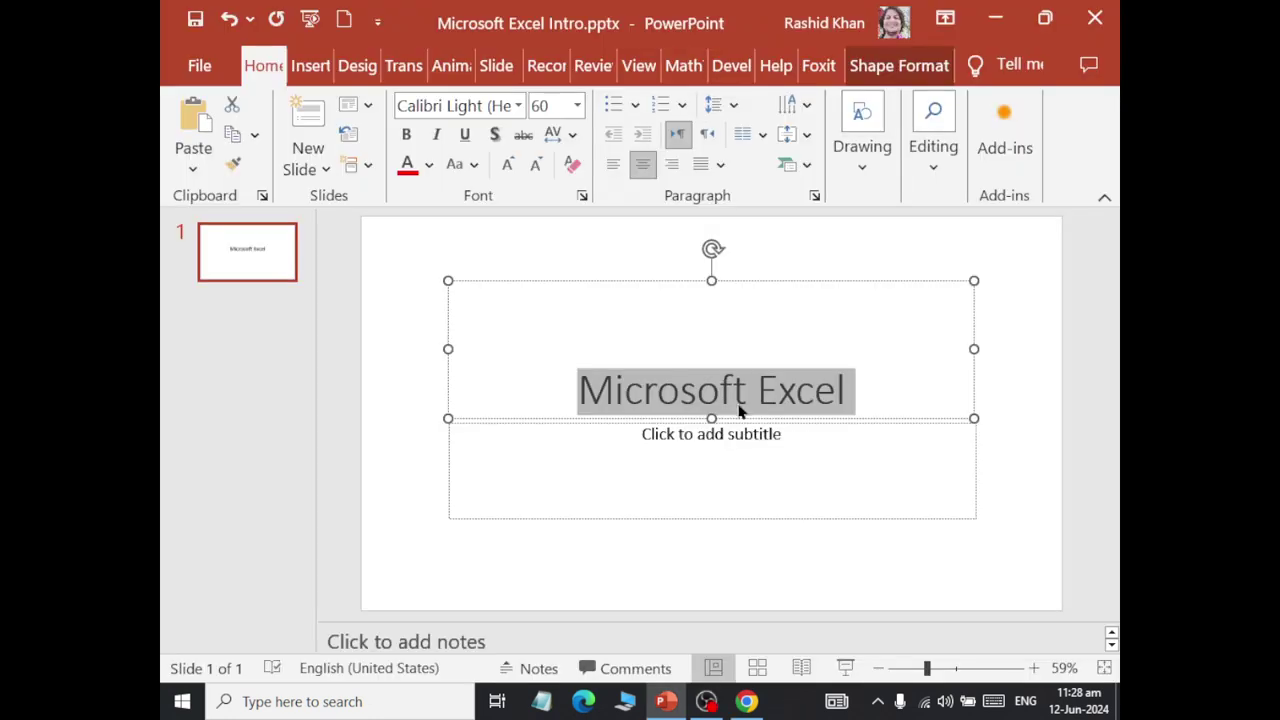
- Add a new Title and Content slide after the first slide
{"action": "left_click", "coordinate": [794, 390]}
{"action": "left_click", "coordinate": [1000, 378]}
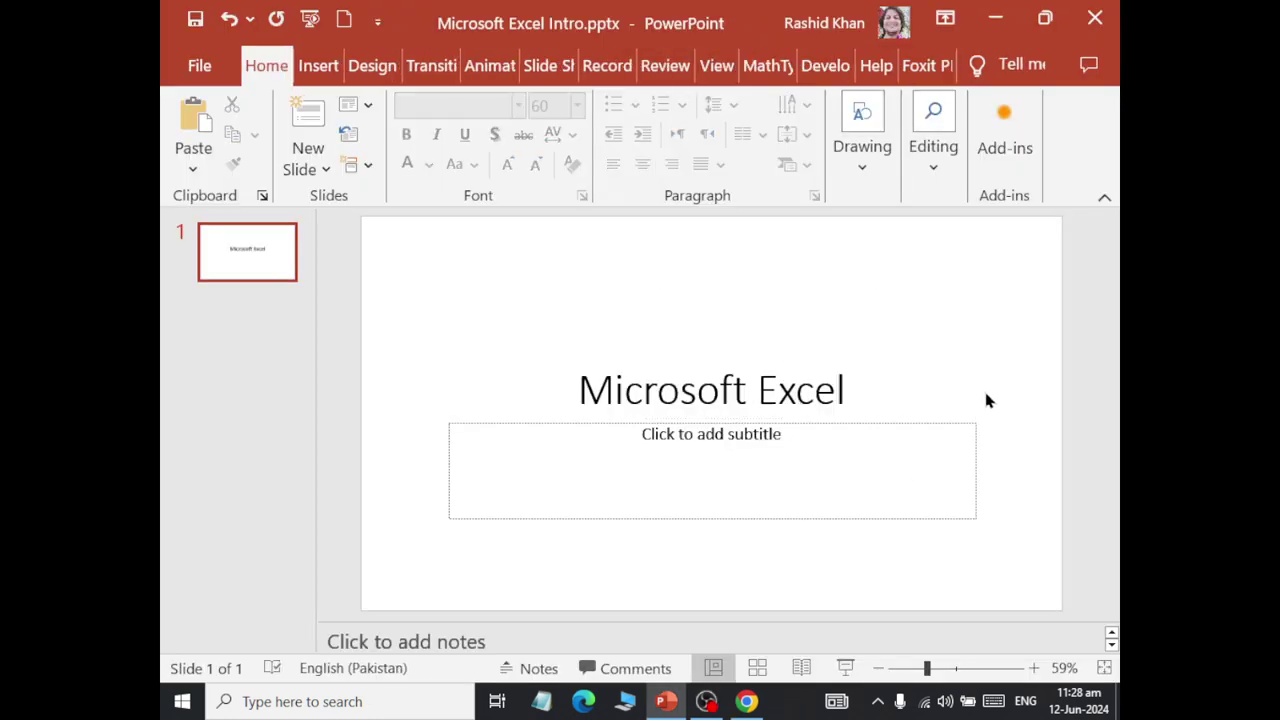
{"action": "scroll", "coordinate": [917, 397], "scroll_direction": "up", "scroll_amount": 2, "text": "ctrl"}
{"action": "scroll", "coordinate": [920, 398], "scroll_direction": "up", "scroll_amount": 3, "text": "ctrl"}
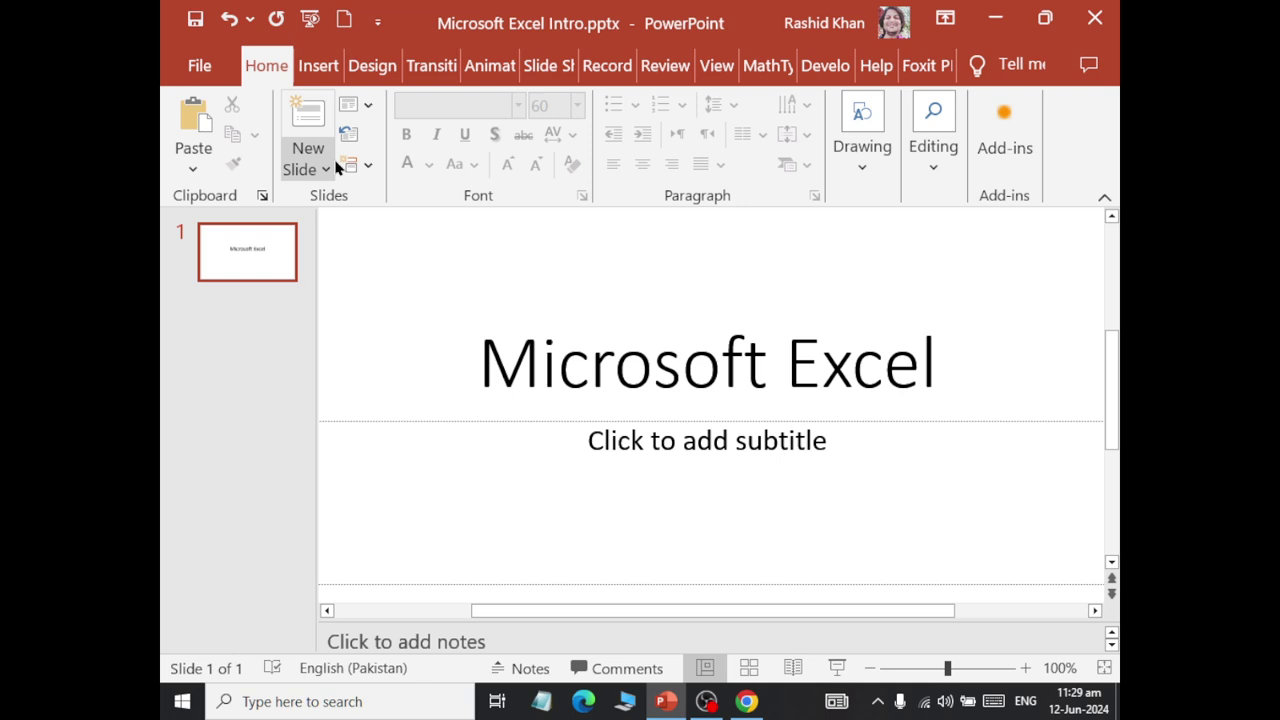
{"action": "left_click", "coordinate": [300, 180]}
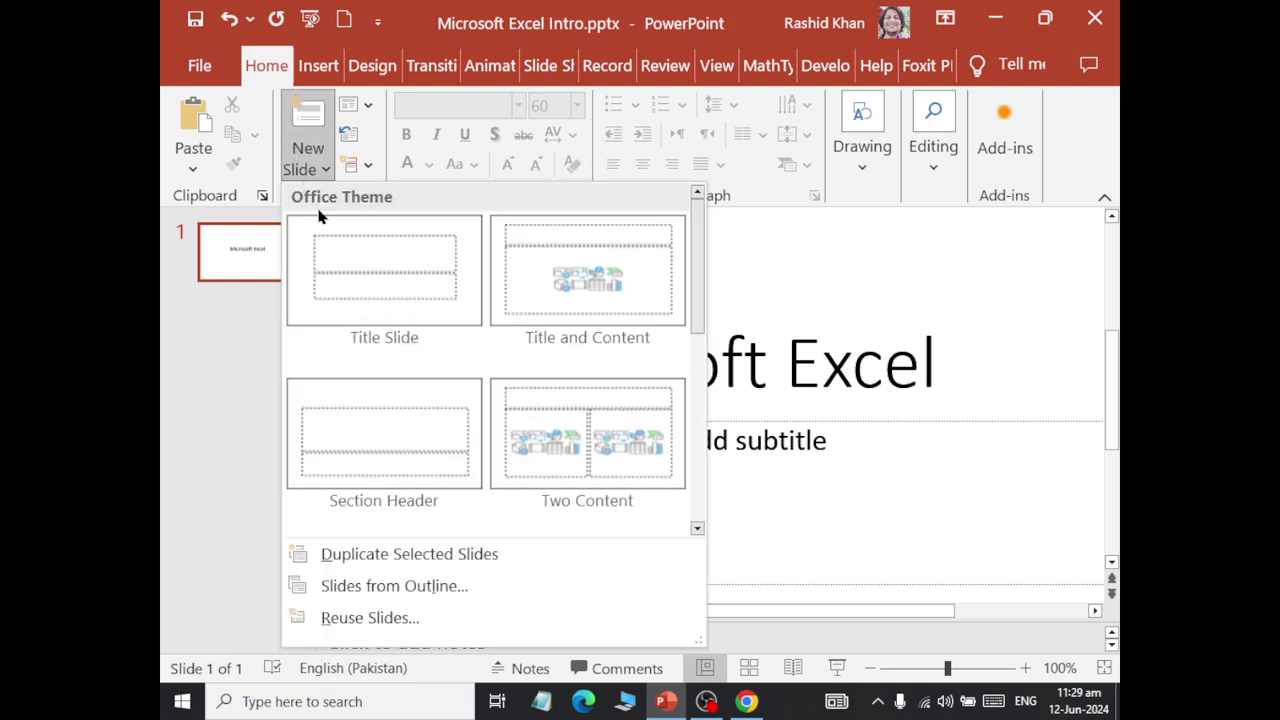
{"action": "left_click", "coordinate": [522, 318]}
- Title slide 2 'Microsoft' and add the bullet 'Is software developer company.'
{"action": "scroll", "coordinate": [534, 293], "scroll_direction": "down", "scroll_amount": 1}
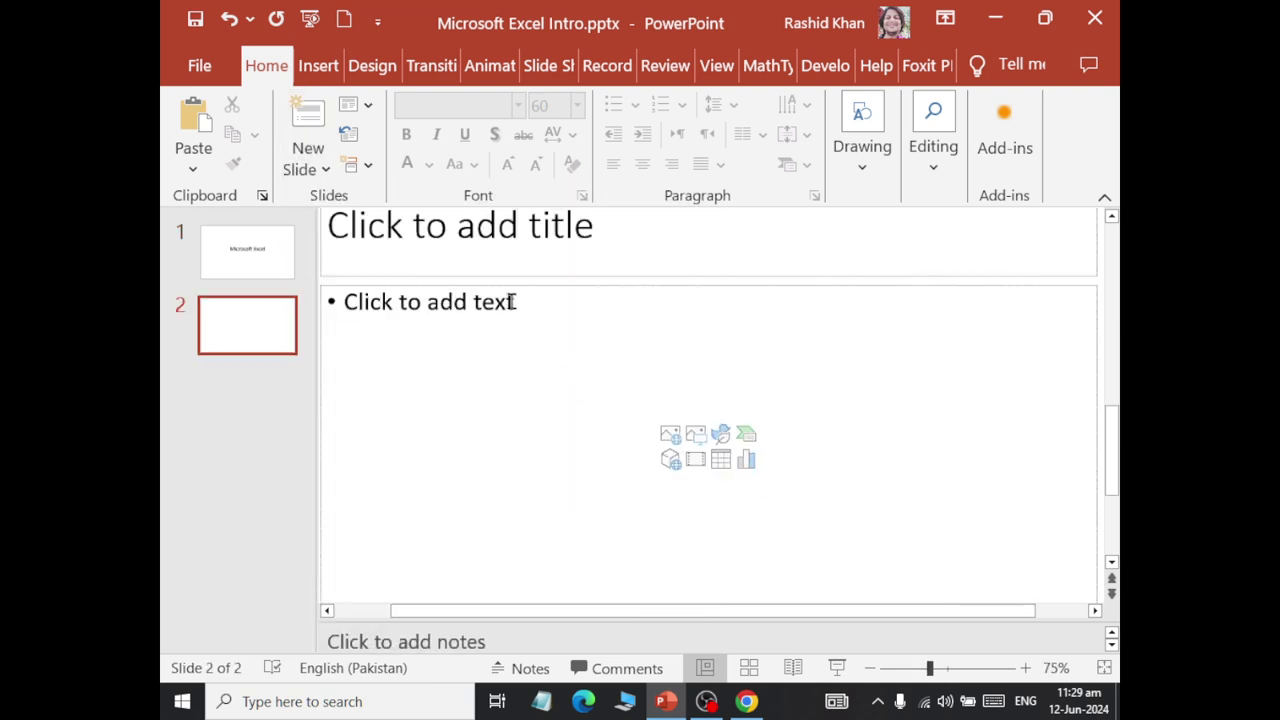
{"action": "scroll", "coordinate": [506, 298], "scroll_direction": "down", "scroll_amount": 1}
{"action": "left_click", "coordinate": [485, 249]}
{"action": "type", "text": "Micr"}
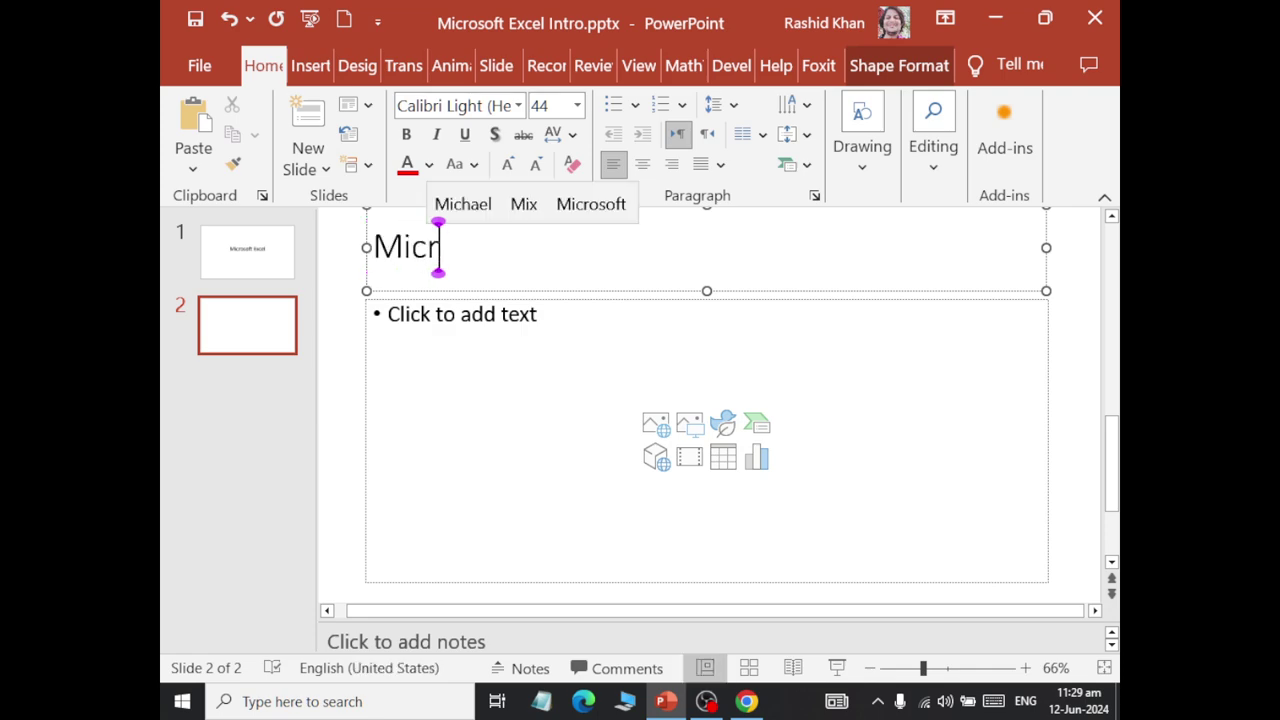
{"action": "type", "text": "osoft"}
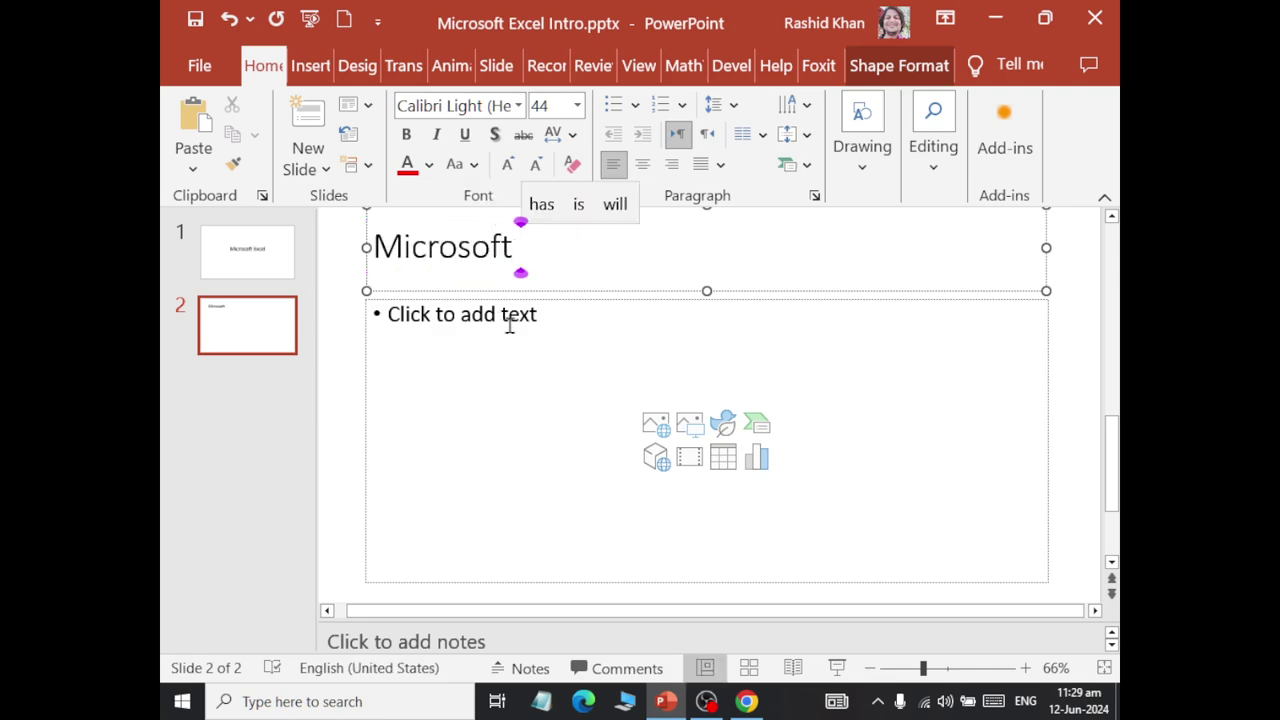
{"action": "left_click", "coordinate": [517, 320]}
{"action": "type", "text": "Is sof"}
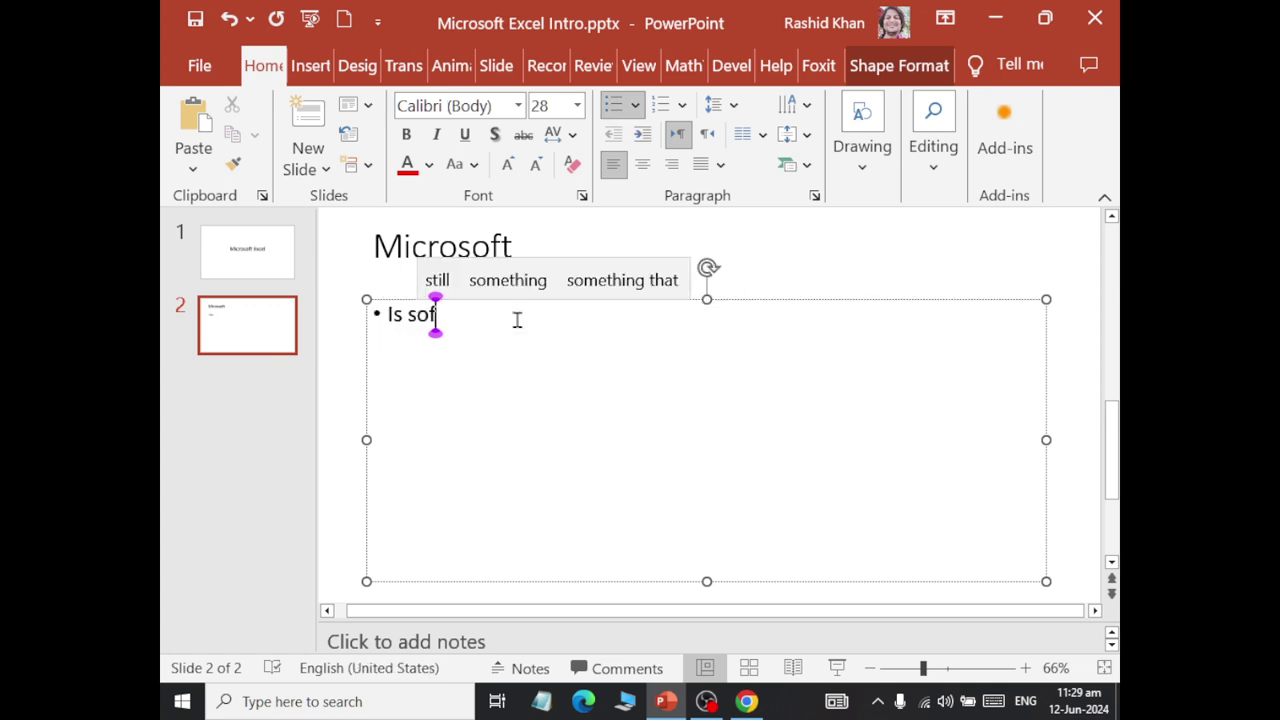
{"action": "type", "text": "tware develop"}
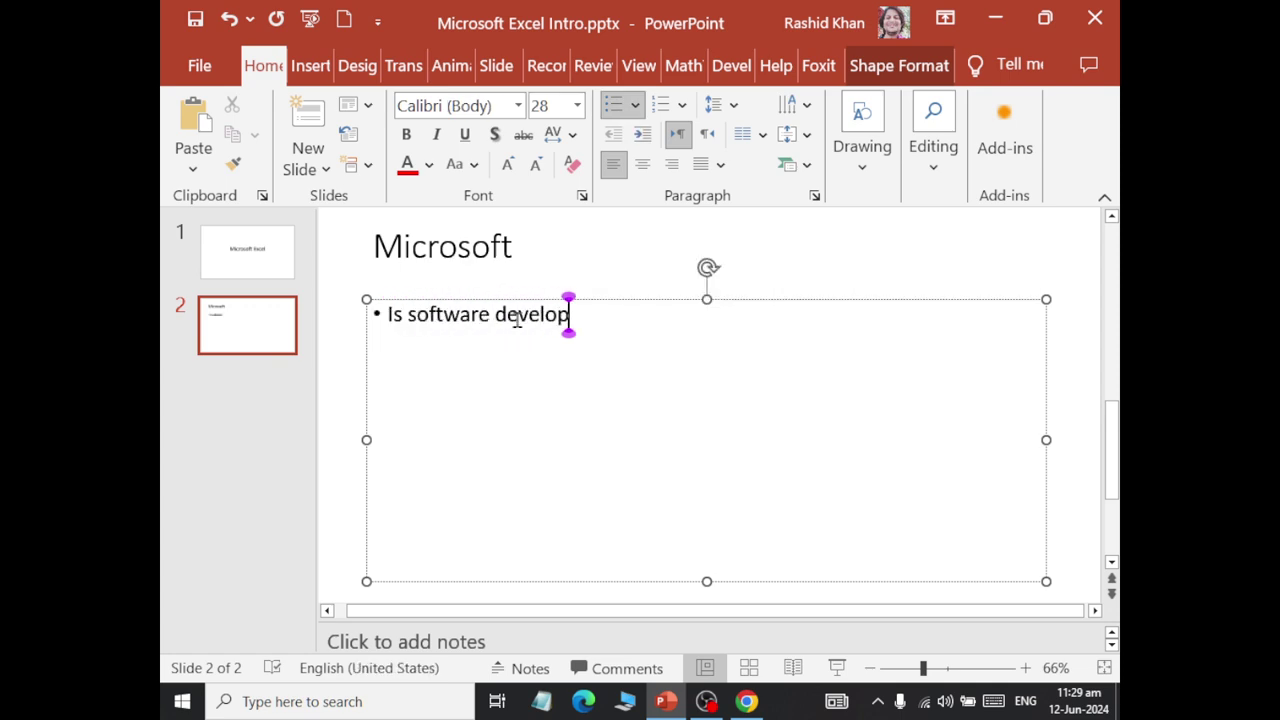
{"action": "type", "text": "er company"}
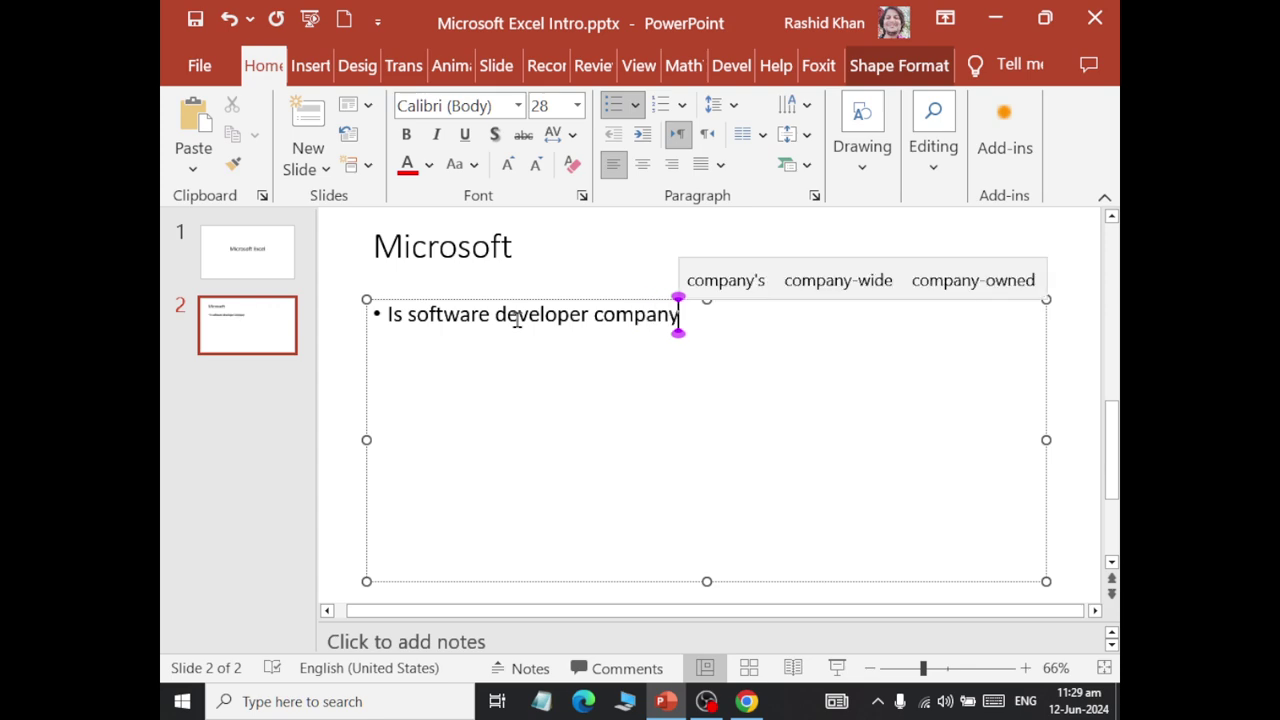
{"action": "type", "text": "."}
{"action": "key", "text": "Return"}
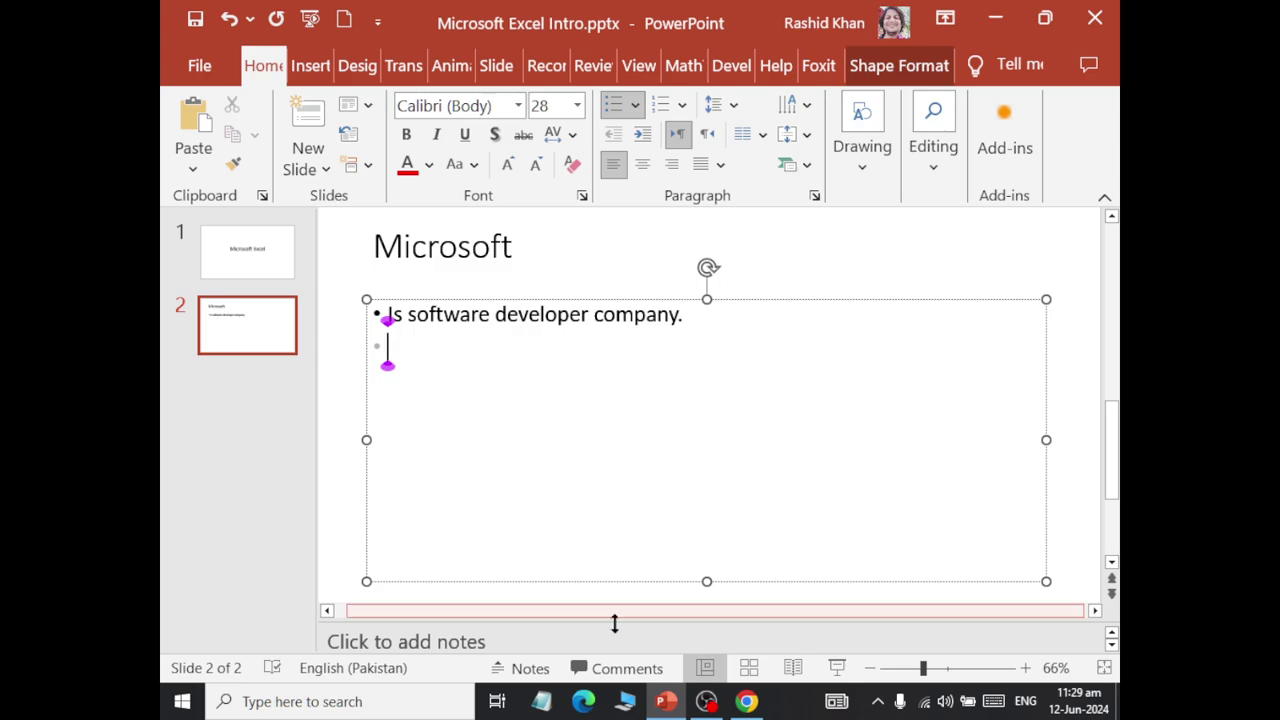
- Minimize open windows and launch Chrome from the desktop under a chosen profile, maximized
{"action": "left_click", "coordinate": [665, 701]}
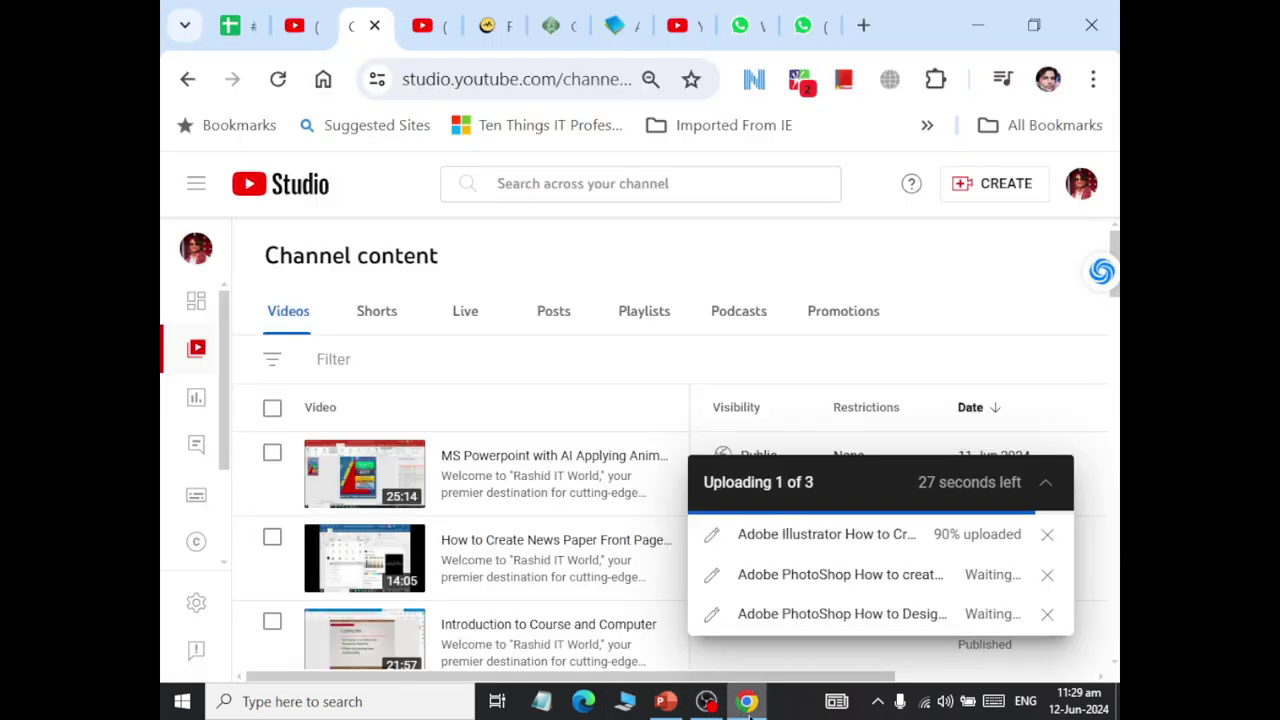
{"action": "left_click", "coordinate": [747, 701]}
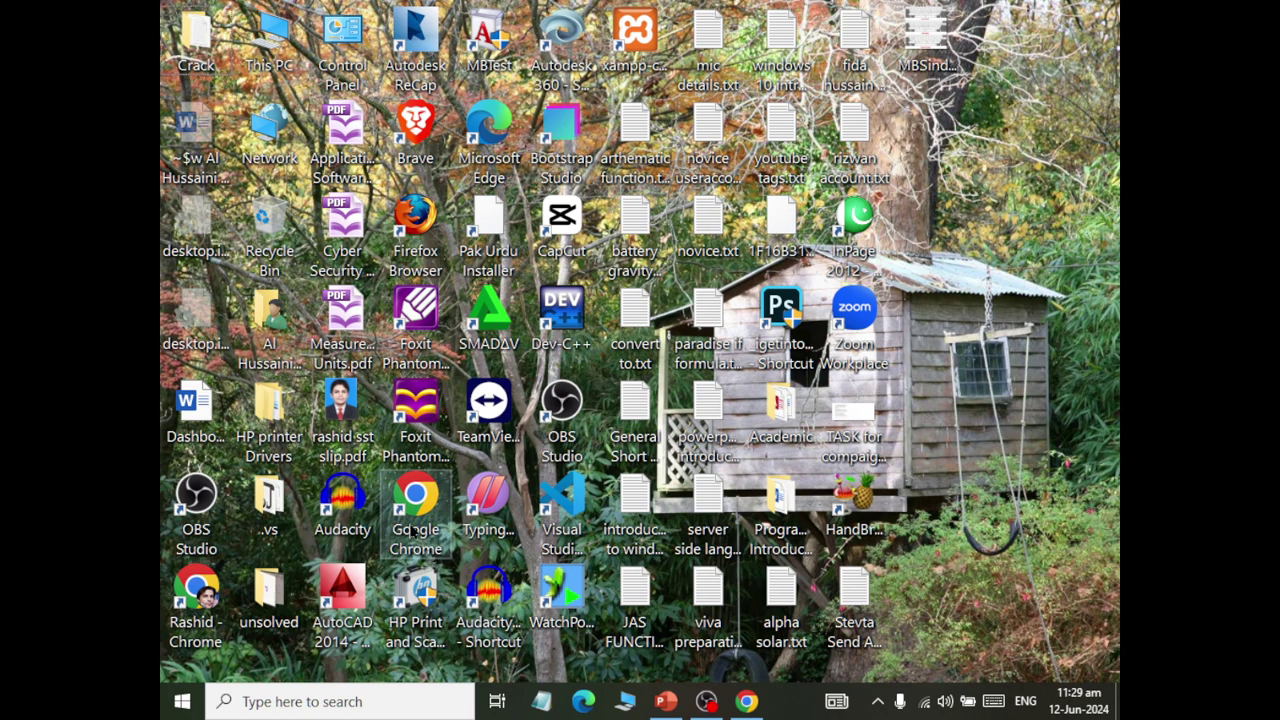
{"action": "double_click", "coordinate": [415, 505]}
{"action": "double_click", "coordinate": [614, 28]}
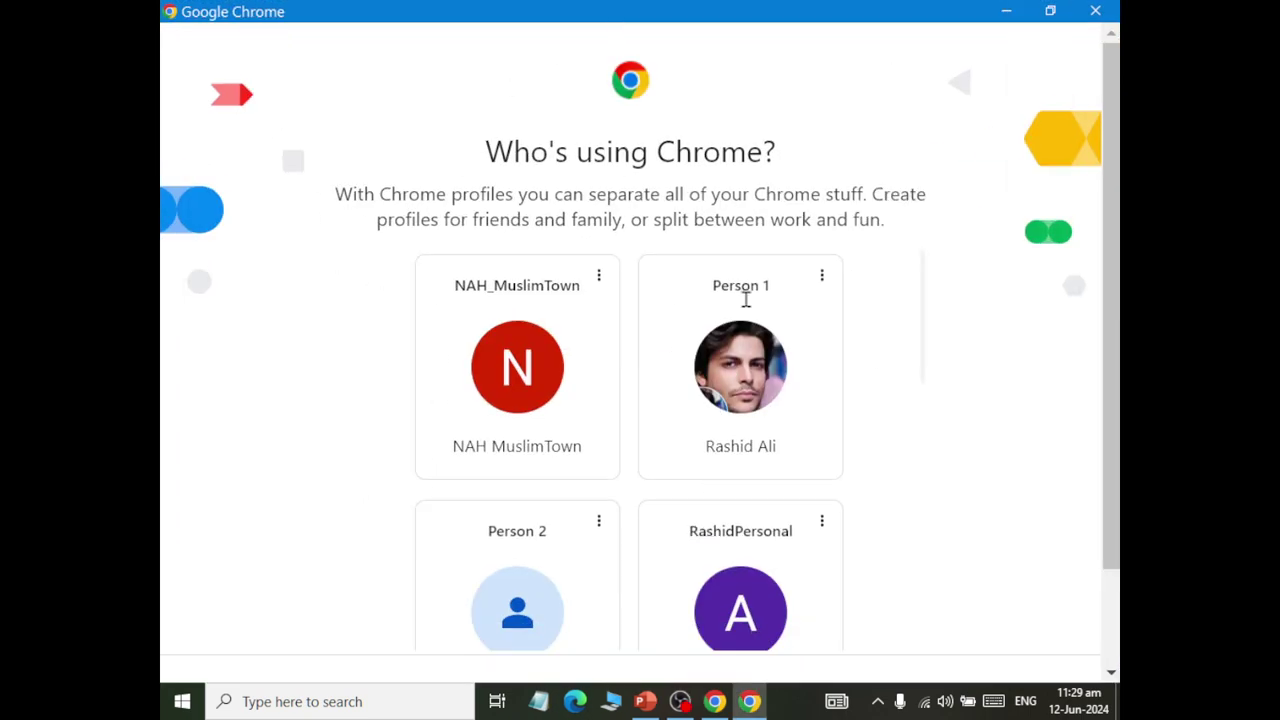
{"action": "scroll", "coordinate": [735, 543], "scroll_direction": "down", "scroll_amount": 2}
{"action": "scroll", "coordinate": [751, 394], "scroll_direction": "down", "scroll_amount": 3}
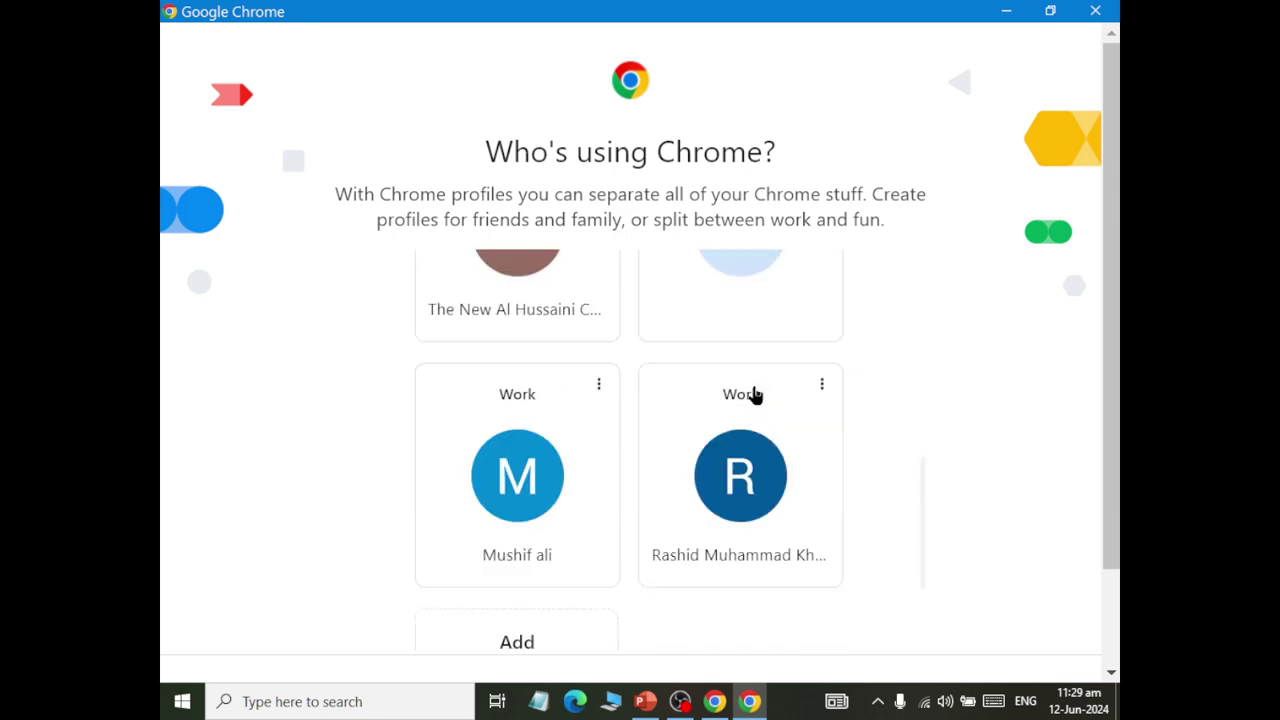
{"action": "scroll", "coordinate": [752, 400], "scroll_direction": "down", "scroll_amount": 2}
{"action": "left_click", "coordinate": [755, 412]}
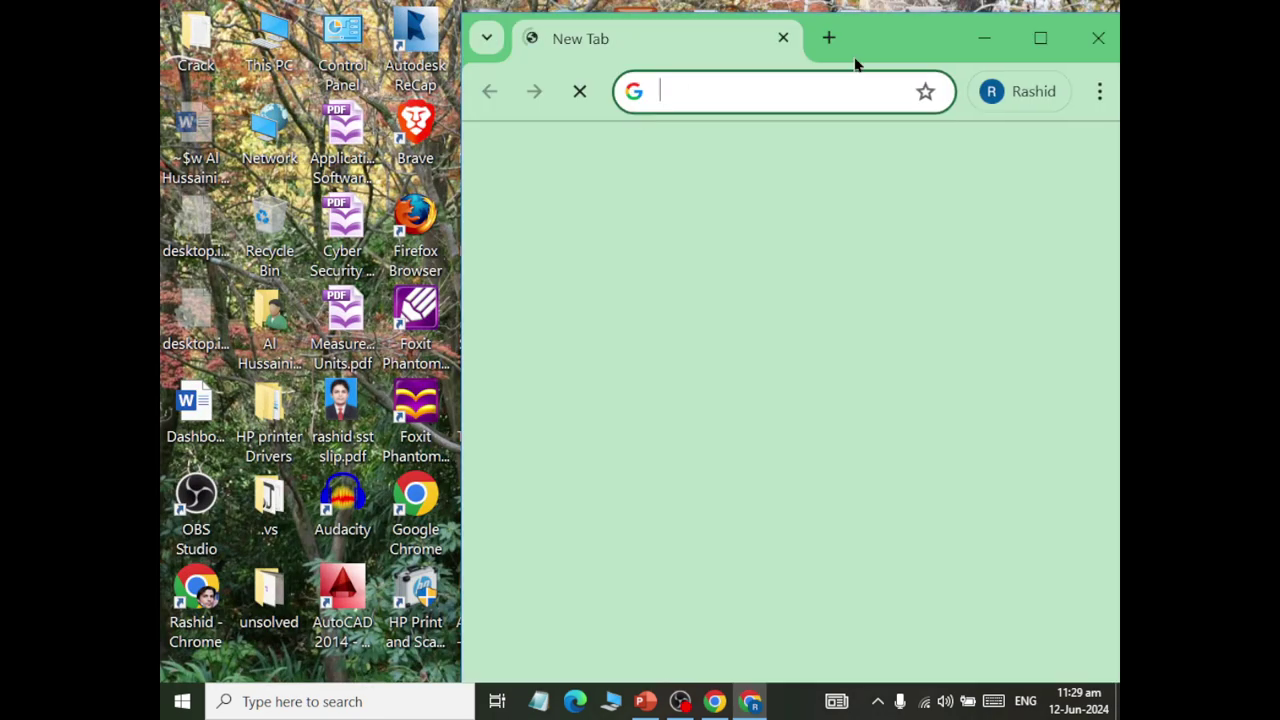
{"action": "double_click", "coordinate": [817, 45]}
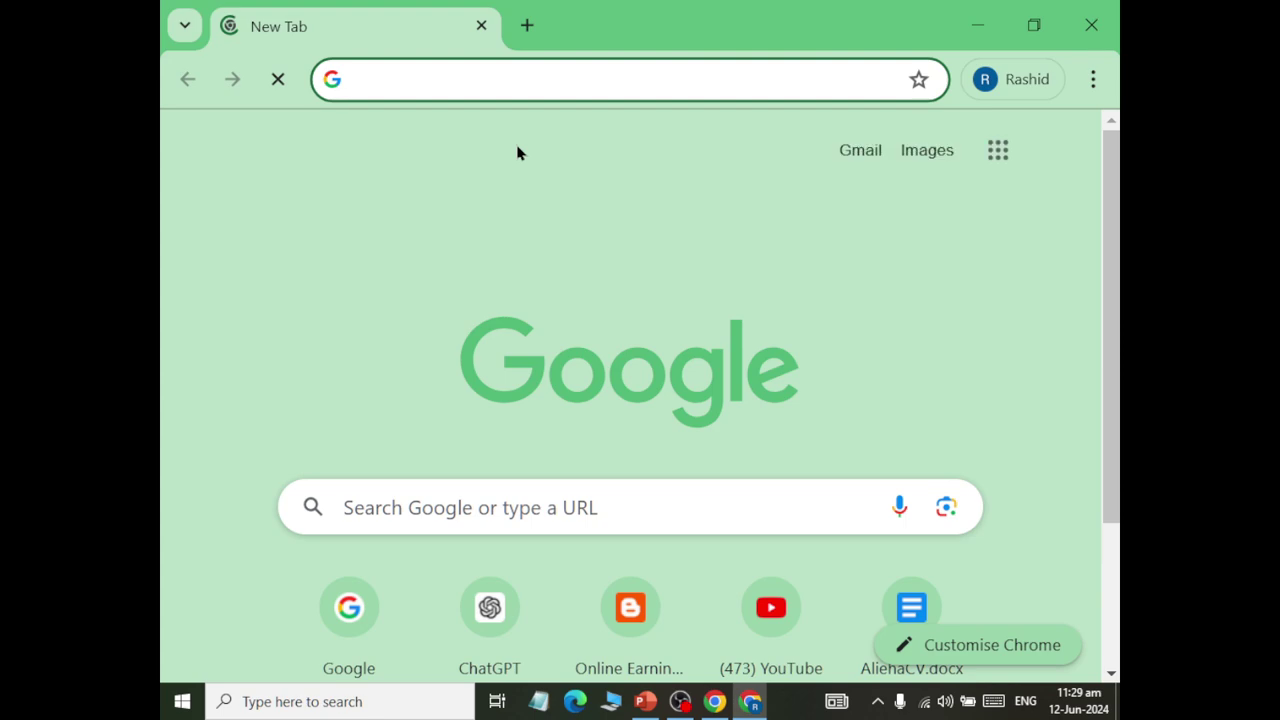
- Search Google for 'chatgpt' and open ChatGPT from OpenAI's Introducing ChatGPT page
{"action": "type", "text": "google.co"}
{"action": "key", "text": "Return"}
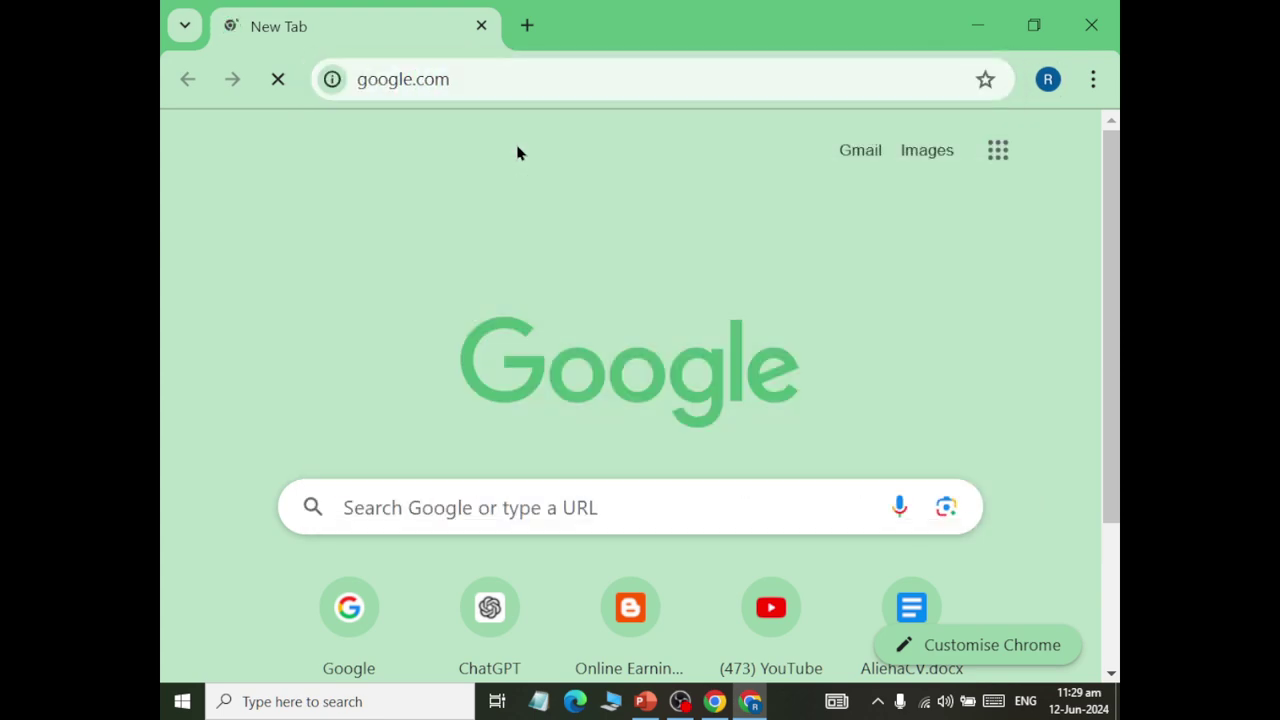
{"action": "type", "text": "chat"}
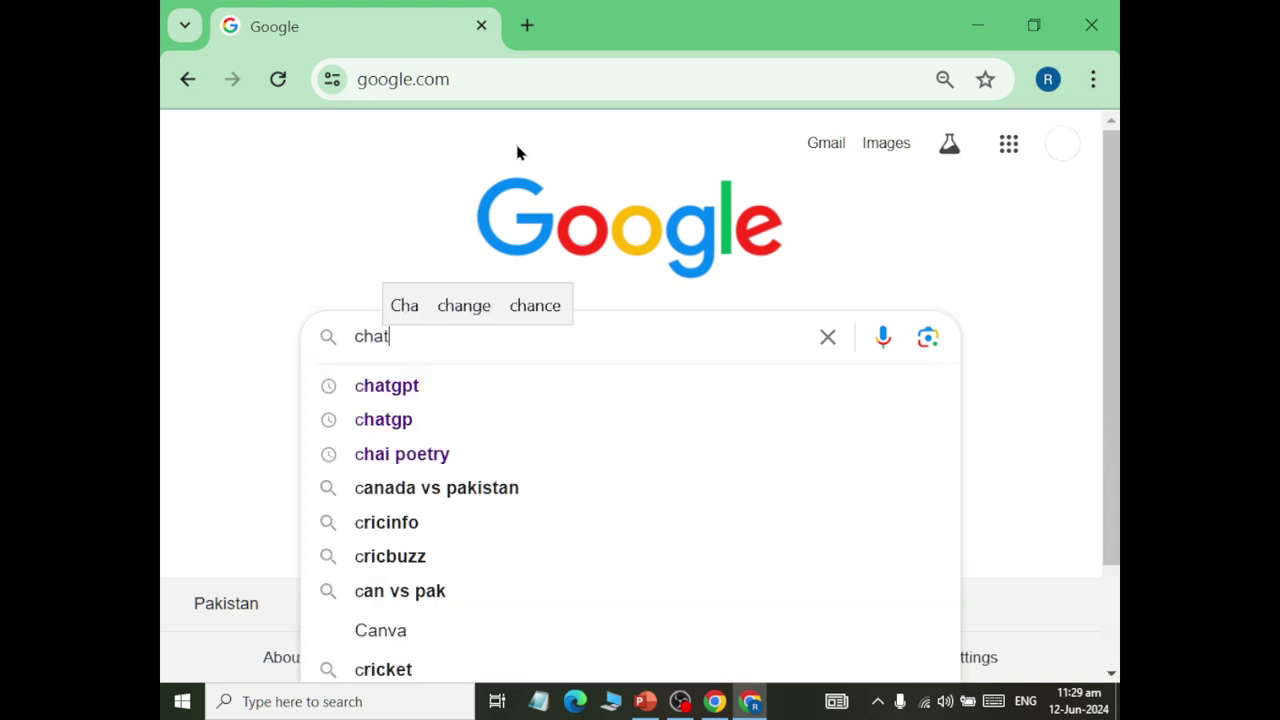
{"action": "type", "text": "gpt"}
{"action": "key", "text": "Return"}
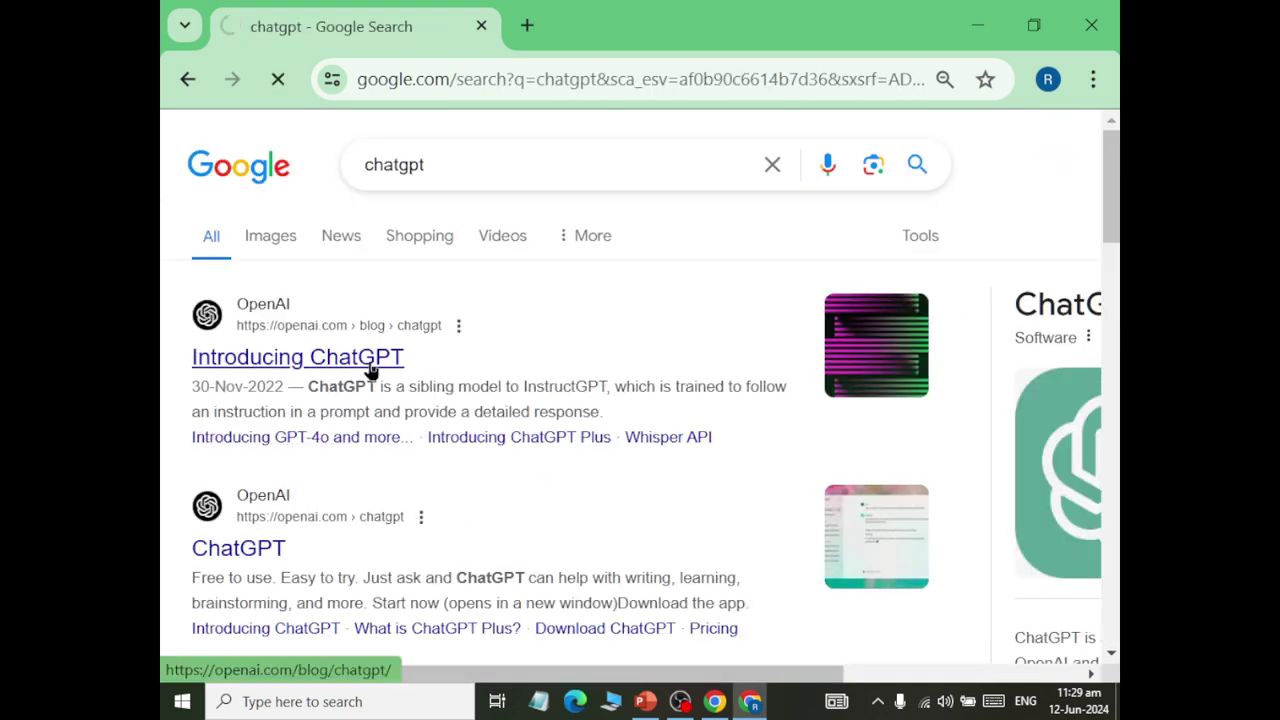
{"action": "left_click", "coordinate": [371, 369]}
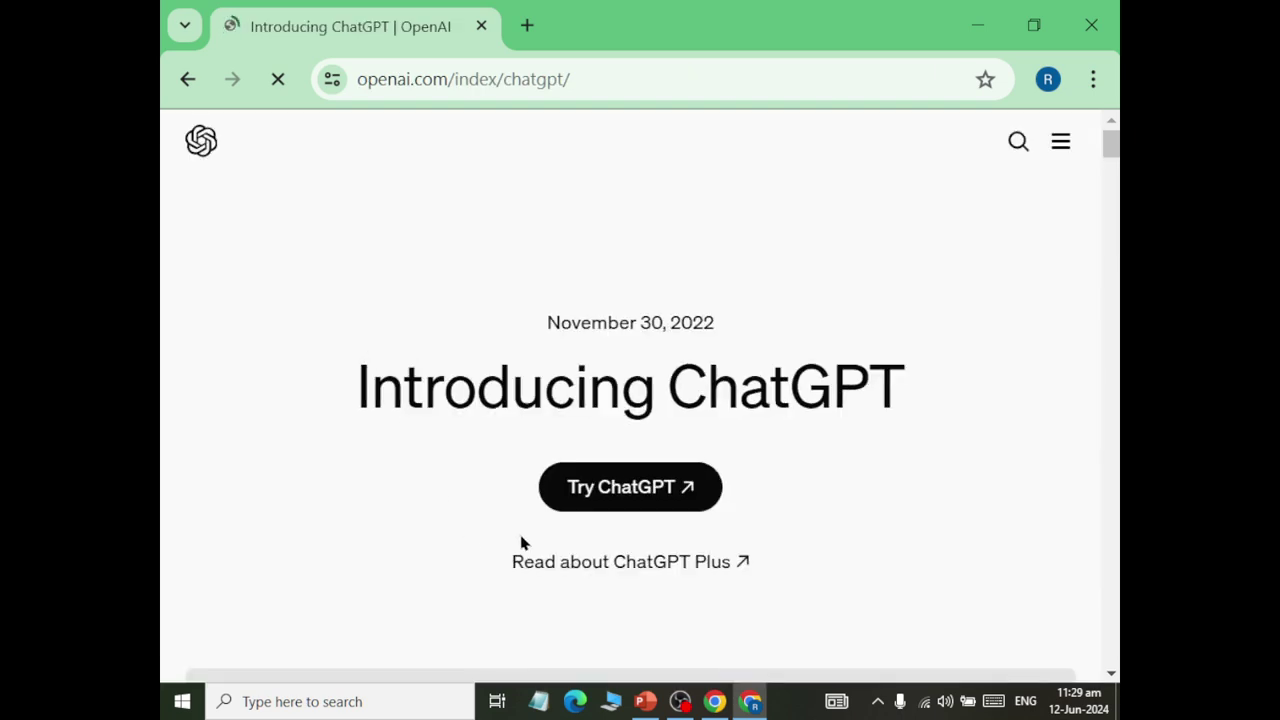
{"action": "left_click", "coordinate": [642, 498]}
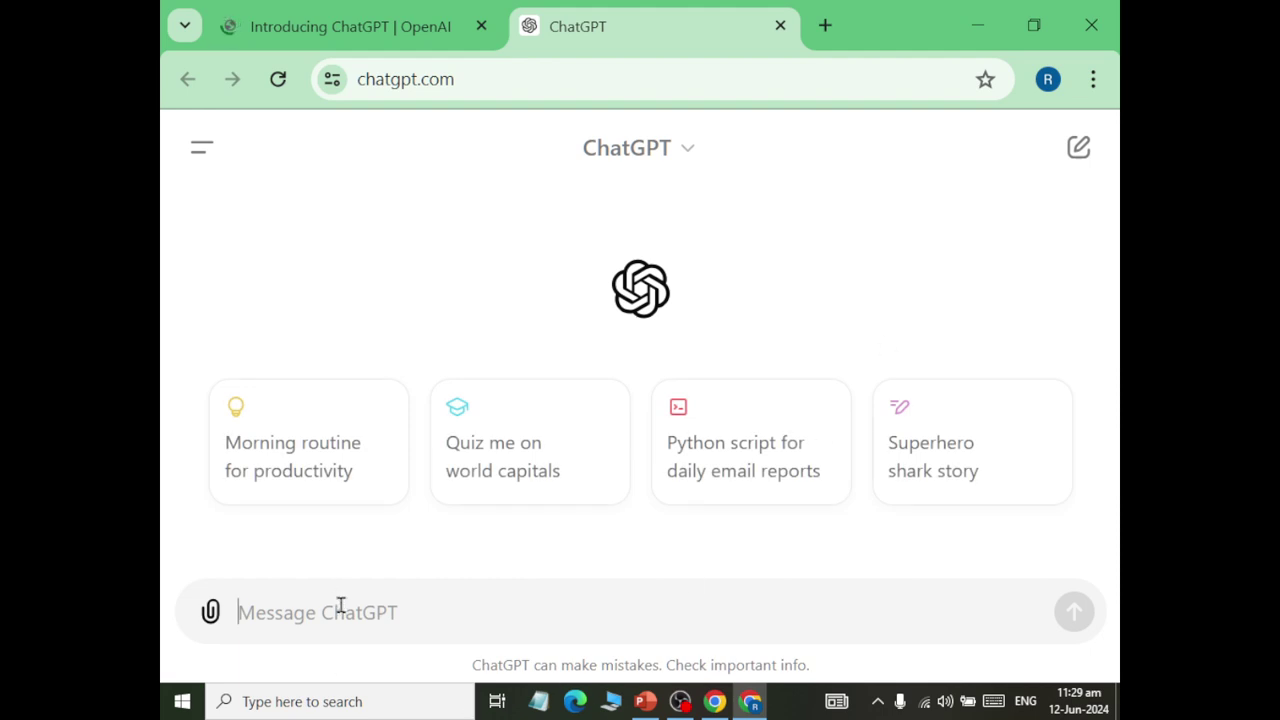
- Type the prompt 'microsoft compnay intro in easy words' in ChatGPT, then switch away
{"action": "type", "text": "micros"}
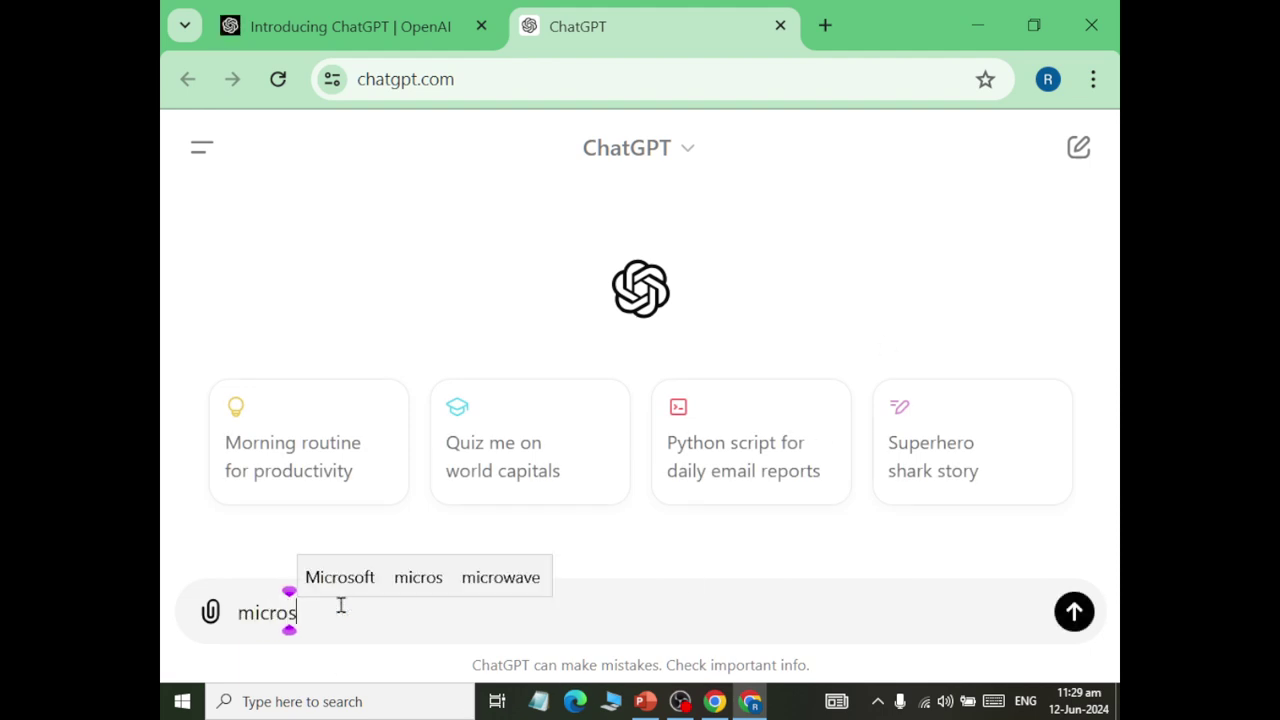
{"action": "type", "text": "oft compnay "}
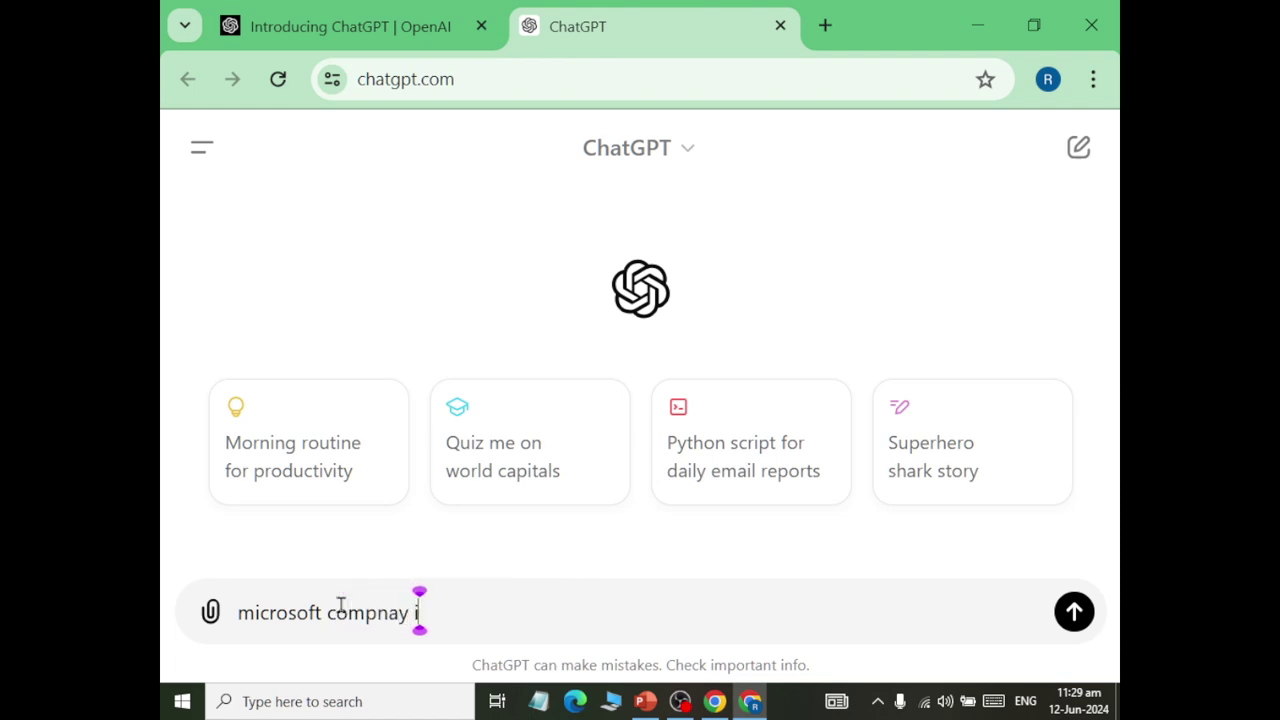
{"action": "type", "text": "intro"}
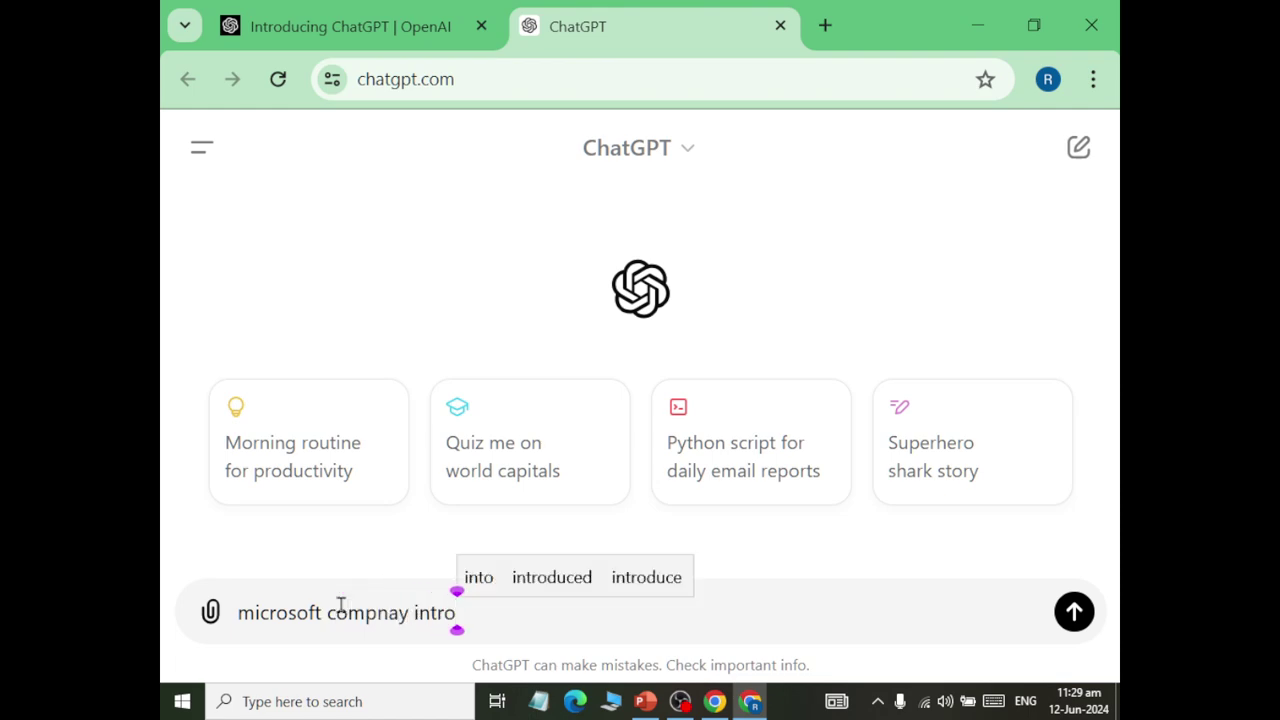
{"action": "type", "text": " in "}
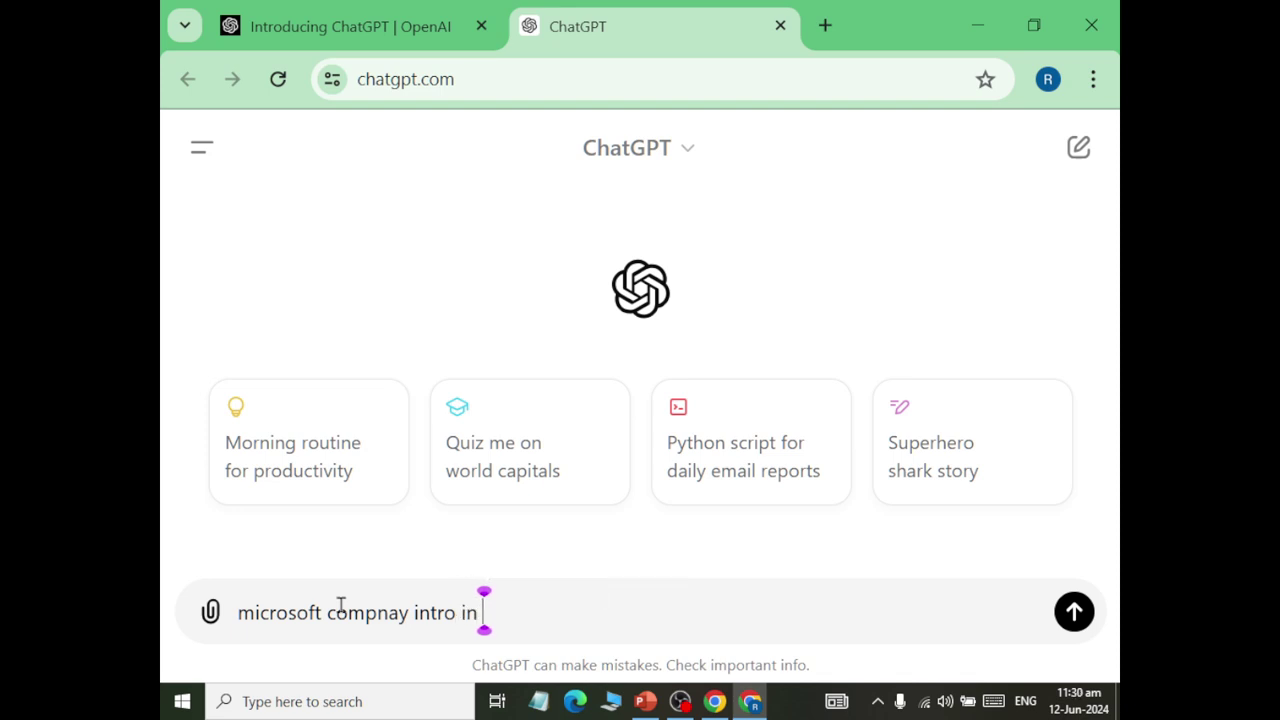
{"action": "type", "text": "easy words"}
{"action": "key", "text": "shift+Return"}
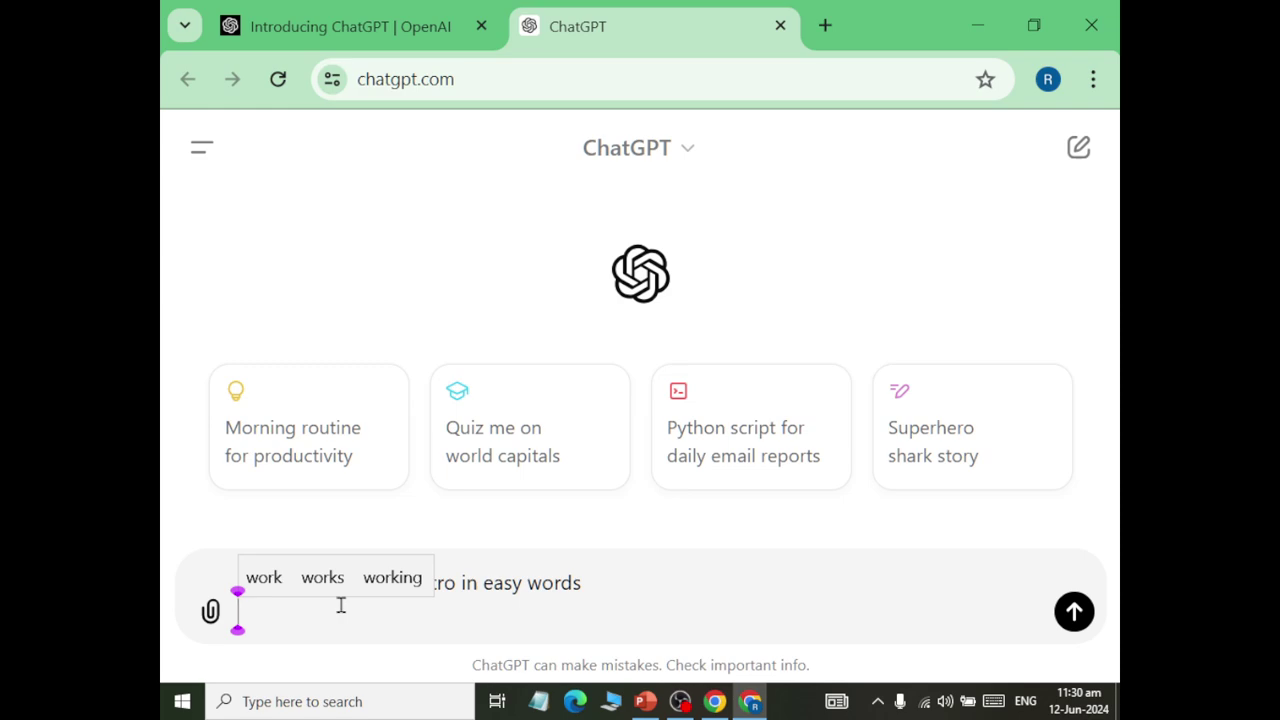
{"action": "key", "text": "alt+Tab"}
{"action": "key", "text": "alt+Tab"}
- Set slide 2's first bullet text to 36 pt
{"action": "key", "text": "Tab"}
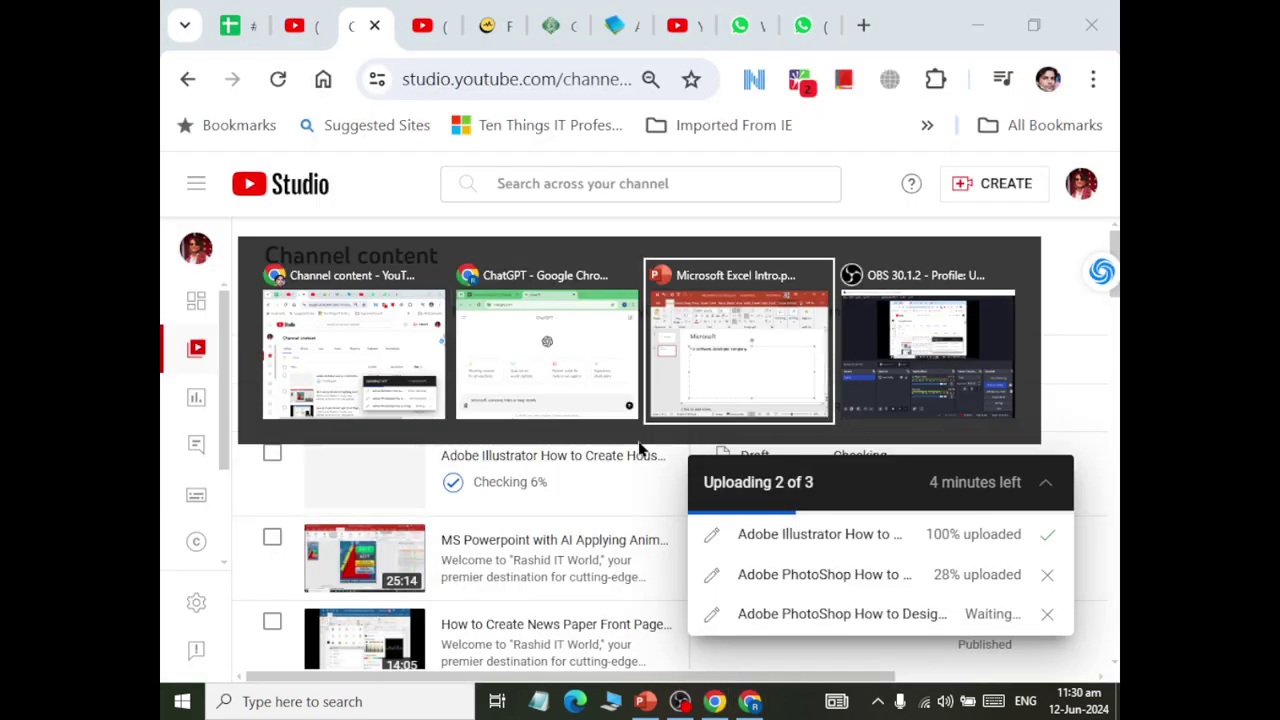
{"action": "left_click_drag", "start_coordinate": [734, 318], "coordinate": [385, 318]}
{"action": "left_click", "coordinate": [577, 105]}
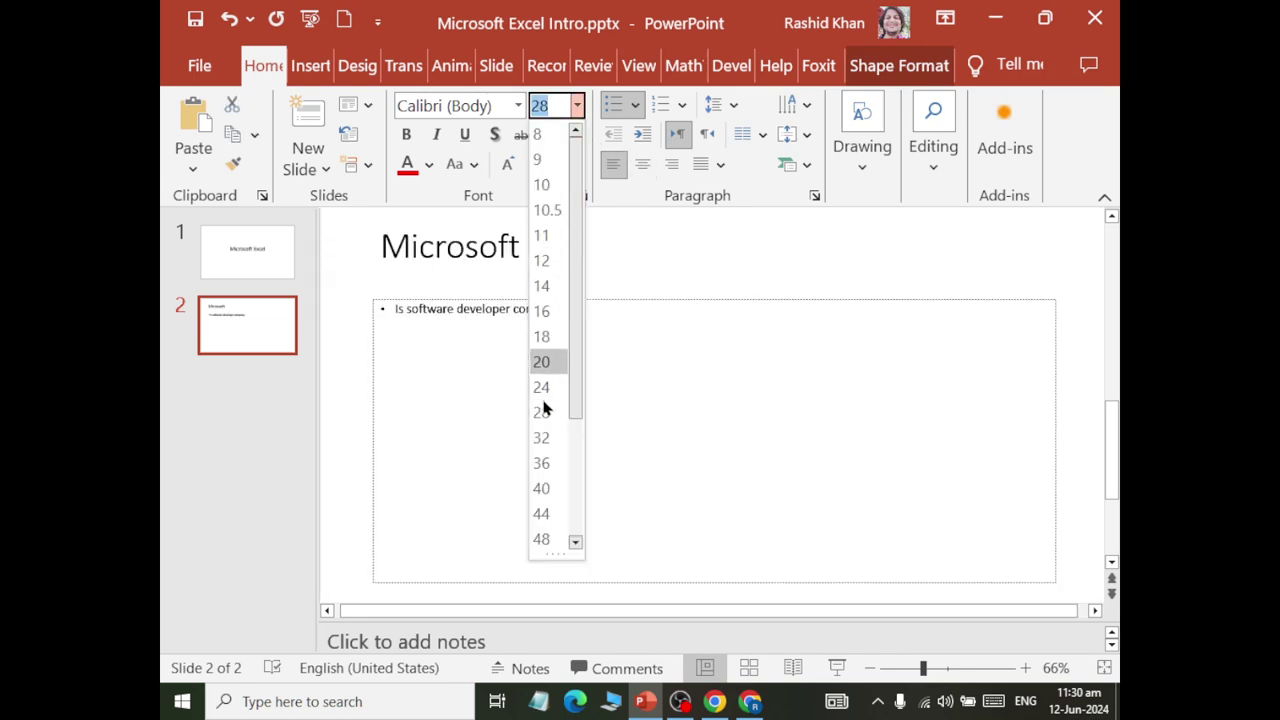
{"action": "left_click", "coordinate": [540, 440]}
{"action": "left_click", "coordinate": [735, 316]}
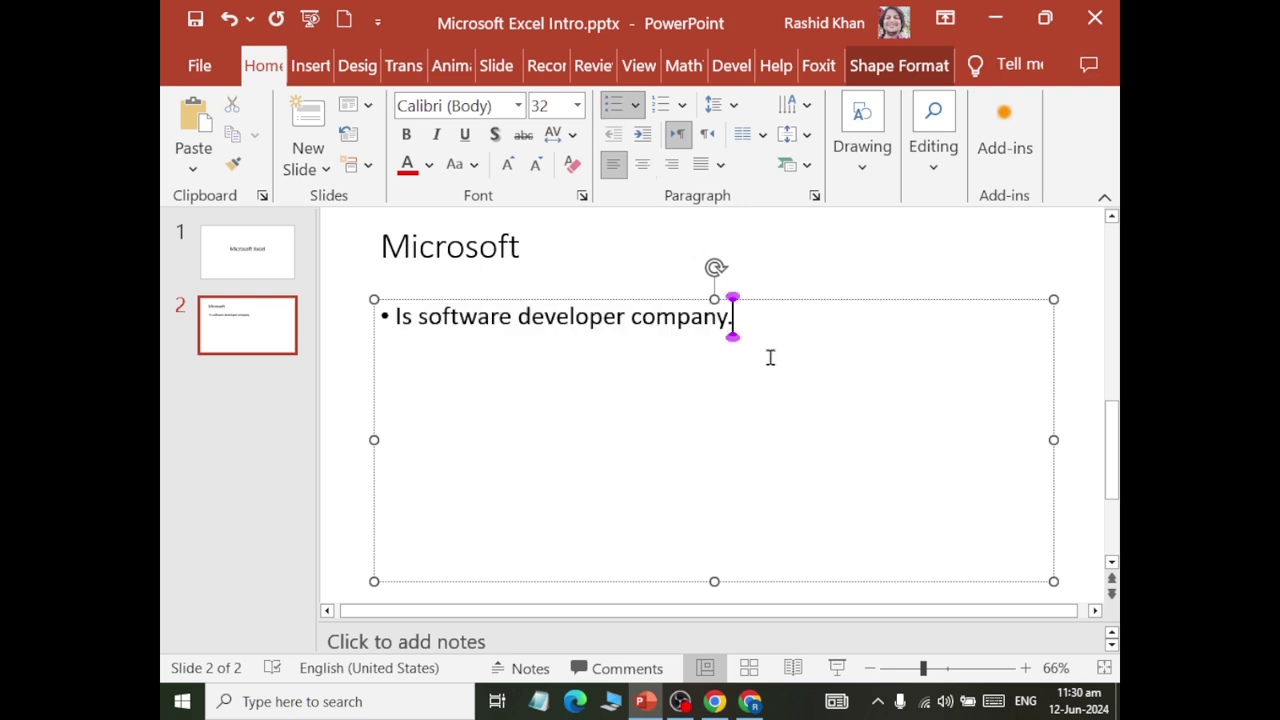
{"action": "left_click_drag", "start_coordinate": [738, 316], "coordinate": [395, 316]}
{"action": "left_click", "coordinate": [577, 105]}
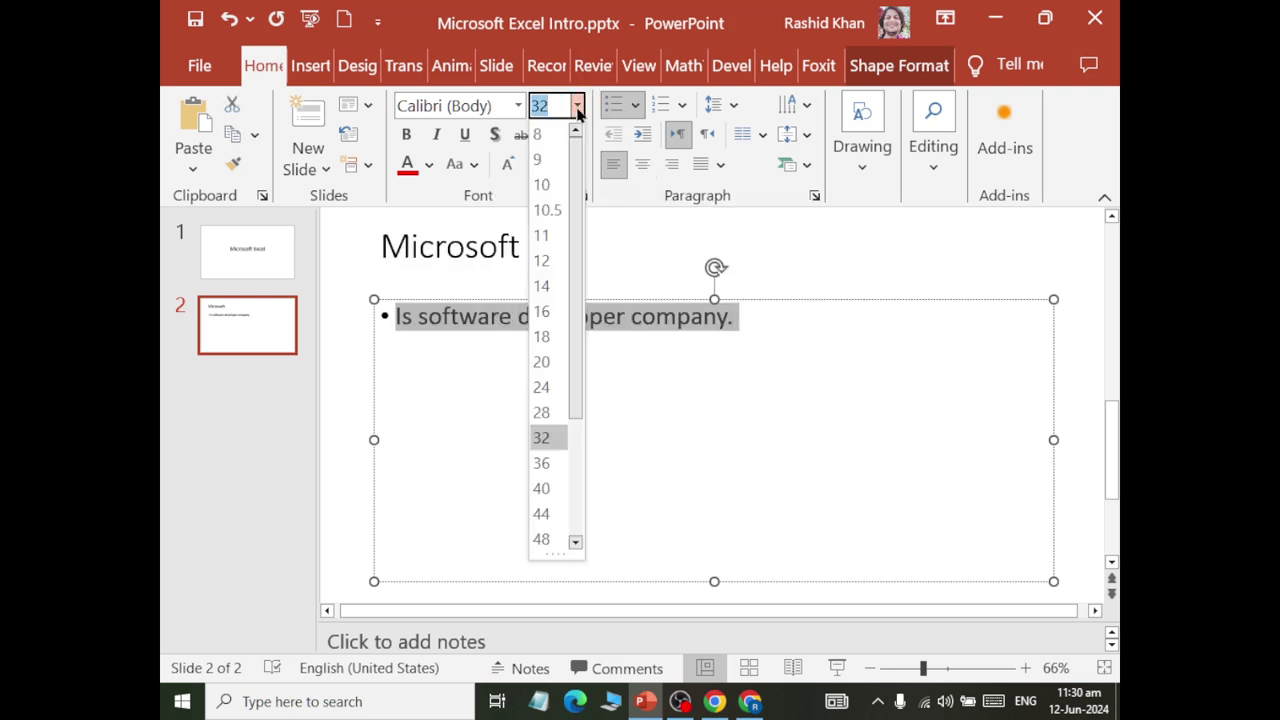
{"action": "left_click", "coordinate": [551, 466]}
- Add a second bullet reading 'Developed software computer user.'
{"action": "left_click", "coordinate": [814, 330]}
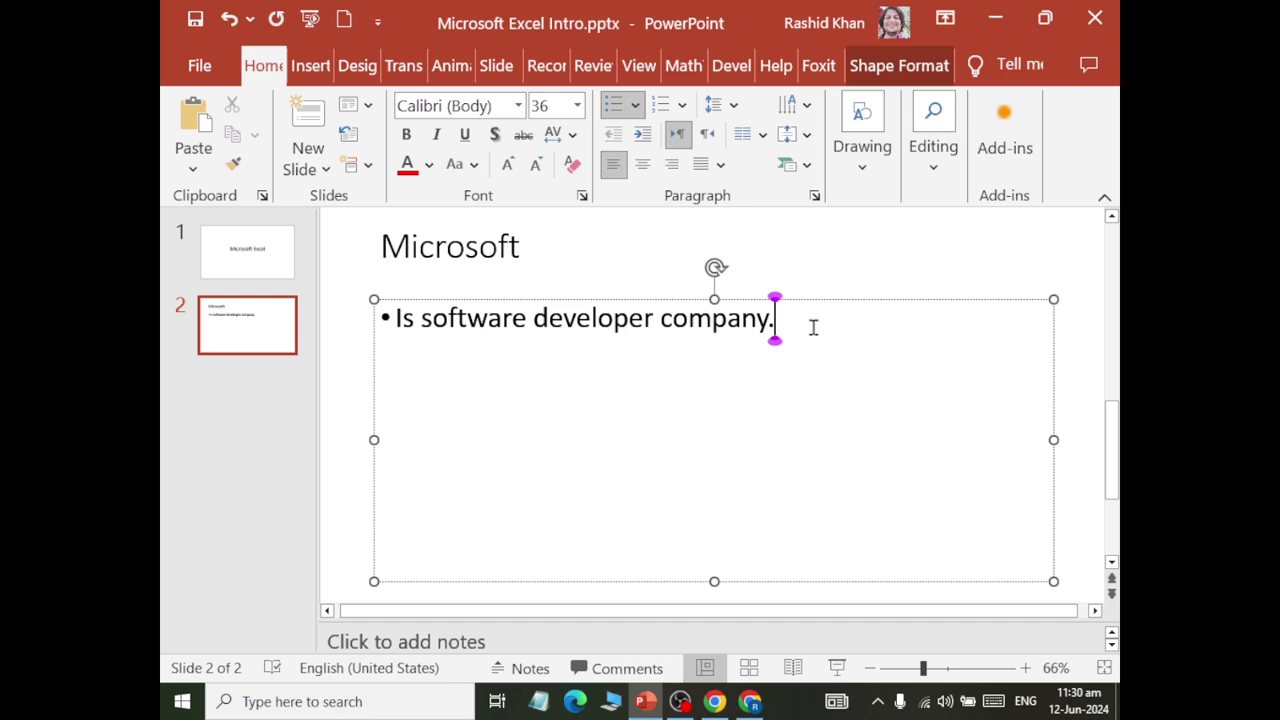
{"action": "key", "text": "Return"}
{"action": "type", "text": "develp"}
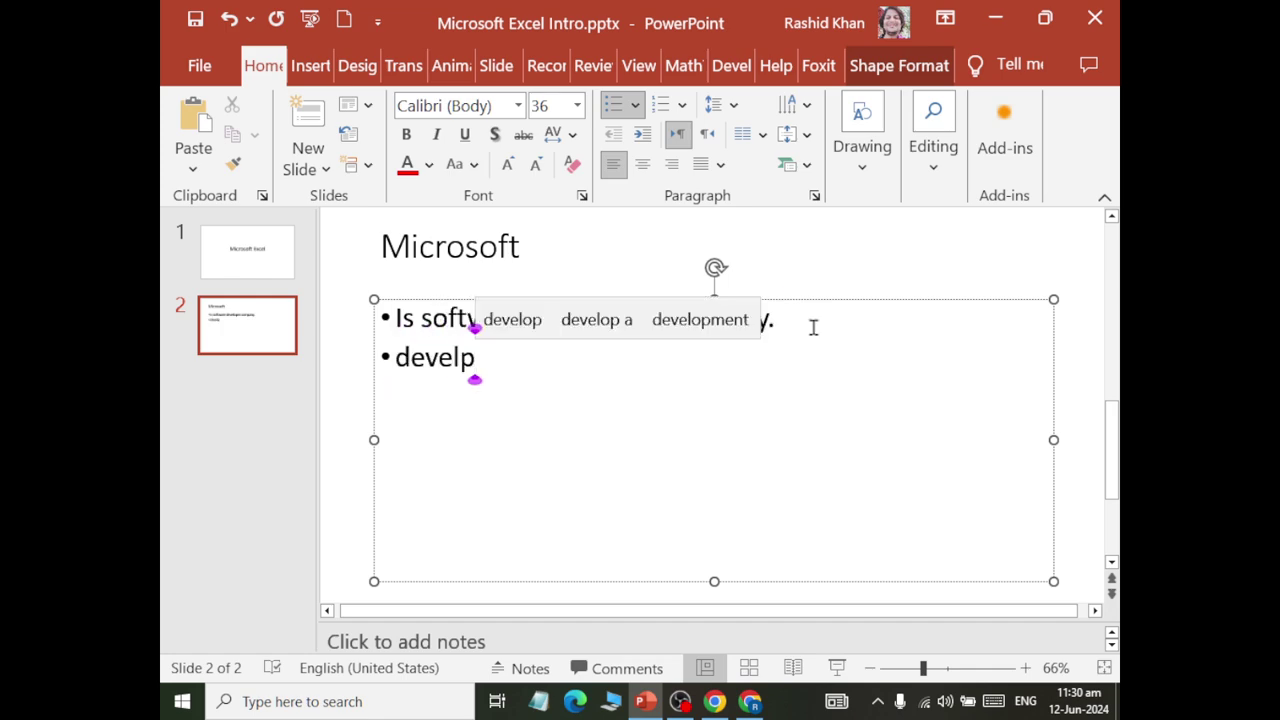
{"action": "type", "text": "ed"}
{"action": "key", "text": "BackSpace"}
{"action": "key", "text": "BackSpace"}
{"action": "key", "text": "BackSpace"}
{"action": "type", "text": "oped "}
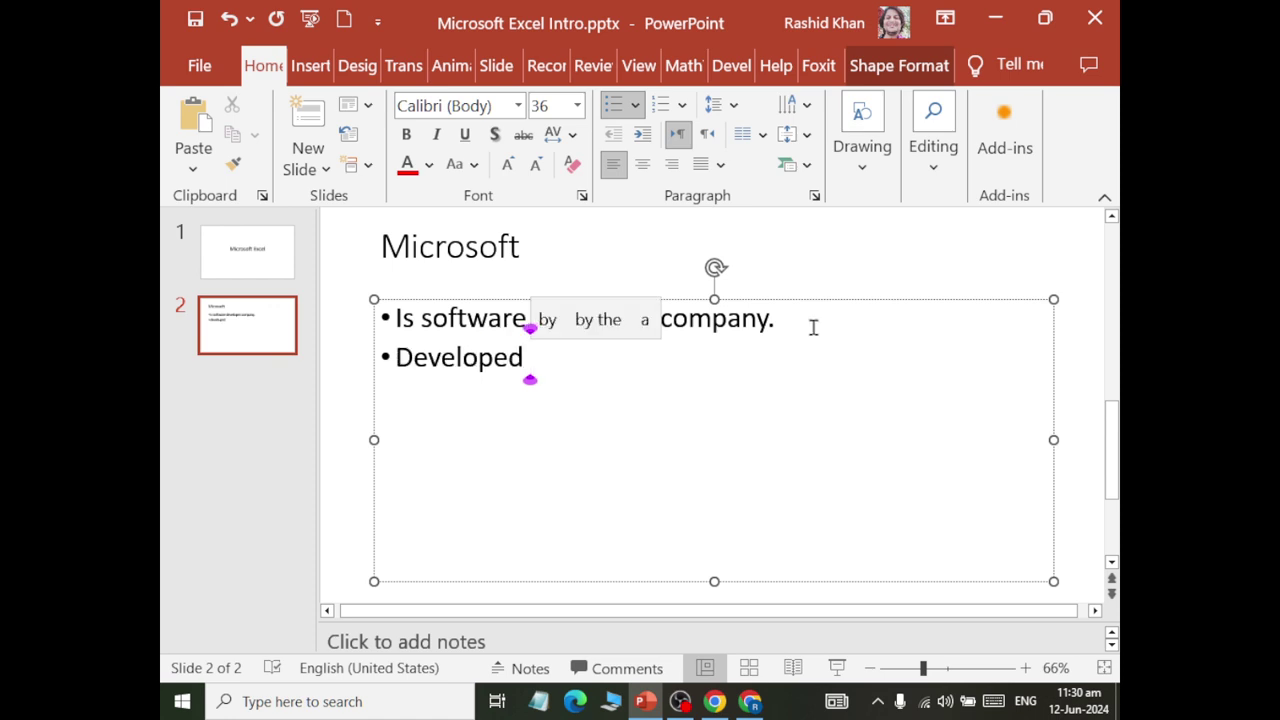
{"action": "type", "text": "software"}
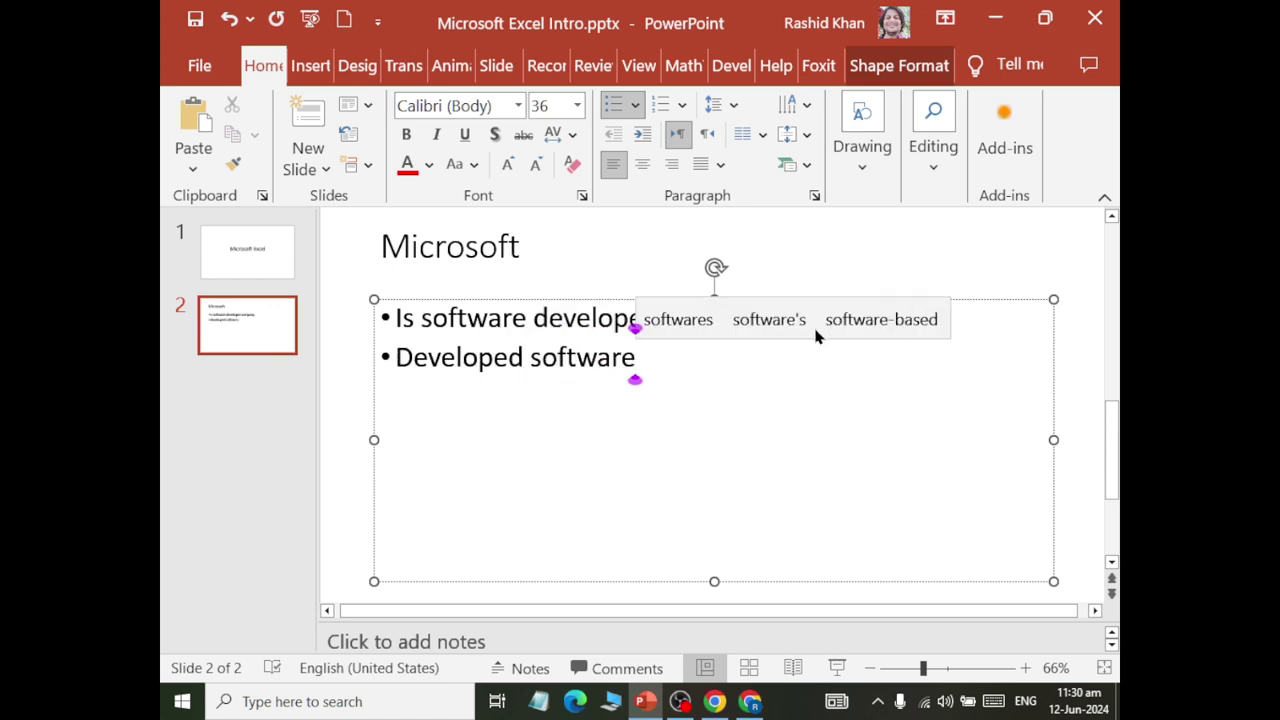
{"action": "key", "text": "ctrl+Left"}
{"action": "key", "text": "End"}
{"action": "type", "text": "co"}
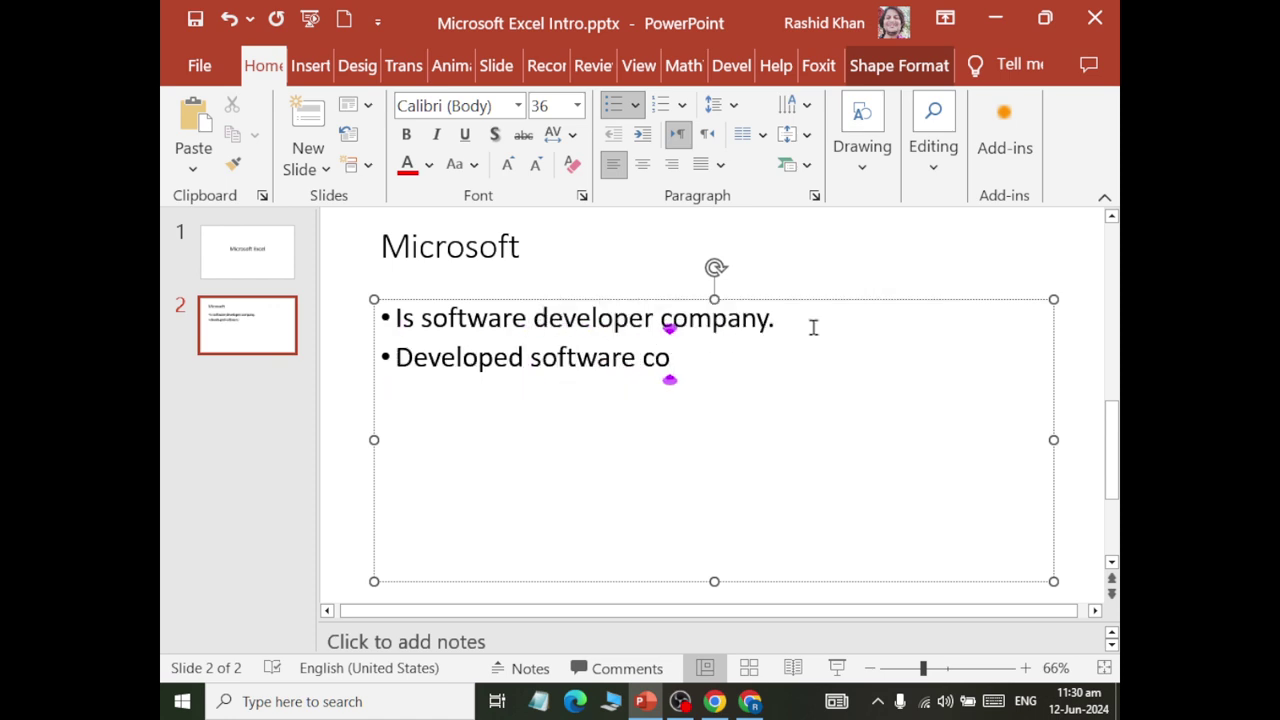
{"action": "type", "text": "mpue"}
{"action": "left_click", "coordinate": [783, 320]}
{"action": "type", "text": "user"}
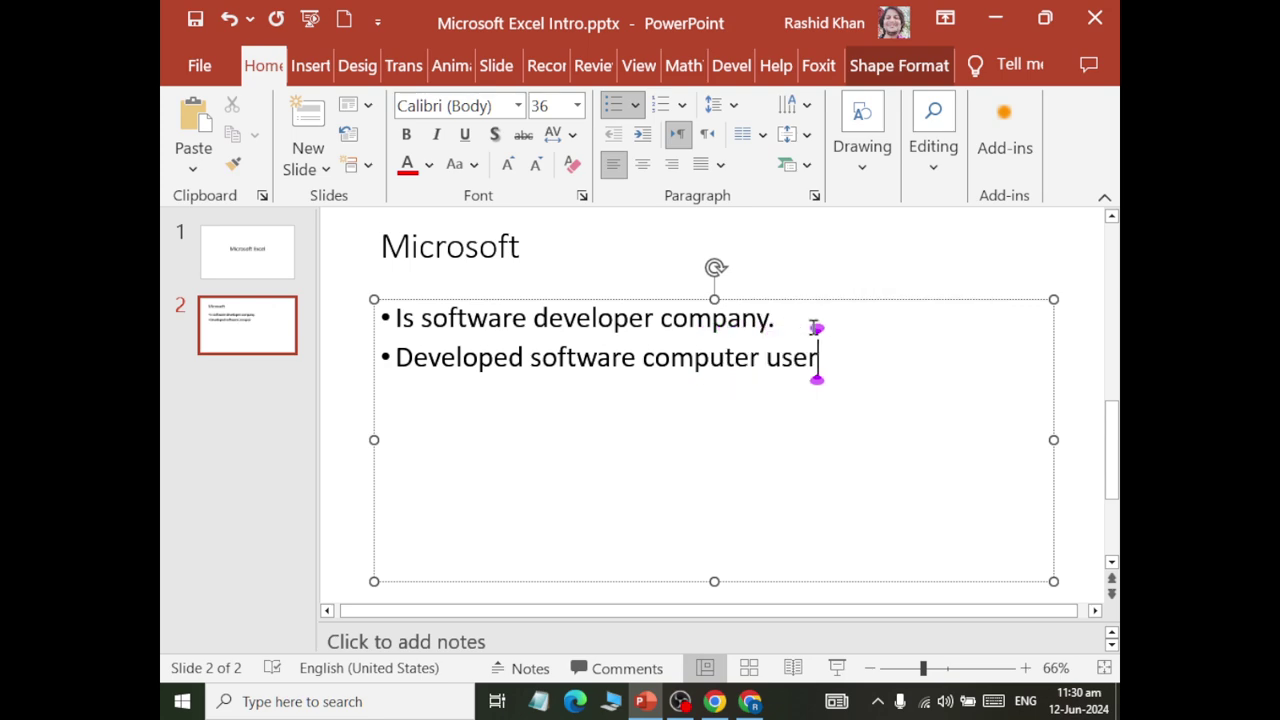
{"action": "type", "text": "."}
- Send the Microsoft introduction prompt to ChatGPT and scroll up through the reply
{"action": "key", "text": "alt+Tab"}
{"action": "key", "text": "Tab"}
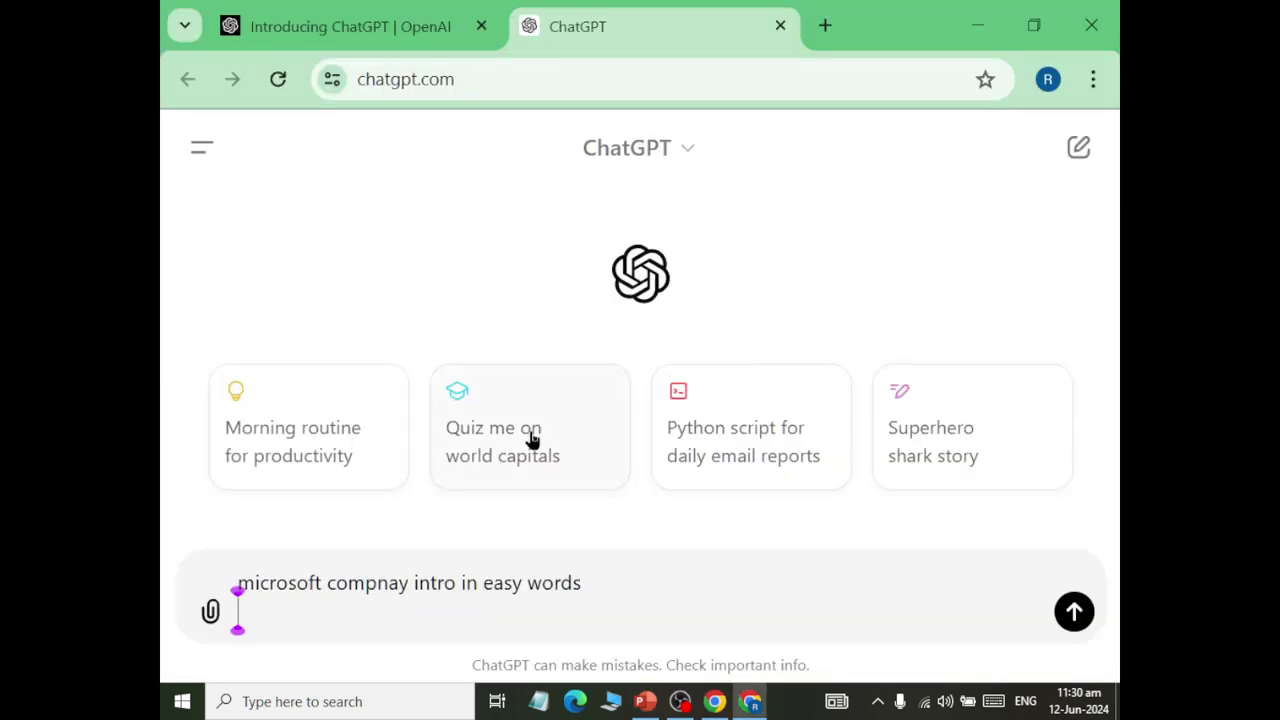
{"action": "left_click", "coordinate": [1074, 612]}
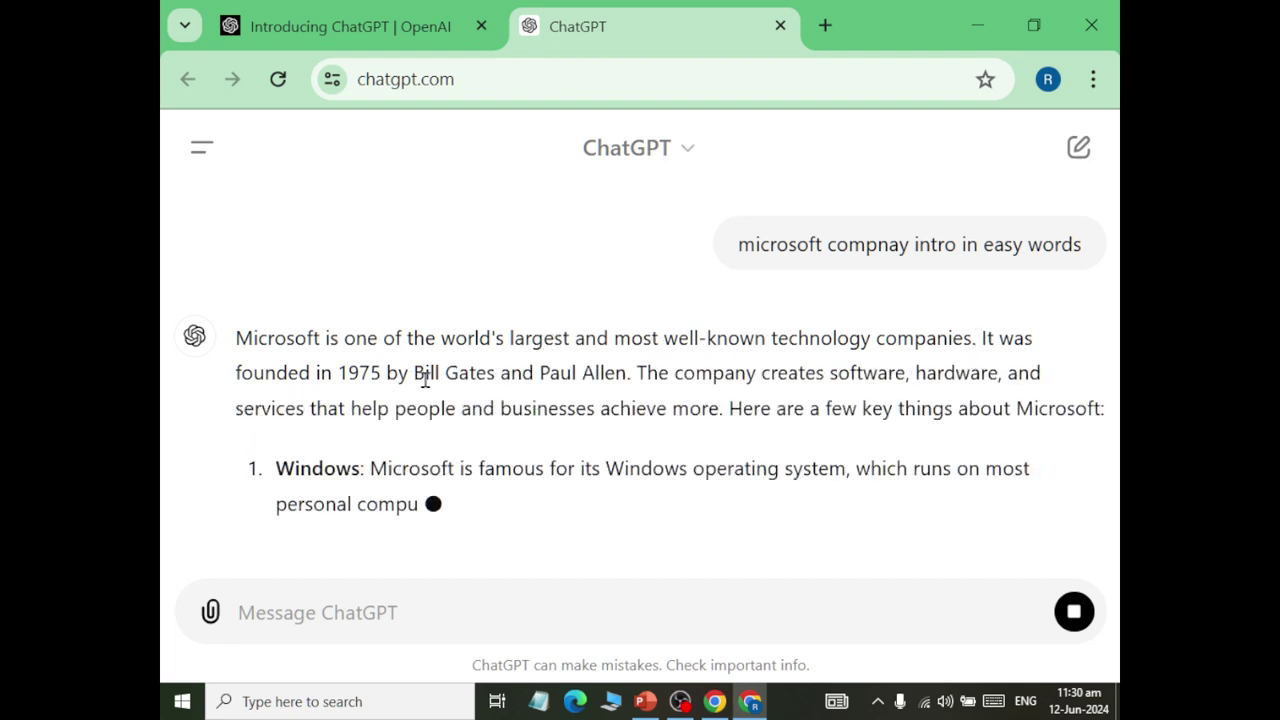
{"action": "scroll", "coordinate": [630, 278], "scroll_direction": "up", "scroll_amount": 3}
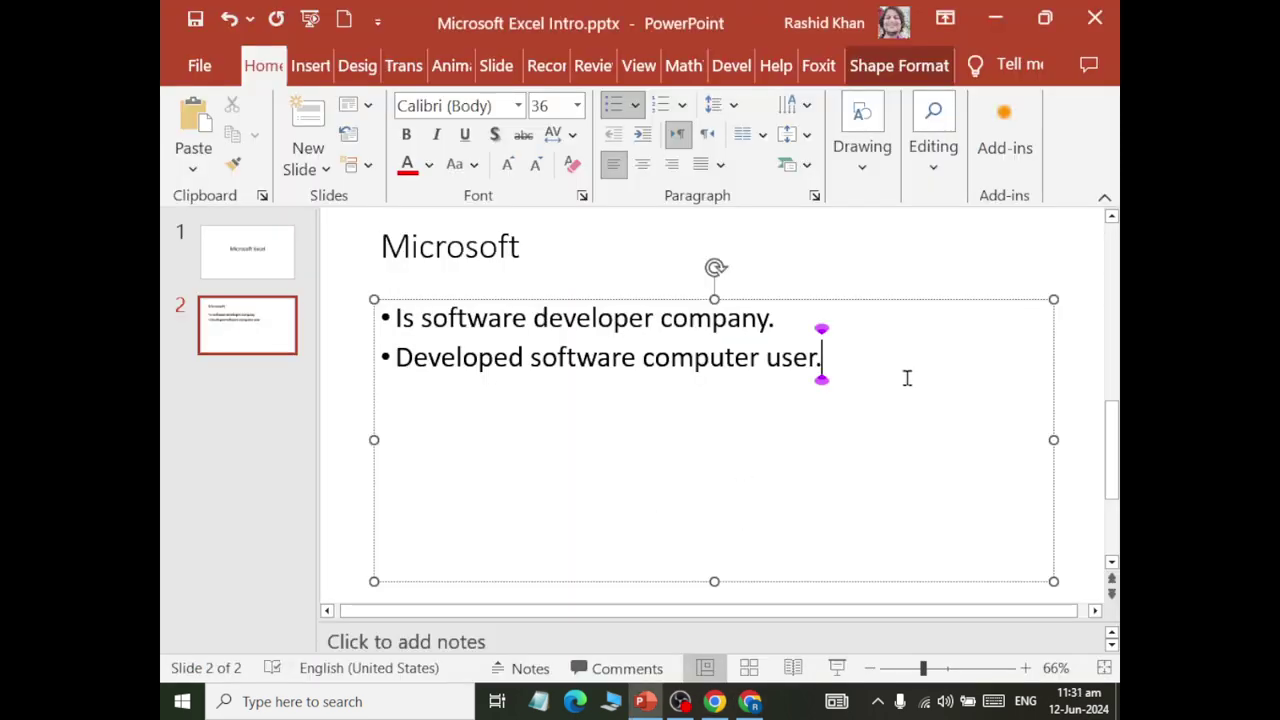
- Add a 'founded in 1975' bullet and start a bullet naming founders Billgates and Paul Allen
{"action": "key", "text": "Return"}
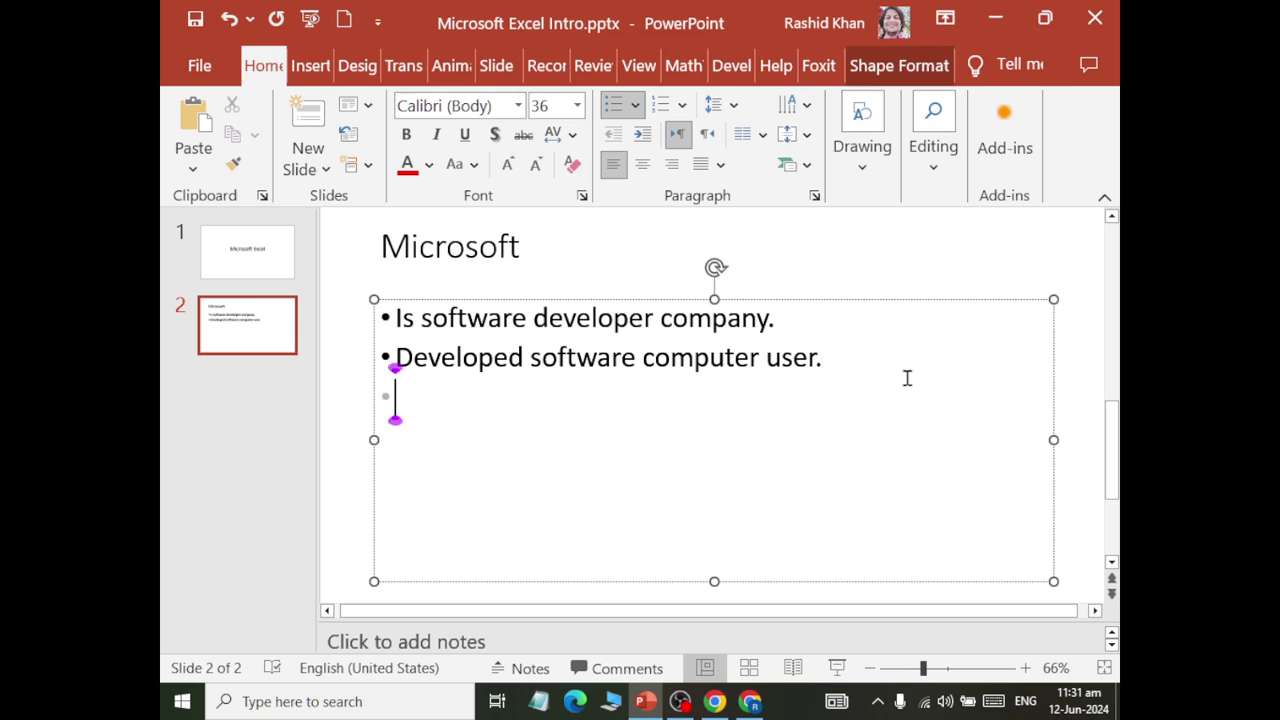
{"action": "type", "text": "founded in"}
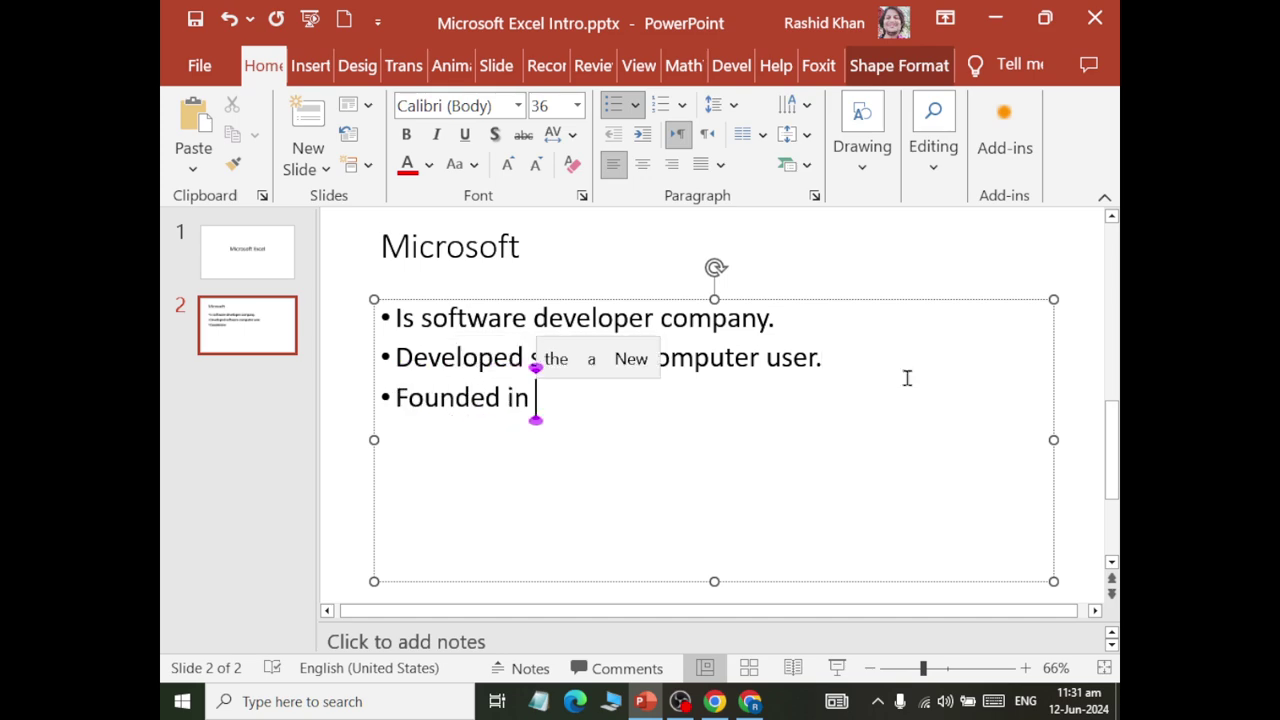
{"action": "type", "text": " 1975"}
{"action": "key", "text": "Return"}
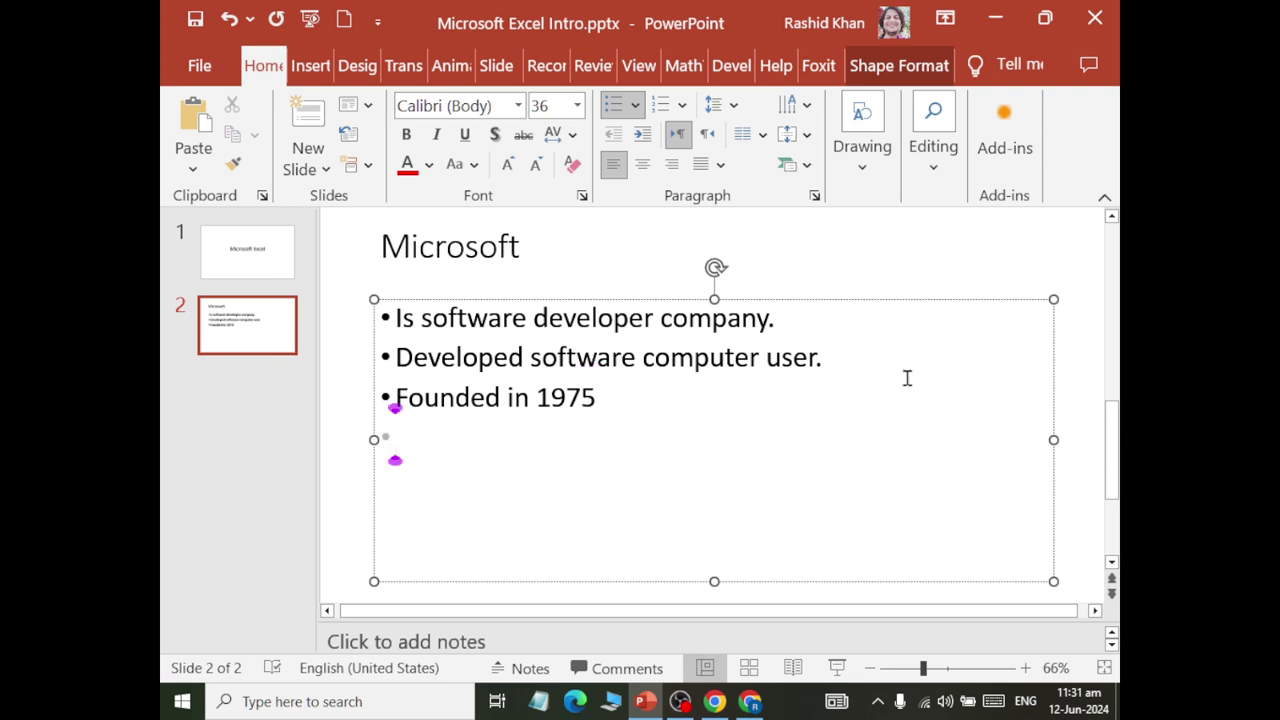
{"action": "key", "text": "Escape"}
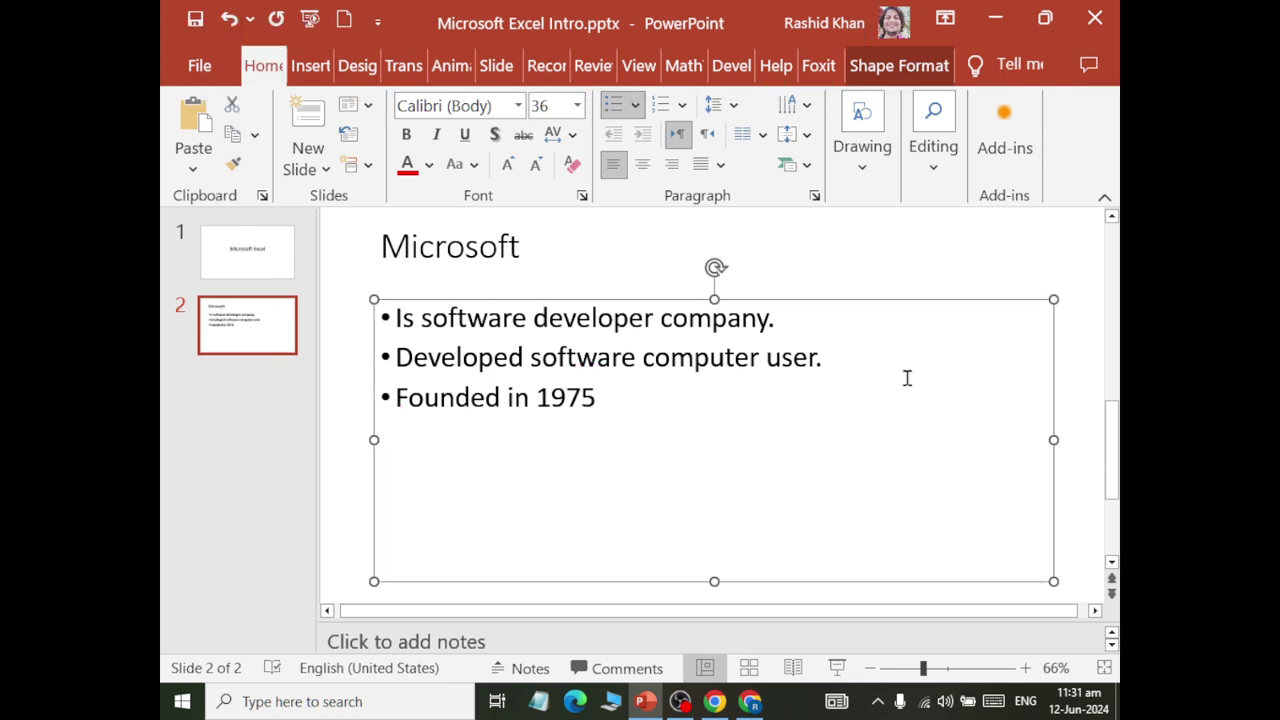
{"action": "type", "text": "founder"}
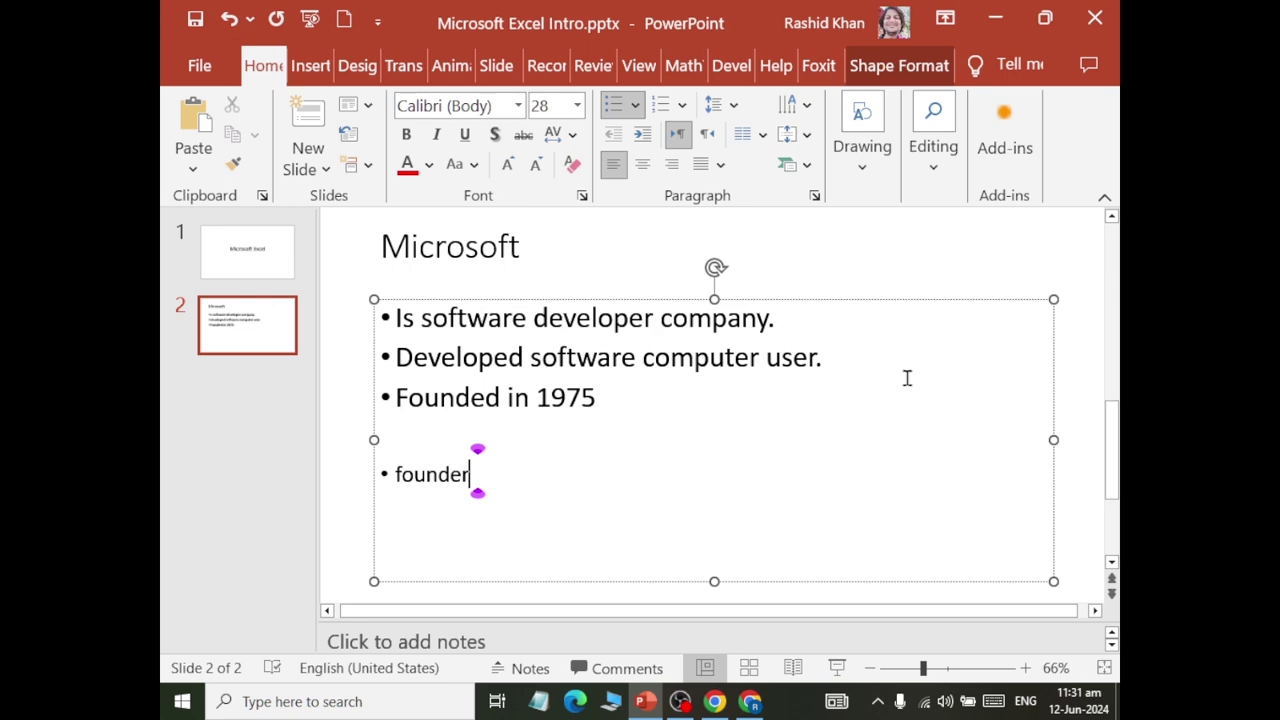
{"action": "key", "text": "BackSpace"}
{"action": "key", "text": "BackSpace"}
{"action": "key", "text": "BackSpace"}
{"action": "key", "text": "BackSpace"}
{"action": "key", "text": "BackSpace"}
{"action": "key", "text": "BackSpace"}
{"action": "key", "text": "BackSpace"}
{"action": "key", "text": "BackSpace"}
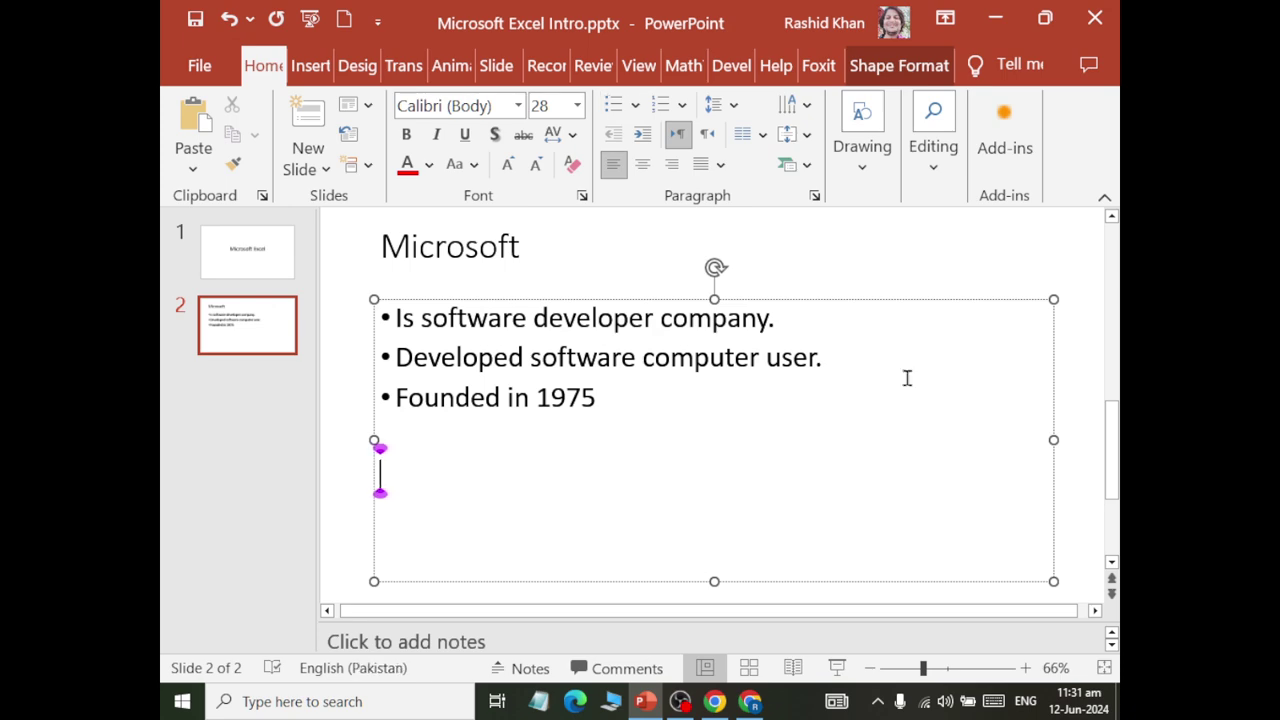
{"action": "key", "text": "BackSpace"}
{"action": "type", "text": "founder "}
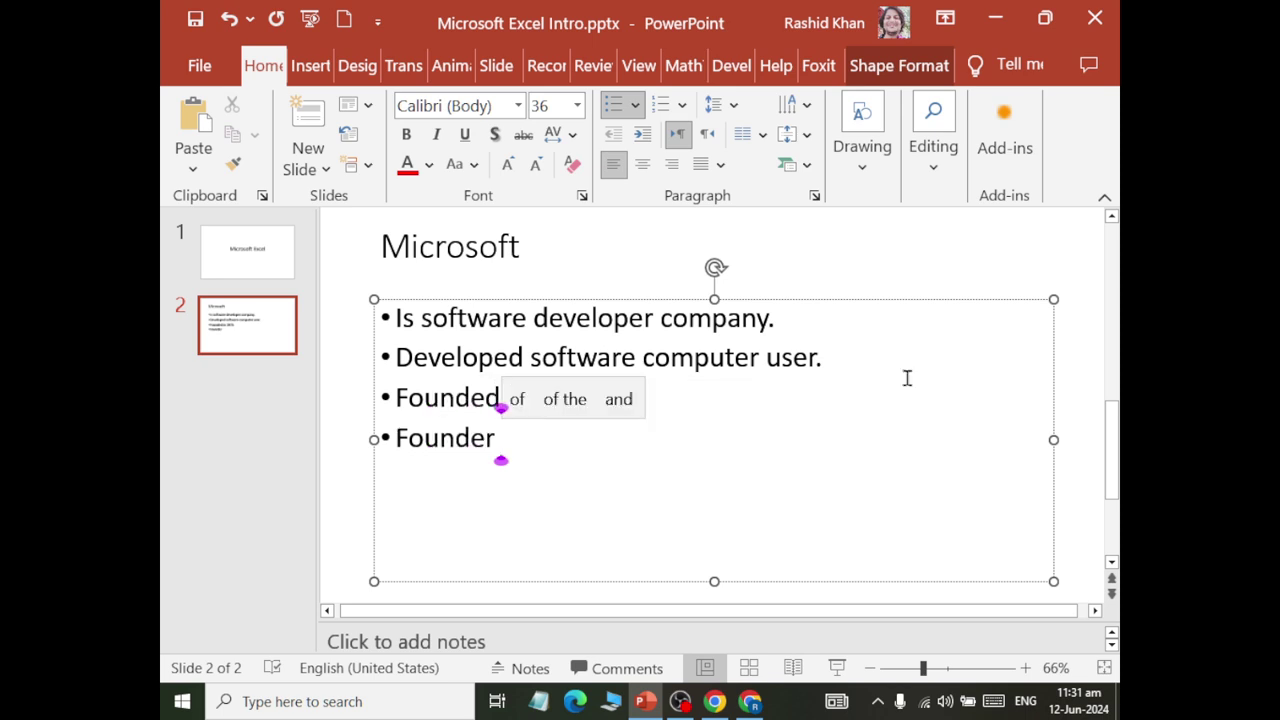
{"action": "type", "text": "Billgates"}
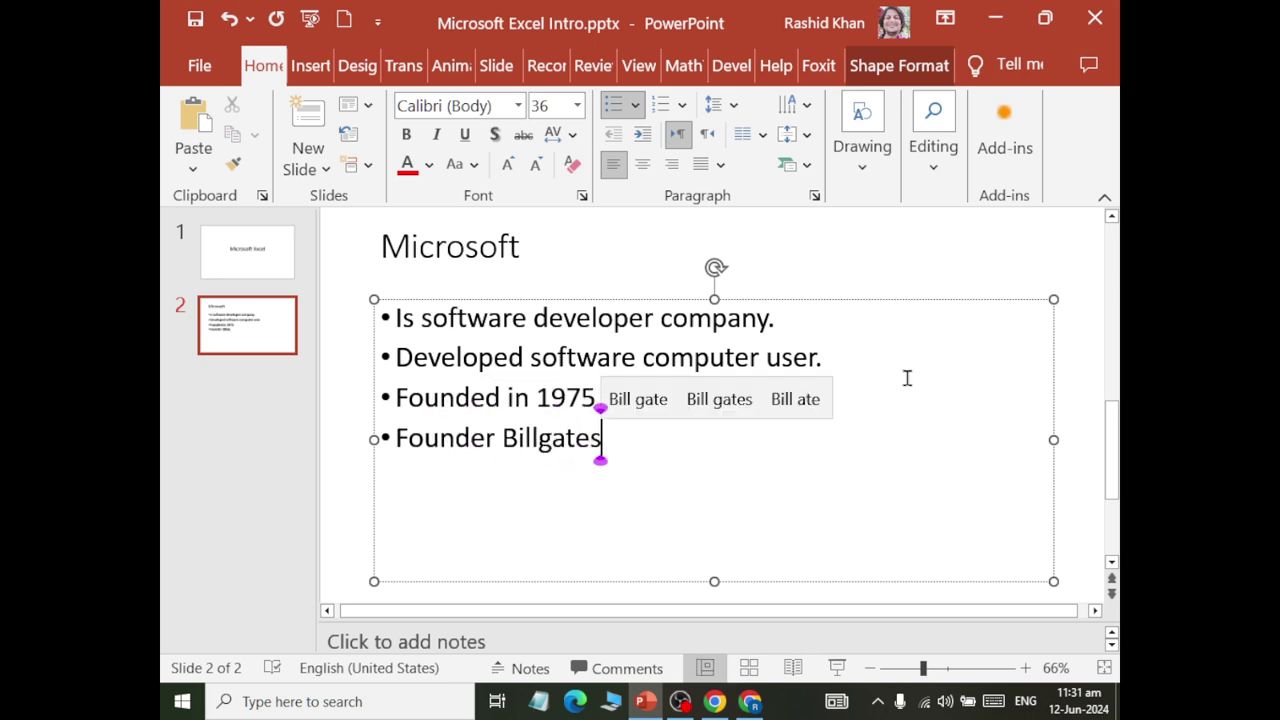
{"action": "type", "text": " and Paul Ale"}
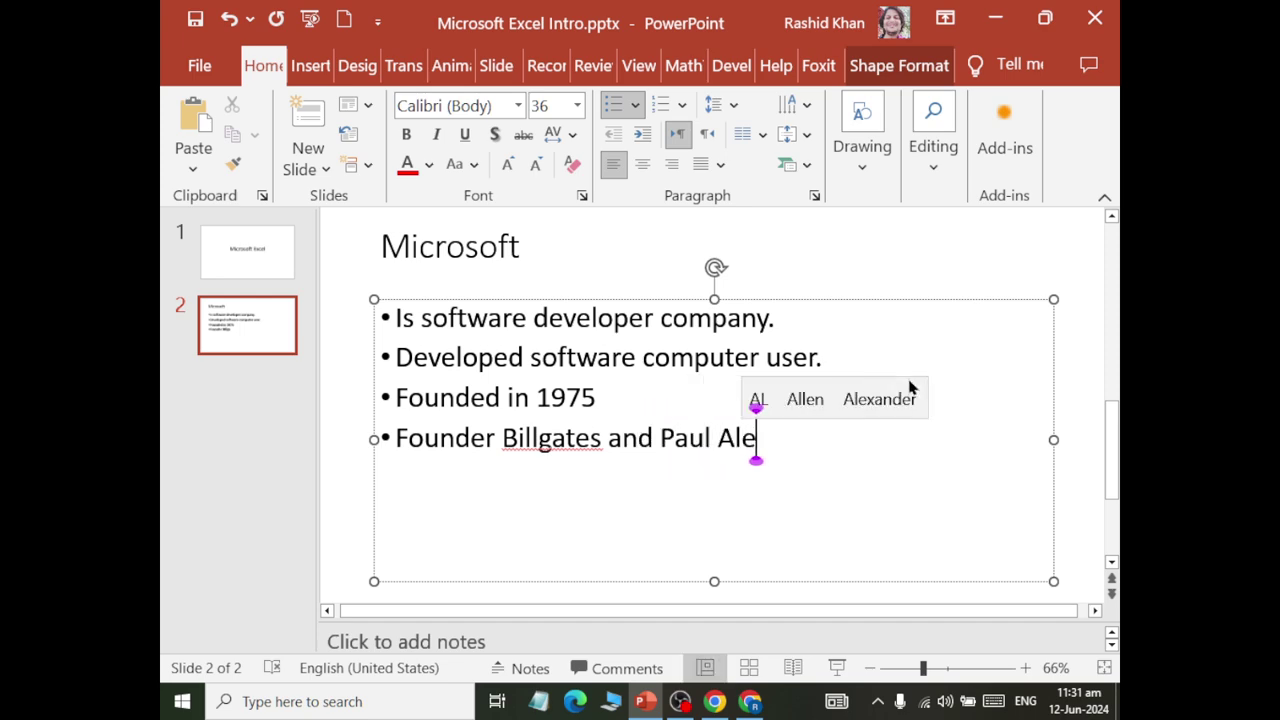
{"action": "key", "text": "BackSpace"}
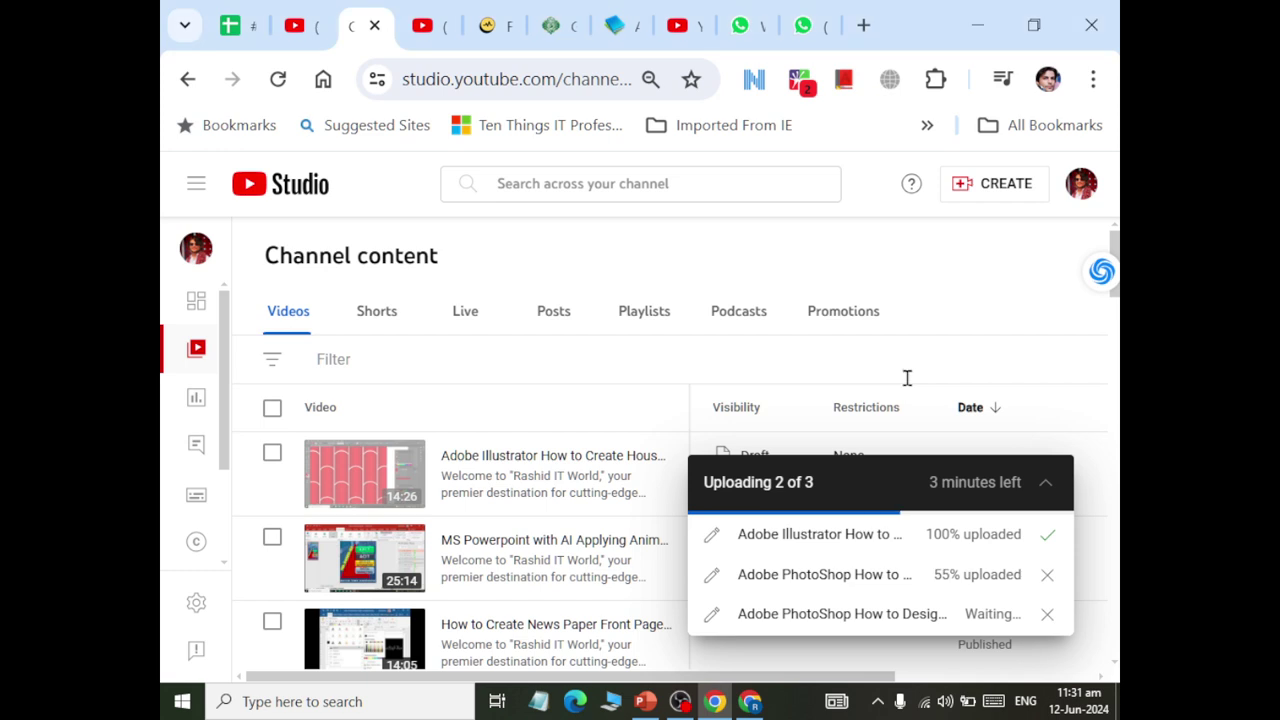
- Review ChatGPT's lines on Microsoft's founders and products, then return to PowerPoint
{"action": "key", "text": "alt+Tab"}
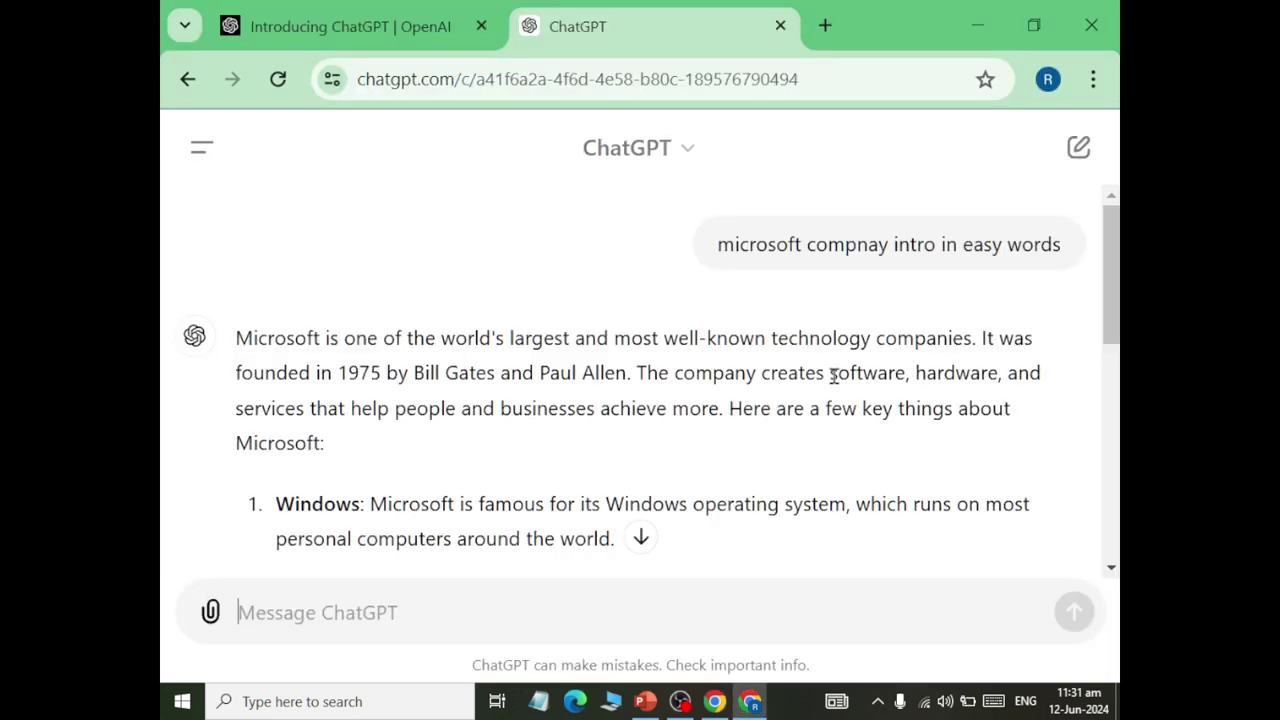
{"action": "mouse_move", "coordinate": [816, 374]}
{"action": "left_mouse_down"}
{"action": "mouse_move", "coordinate": [1005, 370]}
{"action": "mouse_move", "coordinate": [1011, 405]}
{"action": "left_mouse_up"}
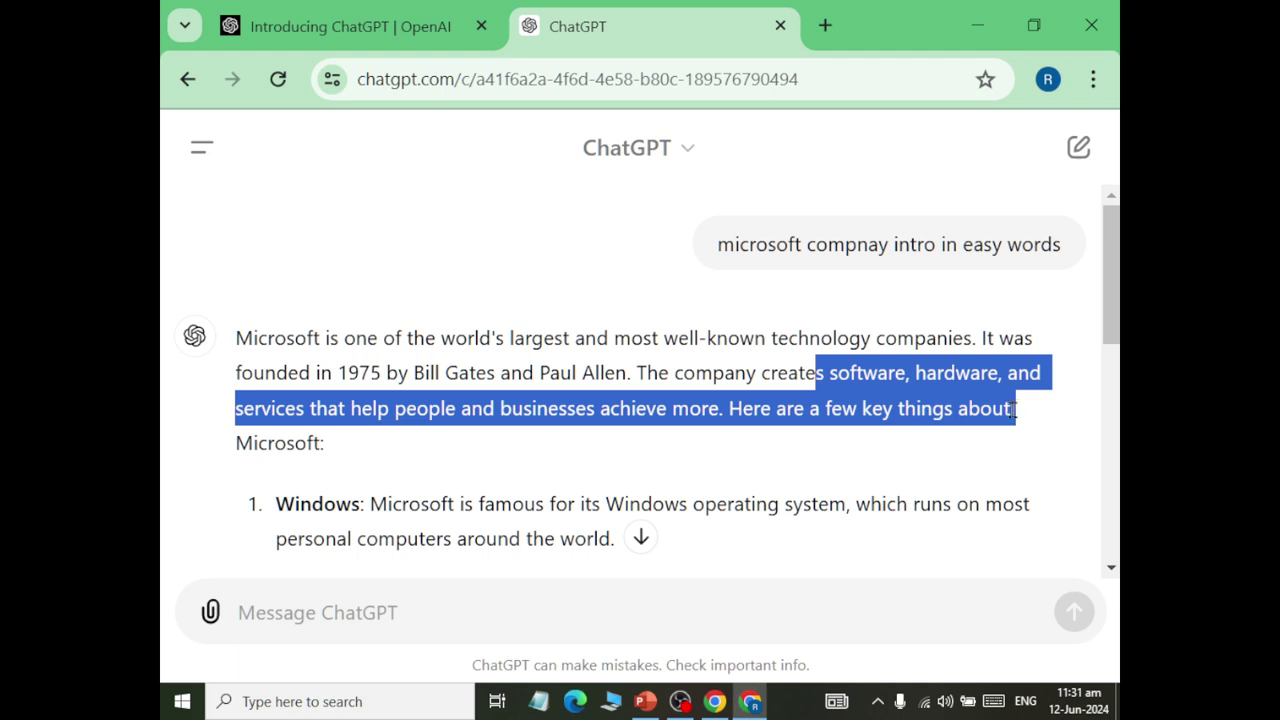
{"action": "left_click_drag", "start_coordinate": [1014, 410], "coordinate": [1010, 410]}
{"action": "left_click", "coordinate": [640, 372]}
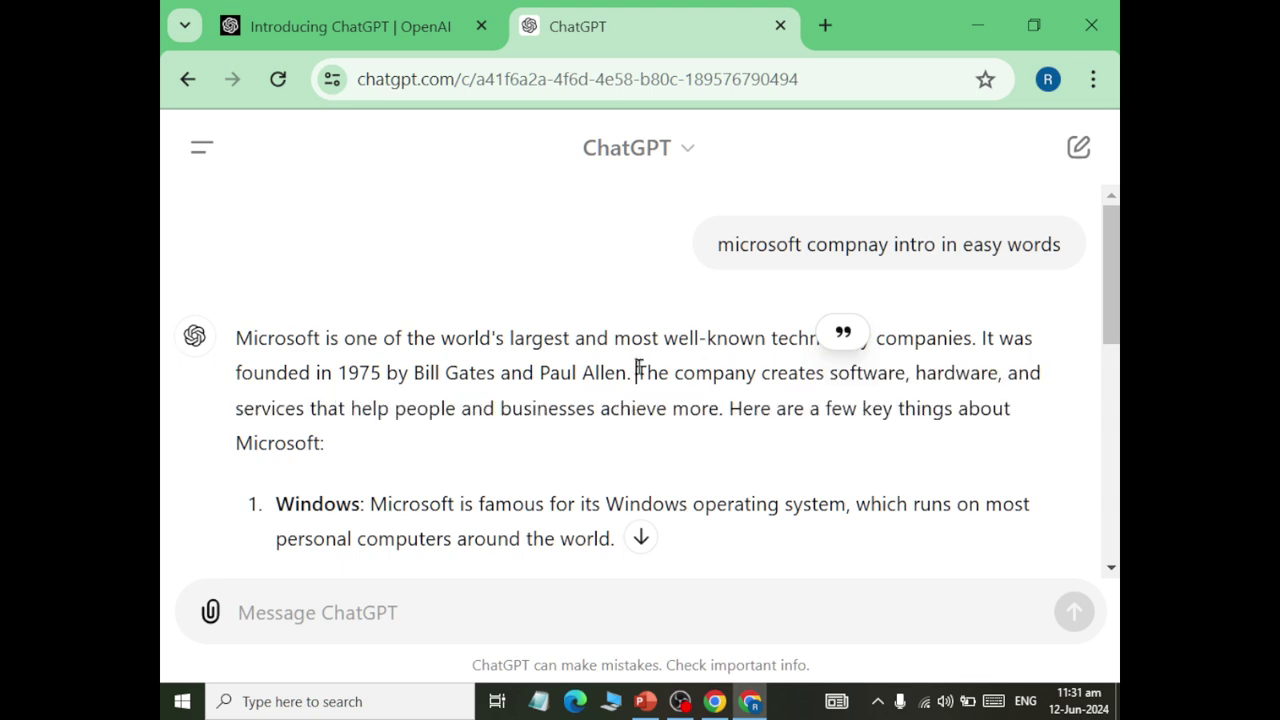
{"action": "double_click", "coordinate": [640, 372]}
{"action": "left_click", "coordinate": [838, 370]}
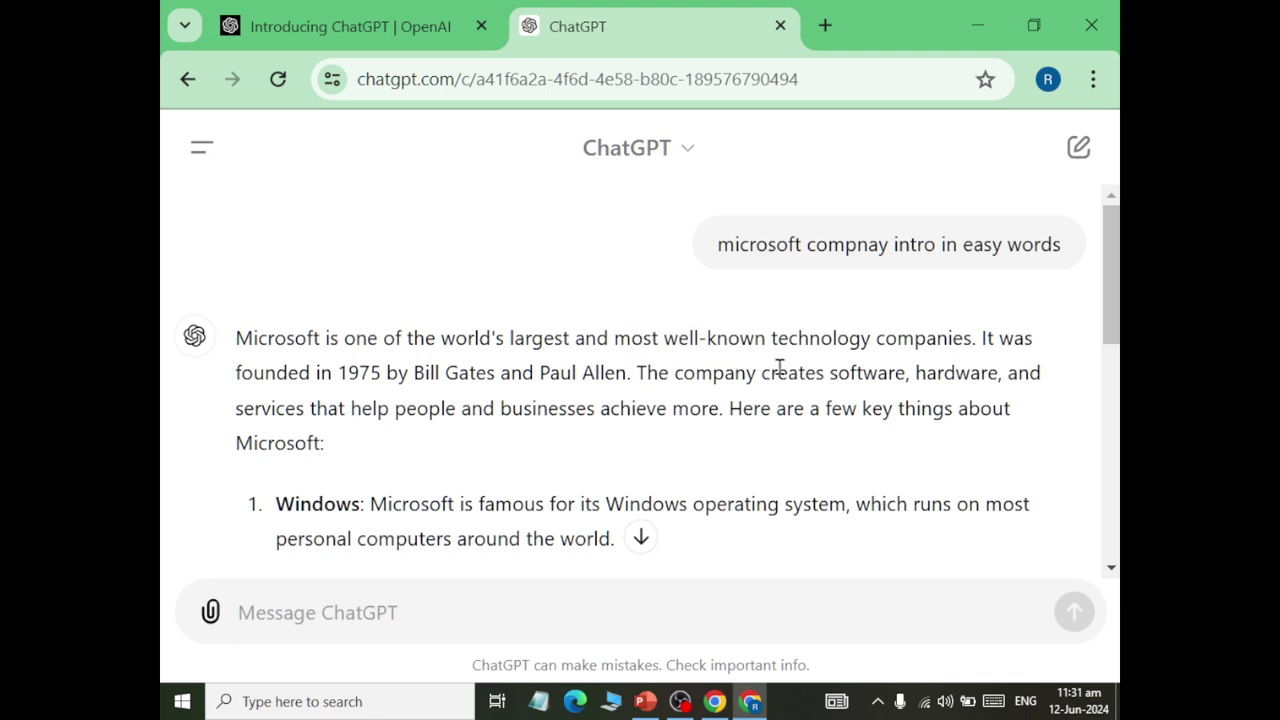
{"action": "left_click_drag", "start_coordinate": [631, 374], "coordinate": [665, 374]}
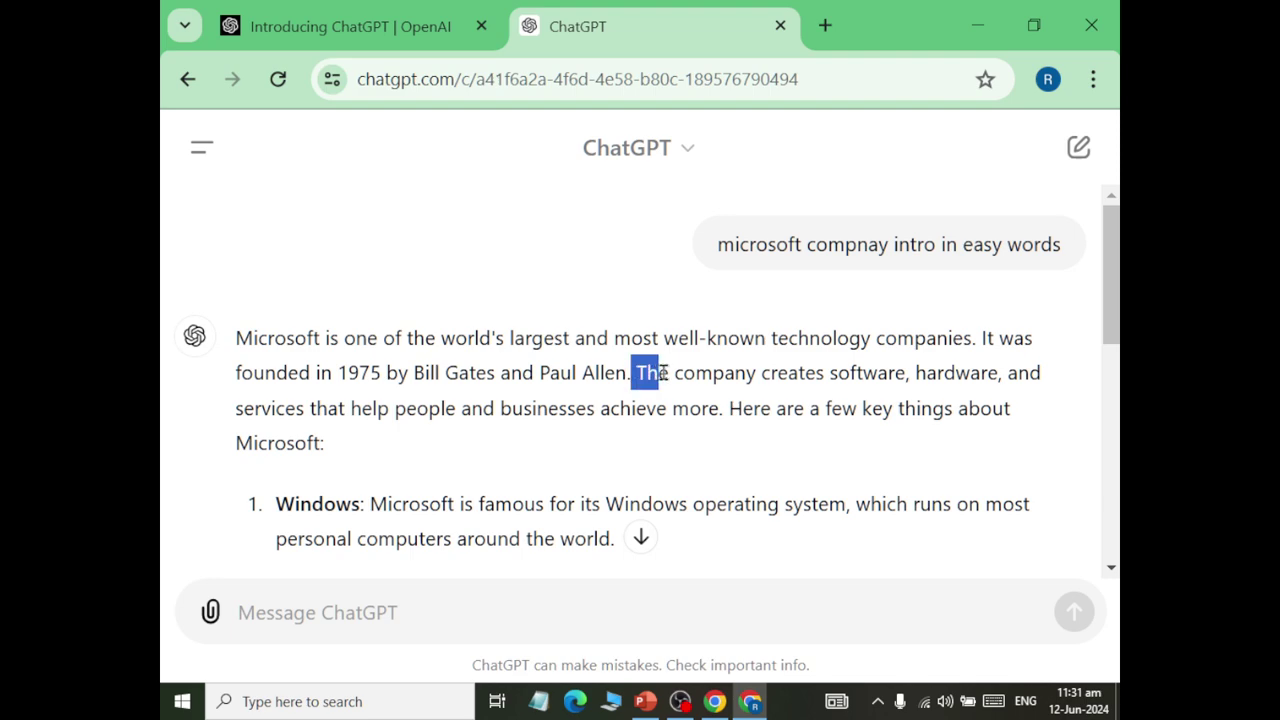
{"action": "key", "text": "alt+Tab"}
{"action": "key", "text": "alt+Tab"}
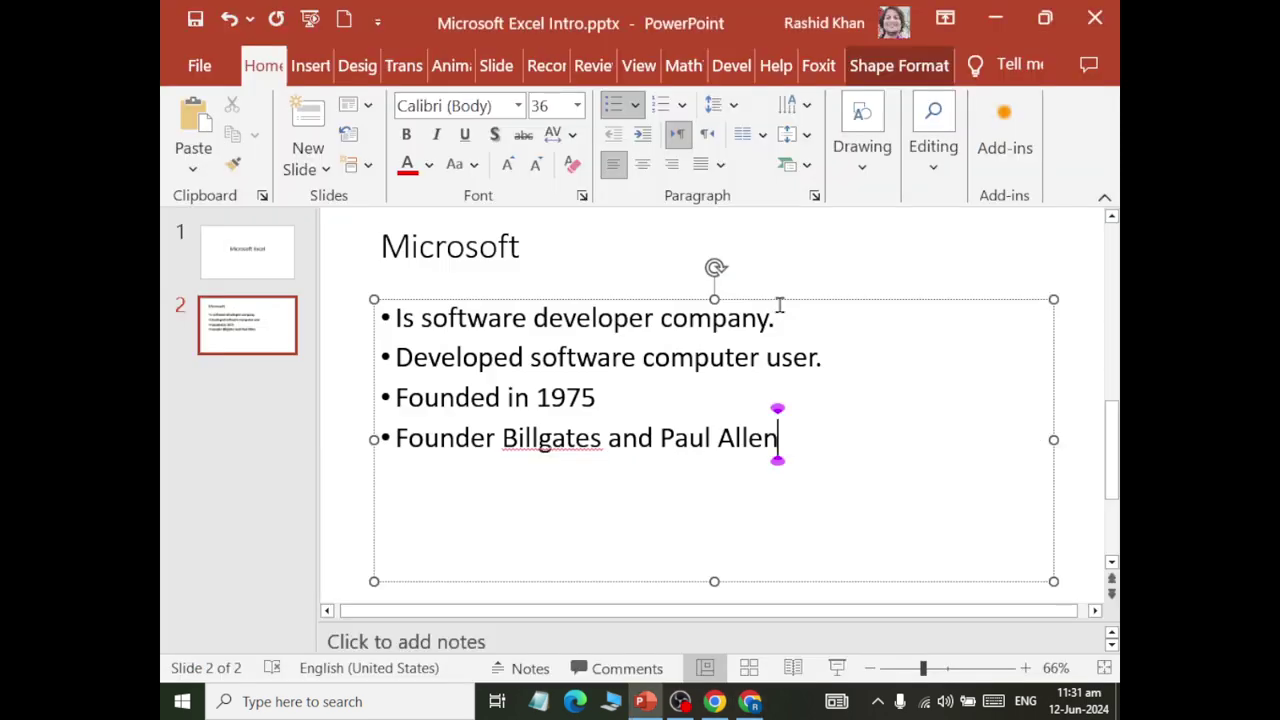
- Insert 'and hardware for' so bullet two reads 'Developed software and hardware for computer user.'
{"action": "left_click", "coordinate": [811, 332]}
{"action": "left_click", "coordinate": [848, 354]}
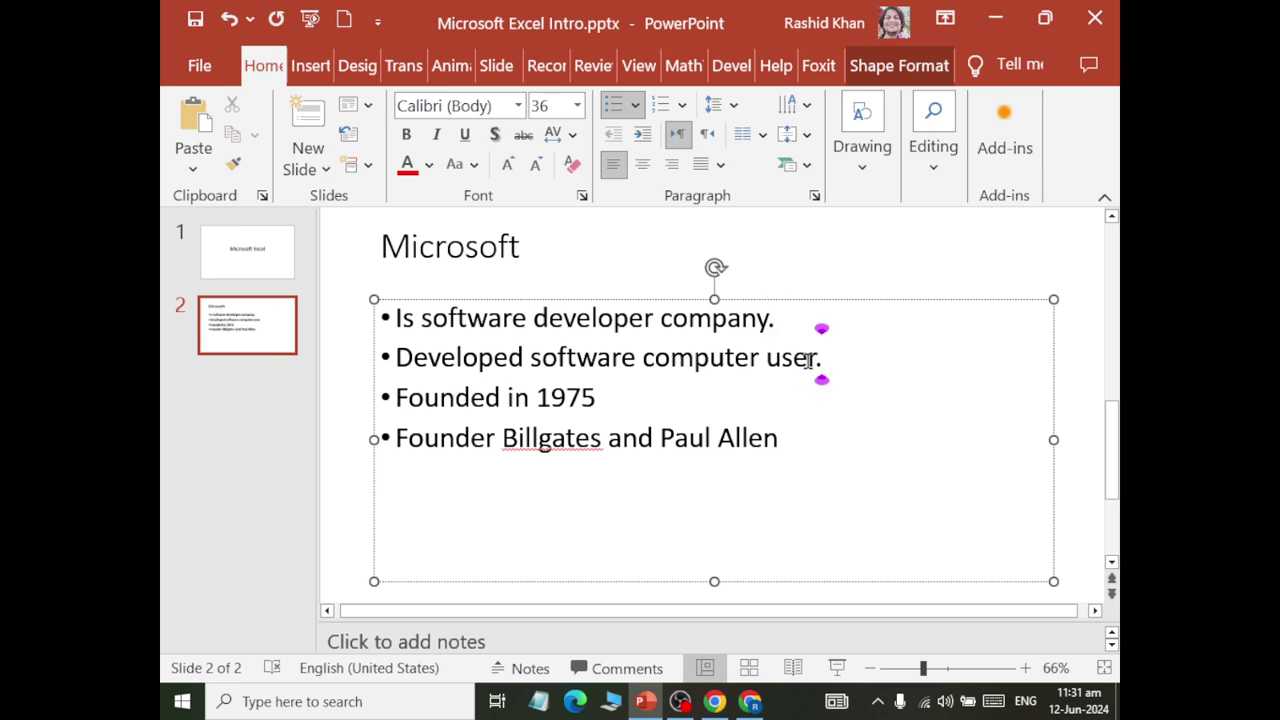
{"action": "left_click", "coordinate": [625, 357]}
{"action": "left_click", "coordinate": [643, 357]}
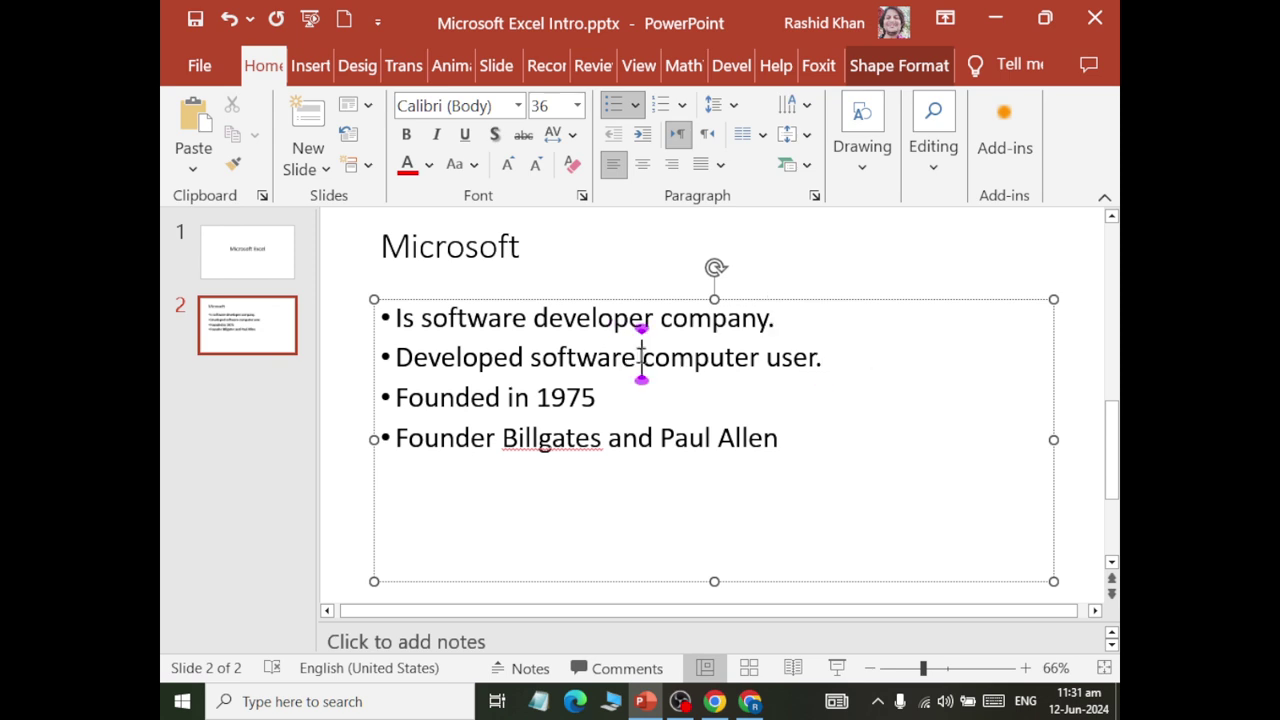
{"action": "type", "text": "and hardw"}
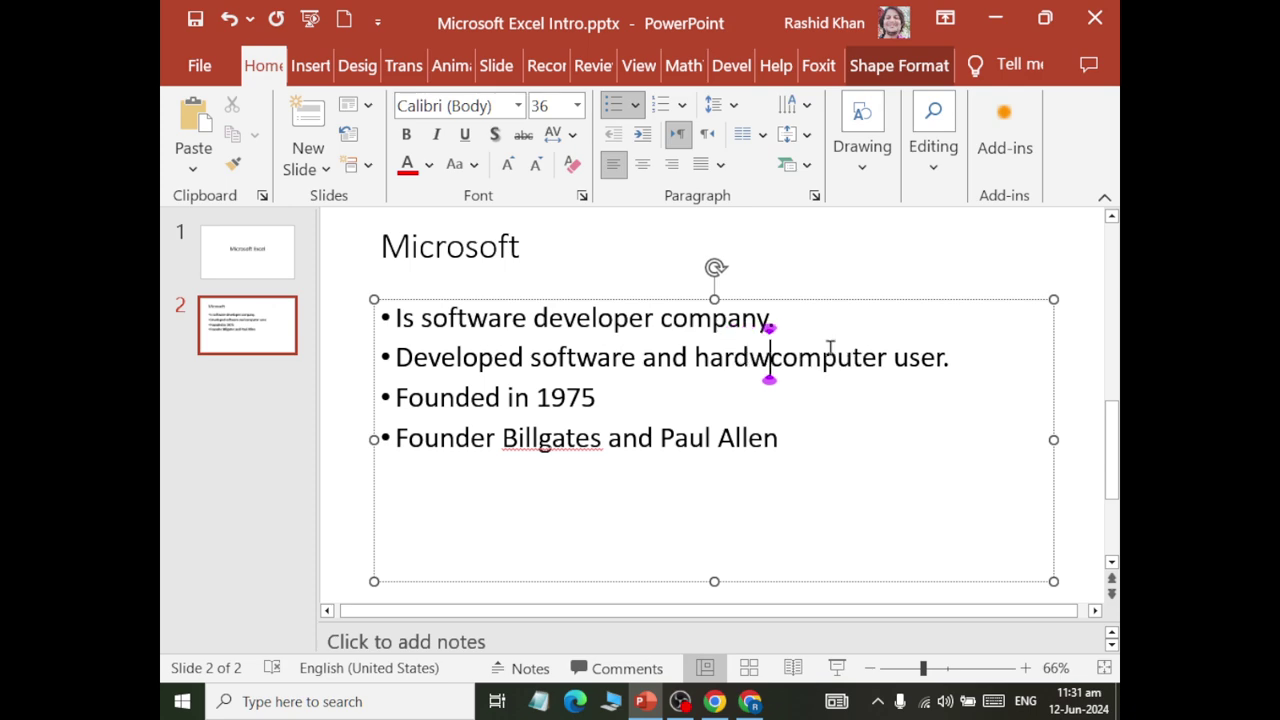
{"action": "type", "text": "are "}
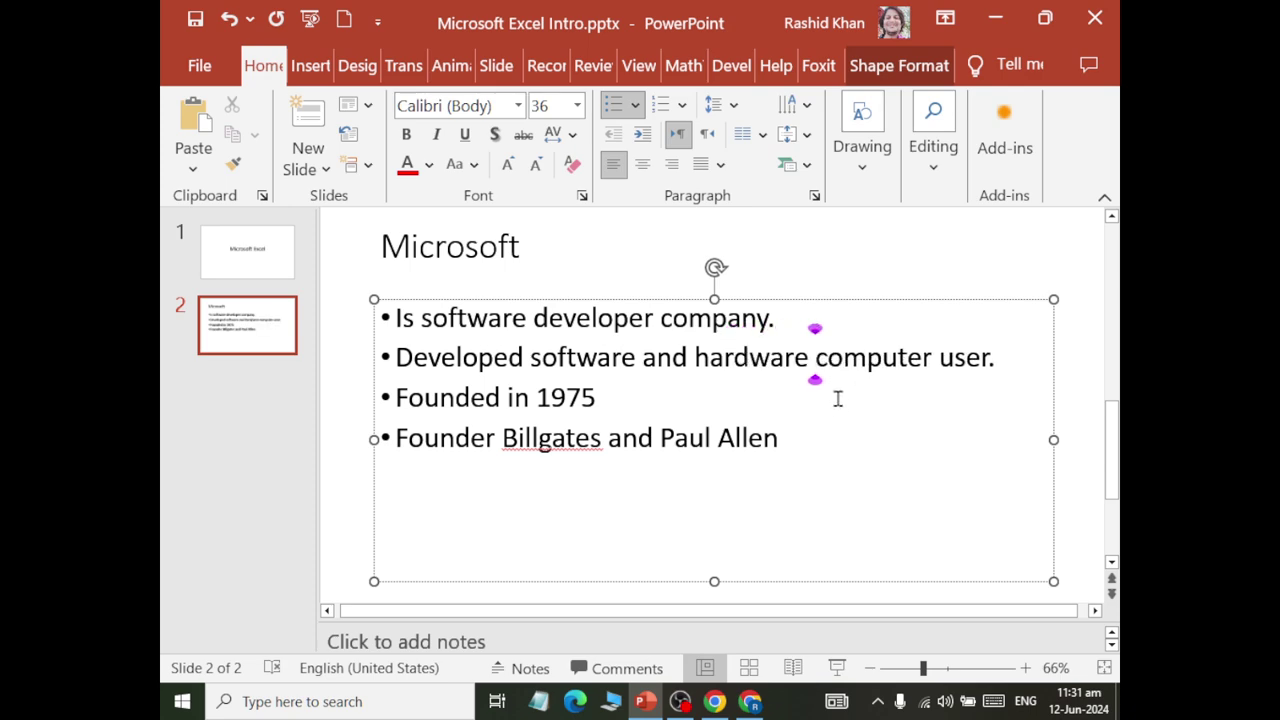
{"action": "type", "text": "for"}
{"action": "left_click", "coordinate": [757, 506]}
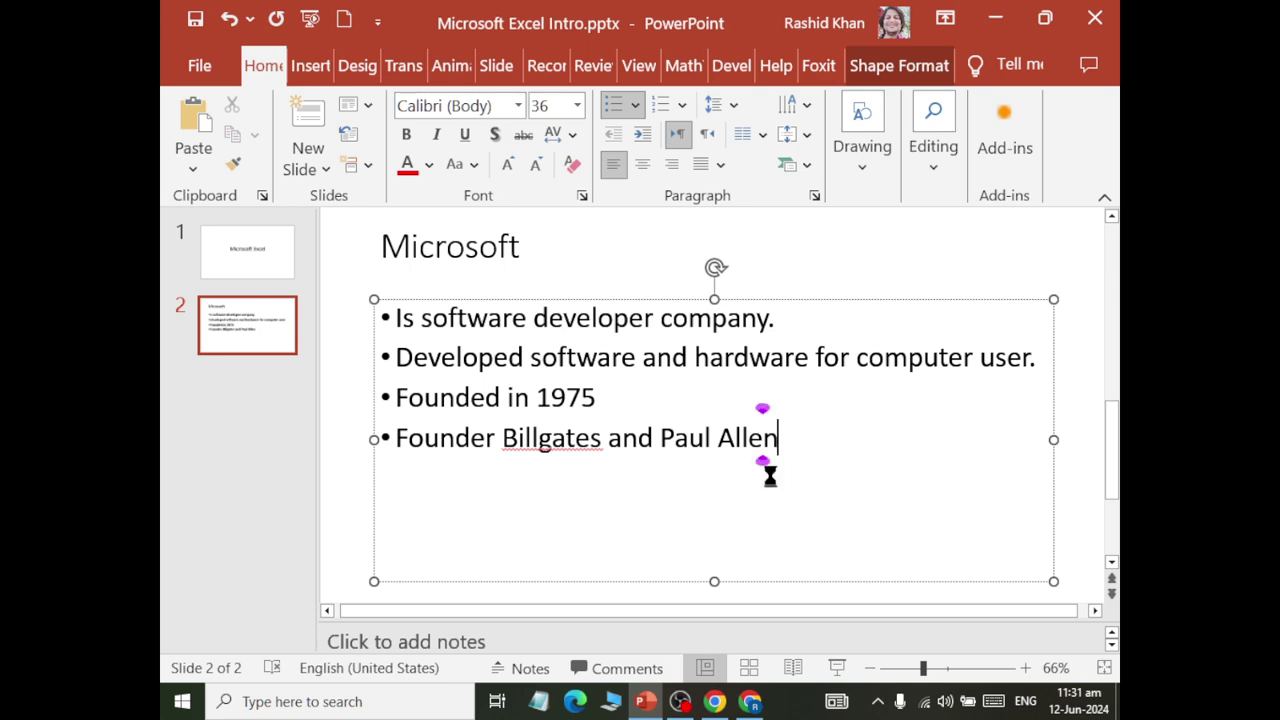
{"action": "key", "text": "alt+Tab"}
{"action": "key", "text": "alt+Tab"}
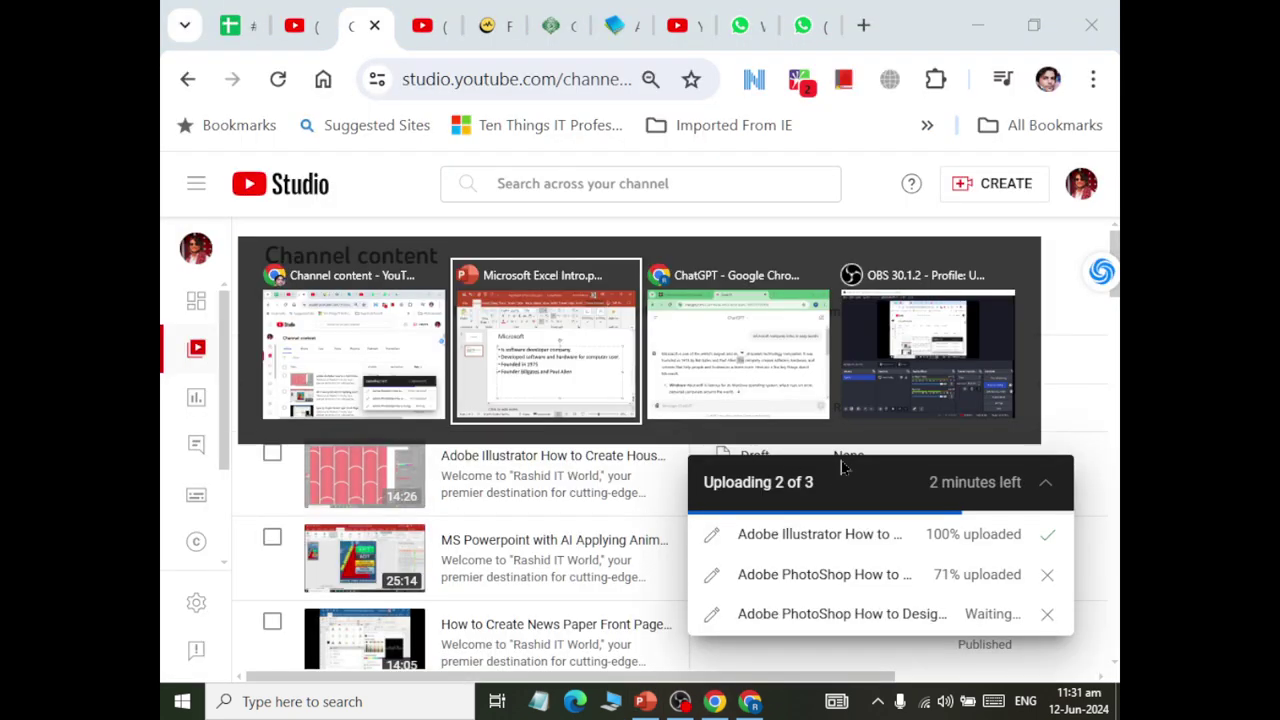
- Scroll to ChatGPT's numbered list and highlight the Windows and Office Suite items
{"action": "key", "text": "Tab"}
{"action": "scroll", "coordinate": [740, 402], "scroll_direction": "down", "scroll_amount": 1}
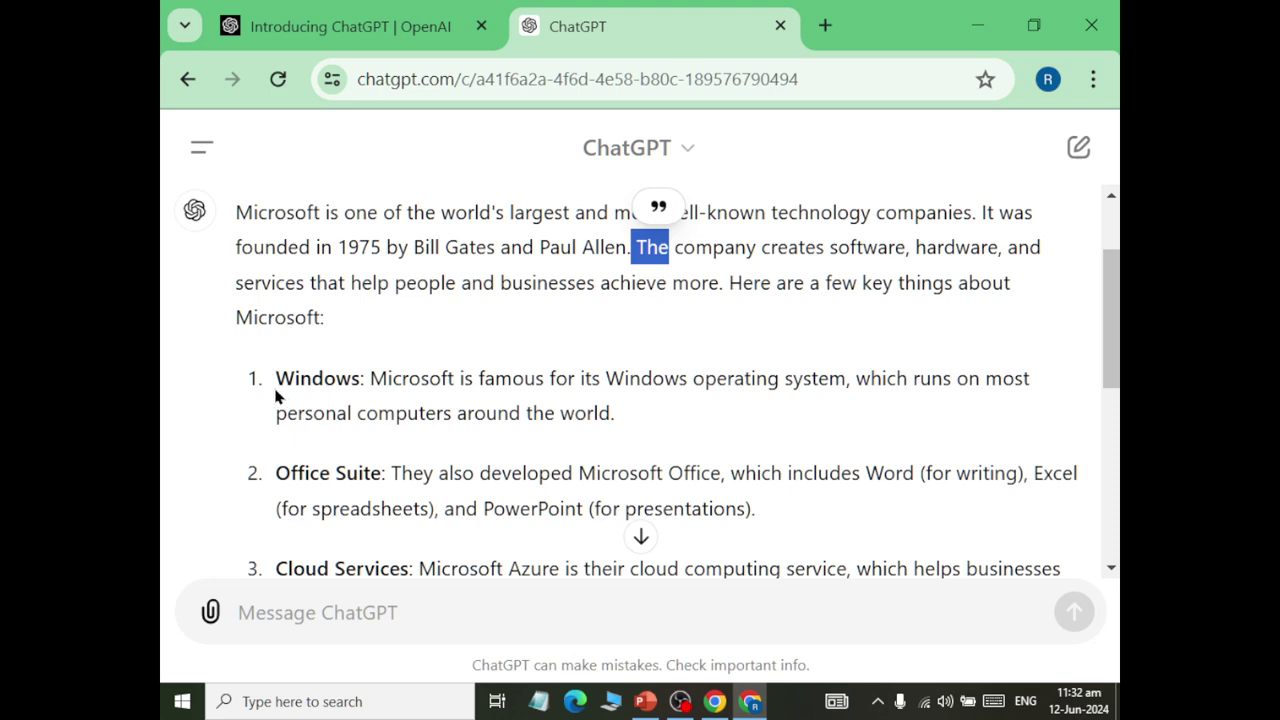
{"action": "scroll", "coordinate": [276, 396], "scroll_direction": "down", "scroll_amount": 1}
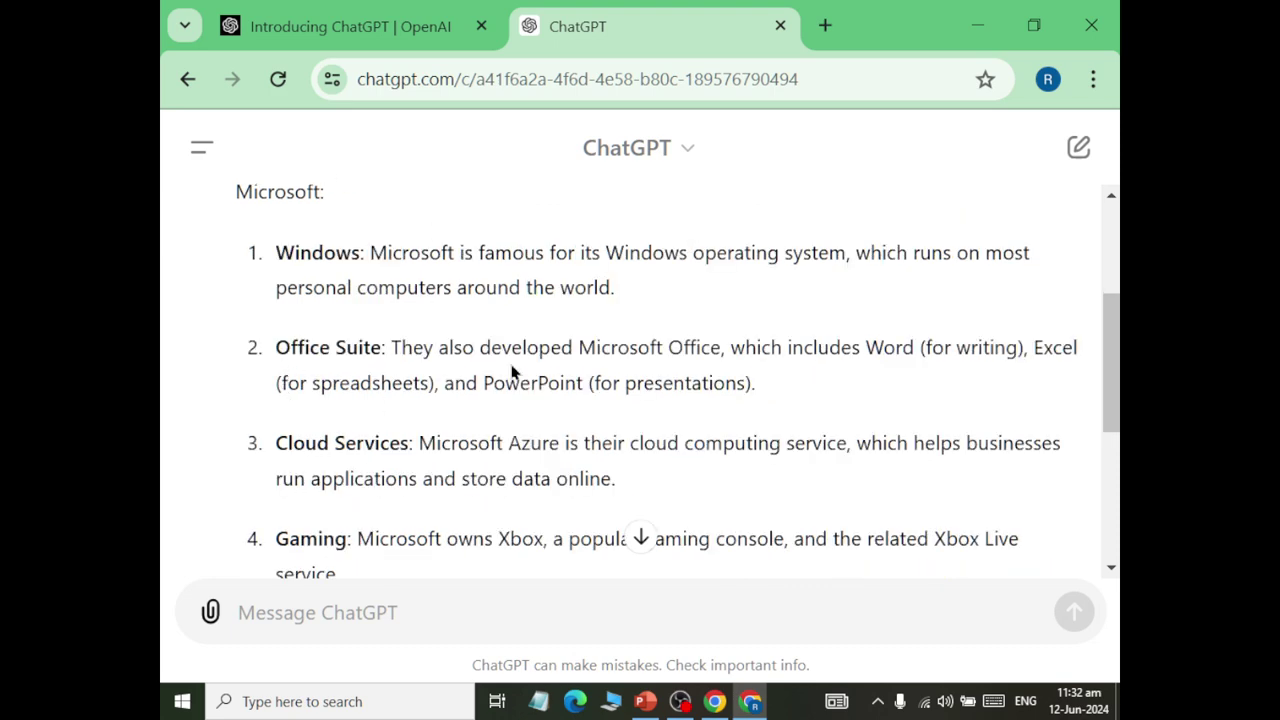
{"action": "scroll", "coordinate": [470, 355], "scroll_direction": "up", "scroll_amount": 2}
{"action": "scroll", "coordinate": [410, 345], "scroll_direction": "down", "scroll_amount": 2}
{"action": "mouse_move", "coordinate": [275, 257]}
{"action": "left_mouse_down"}
{"action": "mouse_move", "coordinate": [372, 252]}
{"action": "mouse_move", "coordinate": [708, 290]}
{"action": "left_mouse_up"}
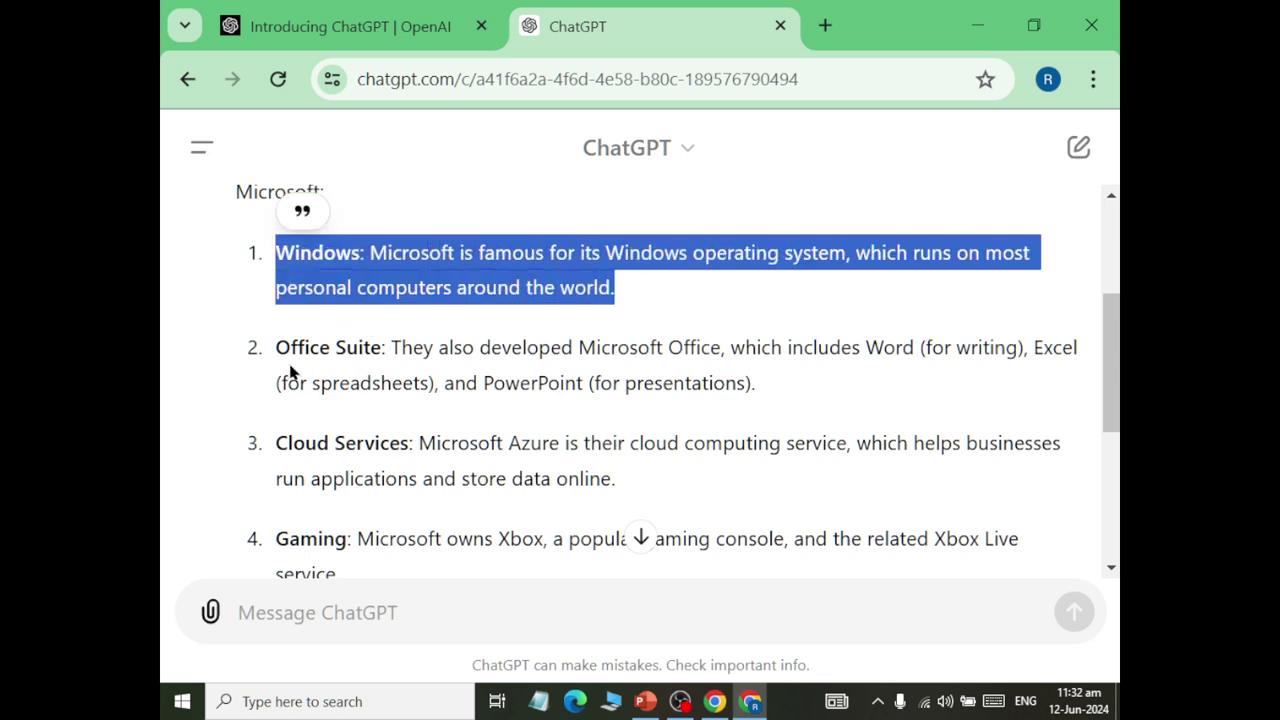
{"action": "left_click_drag", "start_coordinate": [290, 347], "coordinate": [424, 350]}
- Highlight the remaining list headings down to Innovation, then return to PowerPoint
{"action": "left_click_drag", "start_coordinate": [292, 445], "coordinate": [446, 455]}
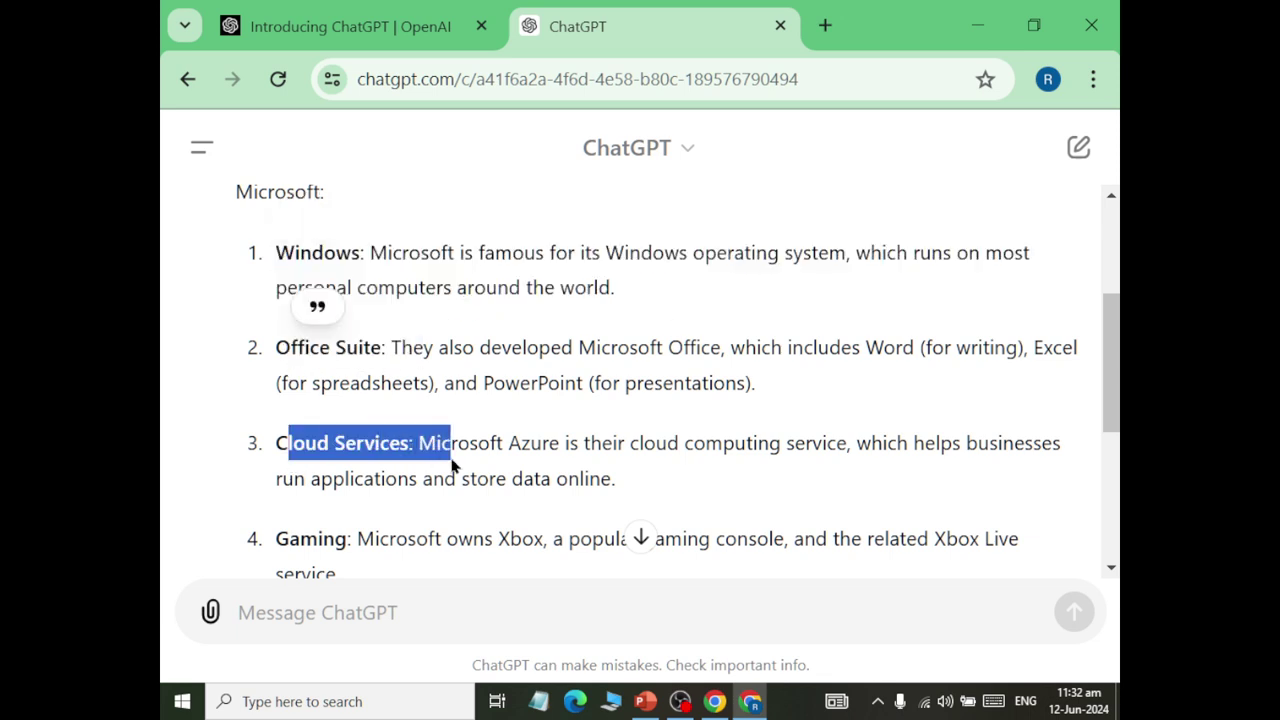
{"action": "scroll", "coordinate": [430, 440], "scroll_direction": "down", "scroll_amount": 2}
{"action": "left_click", "coordinate": [292, 428]}
{"action": "left_click_drag", "start_coordinate": [292, 432], "coordinate": [351, 431]}
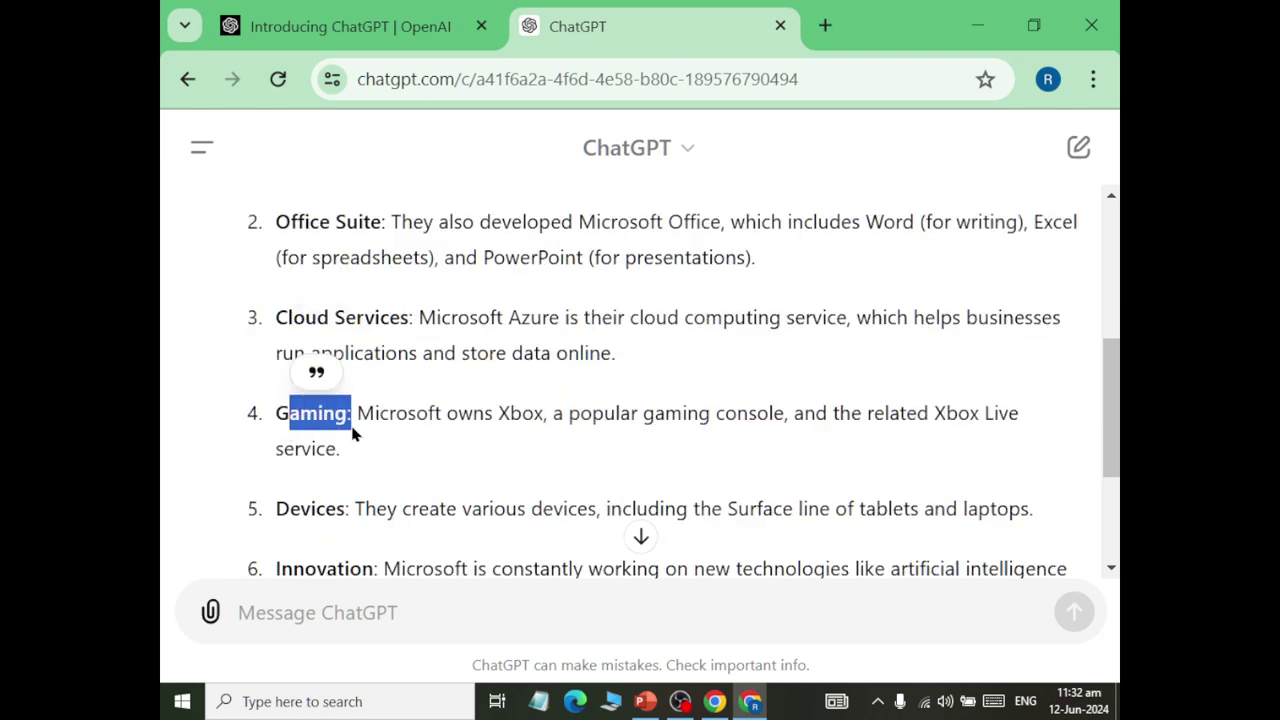
{"action": "scroll", "coordinate": [331, 429], "scroll_direction": "down", "scroll_amount": 2}
{"action": "left_click", "coordinate": [287, 390]}
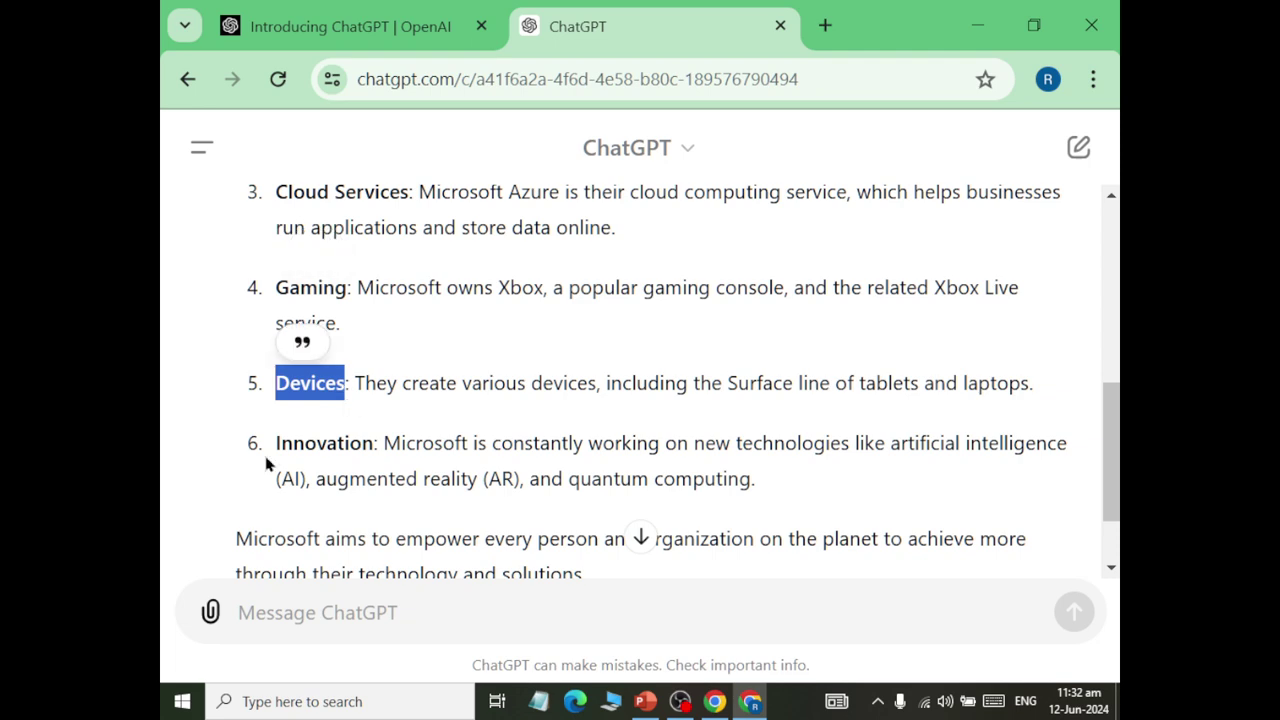
{"action": "left_click_drag", "start_coordinate": [281, 443], "coordinate": [383, 449]}
{"action": "key", "text": "alt+Tab"}
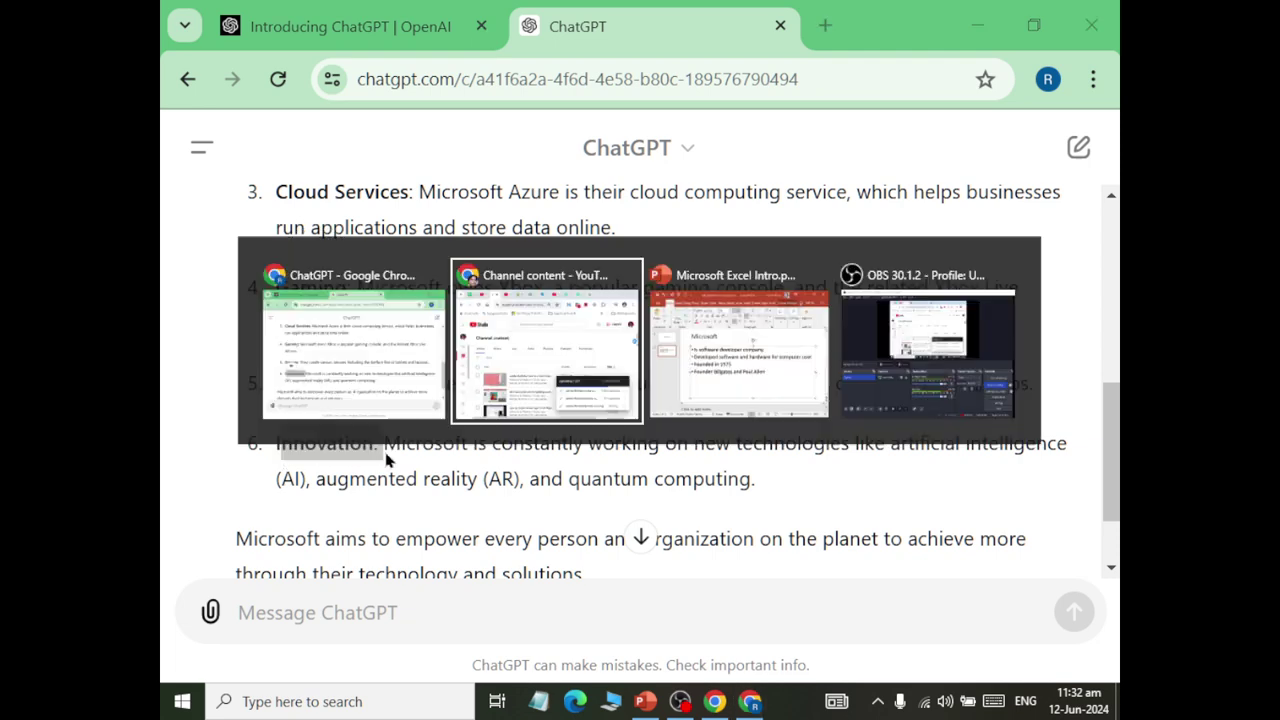
{"action": "key", "text": "alt+Tab"}
{"action": "key", "text": "alt+Tab"}
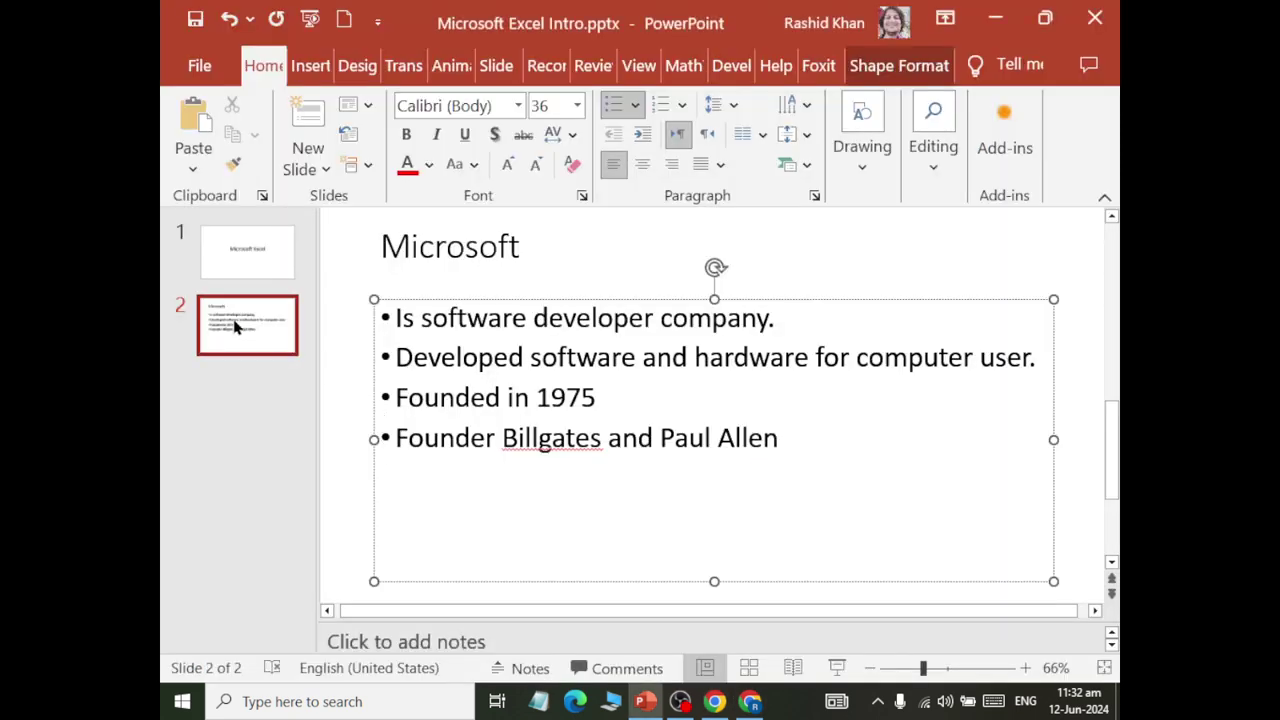
- Add a Title and Content slide 3 and paste 'Windows' from ChatGPT as its title
{"action": "left_click", "coordinate": [305, 165]}
{"action": "left_click", "coordinate": [566, 262]}
{"action": "key", "text": "alt+Tab"}
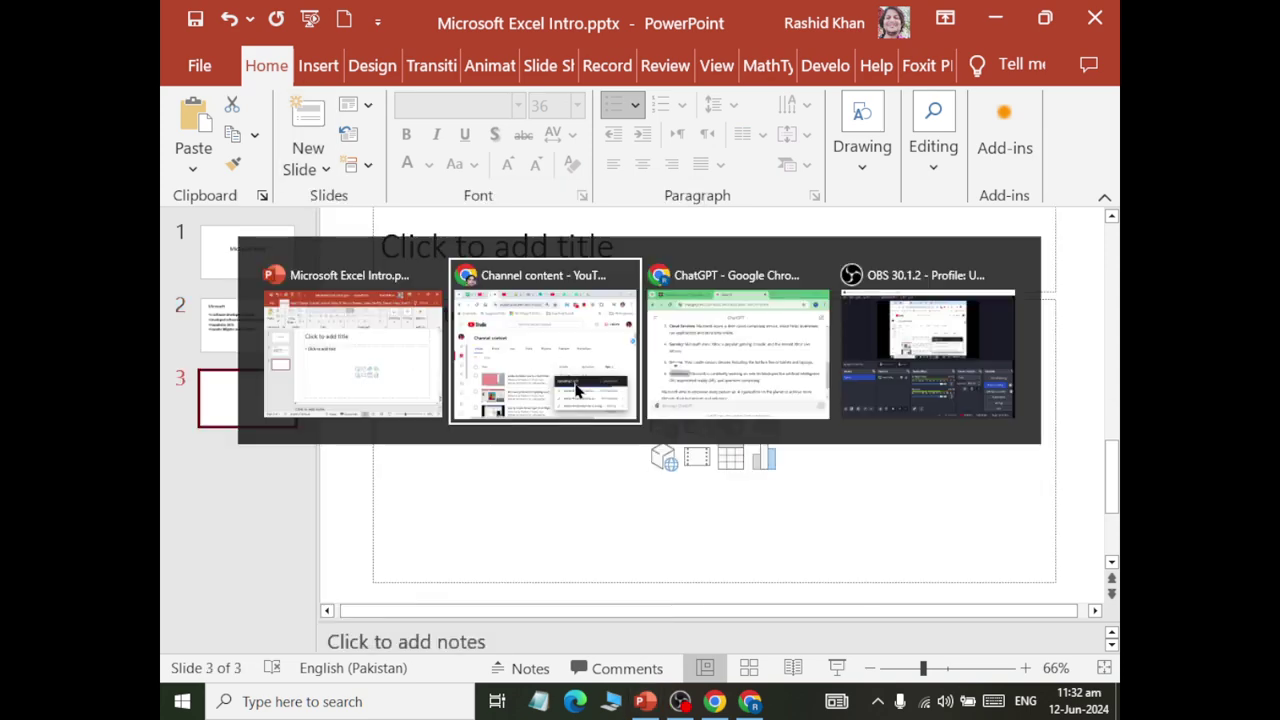
{"action": "key", "text": "alt+Tab"}
{"action": "scroll", "coordinate": [354, 446], "scroll_direction": "up", "scroll_amount": 3}
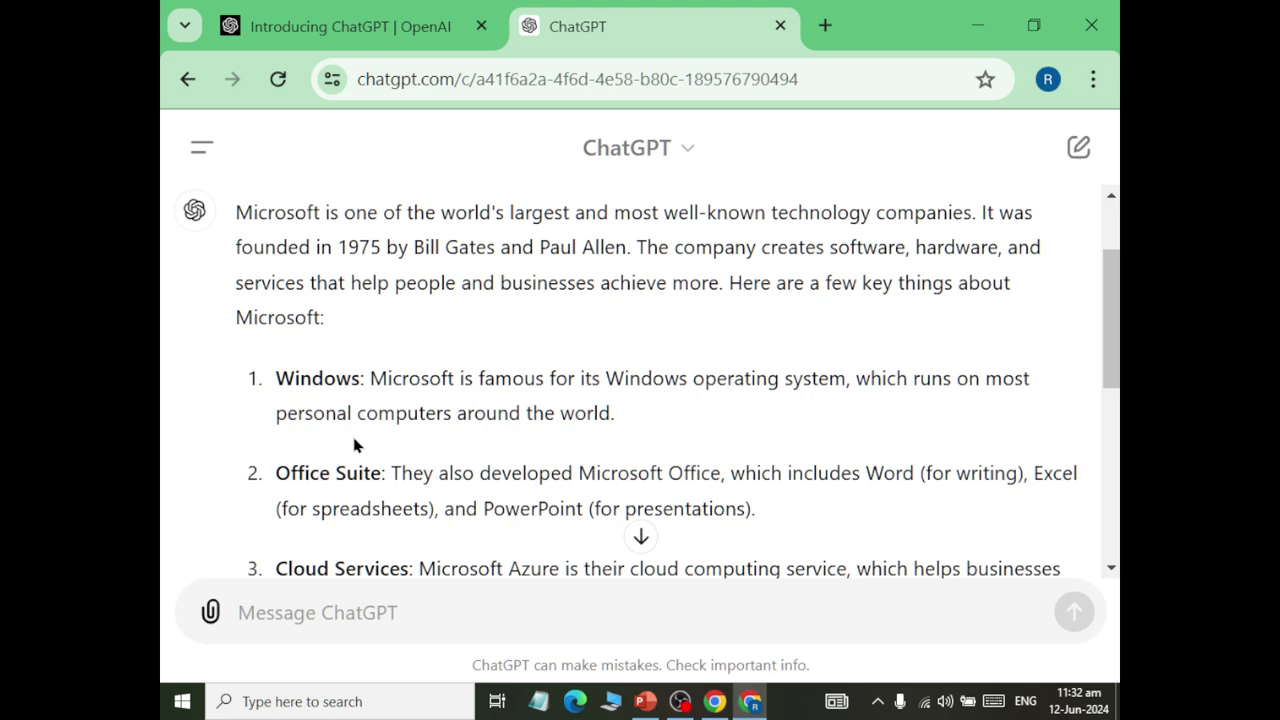
{"action": "double_click", "coordinate": [300, 378]}
{"action": "key", "text": "ctrl+c"}
{"action": "key", "text": "alt+Tab"}
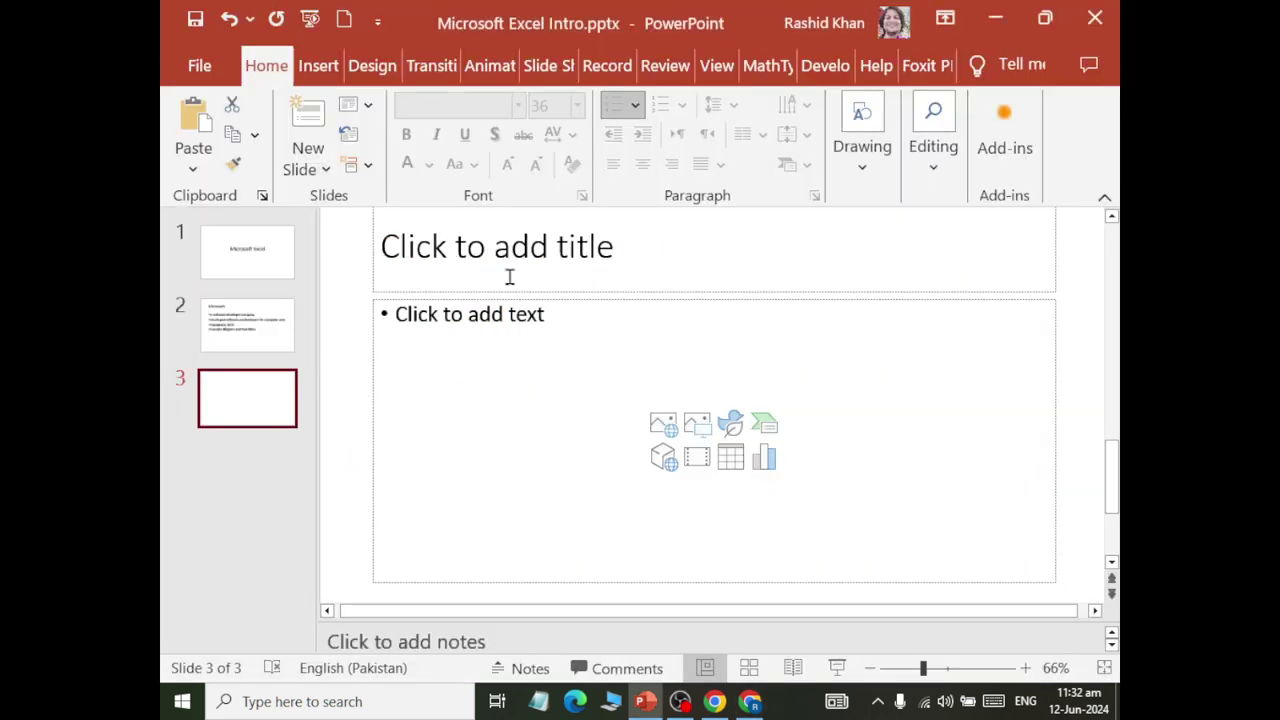
{"action": "left_click", "coordinate": [502, 262]}
{"action": "key", "text": "ctrl+v"}
- Put ChatGPT's Windows sentence in the slide 3 body and pick the Office Suite heading next
{"action": "key", "text": "alt+Tab"}
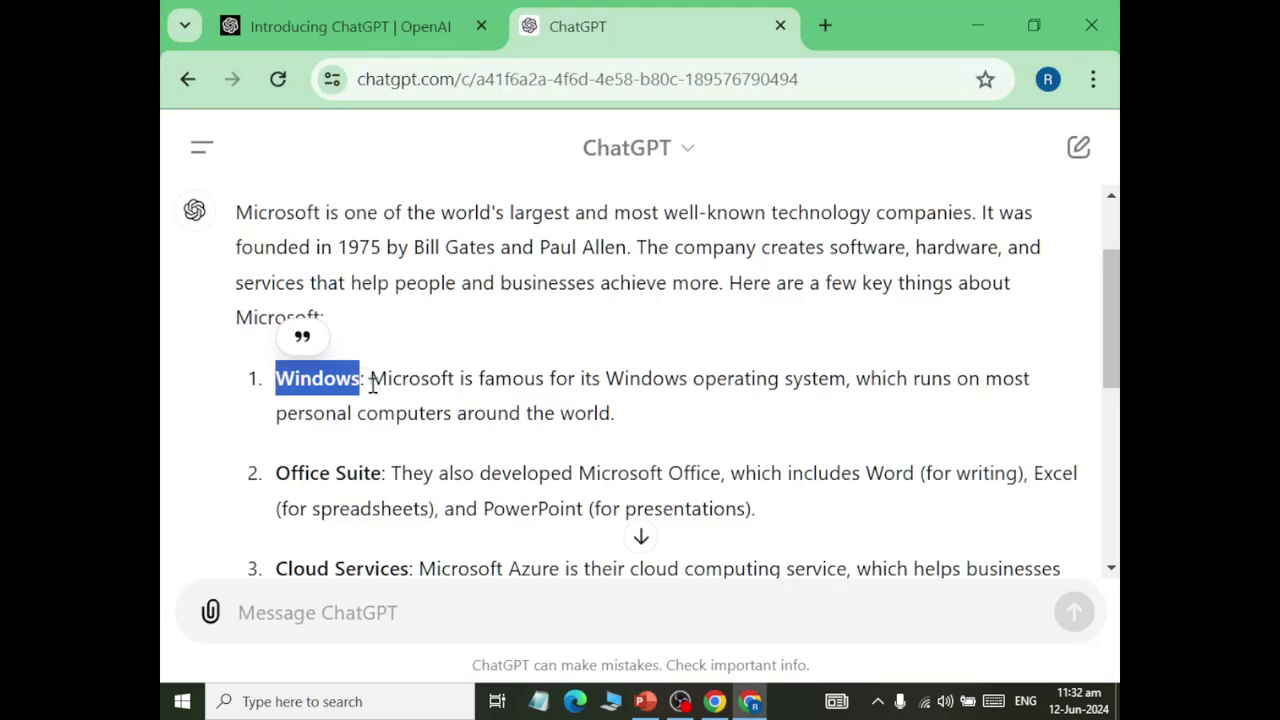
{"action": "left_click_drag", "start_coordinate": [372, 380], "coordinate": [631, 420]}
{"action": "key", "text": "ctrl+c"}
{"action": "key", "text": "alt+Tab"}
{"action": "left_click", "coordinate": [504, 386]}
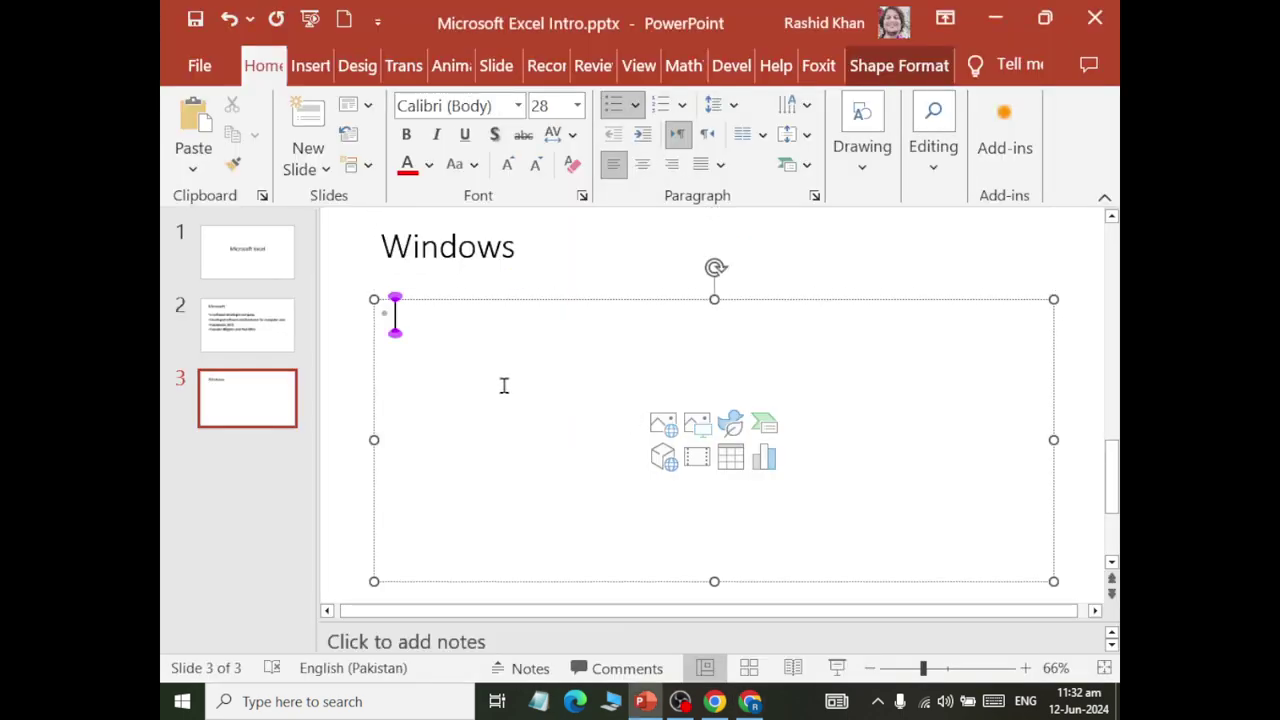
{"action": "key", "text": "alt+Tab"}
{"action": "left_click", "coordinate": [331, 474]}
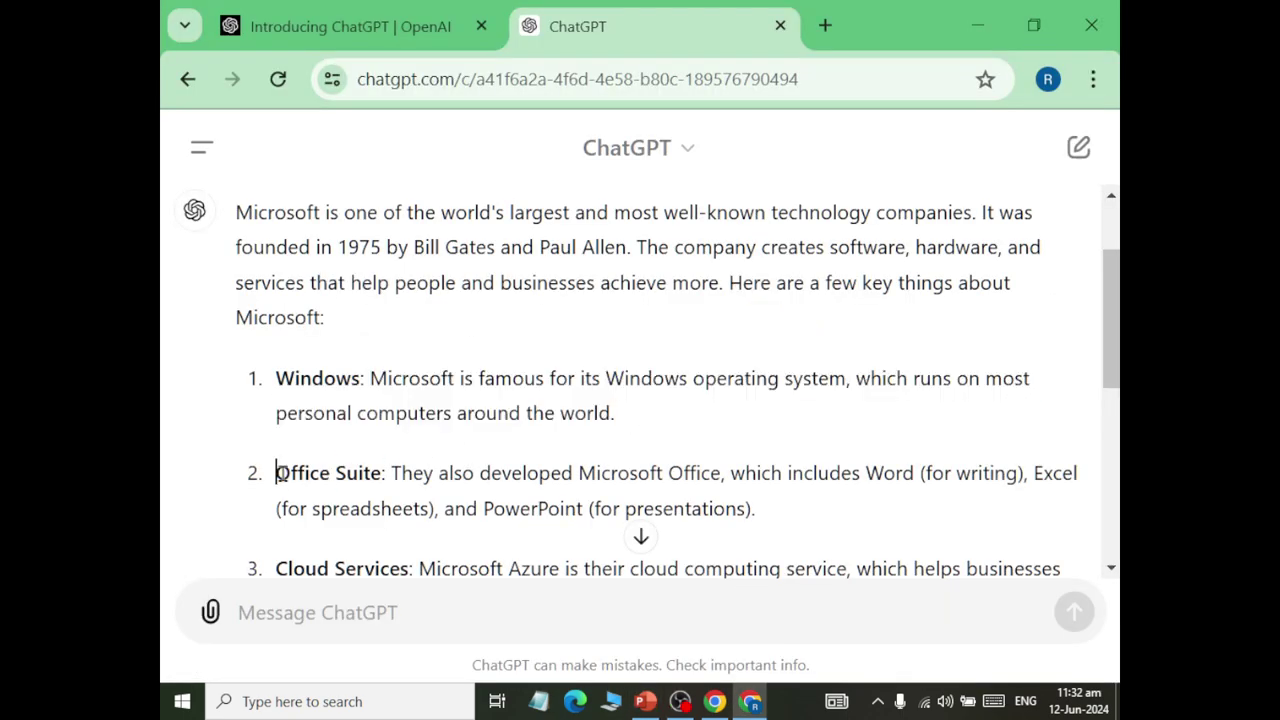
{"action": "left_click_drag", "start_coordinate": [280, 474], "coordinate": [388, 477]}
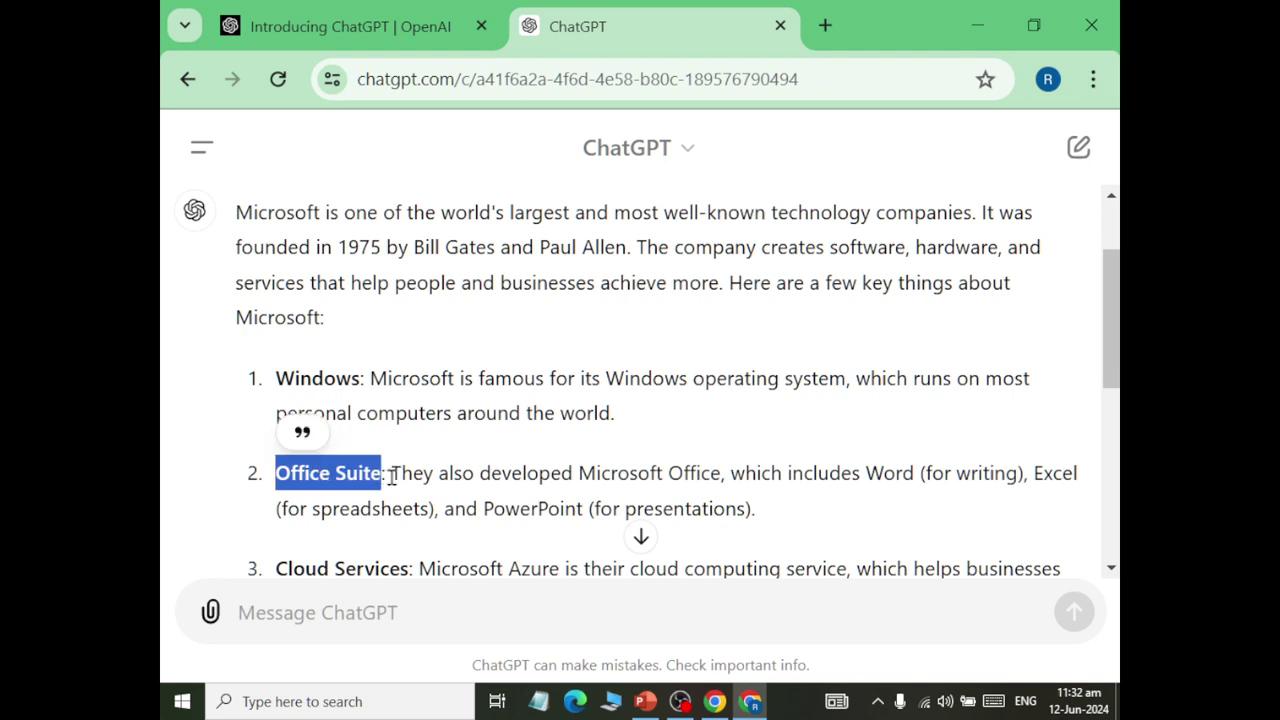
{"action": "key", "text": "alt+Tab"}
{"action": "left_click", "coordinate": [240, 412]}
- Add slide 4 titled Office Suite with ChatGPT's Office Suite description as the body
{"action": "left_click", "coordinate": [308, 169]}
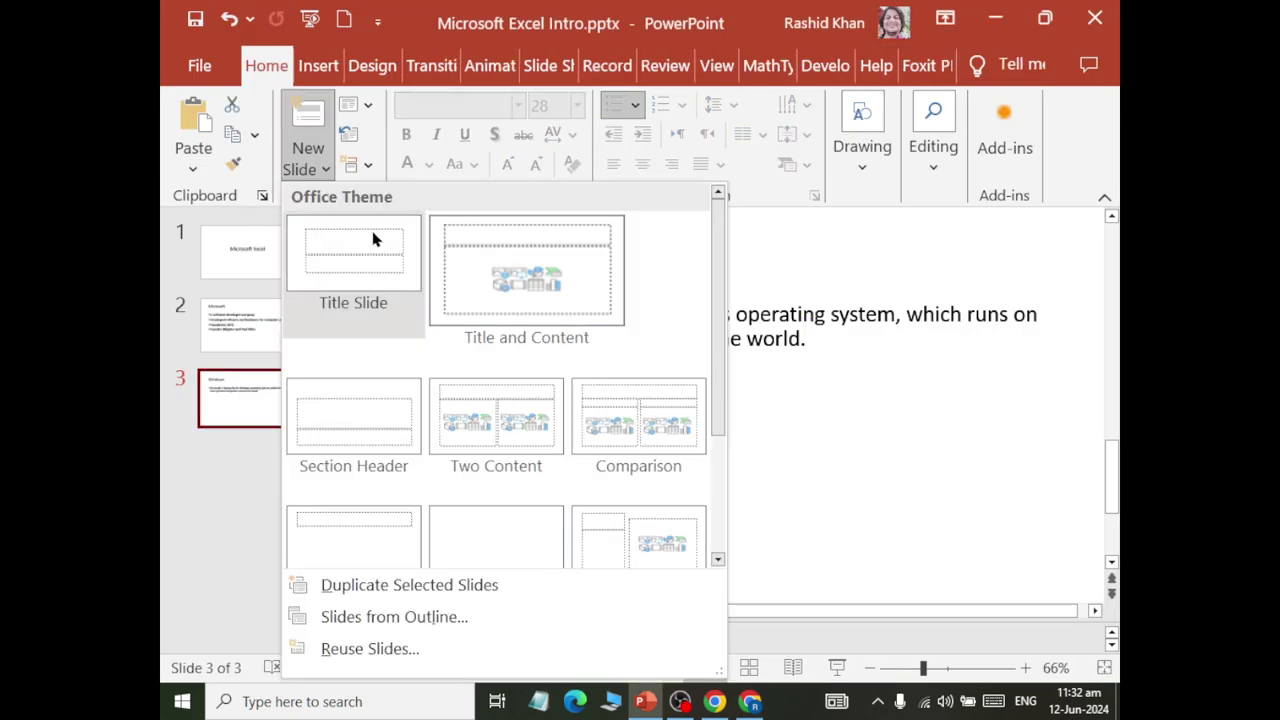
{"action": "left_click", "coordinate": [486, 246]}
{"action": "left_click", "coordinate": [486, 246]}
{"action": "key", "text": "ctrl+v"}
{"action": "key", "text": "alt+Tab"}
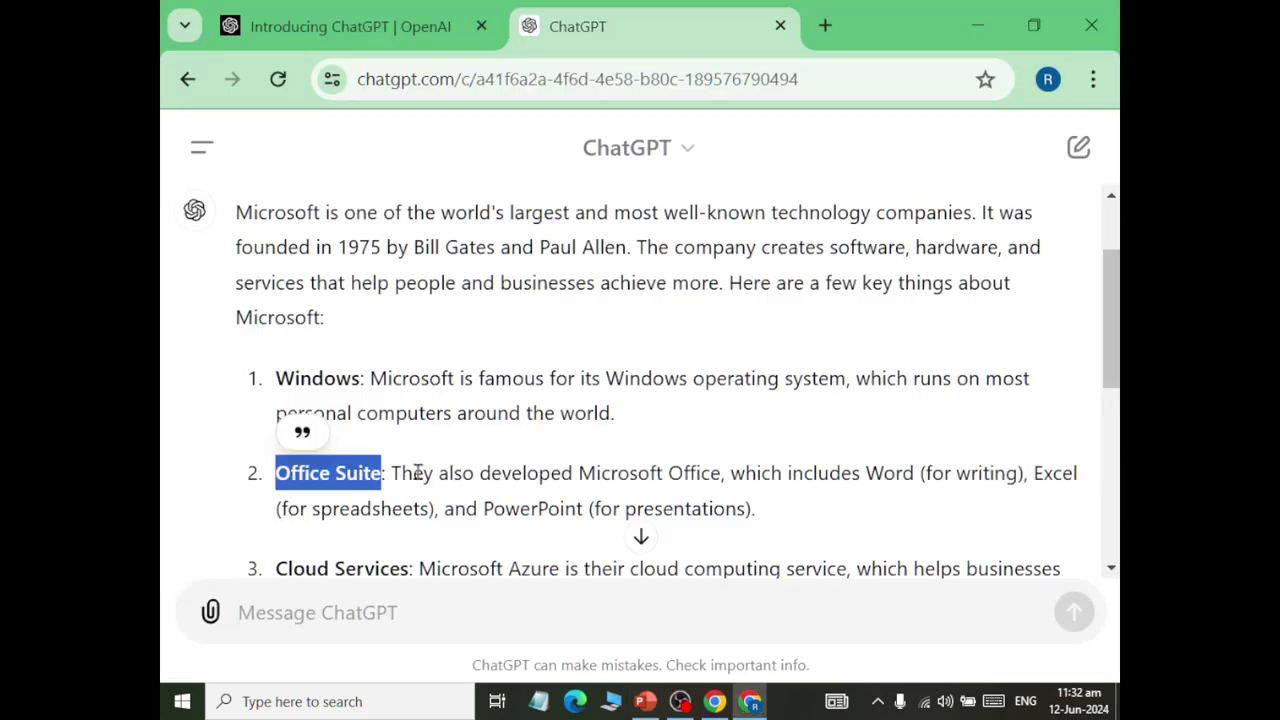
{"action": "left_click_drag", "start_coordinate": [392, 475], "coordinate": [780, 520]}
{"action": "key", "text": "alt+Tab"}
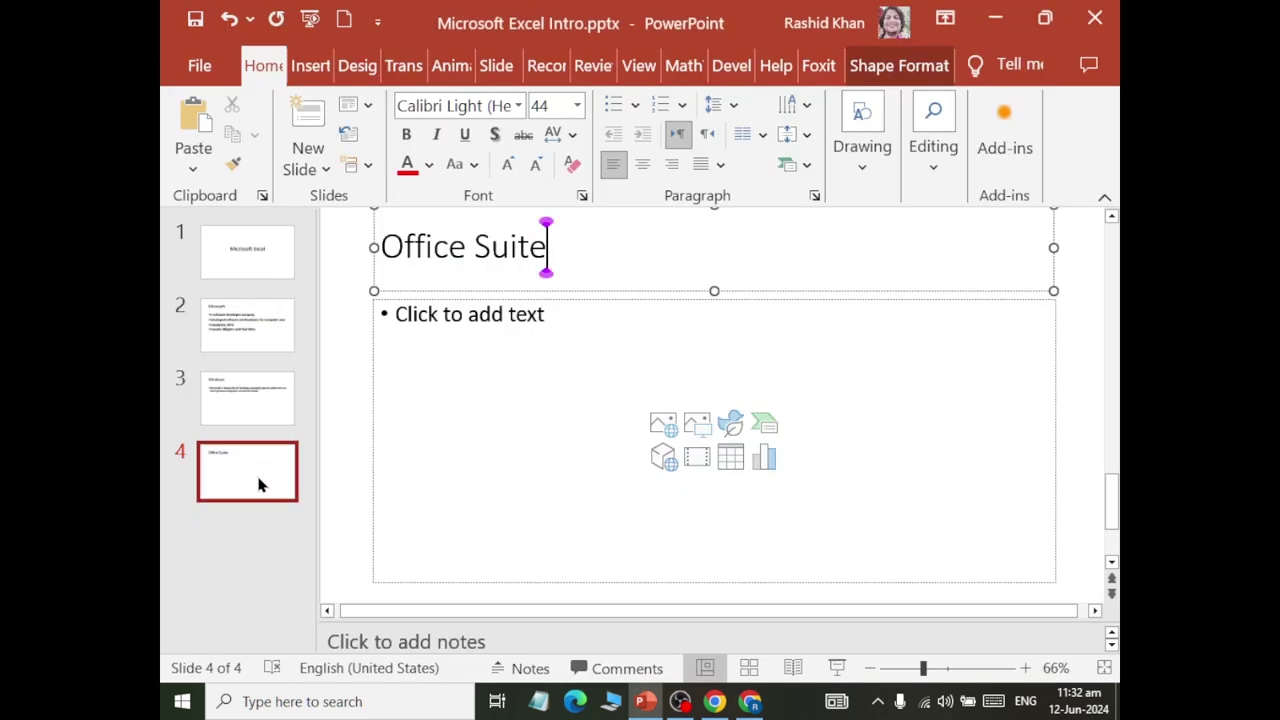
{"action": "left_click", "coordinate": [466, 423]}
{"action": "key", "text": "ctrl+v"}
- Add slide 5 and paste 'Cloud Services' from ChatGPT as its title
{"action": "key", "text": "alt+Tab"}
{"action": "scroll", "coordinate": [305, 470], "scroll_direction": "down", "scroll_amount": 2}
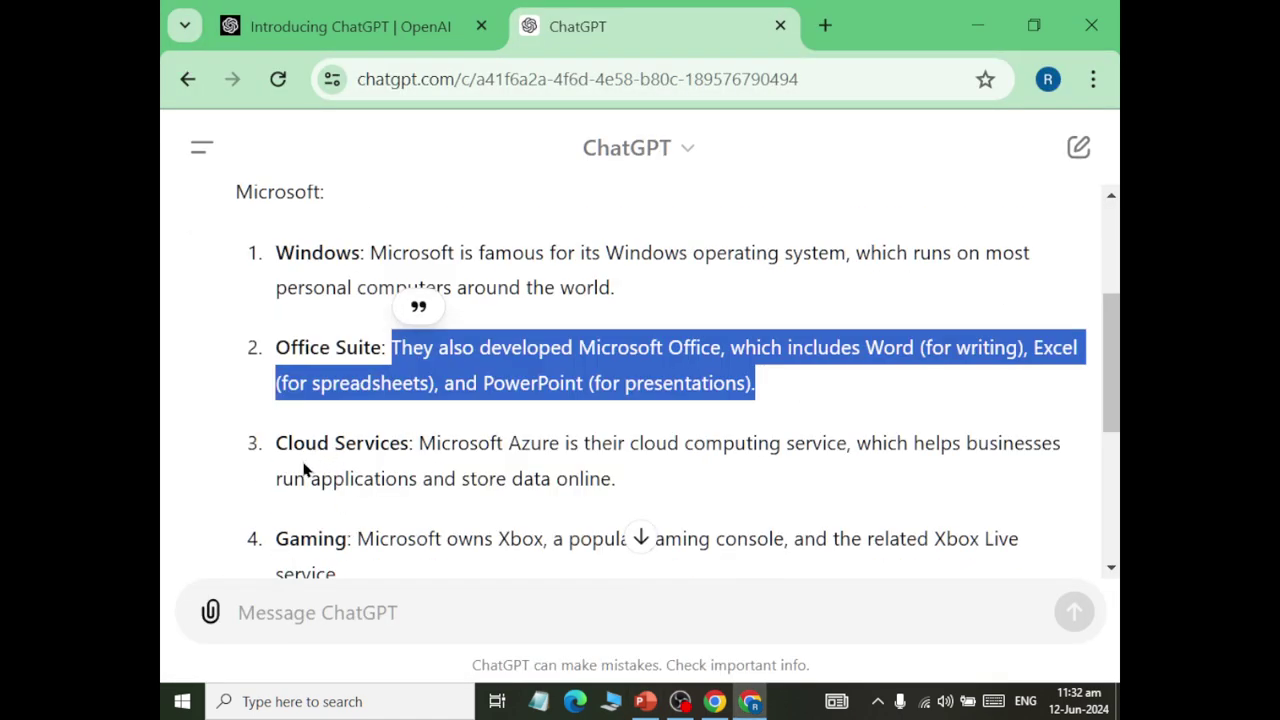
{"action": "left_click_drag", "start_coordinate": [276, 443], "coordinate": [410, 443]}
{"action": "key", "text": "alt+Tab"}
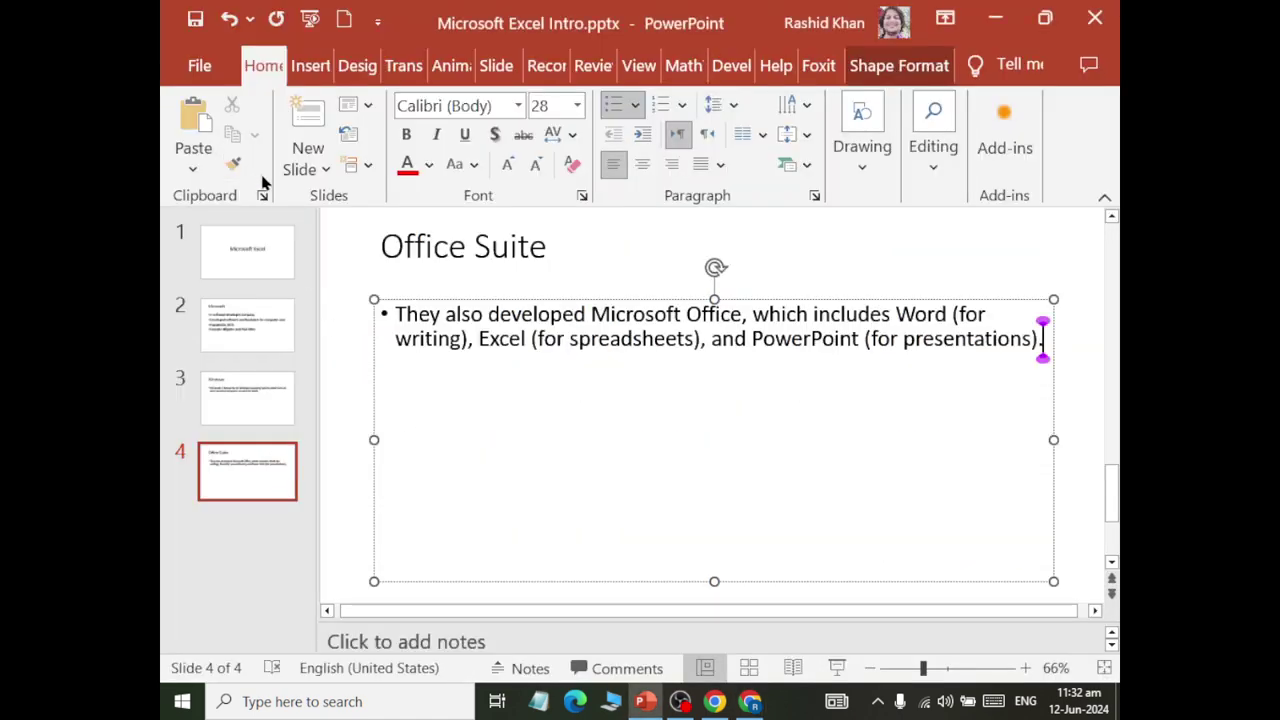
{"action": "left_click", "coordinate": [307, 169]}
{"action": "left_click", "coordinate": [506, 286]}
{"action": "left_click", "coordinate": [514, 257]}
{"action": "key", "text": "alt+Tab"}
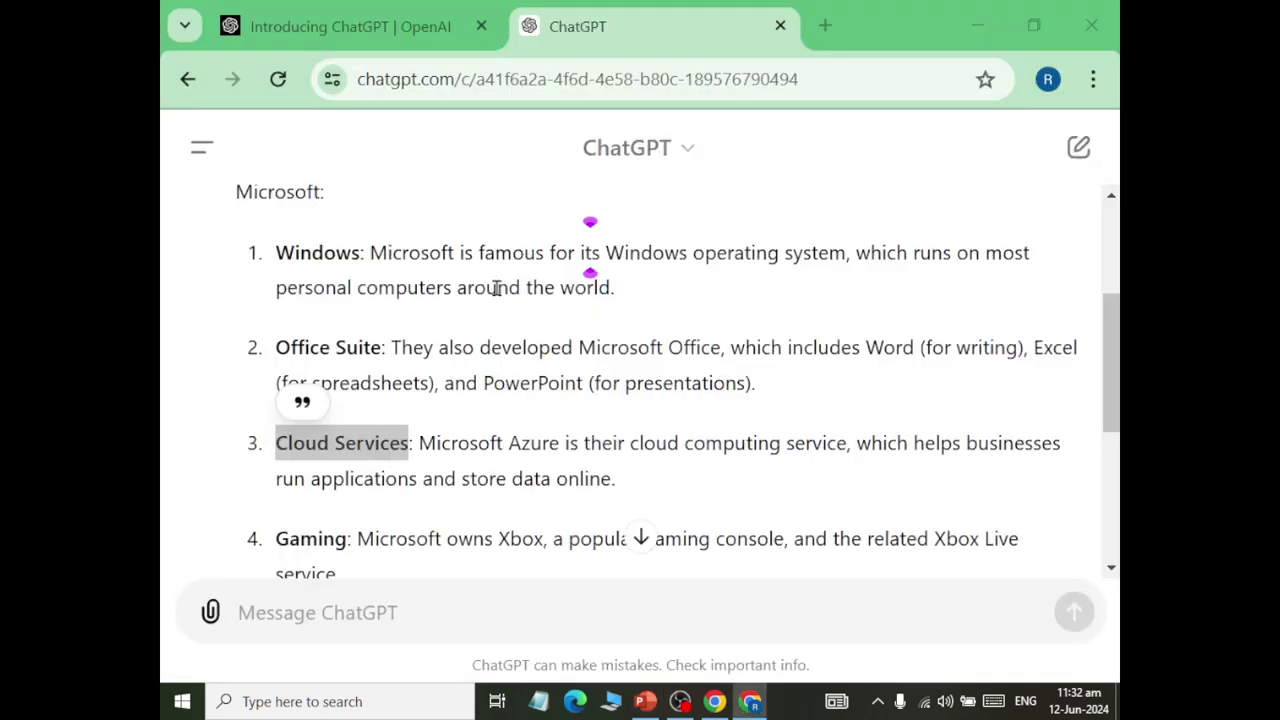
{"action": "key", "text": "ctrl+c"}
{"action": "key", "text": "alt+Tab"}
{"action": "key", "text": "ctrl+v"}
- Paste ChatGPT's Azure sentence into the slide 5 body
{"action": "key", "text": "alt+Tab"}
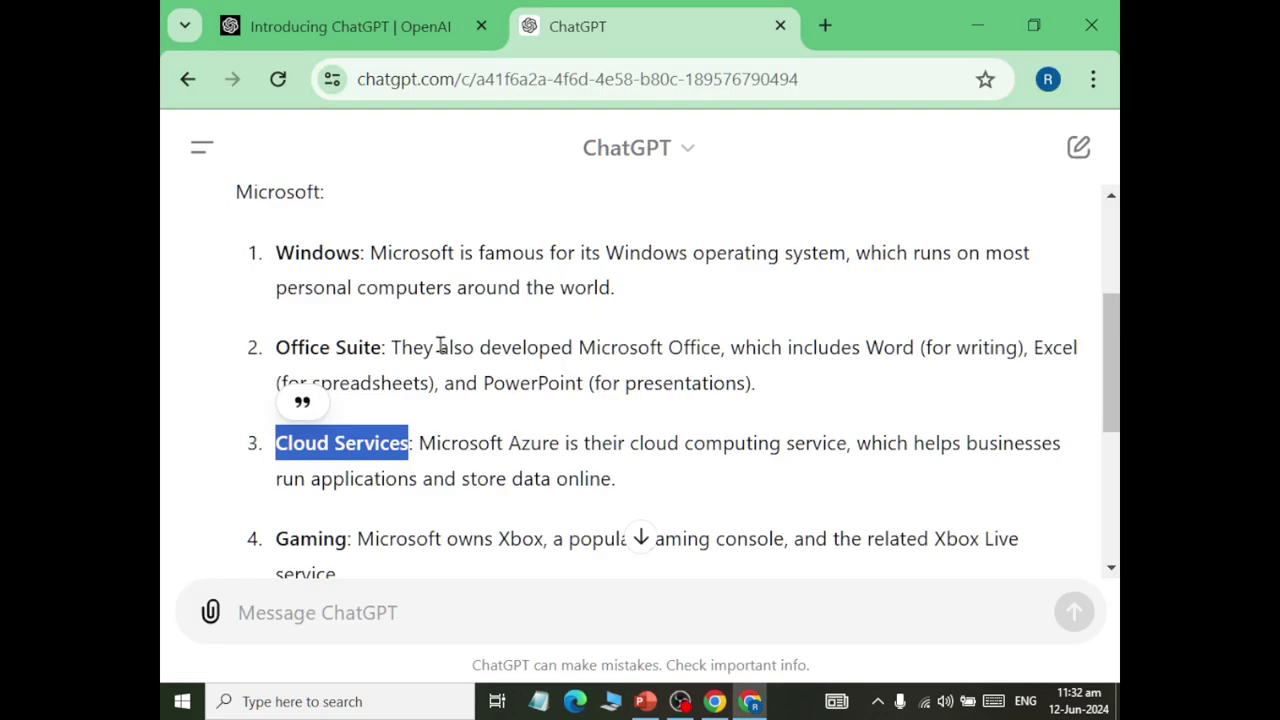
{"action": "left_click_drag", "start_coordinate": [419, 443], "coordinate": [616, 479]}
{"action": "key", "text": "ctrl+c"}
{"action": "key", "text": "alt+Tab"}
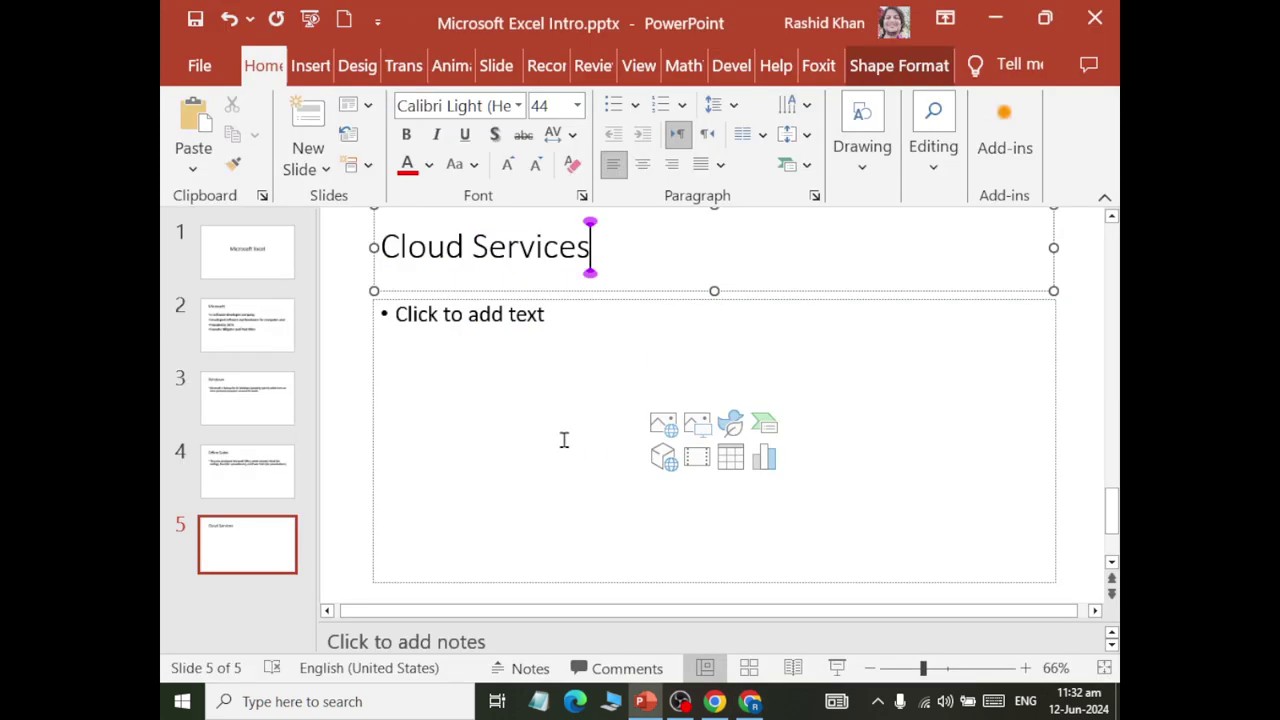
{"action": "left_click", "coordinate": [487, 356]}
{"action": "key", "text": "ctrl+v"}
- Select the Gaming heading in ChatGPT and add a new Title and Content slide 6
{"action": "key", "text": "alt+Tab"}
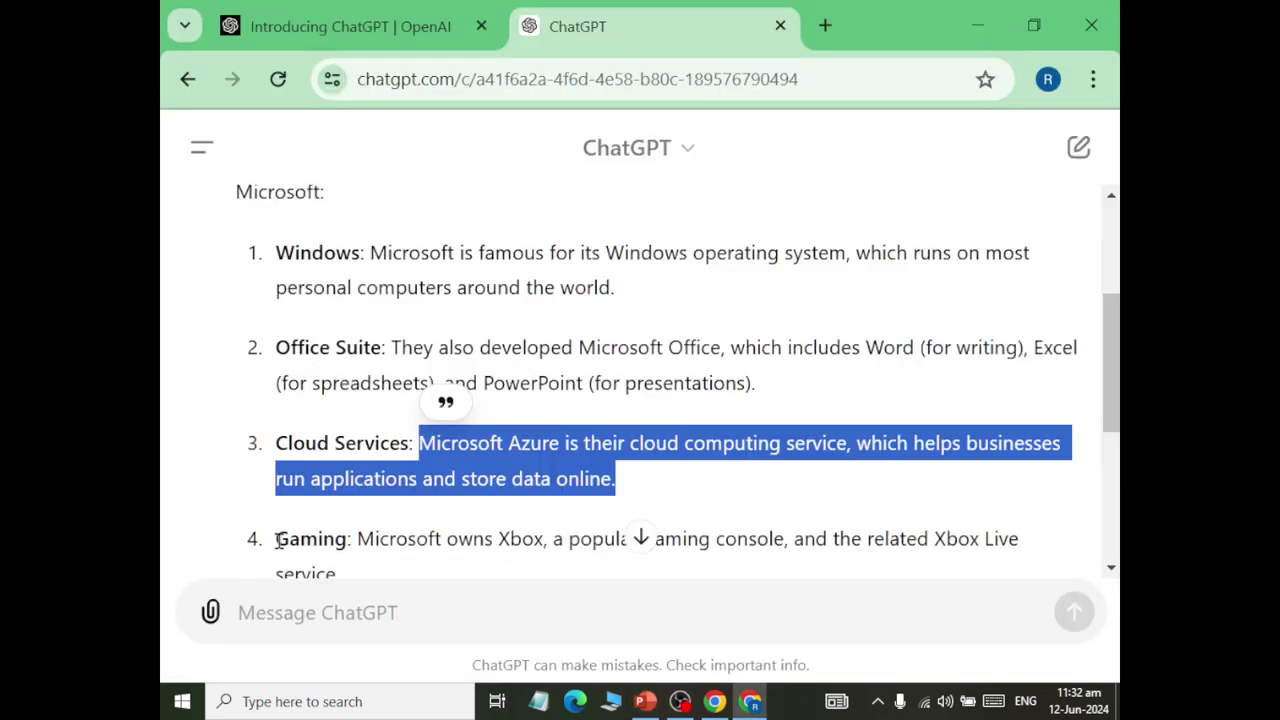
{"action": "left_click_drag", "start_coordinate": [276, 540], "coordinate": [352, 540]}
{"action": "key", "text": "alt+Tab"}
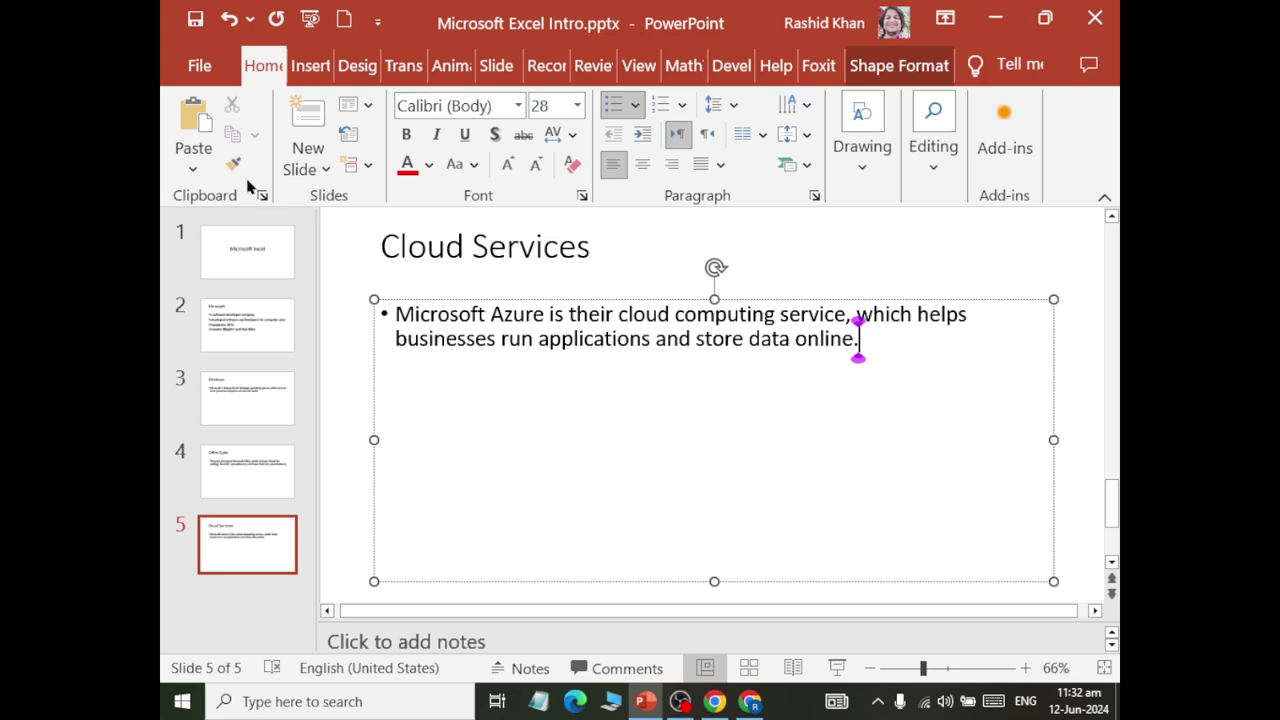
{"action": "left_click", "coordinate": [308, 169]}
{"action": "left_click", "coordinate": [503, 257]}
{"action": "left_click", "coordinate": [540, 269]}
- Title slide 6 'Gaming:' and fill its body with ChatGPT's Xbox sentence
{"action": "key", "text": "ctrl+v"}
{"action": "key", "text": "alt+Tab"}
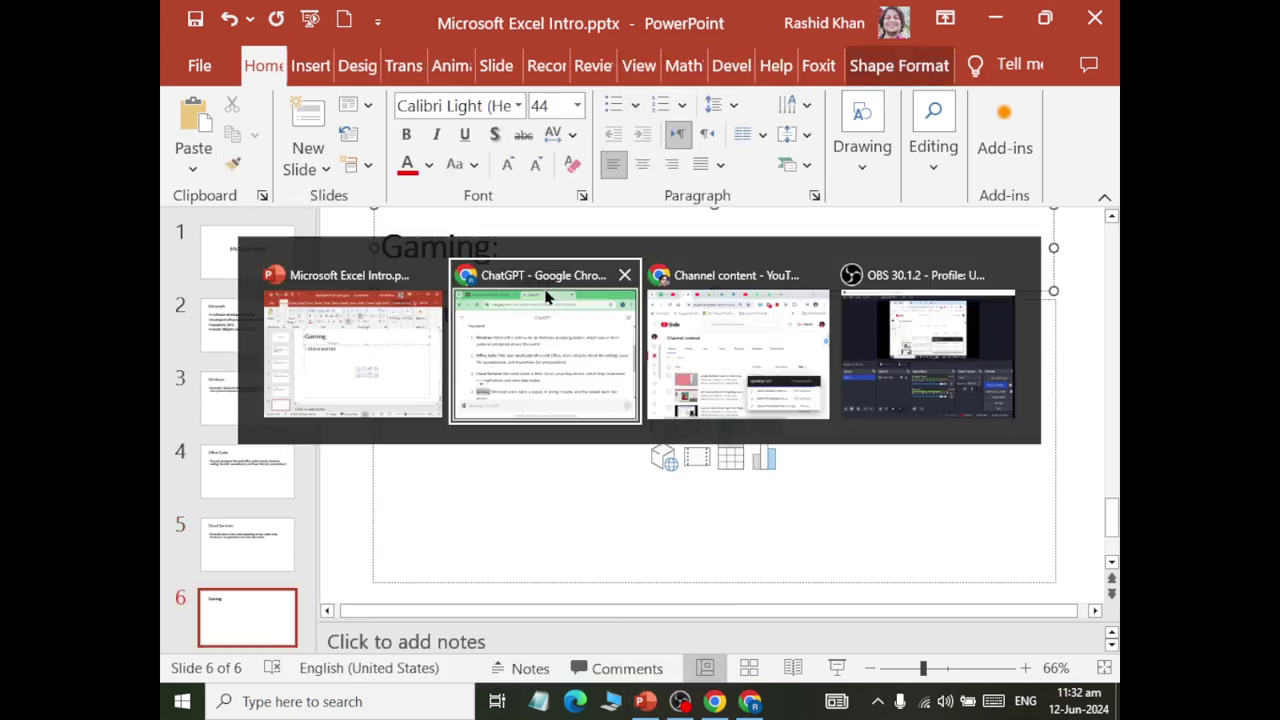
{"action": "left_click_drag", "start_coordinate": [360, 538], "coordinate": [416, 558]}
{"action": "scroll", "coordinate": [420, 531], "scroll_direction": "down", "scroll_amount": 1}
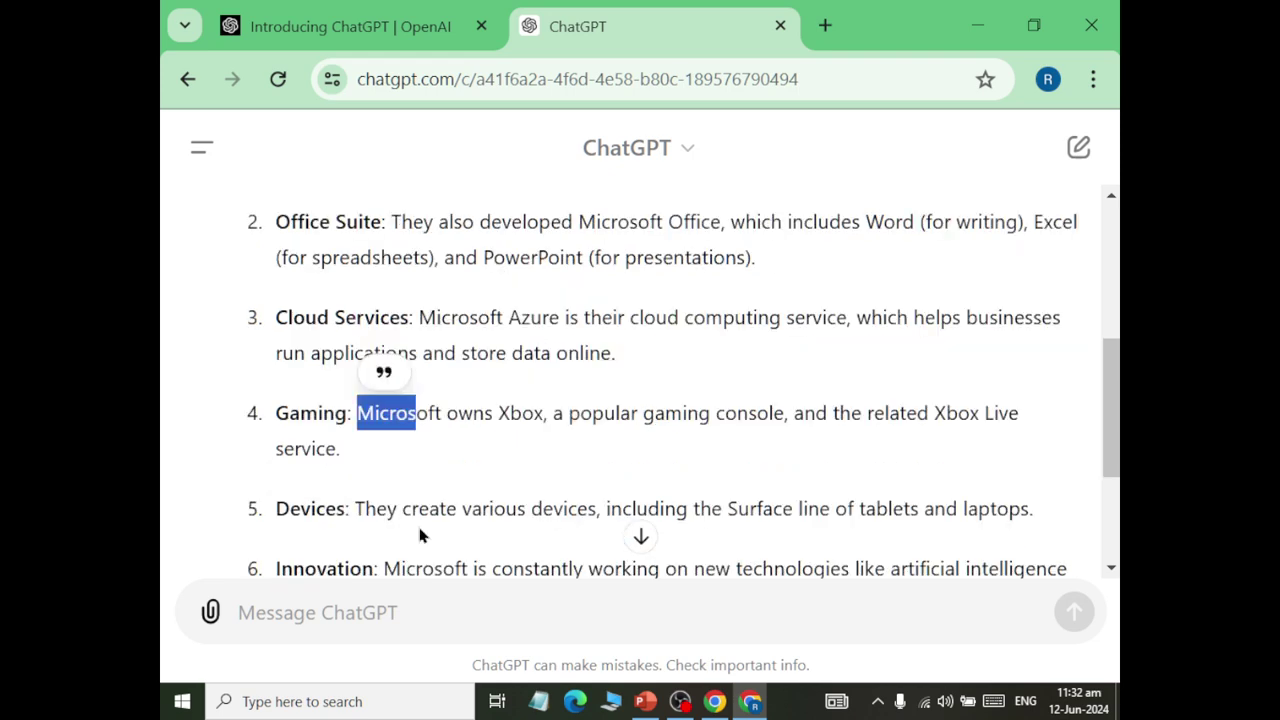
{"action": "scroll", "coordinate": [400, 440], "scroll_direction": "down", "scroll_amount": 1}
{"action": "left_click", "coordinate": [378, 325]}
{"action": "left_click", "coordinate": [357, 285], "text": "shift"}
{"action": "key", "text": "alt+Tab"}
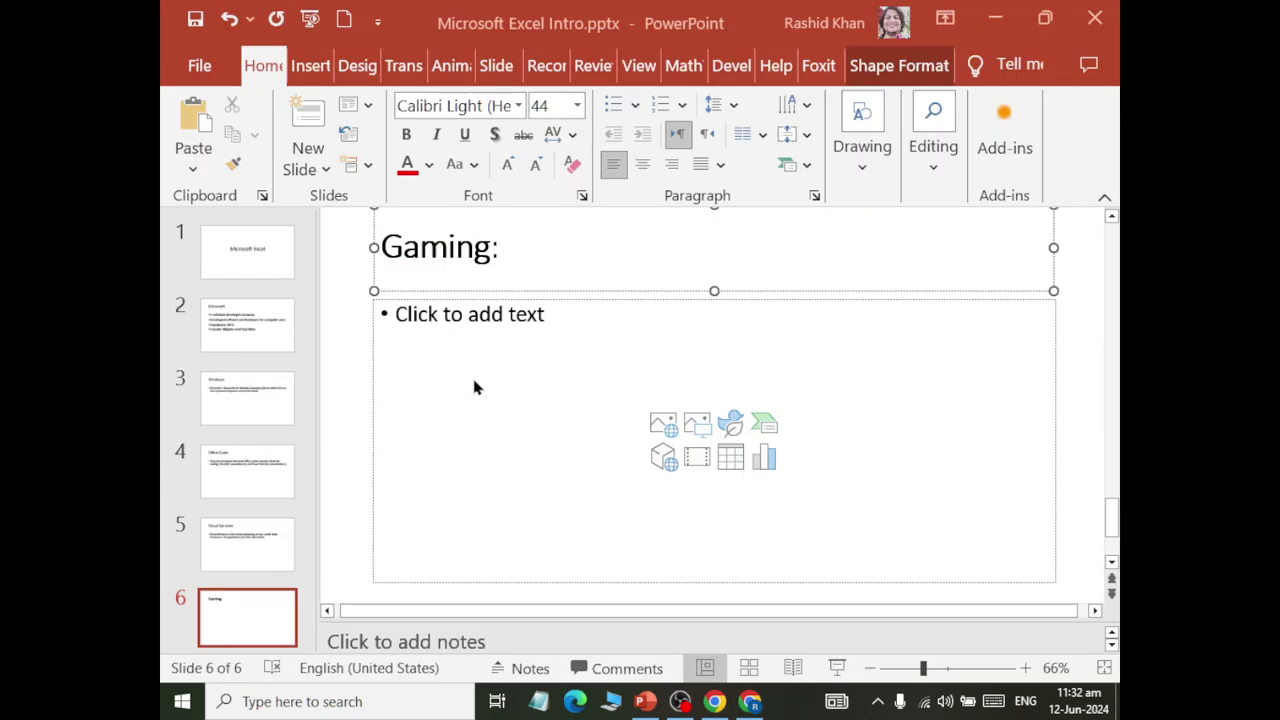
{"action": "left_click", "coordinate": [529, 414]}
{"action": "key", "text": "alt+Tab"}
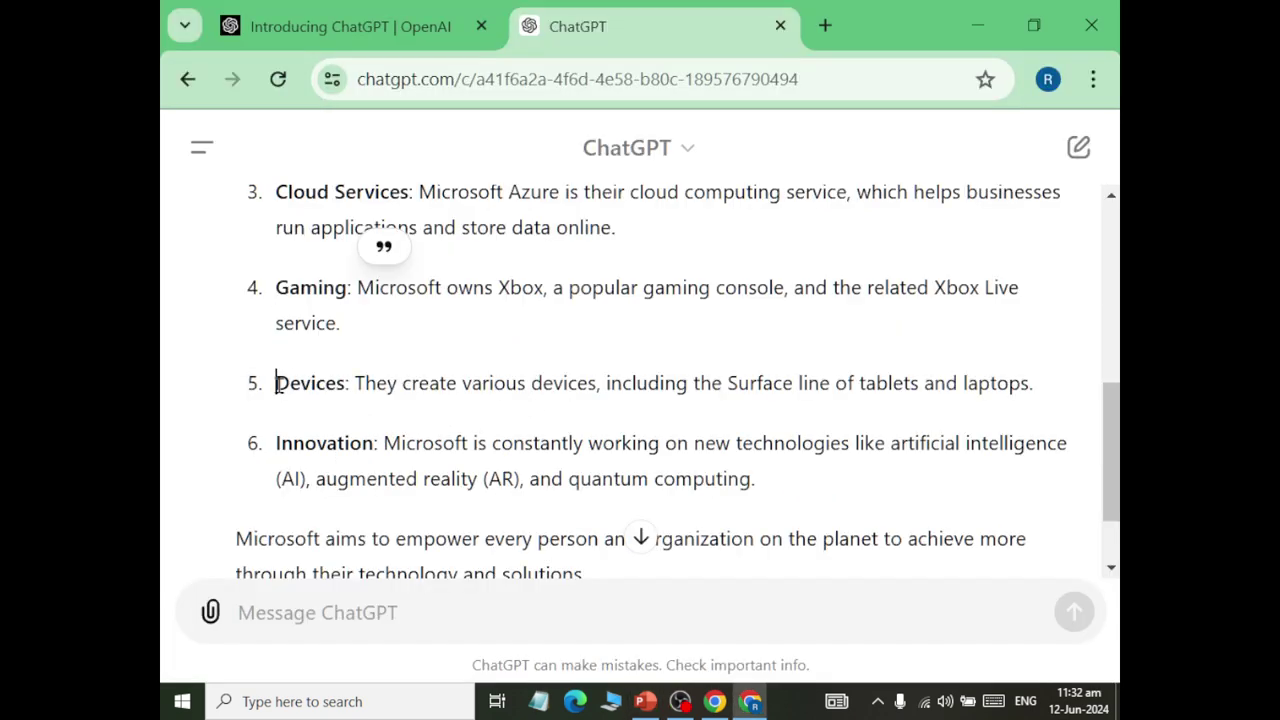
- Add slide 7 titled Devices with ChatGPT's Devices description in the body
{"action": "left_click_drag", "start_coordinate": [284, 383], "coordinate": [350, 383]}
{"action": "key", "text": "alt+Tab"}
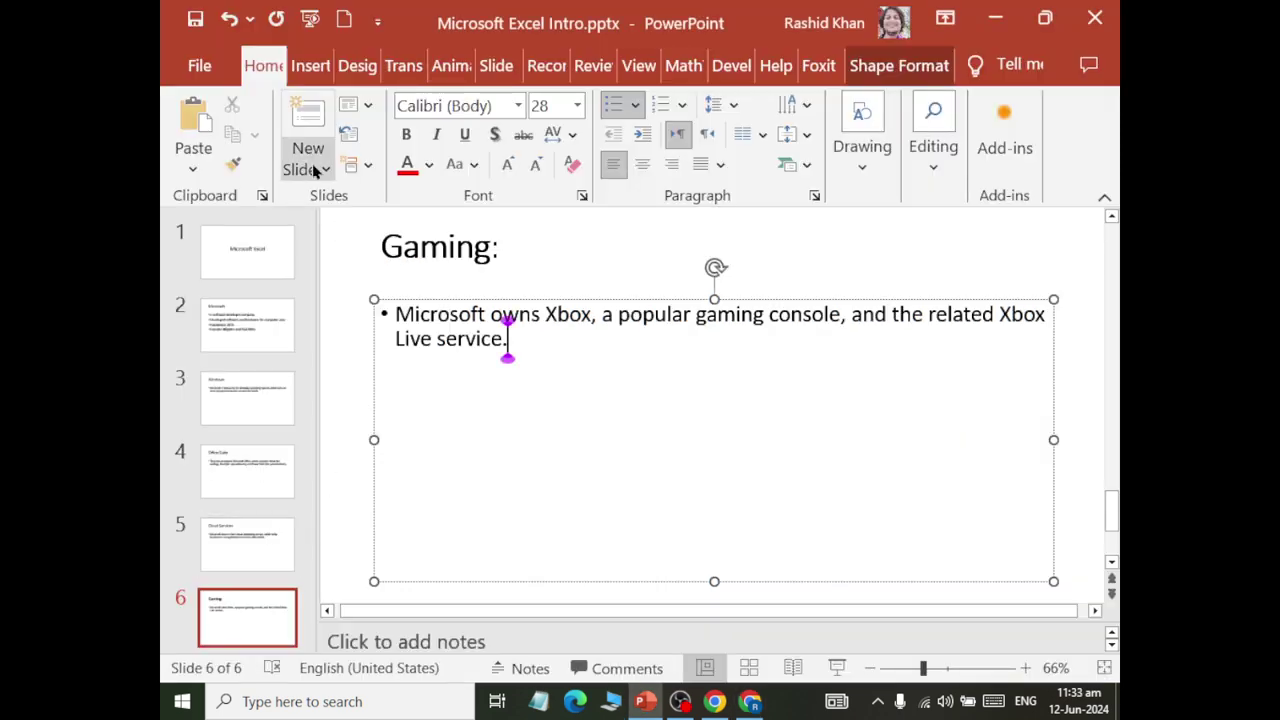
{"action": "left_click", "coordinate": [308, 168]}
{"action": "left_click", "coordinate": [503, 251]}
{"action": "left_click", "coordinate": [471, 245]}
{"action": "key", "text": "ctrl+v"}
{"action": "key", "text": "alt+Tab"}
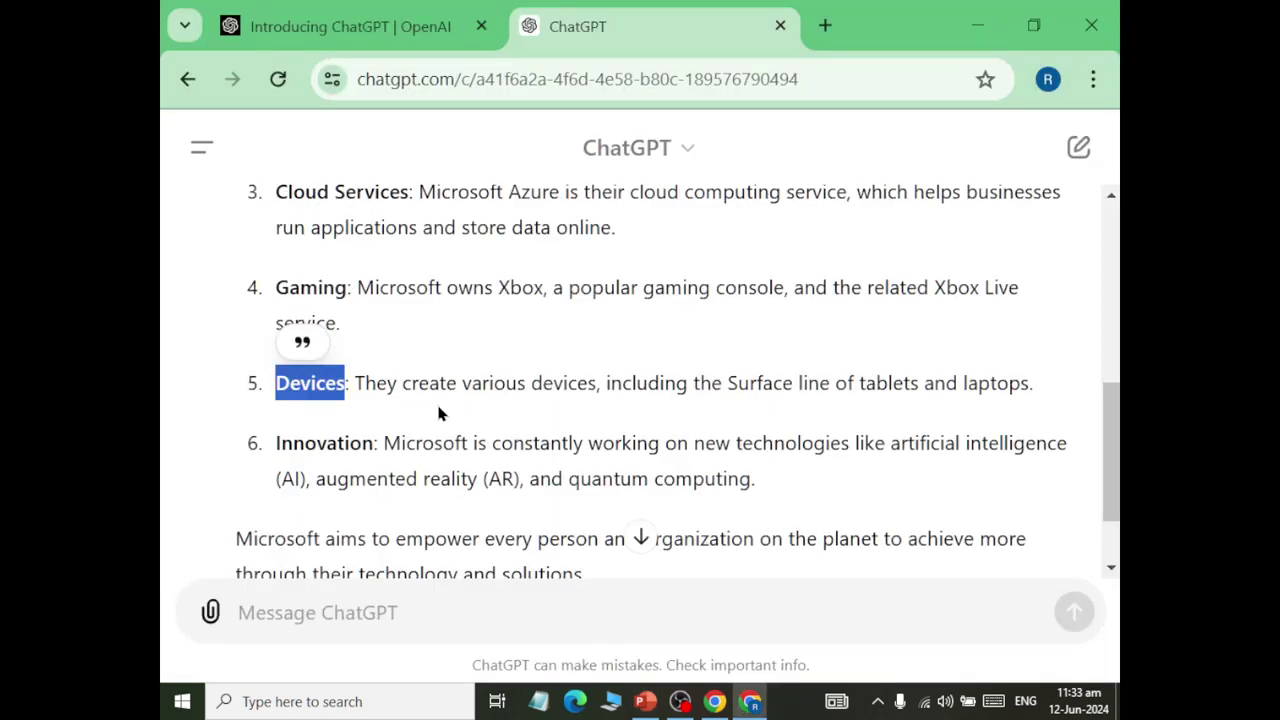
{"action": "left_click_drag", "start_coordinate": [356, 383], "coordinate": [1058, 388]}
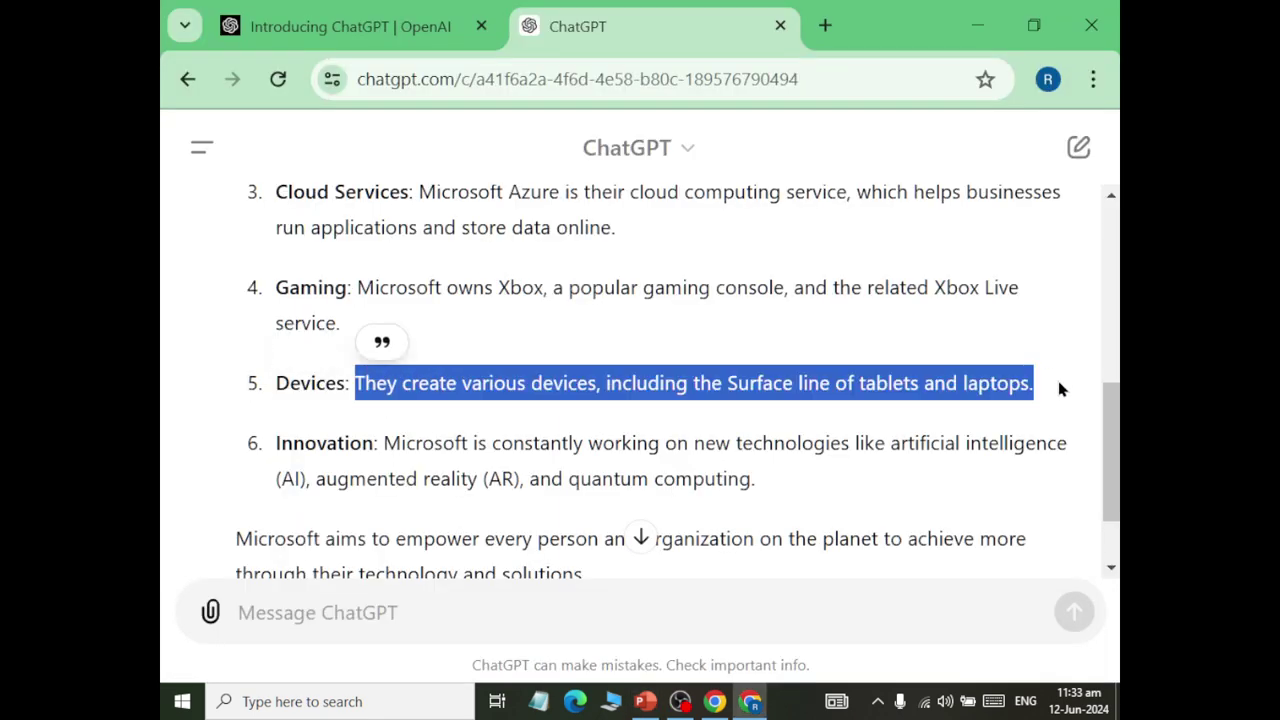
{"action": "key", "text": "alt+Tab"}
{"action": "left_click", "coordinate": [460, 477]}
{"action": "key", "text": "alt+Tab"}
- Add slide 8 and paste 'Innovation' from ChatGPT as its title
{"action": "left_click_drag", "start_coordinate": [283, 430], "coordinate": [372, 441]}
{"action": "key", "text": "ctrl+c"}
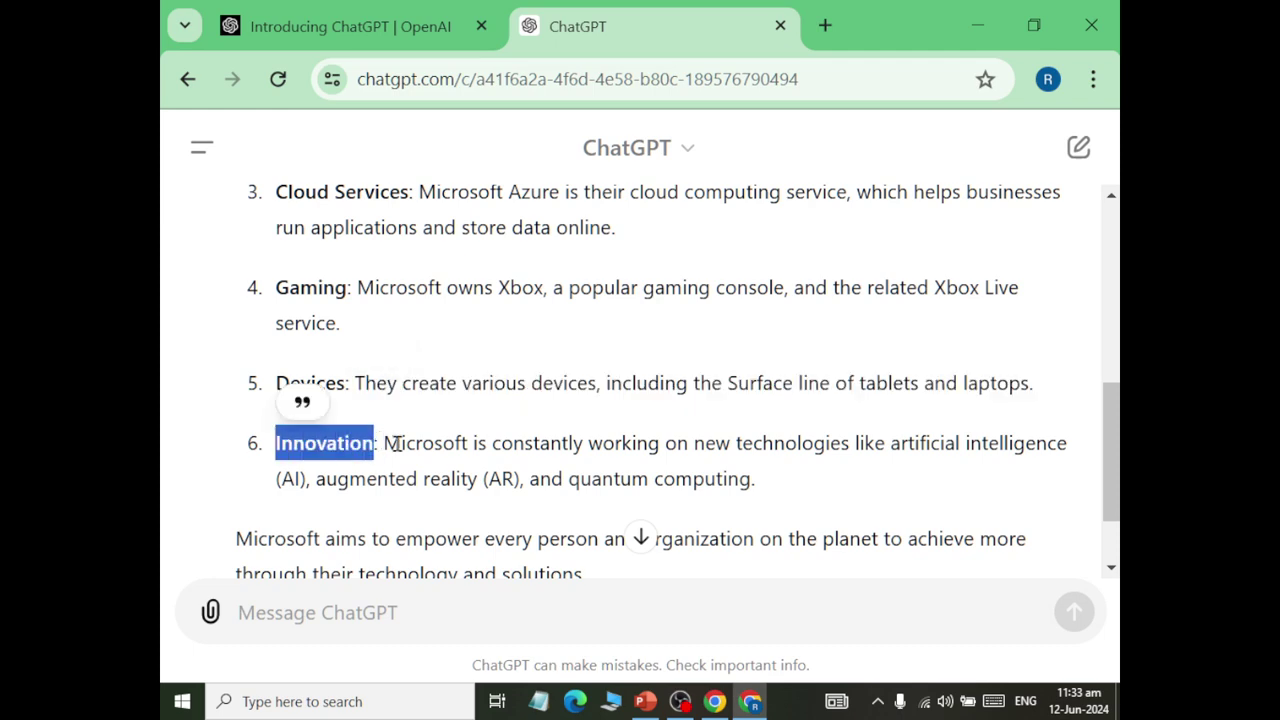
{"action": "key", "text": "alt+Tab"}
{"action": "left_click", "coordinate": [307, 169]}
{"action": "left_click", "coordinate": [509, 283]}
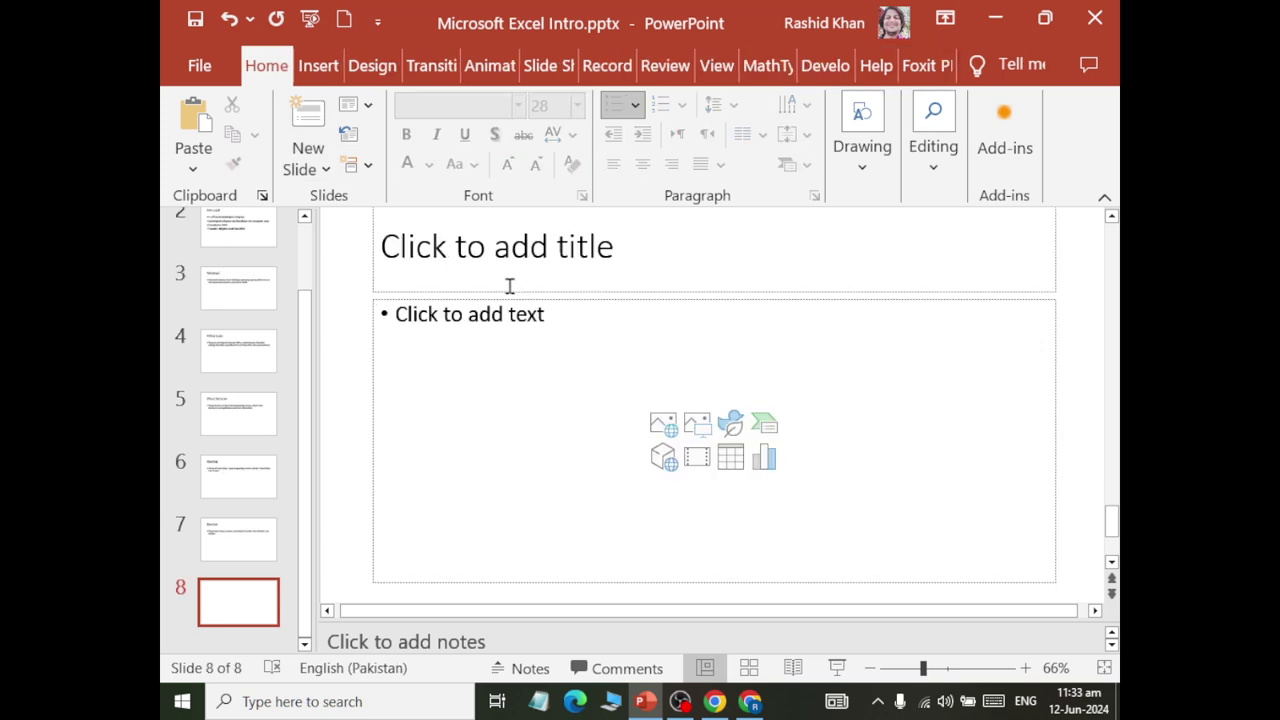
{"action": "left_click", "coordinate": [509, 260]}
{"action": "key", "text": "ctrl+v"}
- Copy ChatGPT's Innovation sentence into slide 8's content box
{"action": "key", "text": "alt+Tab"}
{"action": "key", "text": "alt+Tab"}
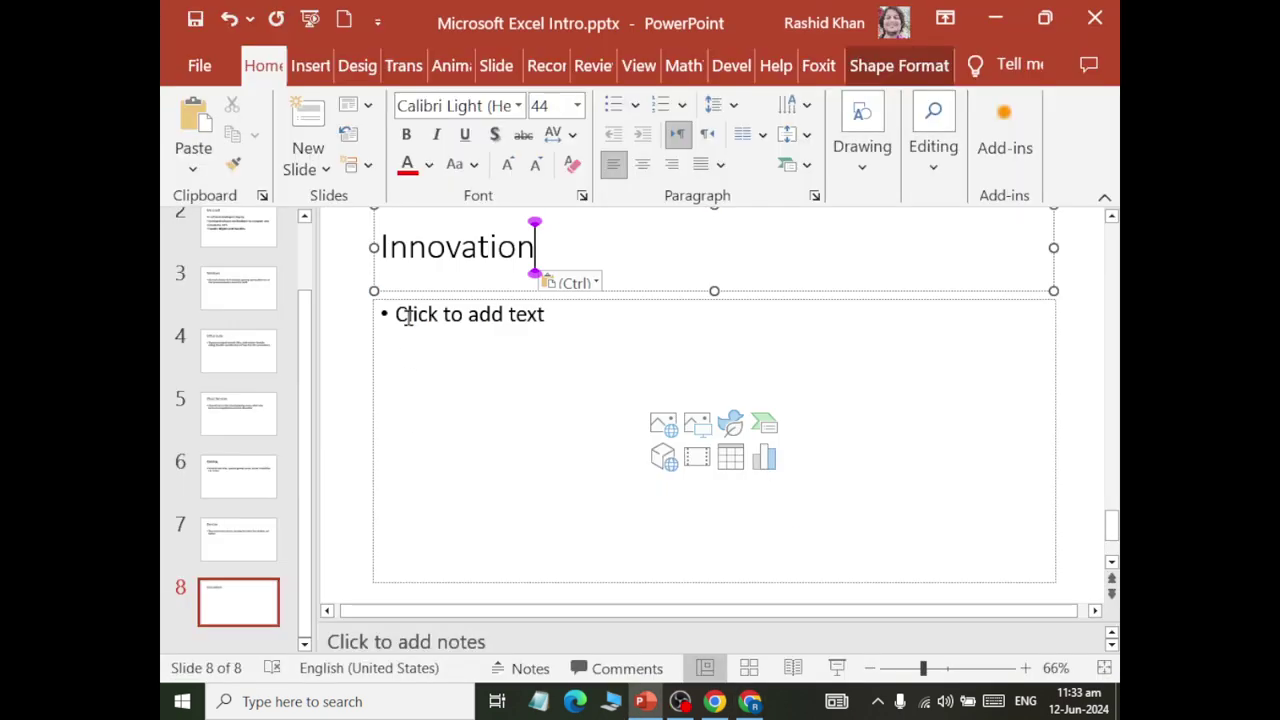
{"action": "key", "text": "alt+Tab"}
{"action": "left_click", "coordinate": [362, 398]}
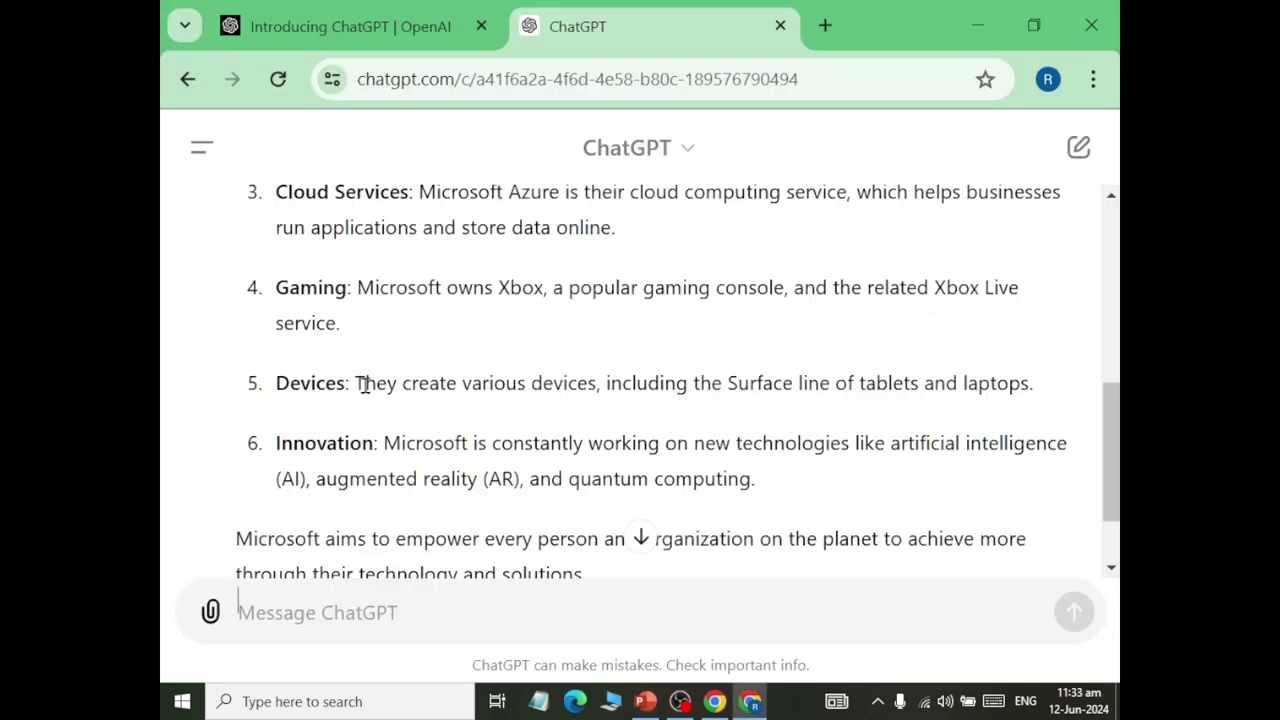
{"action": "left_click_drag", "start_coordinate": [354, 382], "coordinate": [1040, 382]}
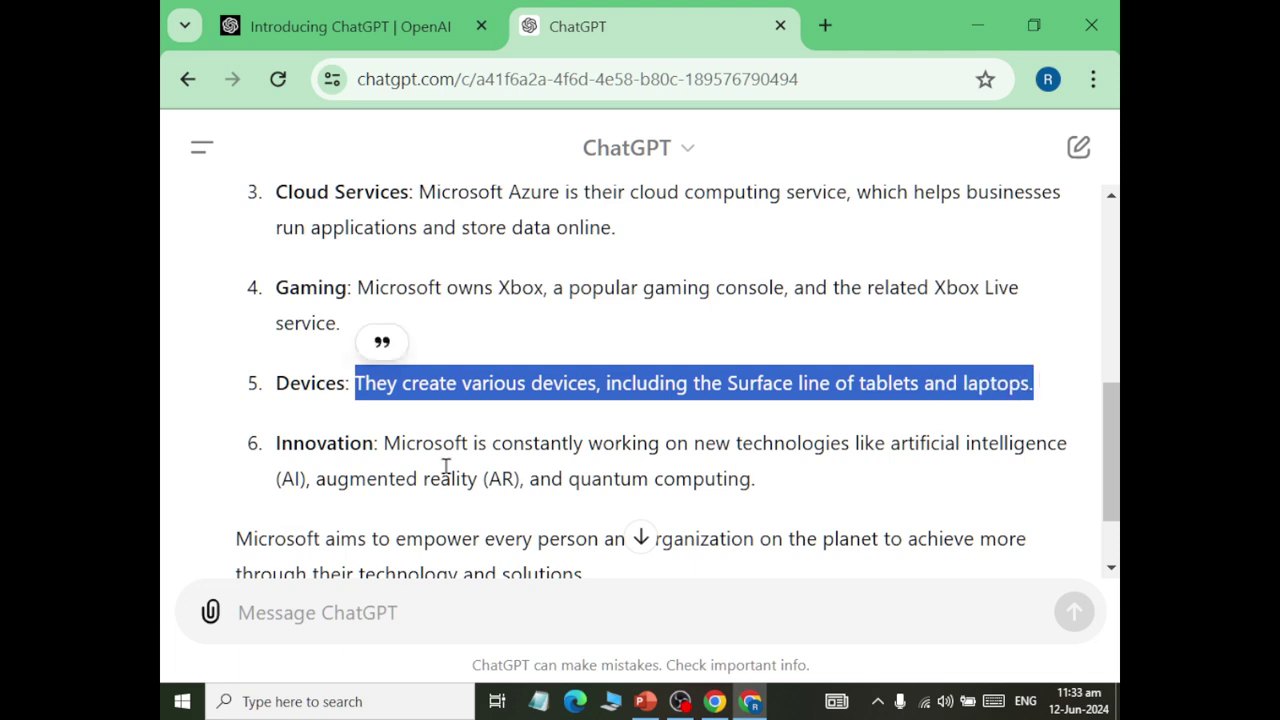
{"action": "left_click_drag", "start_coordinate": [383, 443], "coordinate": [820, 503]}
{"action": "key", "text": "ctrl+c"}
{"action": "key", "text": "alt+Tab"}
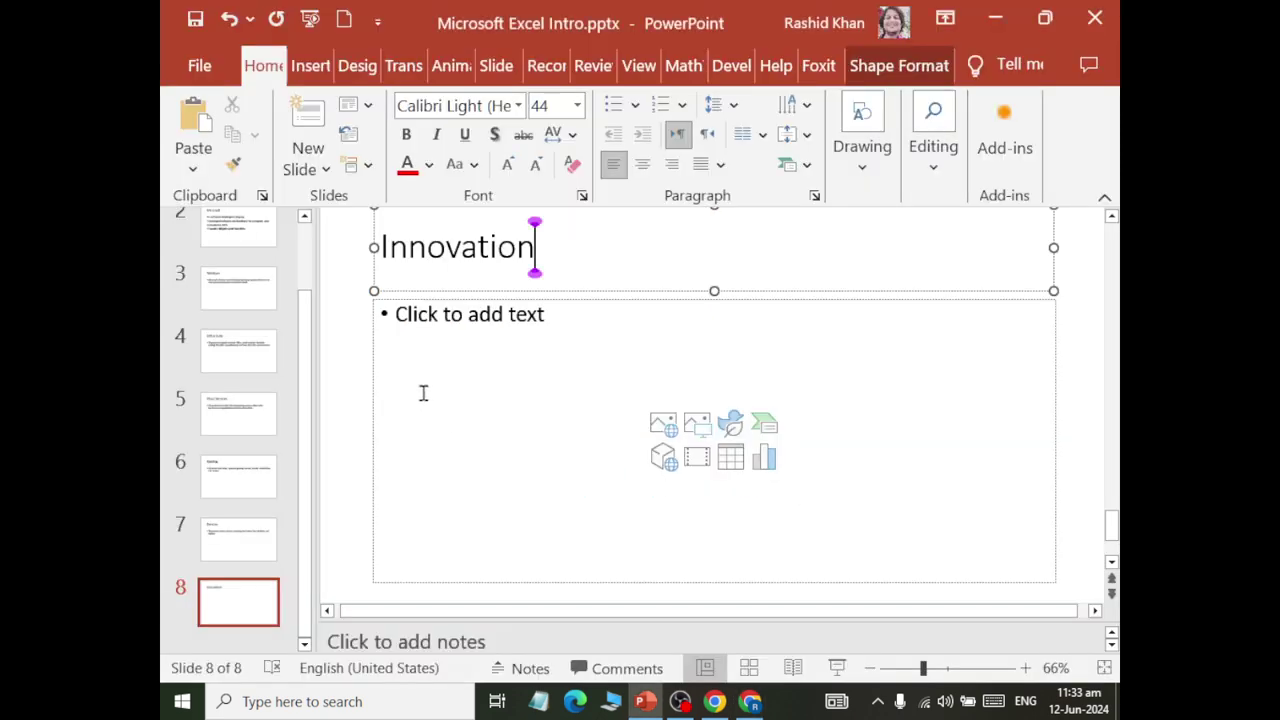
{"action": "left_click", "coordinate": [426, 392]}
{"action": "key", "text": "ctrl+v"}
- Add slide 9 titled Objective holding ChatGPT's sentence on Microsoft's mission
{"action": "key", "text": "alt+Tab"}
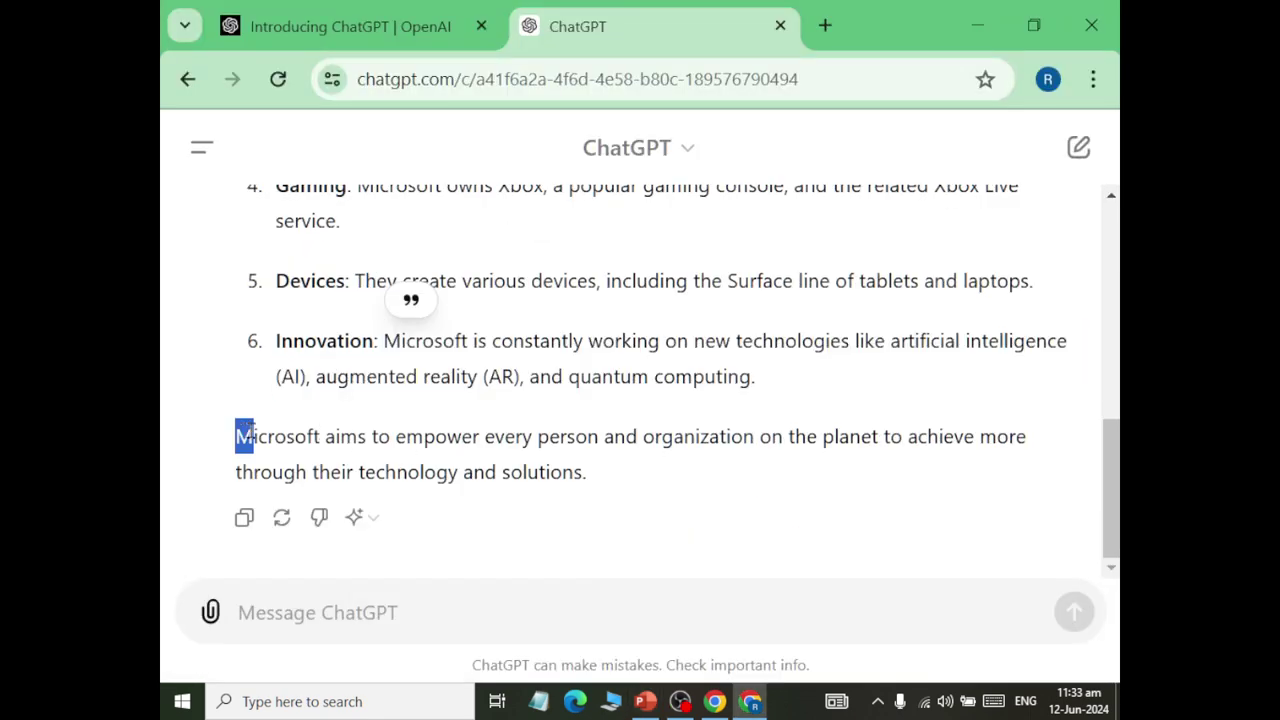
{"action": "left_click_drag", "start_coordinate": [234, 461], "coordinate": [619, 470]}
{"action": "key", "text": "ctrl+c"}
{"action": "key", "text": "alt+Tab"}
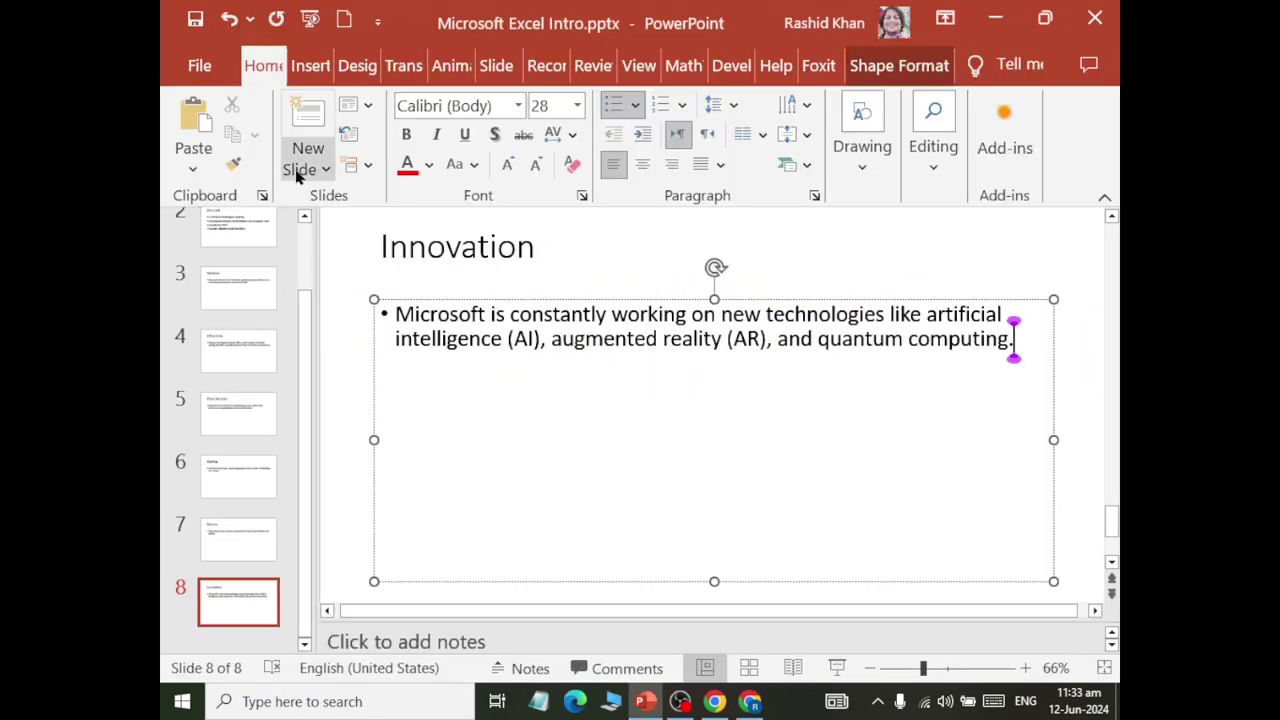
{"action": "left_click", "coordinate": [296, 168]}
{"action": "left_click", "coordinate": [437, 289]}
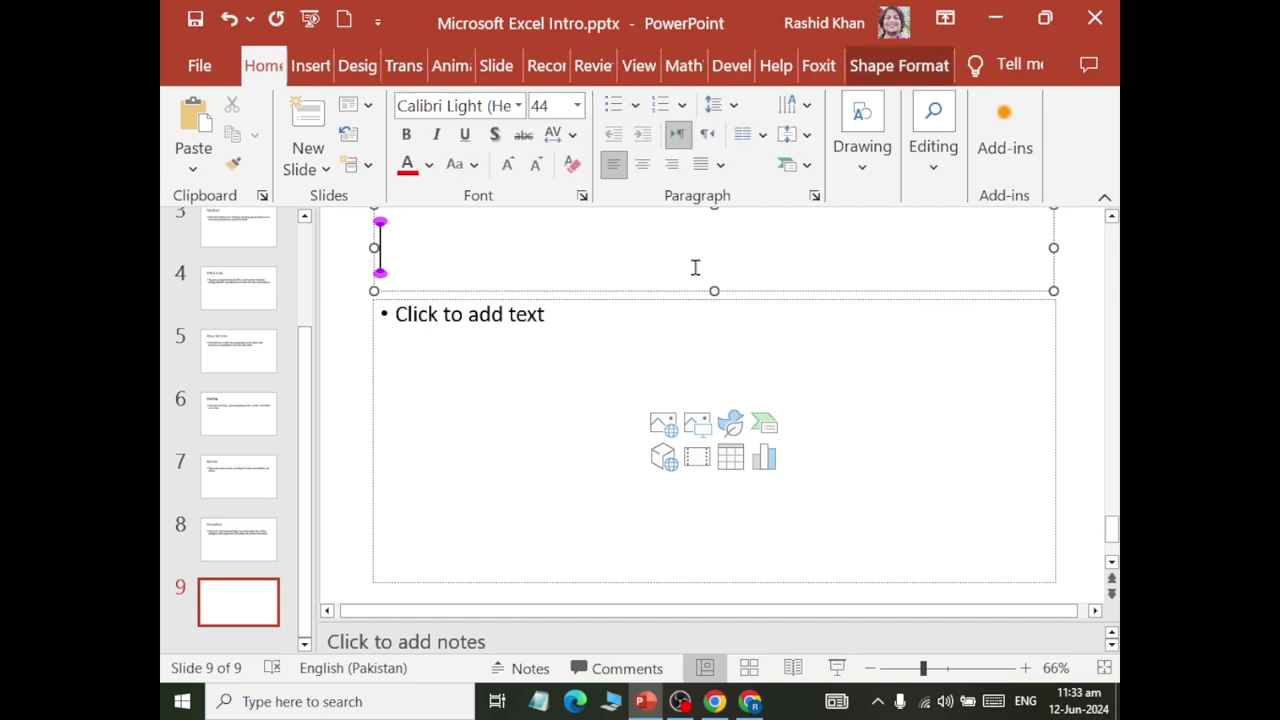
{"action": "type", "text": "Objective"}
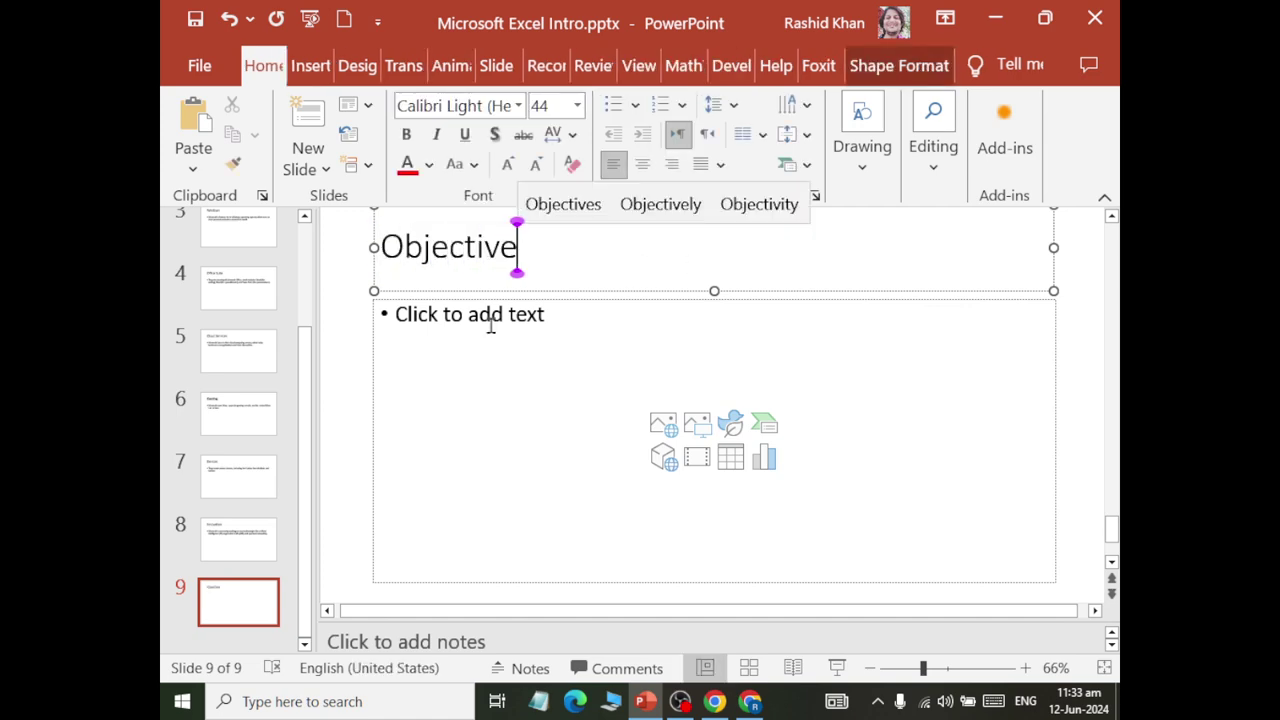
{"action": "left_click", "coordinate": [491, 328]}
{"action": "key", "text": "ctrl+v"}
- Review slides 2 and 5 in the thumbnail pane
{"action": "scroll", "coordinate": [231, 368], "scroll_direction": "up", "scroll_amount": 2}
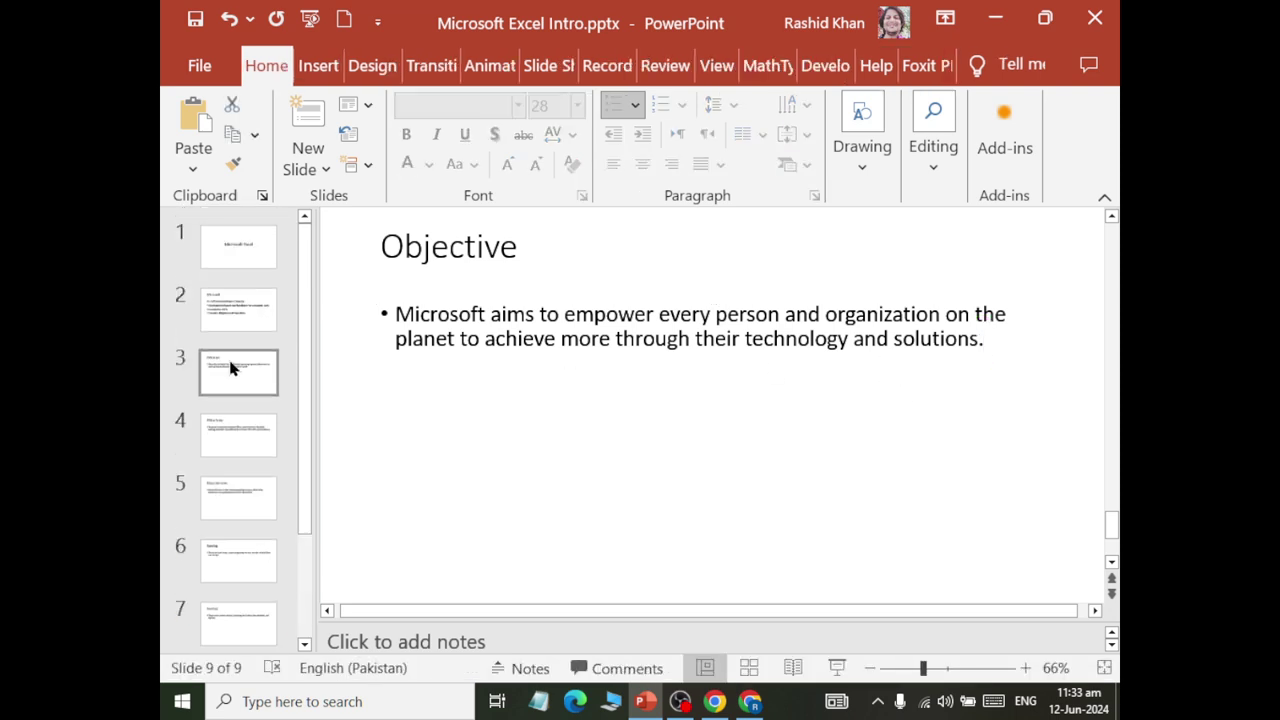
{"action": "left_click", "coordinate": [231, 310]}
{"action": "left_click", "coordinate": [234, 492]}
- On slide 2, replace 'Is software developer' with 'Technology Based' in the first bullet
{"action": "left_click", "coordinate": [224, 262]}
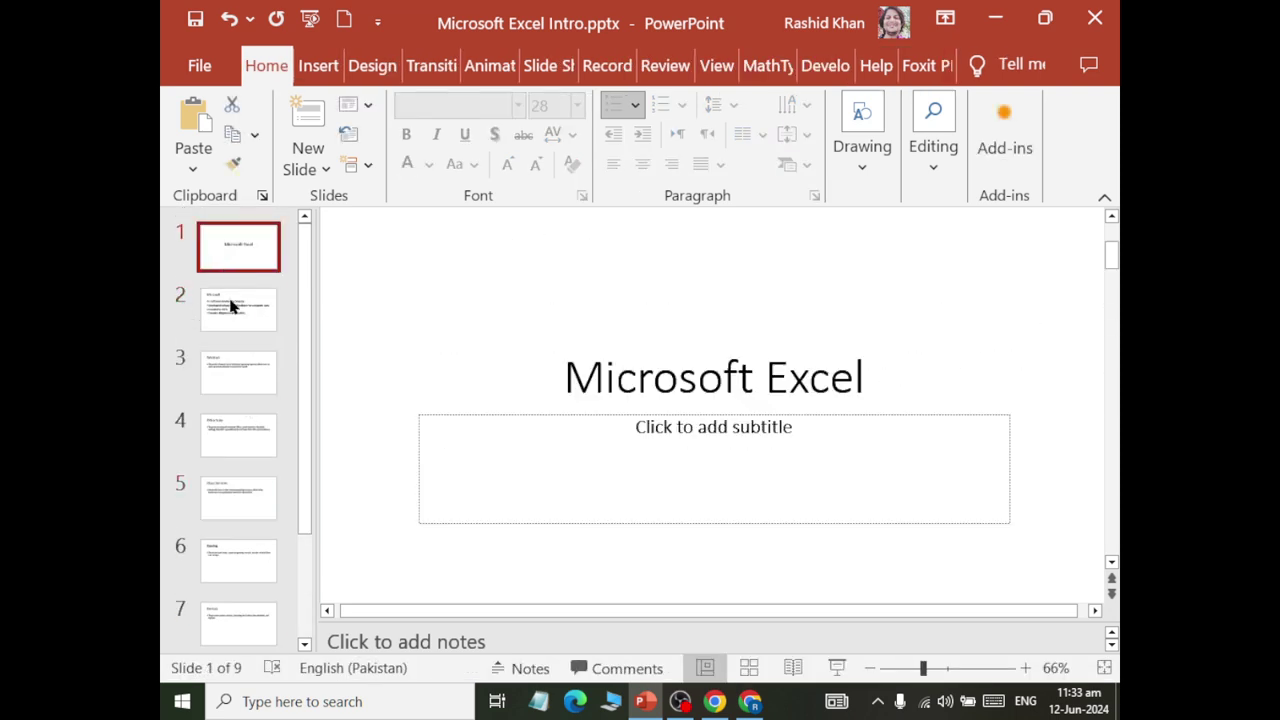
{"action": "left_click", "coordinate": [251, 322]}
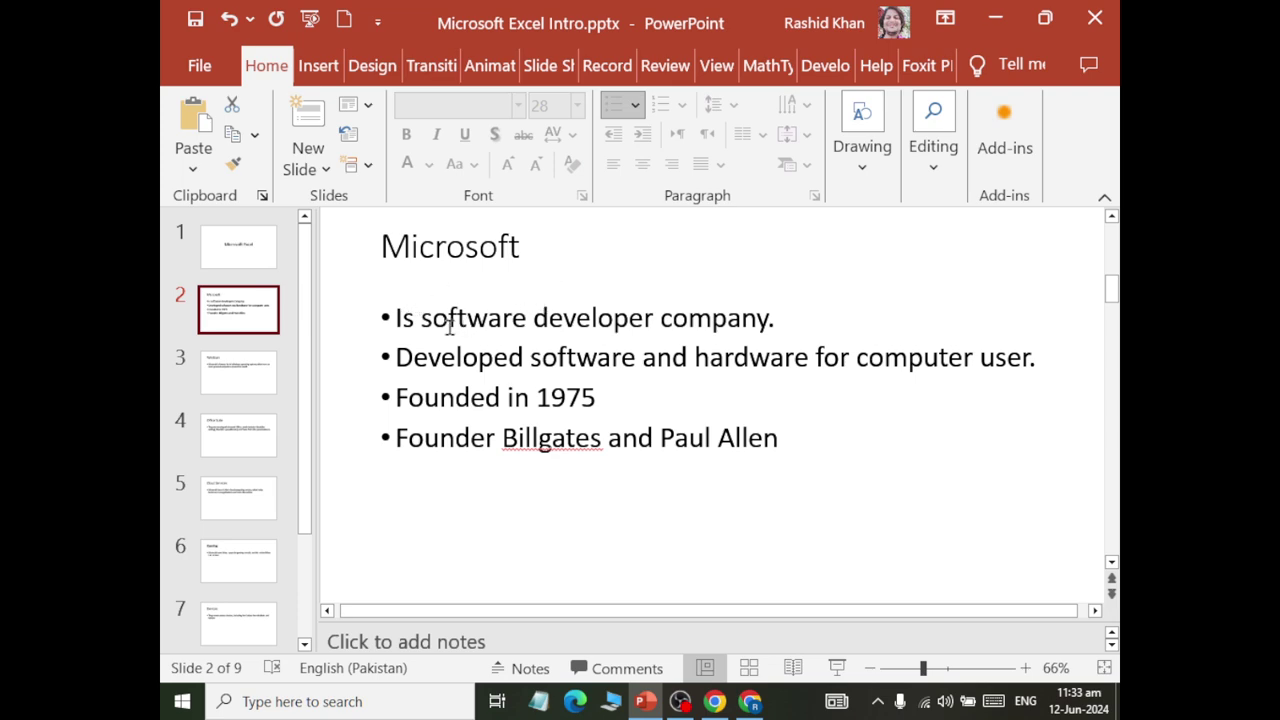
{"action": "left_click_drag", "start_coordinate": [397, 318], "coordinate": [765, 322]}
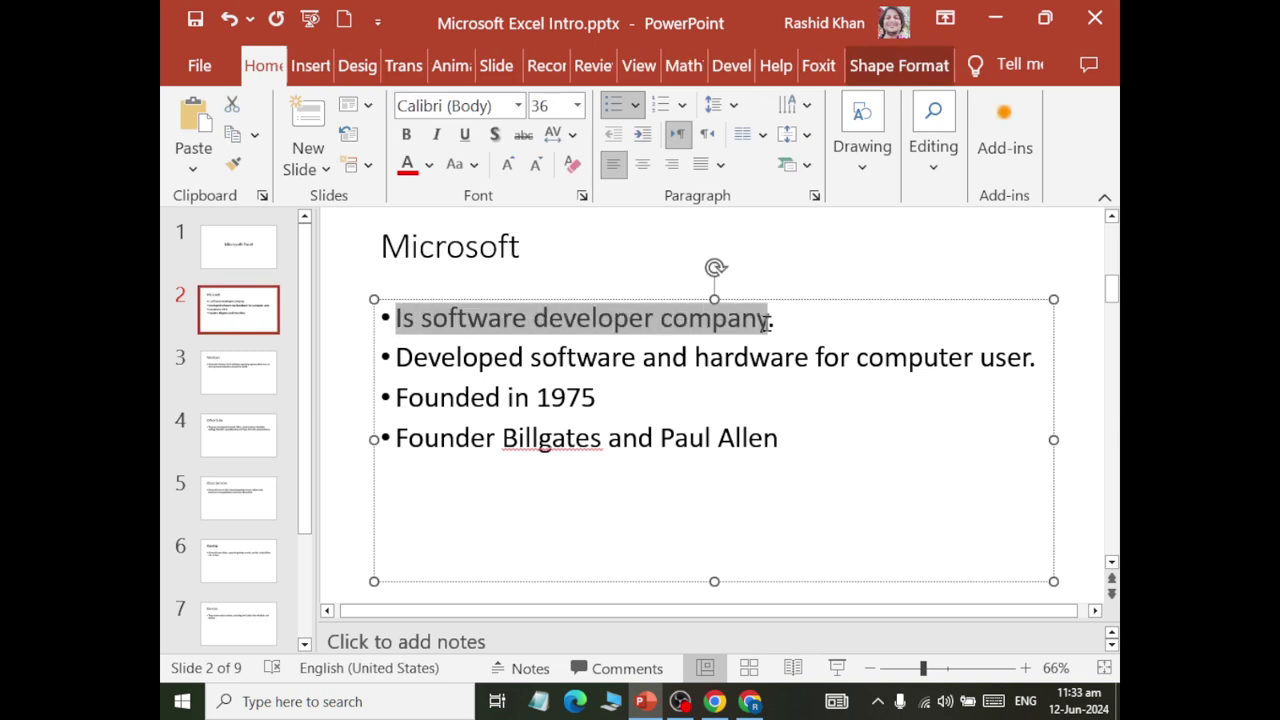
{"action": "left_click", "coordinate": [534, 322]}
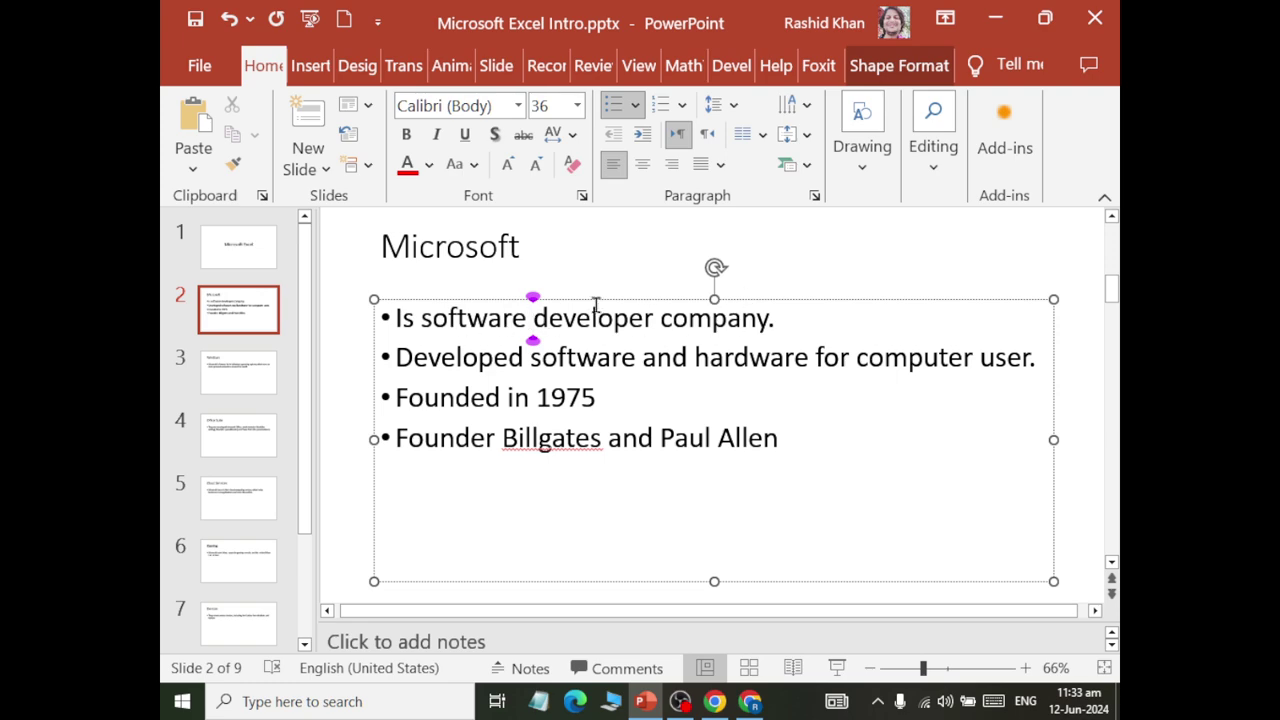
{"action": "left_click_drag", "start_coordinate": [658, 318], "coordinate": [410, 318]}
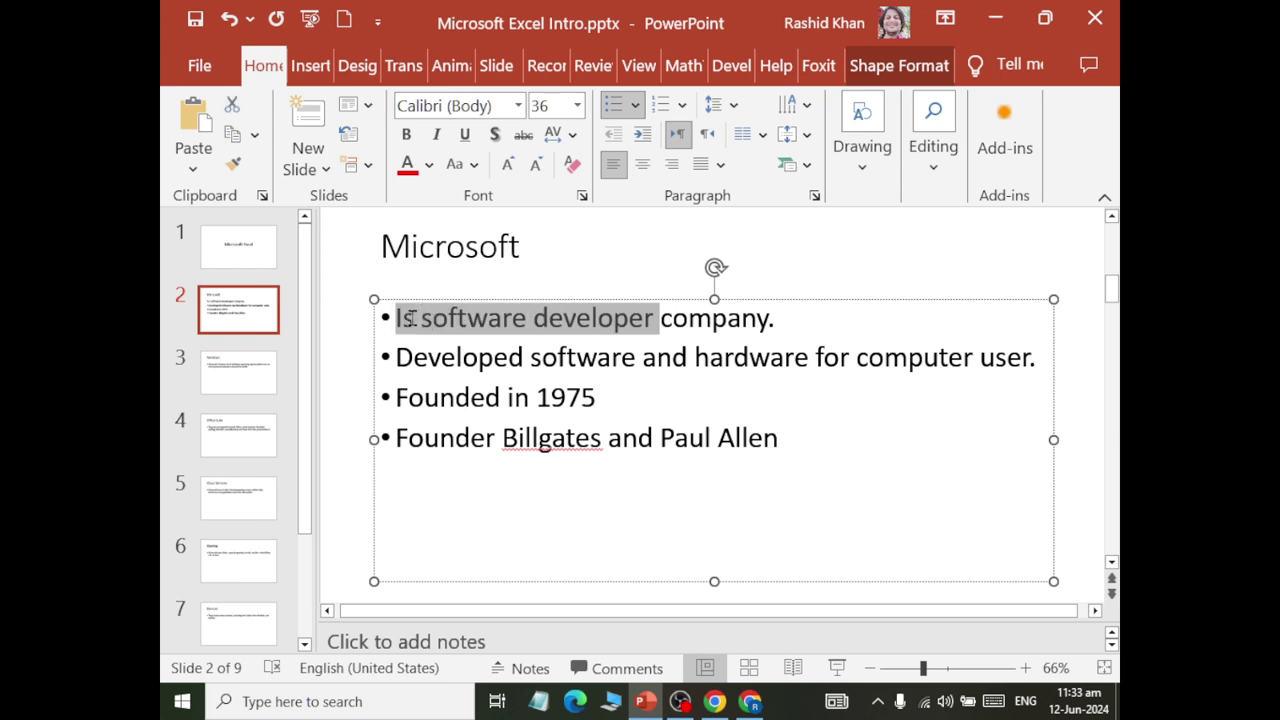
{"action": "type", "text": "Techno"}
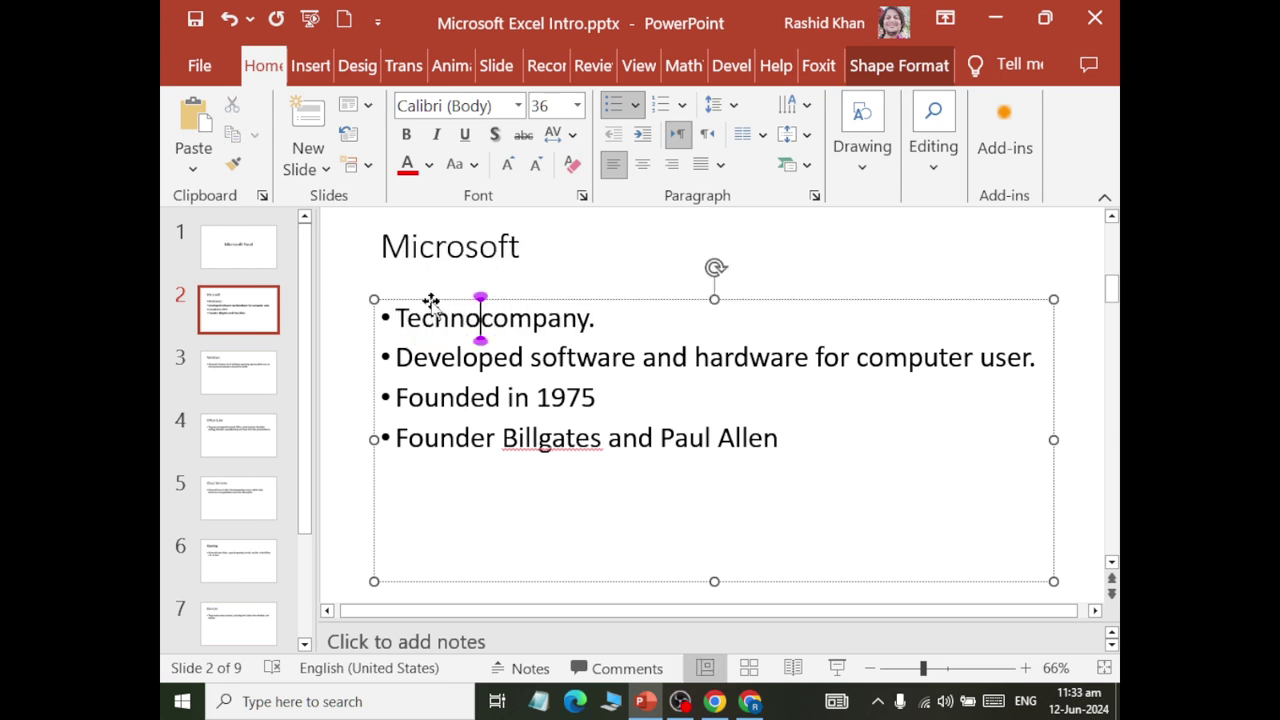
{"action": "type", "text": "logy Based"}
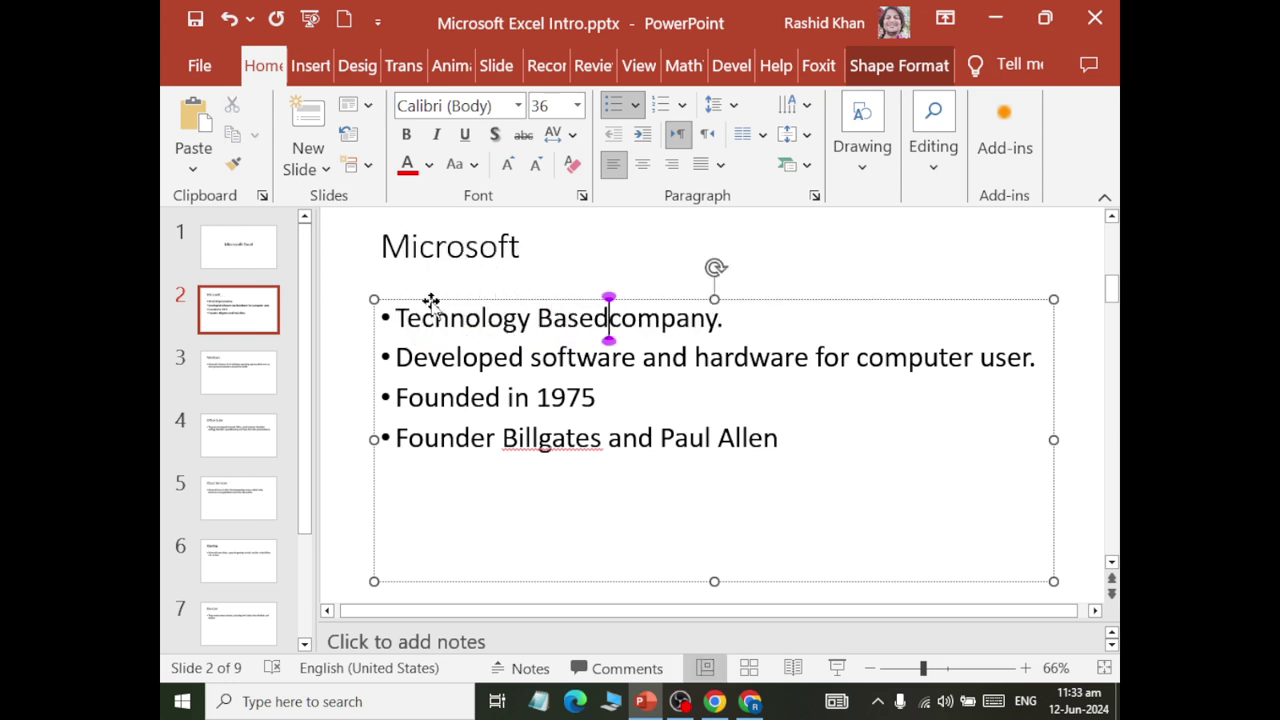
- Look over the remaining bullets and save the presentation
{"action": "left_click_drag", "start_coordinate": [398, 358], "coordinate": [1023, 366]}
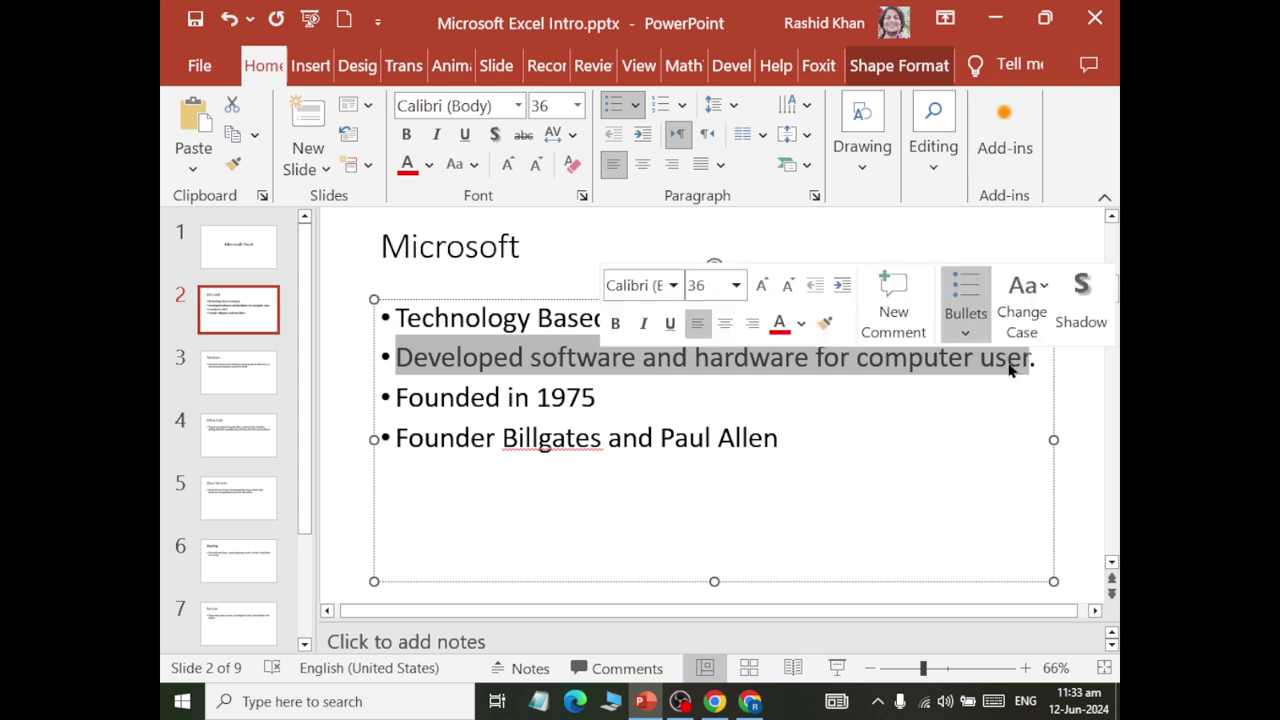
{"action": "mouse_move", "coordinate": [598, 398]}
{"action": "left_mouse_down"}
{"action": "mouse_move", "coordinate": [424, 420]}
{"action": "mouse_move", "coordinate": [605, 435]}
{"action": "mouse_move", "coordinate": [795, 428]}
{"action": "left_mouse_up"}
{"action": "left_click", "coordinate": [423, 420]}
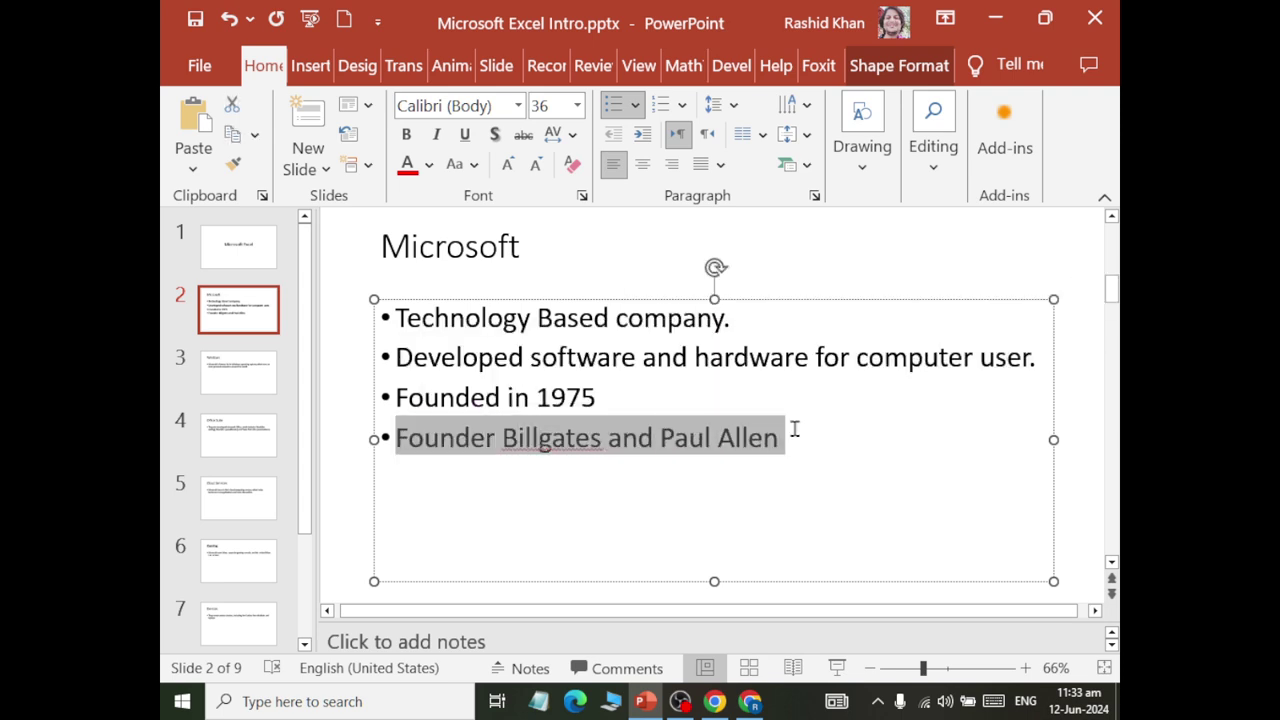
{"action": "key", "text": "ctrl+s"}
- Set the Windows slide's body text to 36 pt
{"action": "left_click", "coordinate": [229, 382]}
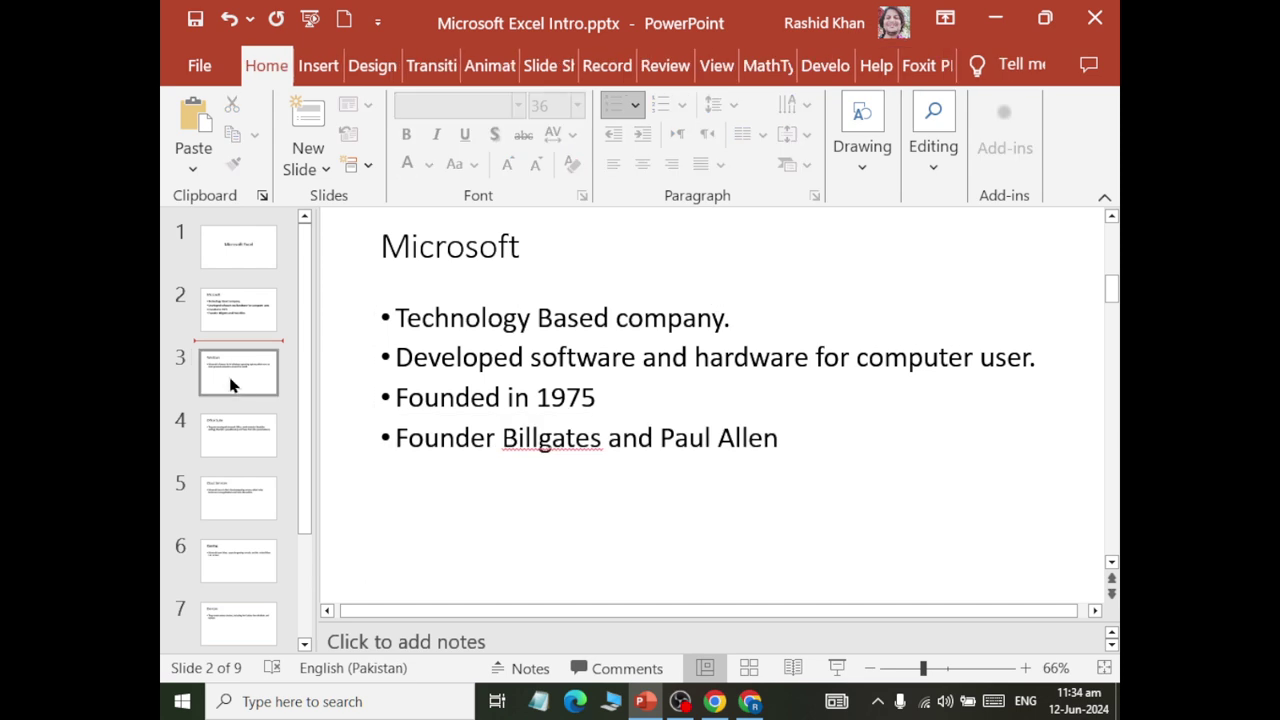
{"action": "left_click", "coordinate": [532, 317]}
{"action": "key", "text": "ctrl+a"}
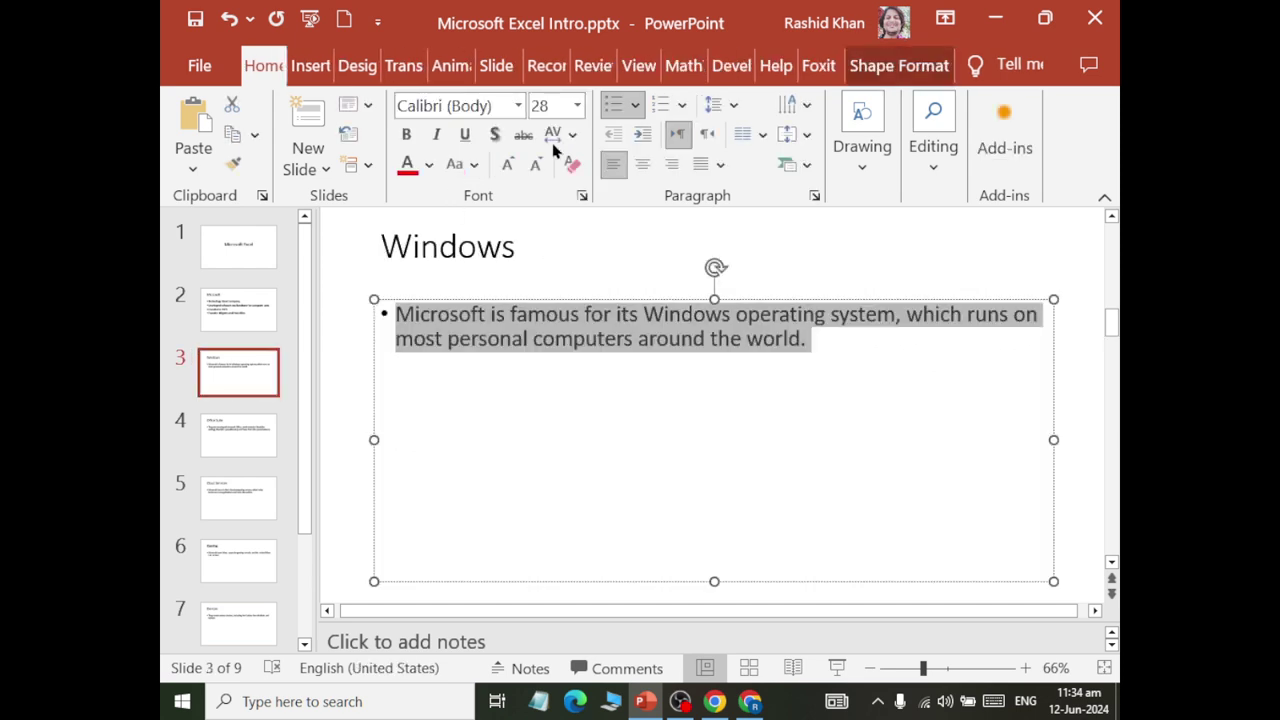
{"action": "left_click", "coordinate": [577, 105]}
{"action": "left_click", "coordinate": [555, 463]}
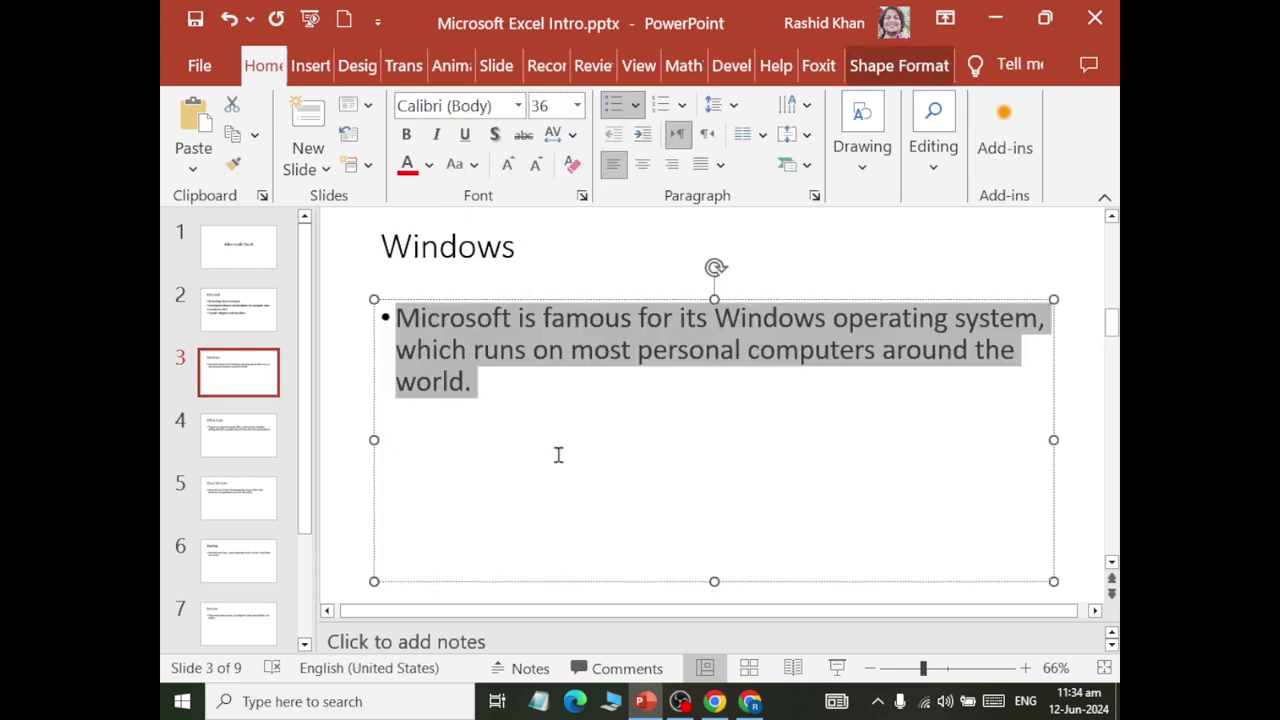
{"action": "left_click", "coordinate": [547, 391]}
{"action": "left_click", "coordinate": [423, 235]}
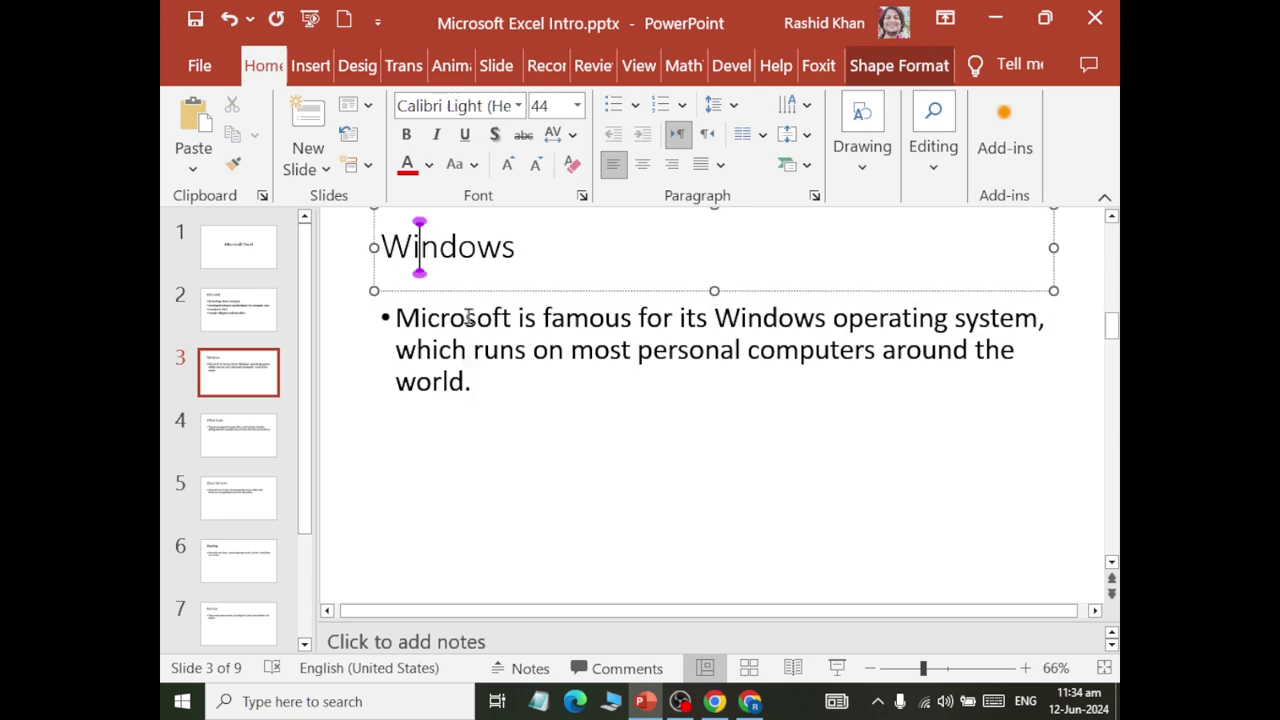
{"action": "mouse_move", "coordinate": [396, 317]}
{"action": "left_mouse_down"}
{"action": "mouse_move", "coordinate": [634, 320]}
{"action": "mouse_move", "coordinate": [899, 398]}
{"action": "left_mouse_up"}
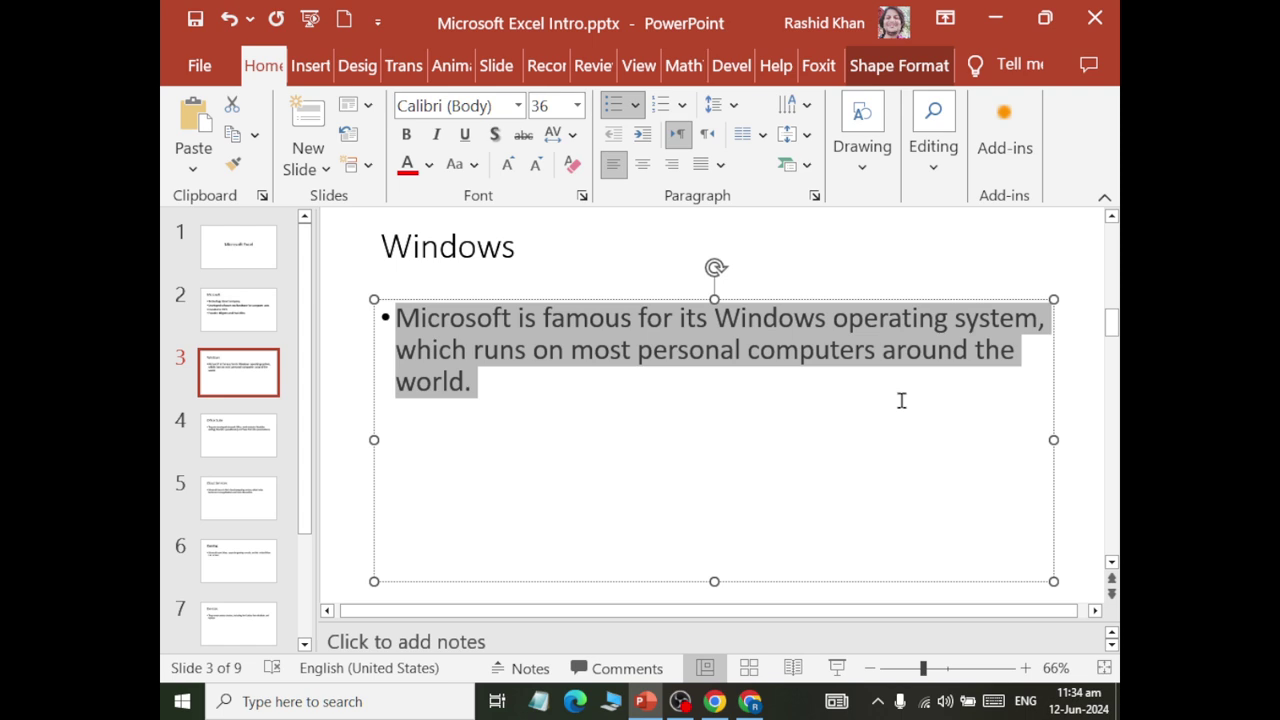
- Set the Office Suite slide's paragraph to 36 pt and place the caret after 'presentations)'
{"action": "left_click", "coordinate": [272, 441]}
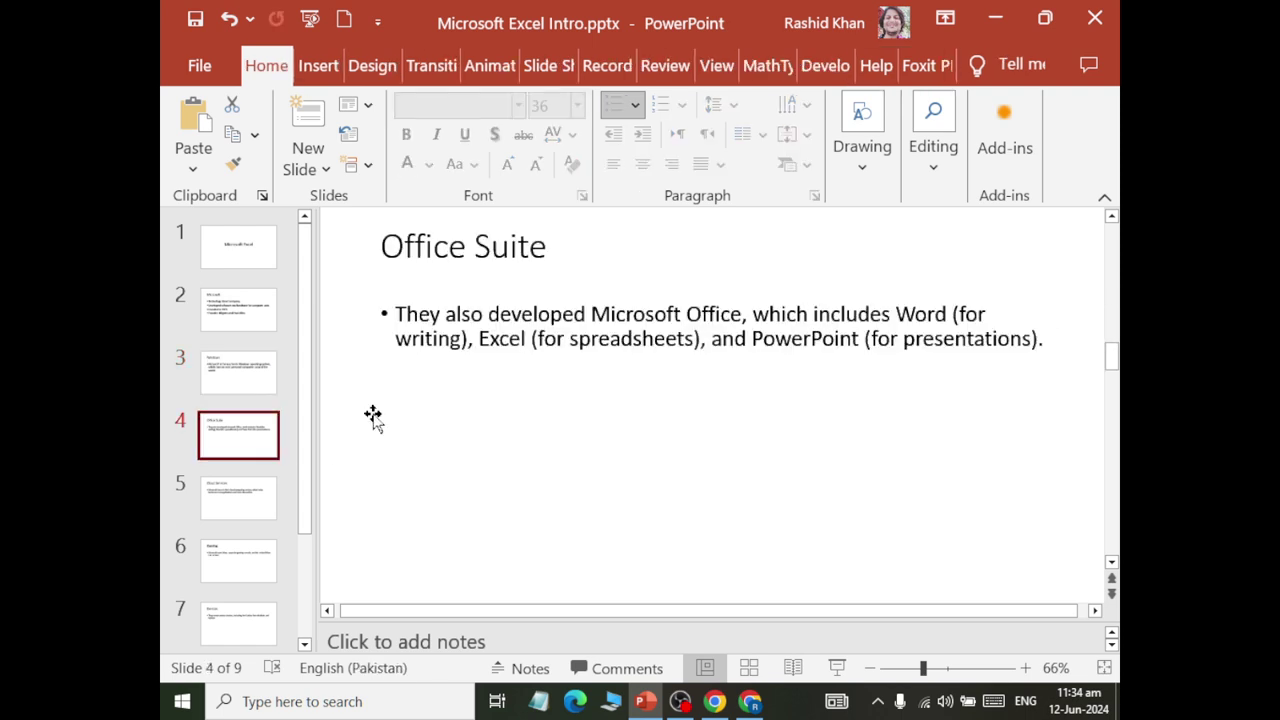
{"action": "triple_click", "coordinate": [491, 320]}
{"action": "left_click", "coordinate": [577, 105]}
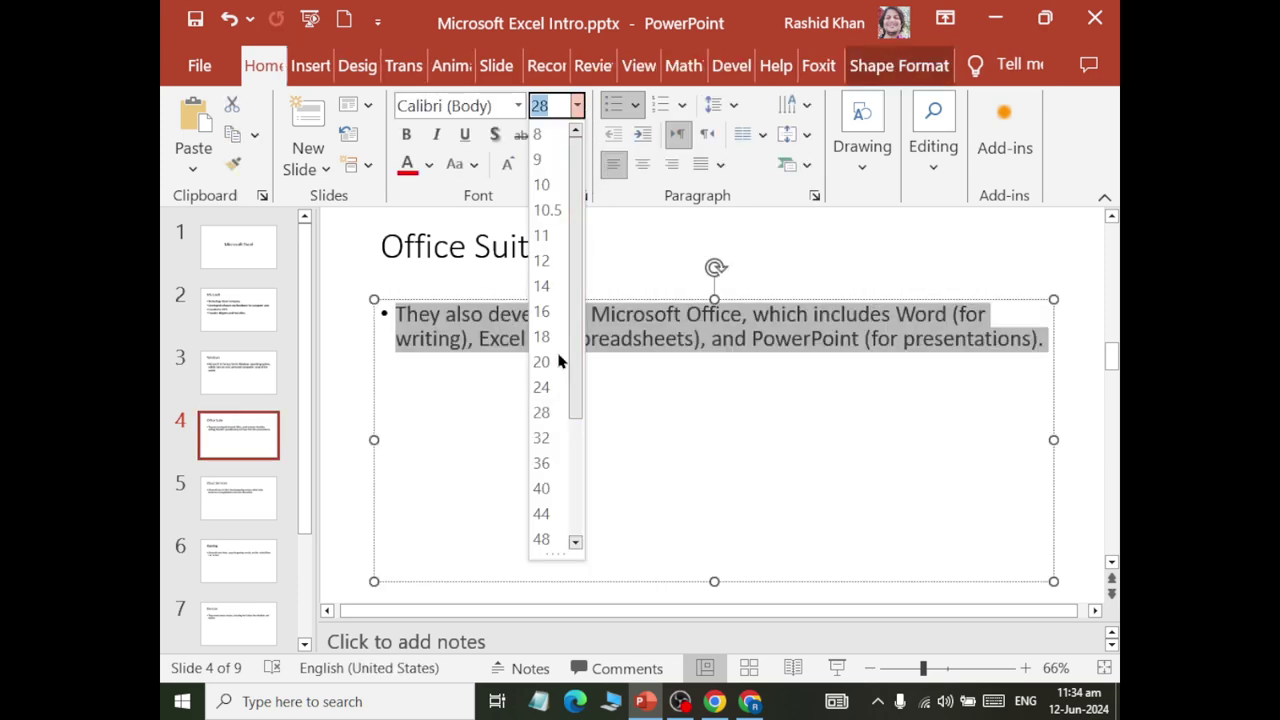
{"action": "left_click", "coordinate": [541, 463]}
{"action": "left_click", "coordinate": [458, 350]}
{"action": "left_click_drag", "start_coordinate": [406, 318], "coordinate": [951, 312]}
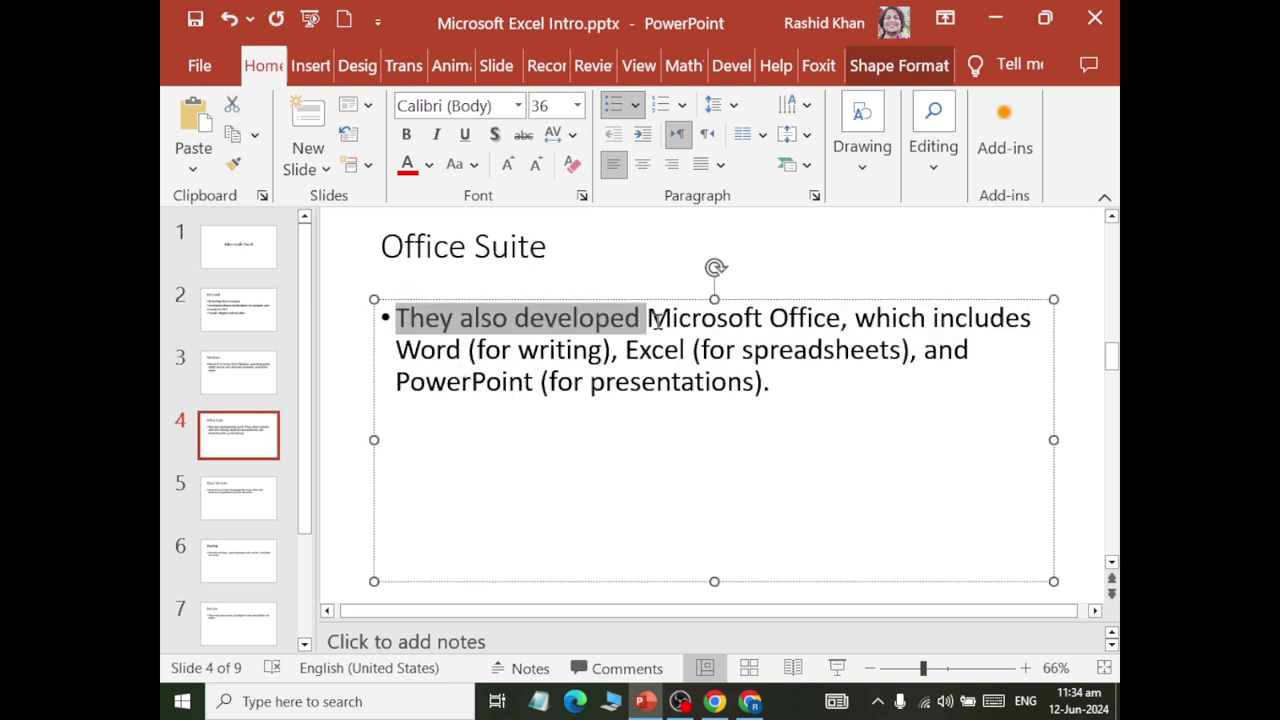
{"action": "mouse_move", "coordinate": [1063, 331]}
{"action": "left_mouse_down"}
{"action": "mouse_move", "coordinate": [1021, 351]}
{"action": "mouse_move", "coordinate": [1017, 381]}
{"action": "left_mouse_up"}
{"action": "left_click", "coordinate": [956, 397]}
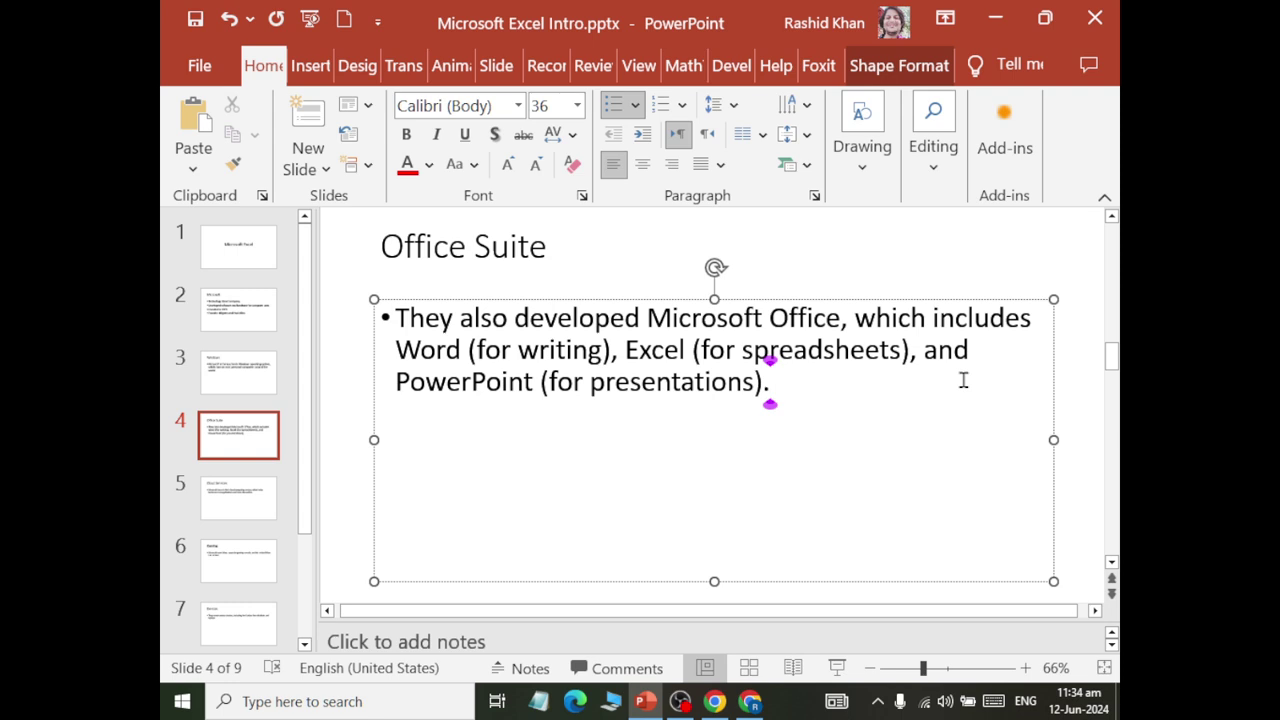
- Append 'Access (DMBS), Outlook (Think Client Application).' to the Office Suite bullet, then go to slide 5
{"action": "type", "text": ","}
{"action": "type", "text": " Microsoft Ac"}
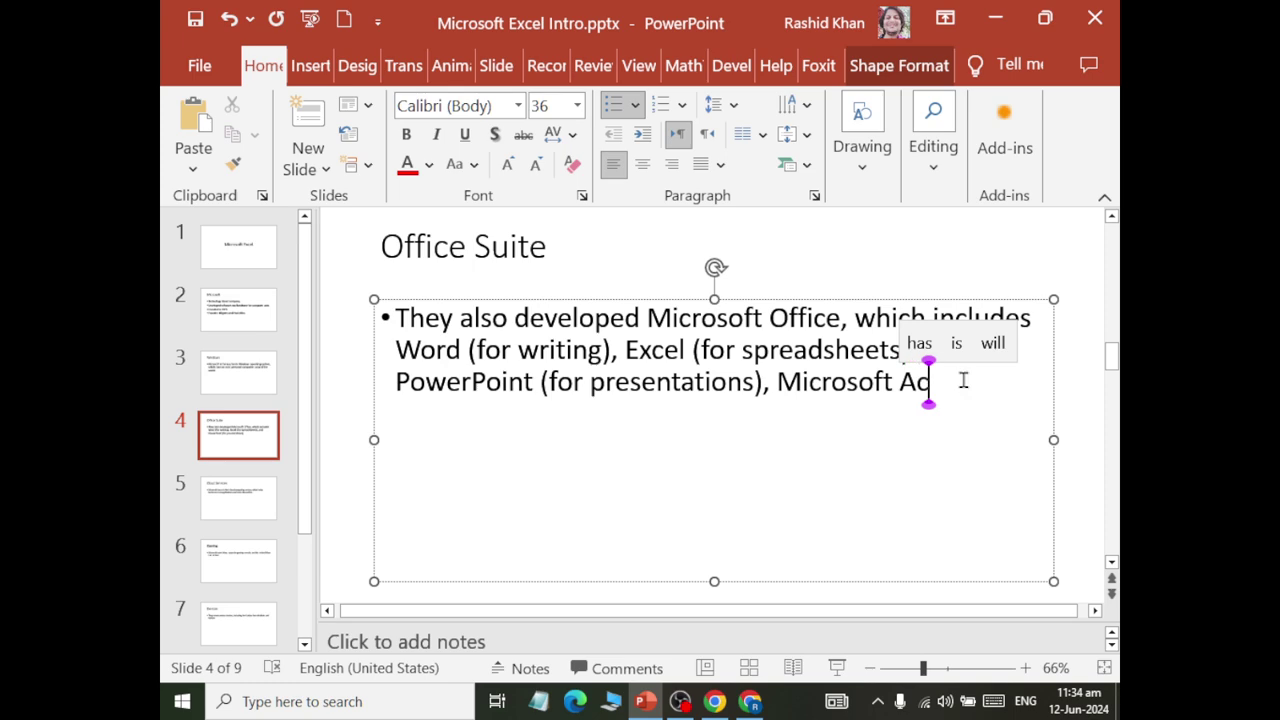
{"action": "key", "text": "BackSpace"}
{"action": "key", "text": "BackSpace"}
{"action": "key", "text": "BackSpace"}
{"action": "key", "text": "BackSpace"}
{"action": "key", "text": "BackSpace"}
{"action": "key", "text": "BackSpace"}
{"action": "type", "text": "Ac"}
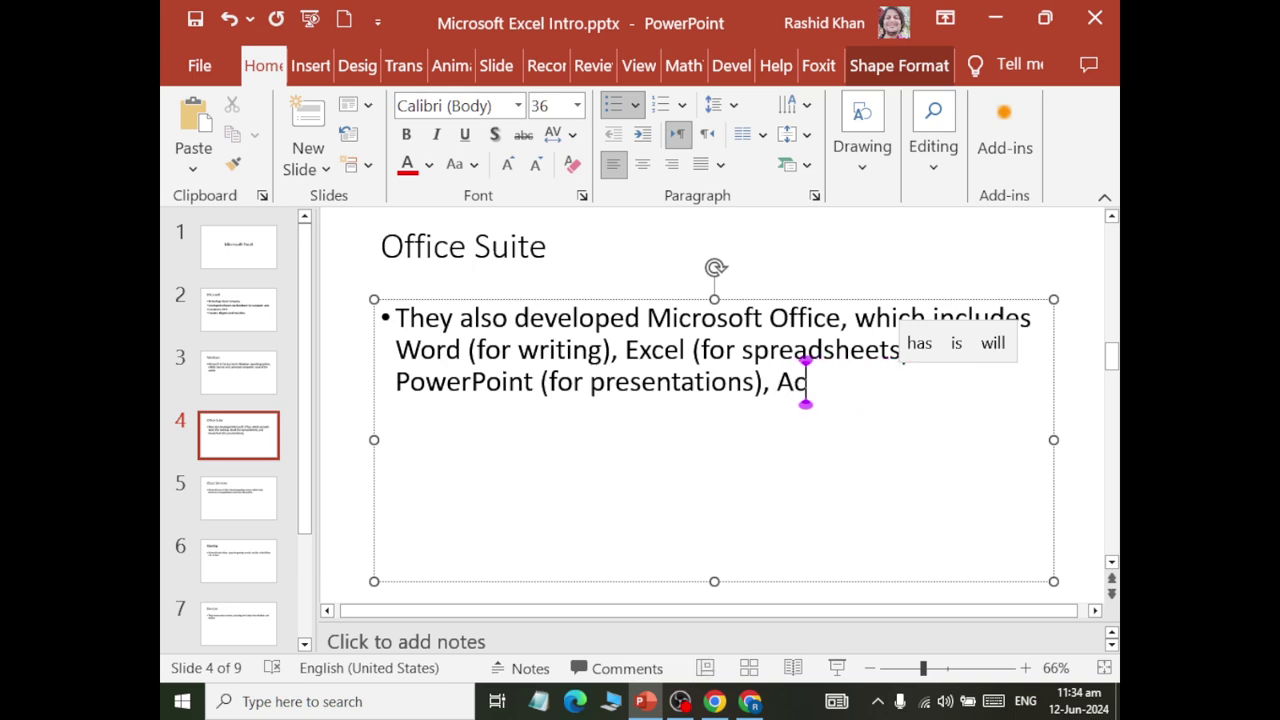
{"action": "type", "text": "cess"}
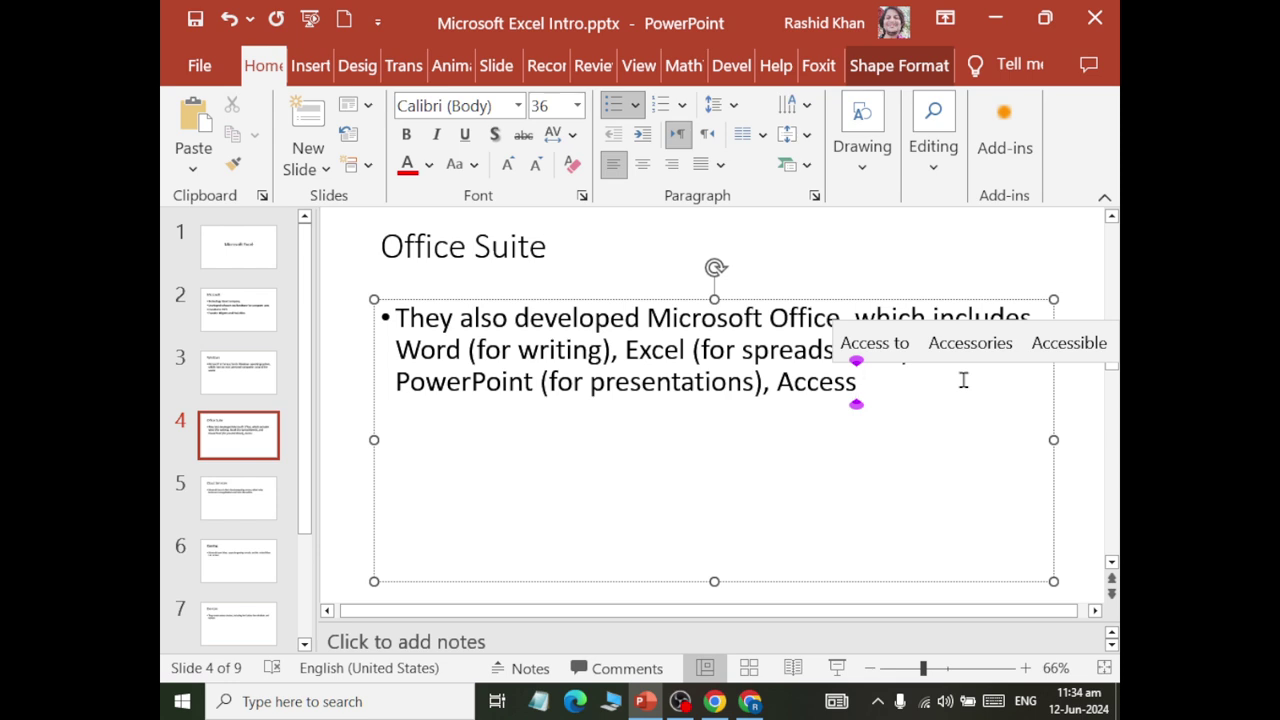
{"action": "type", "text": " (D"}
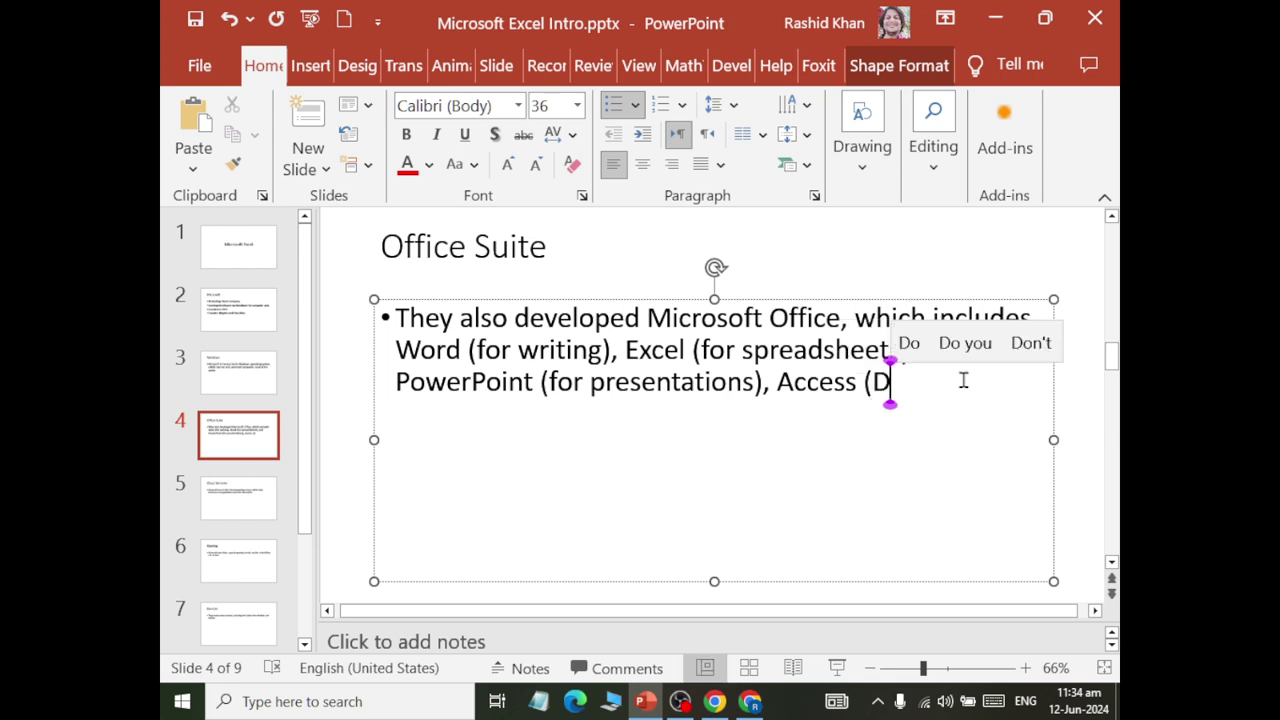
{"action": "type", "text": "MBS),"}
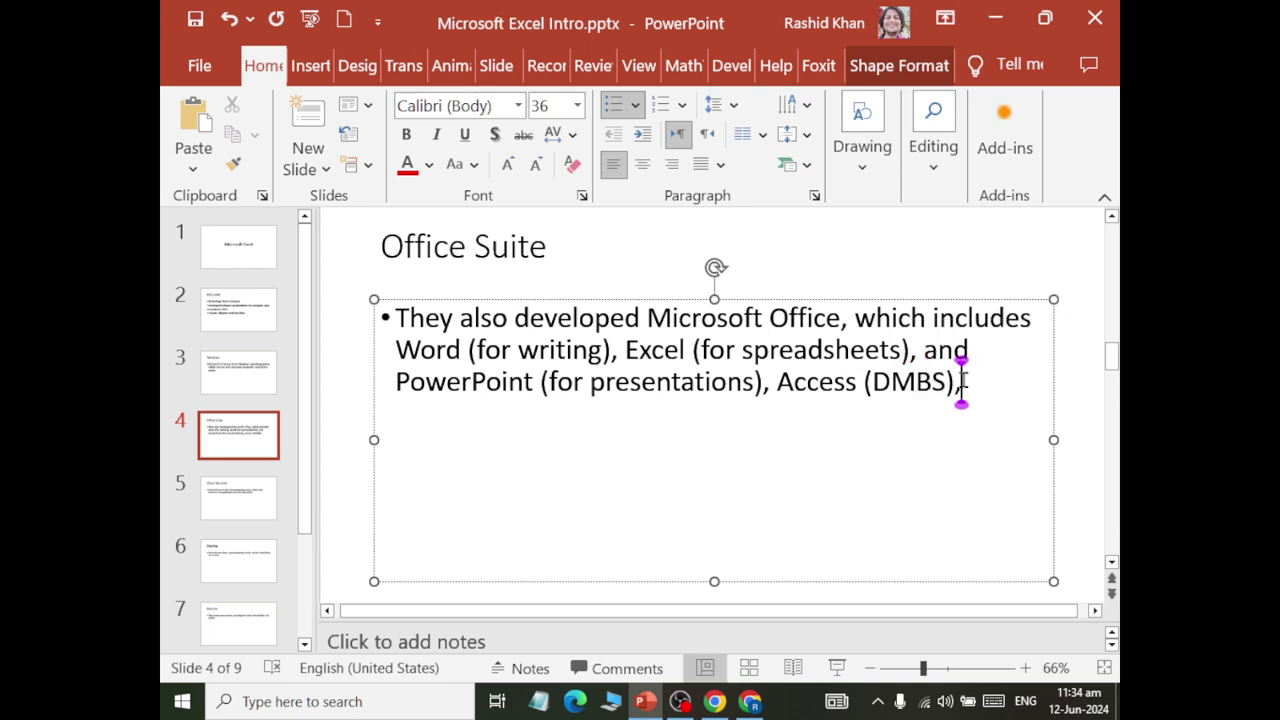
{"action": "type", "text": " Outlook"}
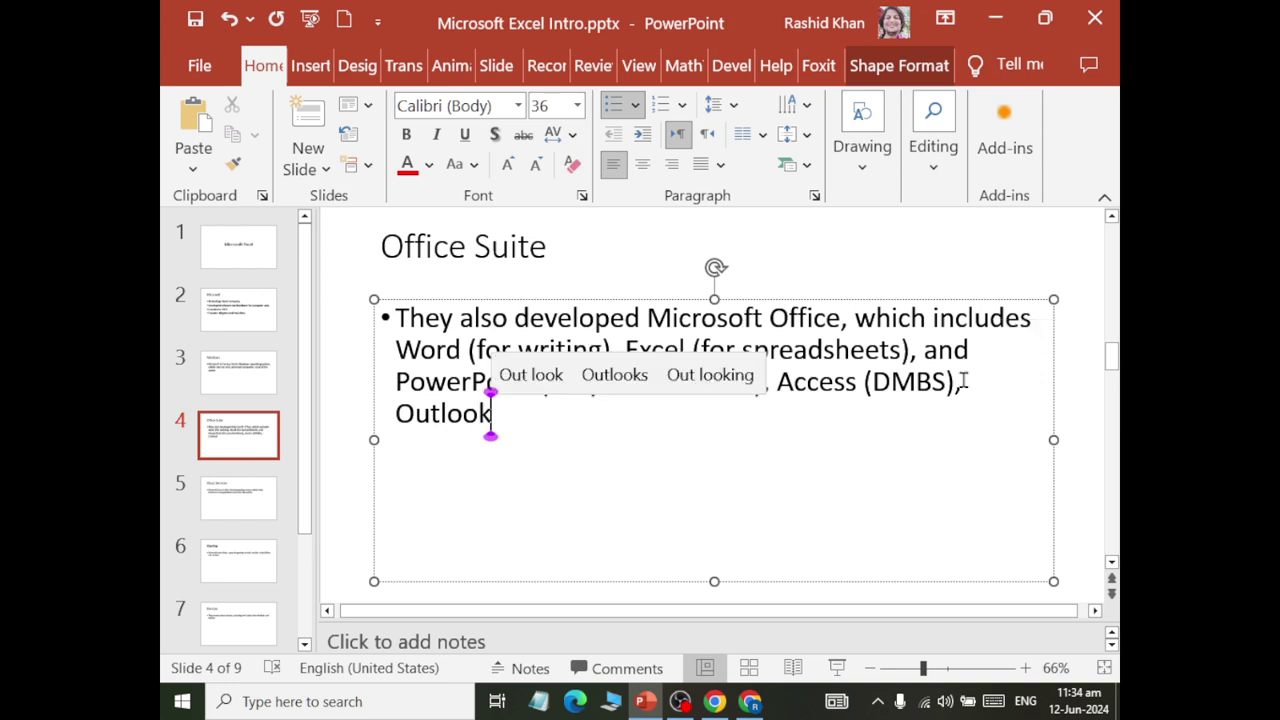
{"action": "type", "text": " (Em"}
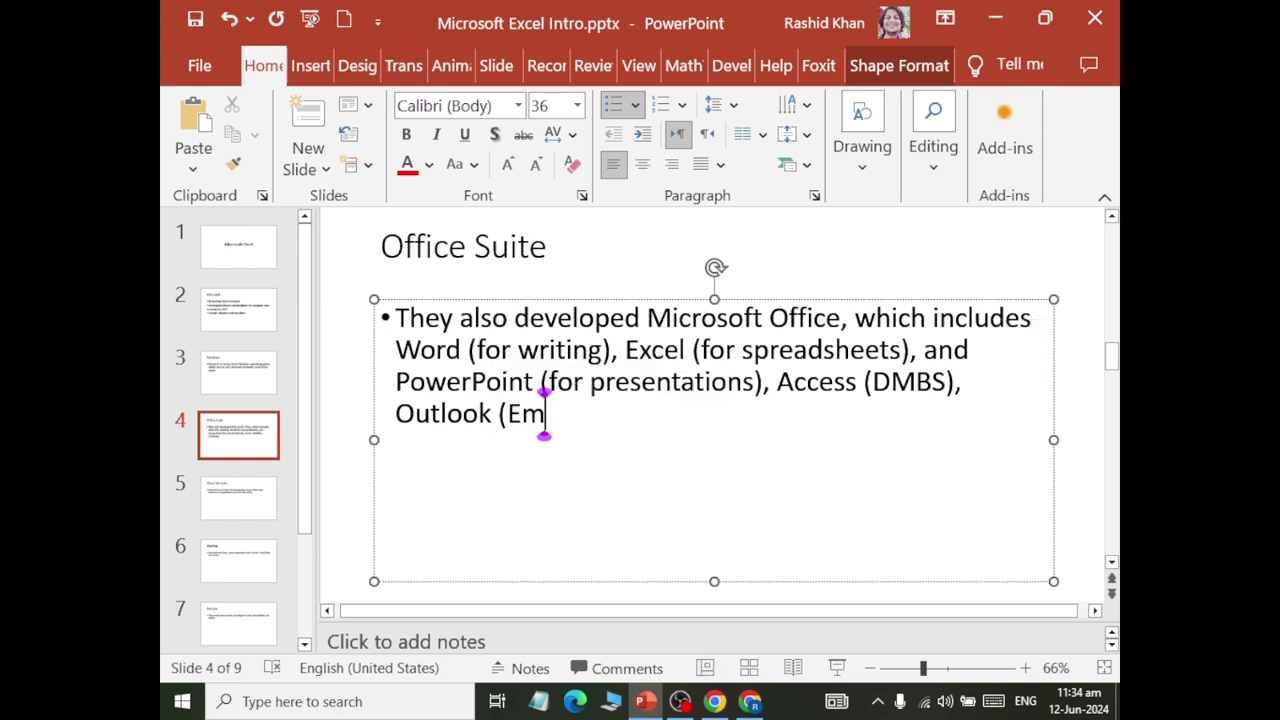
{"action": "key", "text": "BackSpace"}
{"action": "key", "text": "BackSpace"}
{"action": "type", "text": "Think Cli"}
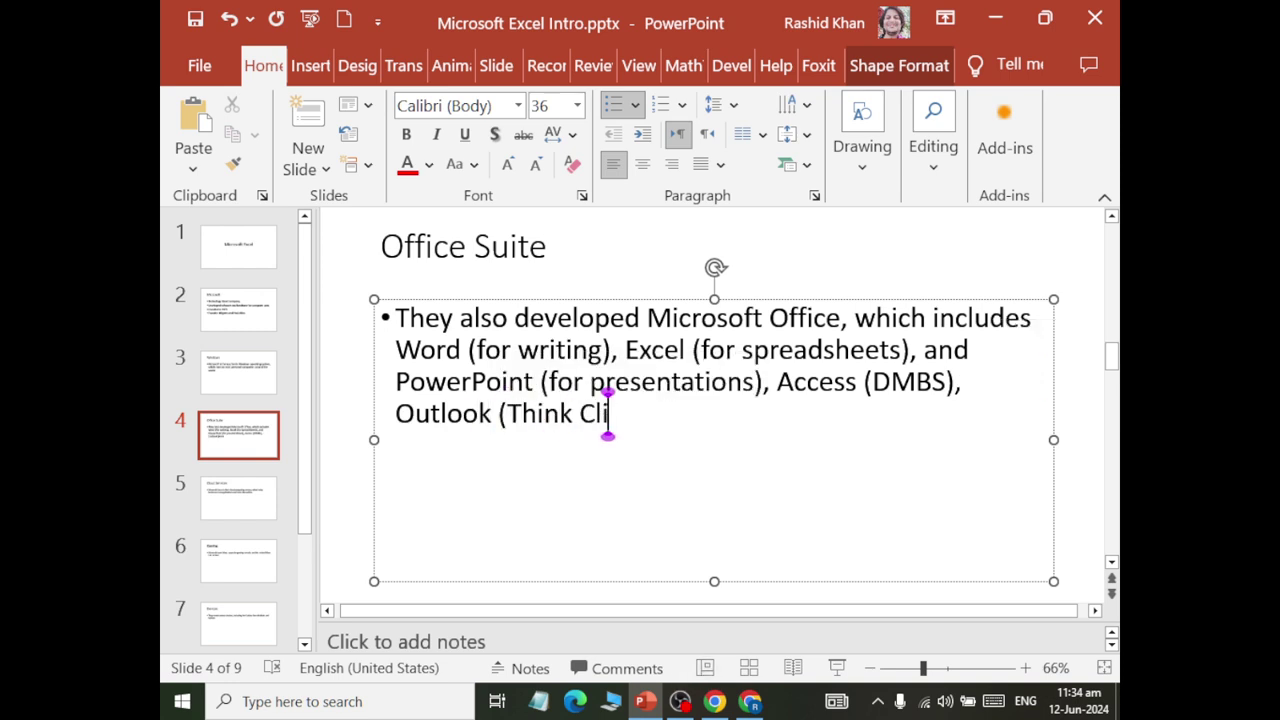
{"action": "type", "text": "ent Applicaion"}
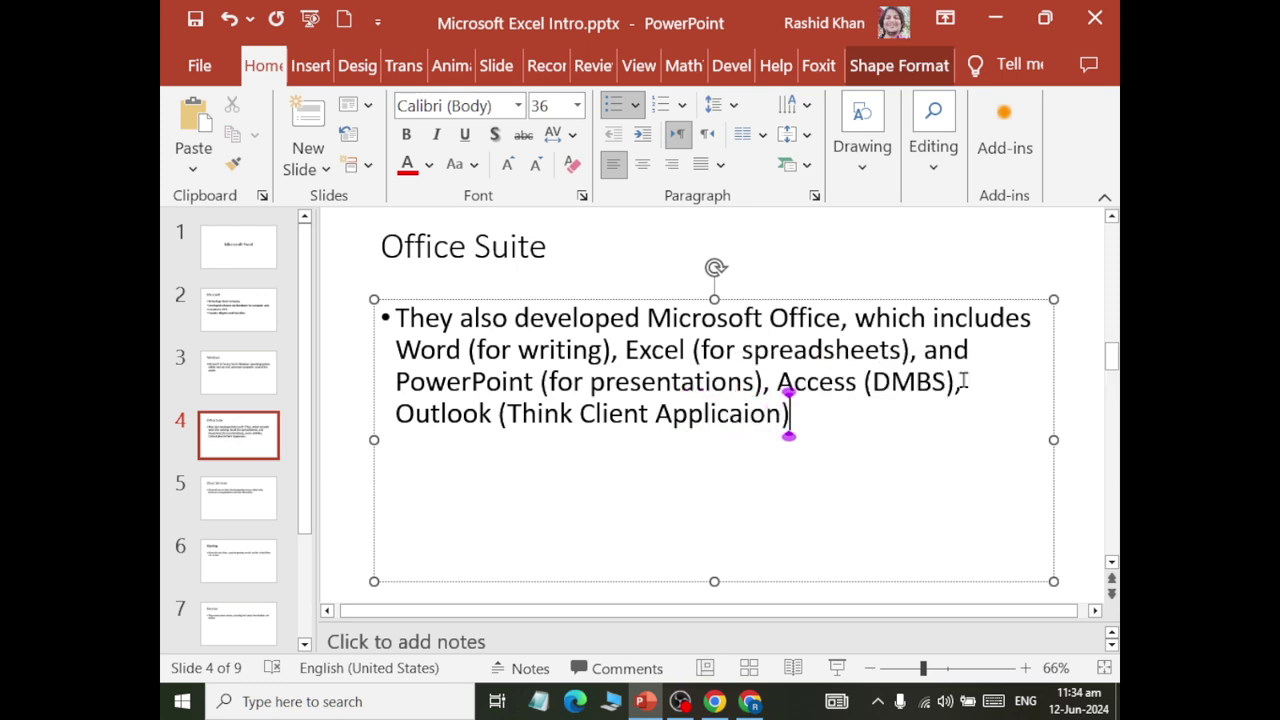
{"action": "key", "text": "BackSpace"}
{"action": "key", "text": "BackSpace"}
{"action": "key", "text": "BackSpace"}
{"action": "type", "text": "tion"}
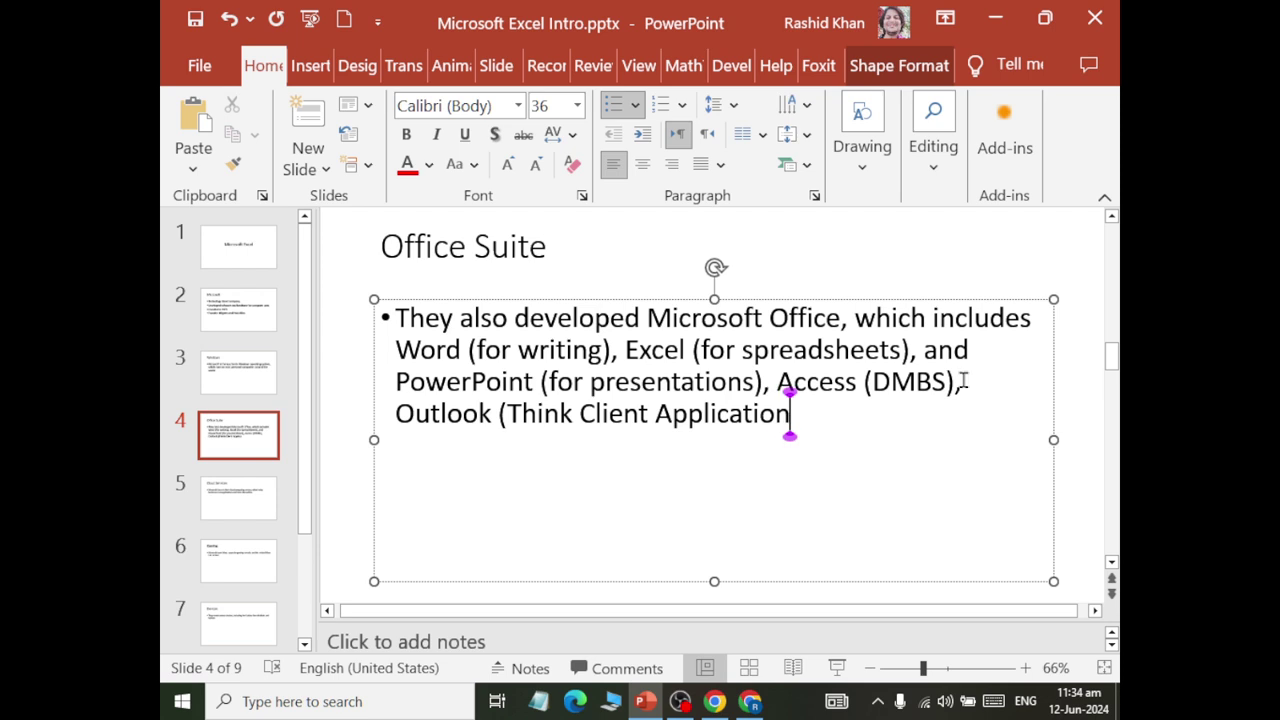
{"action": "type", "text": ")."}
{"action": "left_click", "coordinate": [238, 512]}
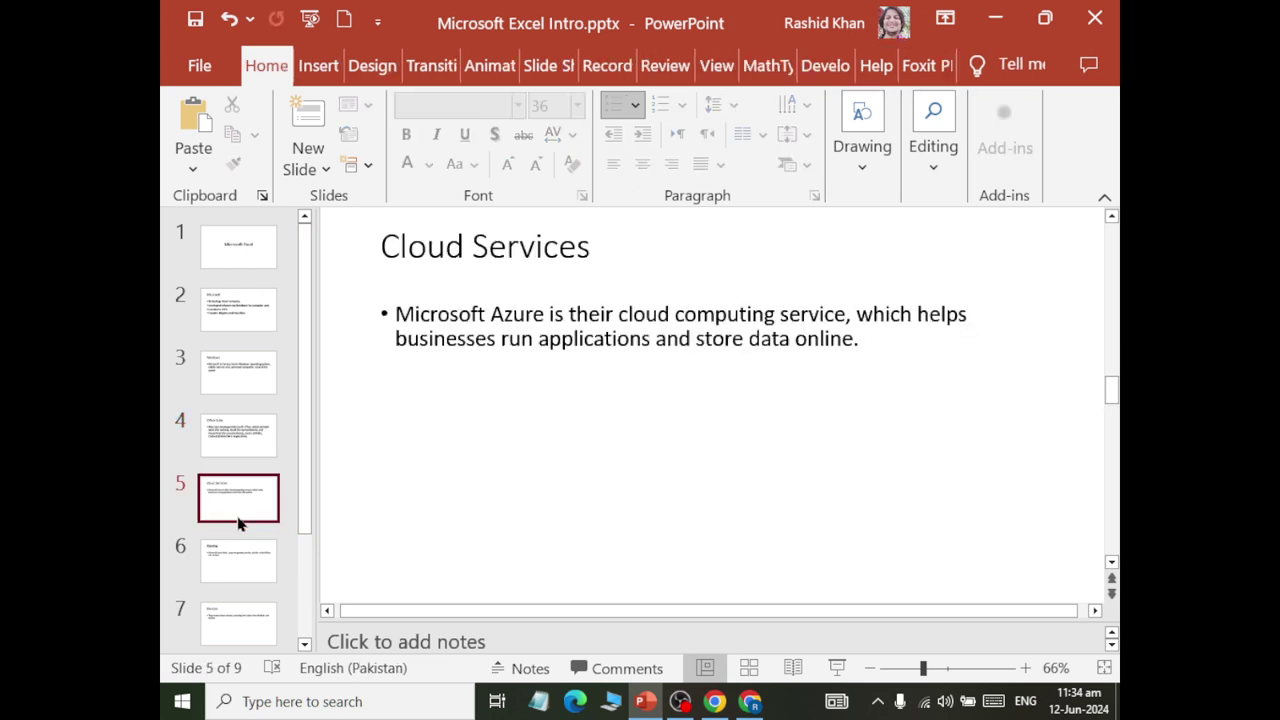
- Set the Cloud Services slide's body text to 36 pt
{"action": "triple_click", "coordinate": [523, 251]}
{"action": "left_click", "coordinate": [457, 335]}
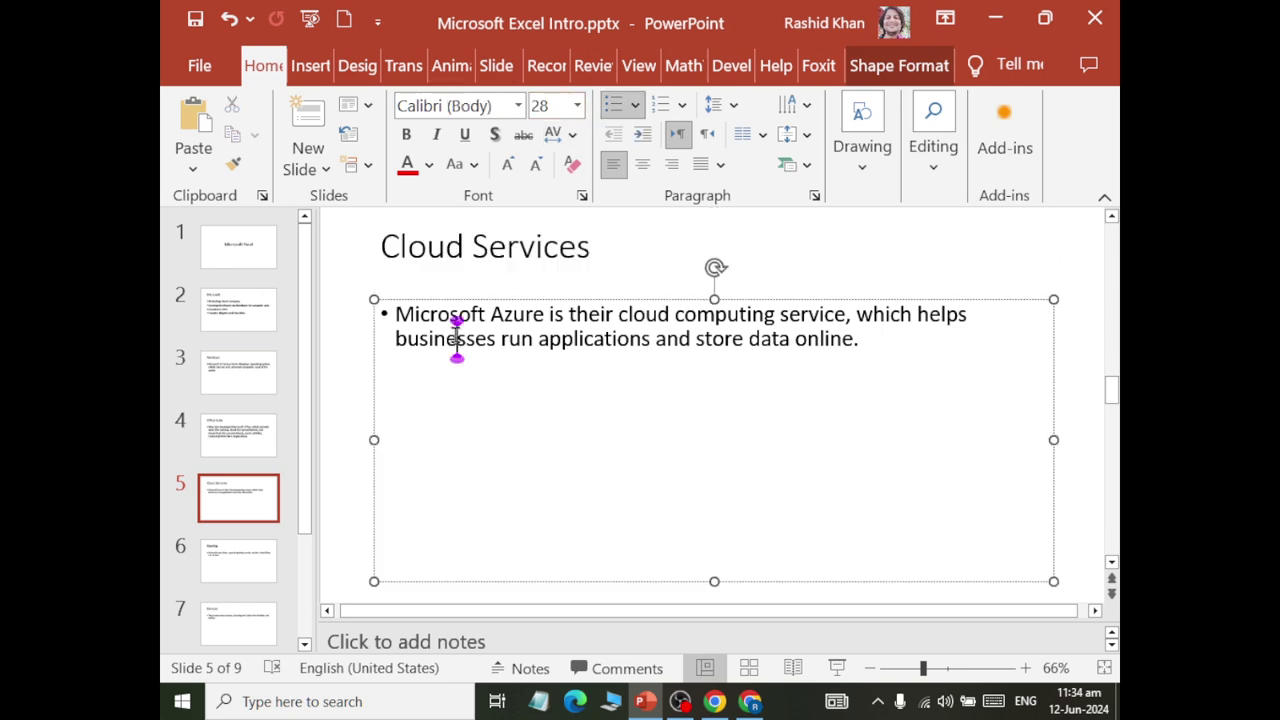
{"action": "triple_click", "coordinate": [468, 330]}
{"action": "left_click", "coordinate": [577, 105]}
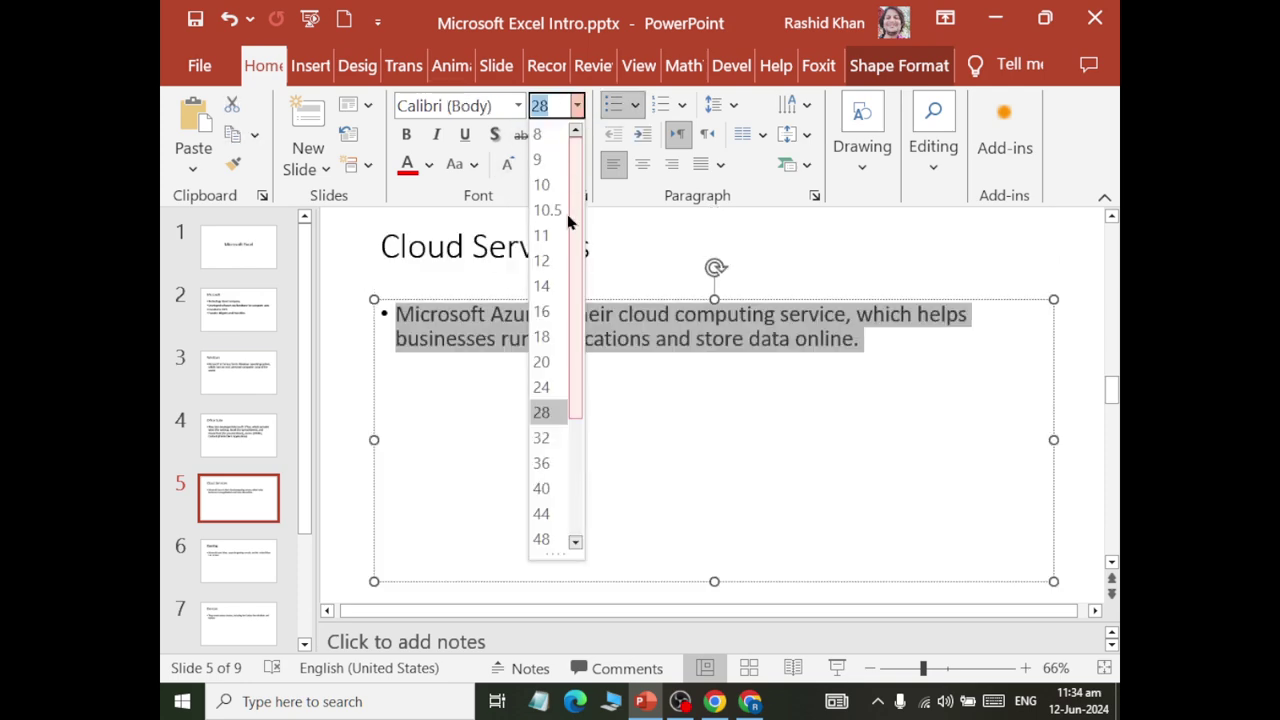
{"action": "left_click", "coordinate": [545, 463]}
{"action": "left_click", "coordinate": [545, 470]}
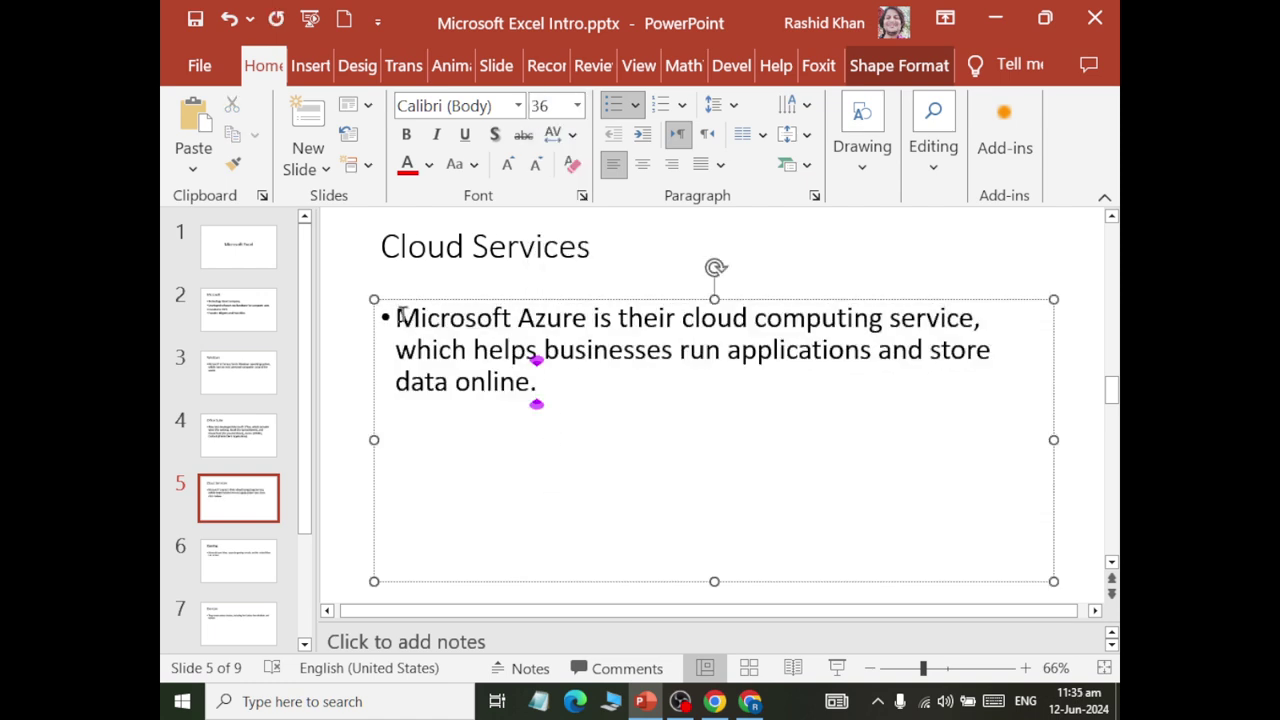
{"action": "mouse_move", "coordinate": [399, 317]}
{"action": "left_mouse_down"}
{"action": "mouse_move", "coordinate": [975, 318]}
{"action": "mouse_move", "coordinate": [974, 384]}
{"action": "left_mouse_up"}
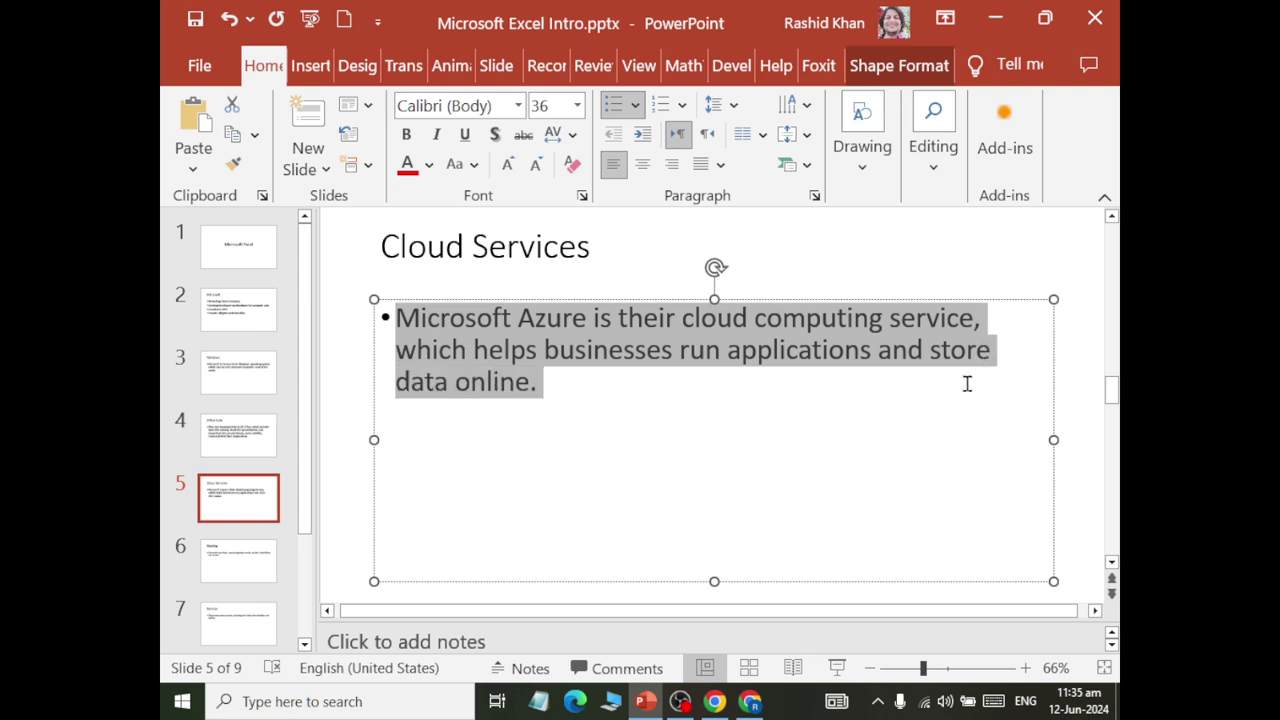
- Set the Gaming slide's body text to 36 pt and review its Xbox phrases
{"action": "left_click", "coordinate": [243, 578]}
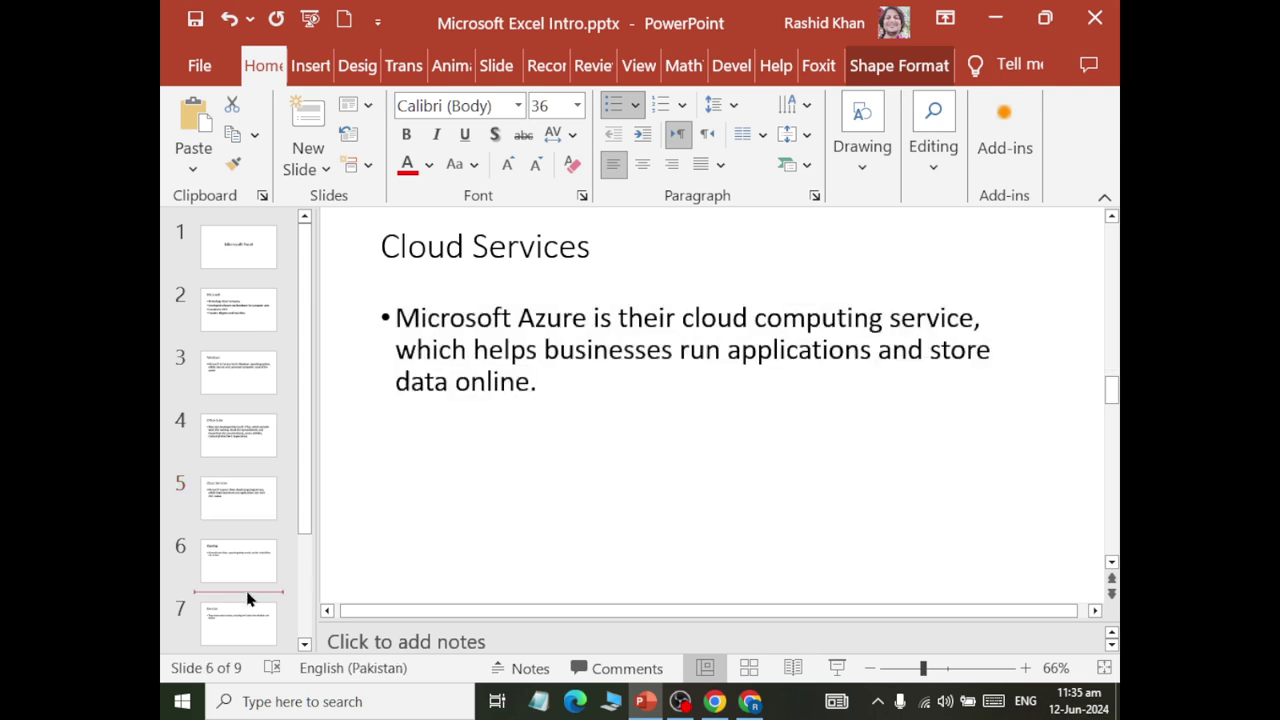
{"action": "left_click", "coordinate": [489, 250]}
{"action": "left_click", "coordinate": [490, 338]}
{"action": "key", "text": "ctrl+a"}
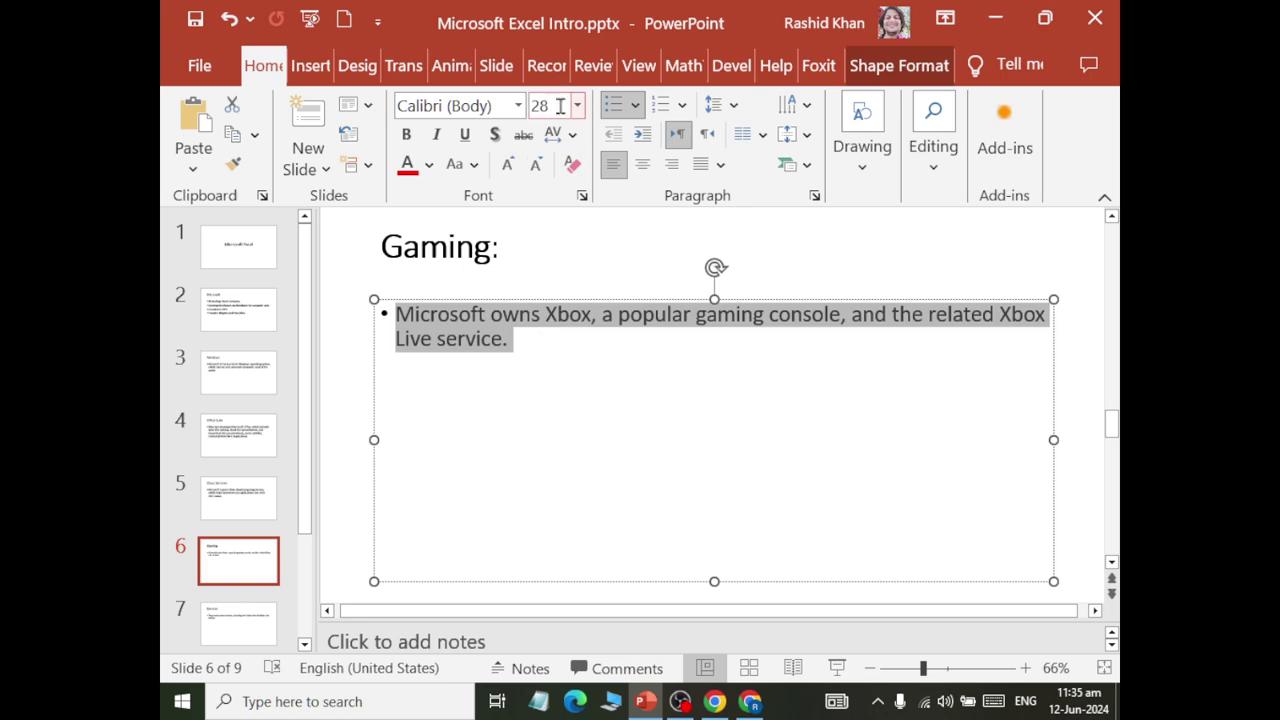
{"action": "left_click", "coordinate": [577, 105]}
{"action": "left_click", "coordinate": [545, 457]}
{"action": "left_click", "coordinate": [501, 330]}
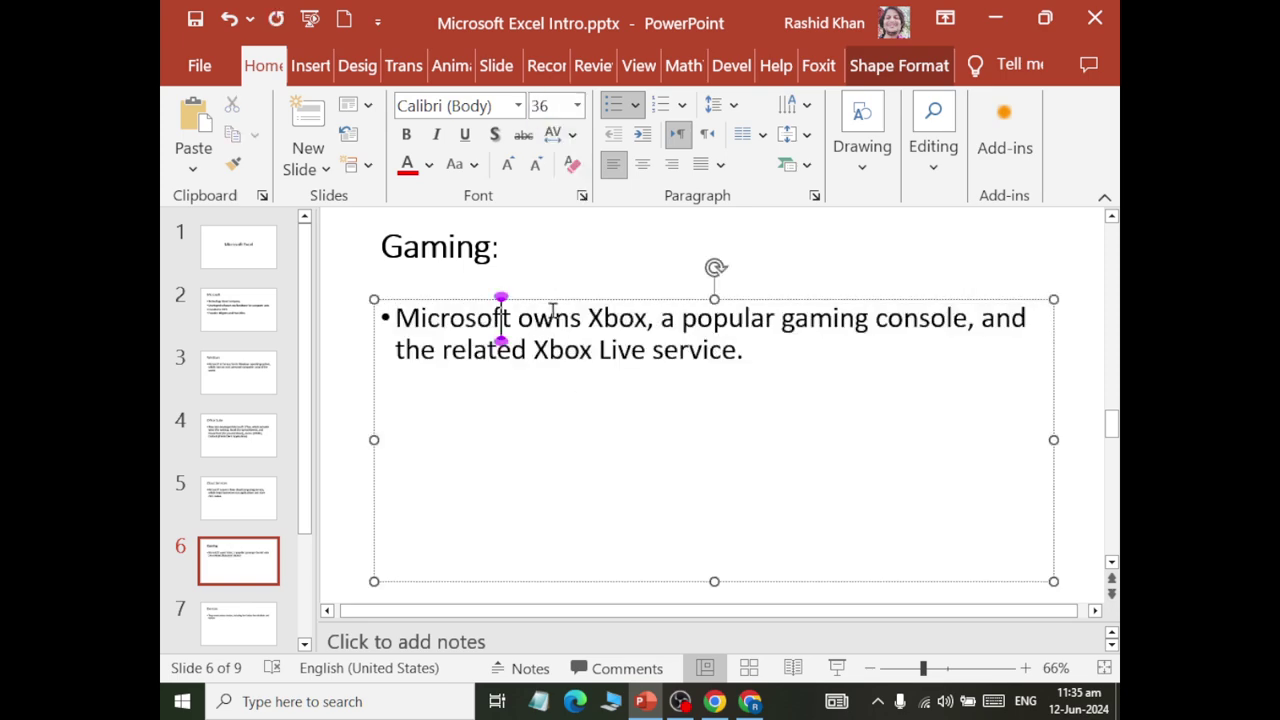
{"action": "left_click_drag", "start_coordinate": [598, 316], "coordinate": [655, 318]}
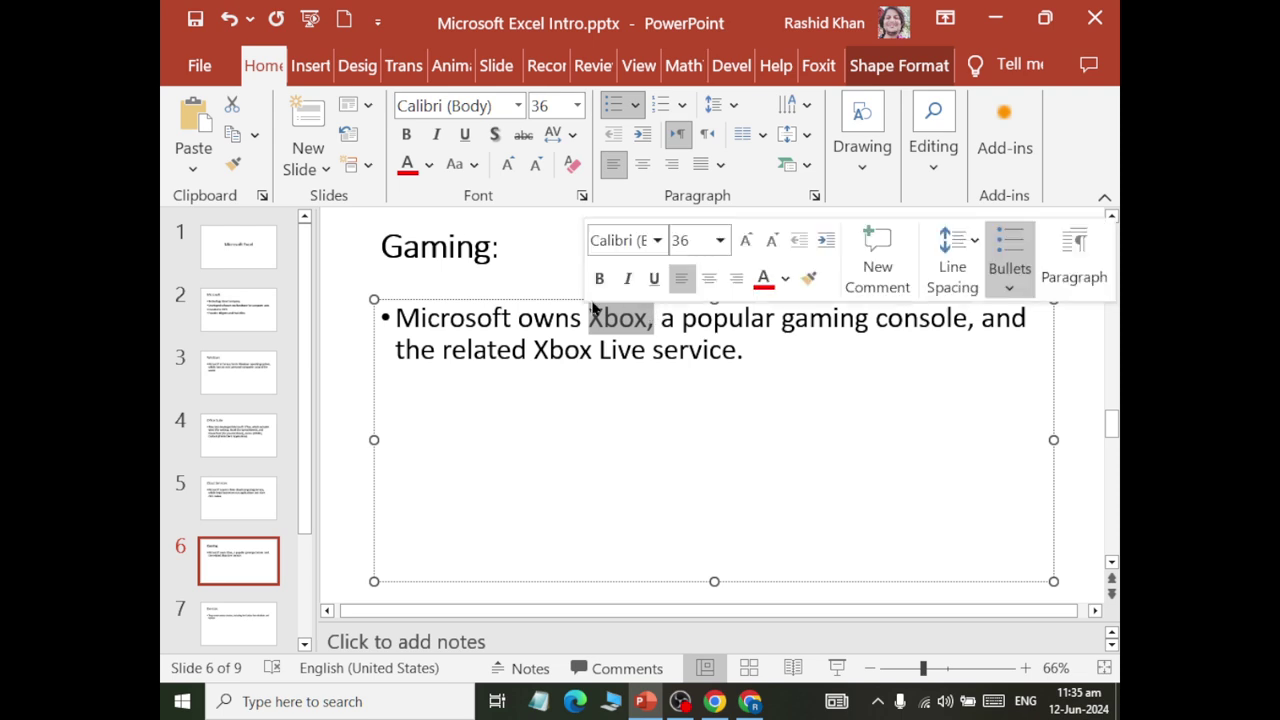
{"action": "left_click", "coordinate": [611, 389]}
{"action": "left_click_drag", "start_coordinate": [770, 355], "coordinate": [365, 363]}
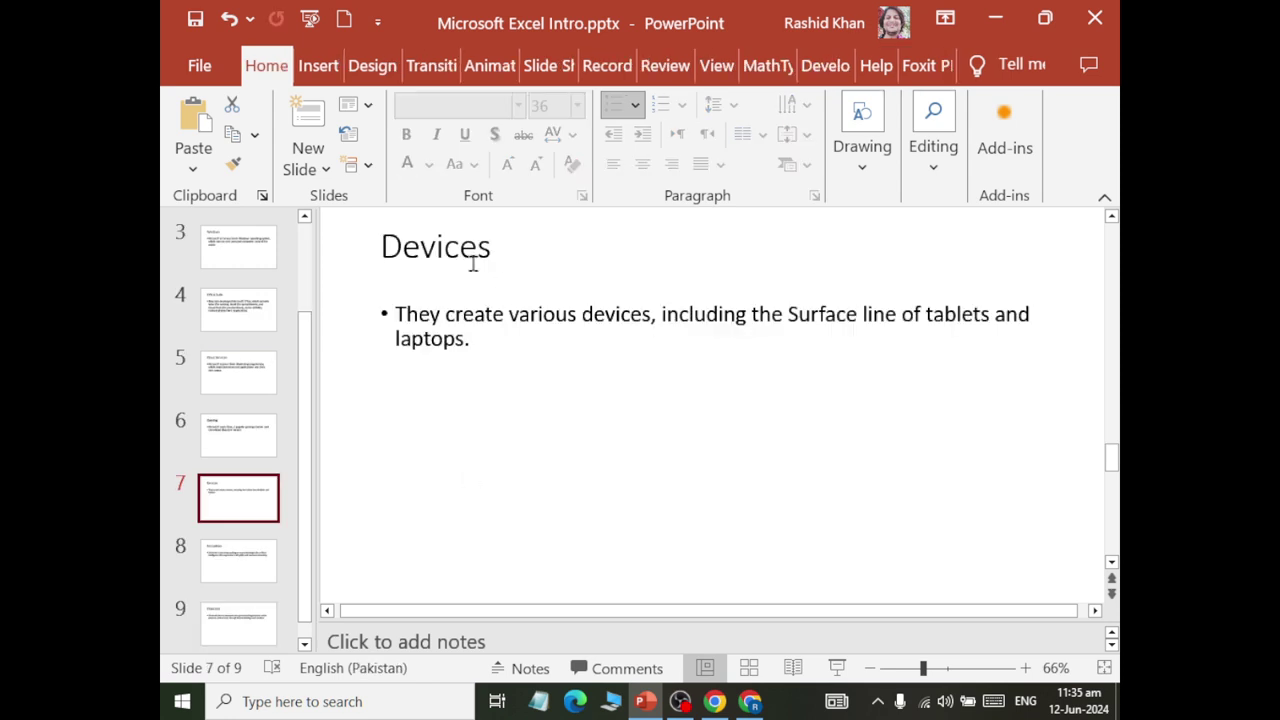
- Set the Devices slide's body text to 36 pt, then go to the Innovation slide
{"action": "double_click", "coordinate": [423, 240]}
{"action": "triple_click", "coordinate": [450, 342]}
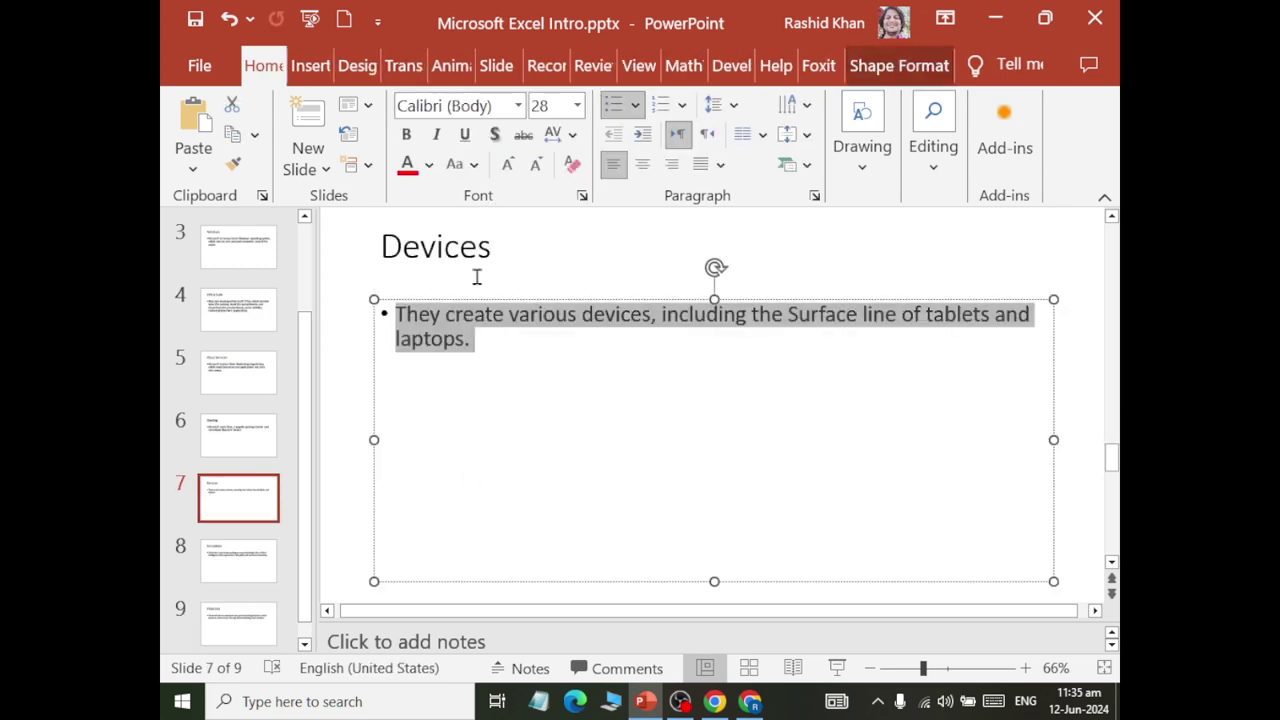
{"action": "left_click", "coordinate": [577, 105]}
{"action": "left_click", "coordinate": [543, 461]}
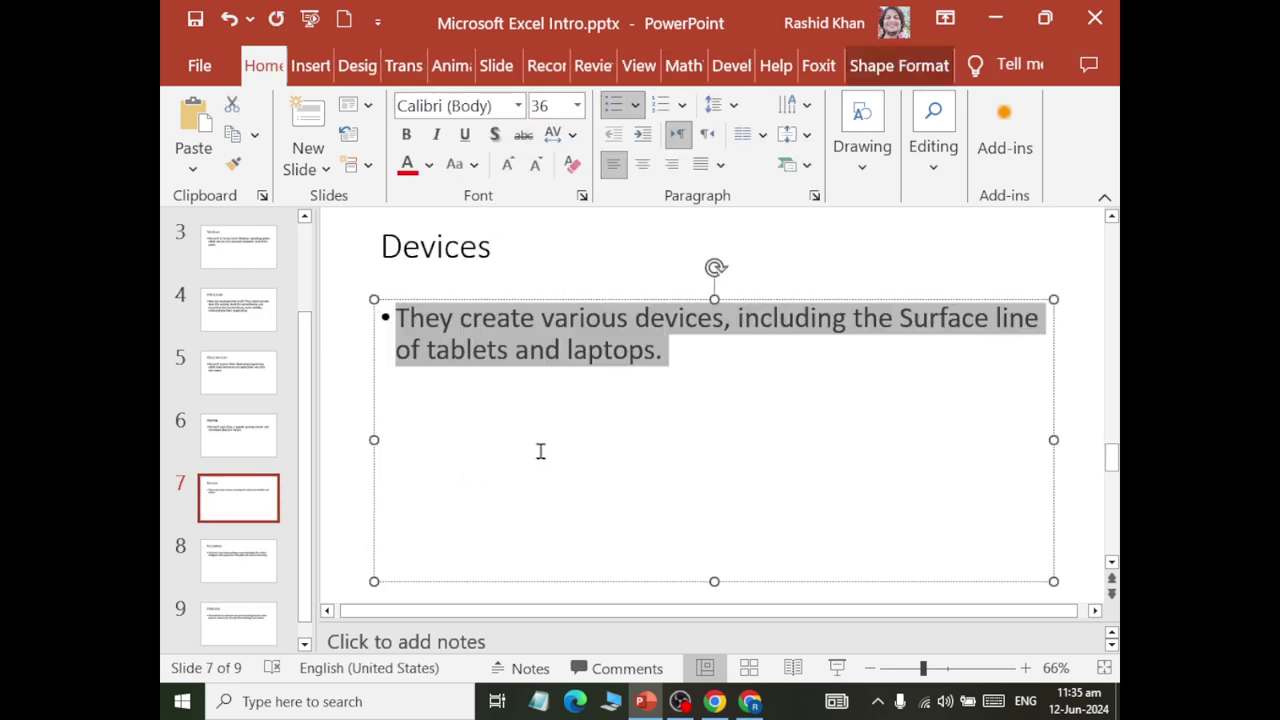
{"action": "left_click", "coordinate": [514, 329]}
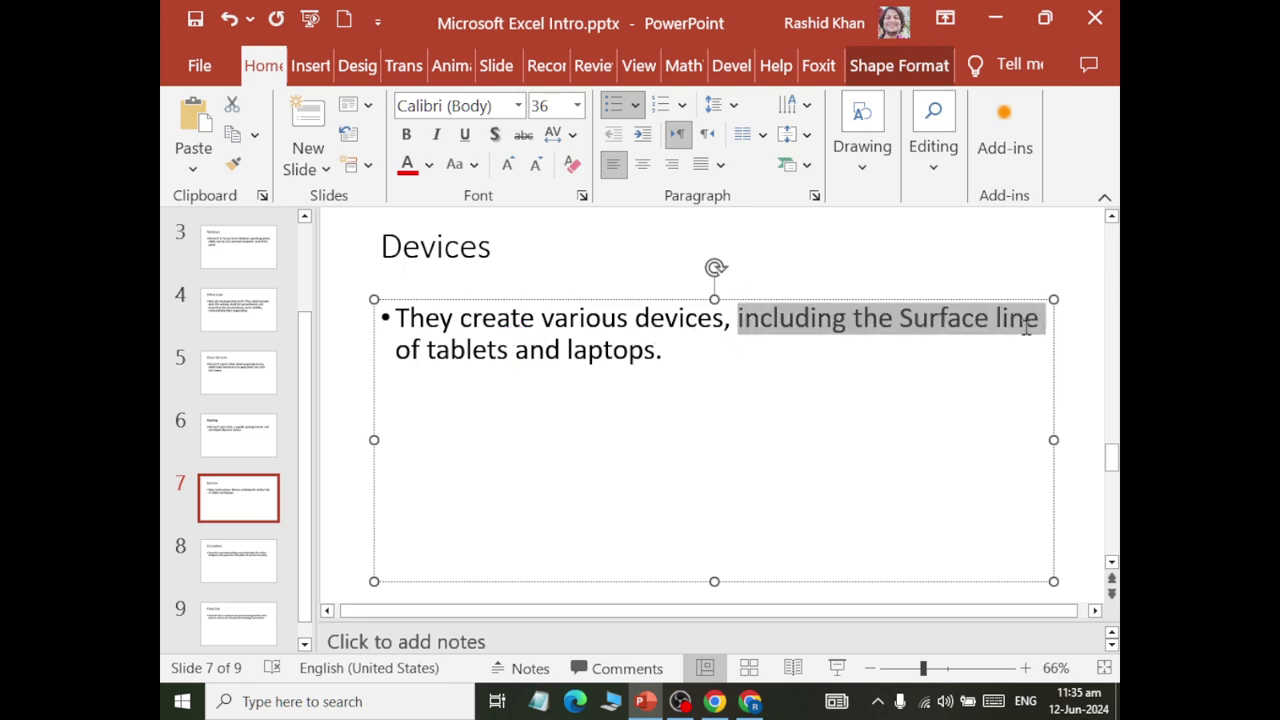
{"action": "left_click_drag", "start_coordinate": [858, 330], "coordinate": [692, 370]}
{"action": "left_click", "coordinate": [696, 364]}
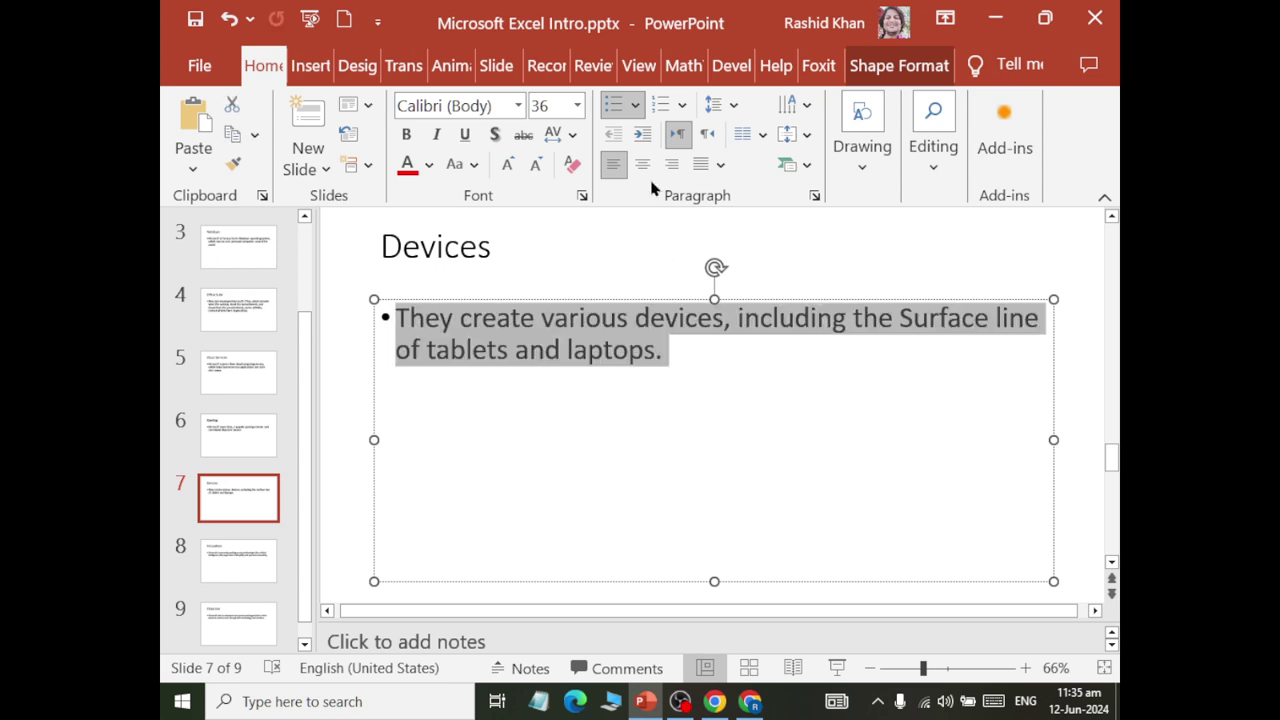
{"action": "left_click", "coordinate": [243, 565]}
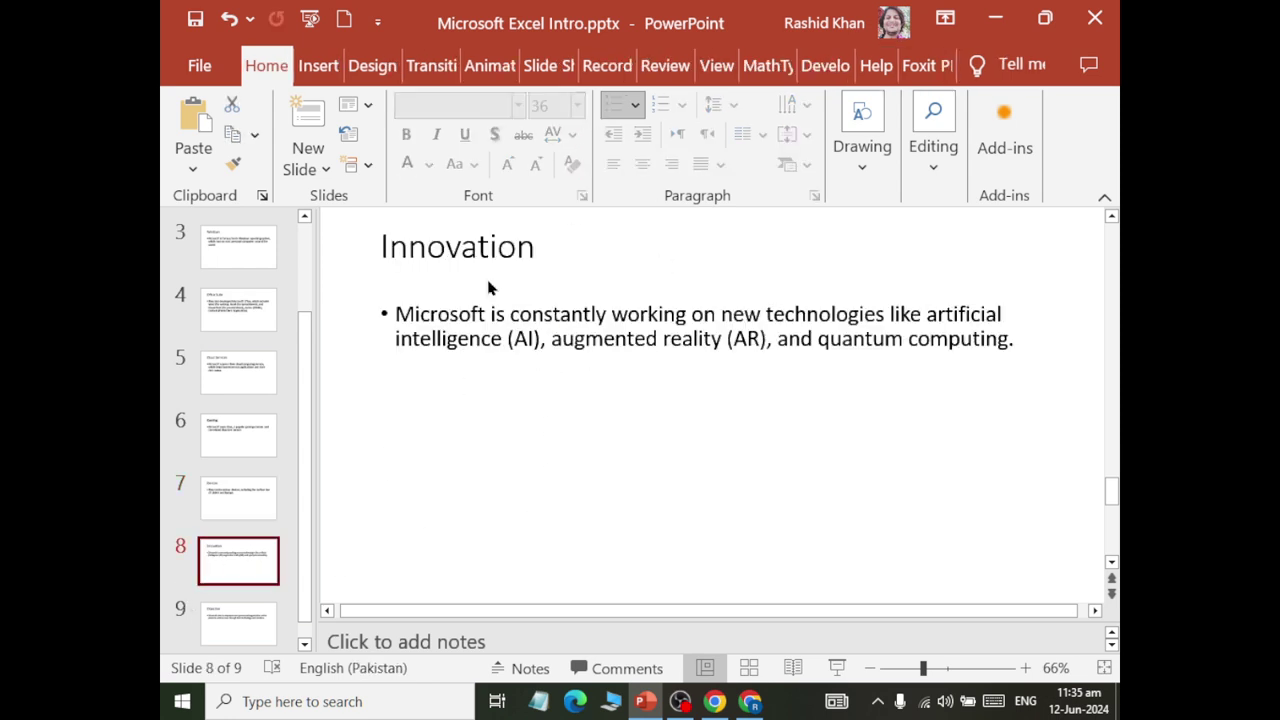
- Set the Innovation slide's body text to 36 pt
{"action": "left_click", "coordinate": [486, 236]}
{"action": "double_click", "coordinate": [505, 250]}
{"action": "key", "text": "ctrl+Return"}
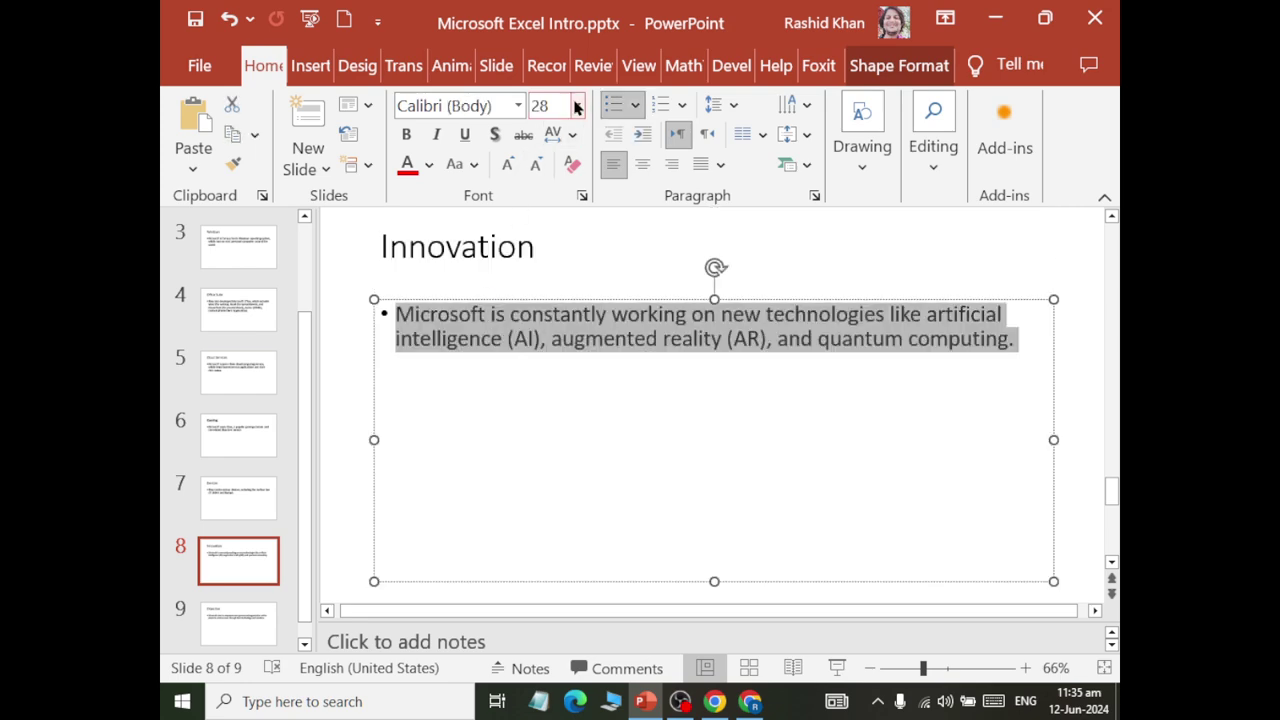
{"action": "left_click", "coordinate": [577, 105]}
{"action": "left_click", "coordinate": [545, 461]}
{"action": "left_click", "coordinate": [468, 336]}
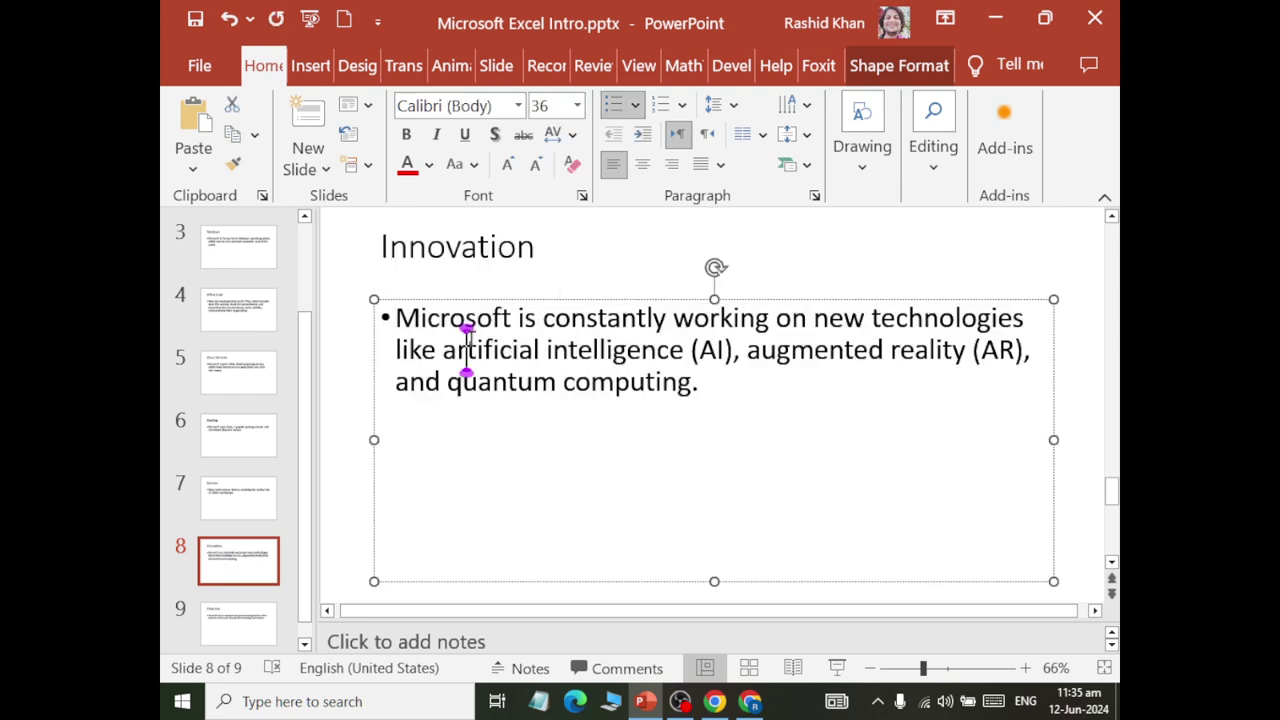
- Review the AI, augmented reality (AR) and quantum computing phrases, then switch to Chrome
{"action": "left_click_drag", "start_coordinate": [543, 318], "coordinate": [1022, 322]}
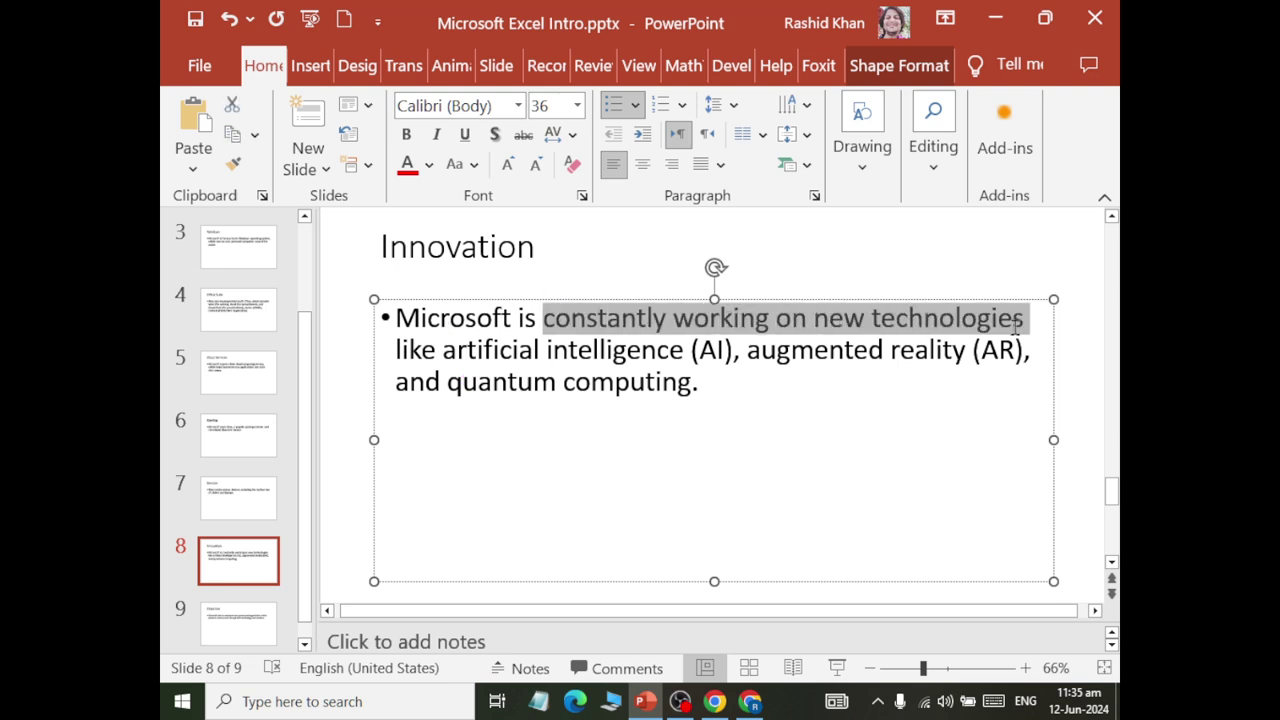
{"action": "mouse_move", "coordinate": [442, 350]}
{"action": "left_mouse_down"}
{"action": "mouse_move", "coordinate": [986, 368]}
{"action": "mouse_move", "coordinate": [958, 368]}
{"action": "left_mouse_up"}
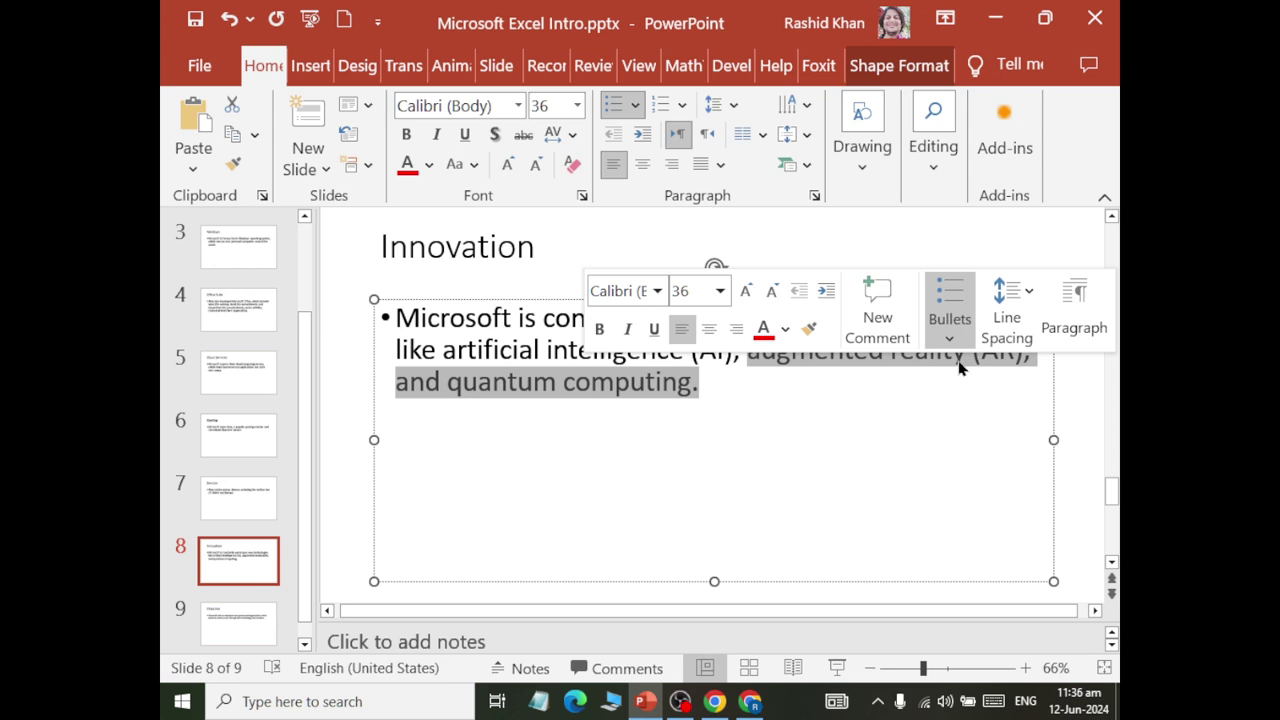
{"action": "left_click", "coordinate": [877, 371]}
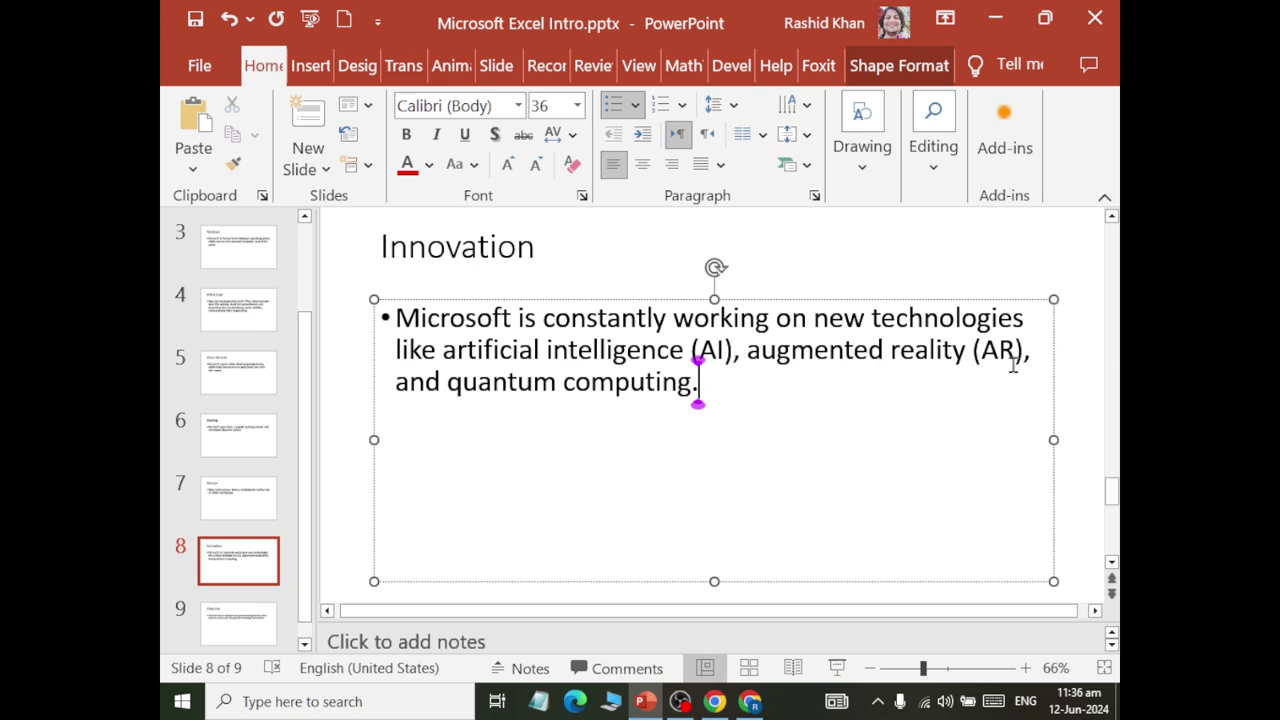
{"action": "left_click_drag", "start_coordinate": [1008, 345], "coordinate": [816, 343]}
{"action": "left_click_drag", "start_coordinate": [448, 382], "coordinate": [731, 414]}
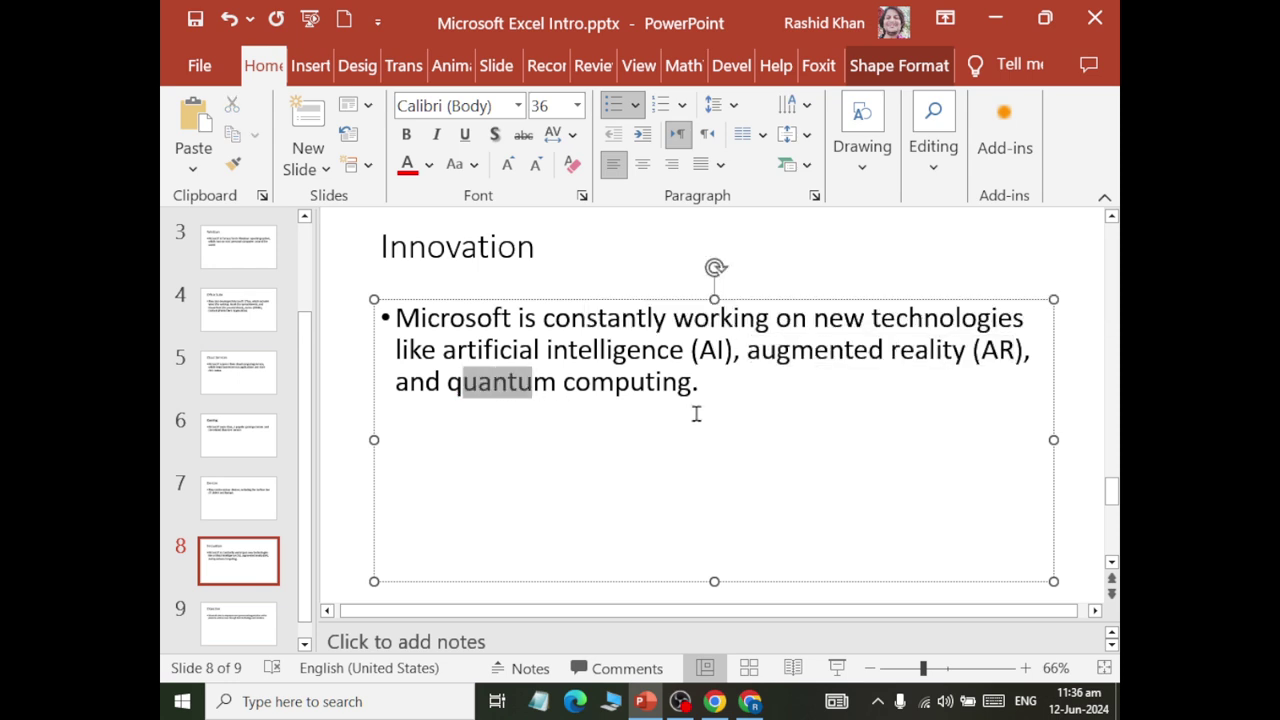
{"action": "left_click", "coordinate": [457, 350]}
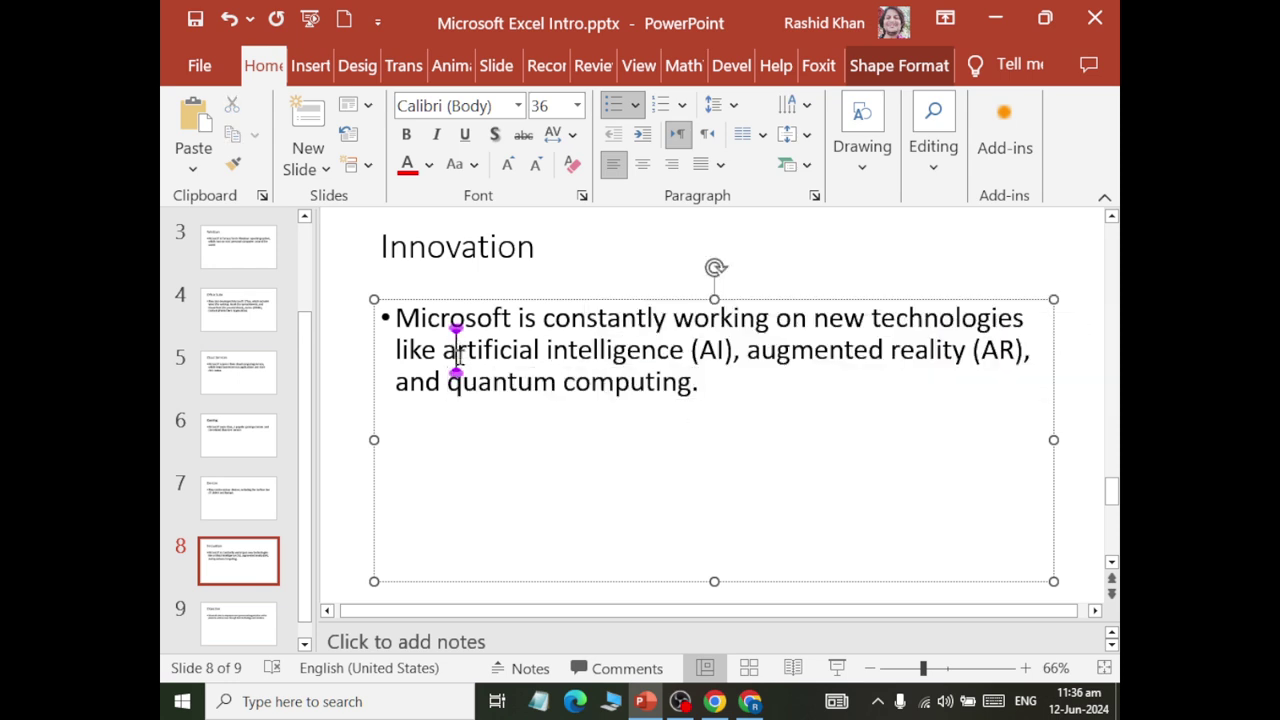
{"action": "left_click", "coordinate": [740, 350]}
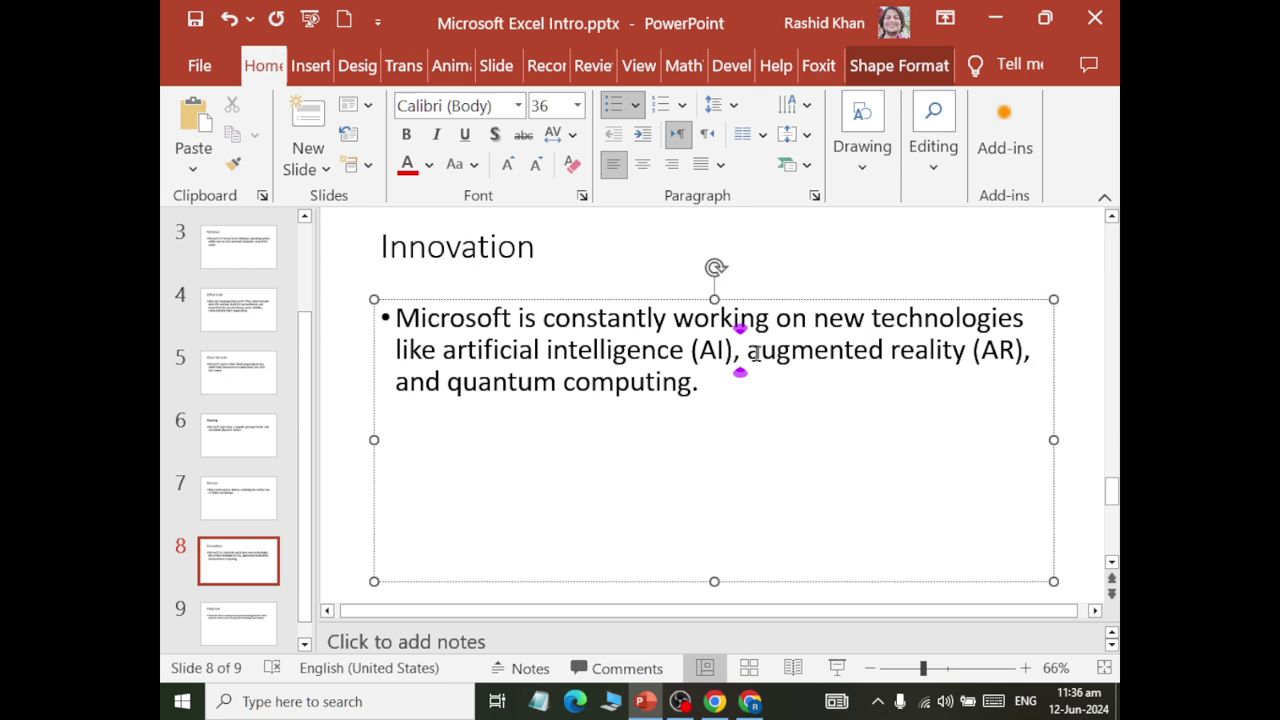
{"action": "double_click", "coordinate": [556, 350]}
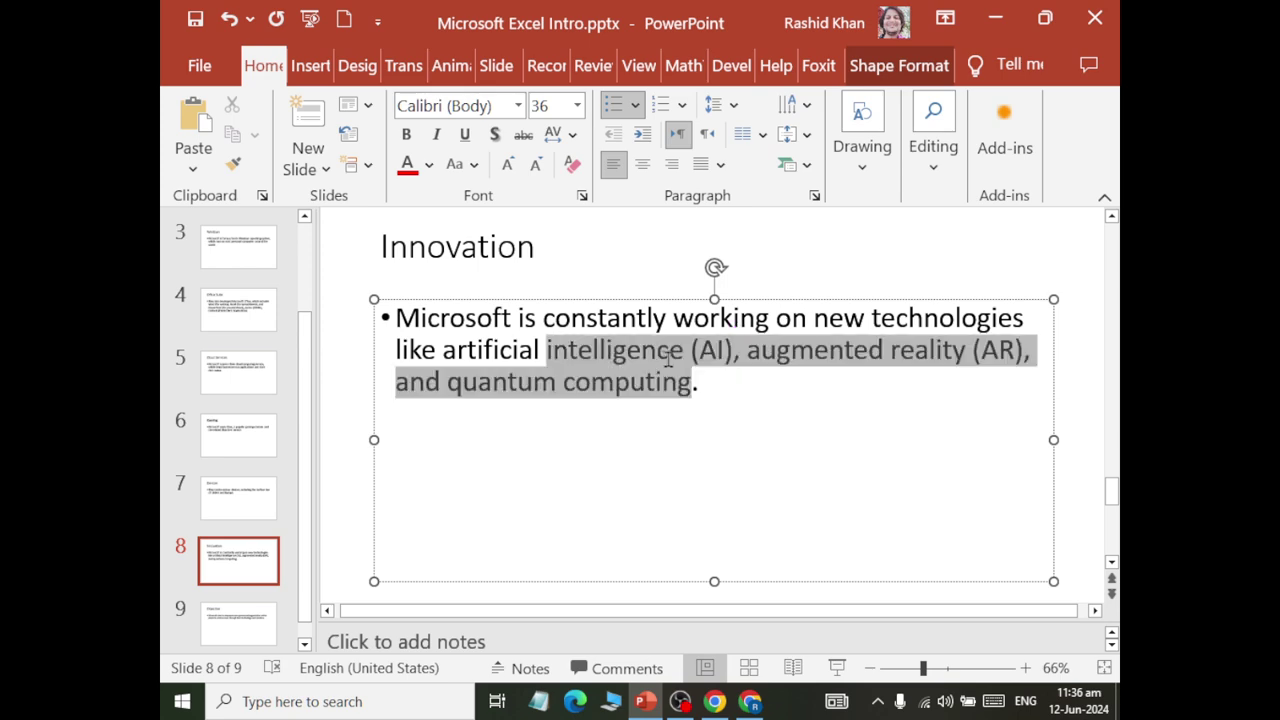
{"action": "left_click", "coordinate": [757, 370]}
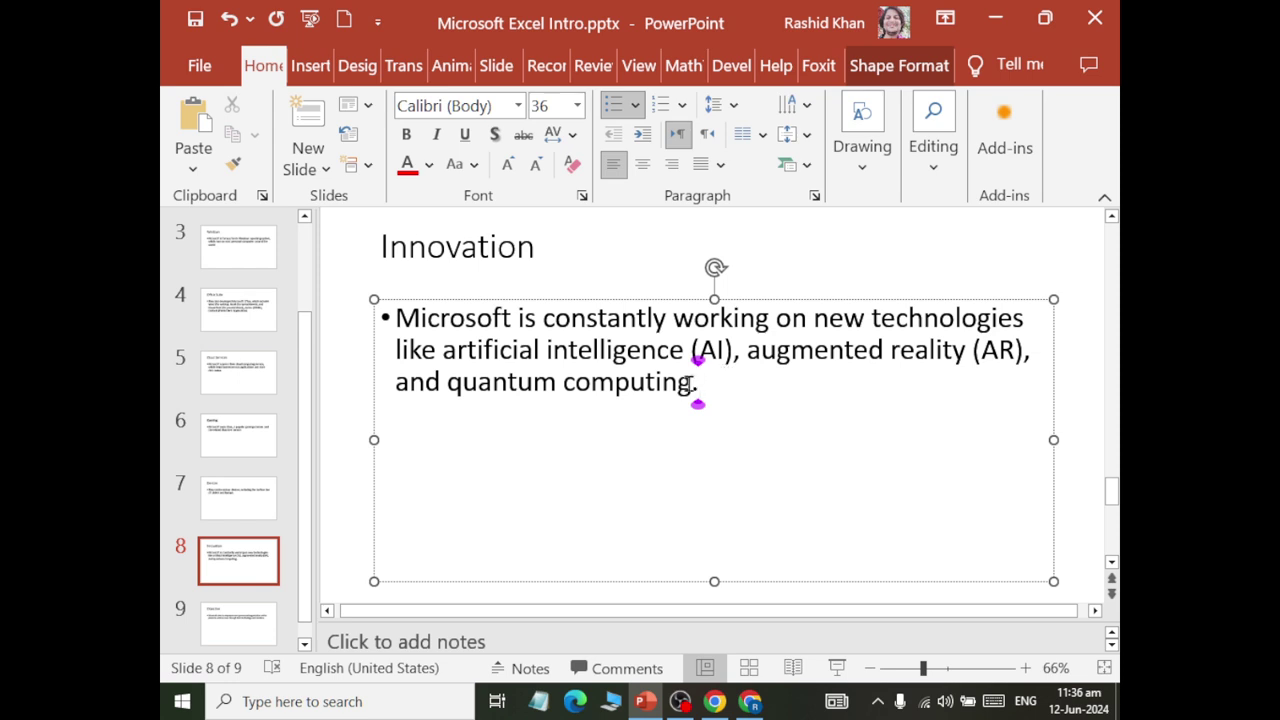
{"action": "left_click_drag", "start_coordinate": [748, 350], "coordinate": [1030, 362]}
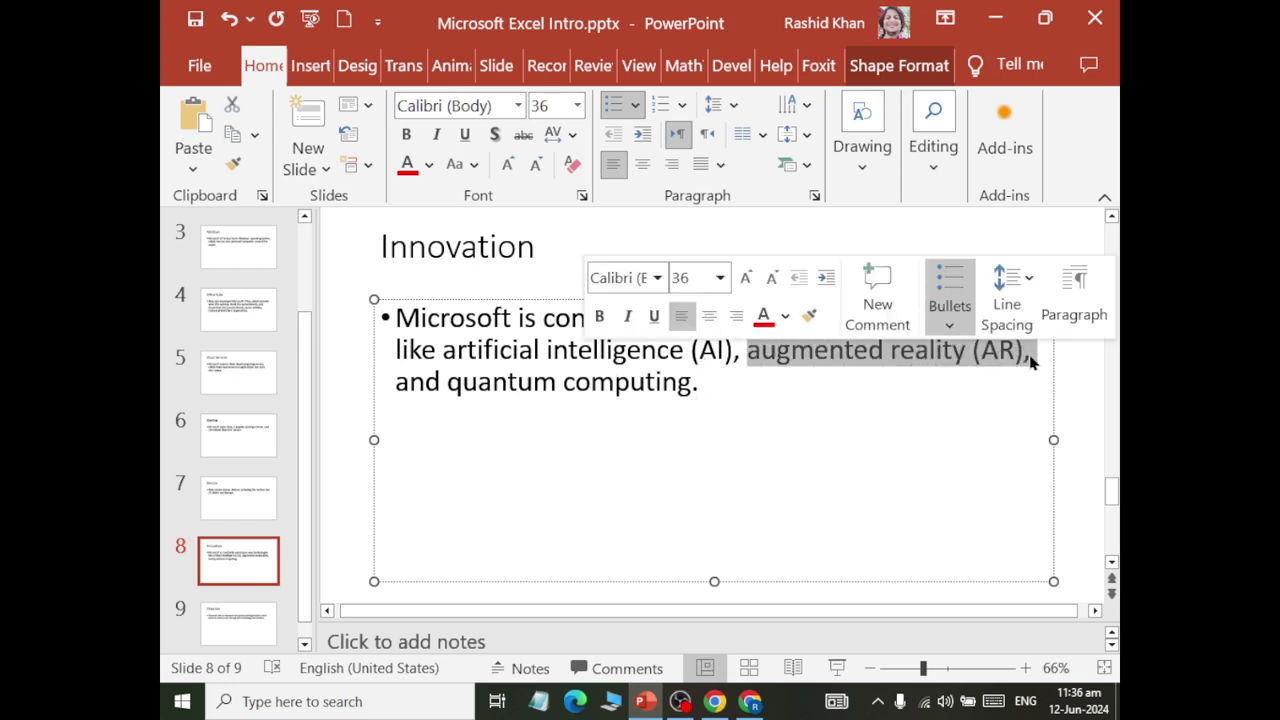
{"action": "key", "text": "alt+Tab"}
{"action": "key", "text": "alt+Tab"}
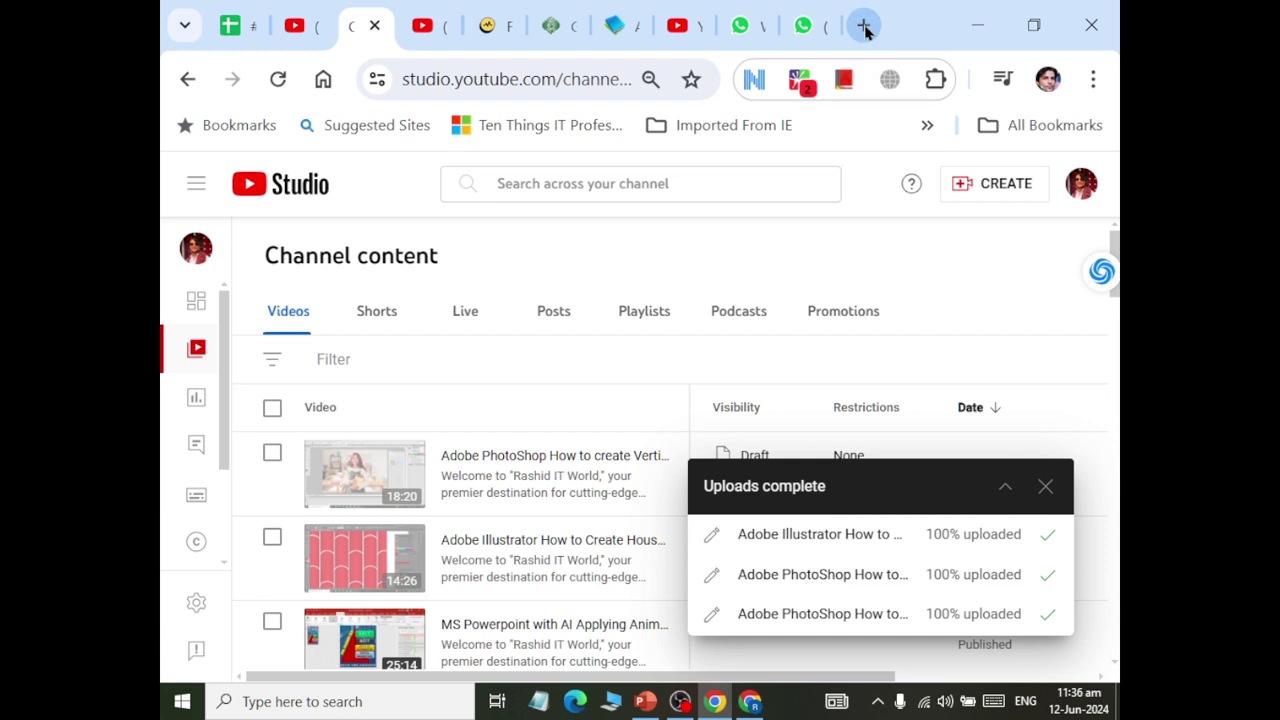
- Search Google in a new tab for 'augmented reality (AR),'
{"action": "left_click", "coordinate": [863, 26]}
{"action": "type", "text": "google.com"}
{"action": "key", "text": "Return"}
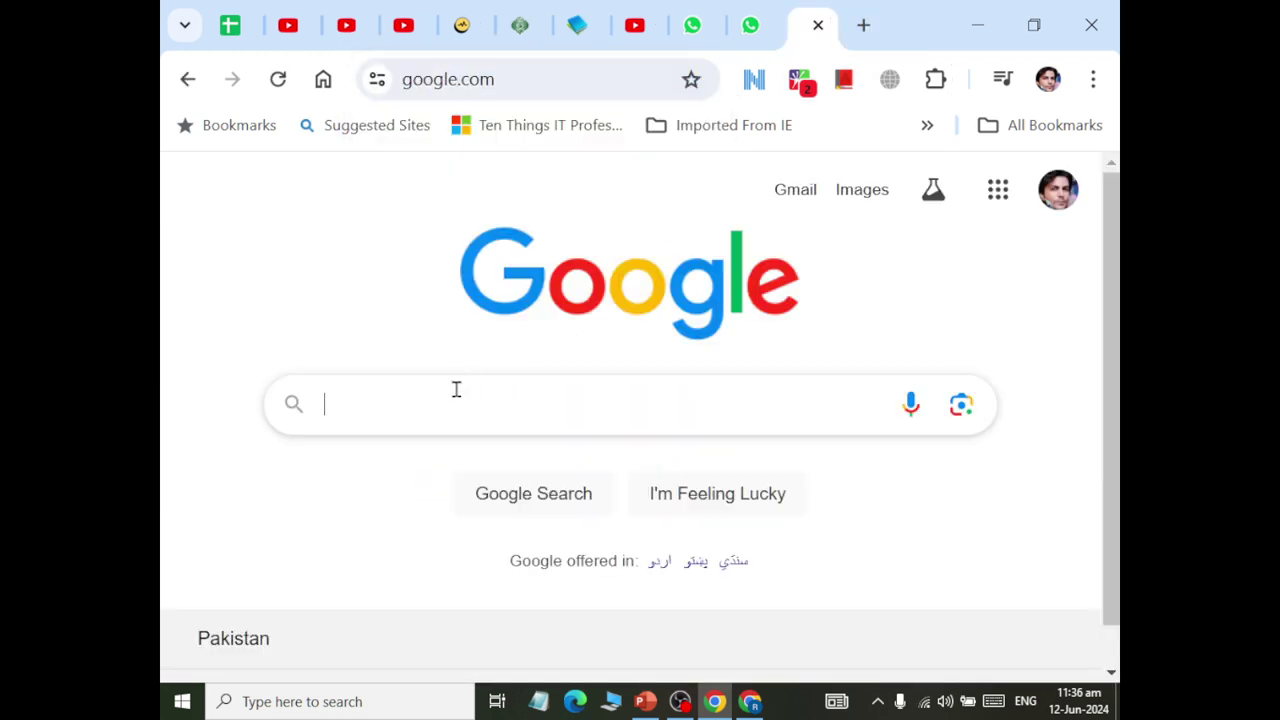
{"action": "type", "text": "augmented reality (AR),"}
{"action": "key", "text": "Return"}
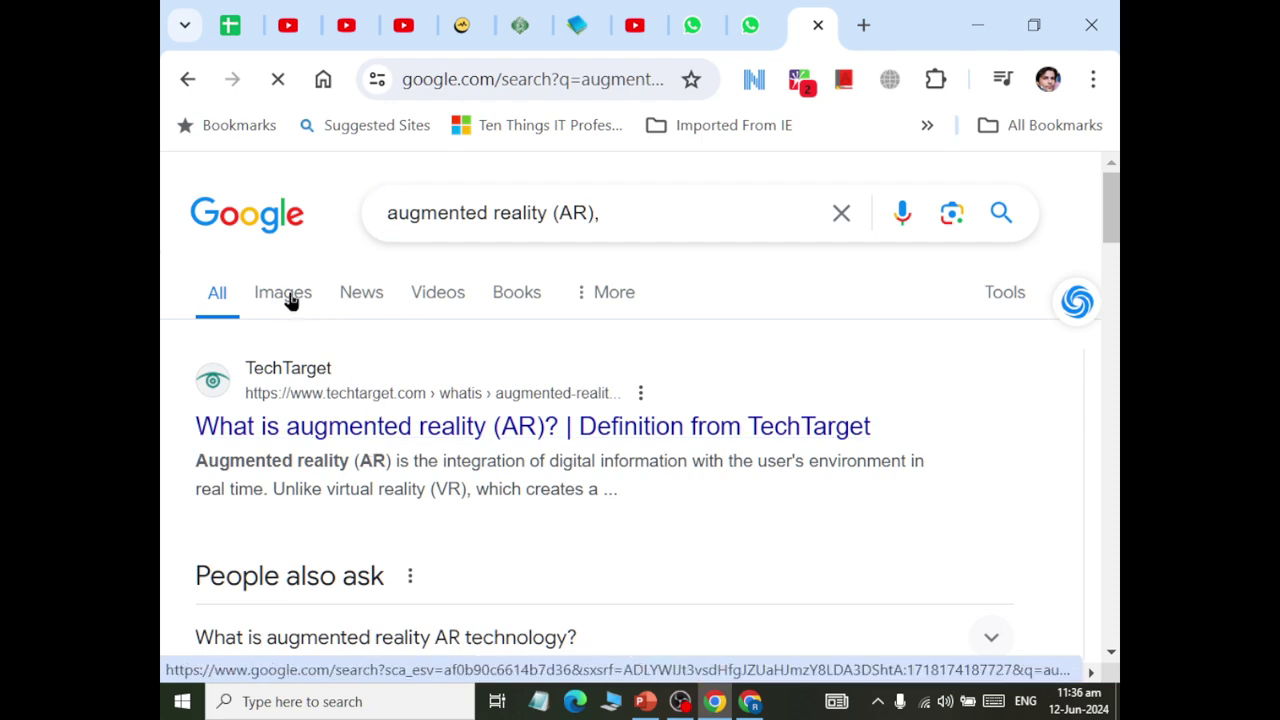
{"action": "scroll", "coordinate": [291, 301], "scroll_direction": "down", "scroll_amount": 3}
{"action": "scroll", "coordinate": [303, 309], "scroll_direction": "down", "scroll_amount": 1}
{"action": "scroll", "coordinate": [303, 309], "scroll_direction": "down", "scroll_amount": 4}
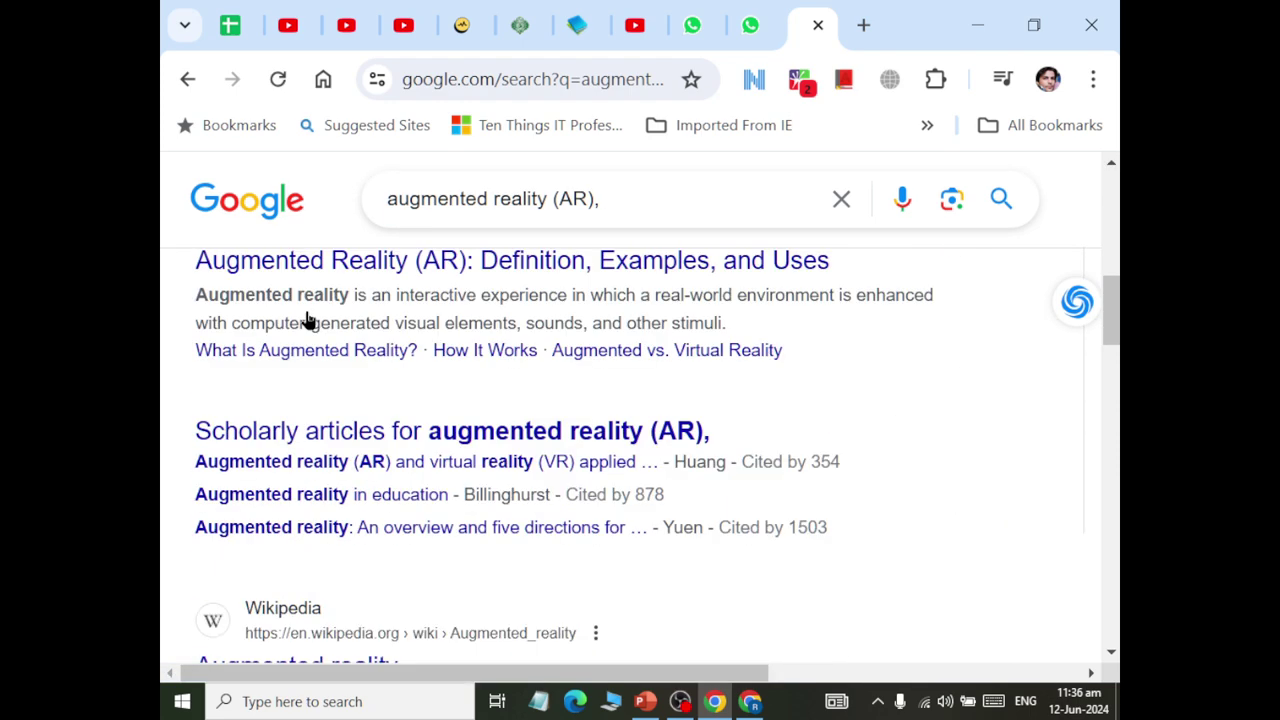
{"action": "scroll", "coordinate": [306, 320], "scroll_direction": "up", "scroll_amount": 1}
{"action": "scroll", "coordinate": [306, 316], "scroll_direction": "up", "scroll_amount": 7}
- Browse the image results, then return to PowerPoint
{"action": "left_click", "coordinate": [289, 293]}
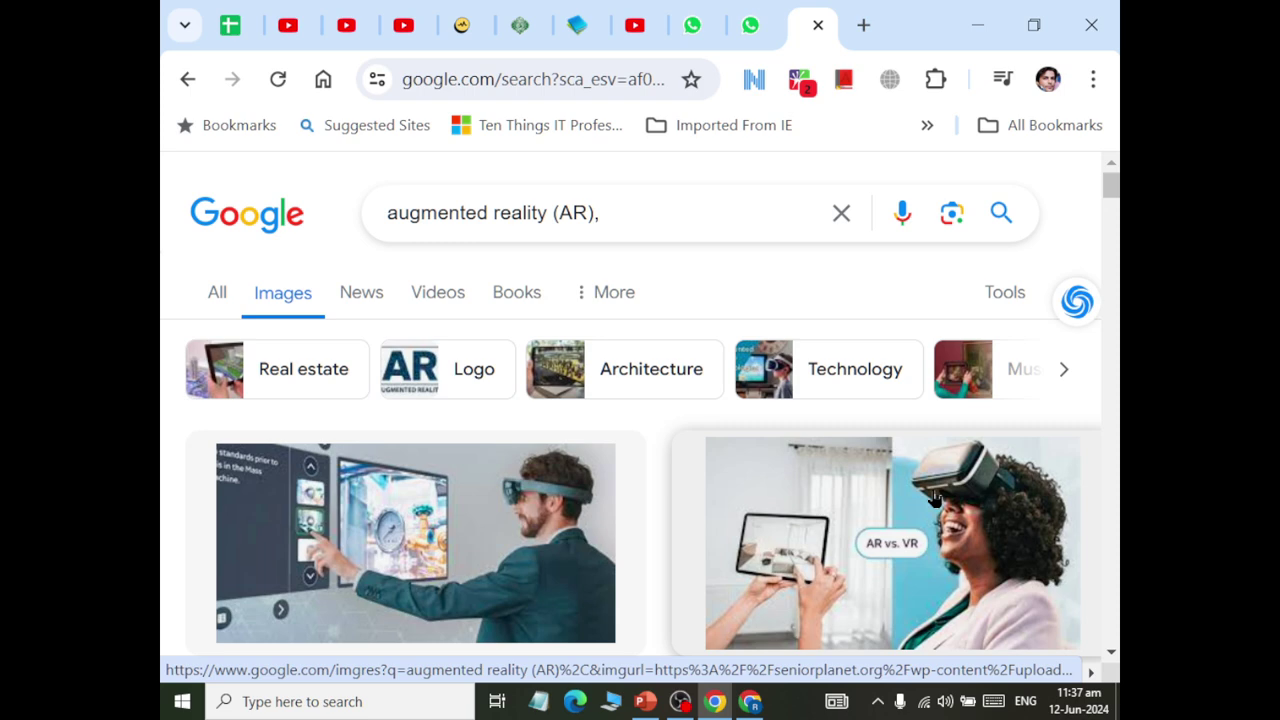
{"action": "scroll", "coordinate": [563, 520], "scroll_direction": "down", "scroll_amount": 2}
{"action": "scroll", "coordinate": [563, 518], "scroll_direction": "down", "scroll_amount": 2}
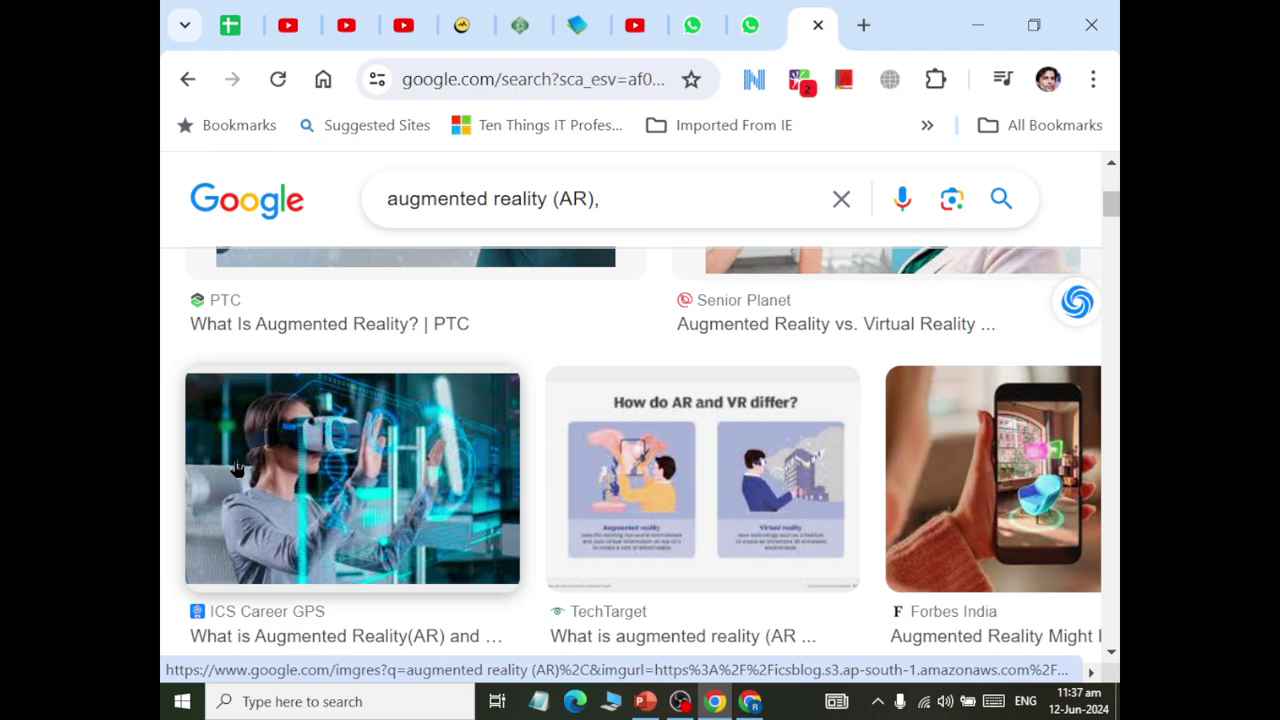
{"action": "scroll", "coordinate": [600, 400], "scroll_direction": "down", "scroll_amount": 1}
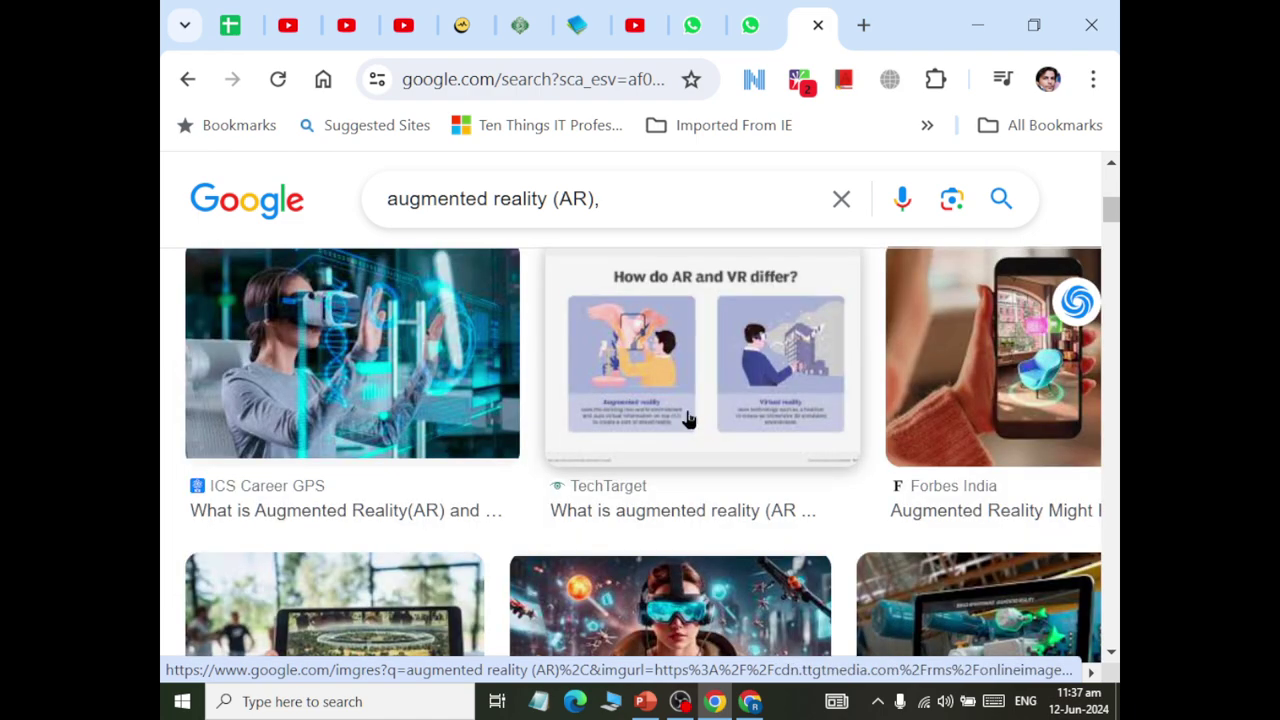
{"action": "scroll", "coordinate": [688, 418], "scroll_direction": "down", "scroll_amount": 1}
{"action": "scroll", "coordinate": [688, 420], "scroll_direction": "up", "scroll_amount": 3}
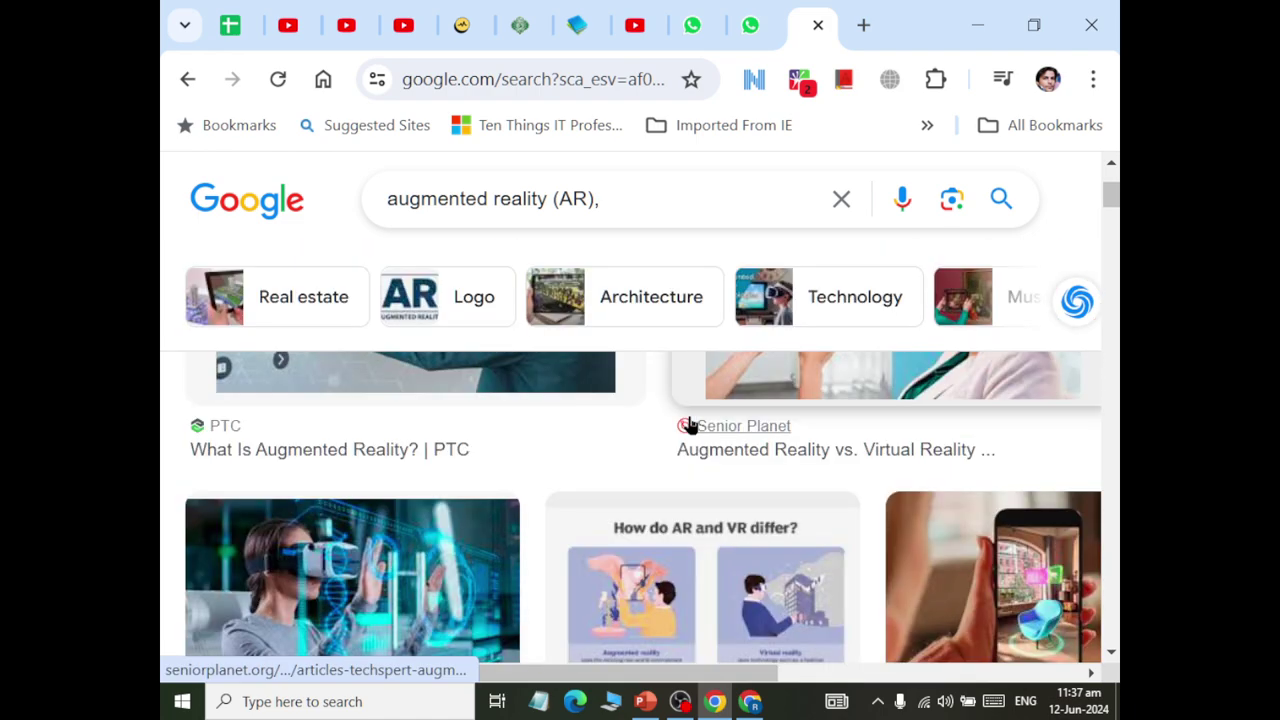
{"action": "scroll", "coordinate": [688, 425], "scroll_direction": "down", "scroll_amount": 1}
{"action": "scroll", "coordinate": [688, 425], "scroll_direction": "down", "scroll_amount": 3}
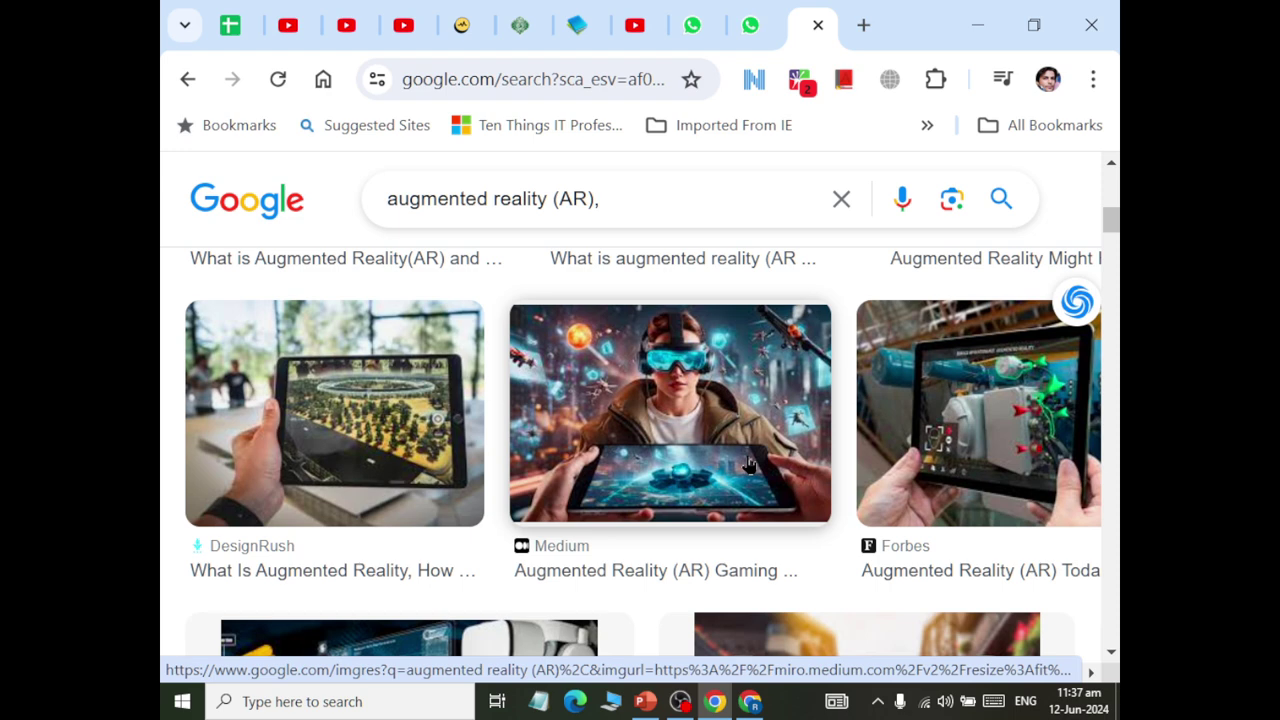
{"action": "key", "text": "alt+Tab"}
- Set the Objective slide's body text to 36 pt
{"action": "left_click", "coordinate": [276, 625]}
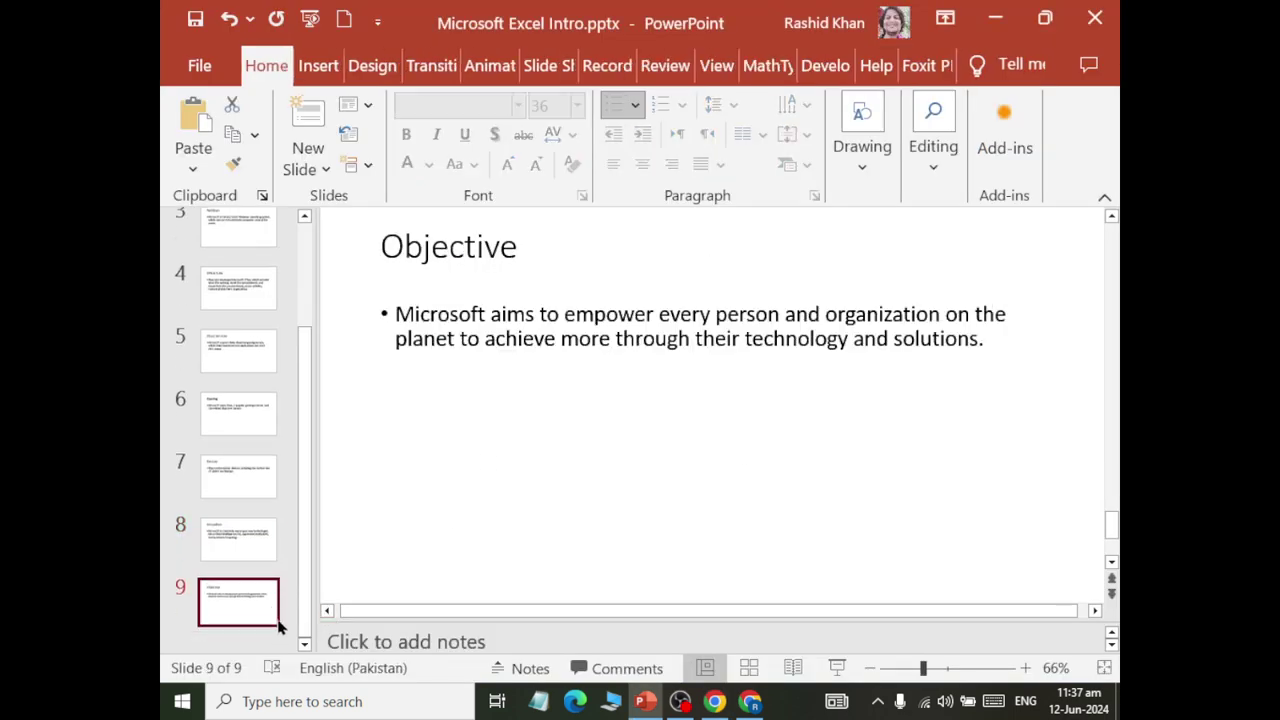
{"action": "left_click", "coordinate": [478, 248]}
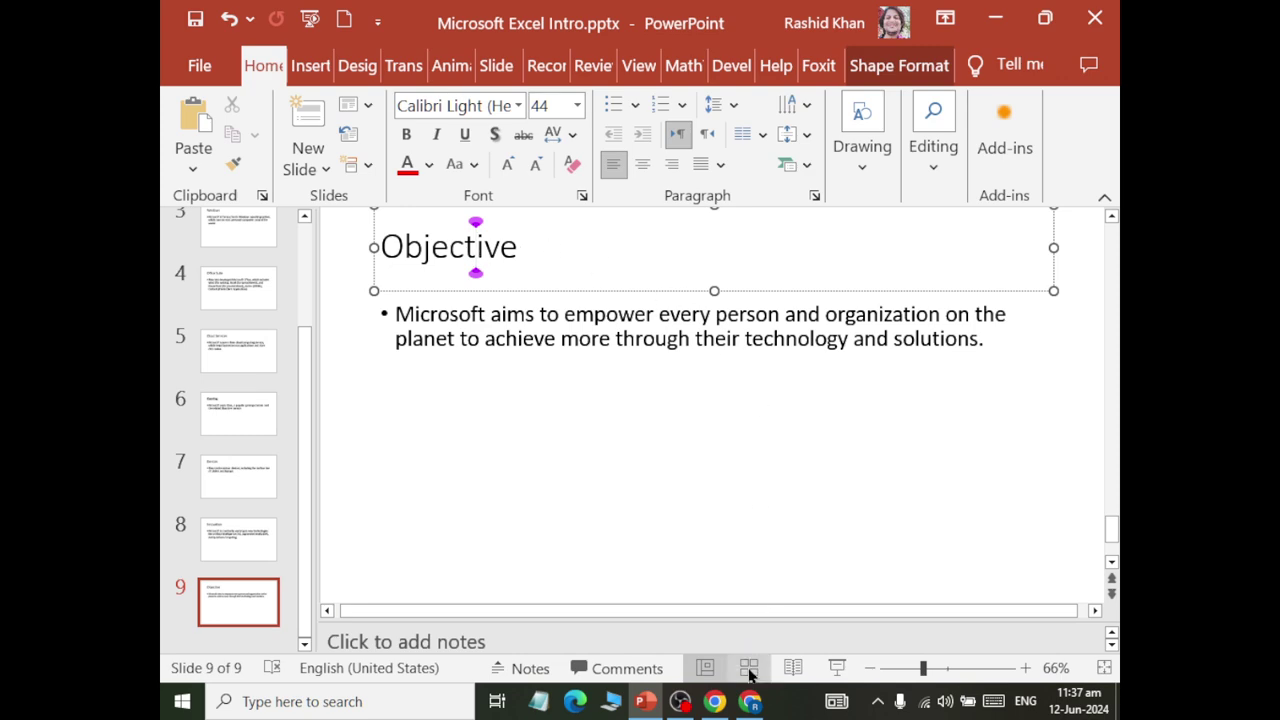
{"action": "key", "text": "alt"}
{"action": "left_click", "coordinate": [257, 545]}
{"action": "left_click", "coordinate": [246, 477]}
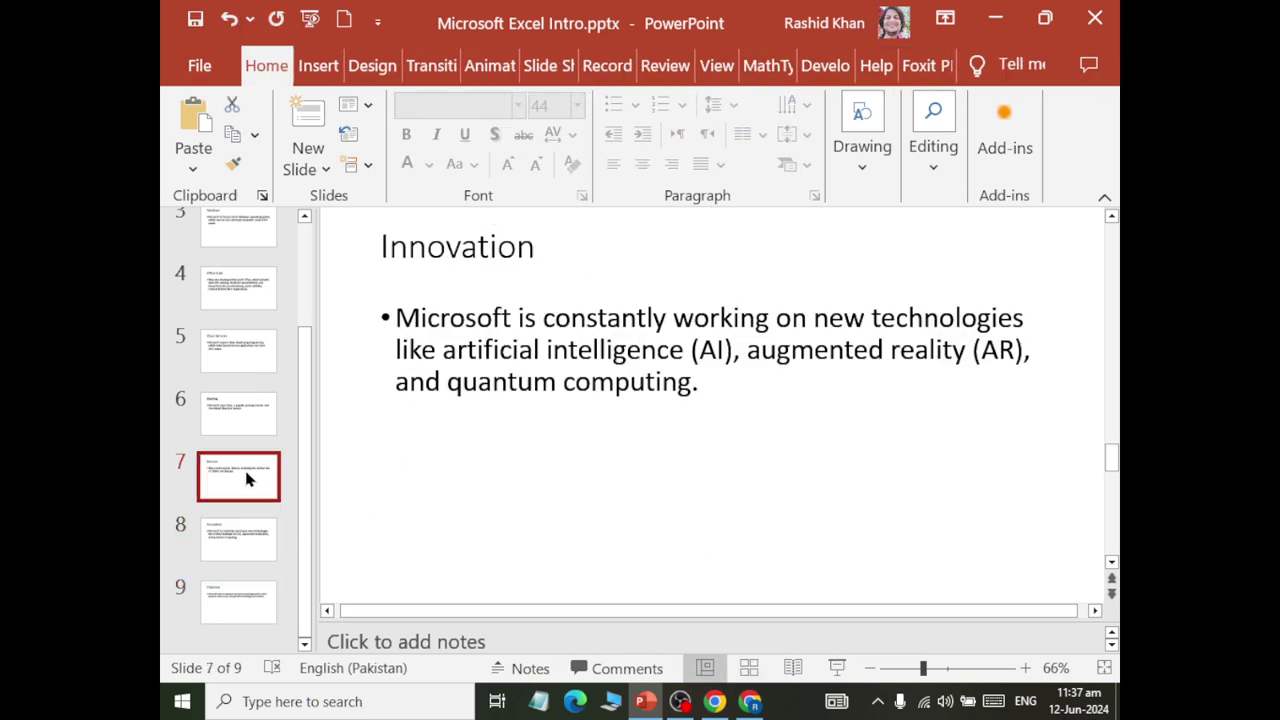
{"action": "left_click", "coordinate": [240, 605]}
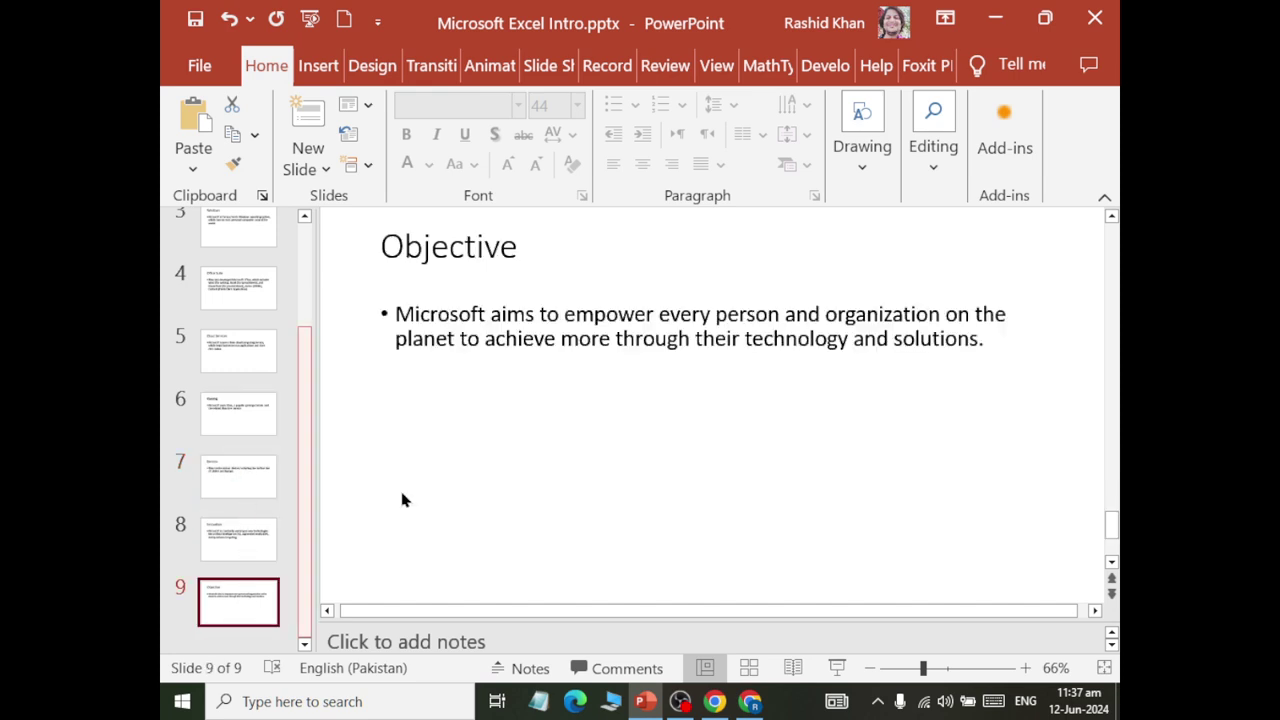
{"action": "left_click", "coordinate": [466, 314]}
{"action": "key", "text": "ctrl+a"}
{"action": "left_click", "coordinate": [577, 105]}
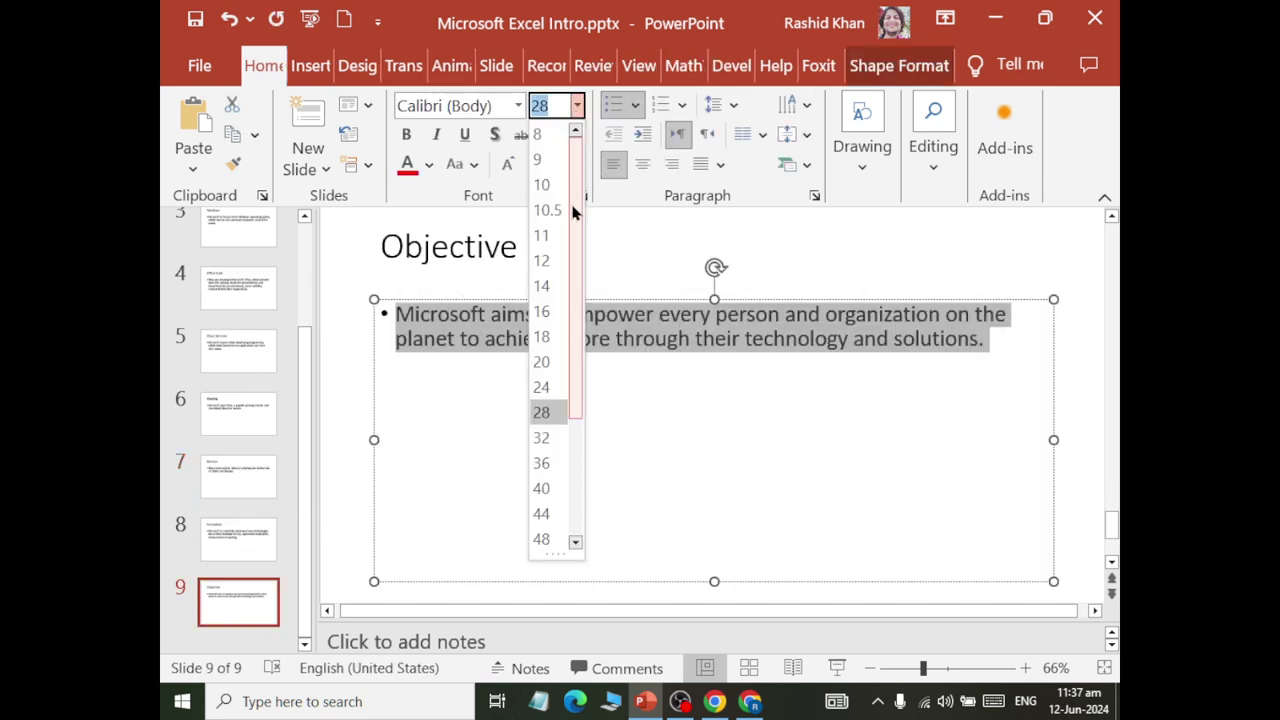
{"action": "left_click", "coordinate": [543, 461]}
- Review the objective's phrases and earlier slides, returning to slide 9
{"action": "left_click_drag", "start_coordinate": [580, 318], "coordinate": [940, 316]}
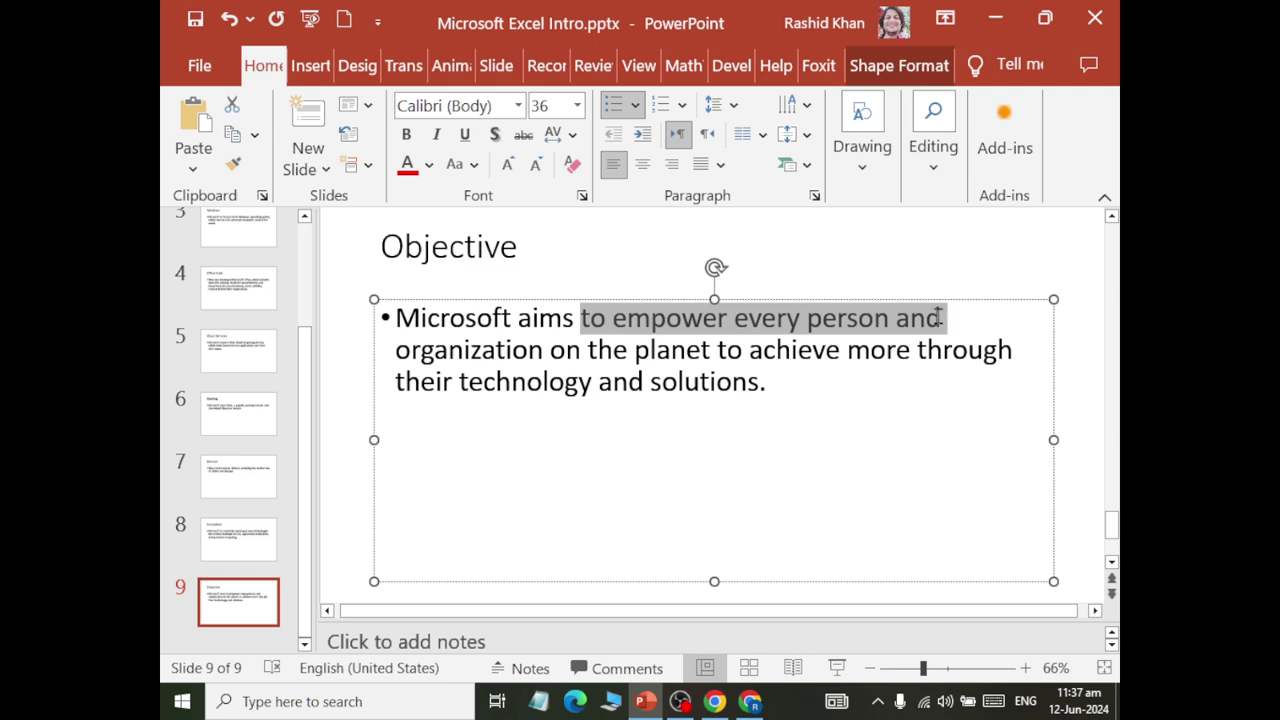
{"action": "left_click_drag", "start_coordinate": [430, 350], "coordinate": [1012, 350]}
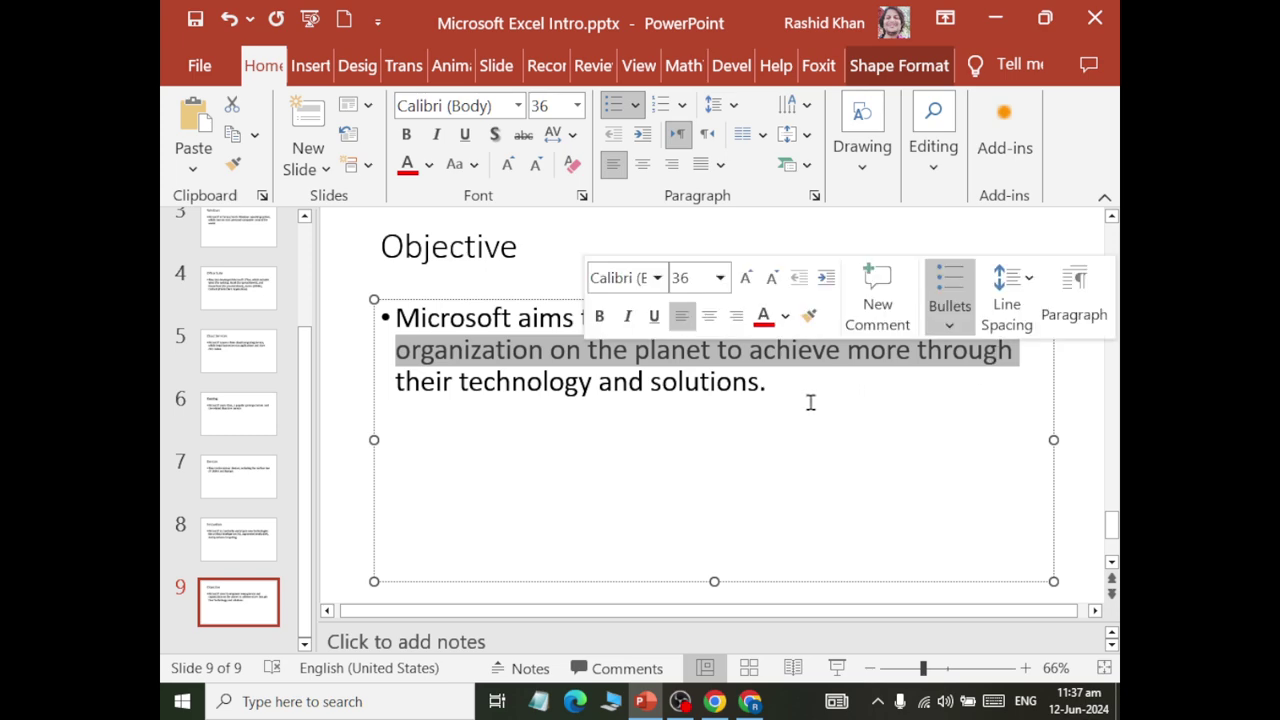
{"action": "left_click_drag", "start_coordinate": [808, 400], "coordinate": [462, 370]}
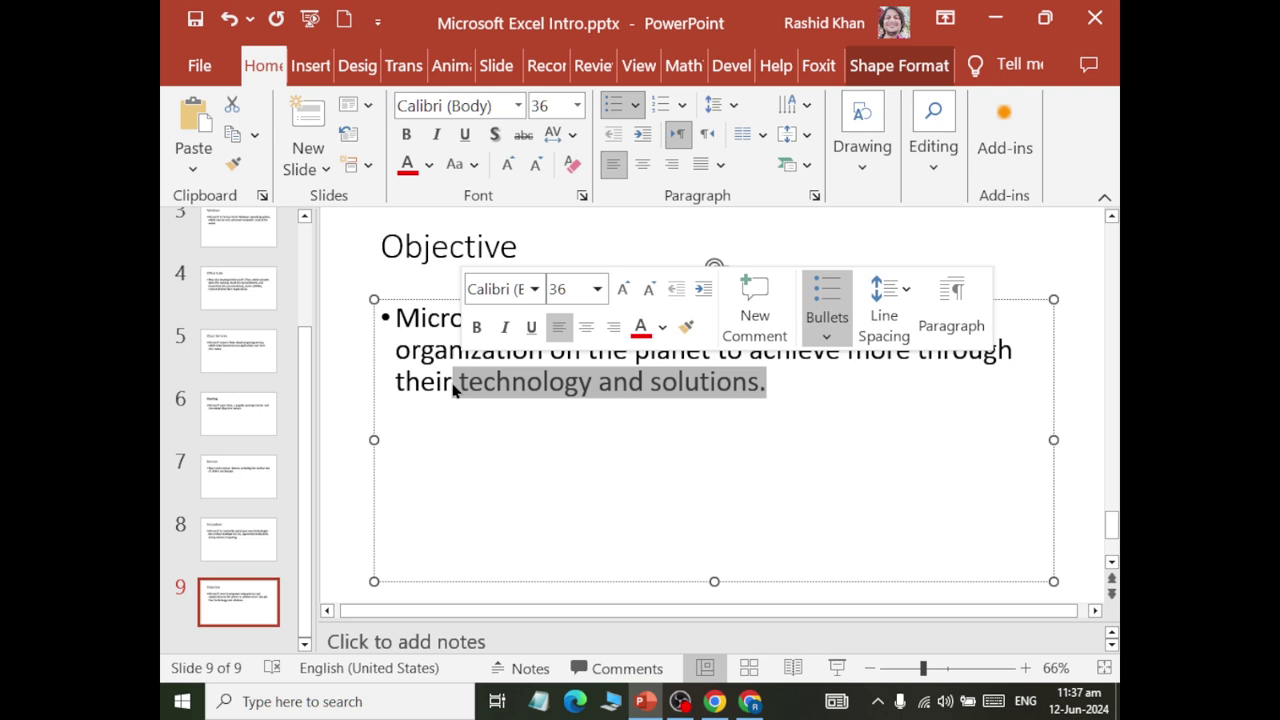
{"action": "scroll", "coordinate": [349, 423], "scroll_direction": "up", "scroll_amount": 1}
{"action": "scroll", "coordinate": [274, 260], "scroll_direction": "up", "scroll_amount": 3}
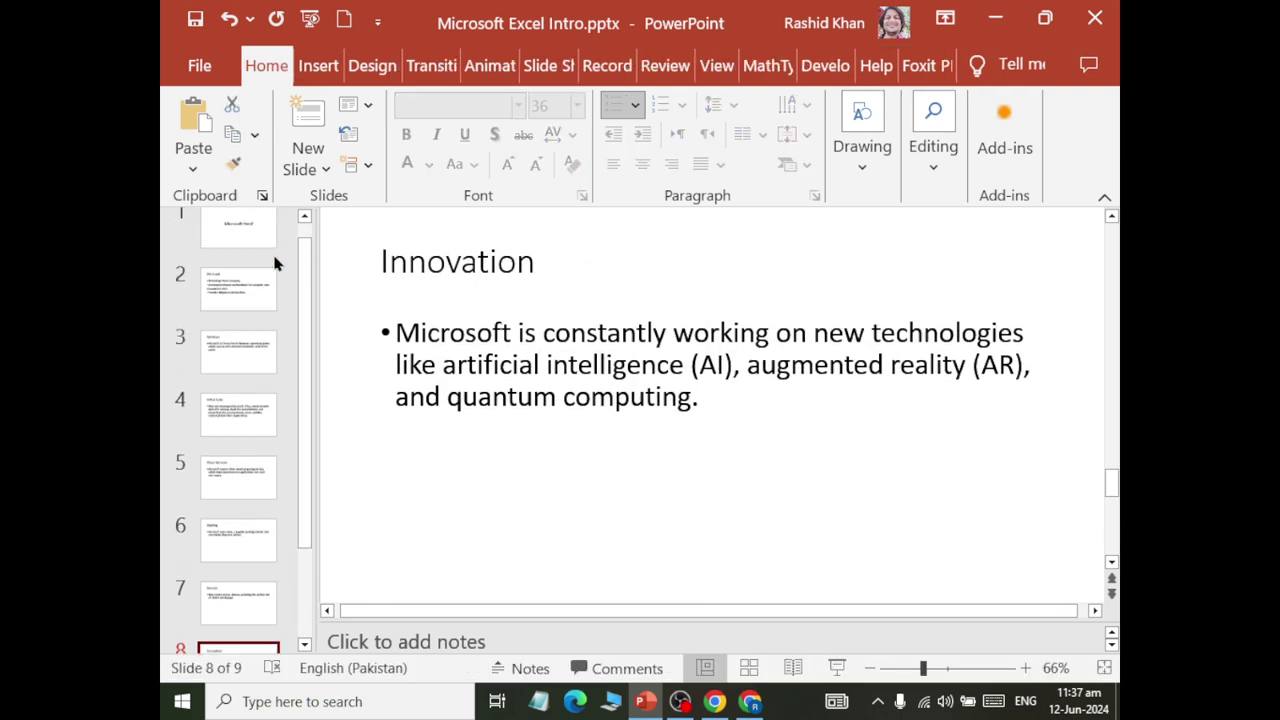
{"action": "left_click", "coordinate": [234, 251]}
{"action": "scroll", "coordinate": [226, 463], "scroll_direction": "down", "scroll_amount": 3}
{"action": "left_click", "coordinate": [232, 605]}
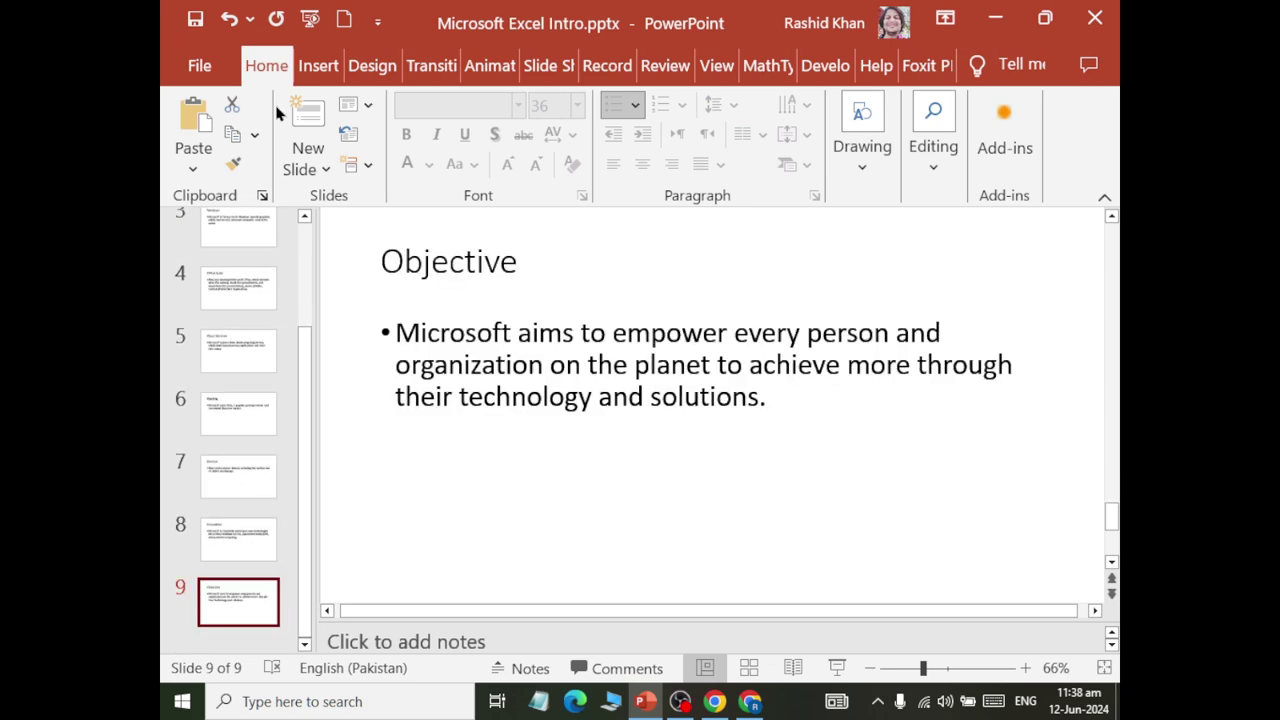
- Add a Title and Content slide titled 'Excel', then switch to ChatGPT
{"action": "left_click", "coordinate": [307, 166]}
{"action": "left_click", "coordinate": [567, 270]}
{"action": "left_click", "coordinate": [534, 251]}
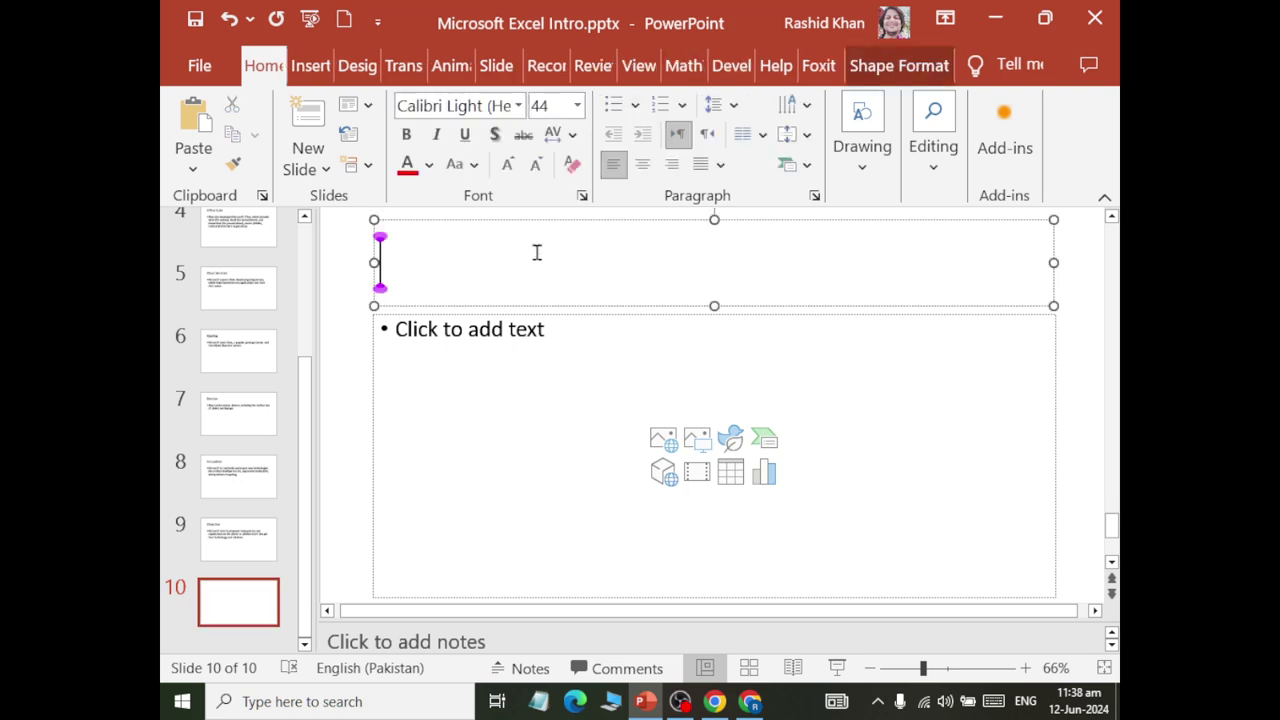
{"action": "type", "text": "Excel"}
{"action": "key", "text": "alt+Tab"}
{"action": "key", "text": "Tab"}
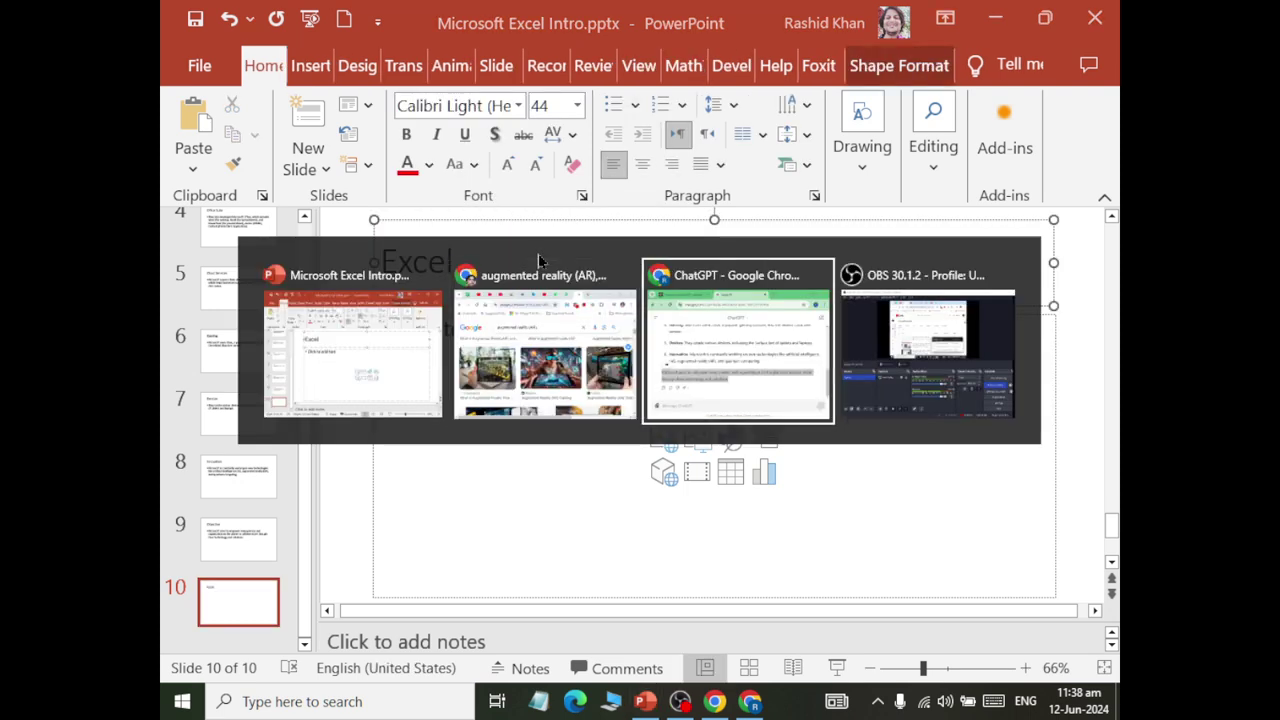
- Send ChatGPT the request 'Create Microsoft Excel intro iin easy words'
{"action": "left_click", "coordinate": [490, 625]}
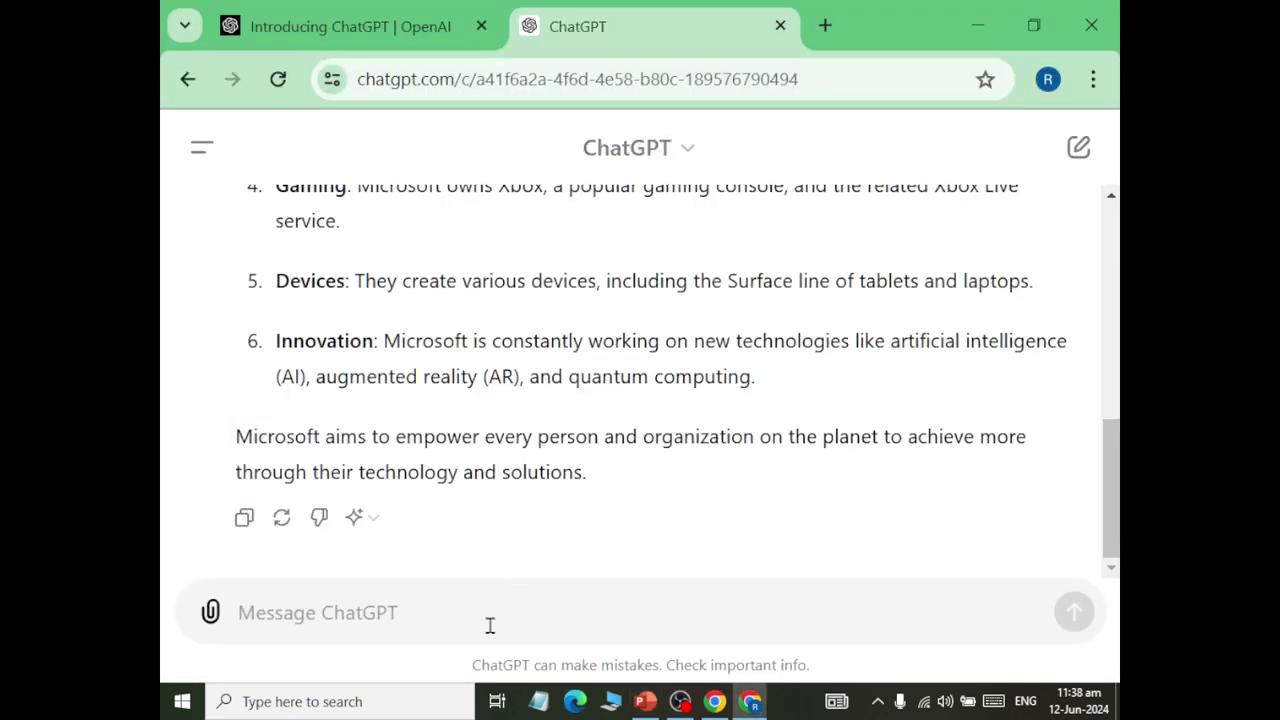
{"action": "type", "text": "Create"}
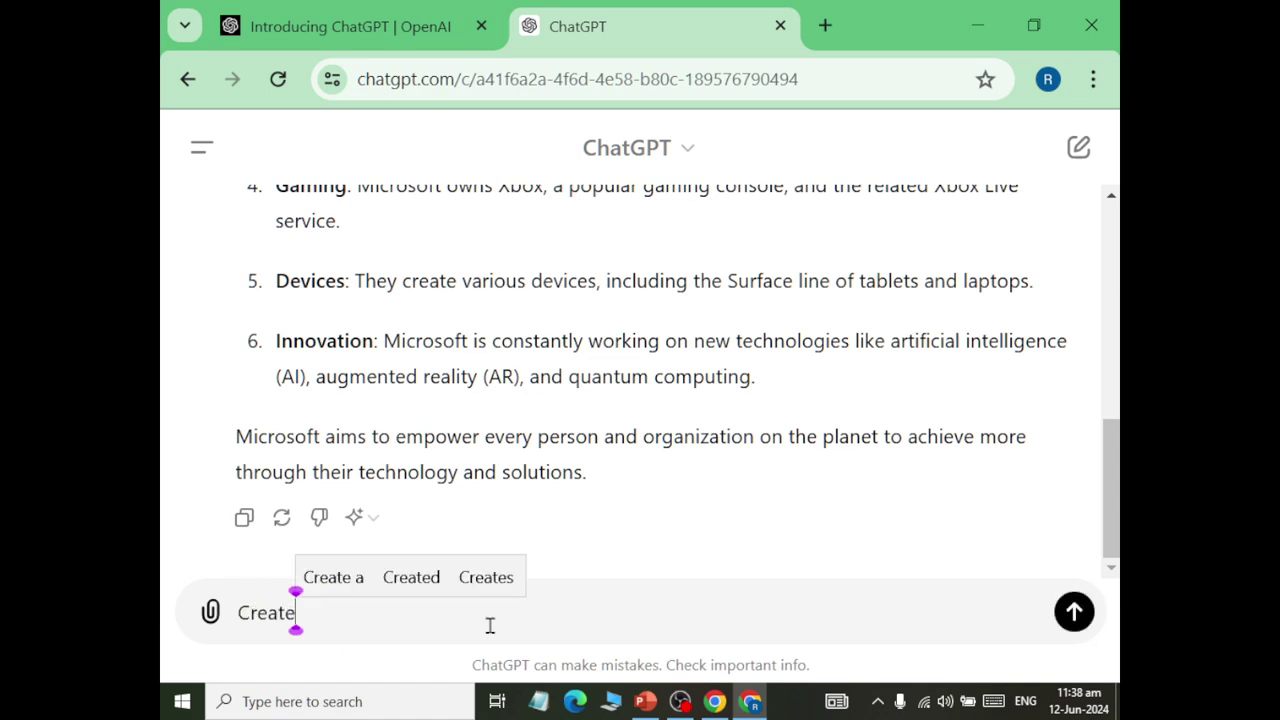
{"action": "key", "text": "BackSpace"}
{"action": "key", "text": "BackSpace"}
{"action": "key", "text": "BackSpace"}
{"action": "key", "text": "BackSpace"}
{"action": "type", "text": "Create "}
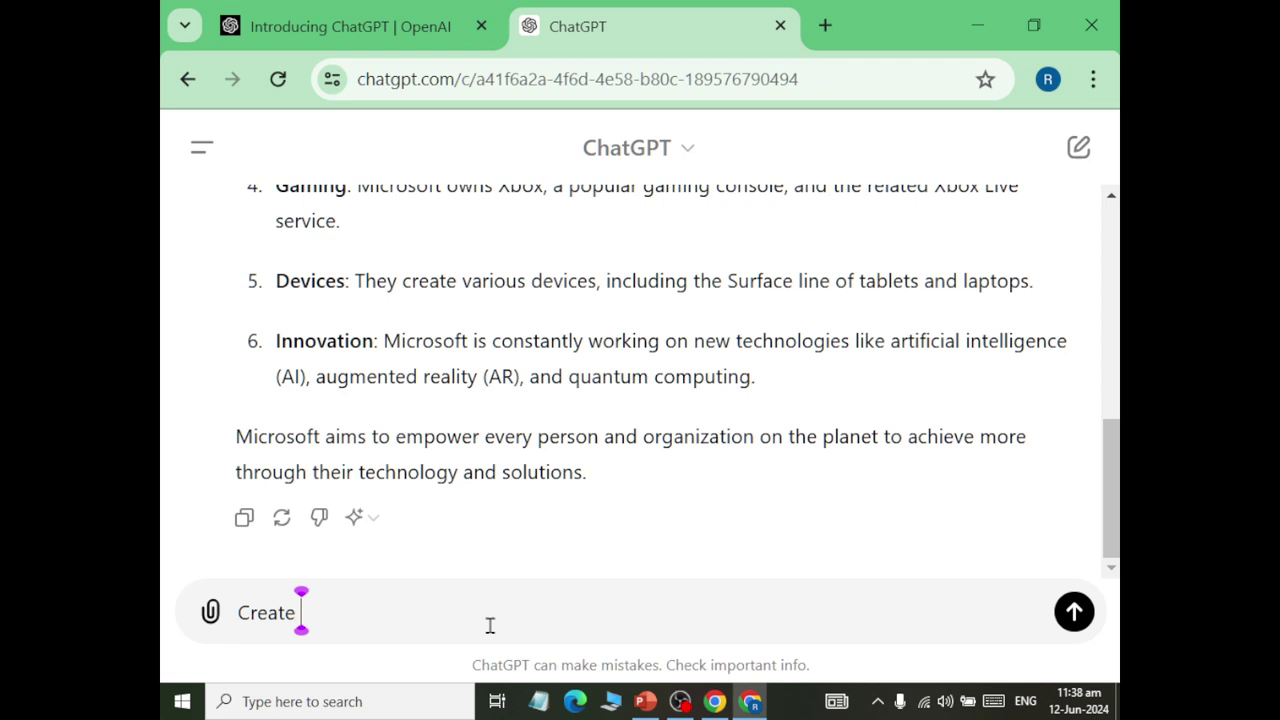
{"action": "type", "text": "Microsof"}
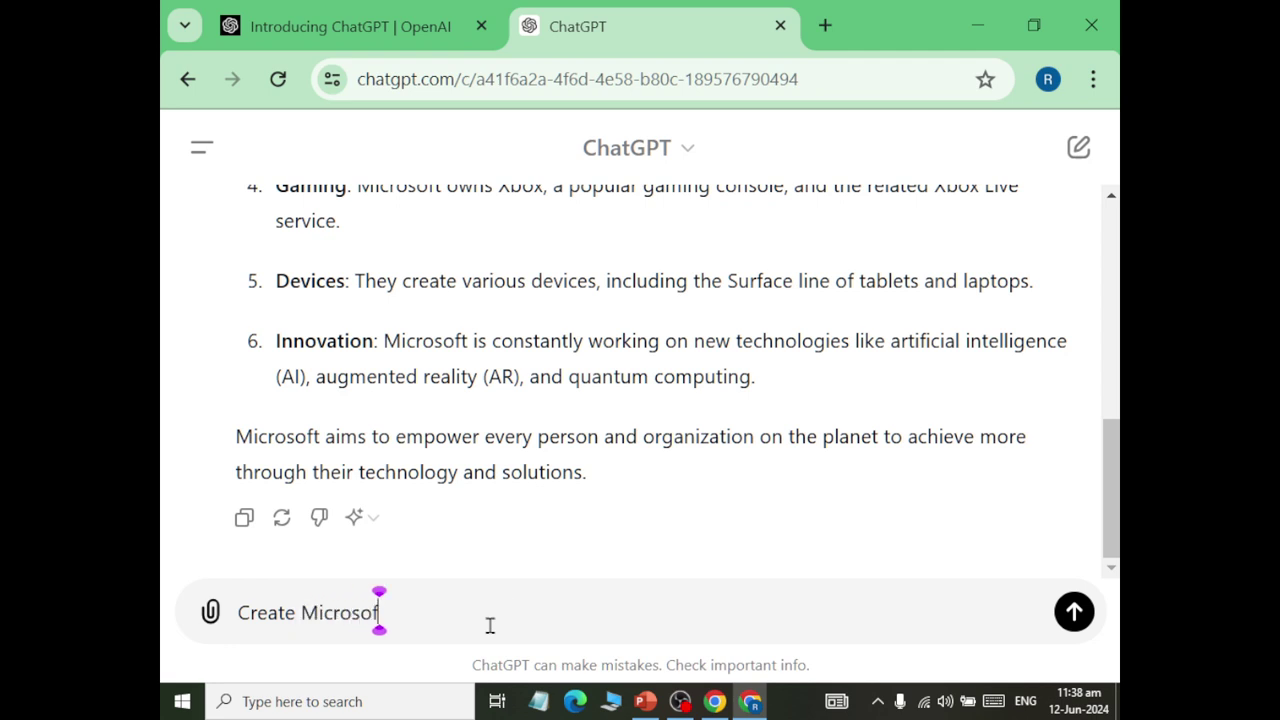
{"action": "type", "text": "t Excel intr"}
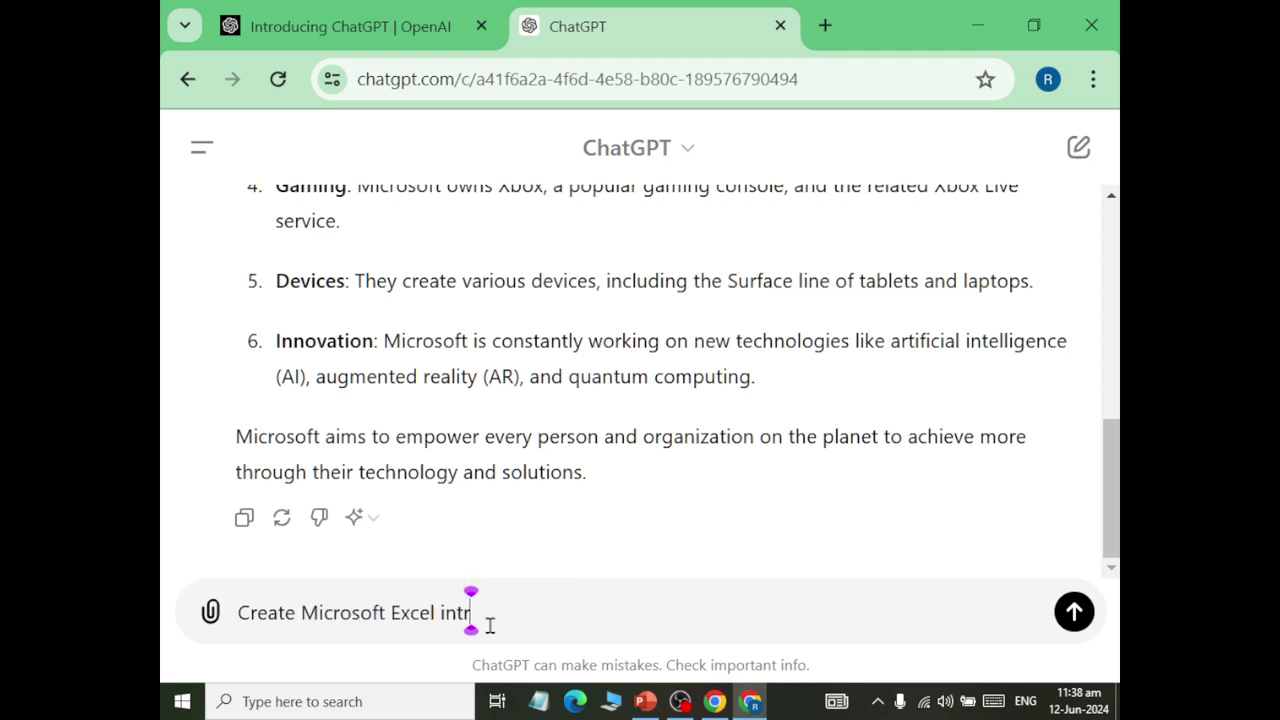
{"action": "type", "text": "o iin eas"}
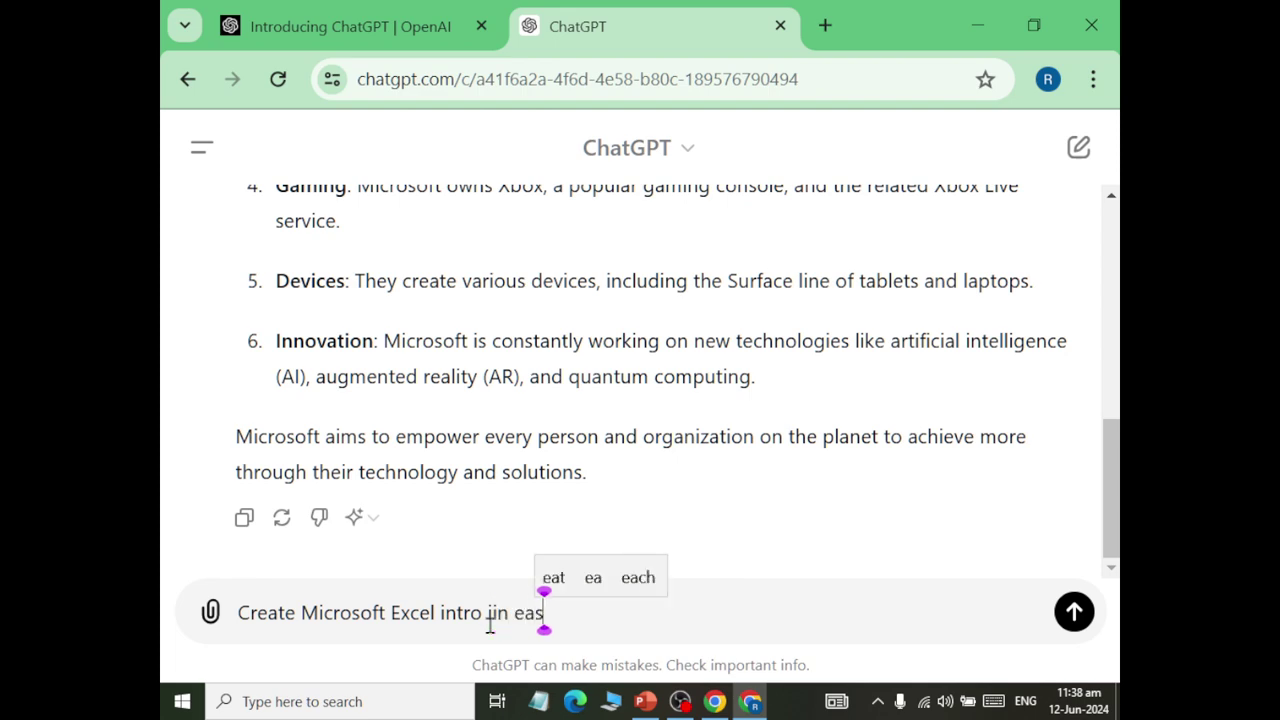
{"action": "type", "text": "y words"}
{"action": "key", "text": "shift+Return"}
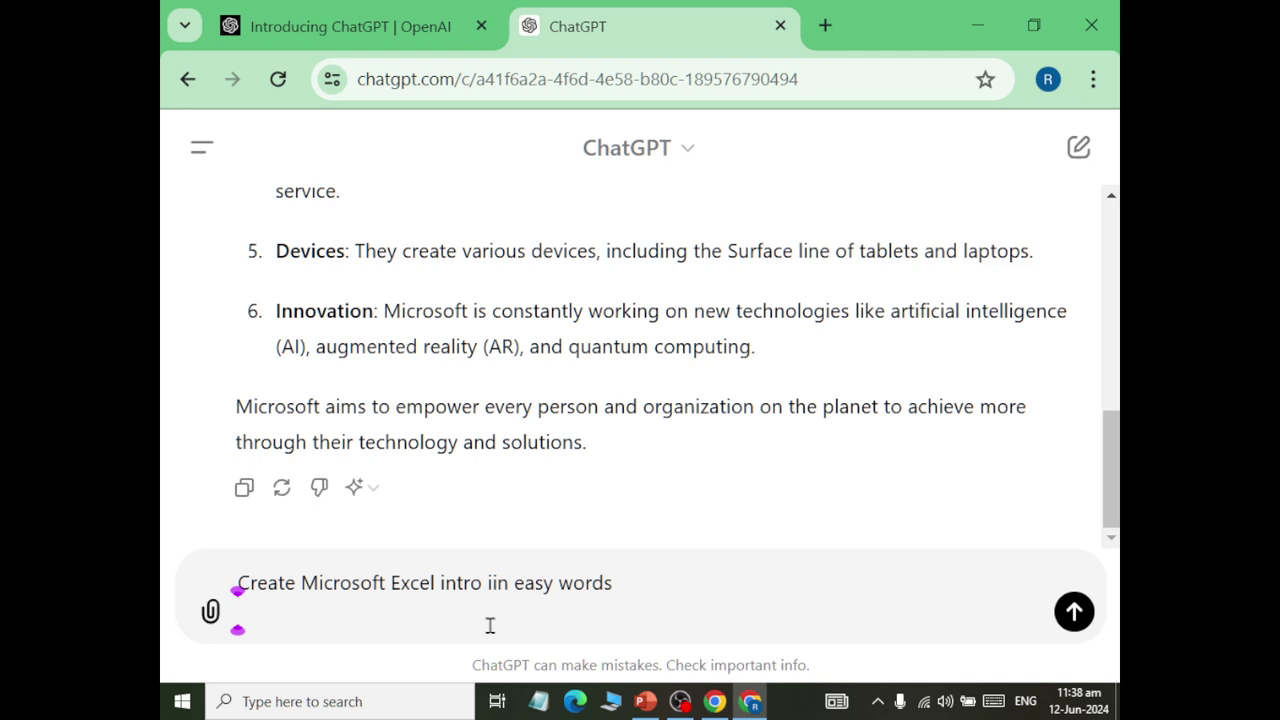
{"action": "key", "text": "Return"}
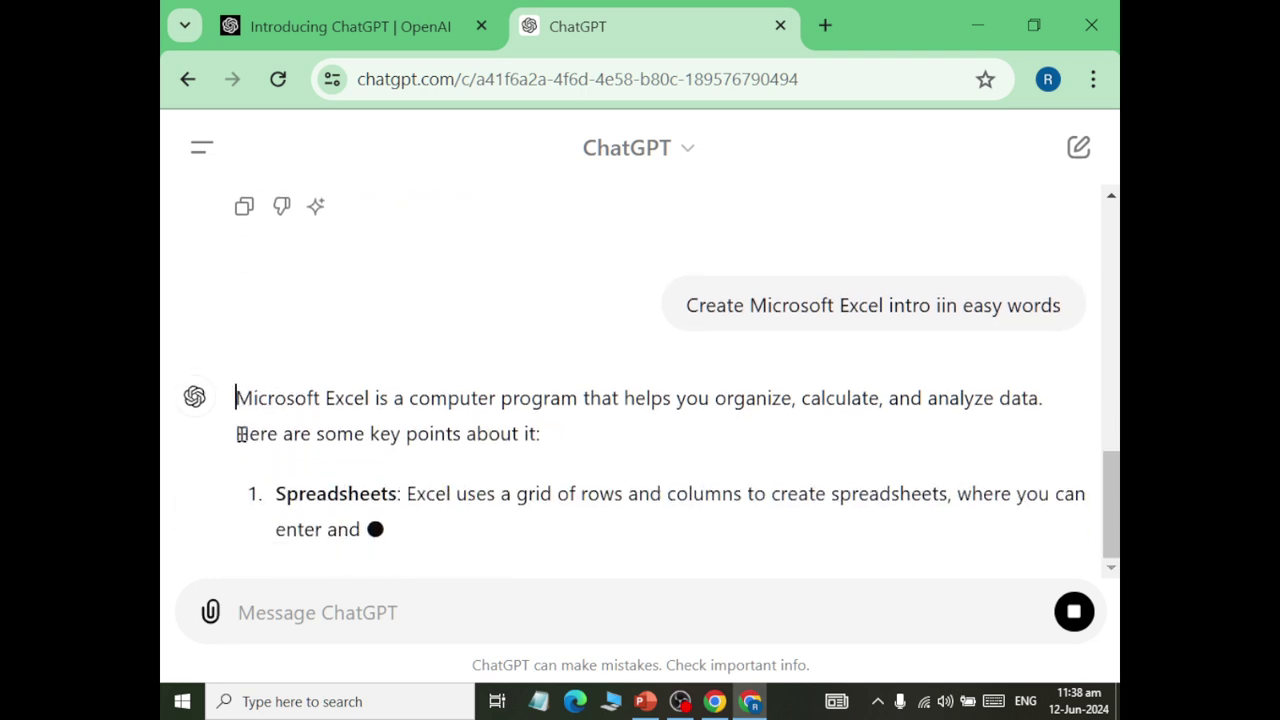
- Copy the opening paragraph of ChatGPT's reply
{"action": "mouse_move", "coordinate": [612, 398]}
{"action": "left_mouse_down"}
{"action": "mouse_move", "coordinate": [1040, 437]}
{"action": "mouse_move", "coordinate": [754, 434]}
{"action": "left_mouse_up"}
{"action": "left_click", "coordinate": [260, 266]}
{"action": "left_click_drag", "start_coordinate": [238, 278], "coordinate": [588, 337]}
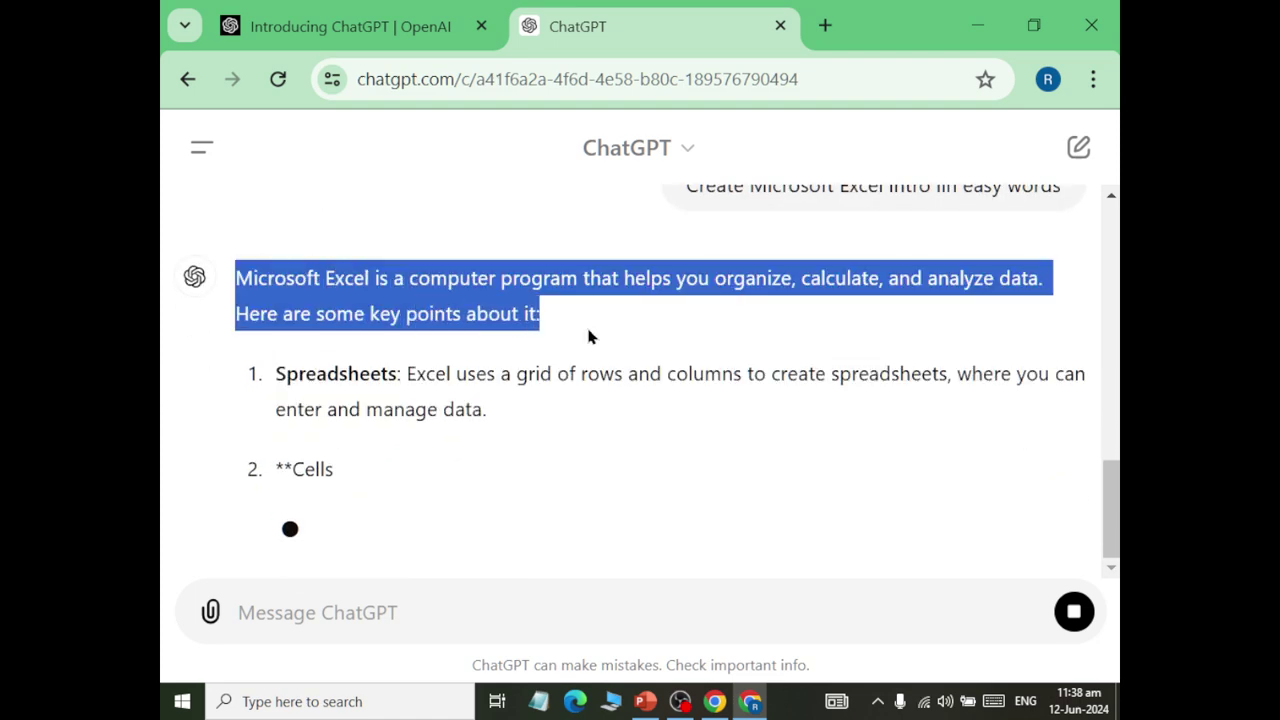
{"action": "key", "text": "ctrl+c"}
- Paste the Excel intro into slide 10's body at 36 pt and check 'calculate' and 'analyze'
{"action": "key", "text": "alt+Tab"}
{"action": "left_click", "coordinate": [549, 380]}
{"action": "key", "text": "ctrl+v"}
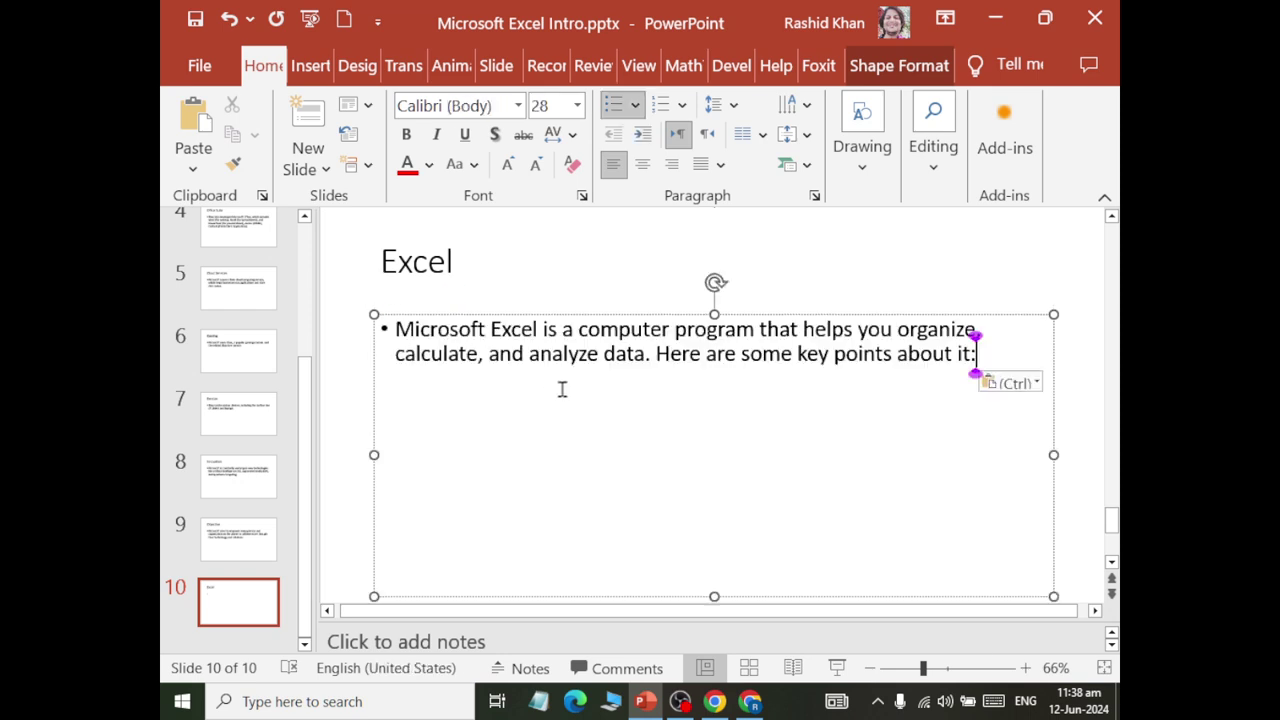
{"action": "key", "text": "ctrl+a"}
{"action": "left_click", "coordinate": [577, 105]}
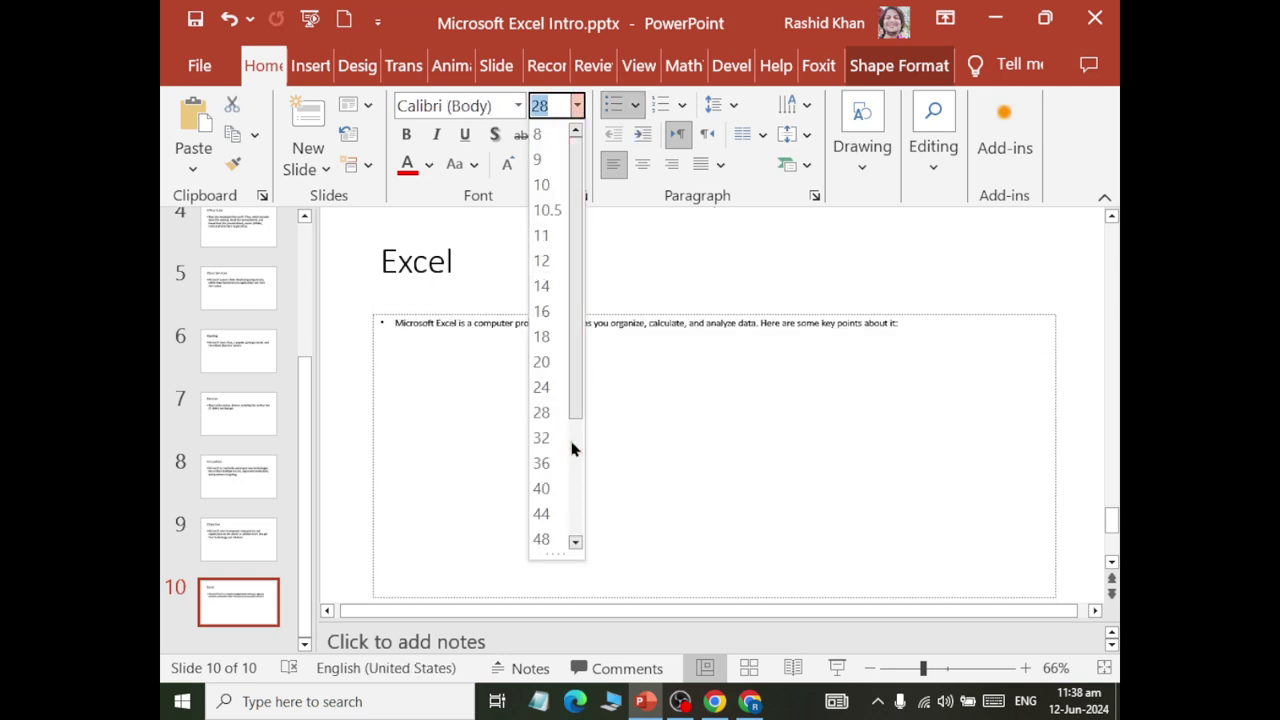
{"action": "left_click", "coordinate": [545, 463]}
{"action": "left_click", "coordinate": [772, 388]}
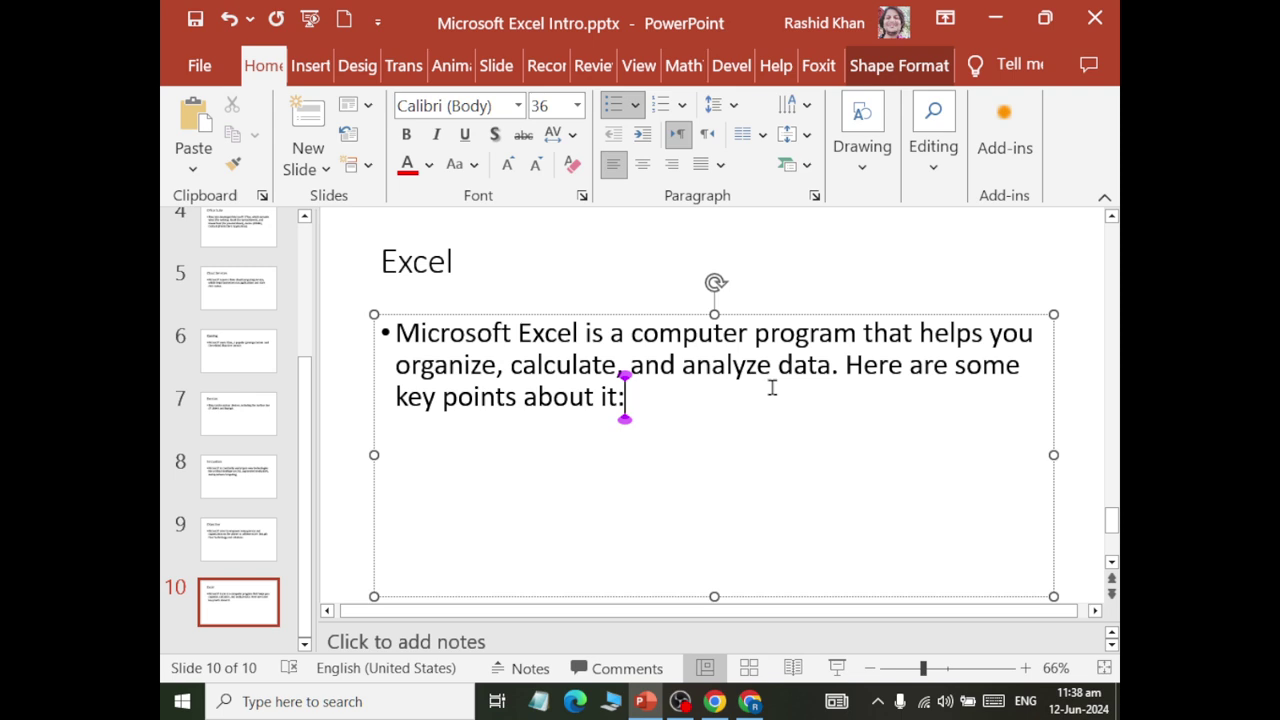
{"action": "double_click", "coordinate": [591, 366]}
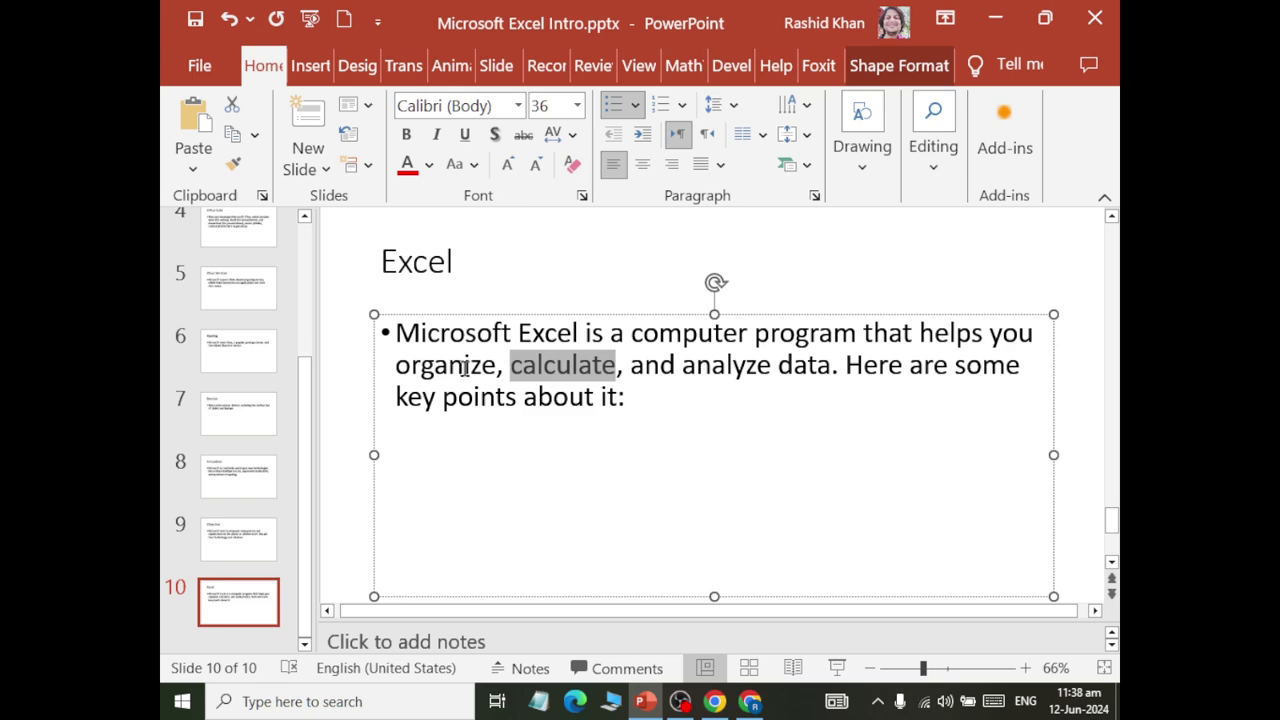
{"action": "double_click", "coordinate": [709, 367]}
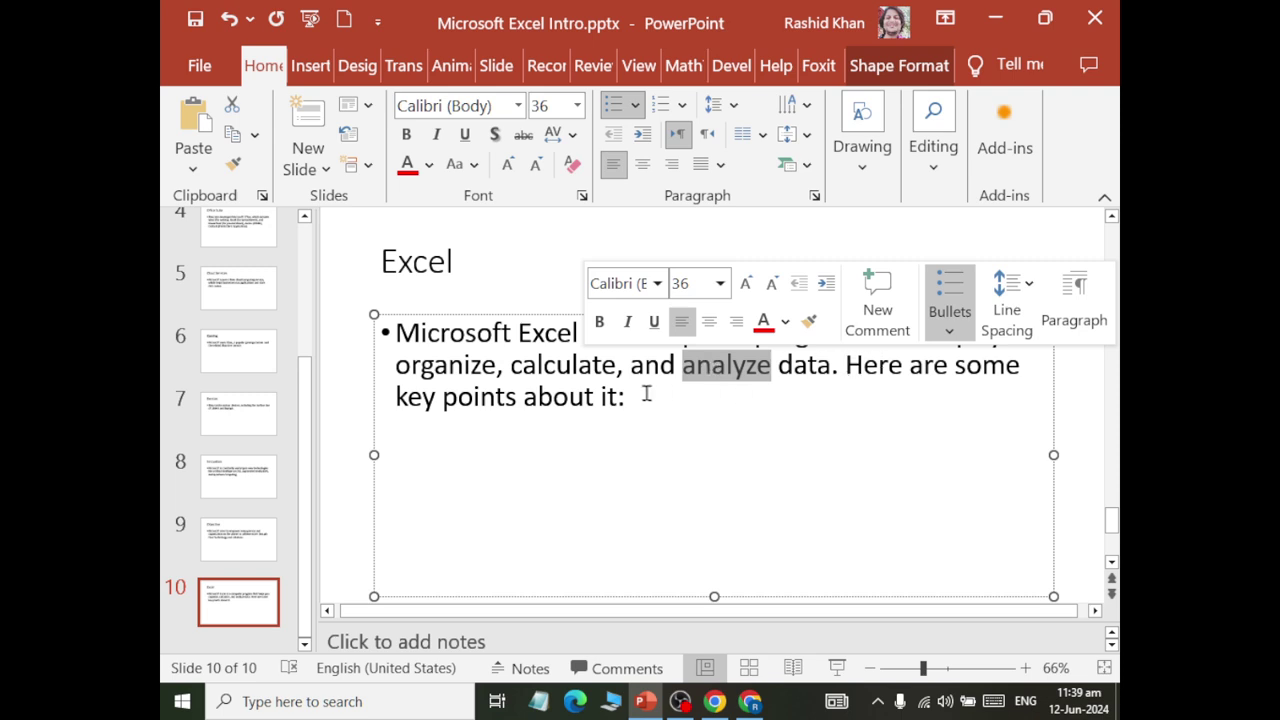
- Add a Title and Content slide titled 'Spreadsheets:' copied from ChatGPT
{"action": "left_click", "coordinate": [307, 168]}
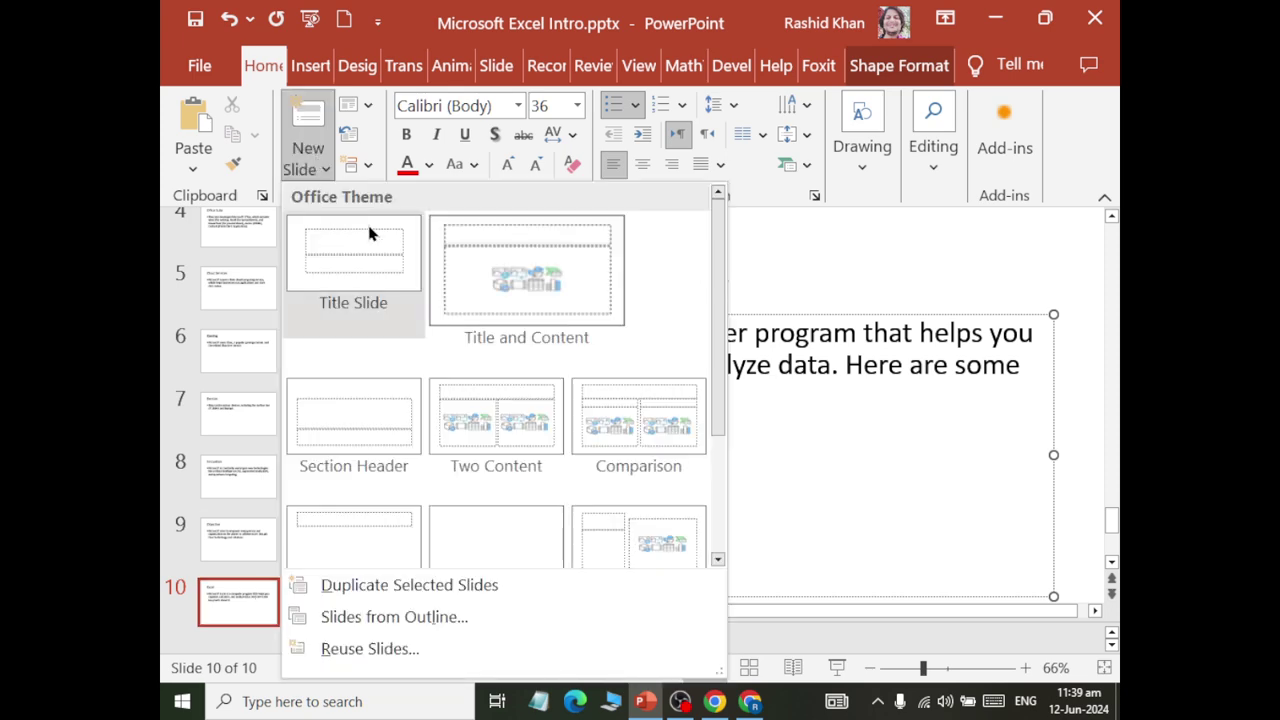
{"action": "left_click", "coordinate": [526, 275]}
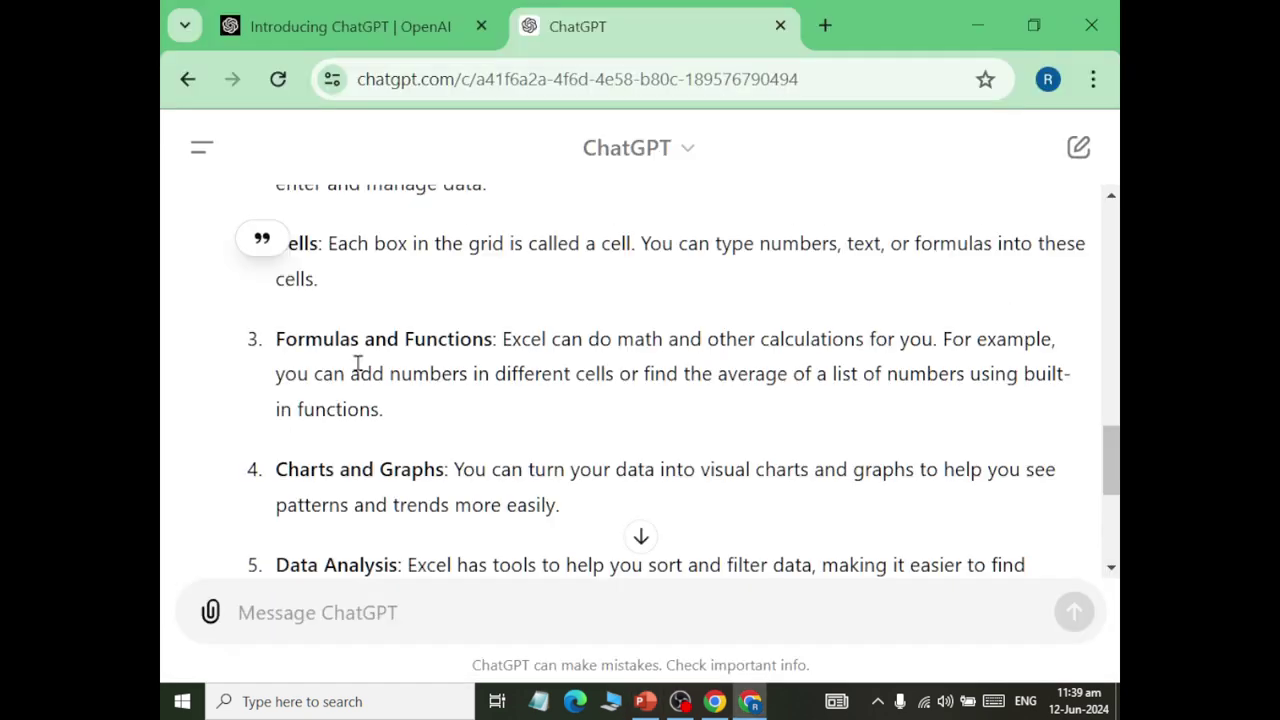
{"action": "scroll", "coordinate": [358, 366], "scroll_direction": "up", "scroll_amount": 1}
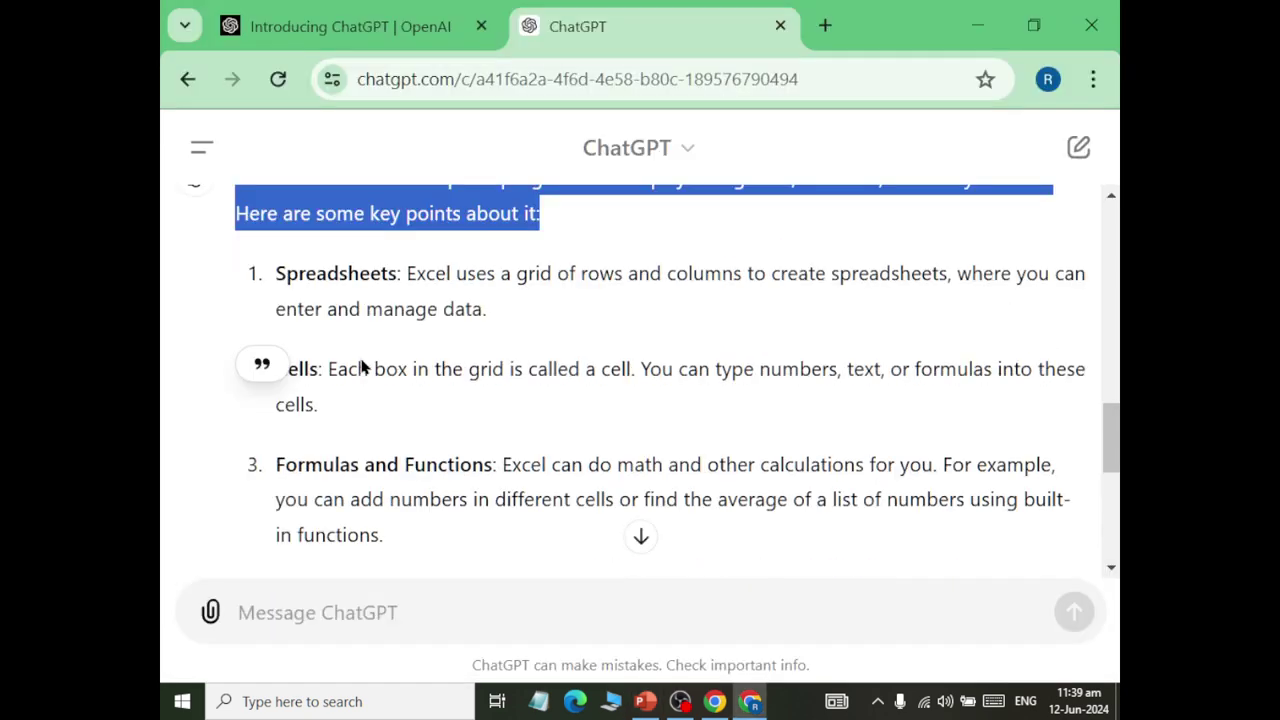
{"action": "left_click_drag", "start_coordinate": [271, 278], "coordinate": [403, 276]}
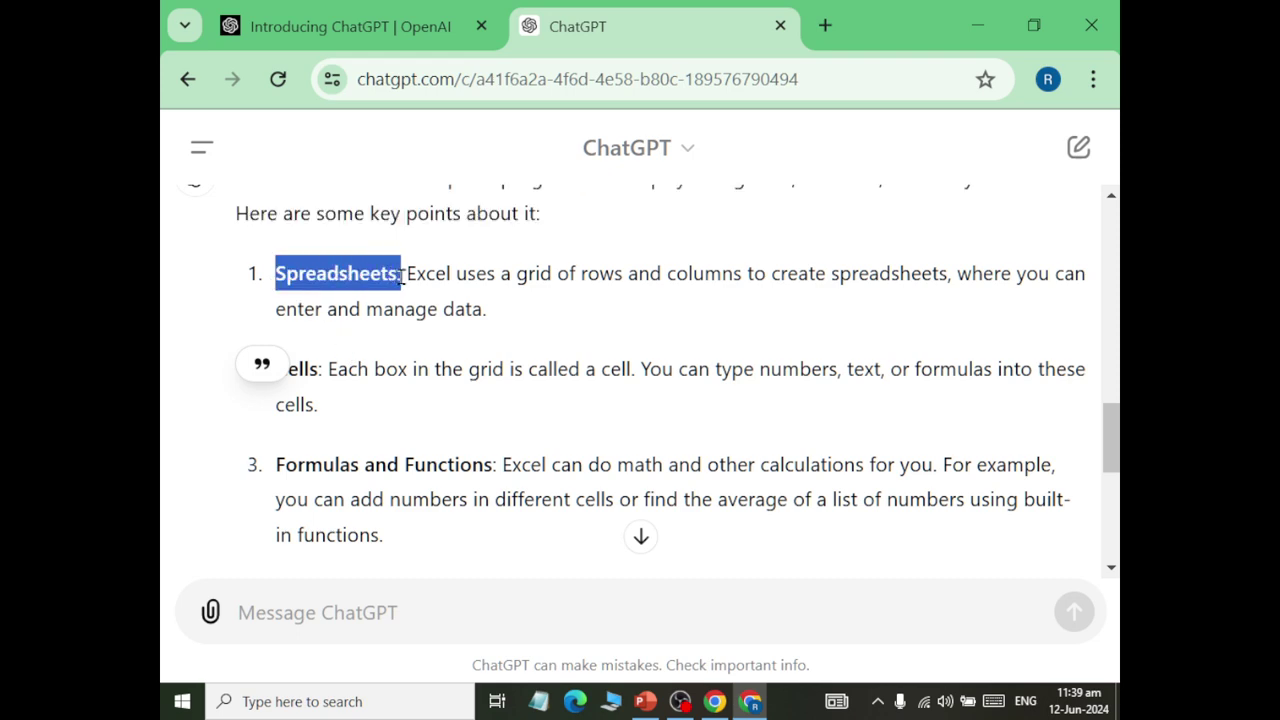
{"action": "key", "text": "alt+Tab"}
{"action": "left_click", "coordinate": [521, 275]}
{"action": "key", "text": "ctrl+v"}
- Paste ChatGPT's sentence about Excel's grid of rows and columns into the slide body
{"action": "key", "text": "alt+Tab"}
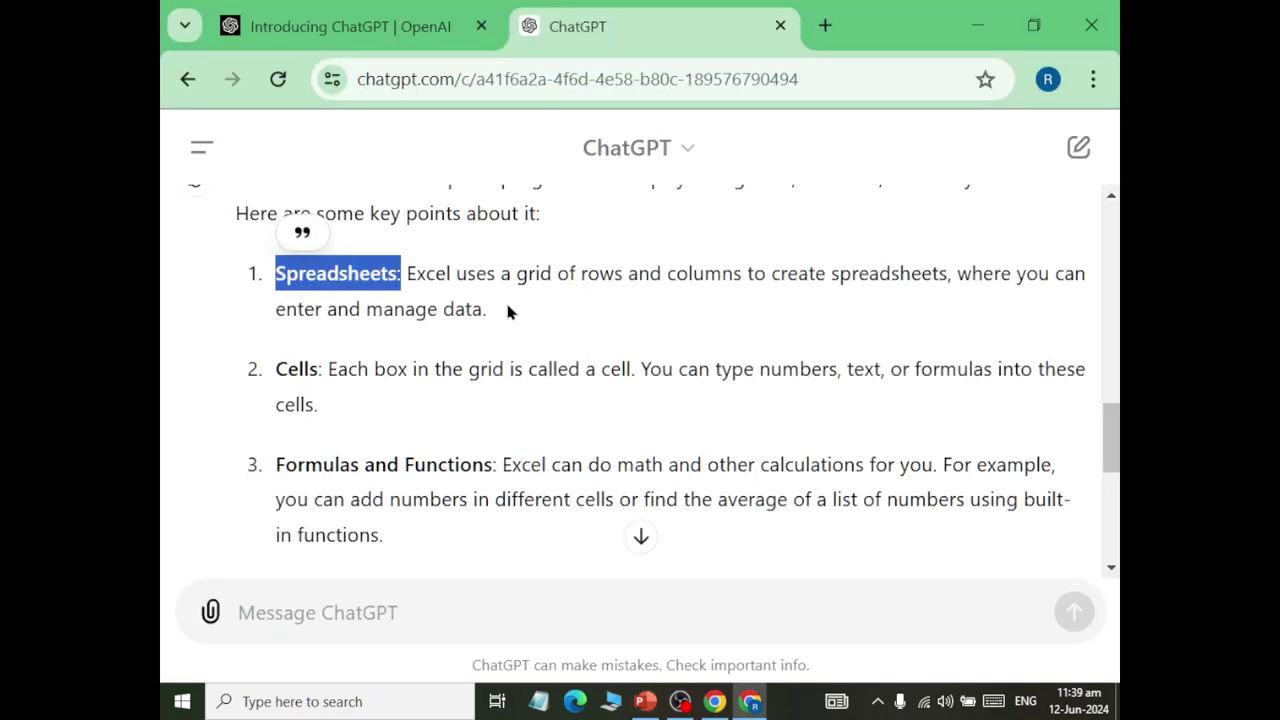
{"action": "left_click_drag", "start_coordinate": [408, 273], "coordinate": [531, 314]}
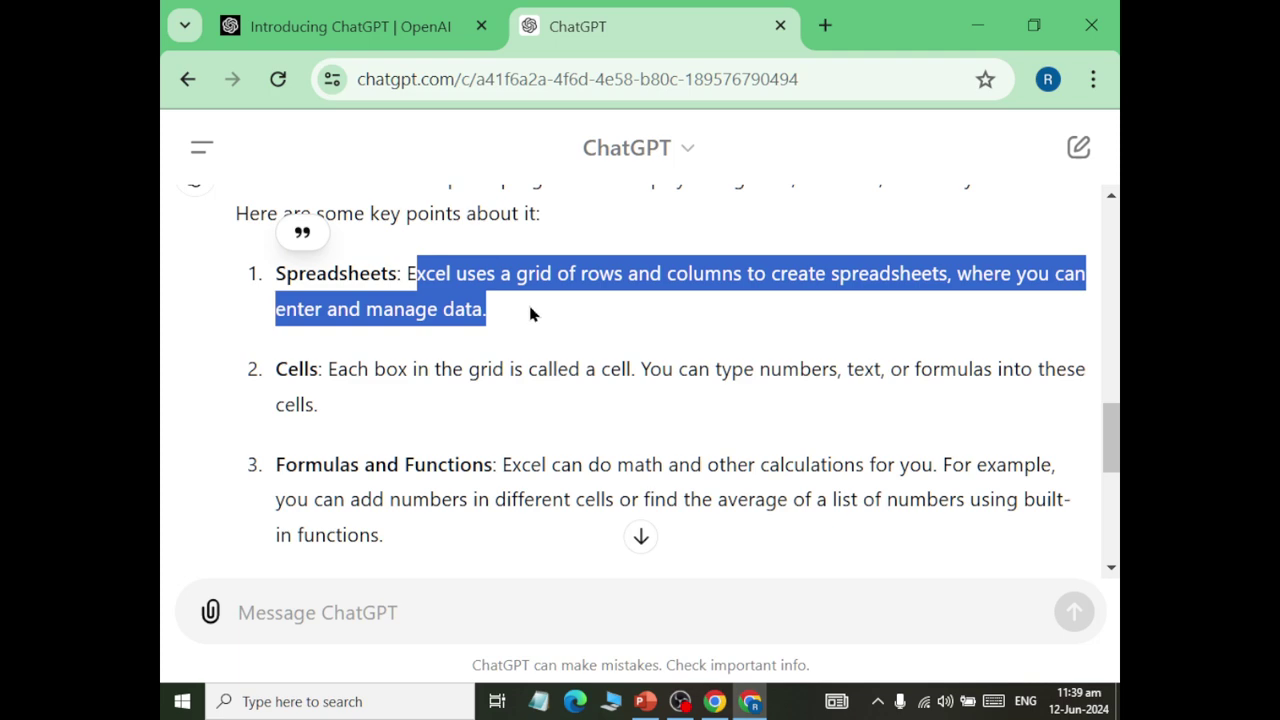
{"action": "left_click", "coordinate": [405, 273]}
{"action": "left_click_drag", "start_coordinate": [405, 273], "coordinate": [514, 314]}
{"action": "key", "text": "ctrl+c"}
{"action": "key", "text": "alt+Tab"}
{"action": "left_click", "coordinate": [500, 351]}
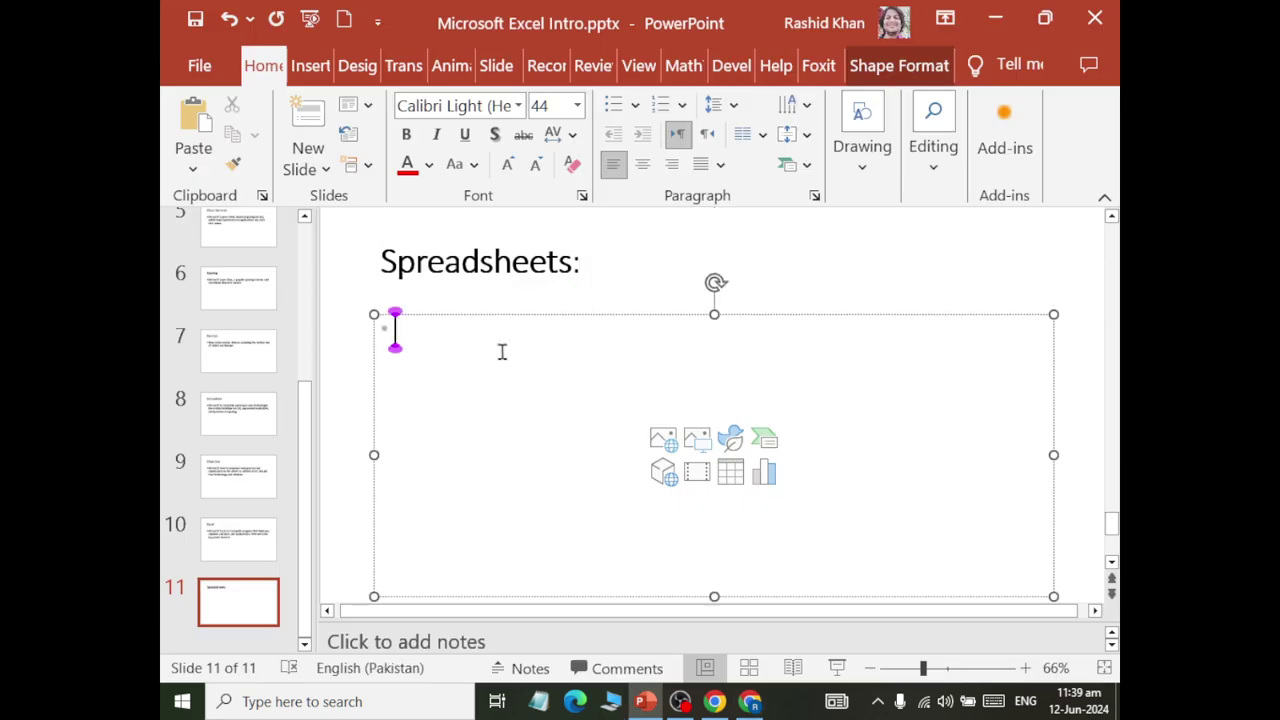
{"action": "key", "text": "ctrl+v"}
- Set the Spreadsheets bullet text to 36 pt
{"action": "left_click_drag", "start_coordinate": [695, 358], "coordinate": [386, 326]}
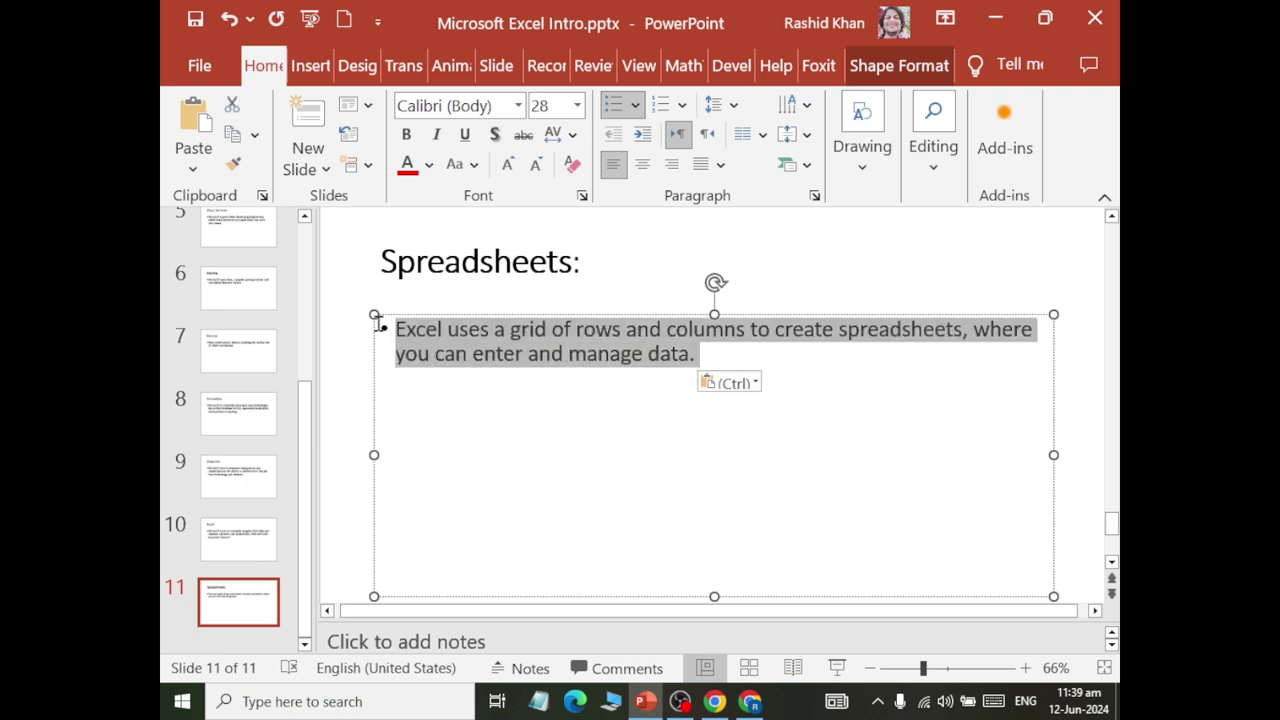
{"action": "left_click", "coordinate": [577, 105]}
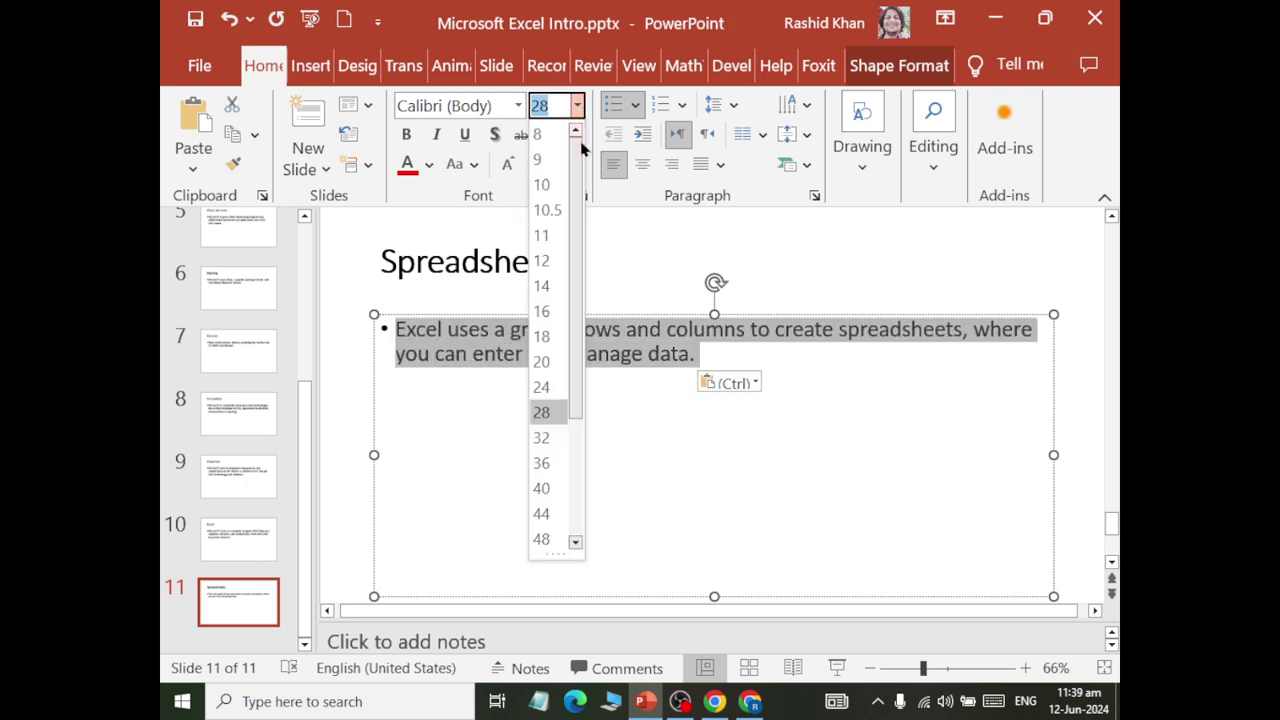
{"action": "left_click", "coordinate": [556, 463]}
{"action": "left_click", "coordinate": [562, 393]}
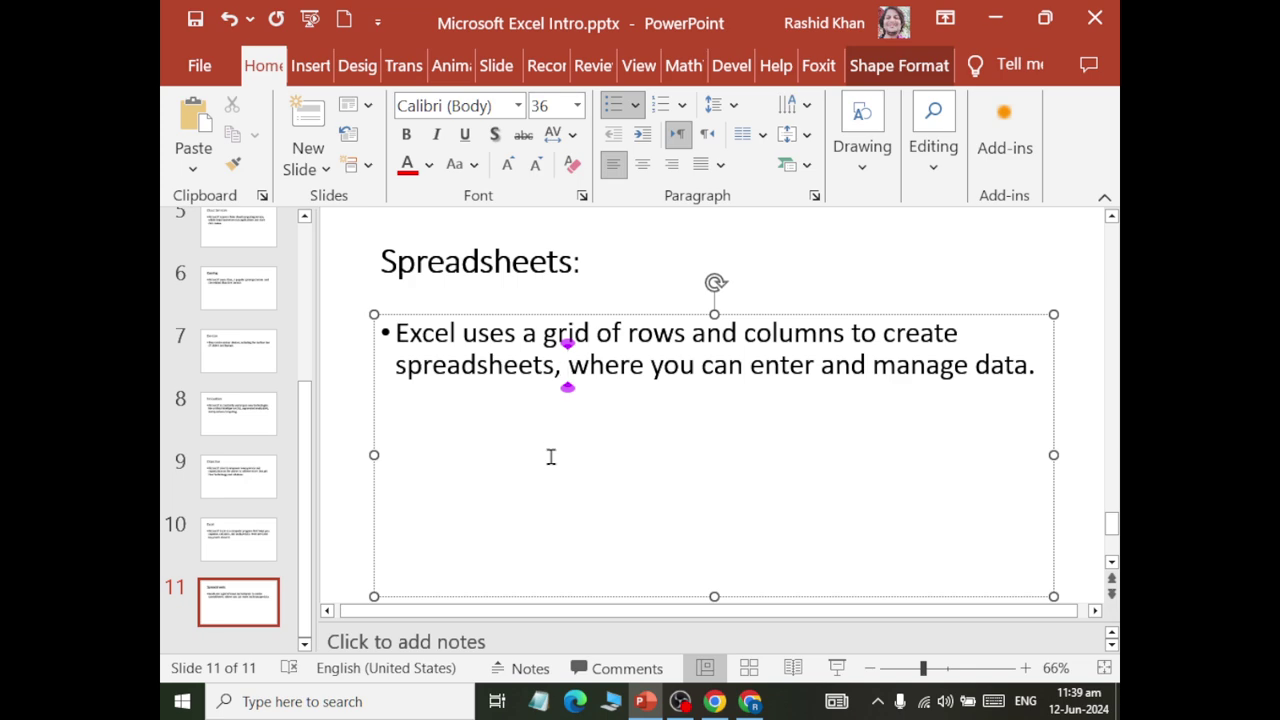
{"action": "key", "text": "super"}
- Launch Excel from the system search and create blank workbook Book1
{"action": "type", "text": "excel"}
{"action": "key", "text": "Return"}
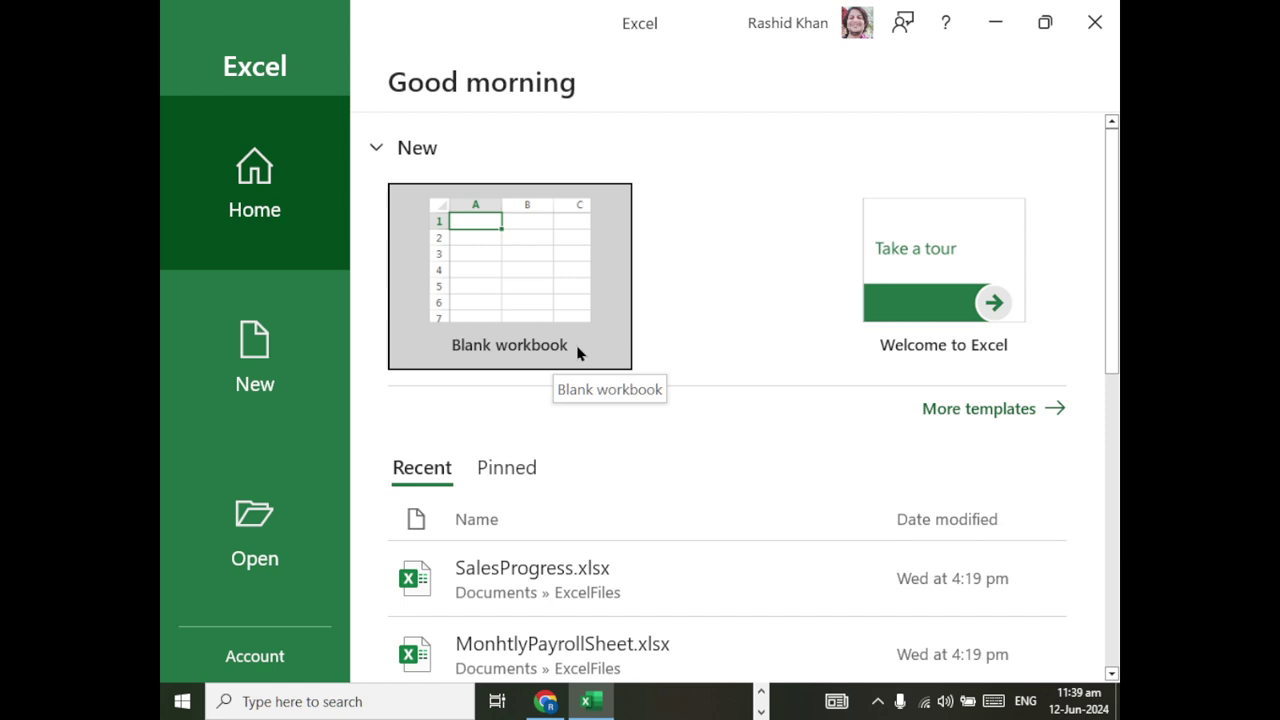
{"action": "left_click", "coordinate": [1015, 102]}
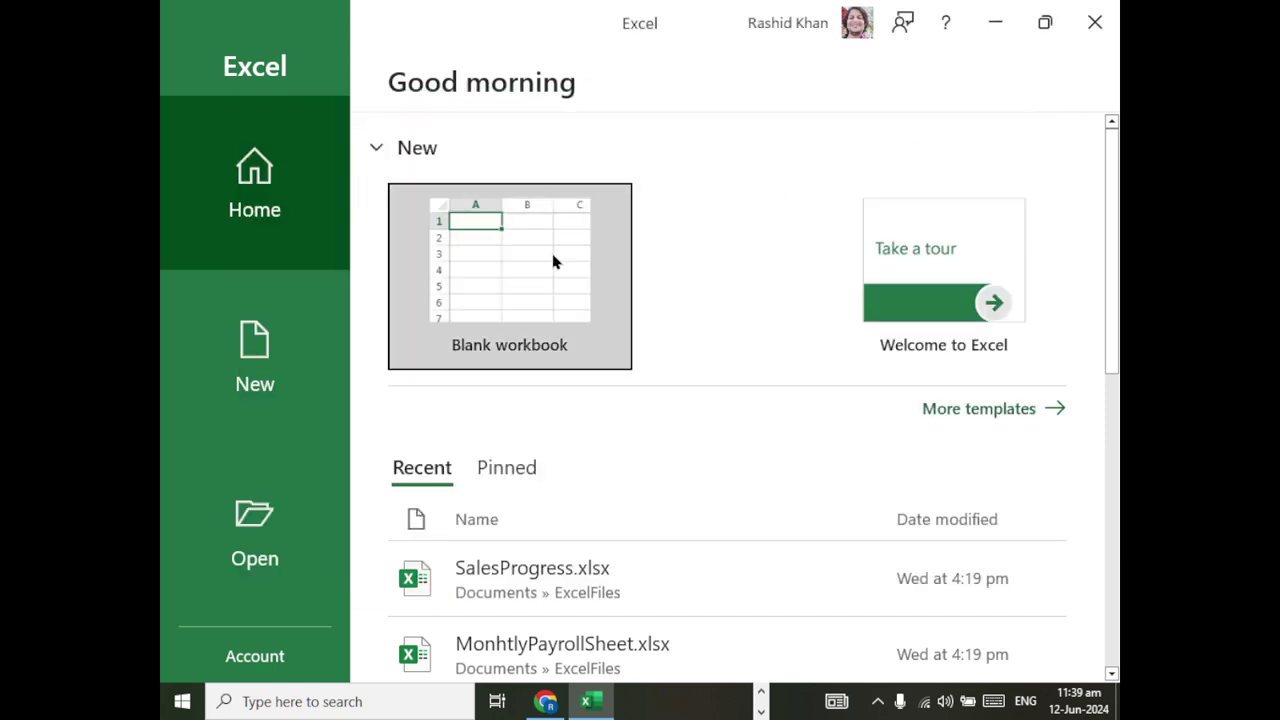
{"action": "left_click", "coordinate": [551, 257]}
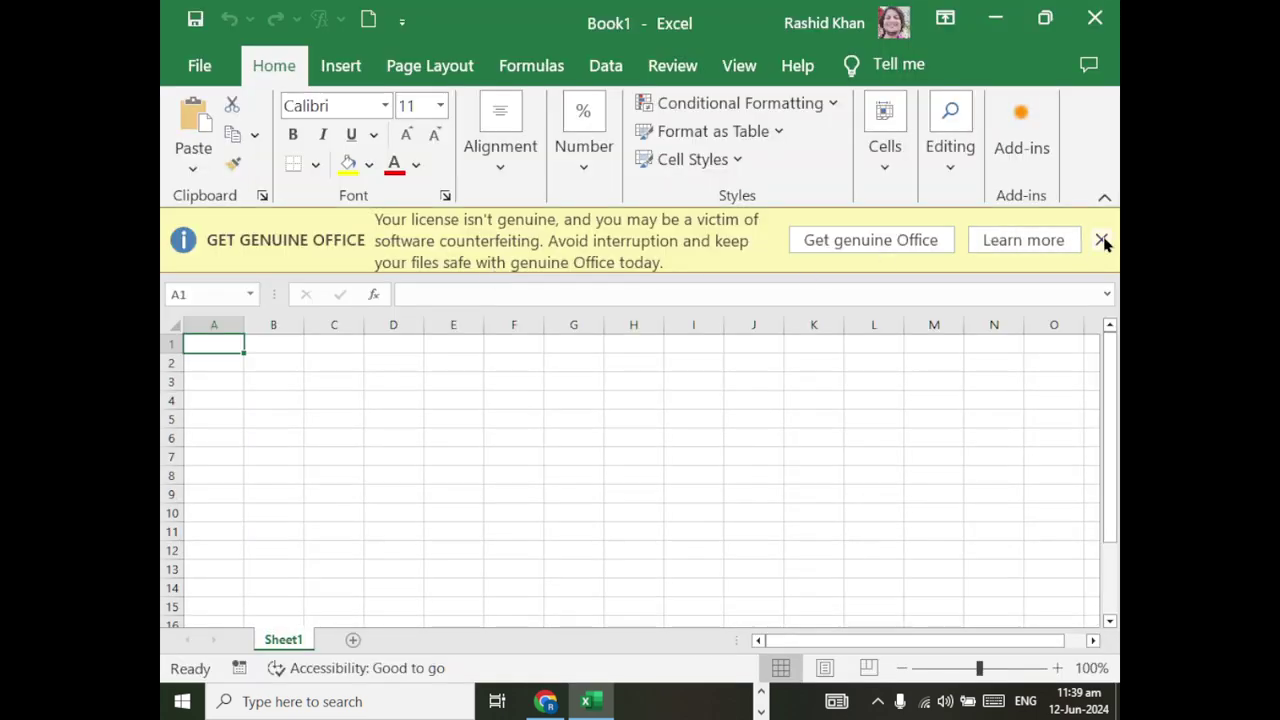
- Dismiss the Get Genuine Office notice and select cell C5, then the range A1:N17
{"action": "left_click", "coordinate": [1101, 240]}
{"action": "left_click", "coordinate": [358, 352]}
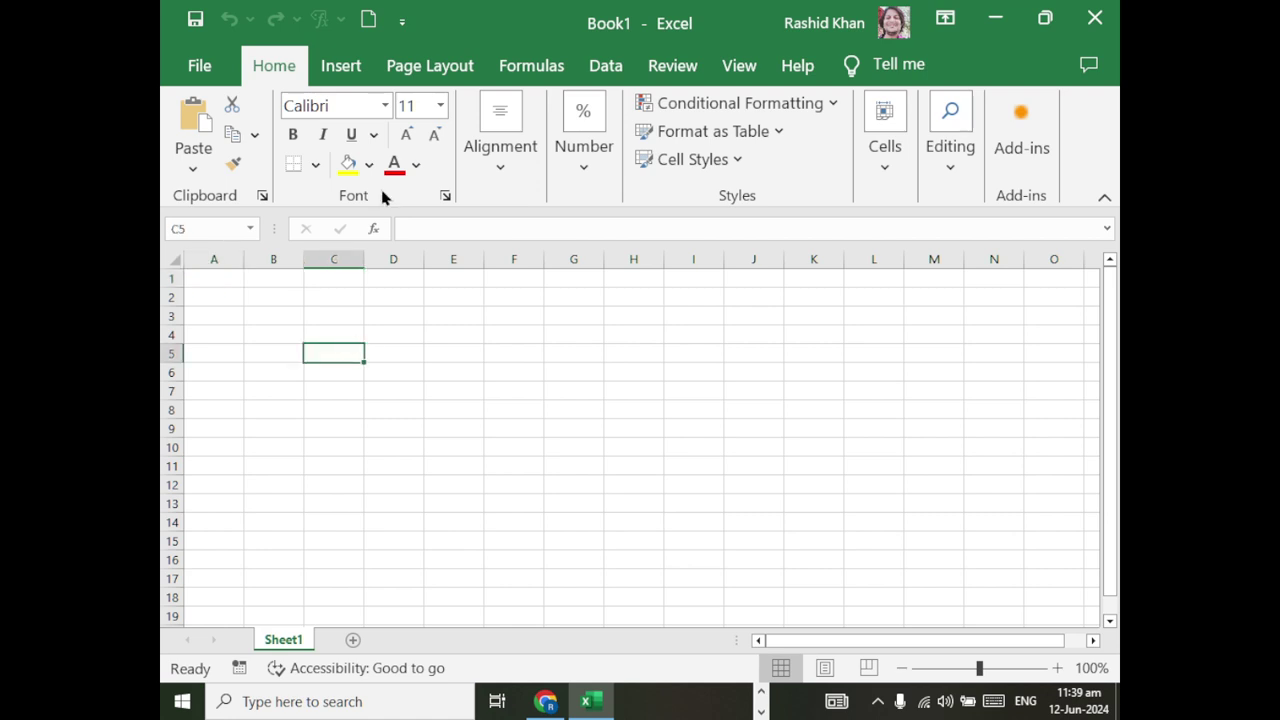
{"action": "left_click_drag", "start_coordinate": [214, 280], "coordinate": [965, 577]}
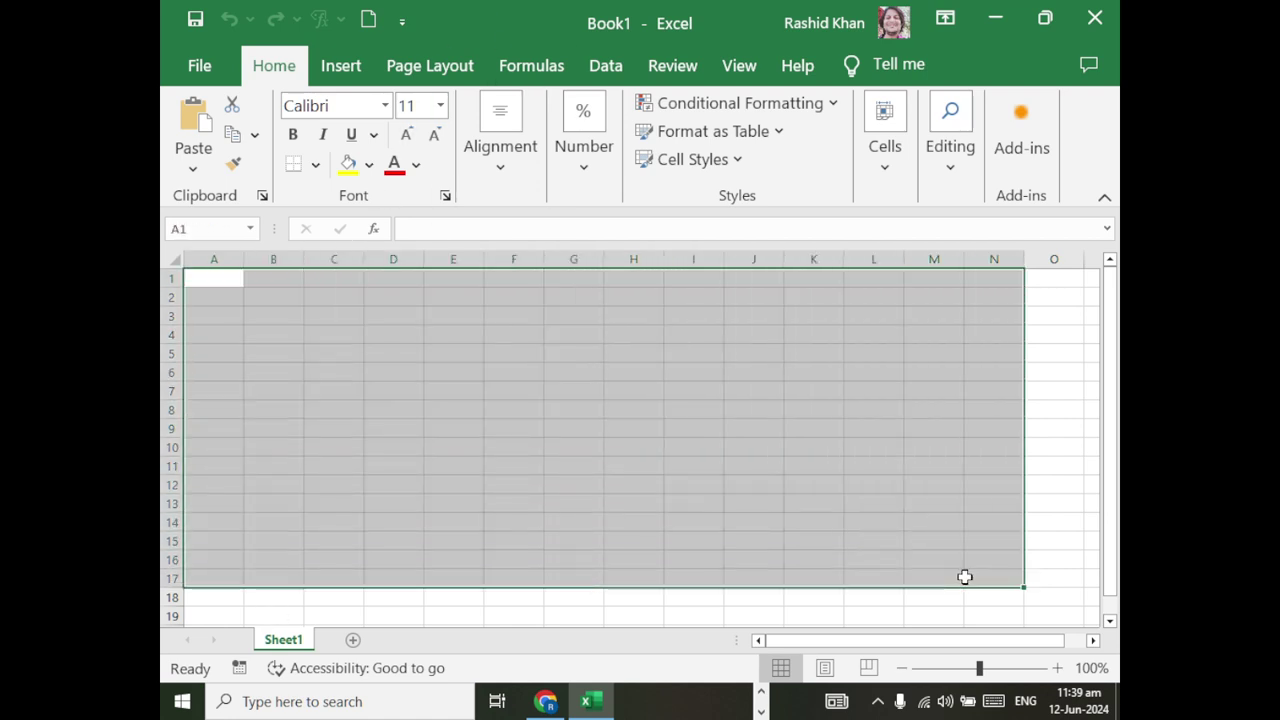
{"action": "left_click", "coordinate": [330, 333]}
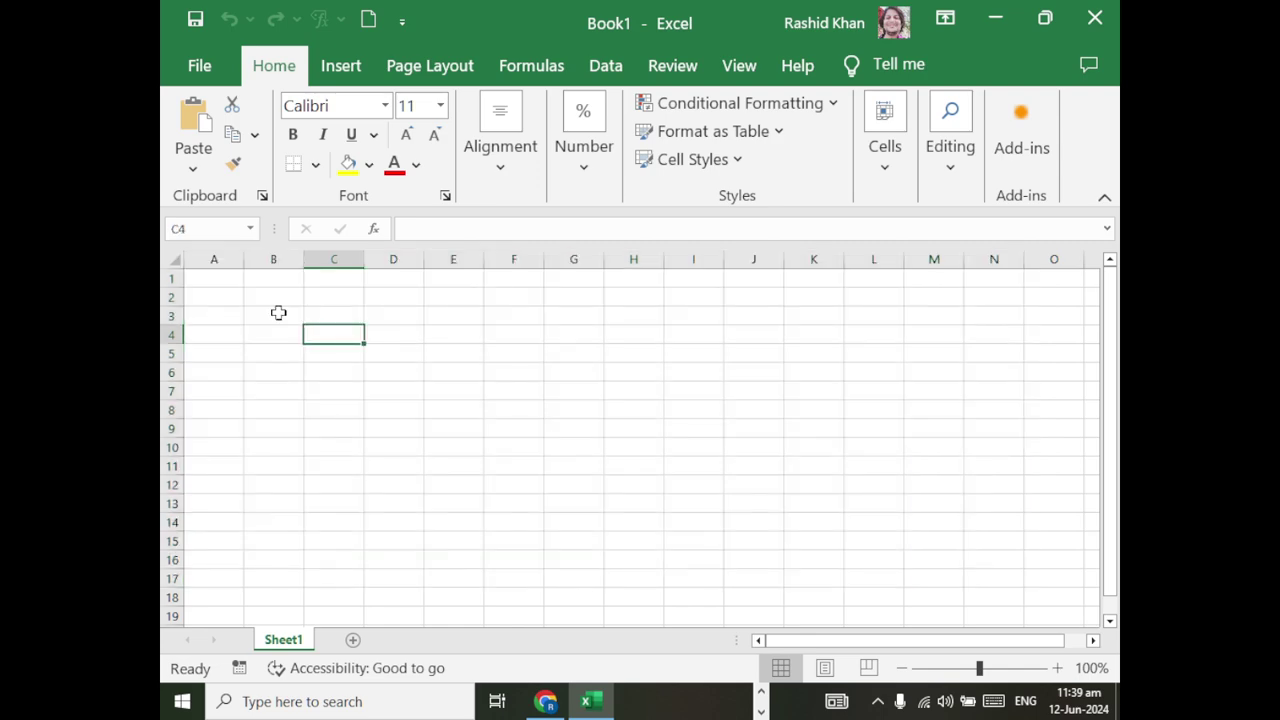
- Select whole columns A, B and C, then entire rows 1, 2 and 3
{"action": "left_click", "coordinate": [210, 256]}
{"action": "left_click", "coordinate": [264, 256]}
{"action": "left_click", "coordinate": [332, 259]}
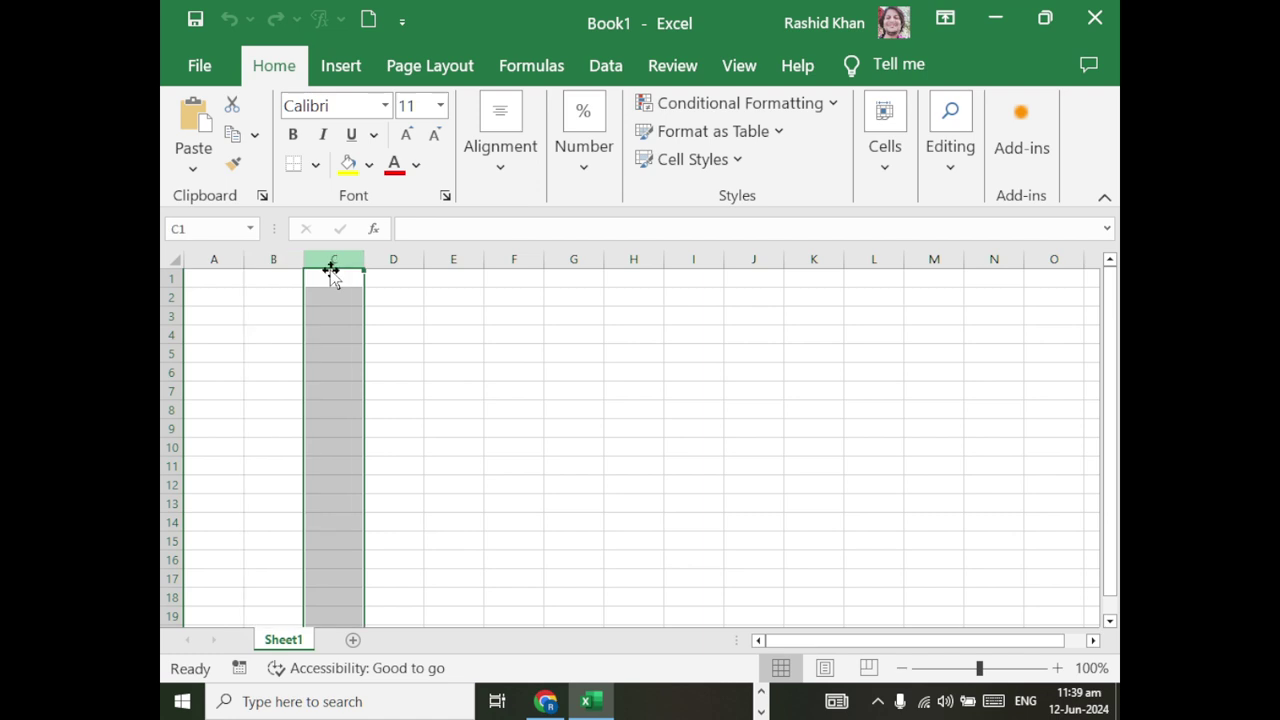
{"action": "left_click", "coordinate": [167, 277]}
{"action": "left_click", "coordinate": [168, 297]}
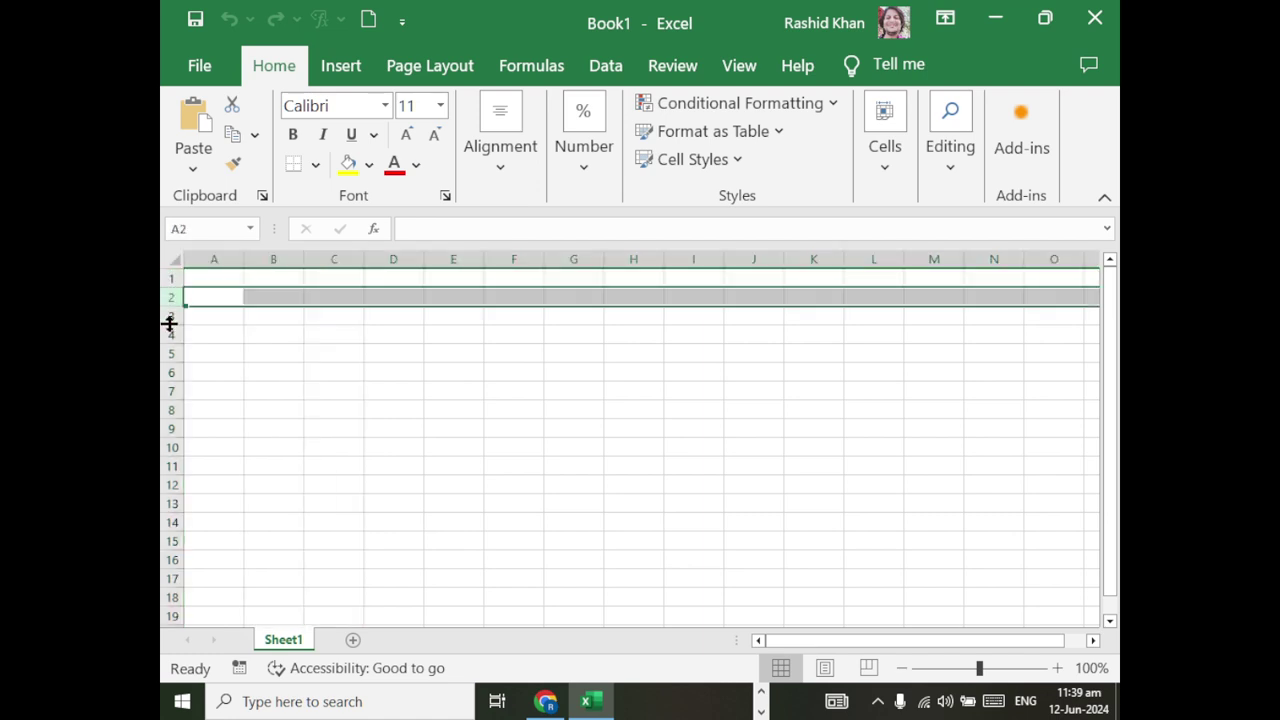
{"action": "left_click", "coordinate": [168, 318]}
- Select rows 1, 2 and 11 again, then columns A through D
{"action": "left_click", "coordinate": [170, 277]}
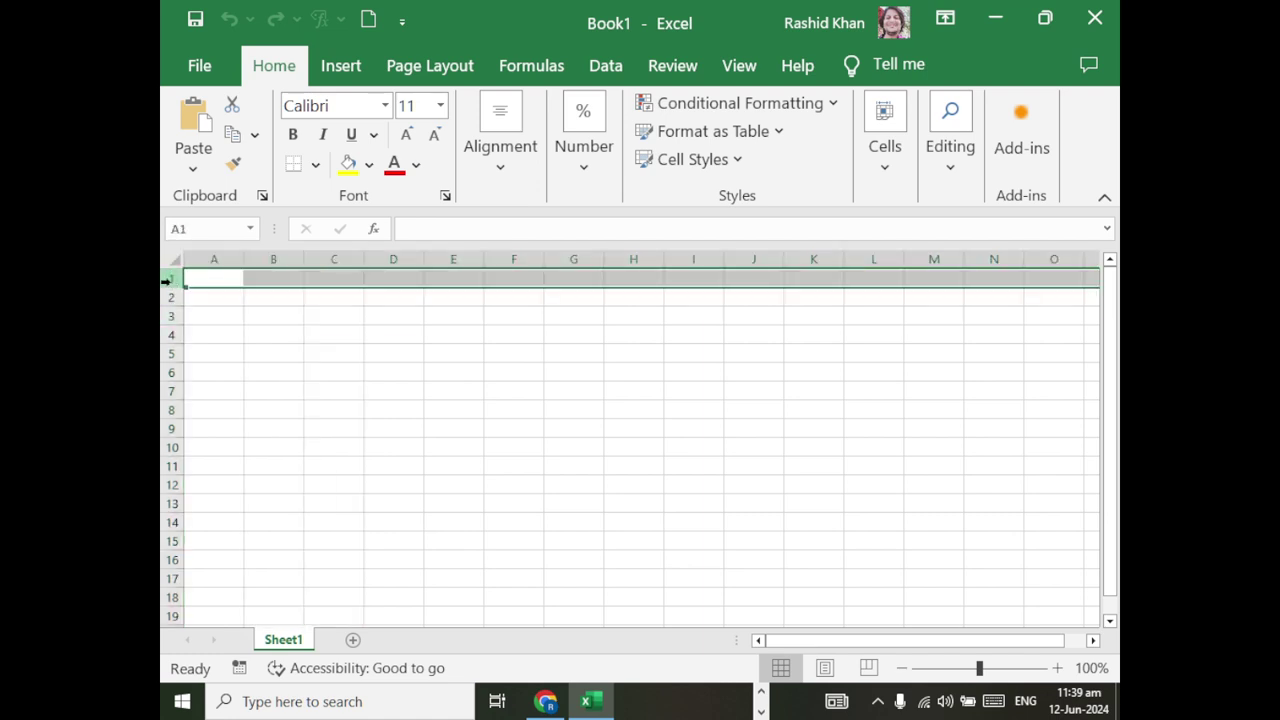
{"action": "left_click", "coordinate": [170, 297]}
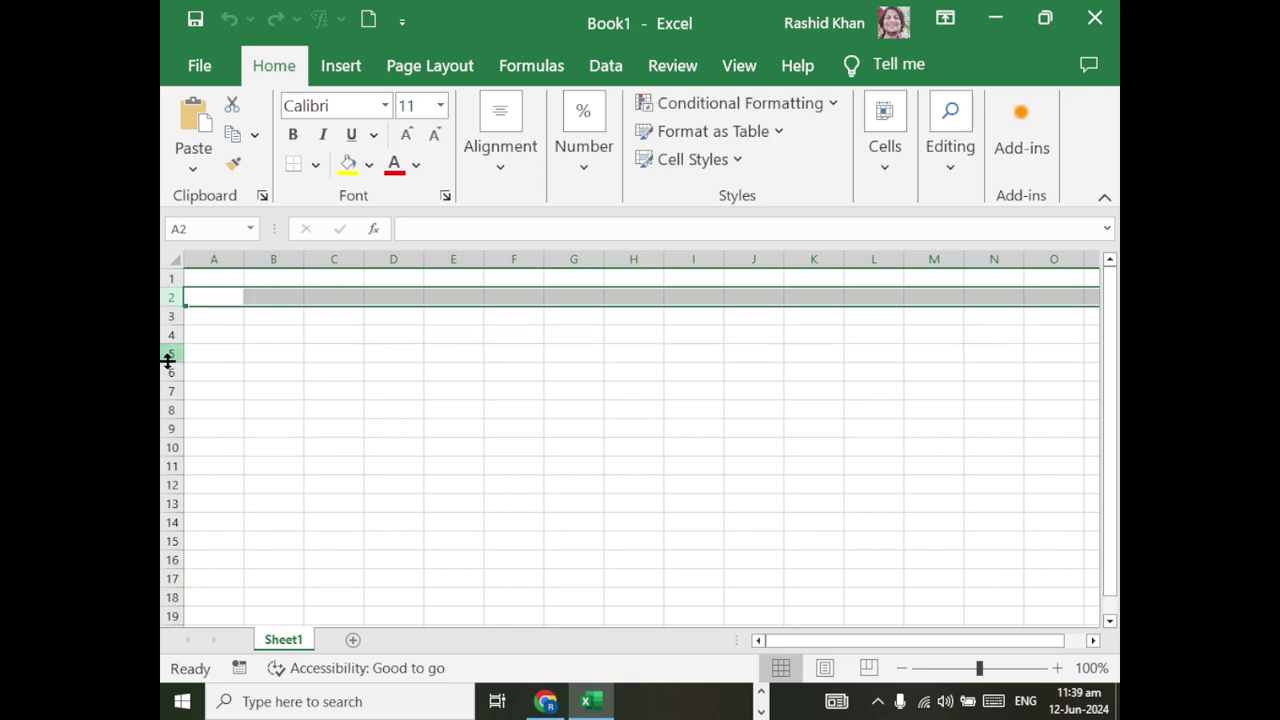
{"action": "left_click", "coordinate": [171, 466]}
{"action": "left_click", "coordinate": [214, 259]}
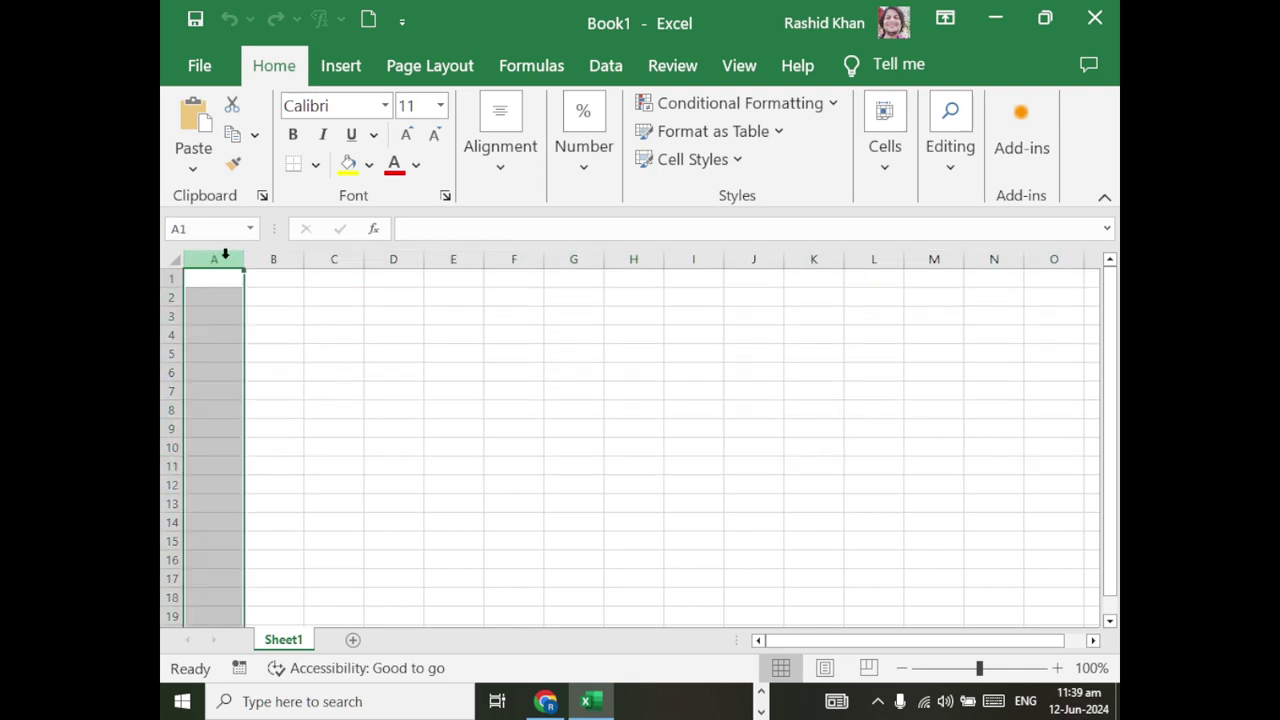
{"action": "left_click", "coordinate": [290, 252]}
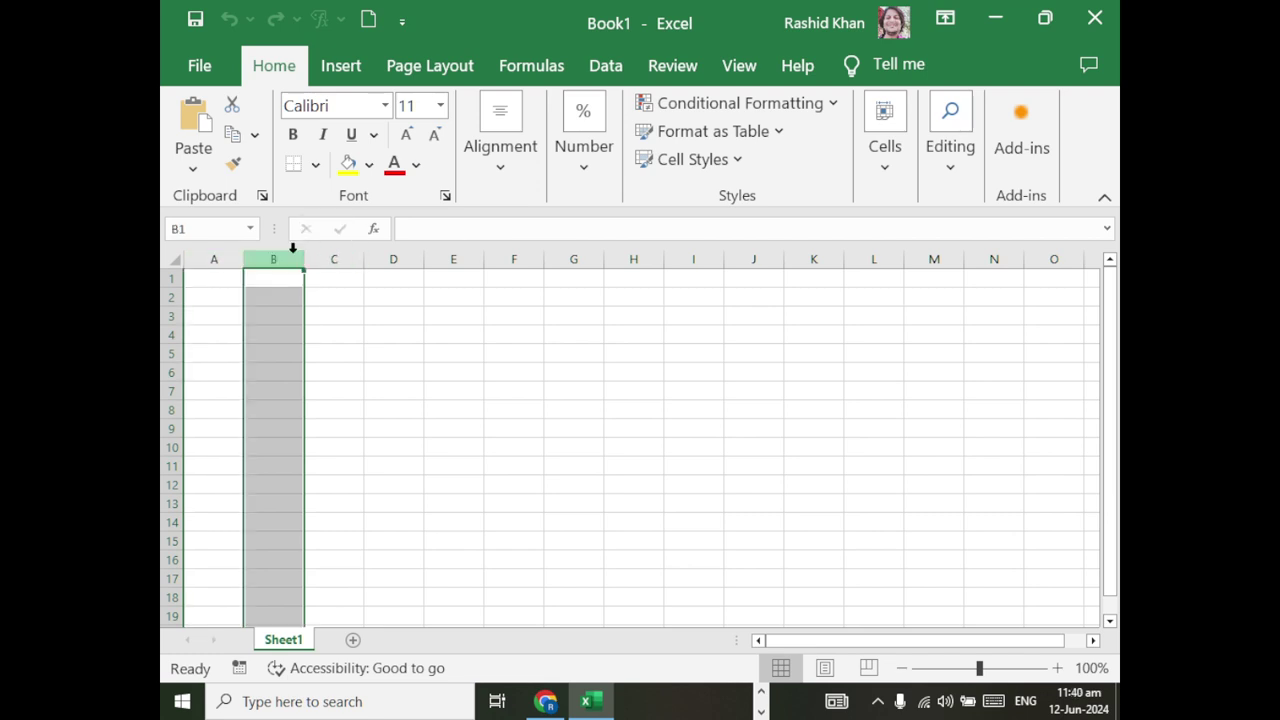
{"action": "left_click", "coordinate": [340, 252]}
{"action": "left_click", "coordinate": [392, 253]}
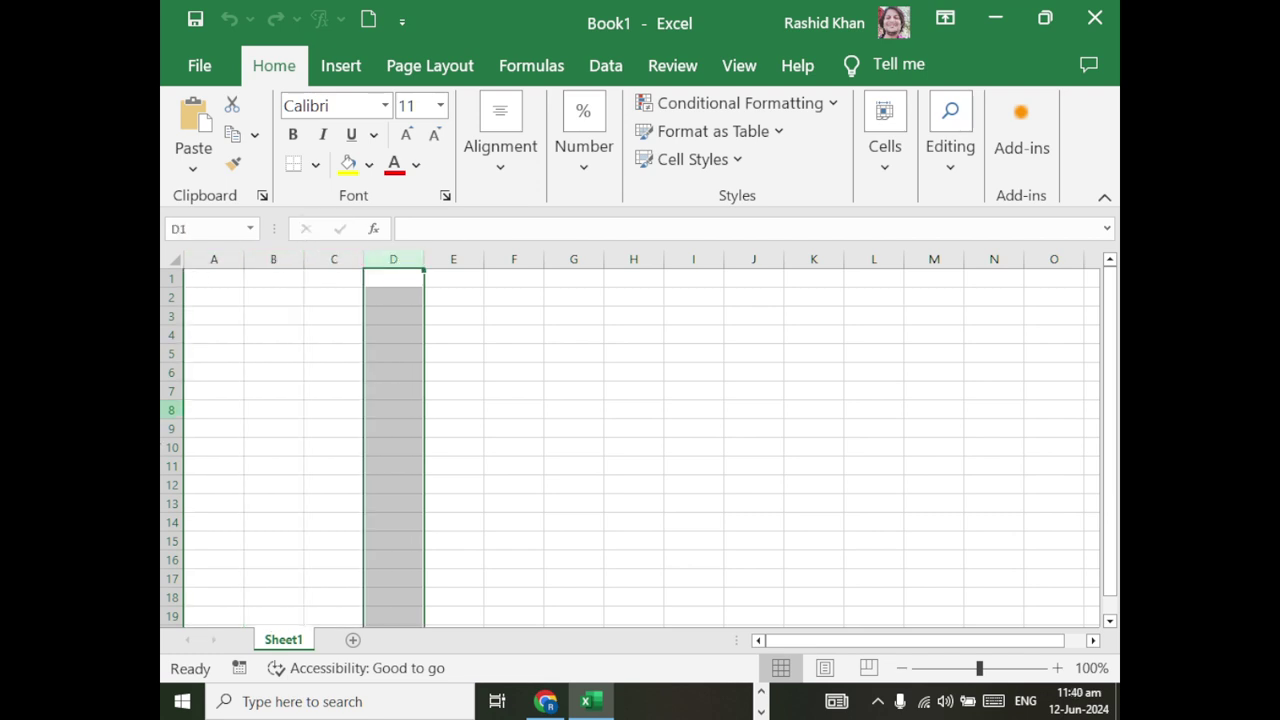
- Select single cells A4, B3, B7, D5 and E2, then the range A1:F10
{"action": "left_click", "coordinate": [214, 337]}
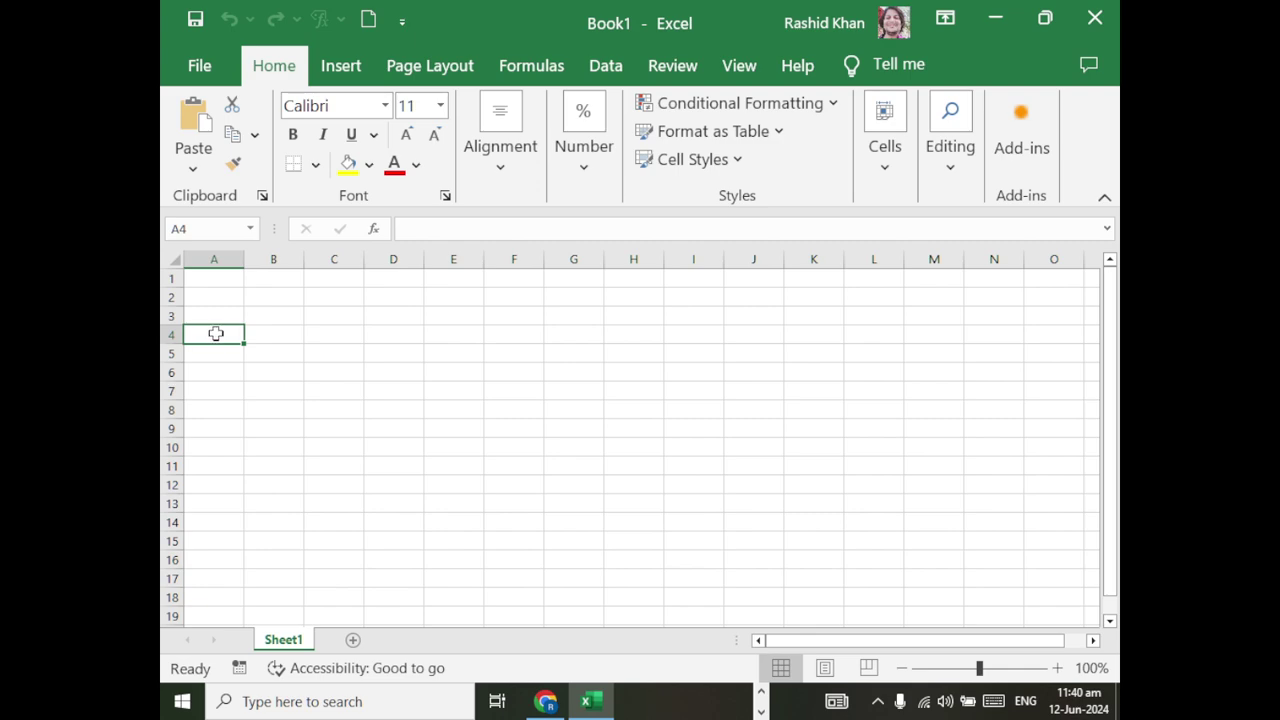
{"action": "scroll", "coordinate": [215, 333], "scroll_direction": "up", "scroll_amount": 5, "text": "ctrl"}
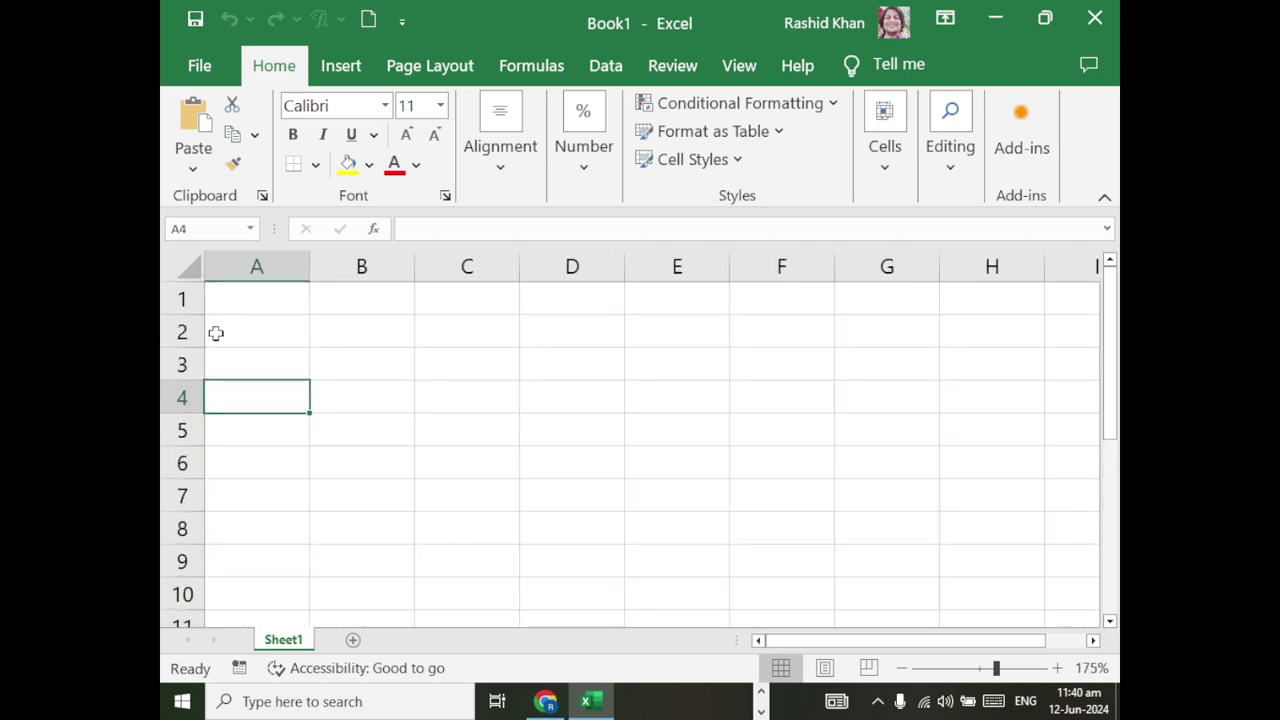
{"action": "left_click", "coordinate": [358, 372]}
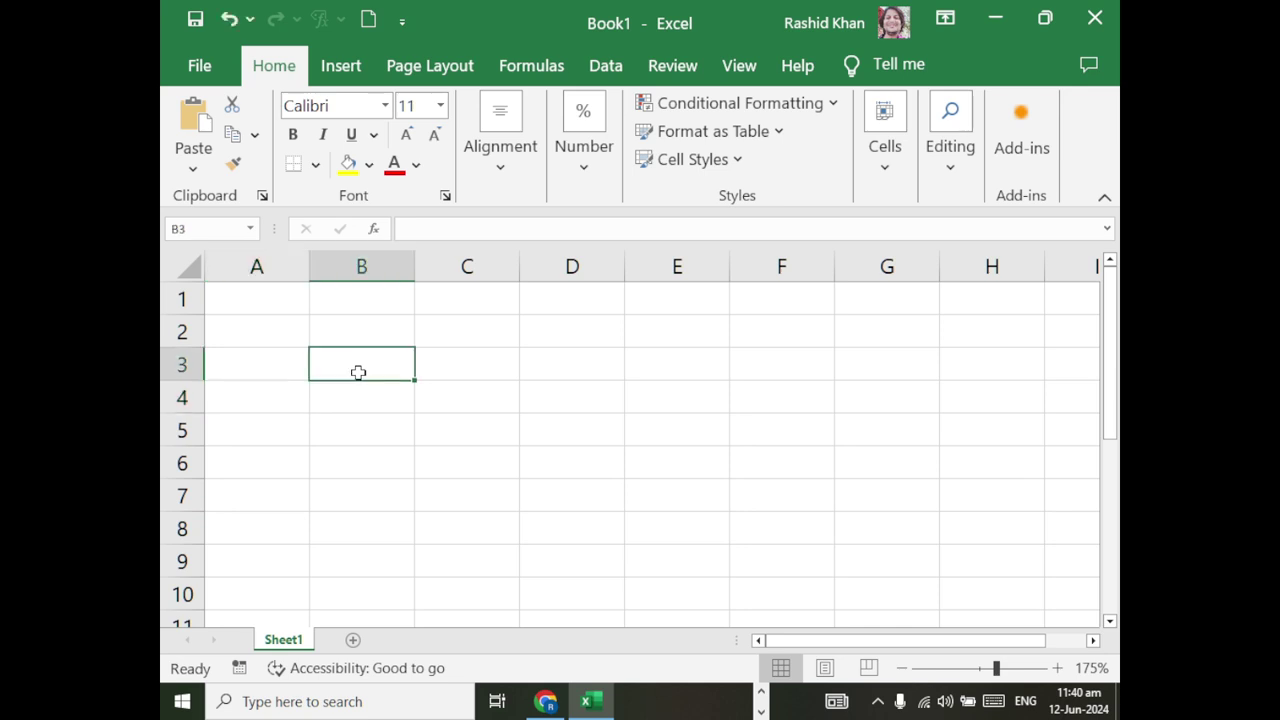
{"action": "left_click", "coordinate": [340, 494]}
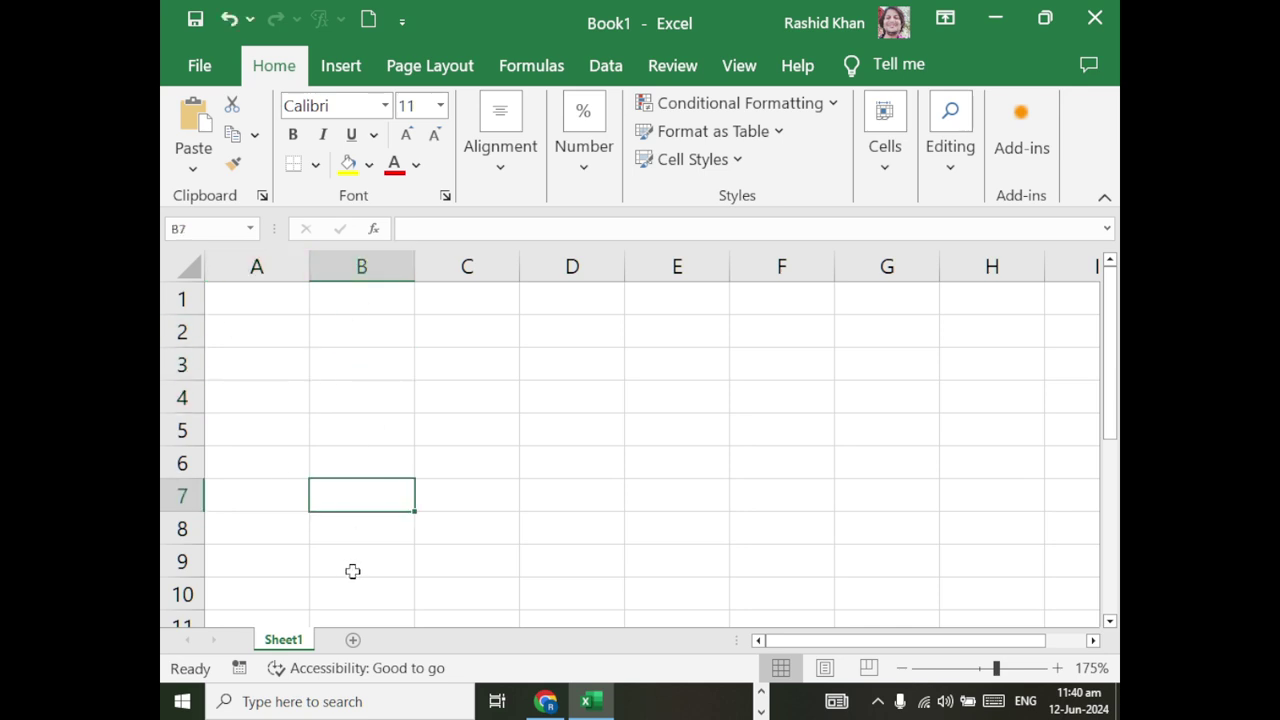
{"action": "left_click", "coordinate": [620, 429]}
{"action": "left_click", "coordinate": [712, 324]}
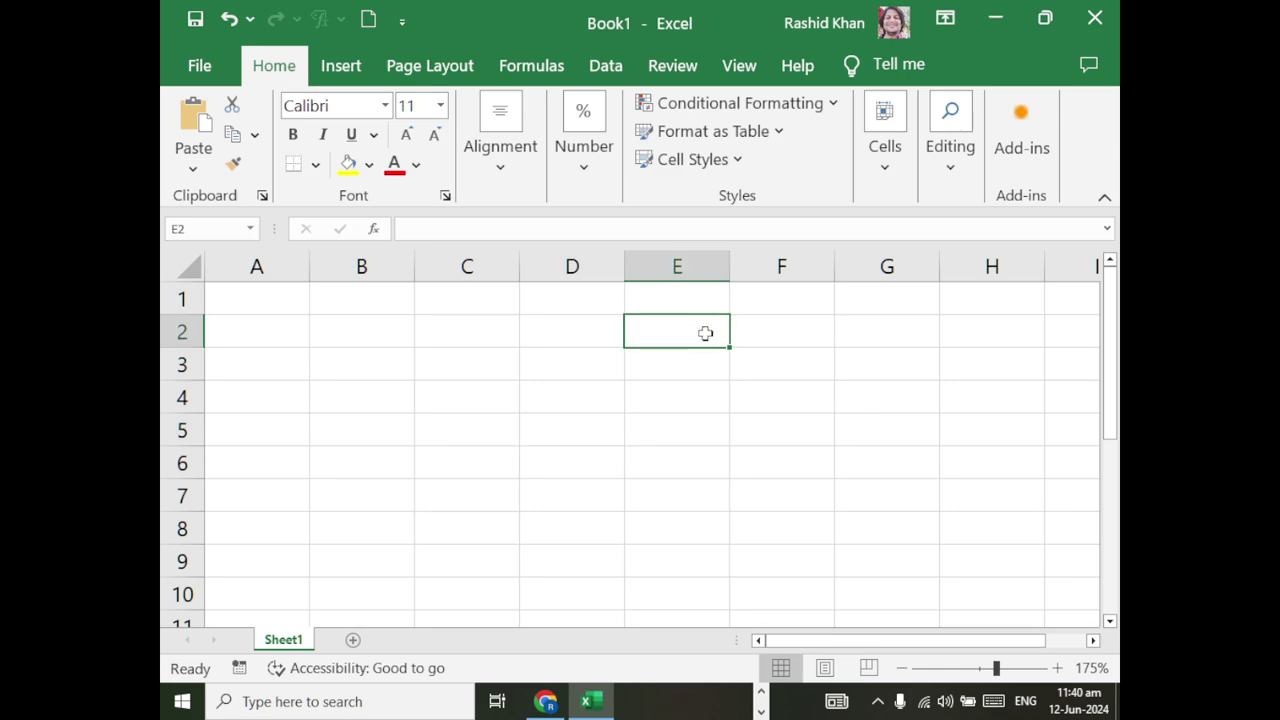
{"action": "left_click_drag", "start_coordinate": [264, 309], "coordinate": [826, 594]}
- Restore and re-maximize the Excel window, then select cell B5
{"action": "double_click", "coordinate": [730, 9]}
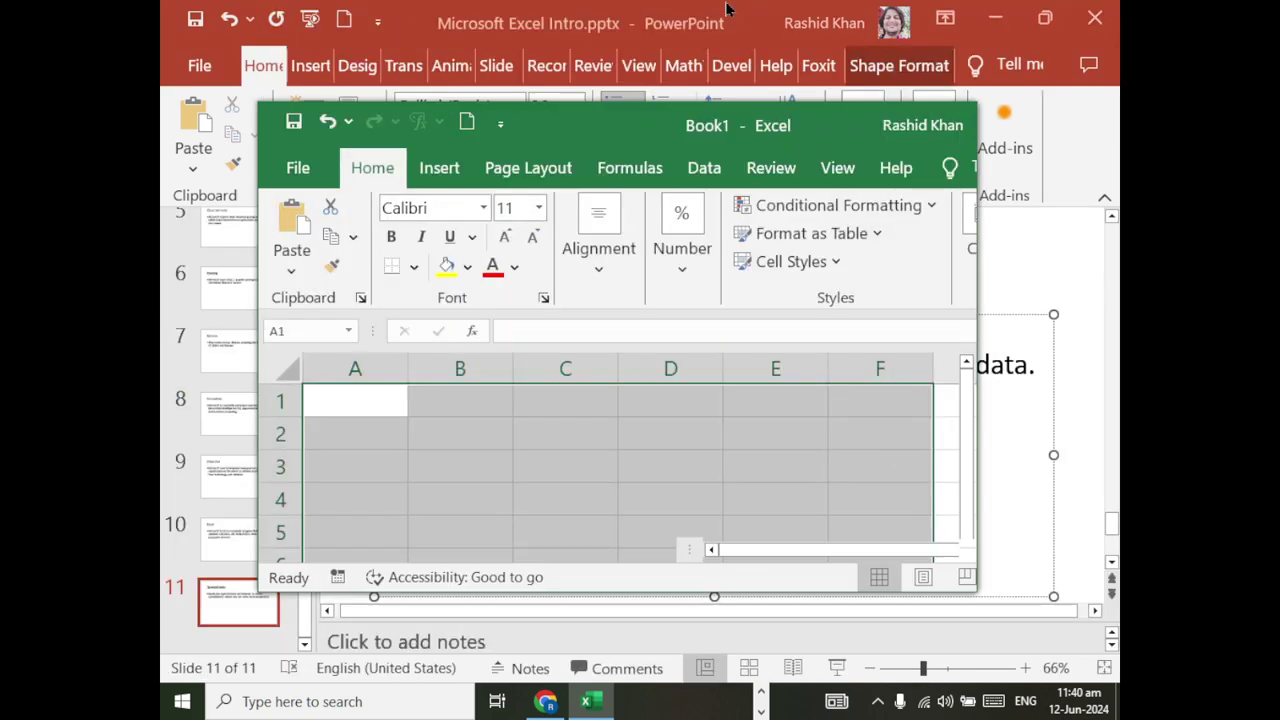
{"action": "double_click", "coordinate": [592, 128]}
{"action": "left_click", "coordinate": [351, 431]}
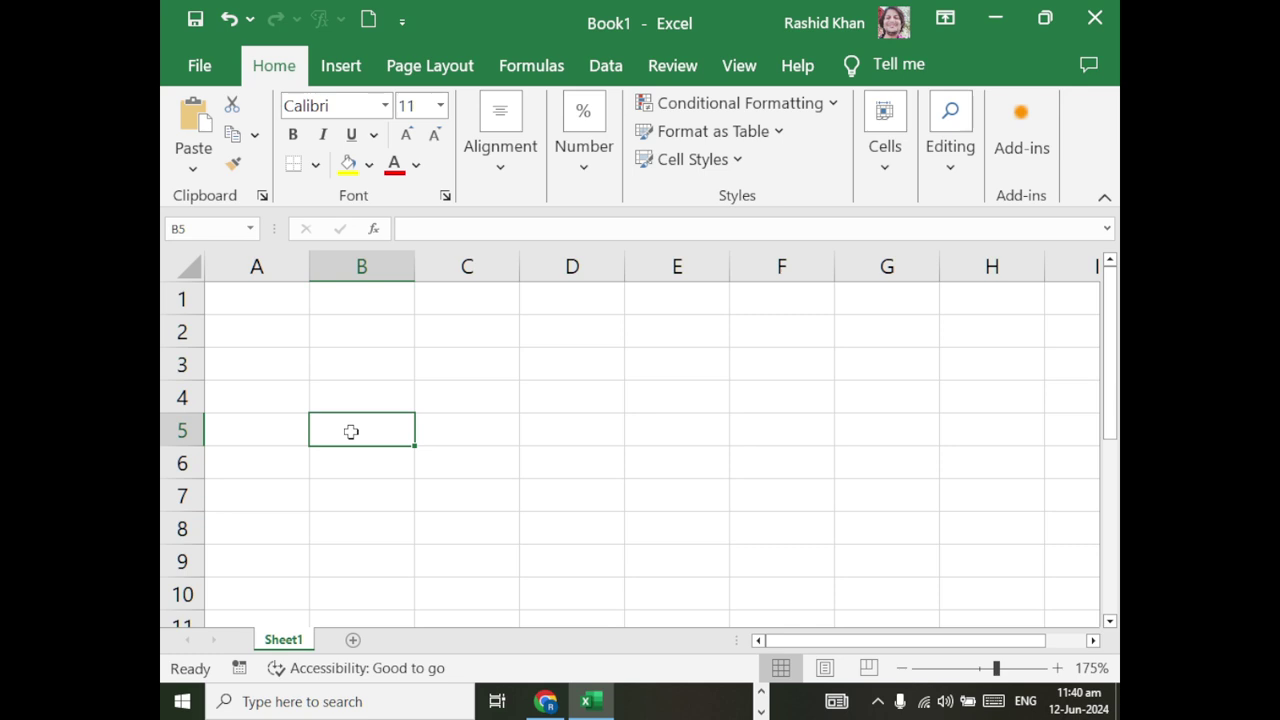
- Copy ChatGPT's 'Cells:' heading and paste it as the title of a new Title and Content slide 12
{"action": "key", "text": "alt+Tab"}
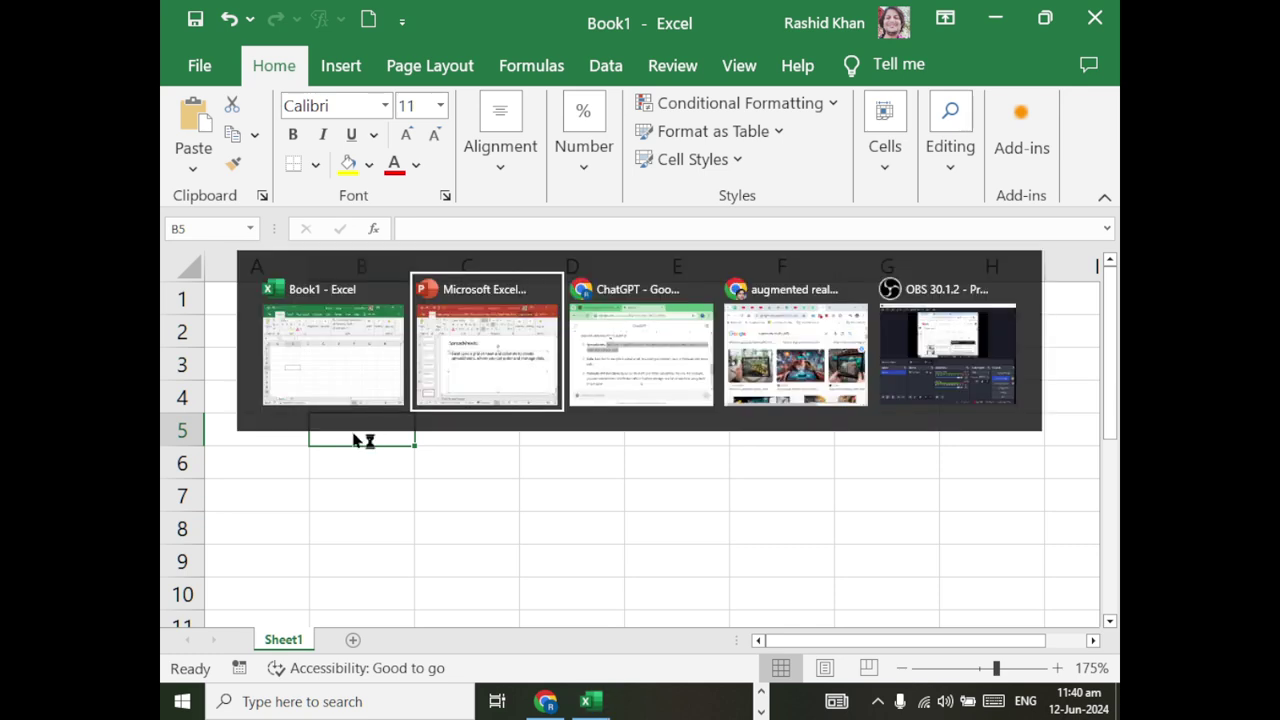
{"action": "key", "text": "alt+Tab"}
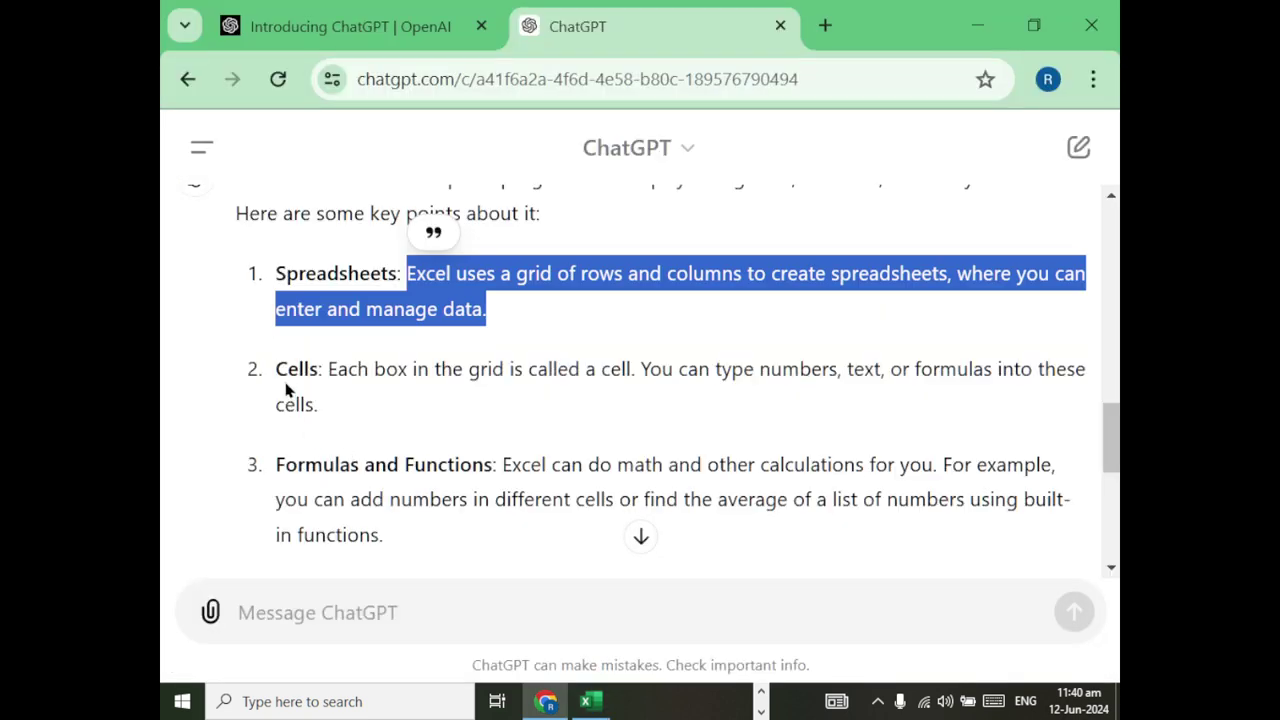
{"action": "left_click_drag", "start_coordinate": [276, 369], "coordinate": [320, 370]}
{"action": "key", "text": "alt+Tab"}
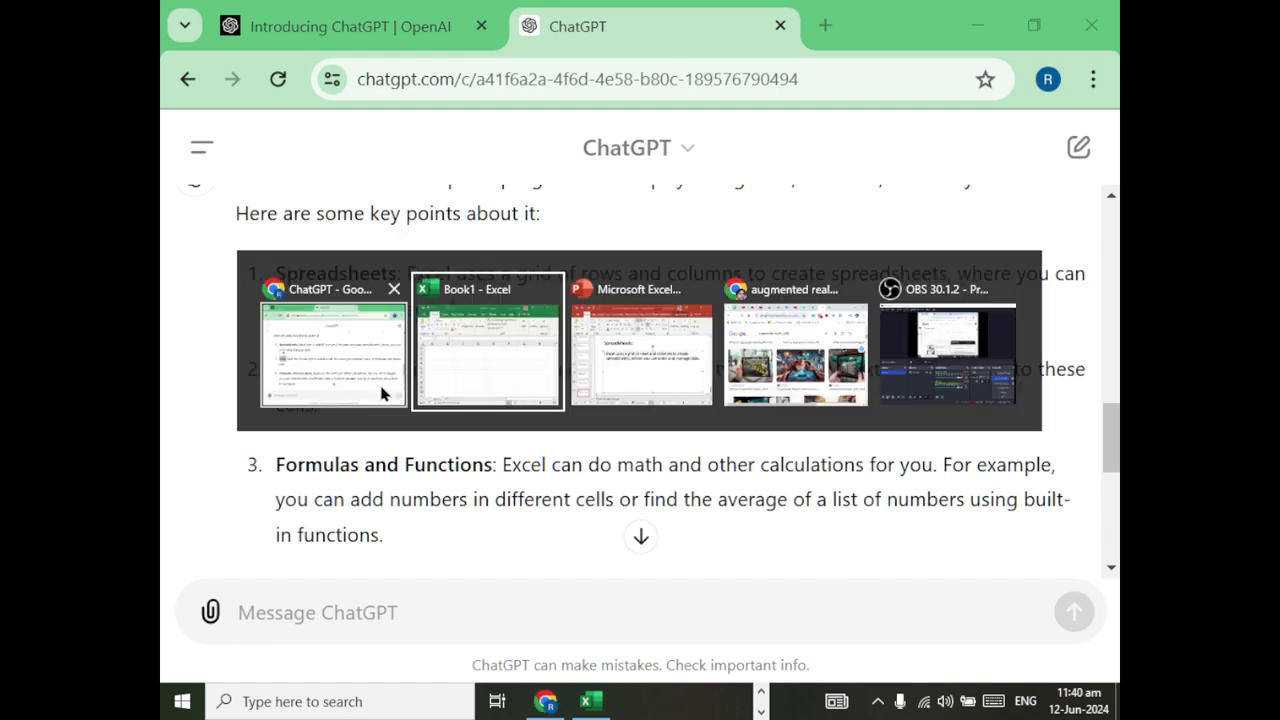
{"action": "key", "text": "alt+Tab"}
{"action": "key", "text": "alt+Tab"}
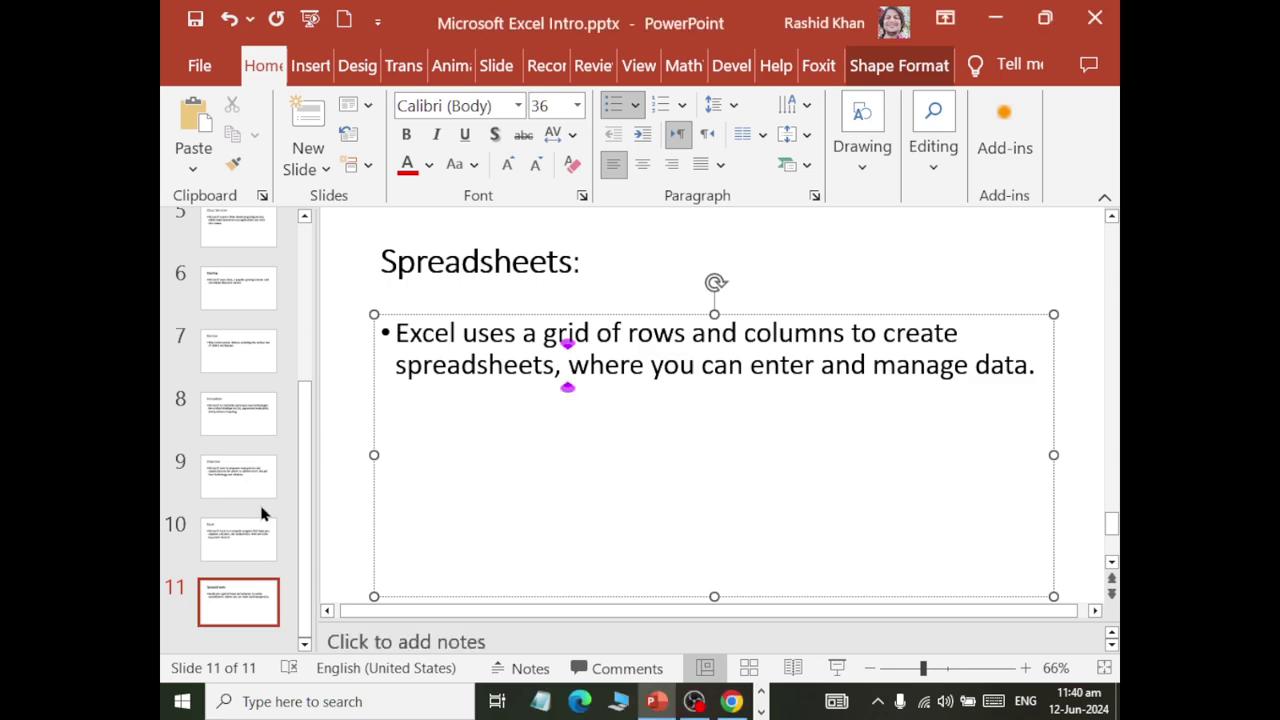
{"action": "left_click", "coordinate": [305, 169]}
{"action": "left_click", "coordinate": [571, 272]}
{"action": "left_click", "coordinate": [400, 257]}
{"action": "type", "text": "Cells:"}
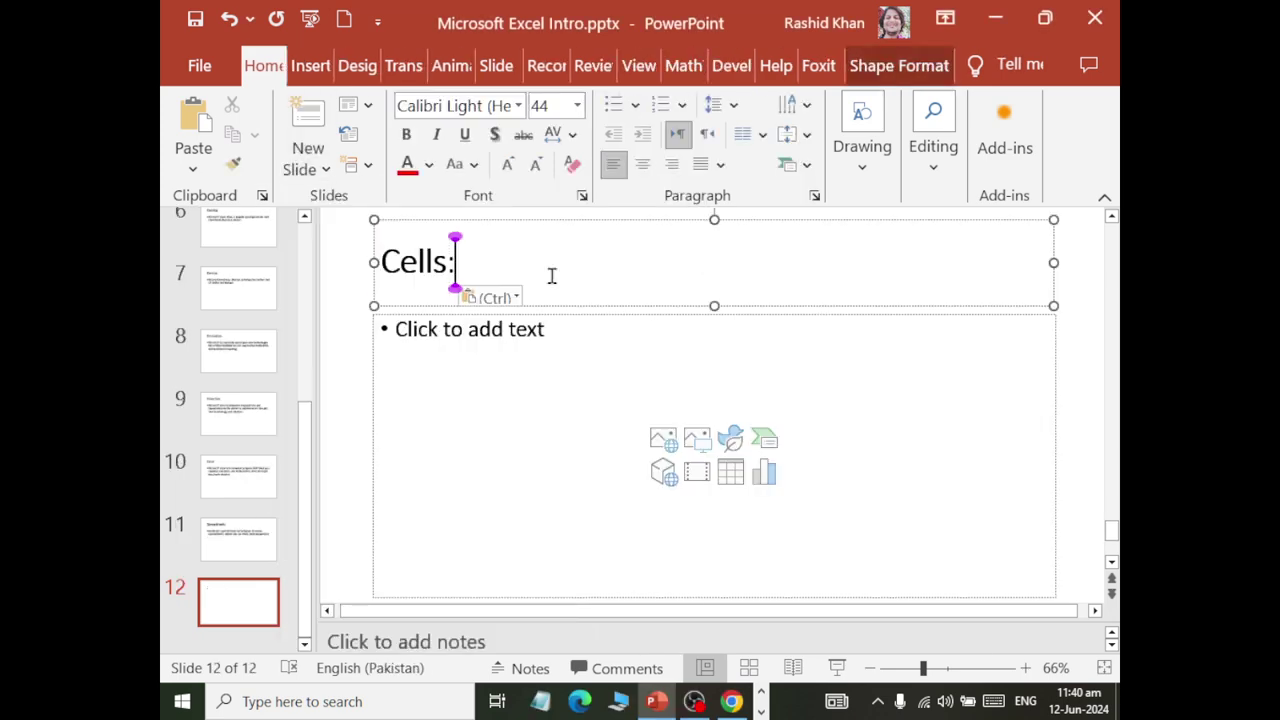
- Paste ChatGPT's description of cells into slide 12's body and set it to size 36
{"action": "key", "text": "alt+Tab"}
{"action": "key", "text": "alt+Tab"}
{"action": "key", "text": "alt+Tab"}
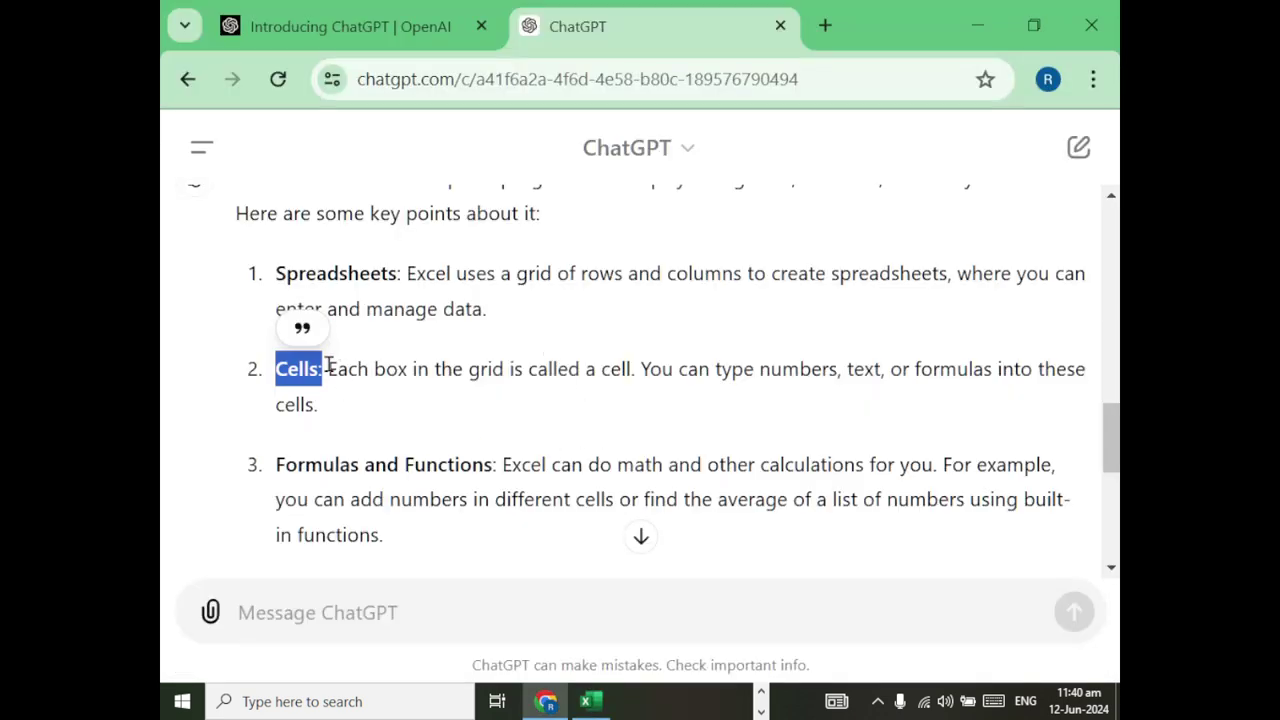
{"action": "mouse_move", "coordinate": [328, 368]}
{"action": "left_mouse_down"}
{"action": "mouse_move", "coordinate": [587, 370]}
{"action": "mouse_move", "coordinate": [370, 415]}
{"action": "left_mouse_up"}
{"action": "key", "text": "ctrl+c"}
{"action": "key", "text": "alt+Tab"}
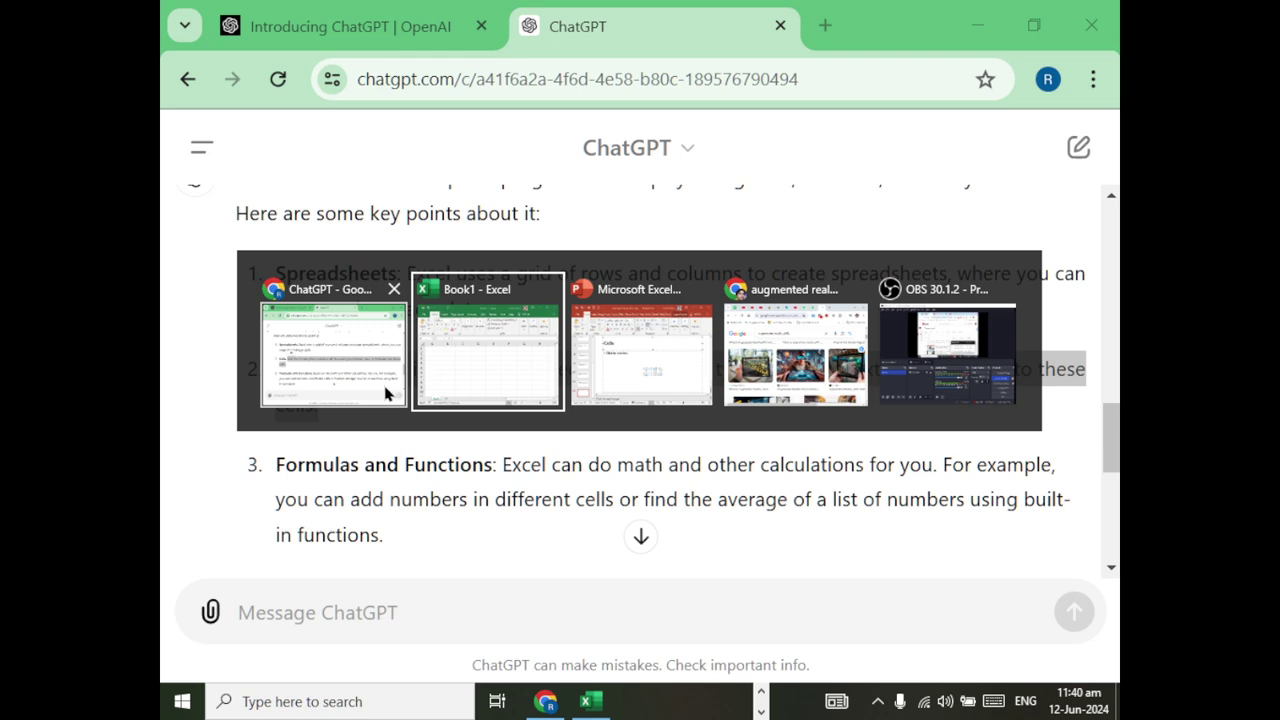
{"action": "key", "text": "alt+Tab"}
{"action": "left_click", "coordinate": [577, 400]}
{"action": "key", "text": "ctrl+v"}
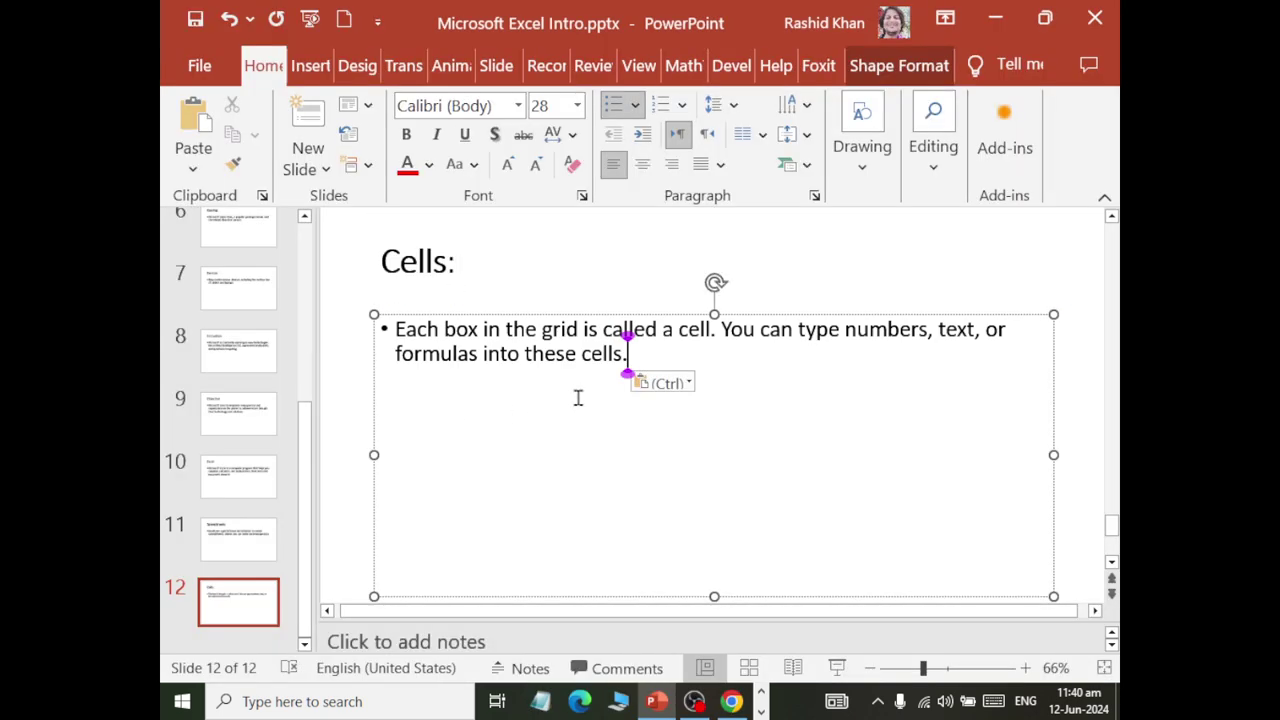
{"action": "key", "text": "ctrl+a"}
{"action": "left_click", "coordinate": [577, 105]}
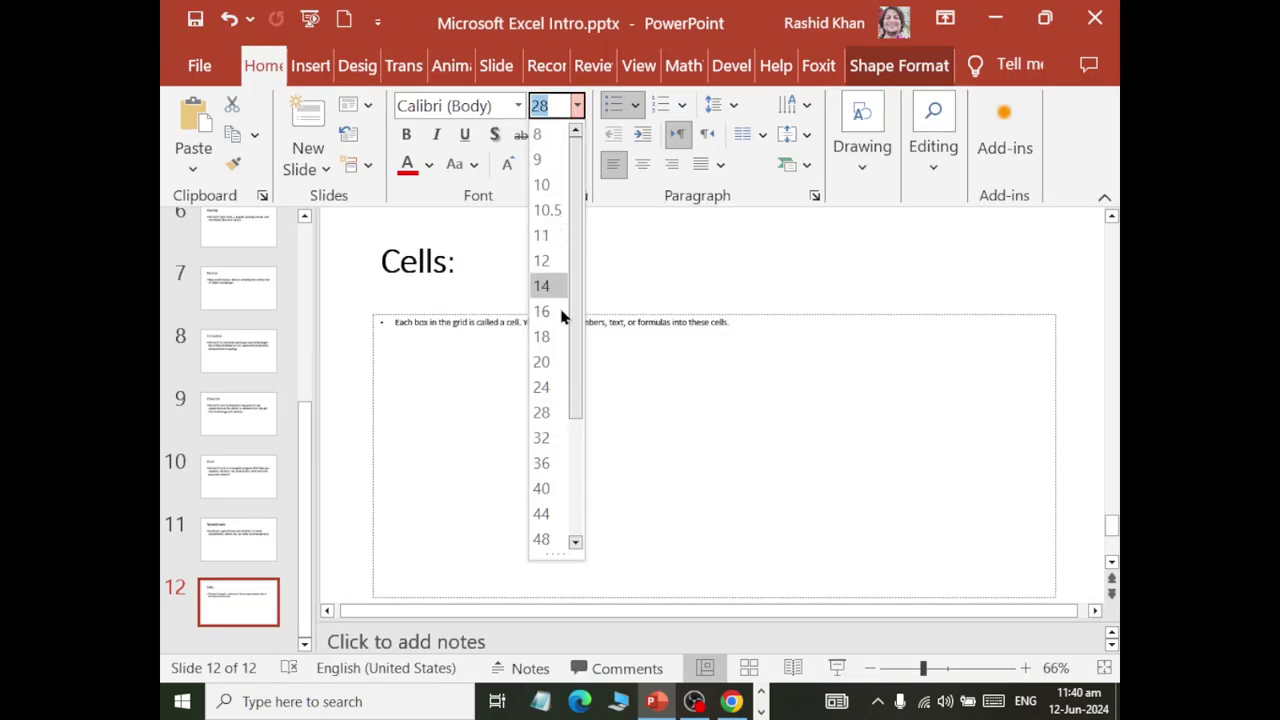
{"action": "left_click", "coordinate": [553, 463]}
{"action": "key", "text": "alt+Tab"}
{"action": "key", "text": "alt+Tab"}
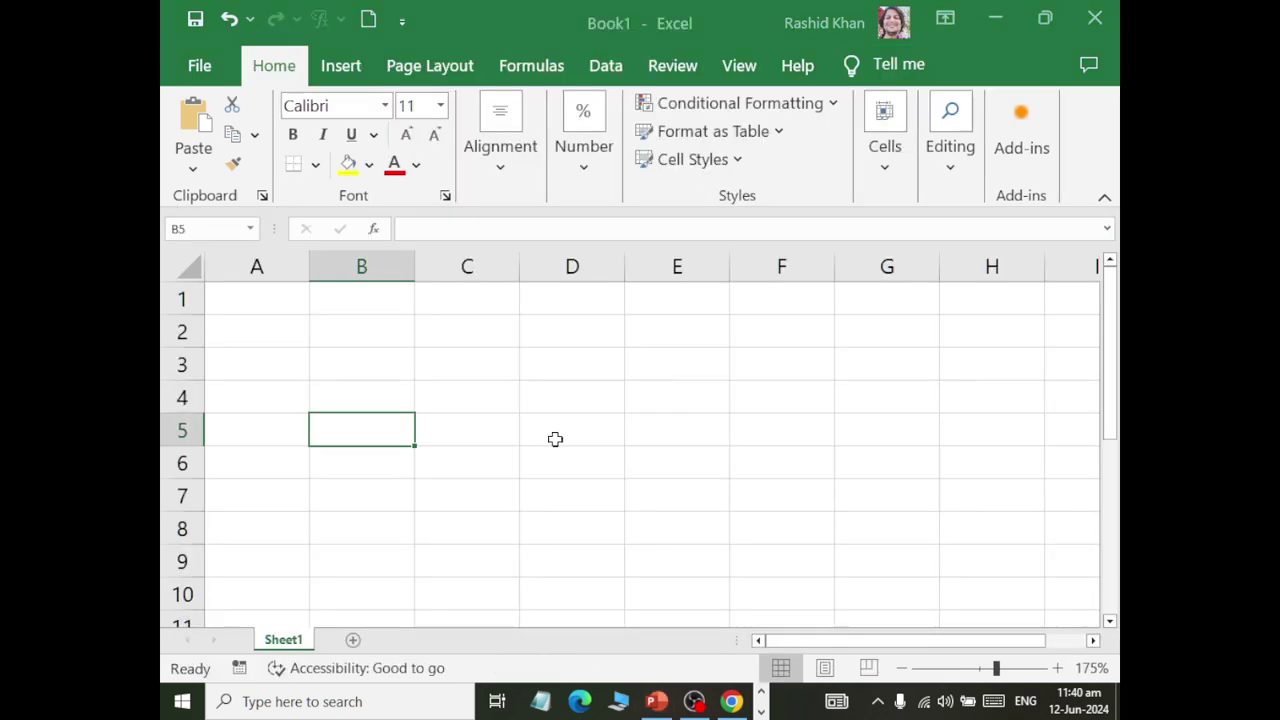
- Select A1:G10, cell D8, B2:B9, a stretch of row 3, cell D6, then B5:H10
{"action": "left_click_drag", "start_coordinate": [281, 306], "coordinate": [851, 587]}
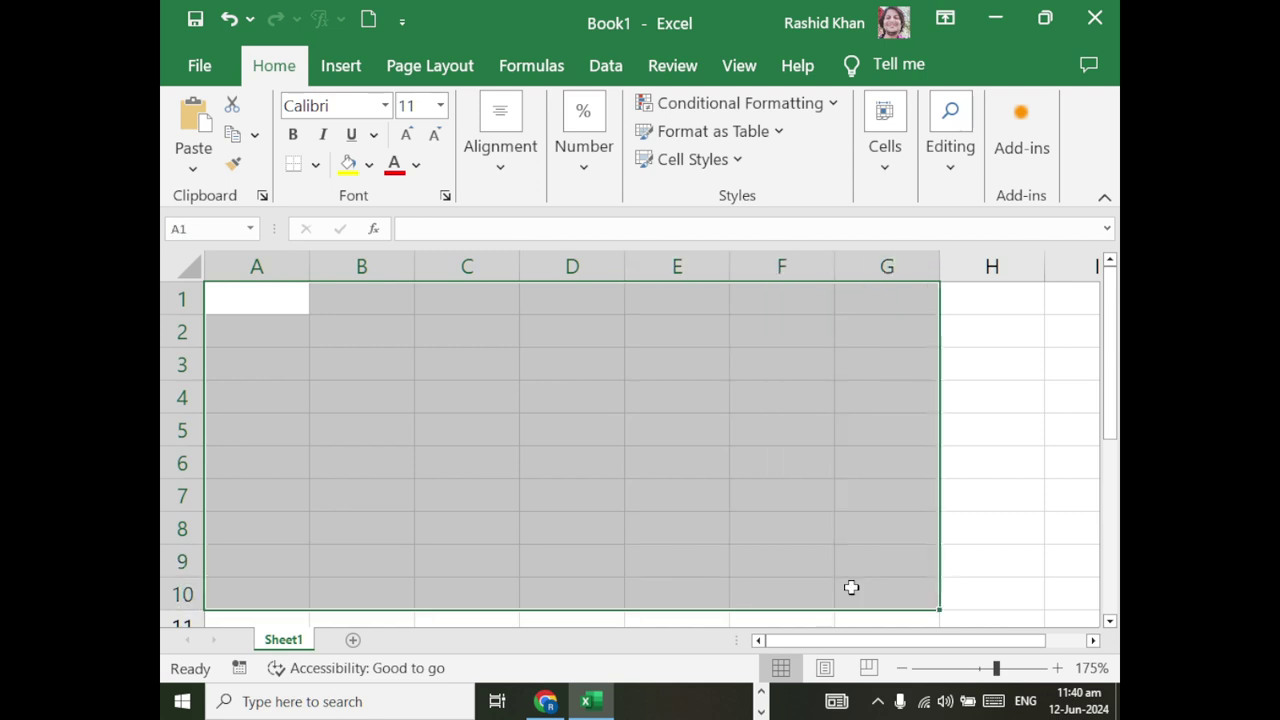
{"action": "left_click", "coordinate": [602, 529]}
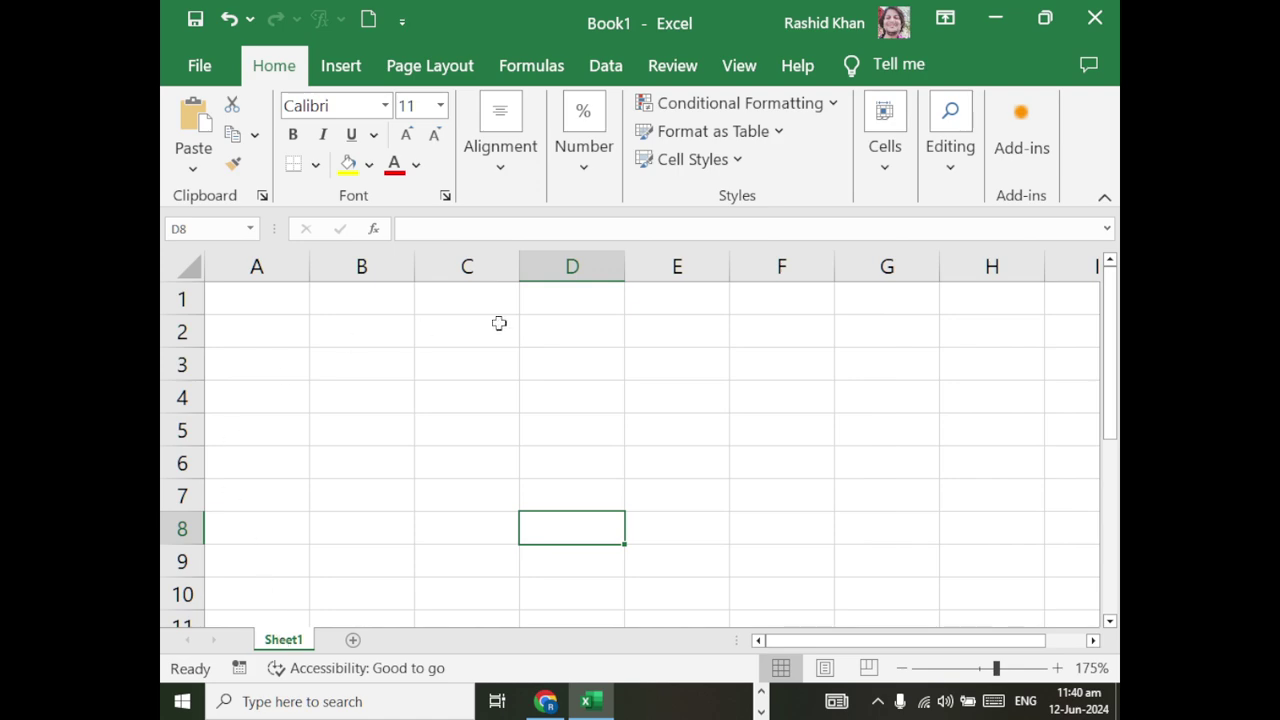
{"action": "left_click_drag", "start_coordinate": [343, 332], "coordinate": [357, 560]}
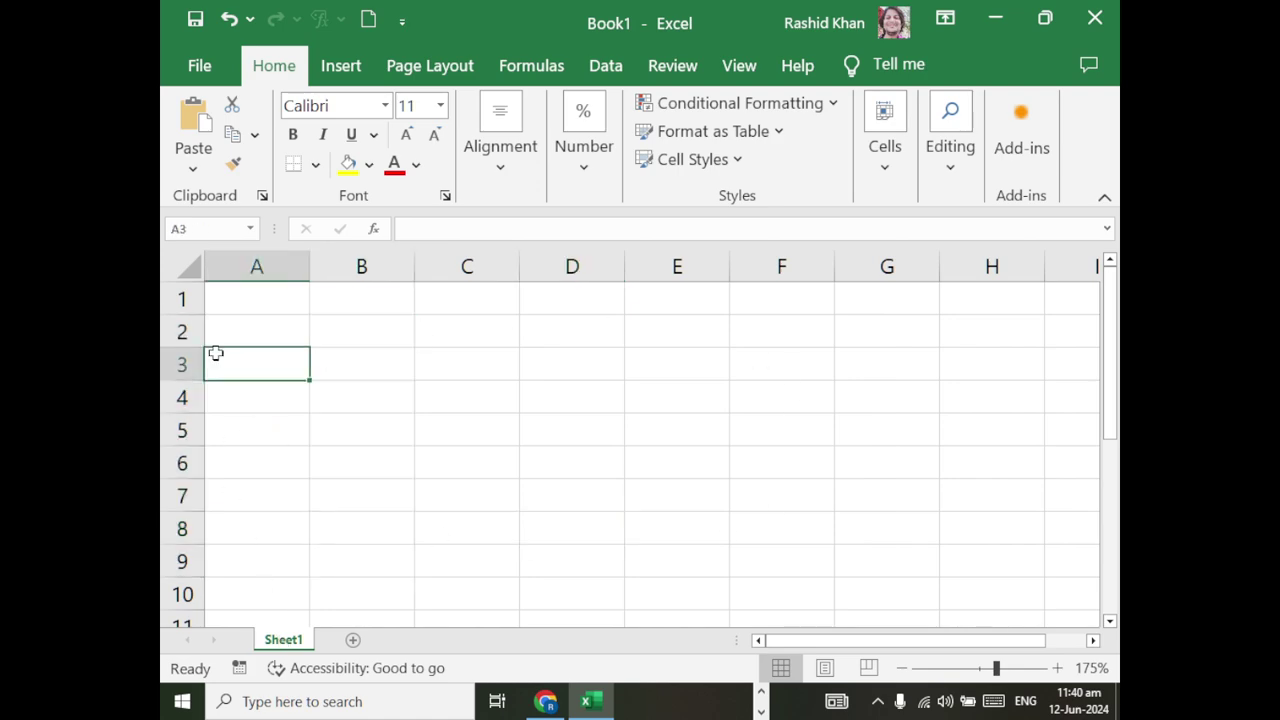
{"action": "left_click_drag", "start_coordinate": [214, 351], "coordinate": [680, 364]}
{"action": "left_click", "coordinate": [560, 457]}
{"action": "mouse_move", "coordinate": [360, 430]}
{"action": "left_mouse_down"}
{"action": "mouse_move", "coordinate": [751, 508]}
{"action": "mouse_move", "coordinate": [1011, 578]}
{"action": "left_mouse_up"}
- Highlight ChatGPT's Cells item and its sentence about typing numbers, text or formulas
{"action": "key", "text": "alt+Tab"}
{"action": "key", "text": "alt+Tab"}
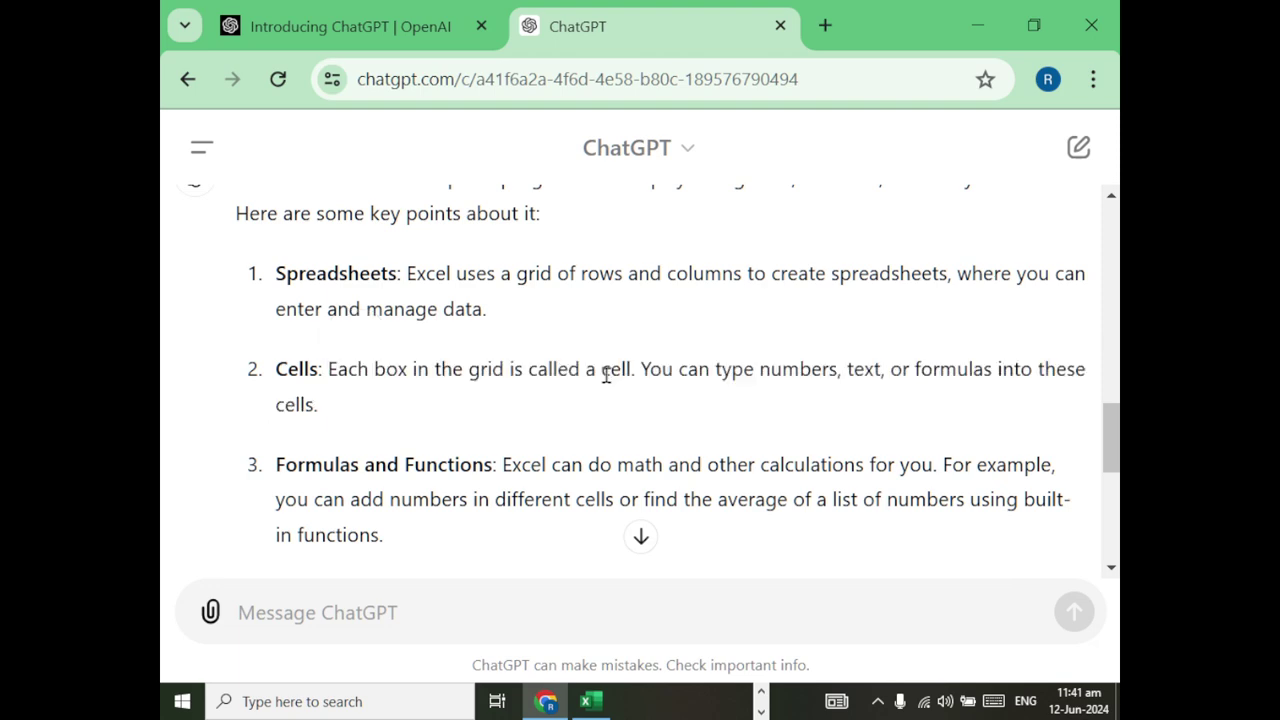
{"action": "triple_click", "coordinate": [600, 373]}
{"action": "left_click_drag", "start_coordinate": [645, 370], "coordinate": [1082, 372]}
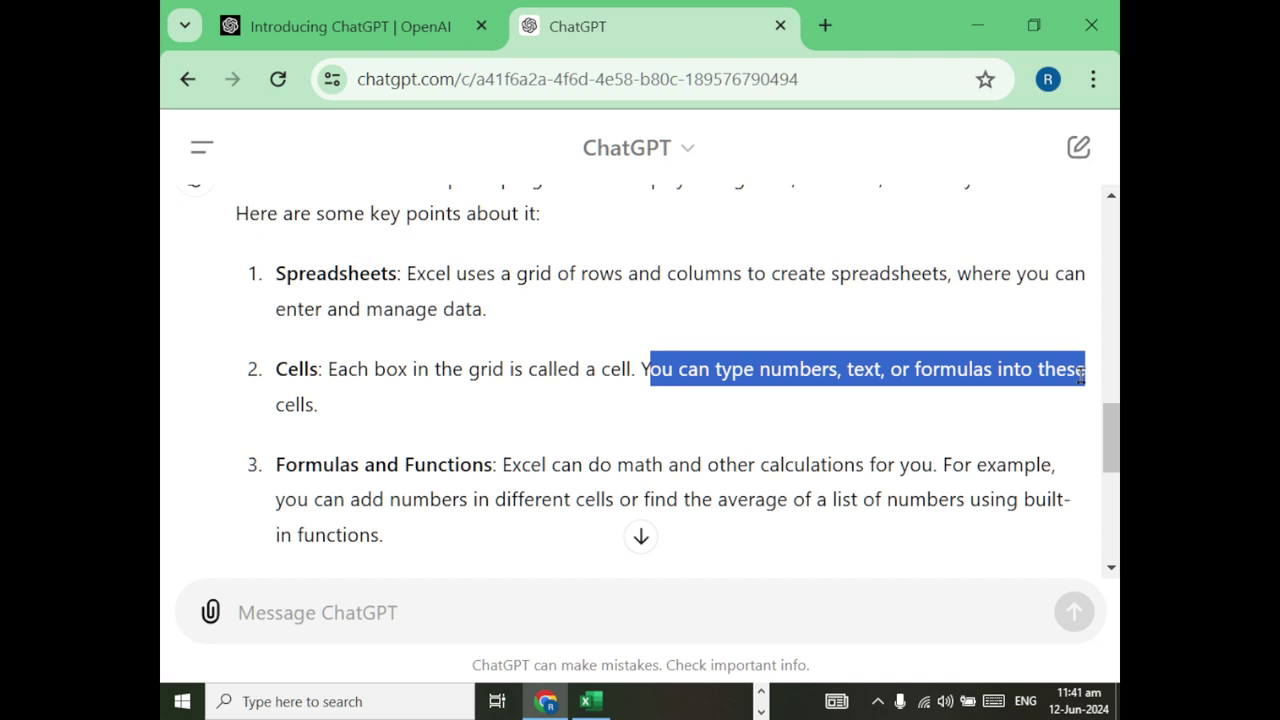
{"action": "double_click", "coordinate": [803, 367]}
{"action": "left_click", "coordinate": [859, 372]}
{"action": "double_click", "coordinate": [952, 369]}
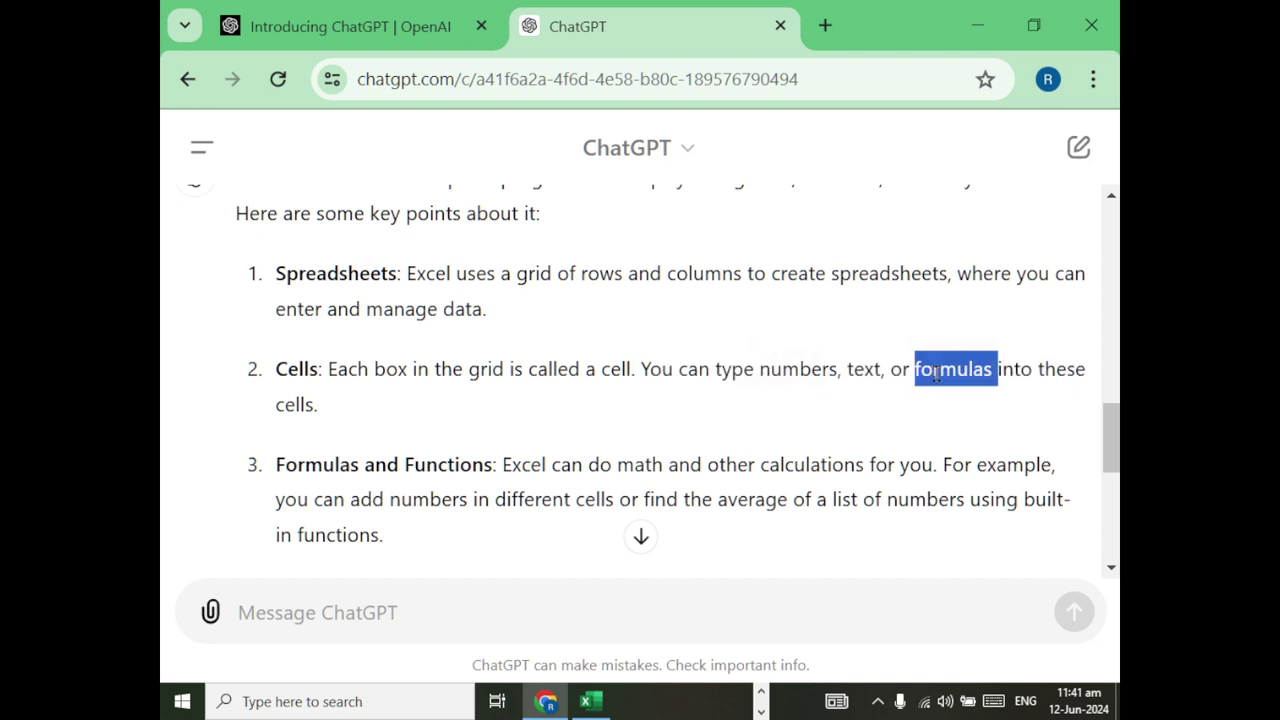
{"action": "key", "text": "alt+Tab"}
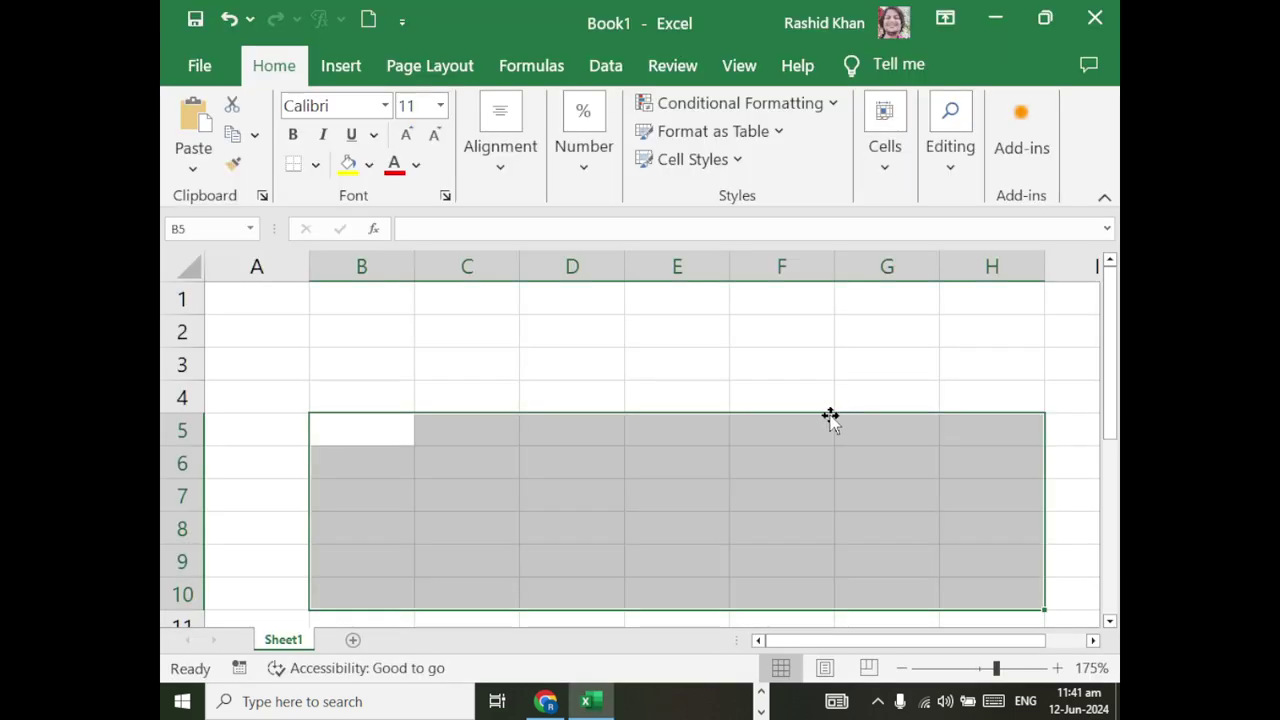
{"action": "key", "text": "alt+Tab"}
{"action": "key", "text": "alt+Tab"}
- Add Title and Content slide 13 titled 'Formulas and Functions:' copied from ChatGPT
{"action": "left_click", "coordinate": [507, 418]}
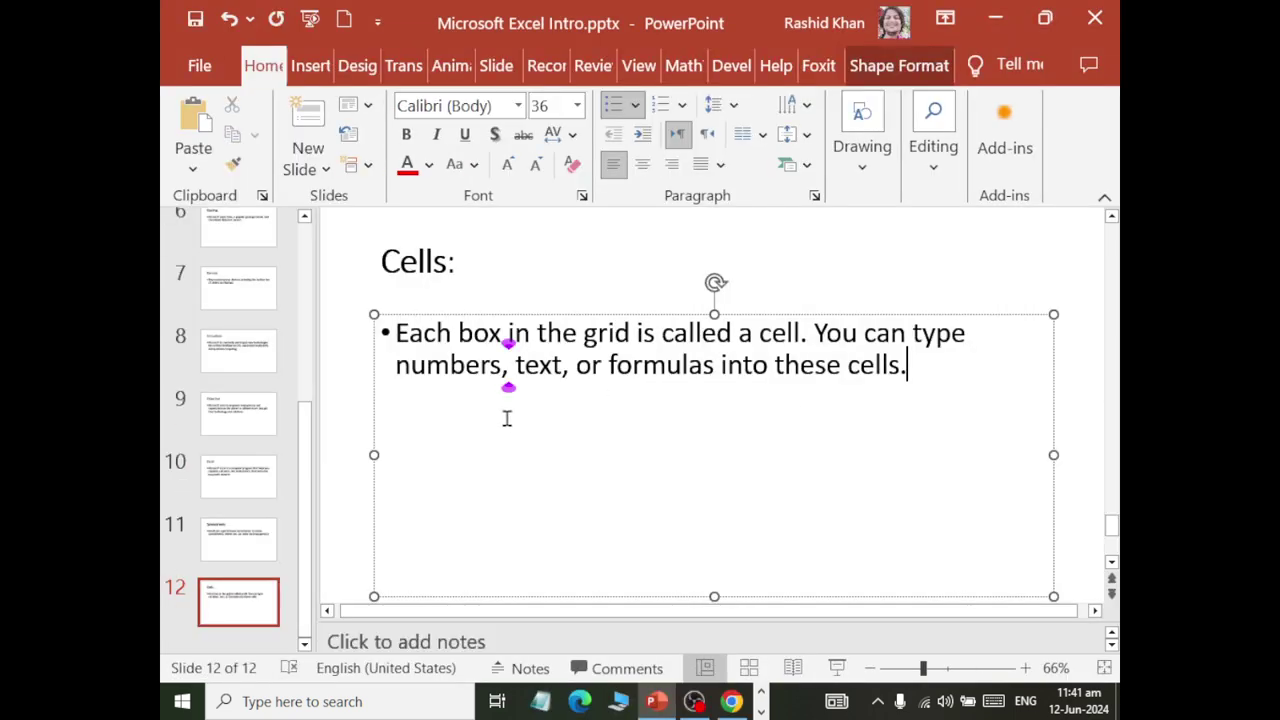
{"action": "left_click", "coordinate": [310, 172]}
{"action": "left_click", "coordinate": [500, 282]}
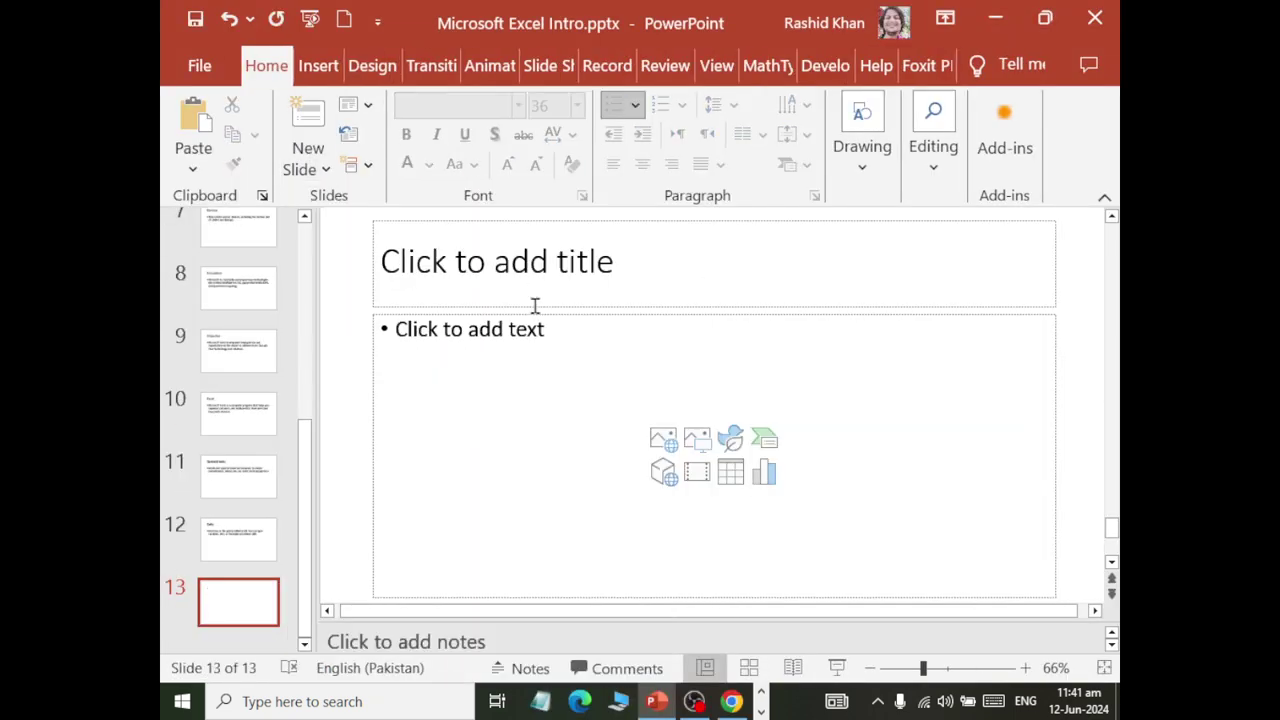
{"action": "key", "text": "alt+Tab"}
{"action": "key", "text": "Tab"}
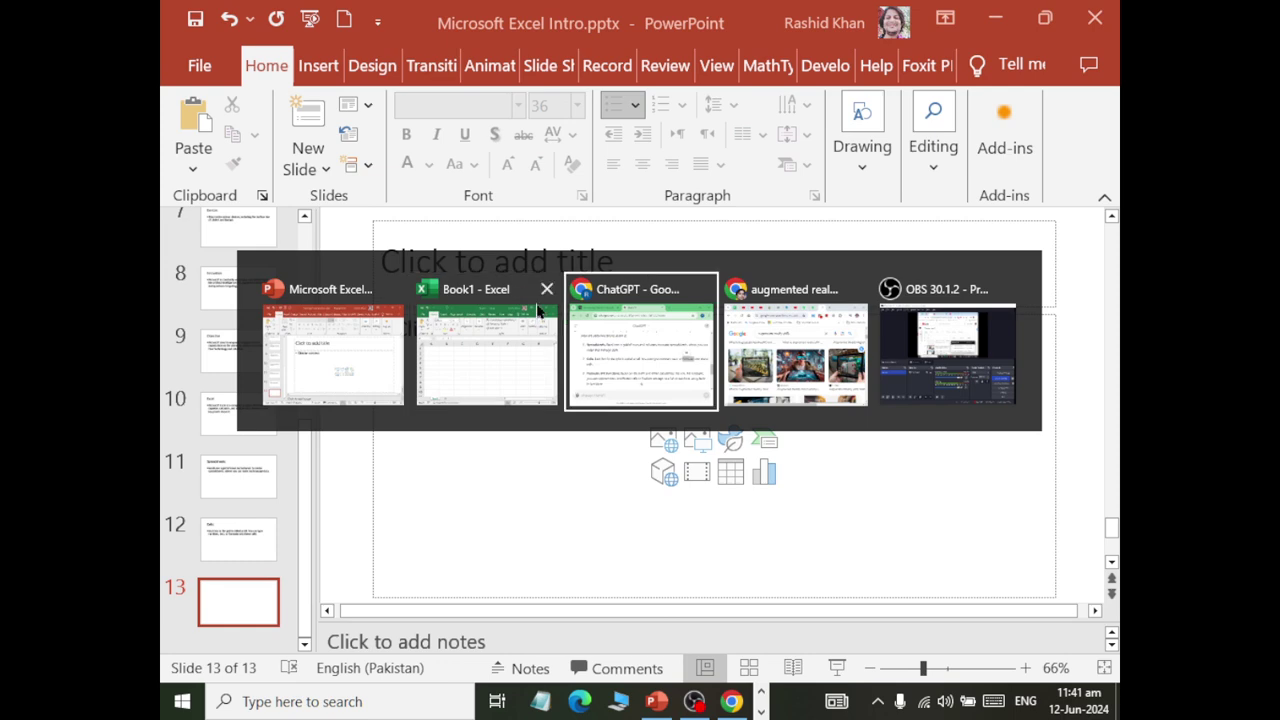
{"action": "left_click_drag", "start_coordinate": [278, 466], "coordinate": [498, 468]}
{"action": "key", "text": "ctrl+c"}
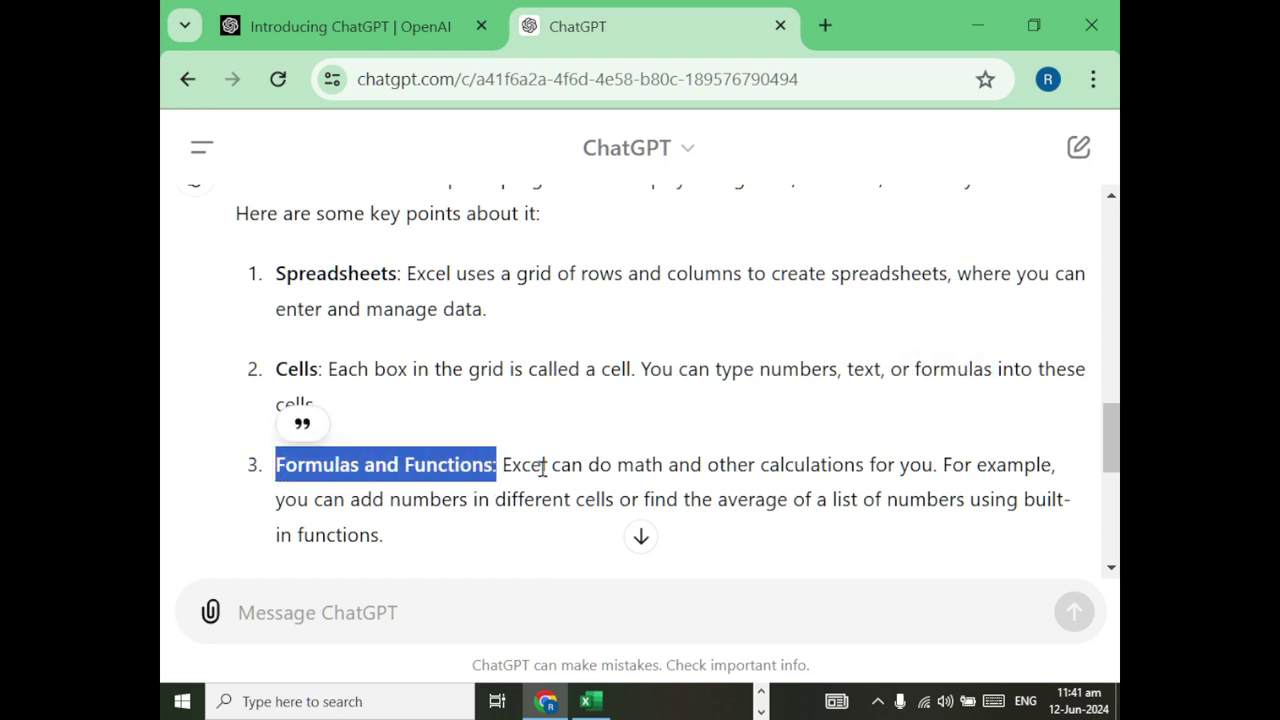
{"action": "key", "text": "alt+Tab"}
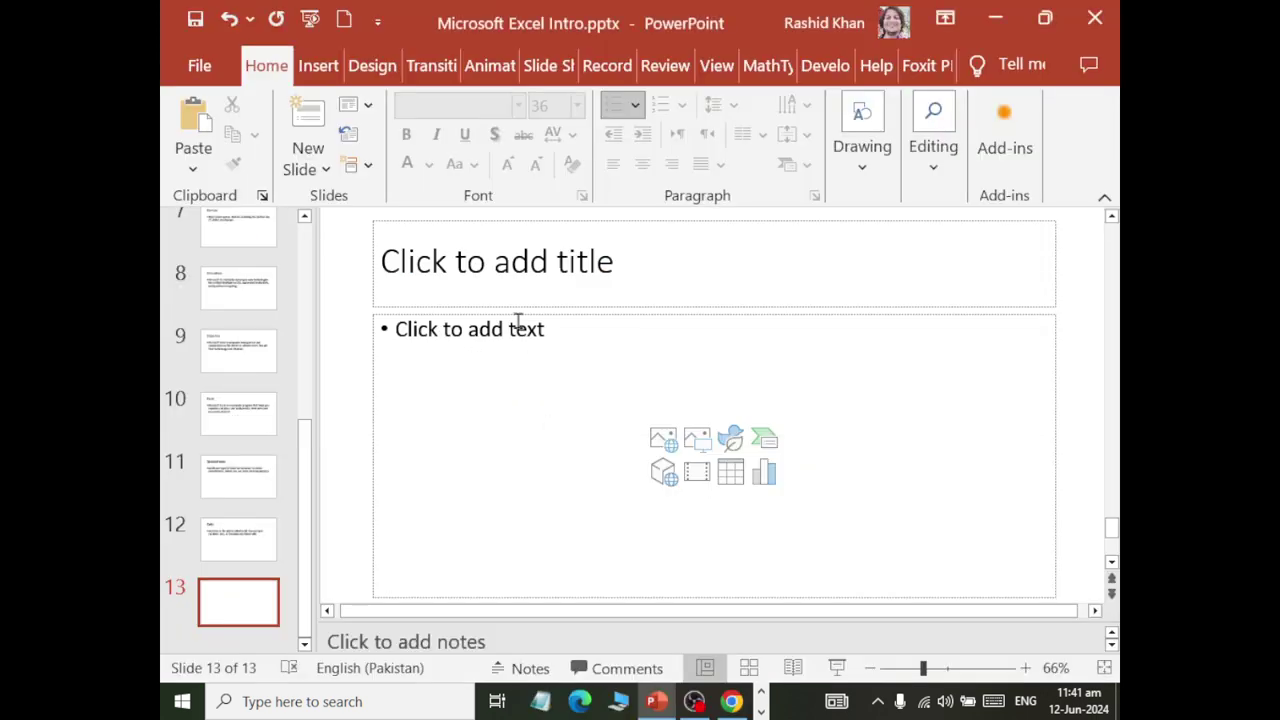
{"action": "left_click", "coordinate": [494, 268]}
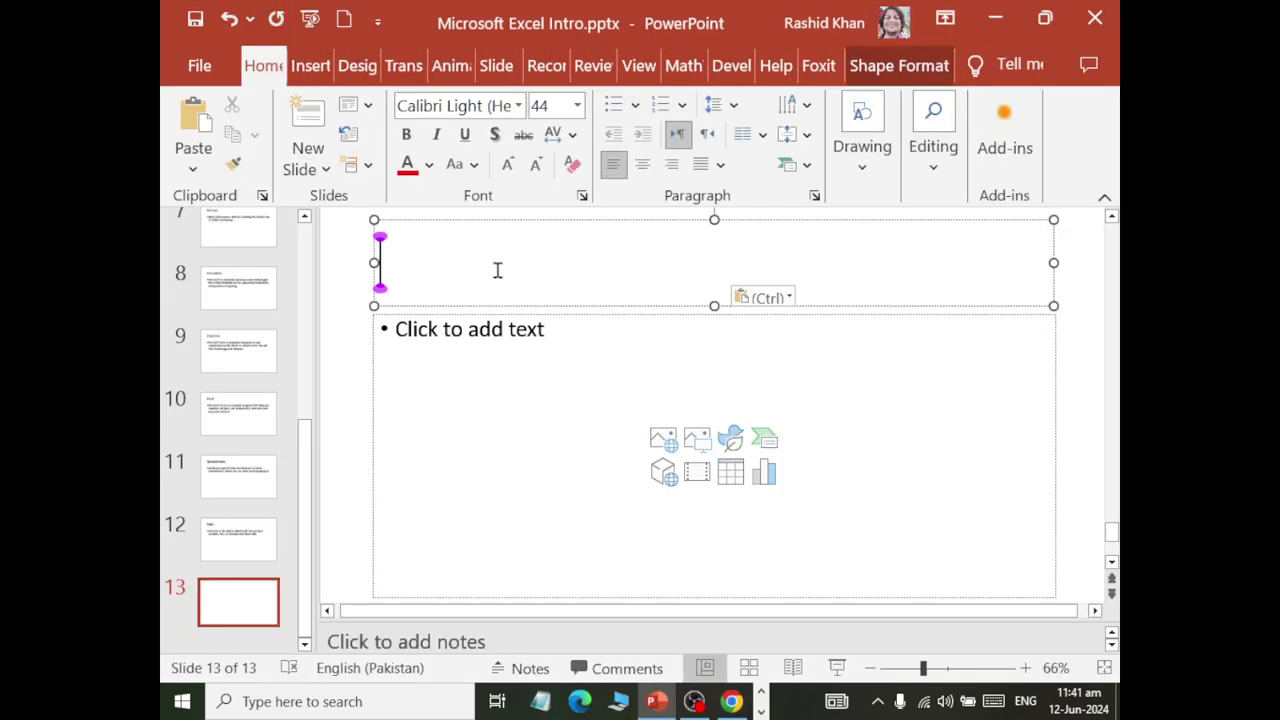
{"action": "key", "text": "ctrl+v"}
- Paste ChatGPT's formulas and functions description into slide 13's body at size 32
{"action": "key", "text": "alt+Tab"}
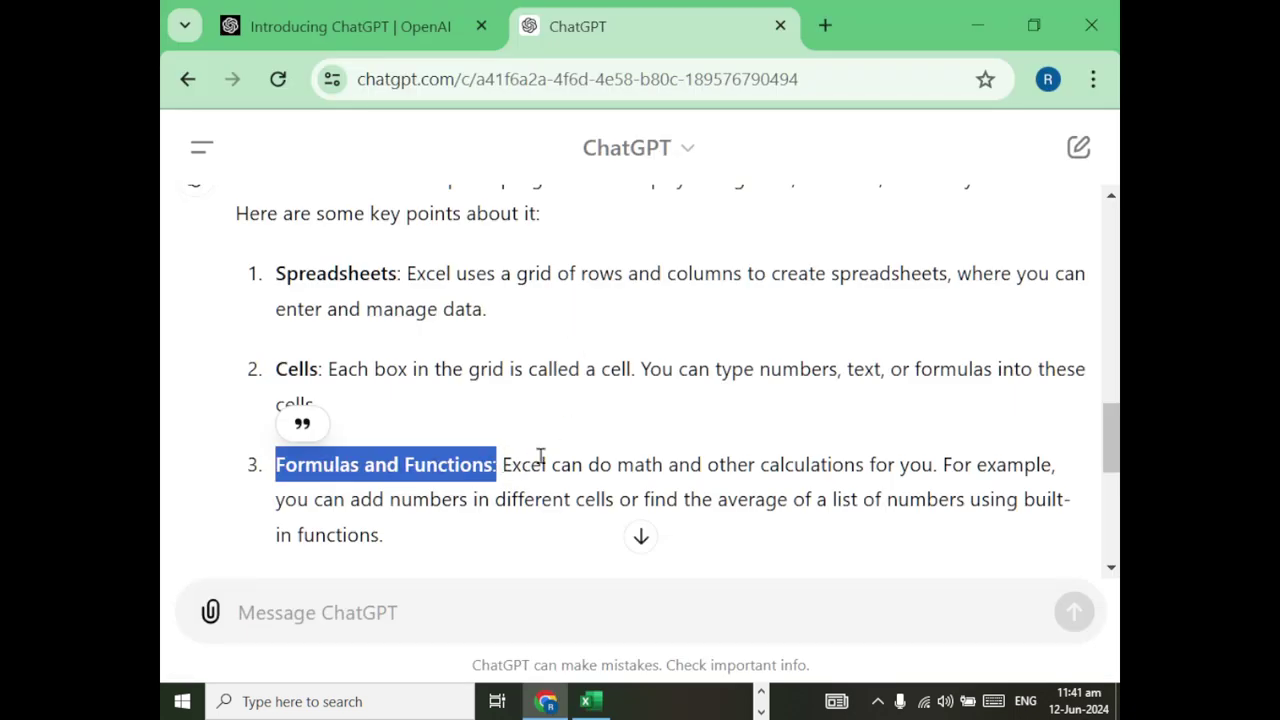
{"action": "left_click_drag", "start_coordinate": [502, 464], "coordinate": [426, 551]}
{"action": "key", "text": "ctrl+c"}
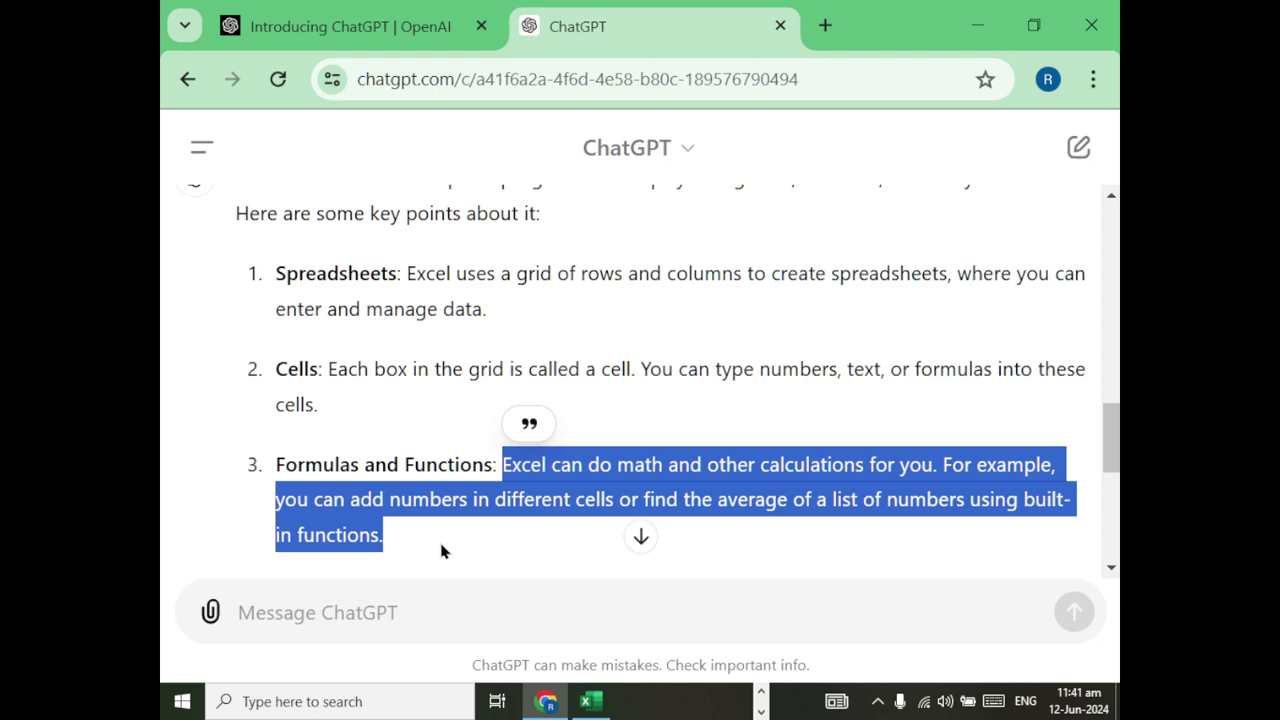
{"action": "key", "text": "alt+Tab"}
{"action": "left_click", "coordinate": [531, 469]}
{"action": "key", "text": "ctrl+v"}
{"action": "key", "text": "alt+Tab"}
{"action": "key", "text": "alt+Tab"}
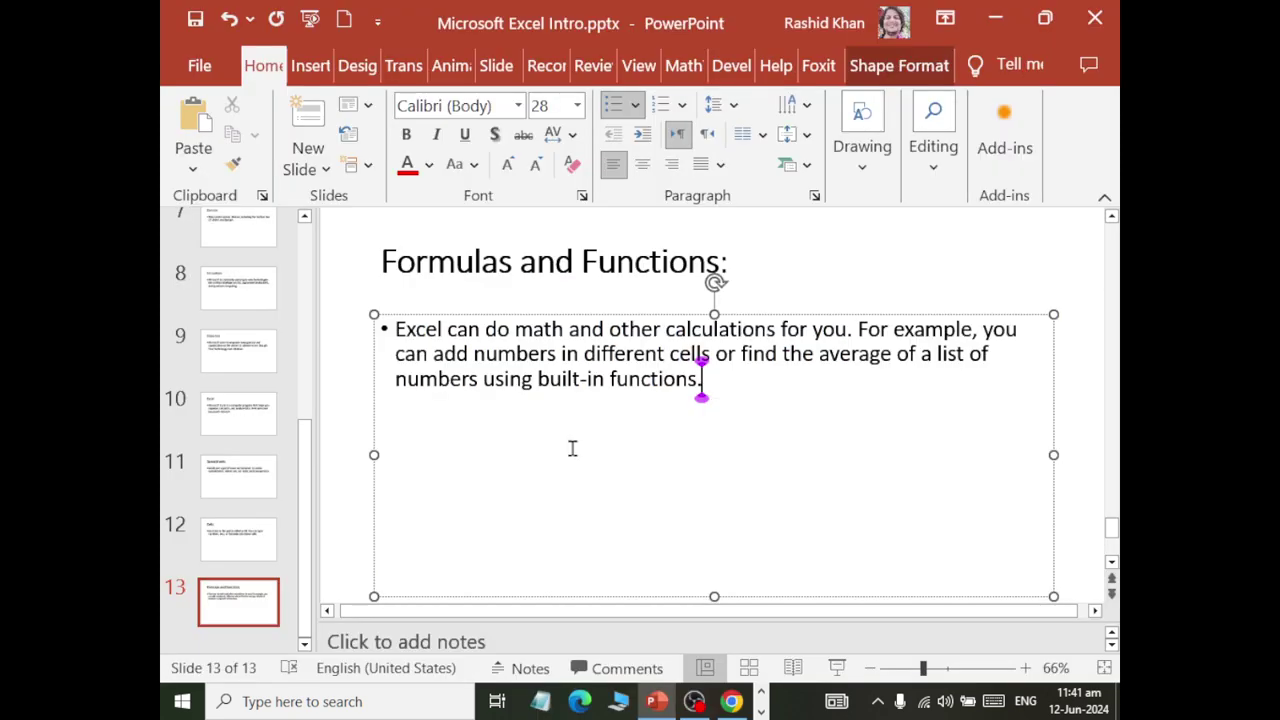
{"action": "key", "text": "ctrl+a"}
{"action": "left_click", "coordinate": [577, 105]}
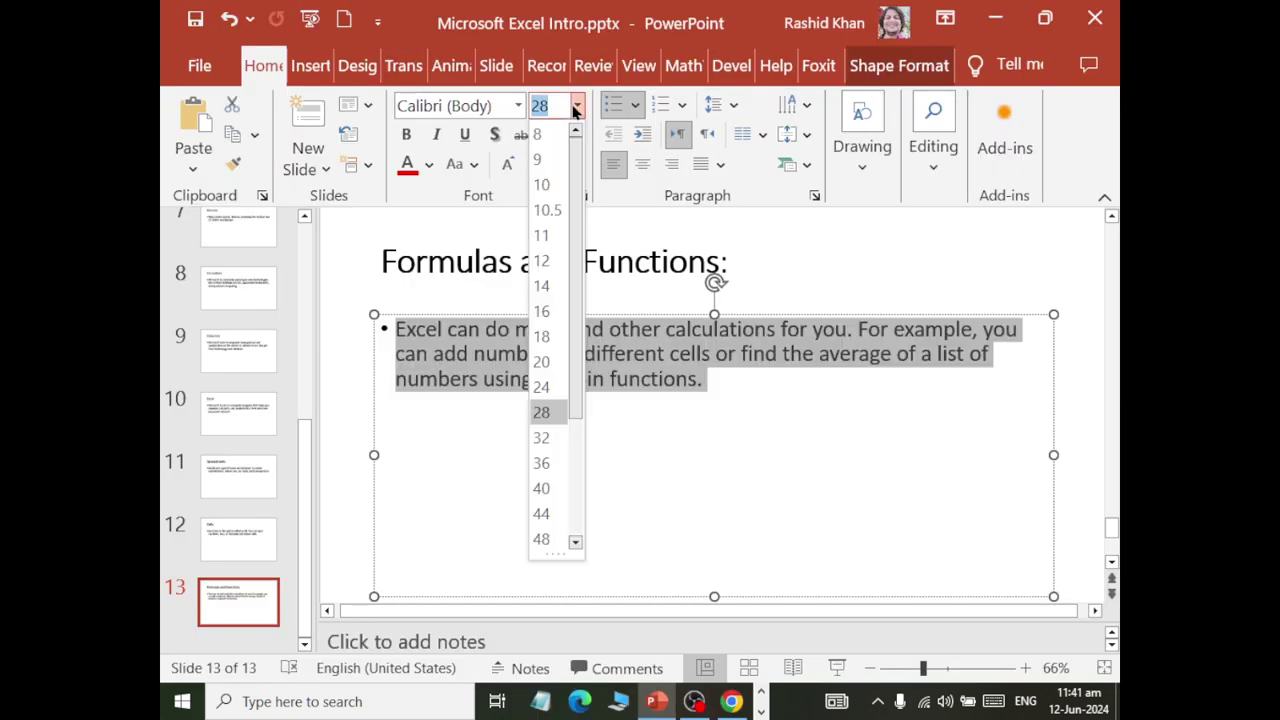
{"action": "left_click", "coordinate": [545, 440]}
- Copy the 'Charts and Graphs' heading from the ChatGPT answer
{"action": "key", "text": "alt+Tab"}
{"action": "scroll", "coordinate": [557, 418], "scroll_direction": "down", "scroll_amount": 3}
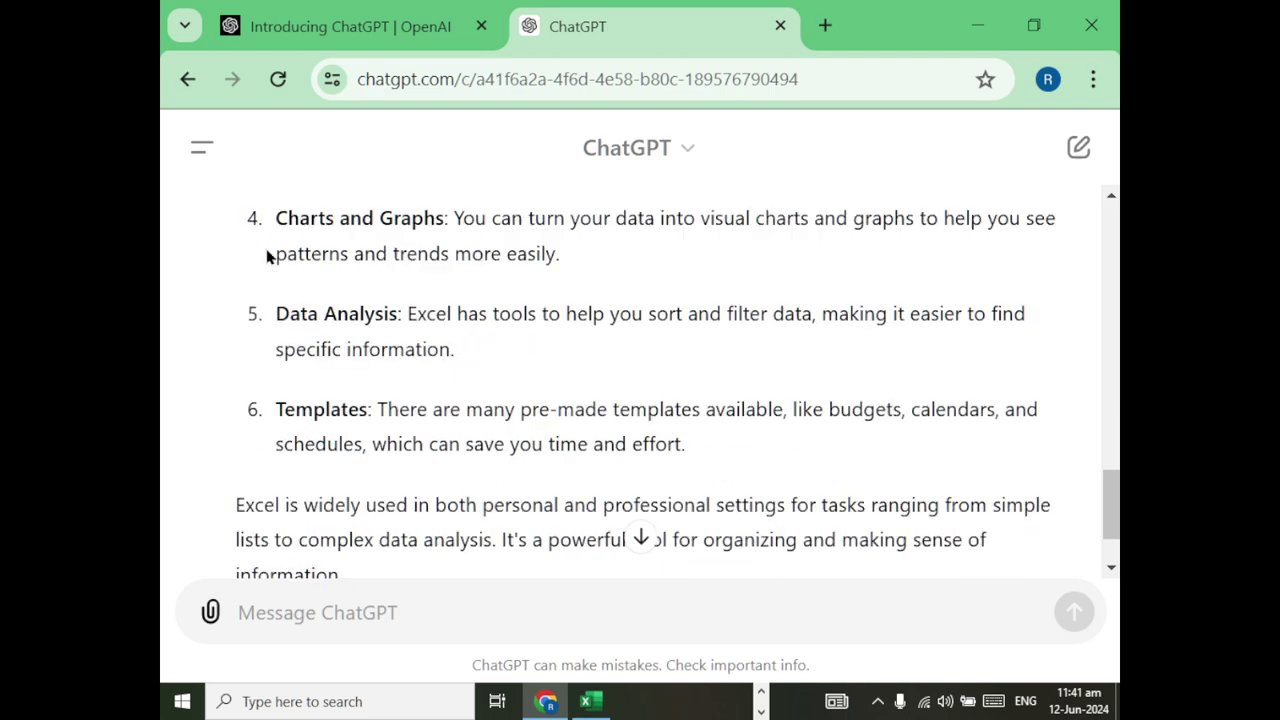
{"action": "left_click_drag", "start_coordinate": [277, 217], "coordinate": [436, 218]}
{"action": "key", "text": "alt+Tab"}
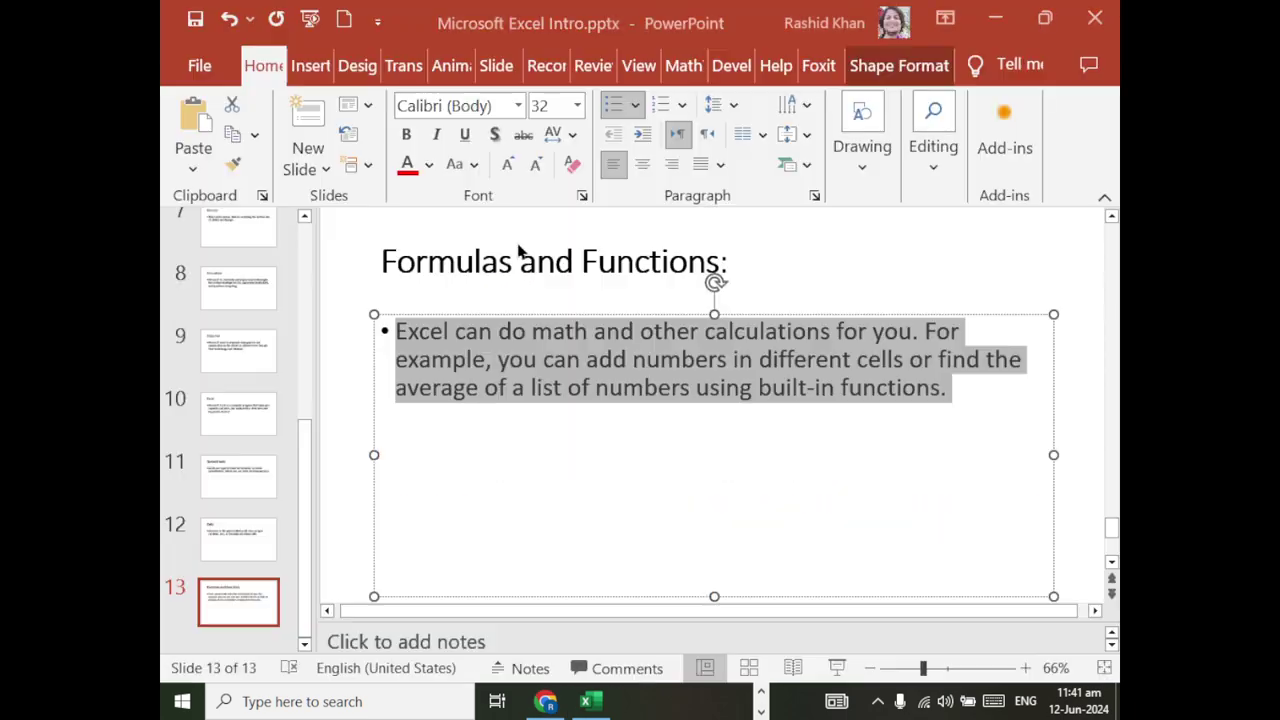
{"action": "key", "text": "alt+Tab"}
{"action": "left_click_drag", "start_coordinate": [277, 217], "coordinate": [449, 218]}
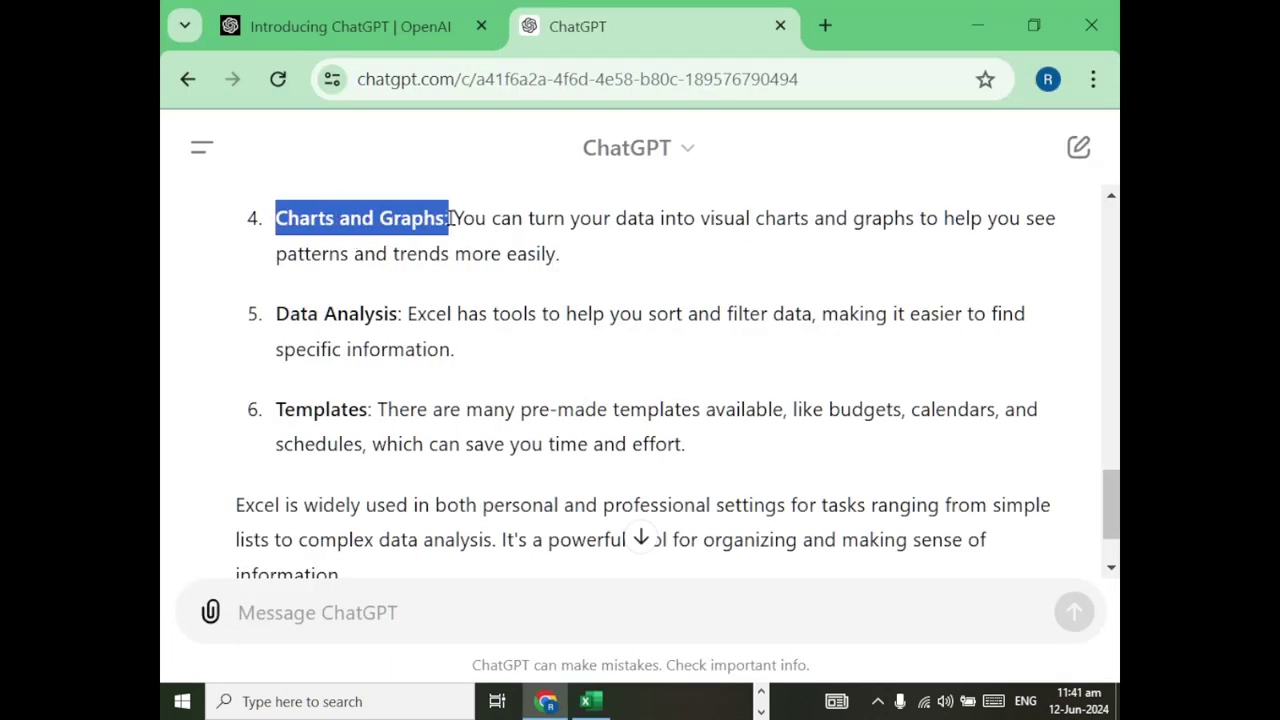
{"action": "key", "text": "alt+Tab"}
- Add slide 14 titled 'Charts and Graphs:' with ChatGPT's charts description as body
{"action": "left_click", "coordinate": [308, 169]}
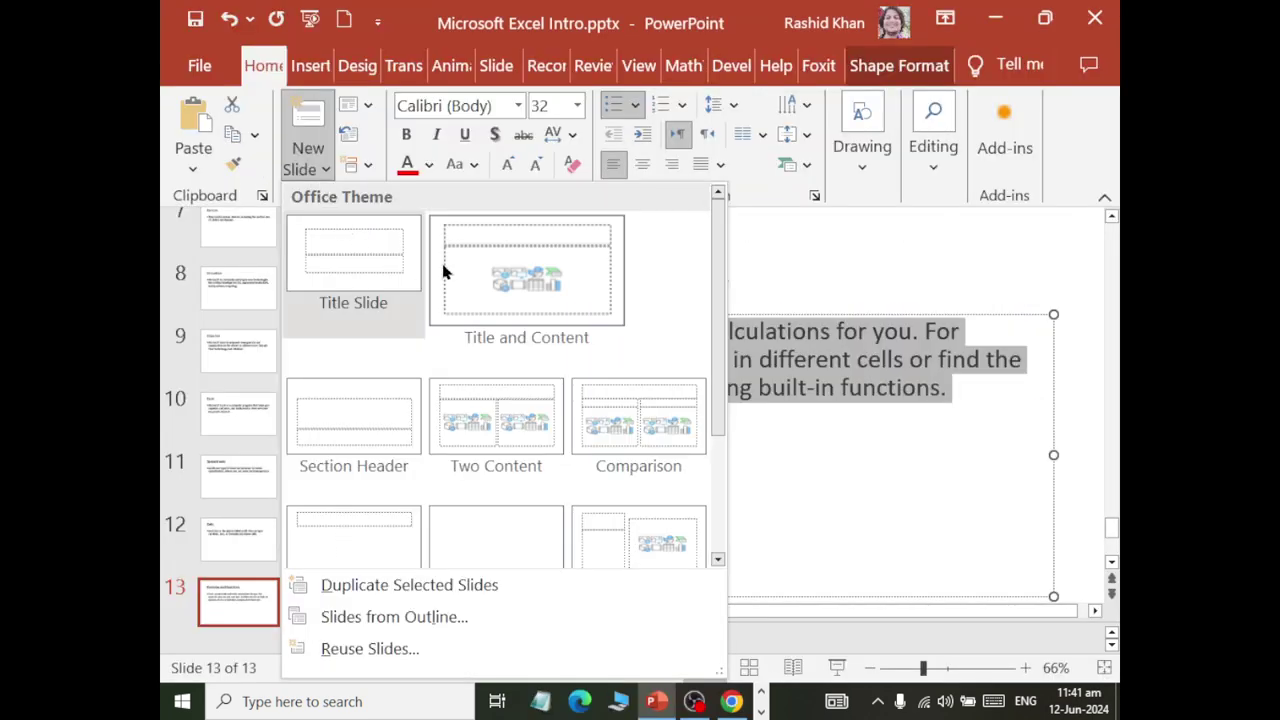
{"action": "left_click", "coordinate": [443, 271]}
{"action": "left_click", "coordinate": [497, 251]}
{"action": "key", "text": "ctrl+v"}
{"action": "key", "text": "alt+Tab"}
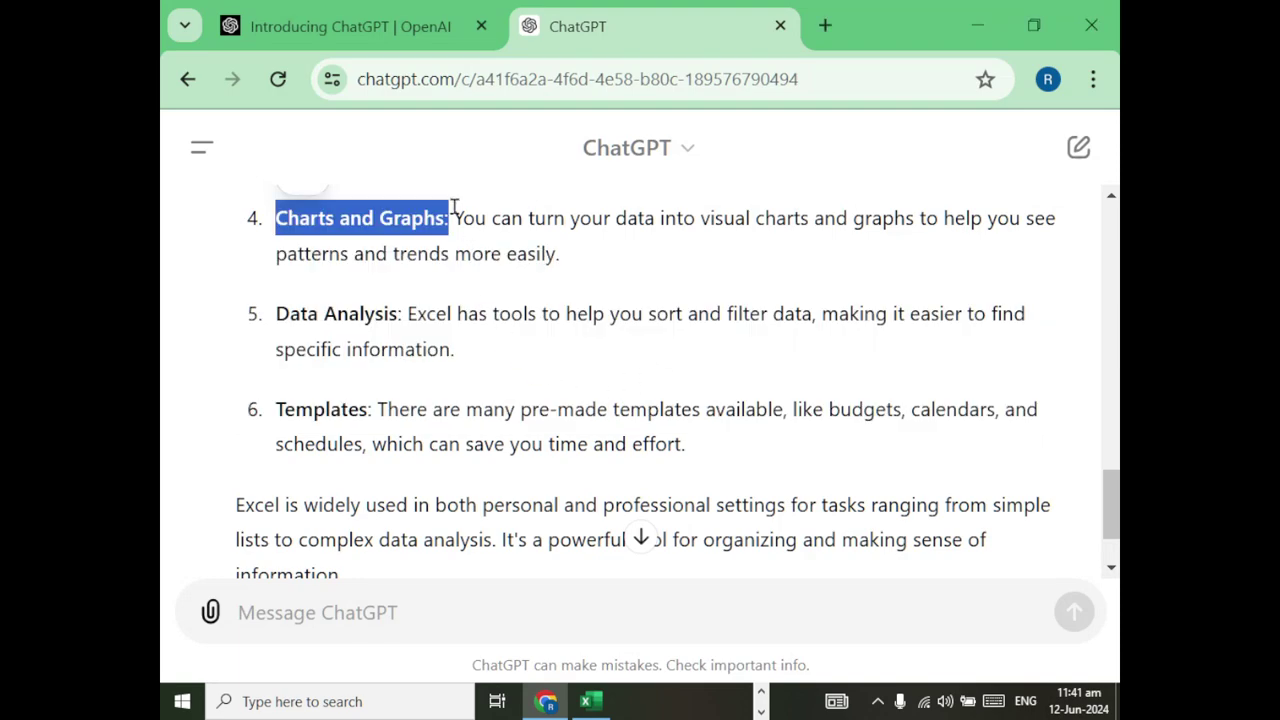
{"action": "left_click_drag", "start_coordinate": [455, 218], "coordinate": [571, 258]}
{"action": "key", "text": "ctrl+c"}
{"action": "key", "text": "alt+Tab"}
{"action": "left_click", "coordinate": [571, 320]}
{"action": "key", "text": "ctrl+v"}
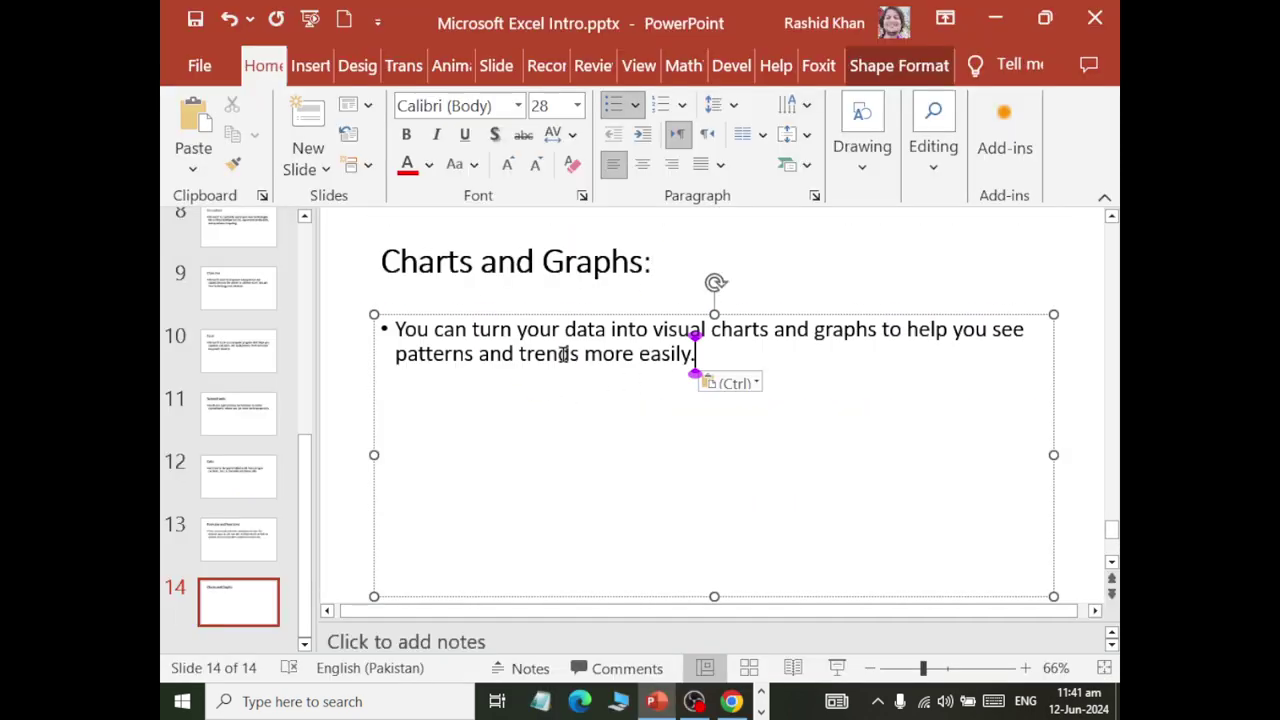
- Add Title and Content slide 15 titled 'Data Analysis:' from ChatGPT
{"action": "key", "text": "alt+Tab"}
{"action": "left_click_drag", "start_coordinate": [276, 313], "coordinate": [400, 313]}
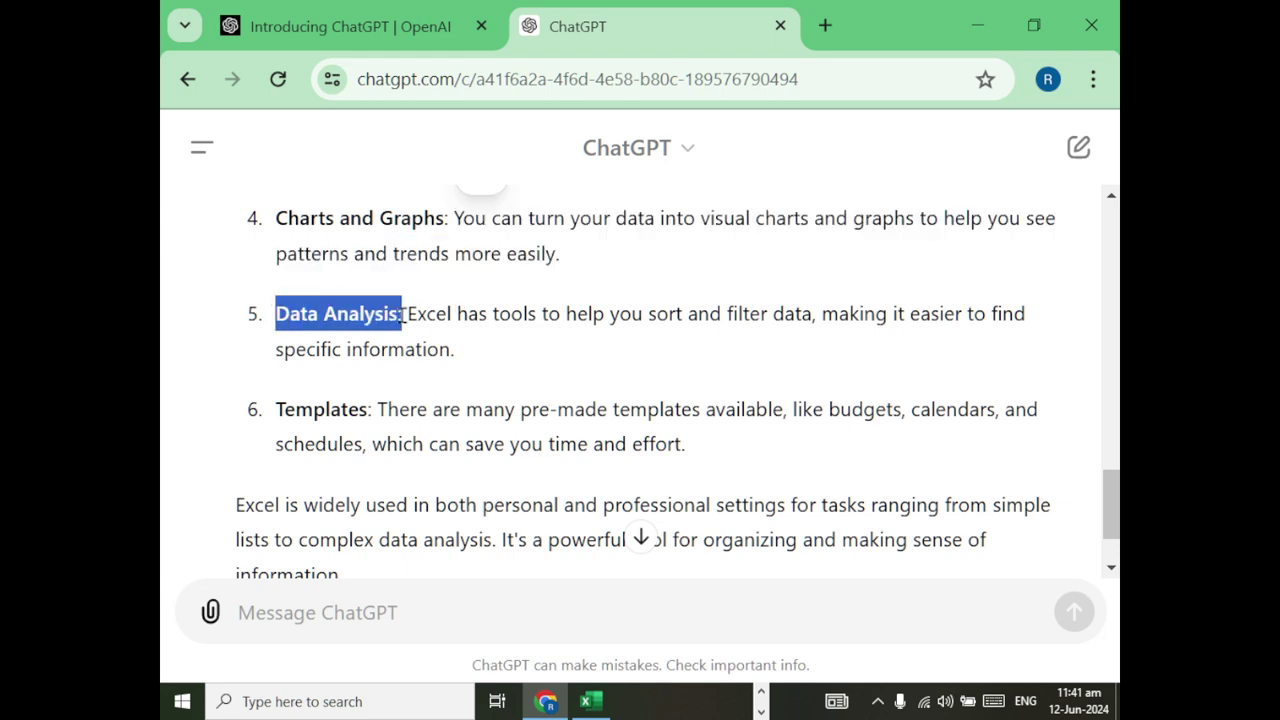
{"action": "key", "text": "ctrl+c"}
{"action": "key", "text": "alt+Tab"}
{"action": "left_click", "coordinate": [312, 170]}
{"action": "left_click", "coordinate": [420, 260]}
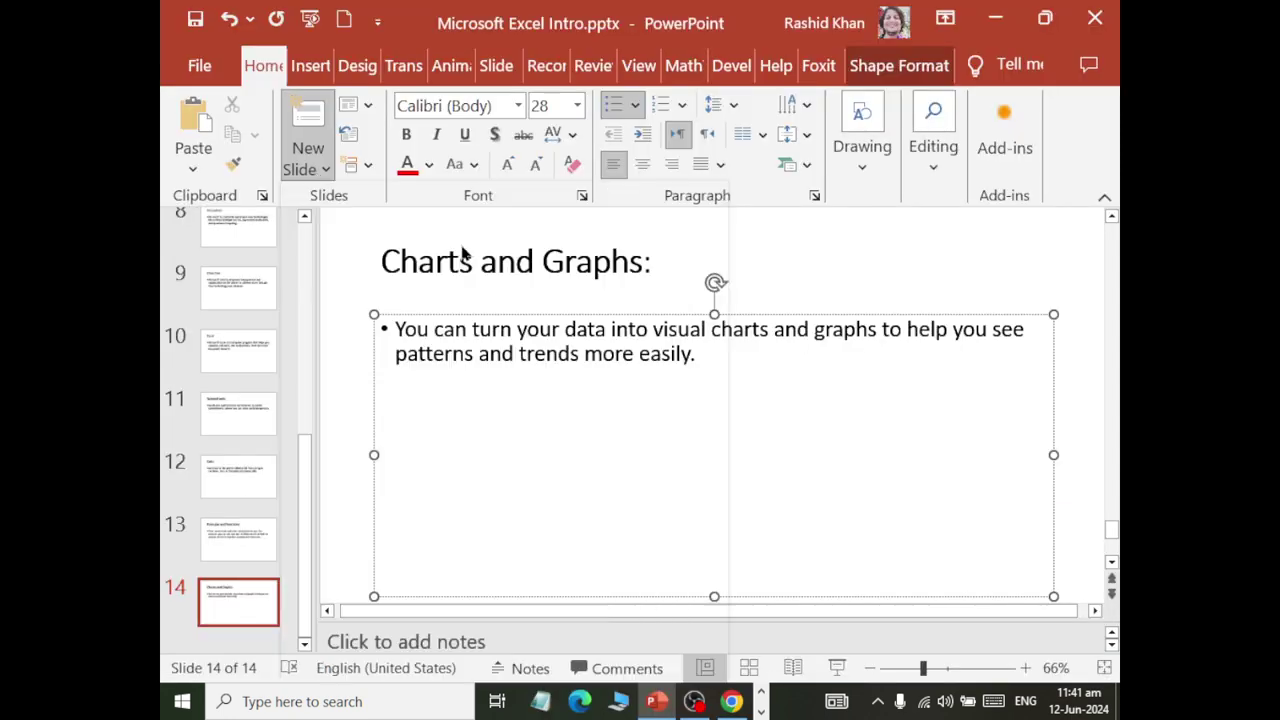
{"action": "left_click", "coordinate": [477, 251]}
{"action": "key", "text": "ctrl+v"}
- Paste ChatGPT's Data Analysis description into slide 15's body
{"action": "key", "text": "alt+Tab"}
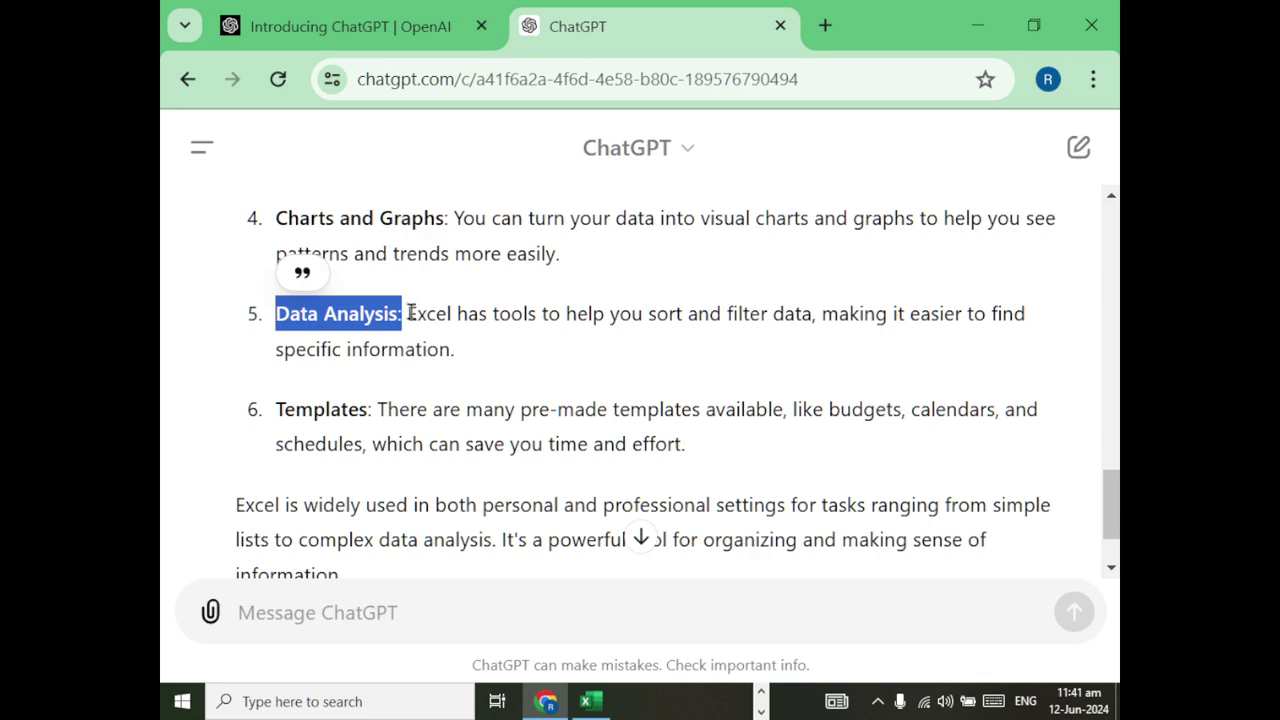
{"action": "left_click_drag", "start_coordinate": [408, 313], "coordinate": [506, 351]}
{"action": "key", "text": "ctrl+c"}
{"action": "key", "text": "alt+Tab"}
{"action": "left_click", "coordinate": [497, 346]}
{"action": "key", "text": "ctrl+v"}
{"action": "key", "text": "alt+Tab"}
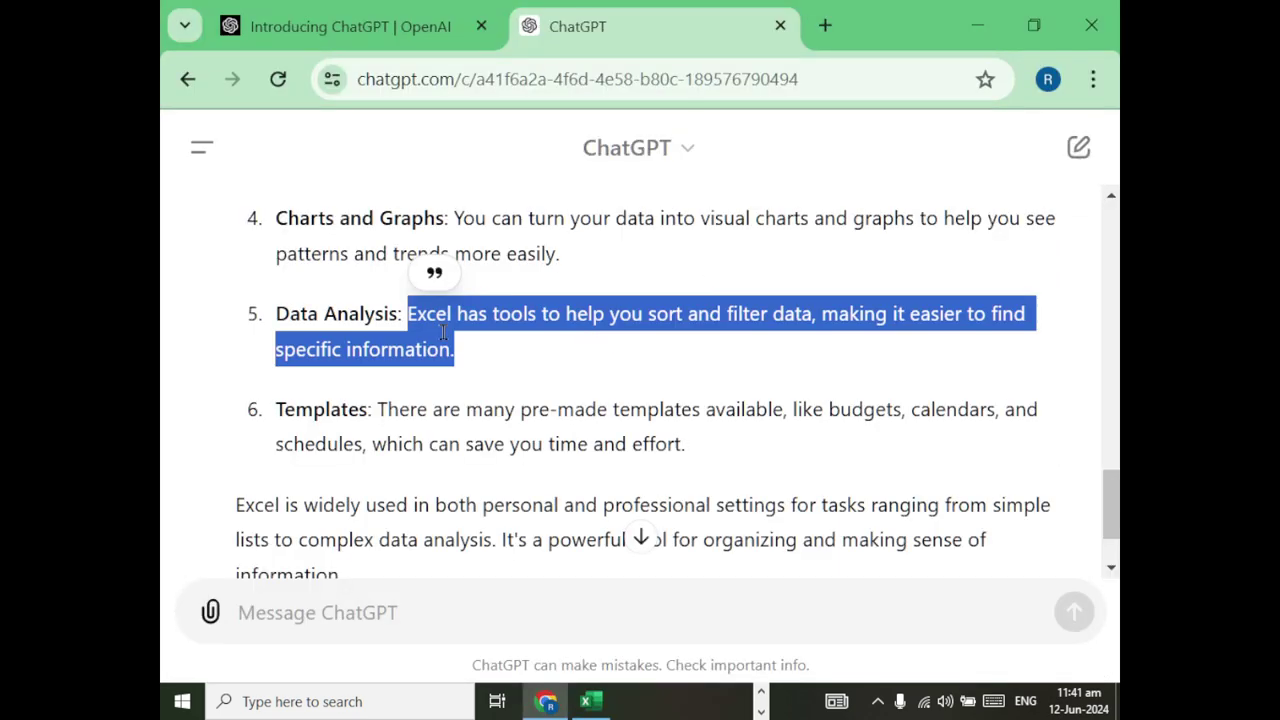
{"action": "key", "text": "alt+Tab"}
{"action": "key", "text": "alt+Tab"}
{"action": "key", "text": "alt+Tab"}
{"action": "key", "text": "alt+Tab"}
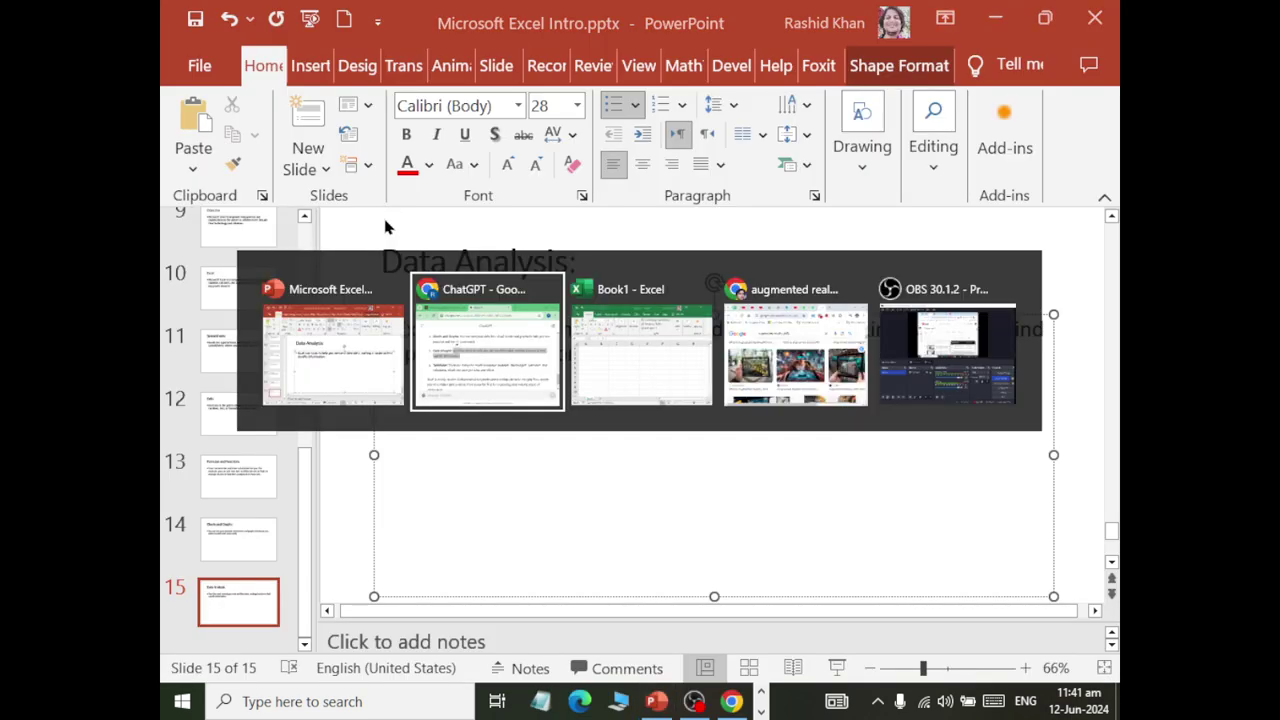
- Add slide 16 for Templates using the heading and description from ChatGPT
{"action": "scroll", "coordinate": [313, 297], "scroll_direction": "down", "scroll_amount": 1}
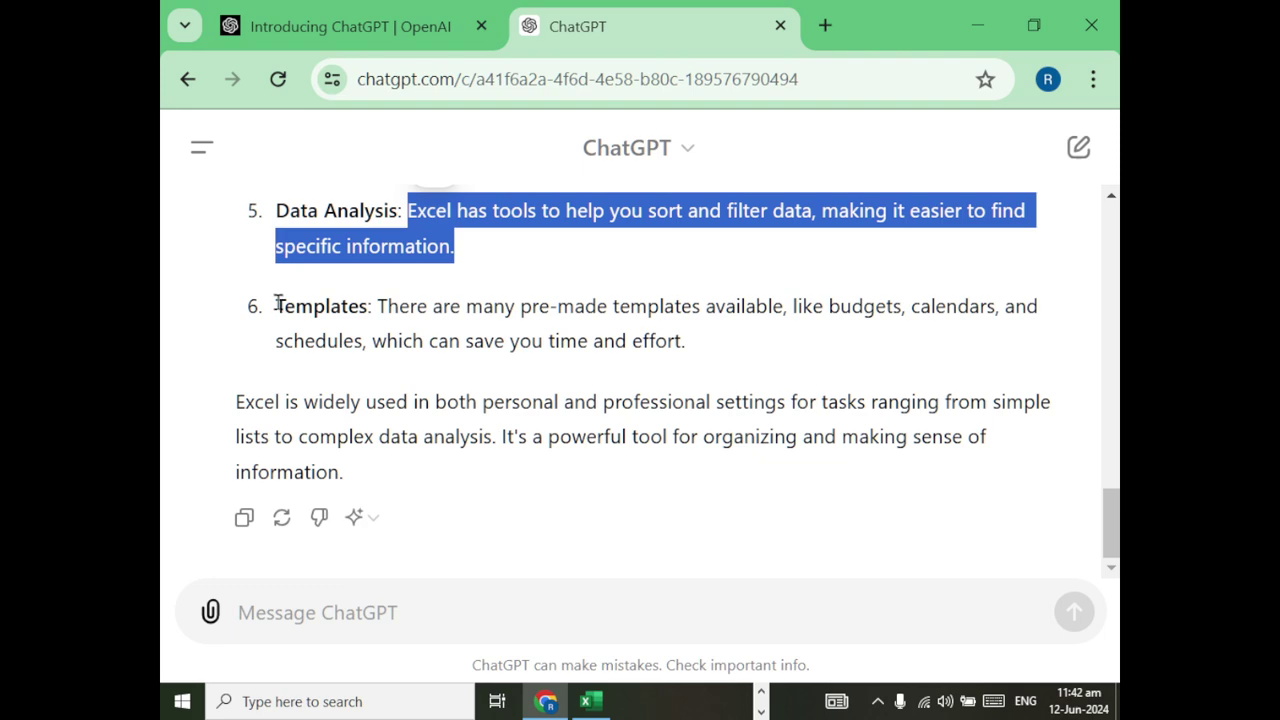
{"action": "left_click_drag", "start_coordinate": [278, 304], "coordinate": [370, 306]}
{"action": "key", "text": "alt+Tab"}
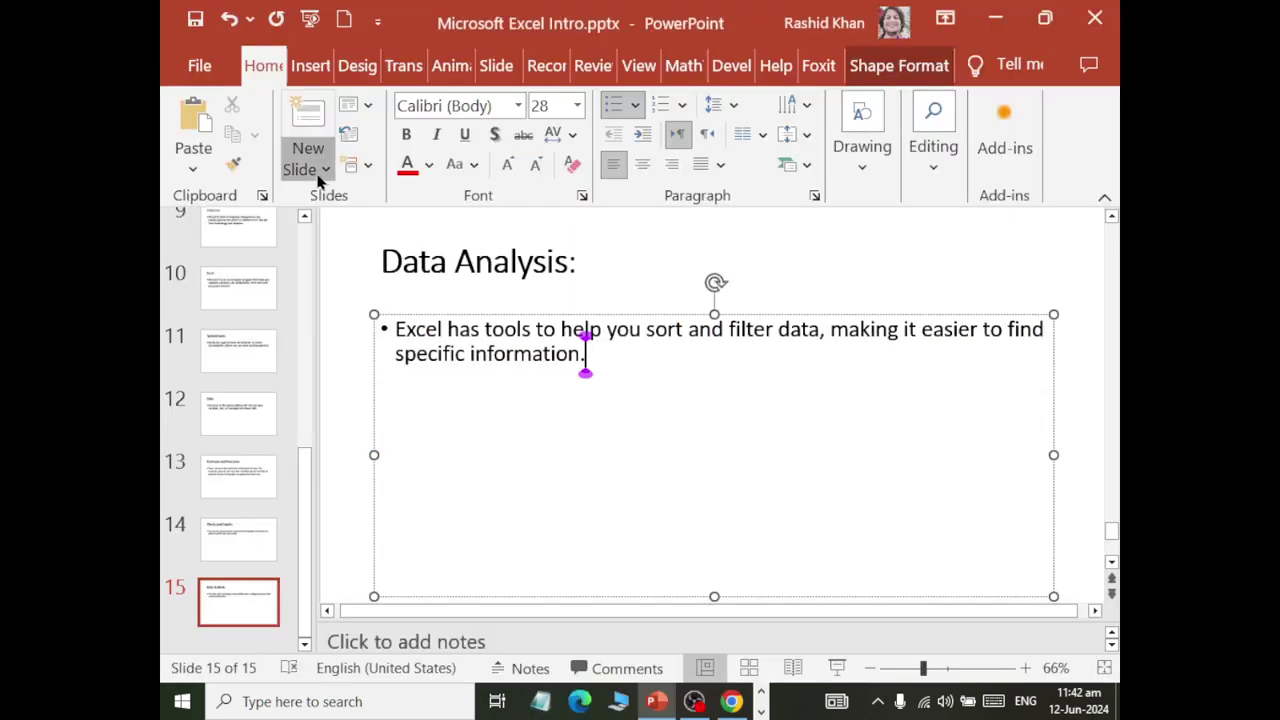
{"action": "left_click", "coordinate": [322, 170]}
{"action": "left_click", "coordinate": [454, 258]}
{"action": "key", "text": "alt+Tab"}
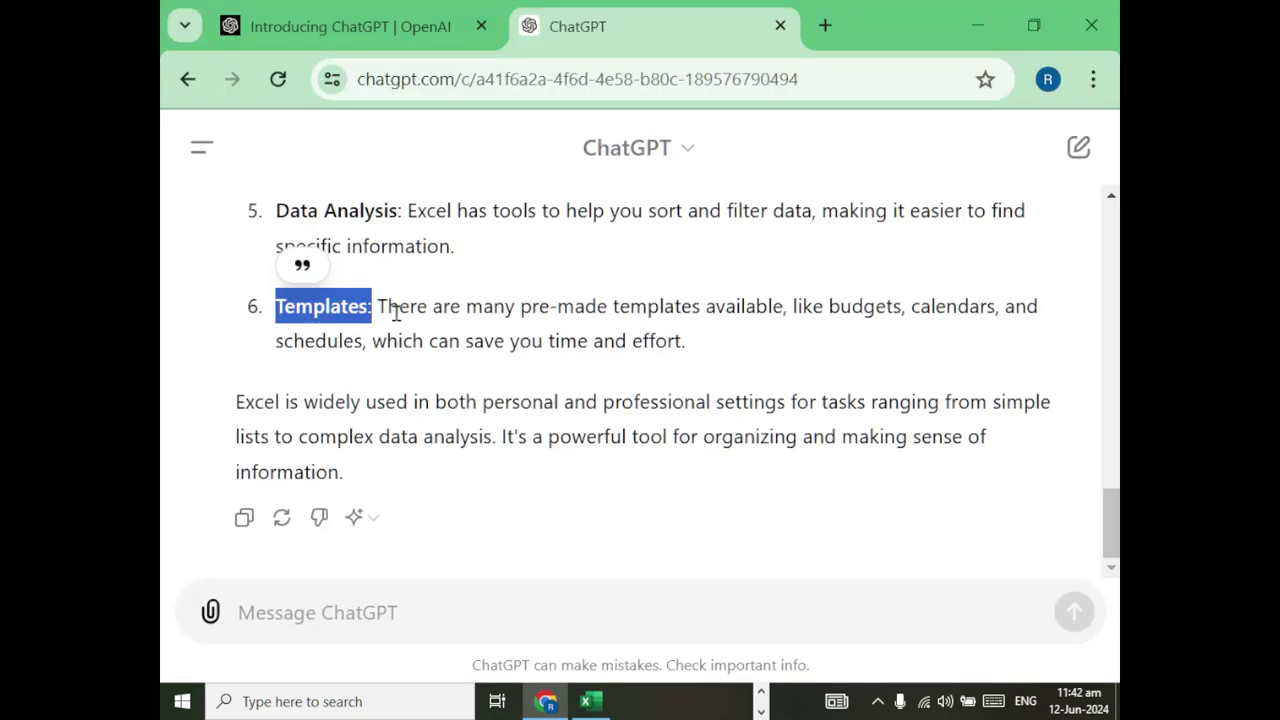
{"action": "left_click_drag", "start_coordinate": [380, 308], "coordinate": [688, 343]}
{"action": "key", "text": "alt+Tab"}
{"action": "left_click", "coordinate": [557, 375]}
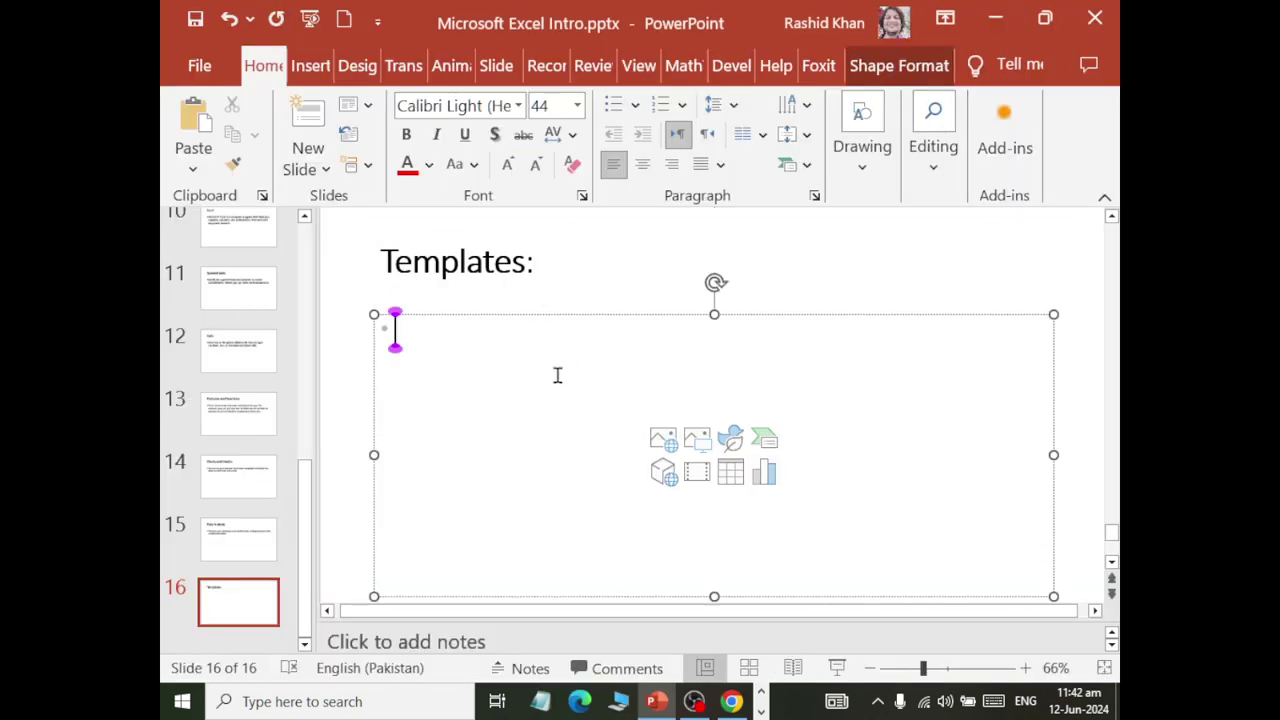
- Add slide 17 holding ChatGPT's closing paragraph about Excel's uses
{"action": "key", "text": "alt+Tab"}
{"action": "left_click_drag", "start_coordinate": [236, 401], "coordinate": [375, 485]}
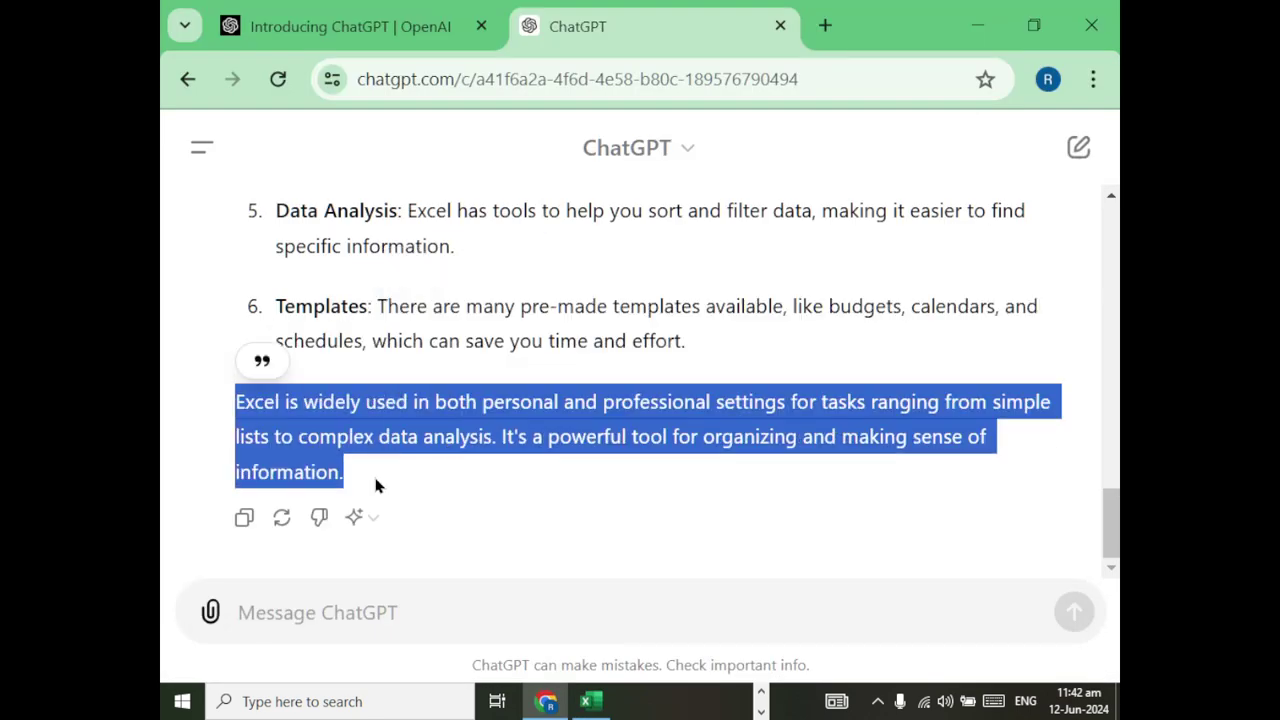
{"action": "key", "text": "alt+Tab"}
{"action": "left_click", "coordinate": [318, 168]}
{"action": "left_click", "coordinate": [514, 297]}
{"action": "left_click", "coordinate": [520, 363]}
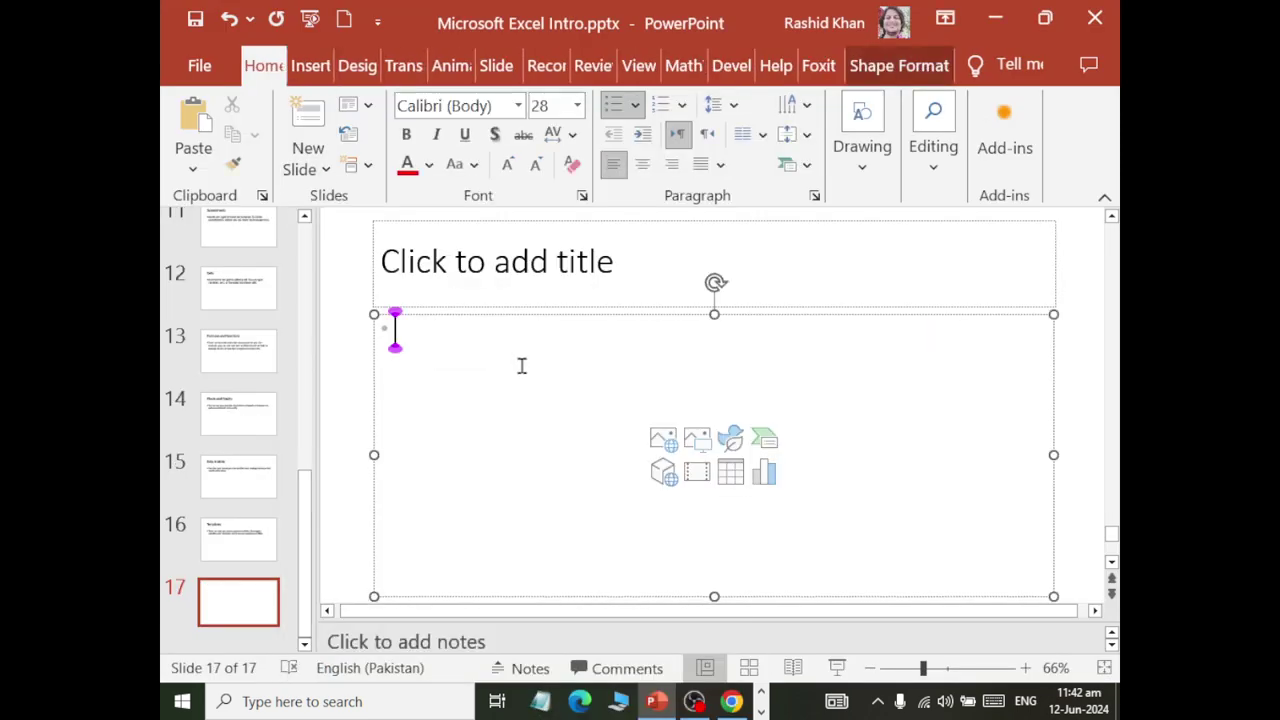
{"action": "key", "text": "ctrl+v"}
- Review slides 12 to 16, checking the Formulas and Functions, Charts and Graphs, Data Analysis and Templates titles
{"action": "scroll", "coordinate": [224, 533], "scroll_direction": "up", "scroll_amount": 3}
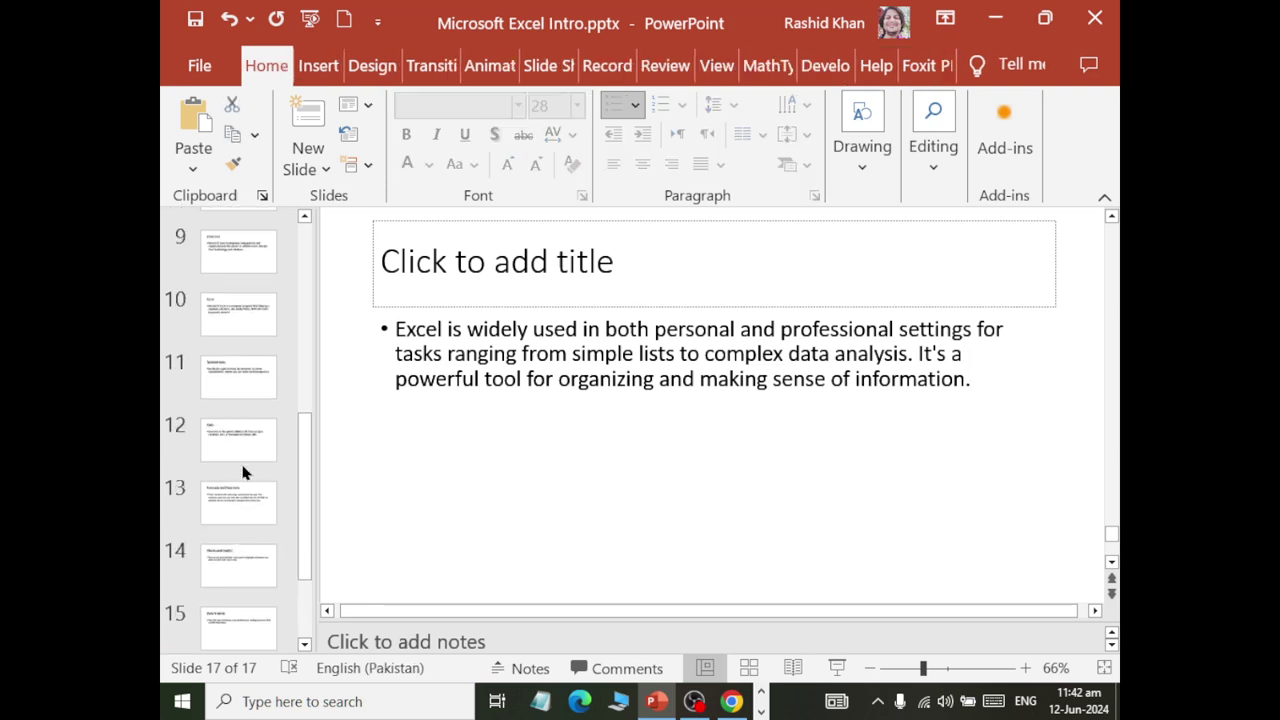
{"action": "left_click", "coordinate": [243, 455]}
{"action": "left_click", "coordinate": [238, 528]}
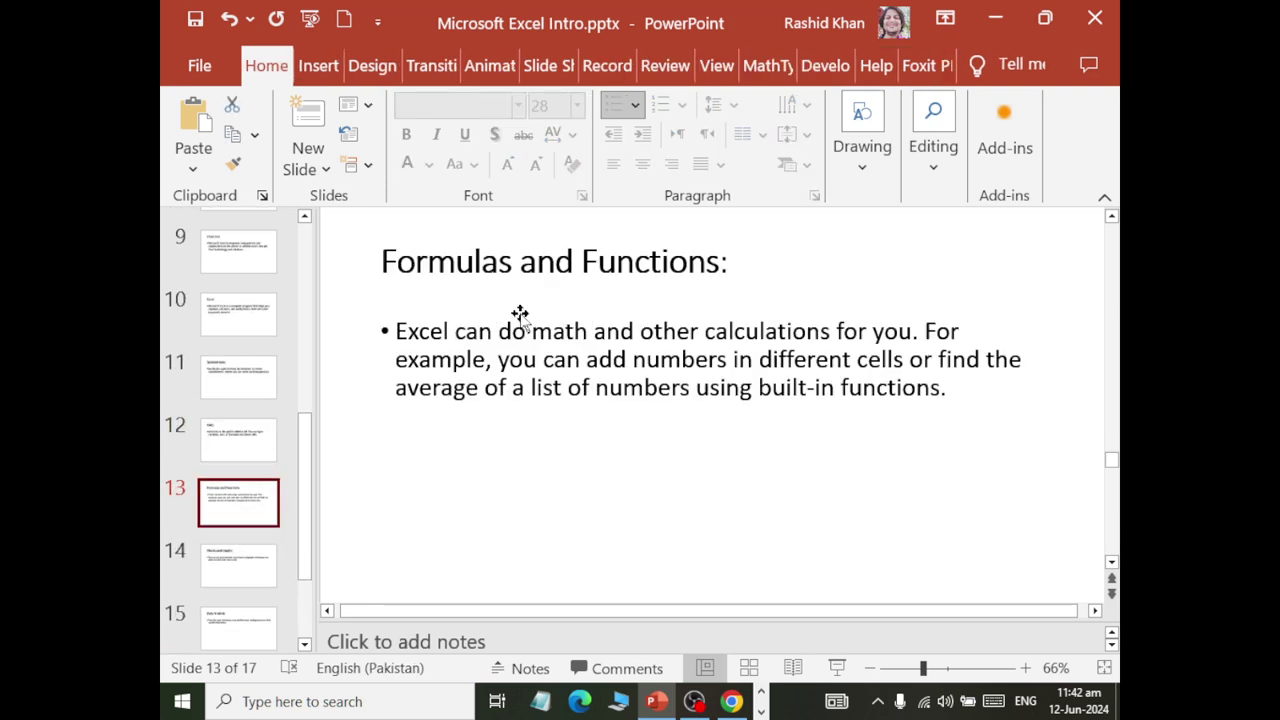
{"action": "left_click_drag", "start_coordinate": [381, 262], "coordinate": [741, 268]}
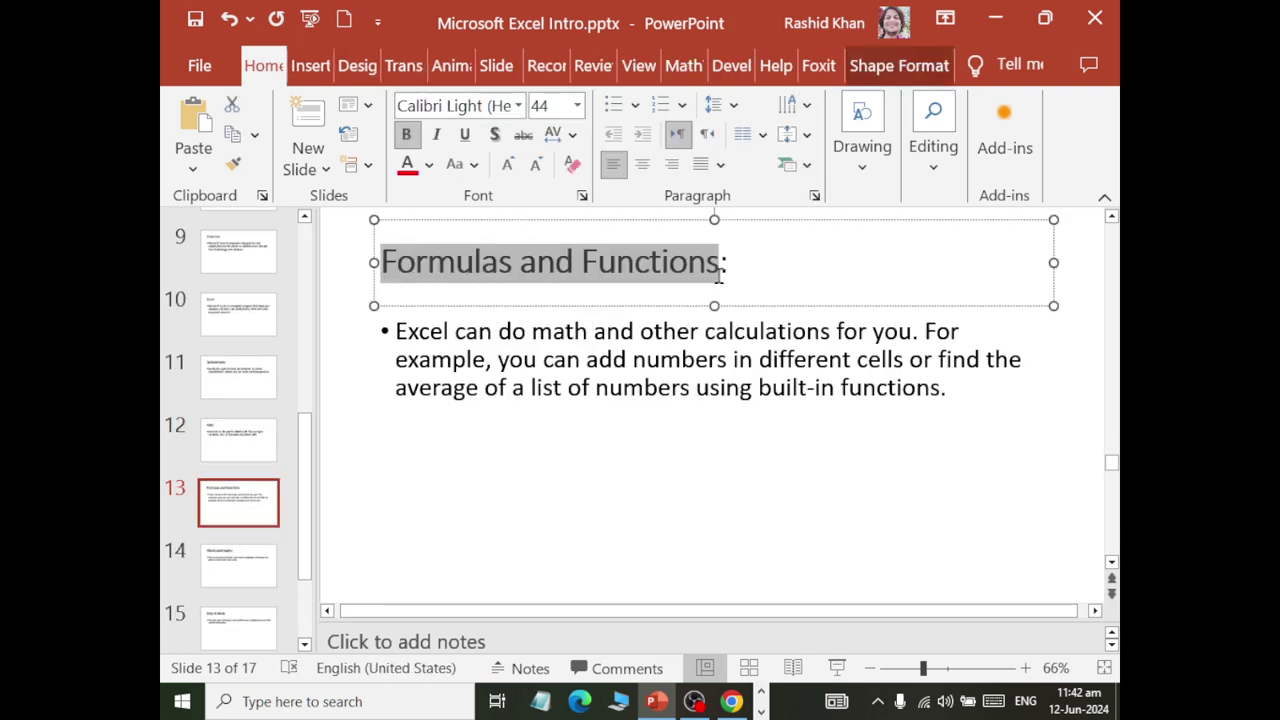
{"action": "left_click", "coordinate": [240, 567]}
{"action": "left_click_drag", "start_coordinate": [381, 262], "coordinate": [660, 300]}
{"action": "scroll", "coordinate": [265, 400], "scroll_direction": "down", "scroll_amount": 1}
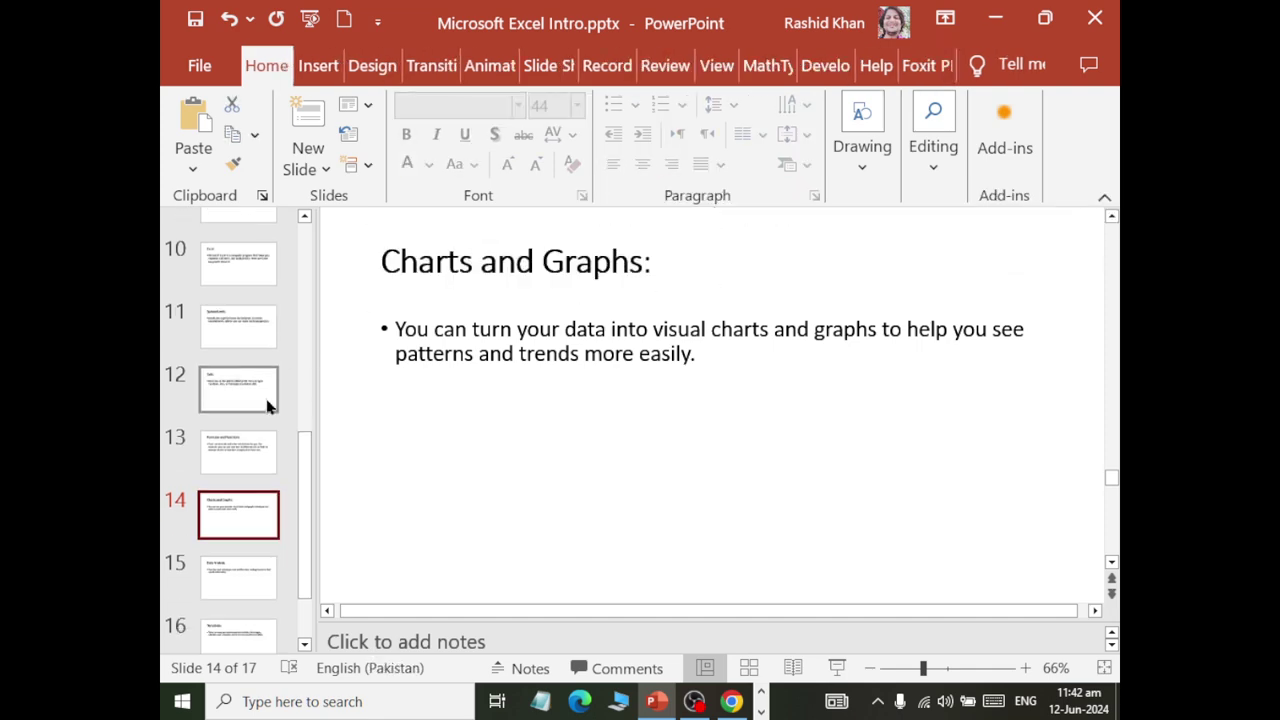
{"action": "left_click", "coordinate": [255, 585]}
{"action": "left_click_drag", "start_coordinate": [452, 260], "coordinate": [634, 277]}
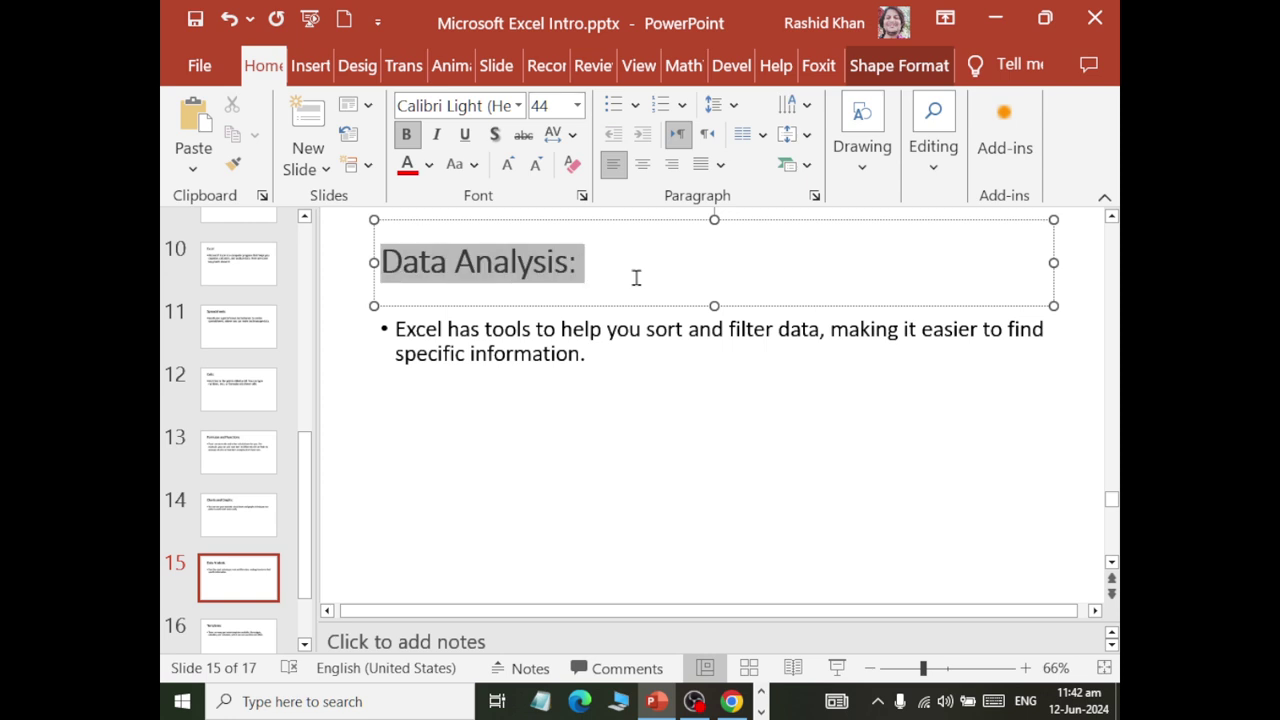
{"action": "scroll", "coordinate": [237, 570], "scroll_direction": "down", "scroll_amount": 1}
{"action": "left_click", "coordinate": [238, 605]}
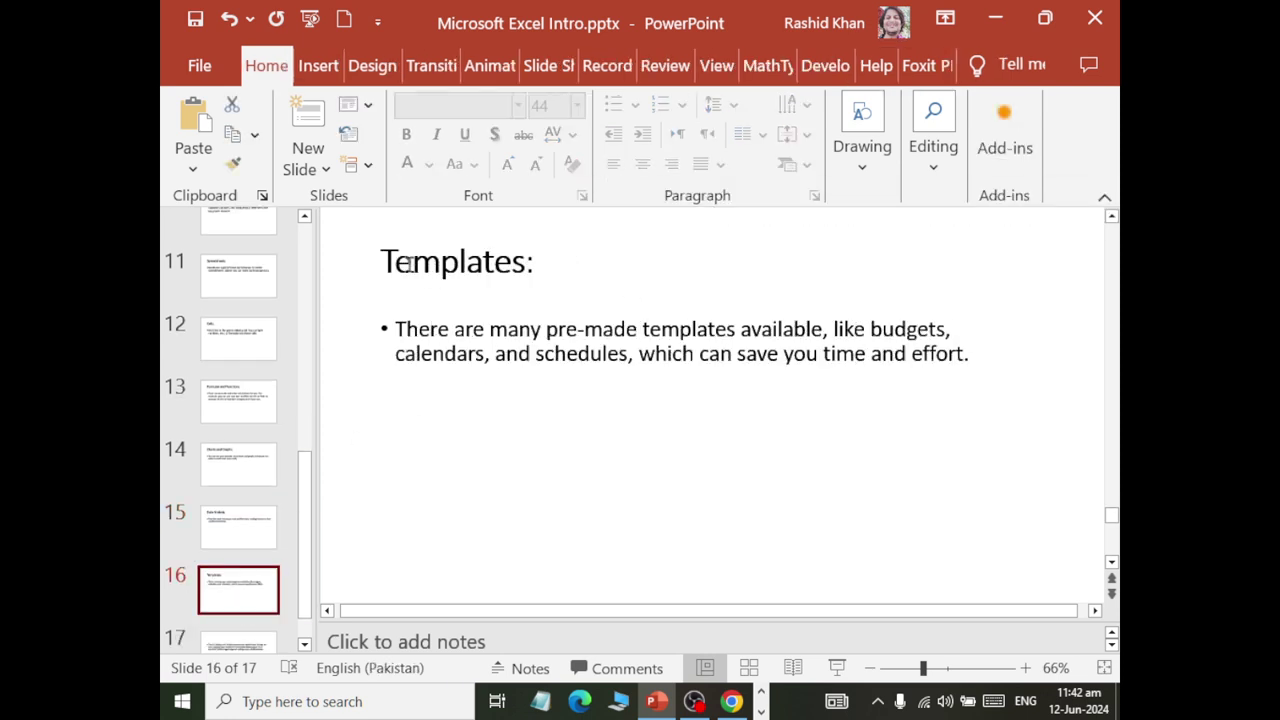
{"action": "left_click_drag", "start_coordinate": [382, 262], "coordinate": [536, 262]}
- Set all of slide 17's body text to 40 pt
{"action": "left_click", "coordinate": [230, 590]}
{"action": "scroll", "coordinate": [229, 571], "scroll_direction": "down", "scroll_amount": 1}
{"action": "left_click", "coordinate": [248, 612]}
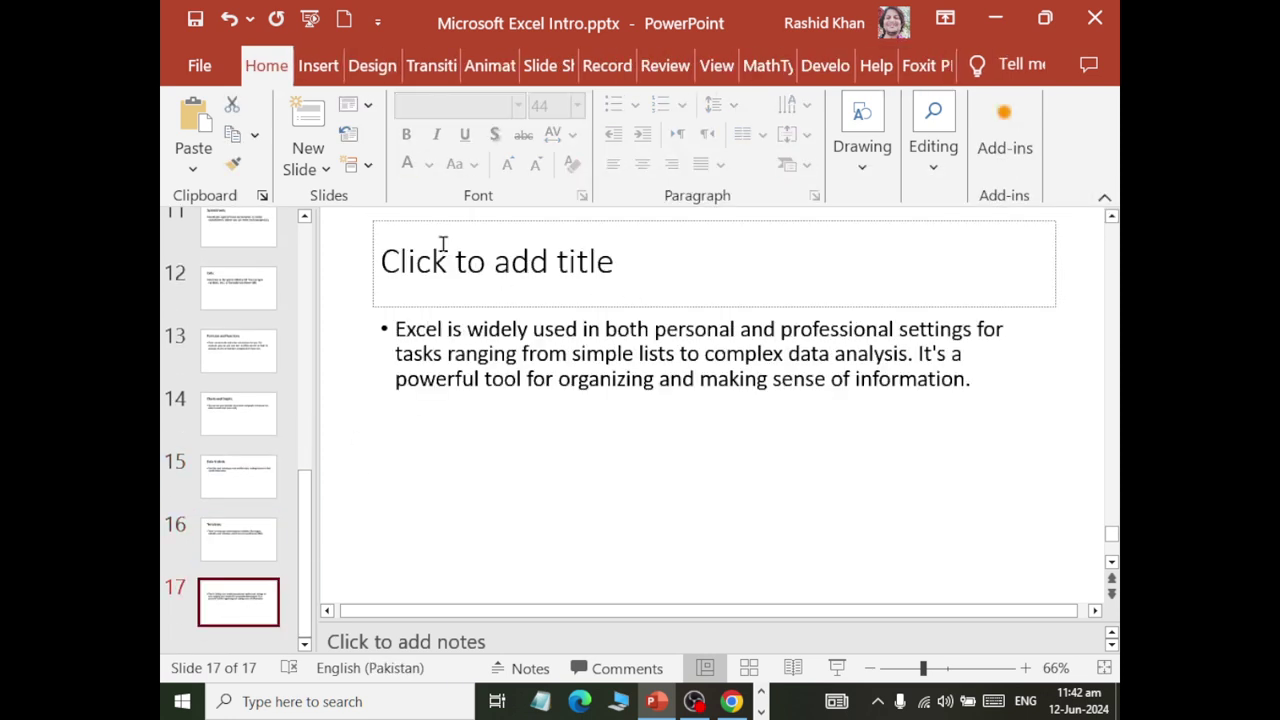
{"action": "left_click", "coordinate": [428, 349]}
{"action": "key", "text": "ctrl+a"}
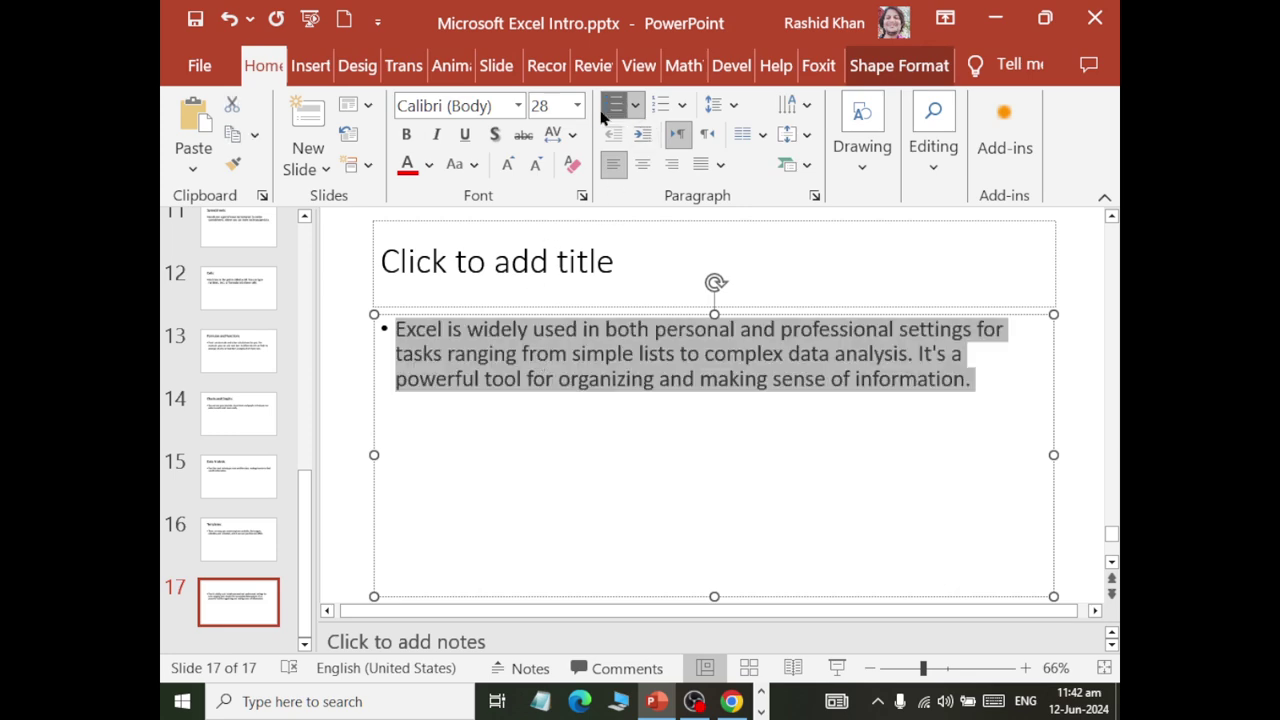
{"action": "left_click", "coordinate": [577, 105]}
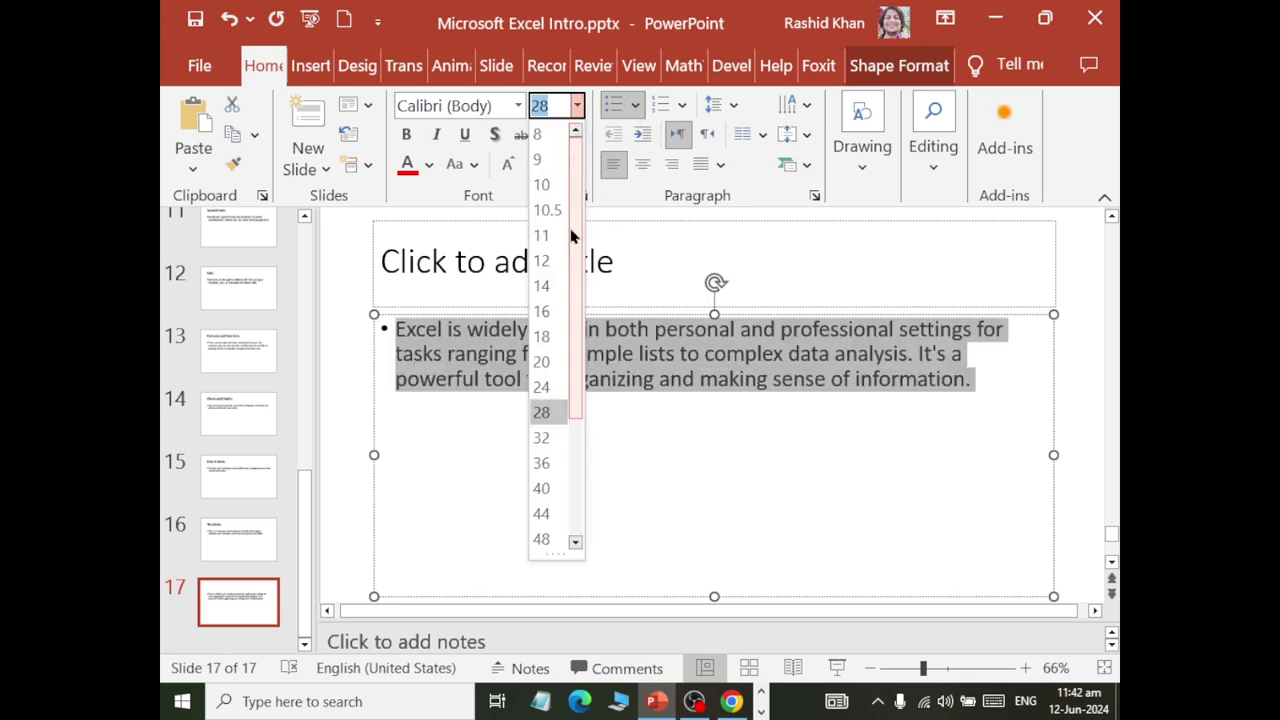
{"action": "left_click", "coordinate": [541, 489]}
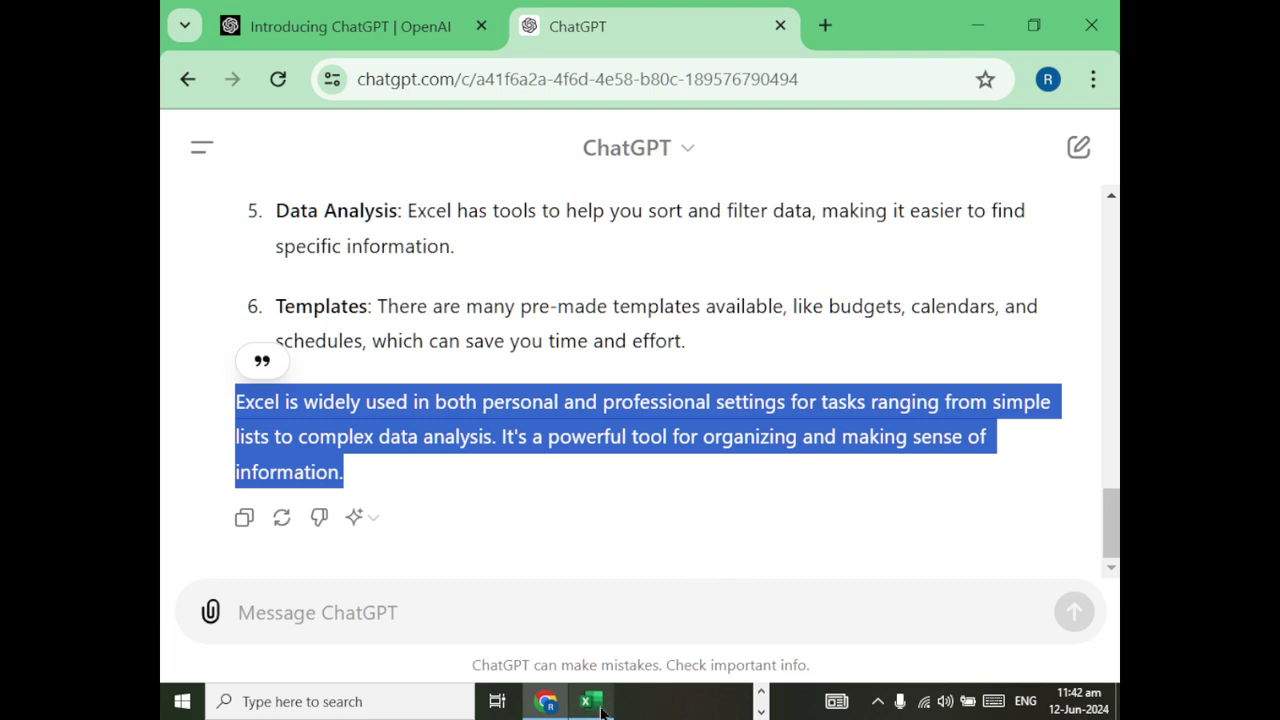
- In the Excel workbook, open the Save As browse dialog in the ExcelFiles folder
{"action": "left_click", "coordinate": [586, 701]}
{"action": "left_click", "coordinate": [541, 342]}
{"action": "scroll", "coordinate": [443, 461], "scroll_direction": "down", "scroll_amount": 4}
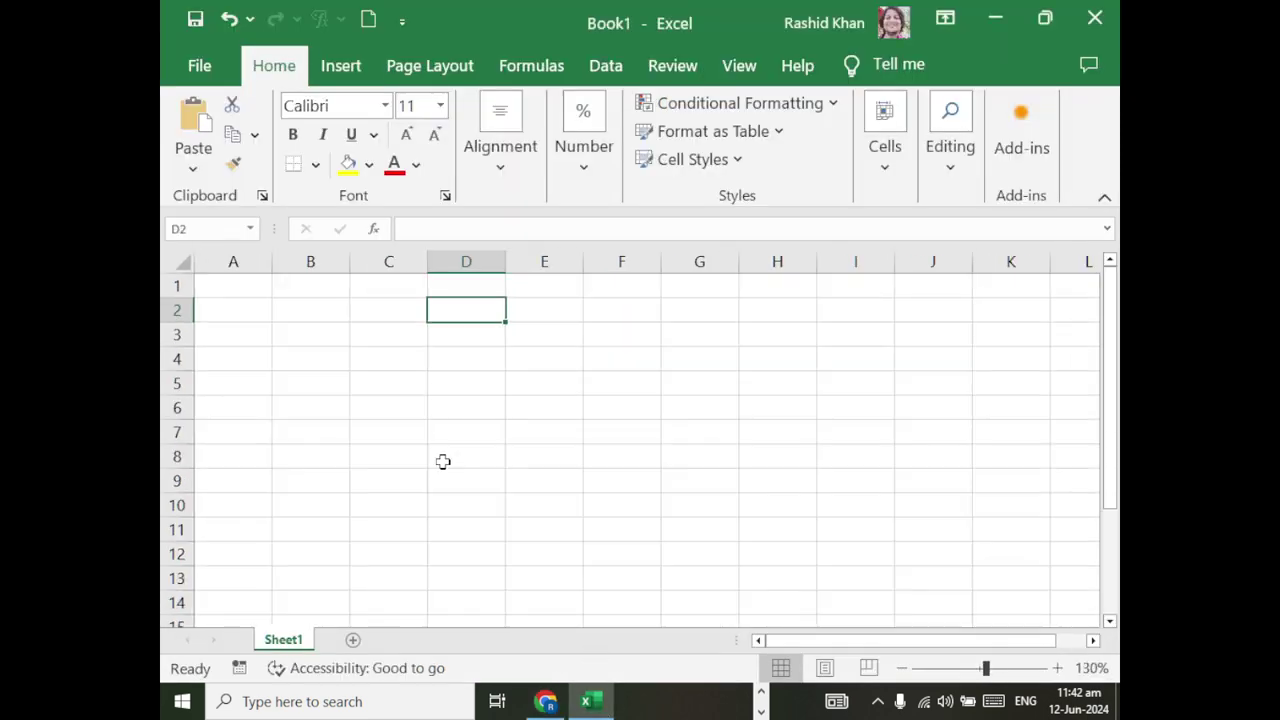
{"action": "left_click", "coordinate": [195, 66]}
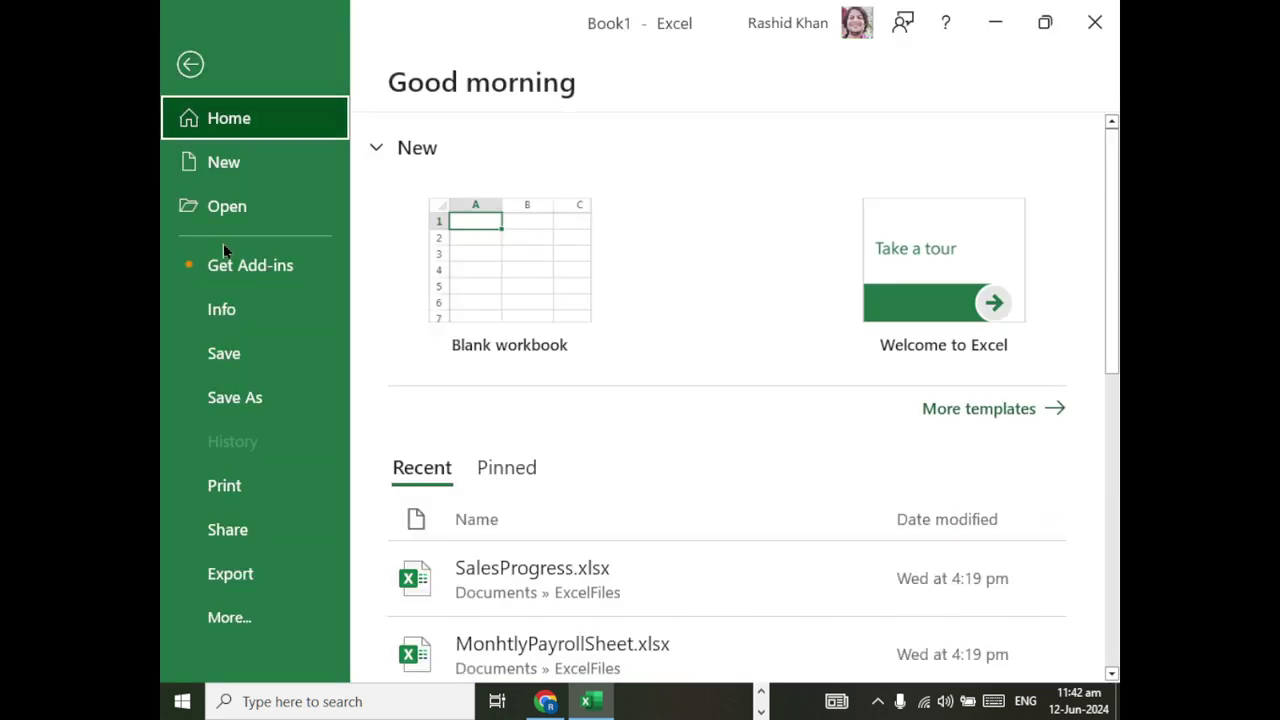
{"action": "left_click", "coordinate": [243, 364]}
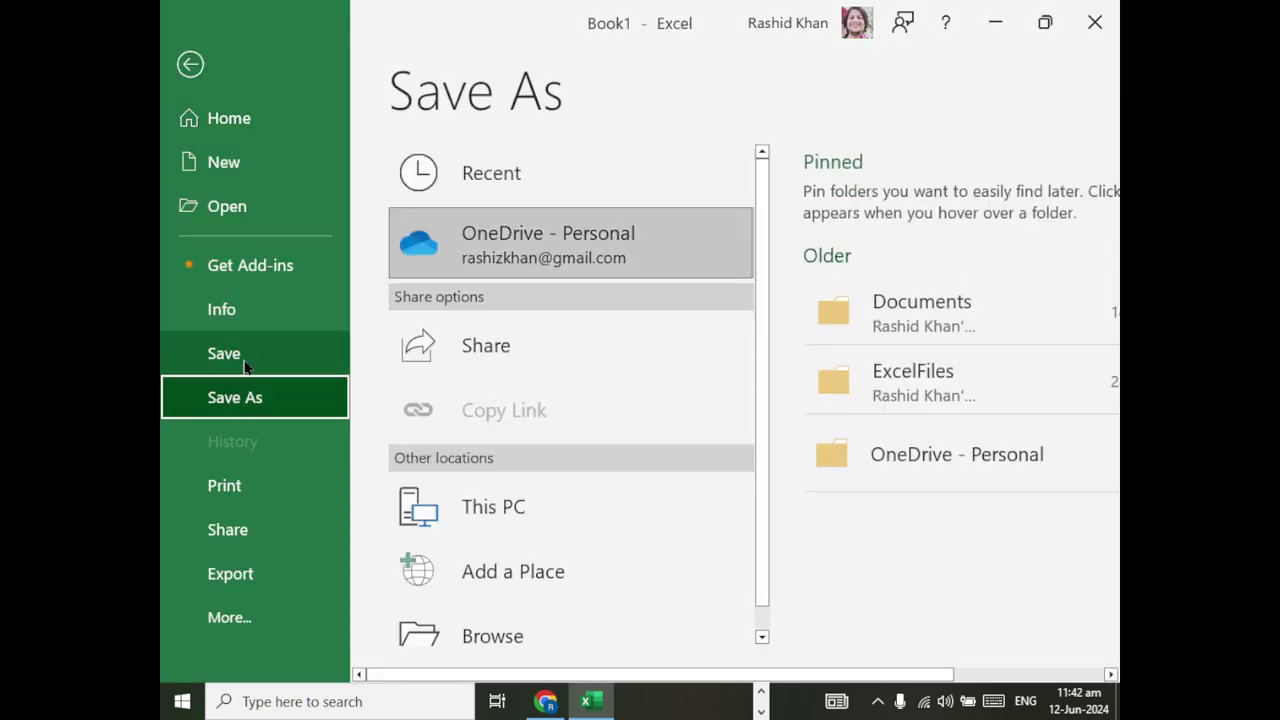
{"action": "left_click", "coordinate": [452, 630]}
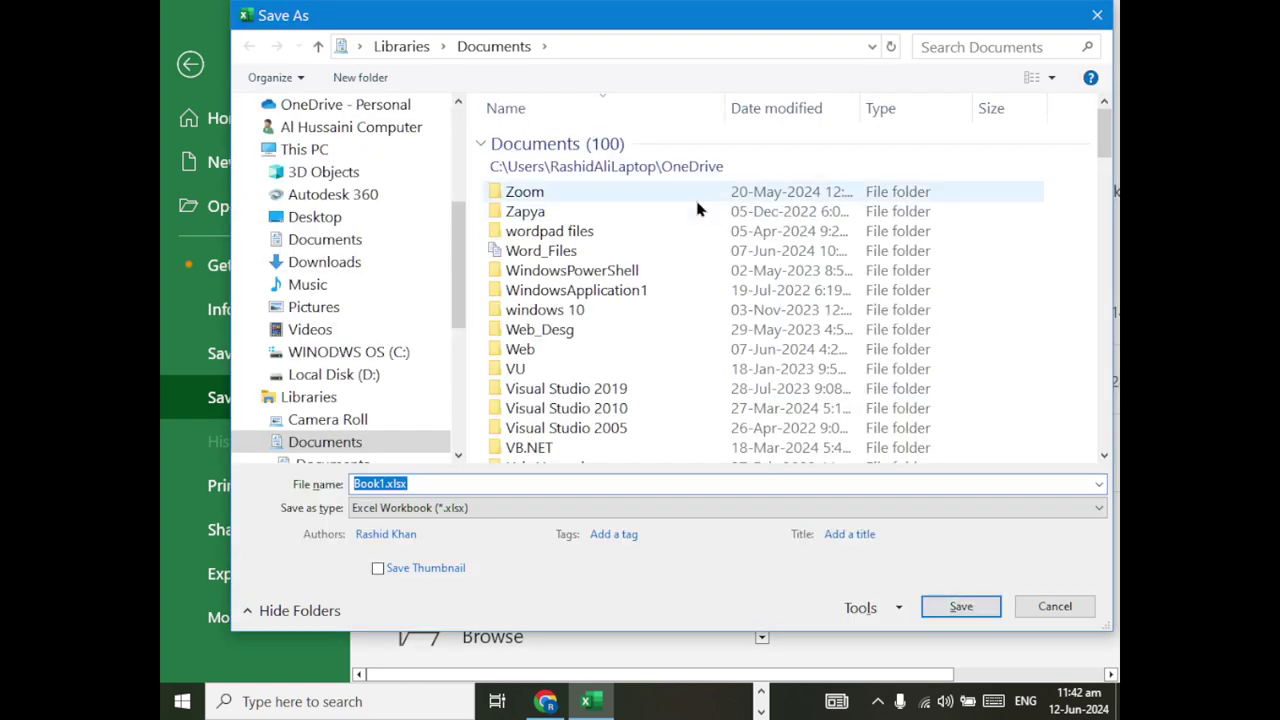
{"action": "left_click", "coordinate": [698, 195]}
{"action": "type", "text": "excel"}
{"action": "key", "text": "Return"}
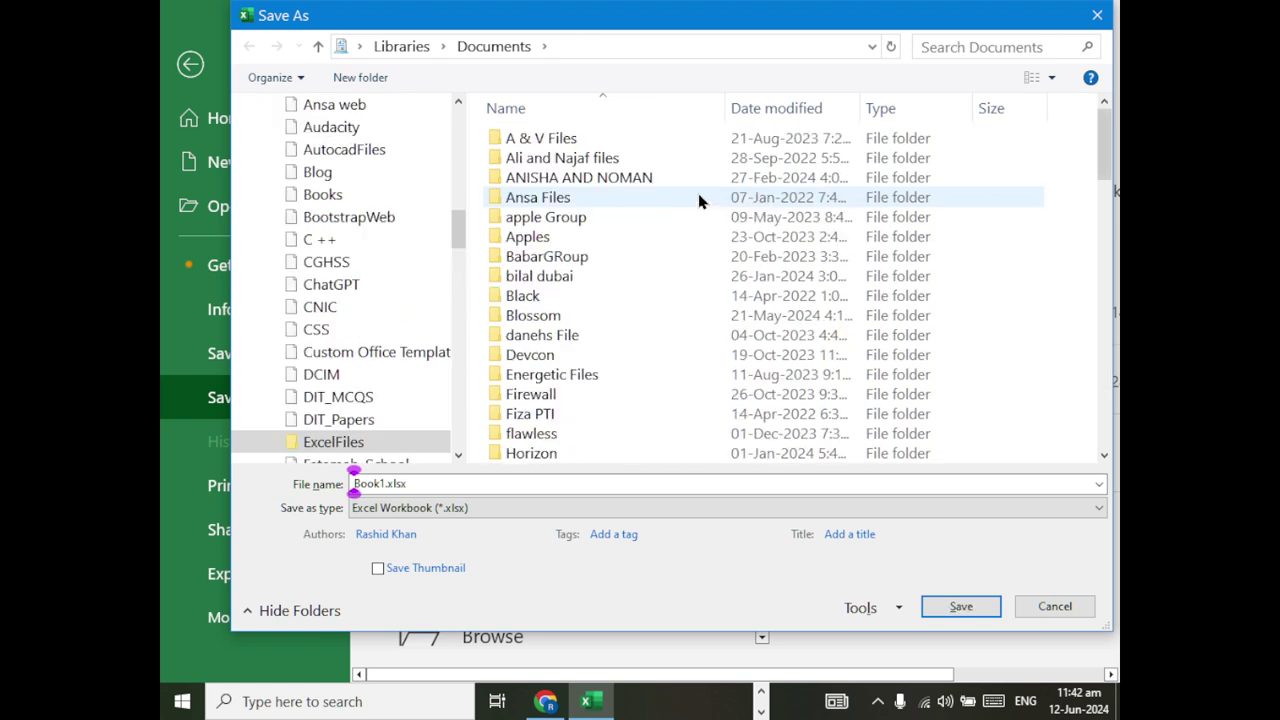
- Create a new folder named after the user and save the workbook there as 'Class 01 Introduction'
{"action": "key", "text": "ctrl+shift+n"}
{"action": "type", "text": "Jatin"}
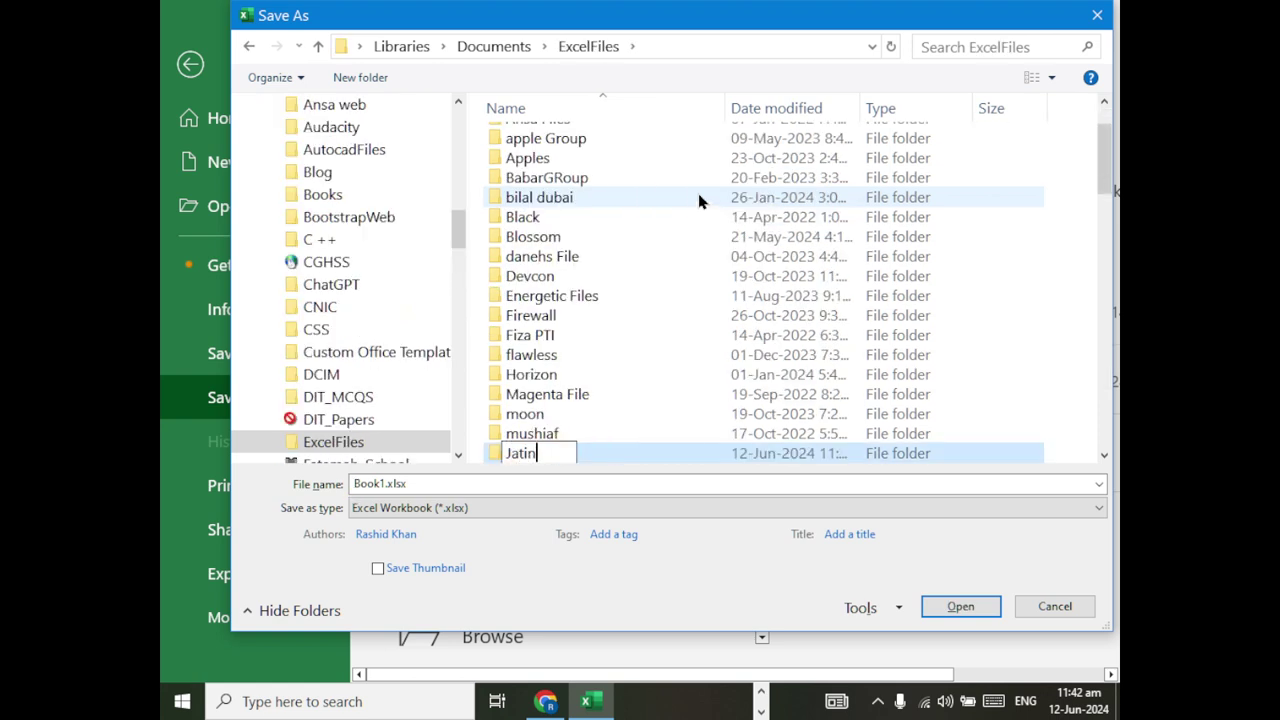
{"action": "key", "text": "BackSpace"}
{"action": "key", "text": "BackSpace"}
{"action": "key", "text": "BackSpace"}
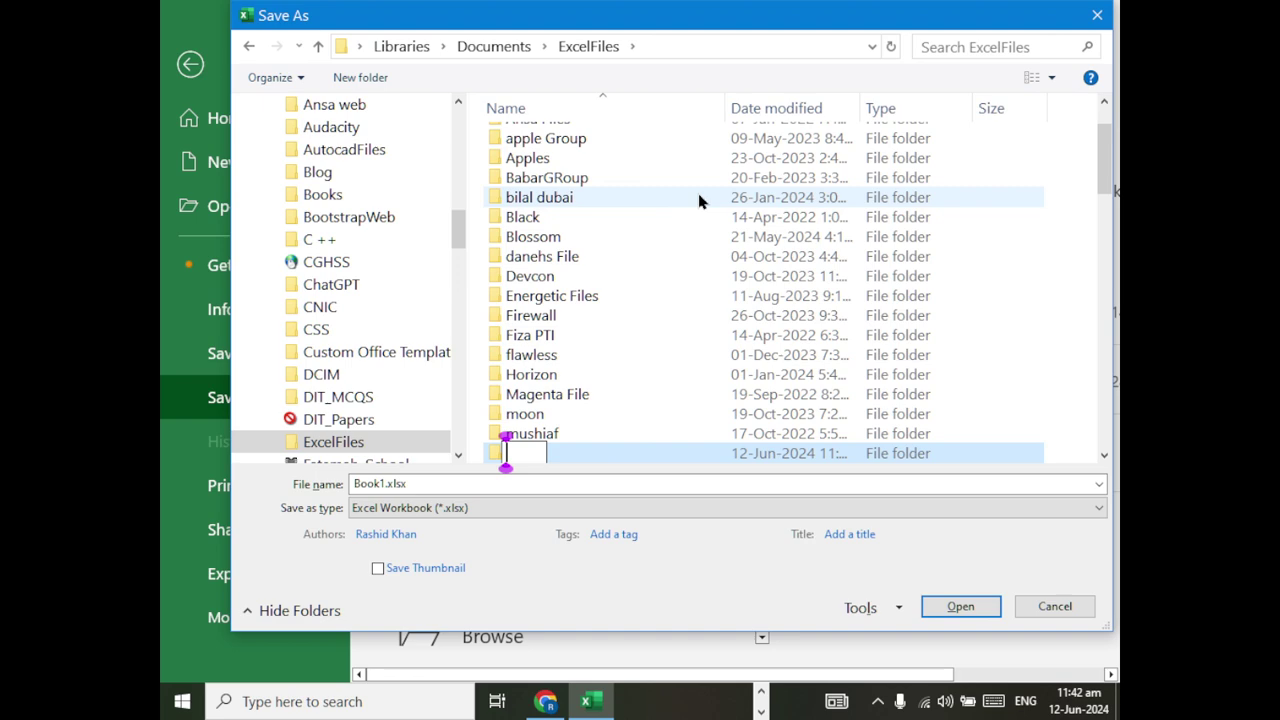
{"action": "type", "text": "S"}
{"action": "key", "text": "BackSpace"}
{"action": "type", "text": "Jatin"}
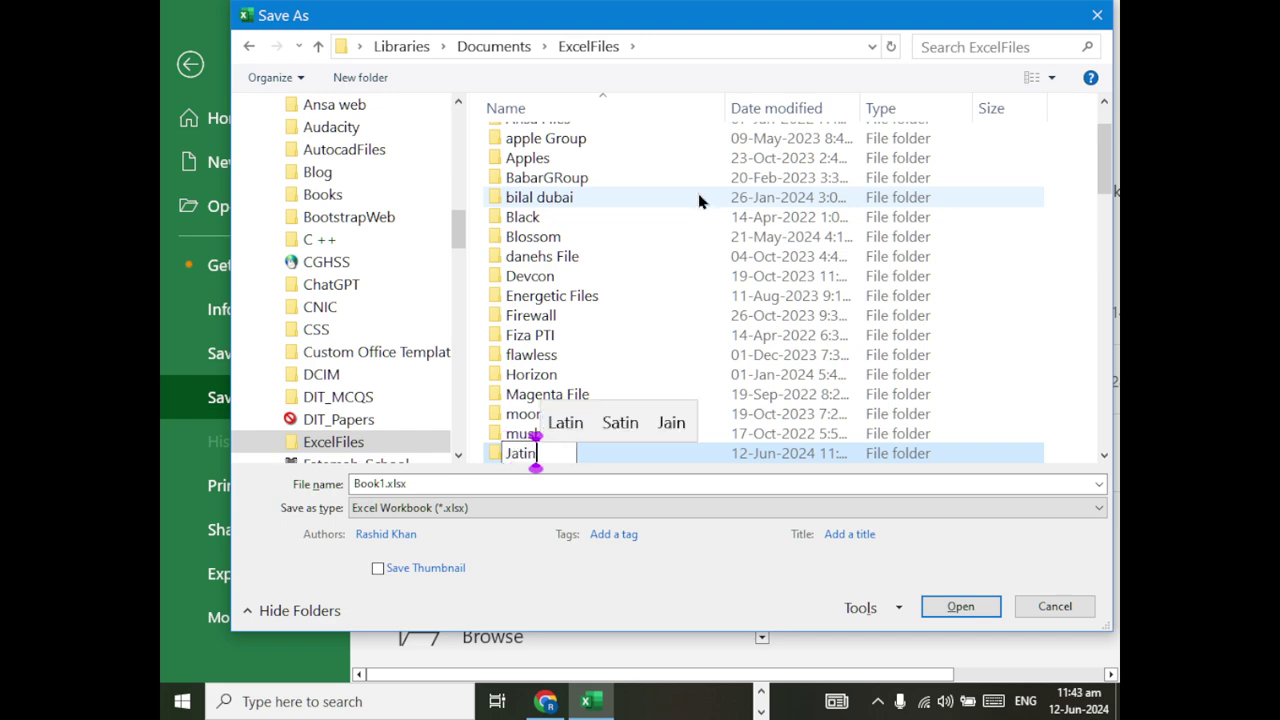
{"action": "key", "text": "Return"}
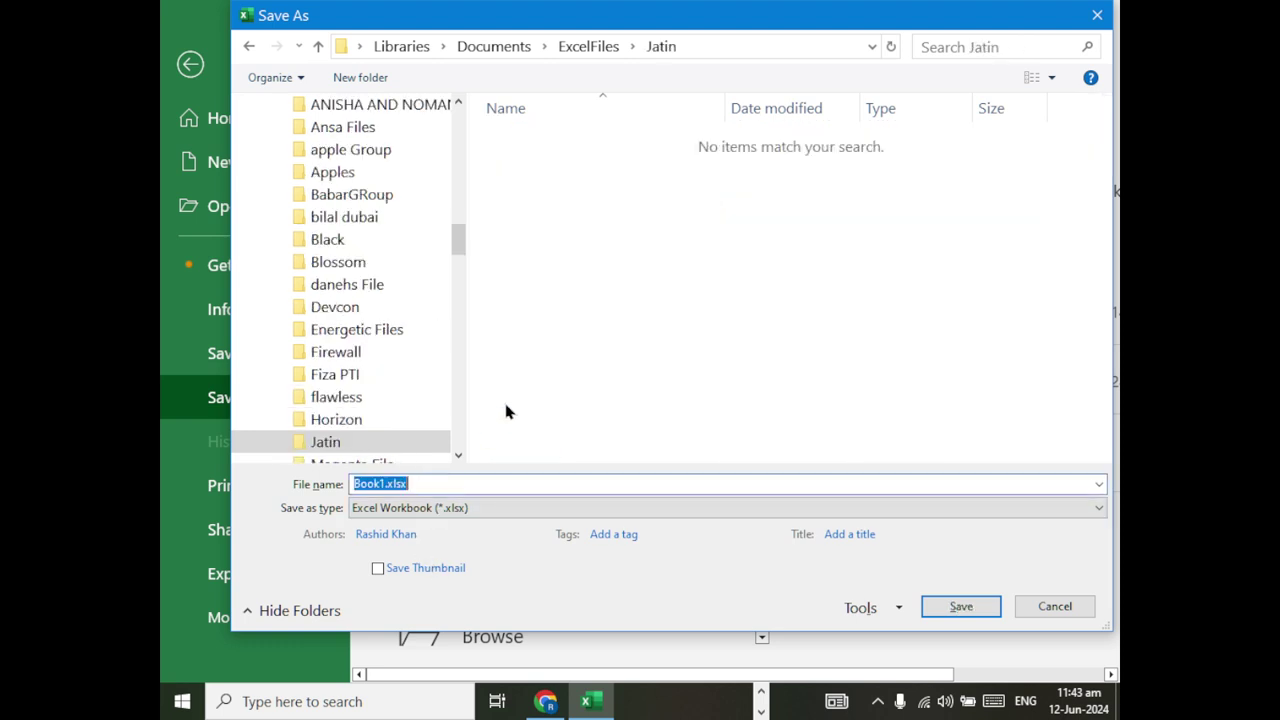
{"action": "type", "text": "Class 01 Intro"}
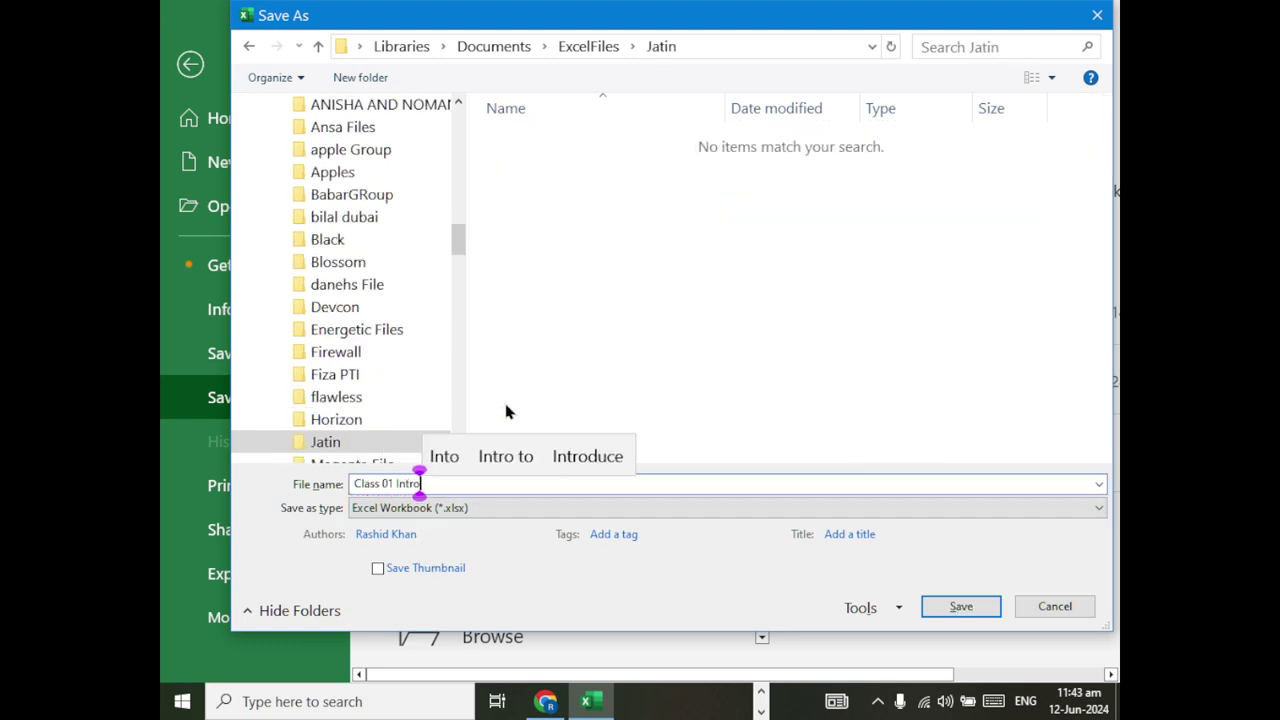
{"action": "type", "text": "duction"}
{"action": "key", "text": "Return"}
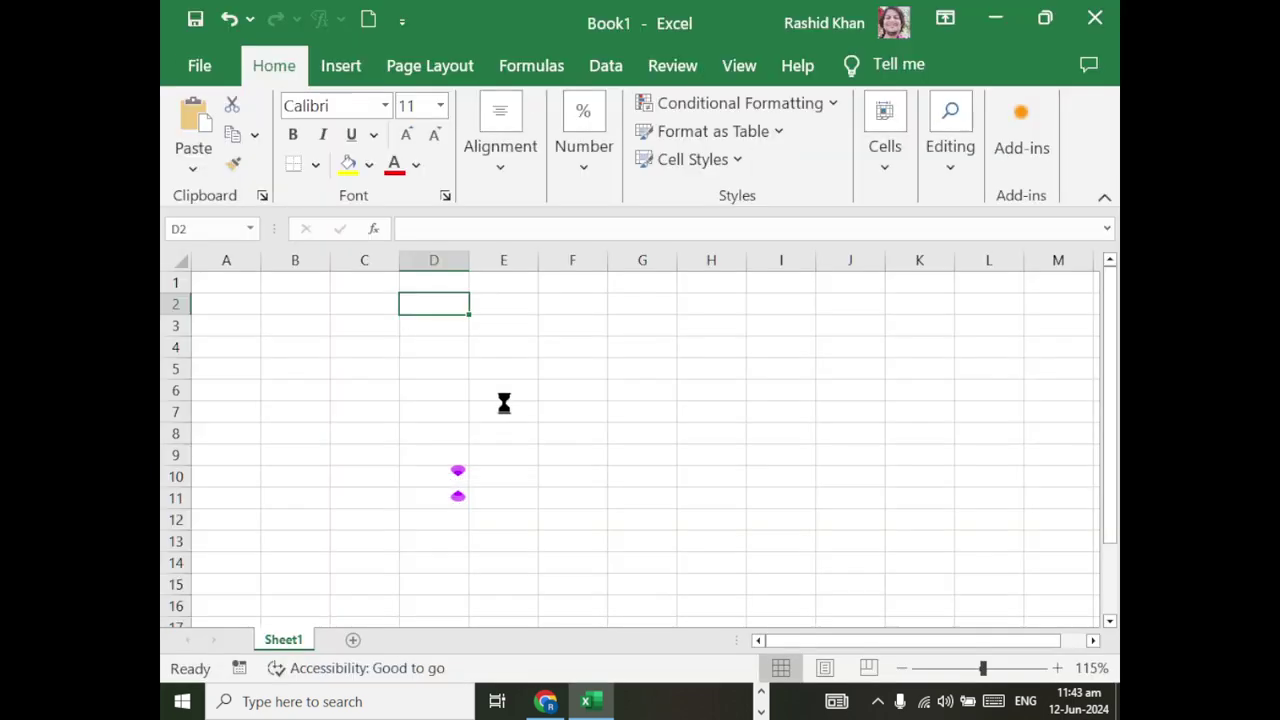
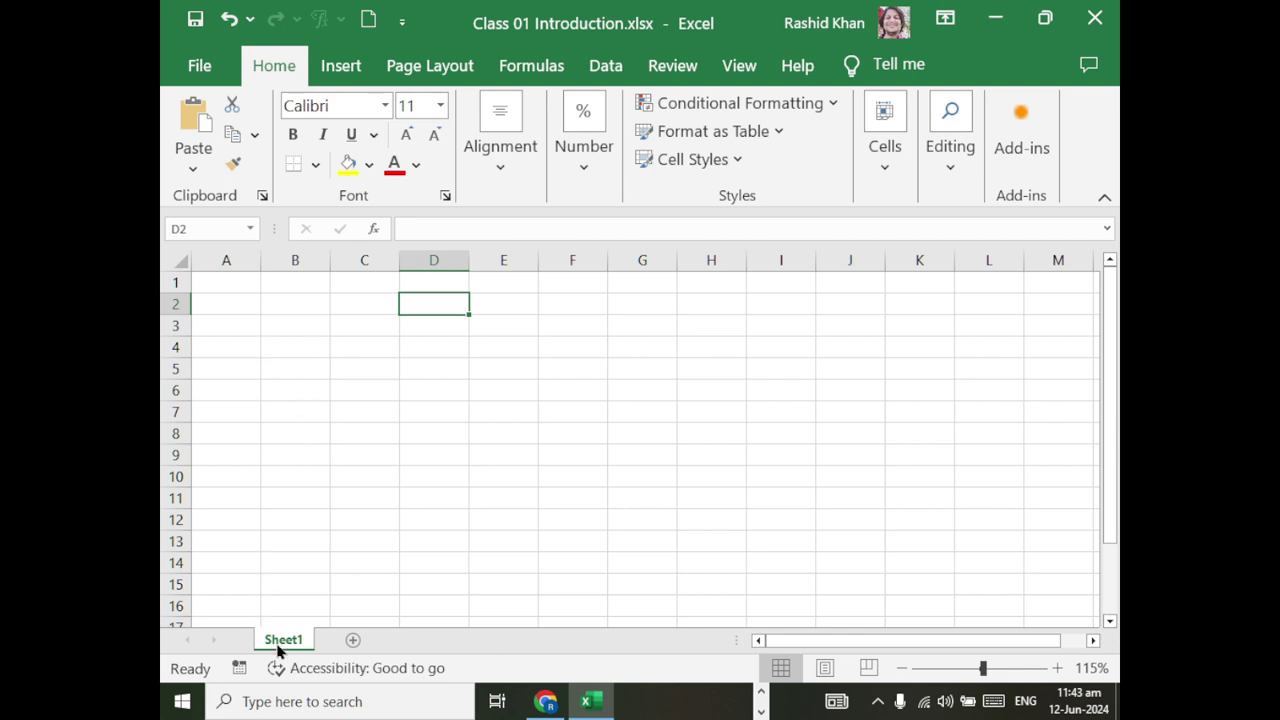
- Select columns A through D one by one, then columns A–L and rows 1–16
{"action": "left_click", "coordinate": [222, 262]}
{"action": "left_click", "coordinate": [318, 258]}
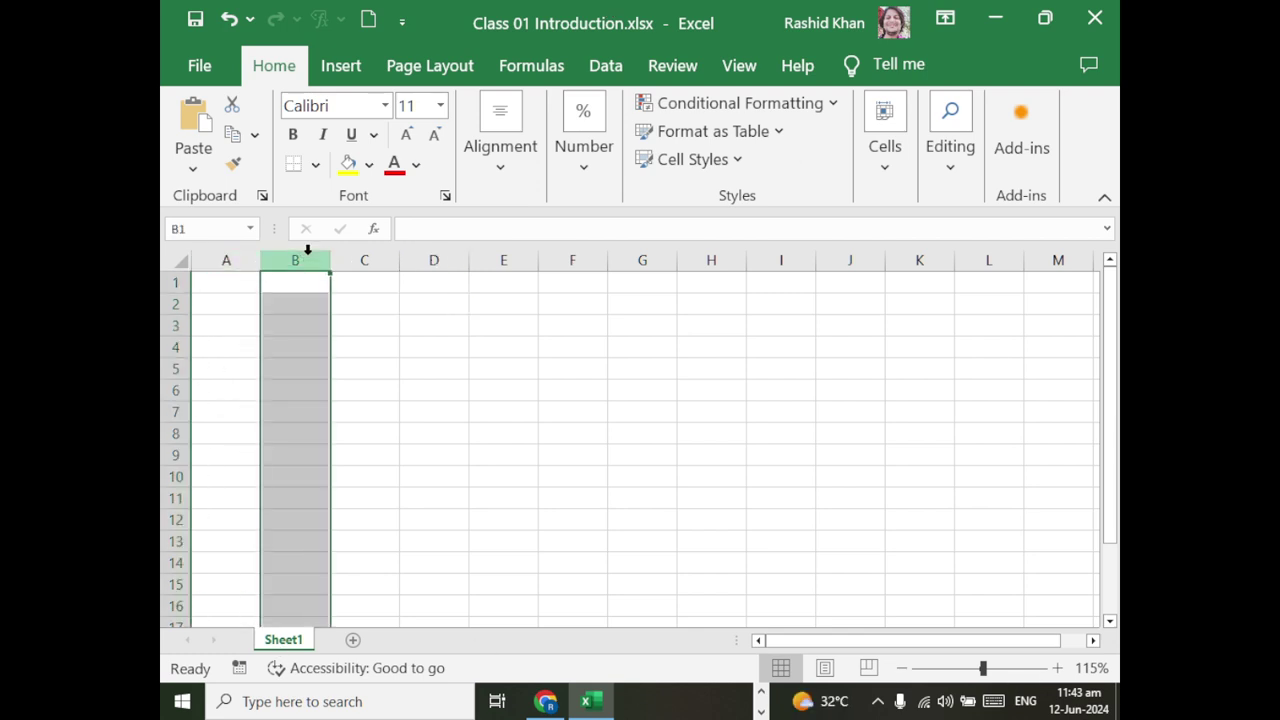
{"action": "left_click", "coordinate": [358, 250]}
{"action": "left_click", "coordinate": [414, 257]}
{"action": "left_click_drag", "start_coordinate": [223, 258], "coordinate": [985, 265]}
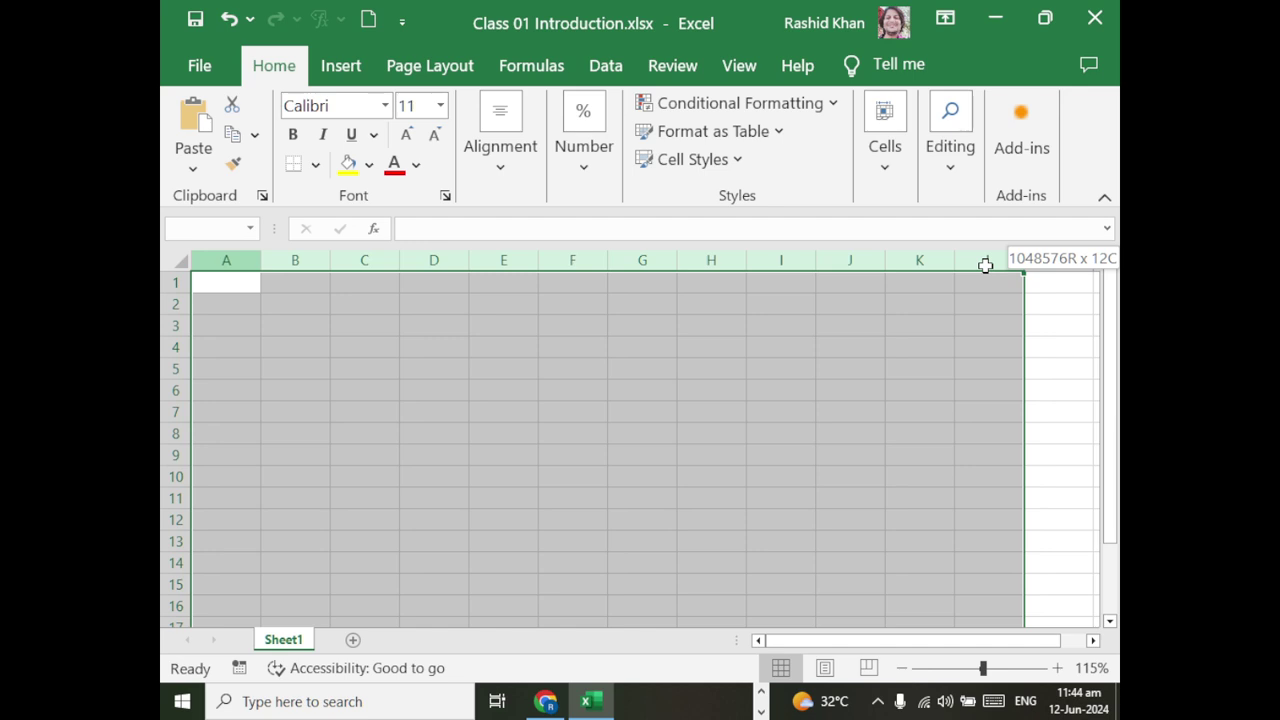
{"action": "left_click_drag", "start_coordinate": [985, 264], "coordinate": [986, 263]}
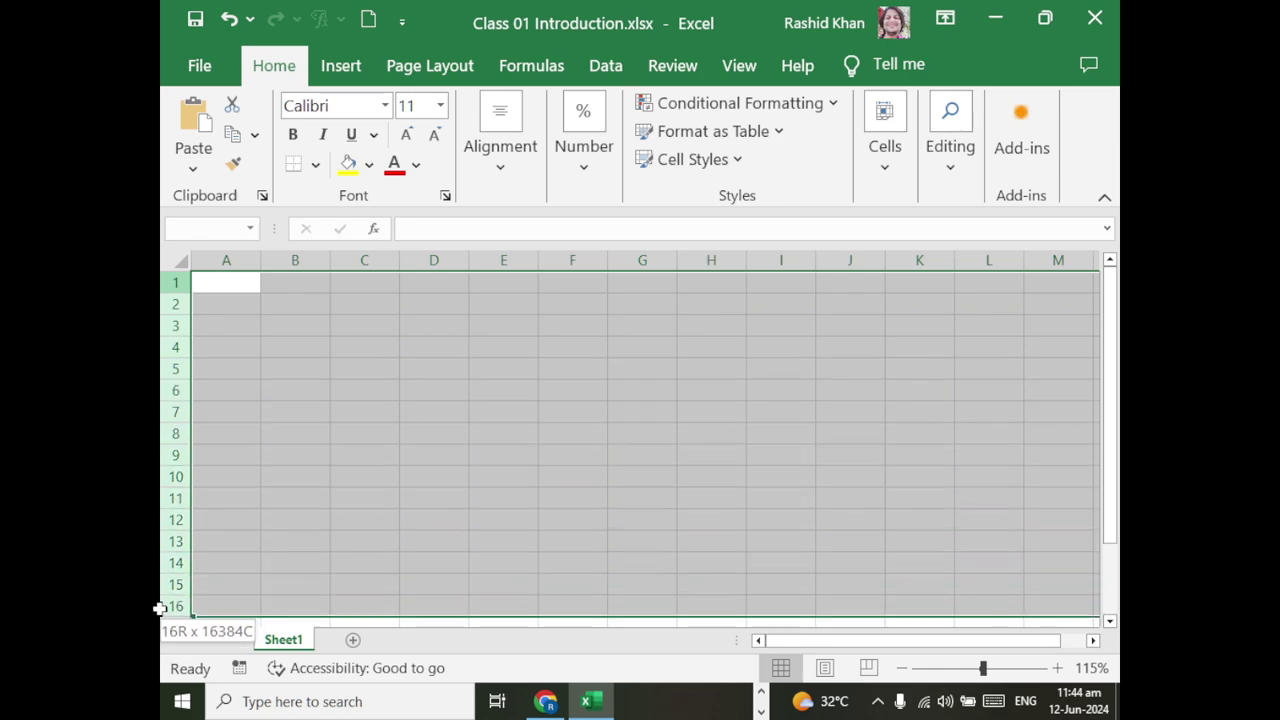
{"action": "left_click_drag", "start_coordinate": [174, 289], "coordinate": [175, 606]}
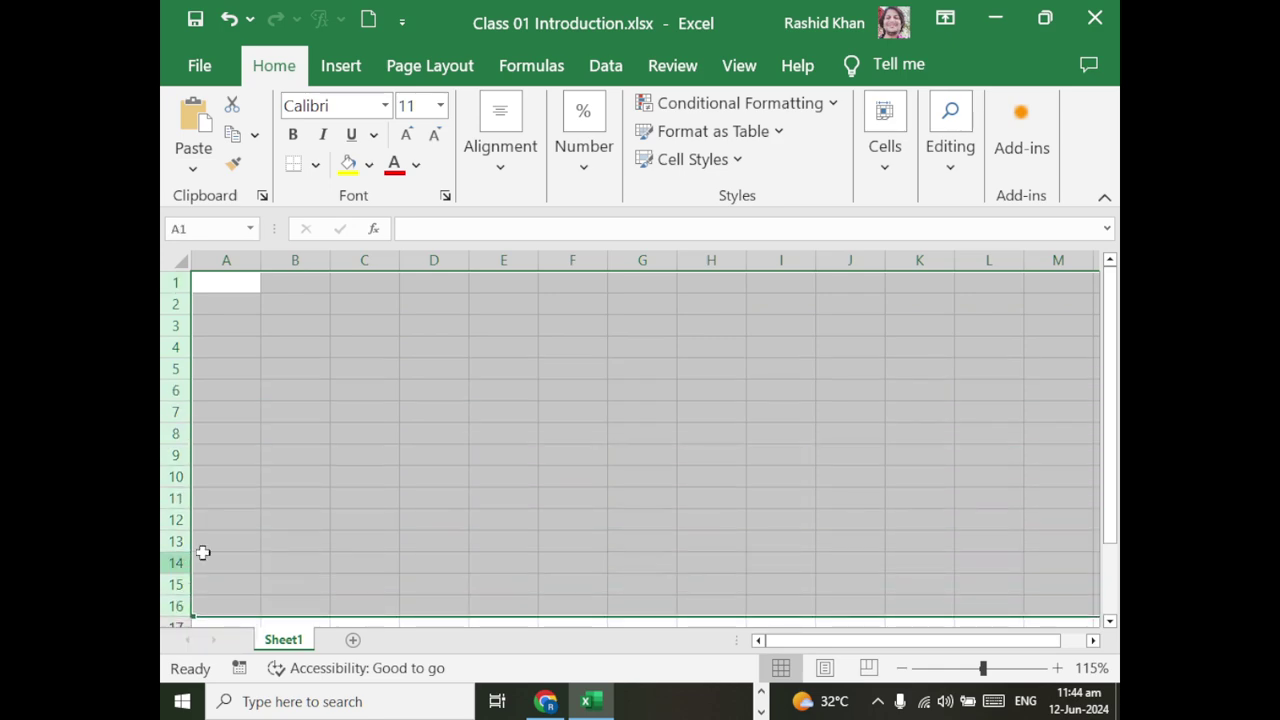
- Select cells E7, D6, B4 and C2, clicking into the formula bar between them
{"action": "left_click", "coordinate": [486, 418]}
{"action": "left_click", "coordinate": [420, 387]}
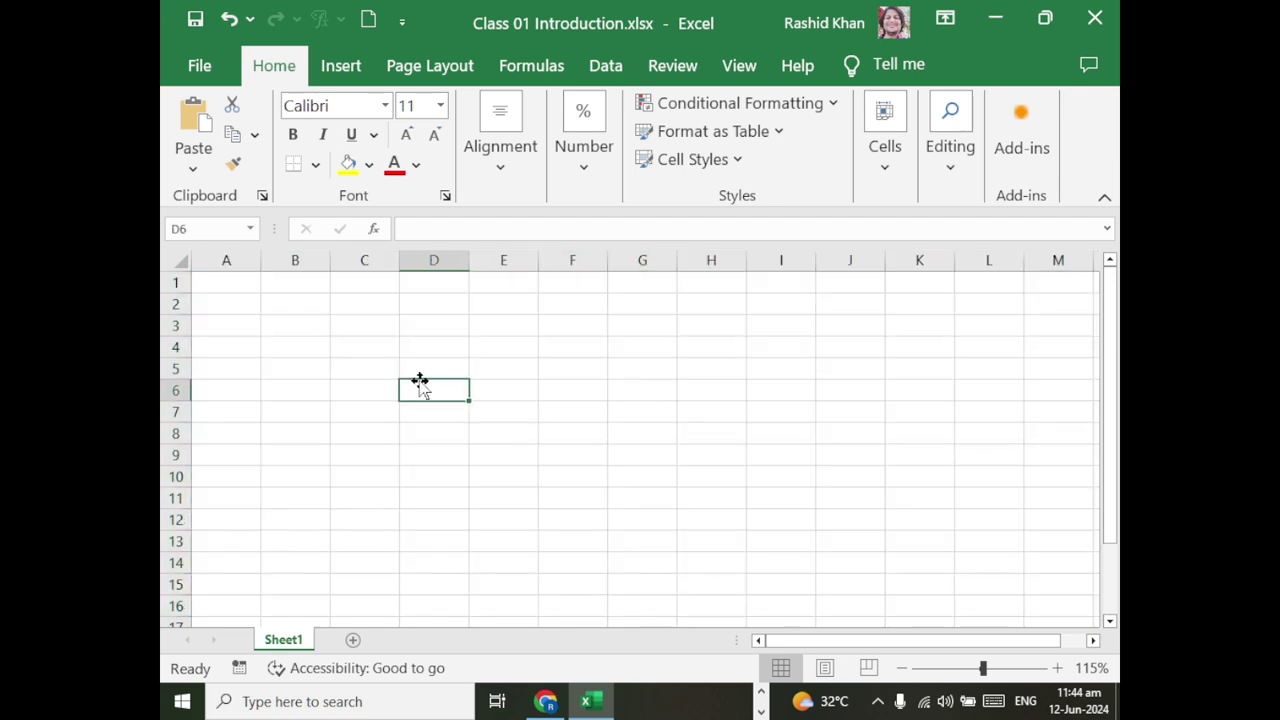
{"action": "left_click", "coordinate": [452, 232]}
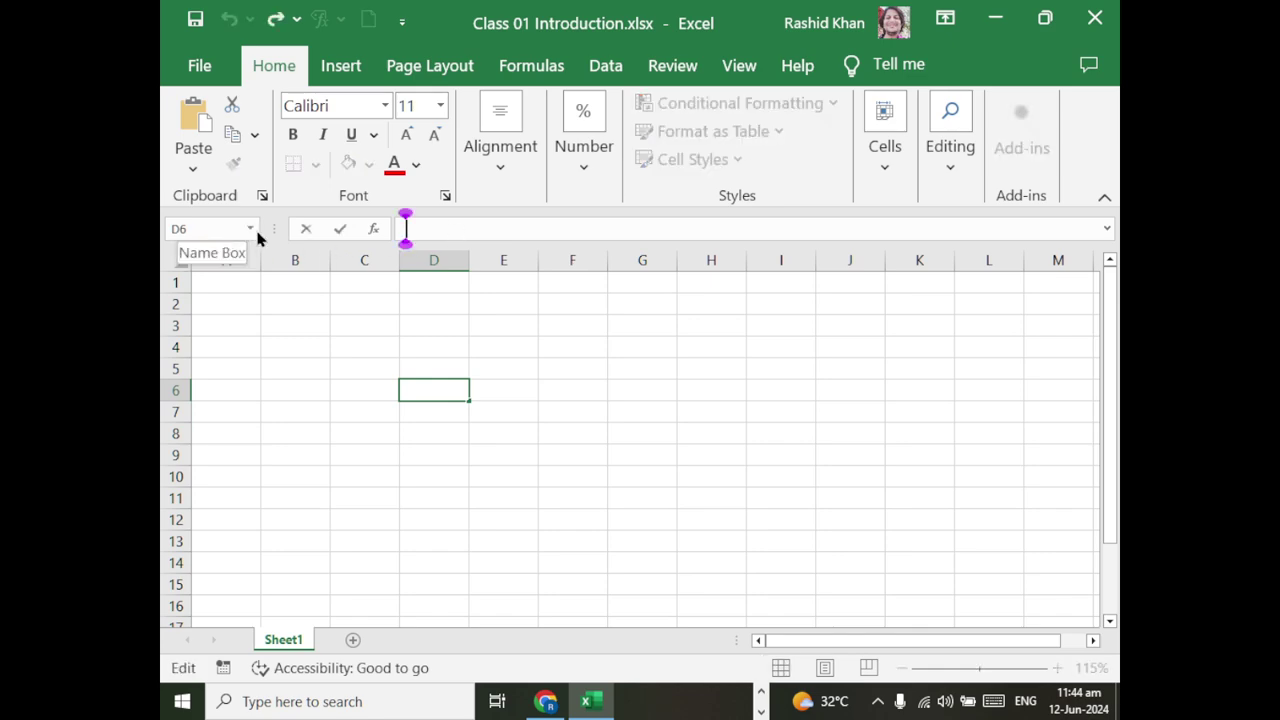
{"action": "left_click", "coordinate": [272, 345]}
{"action": "left_click", "coordinate": [403, 227]}
{"action": "left_click", "coordinate": [390, 308]}
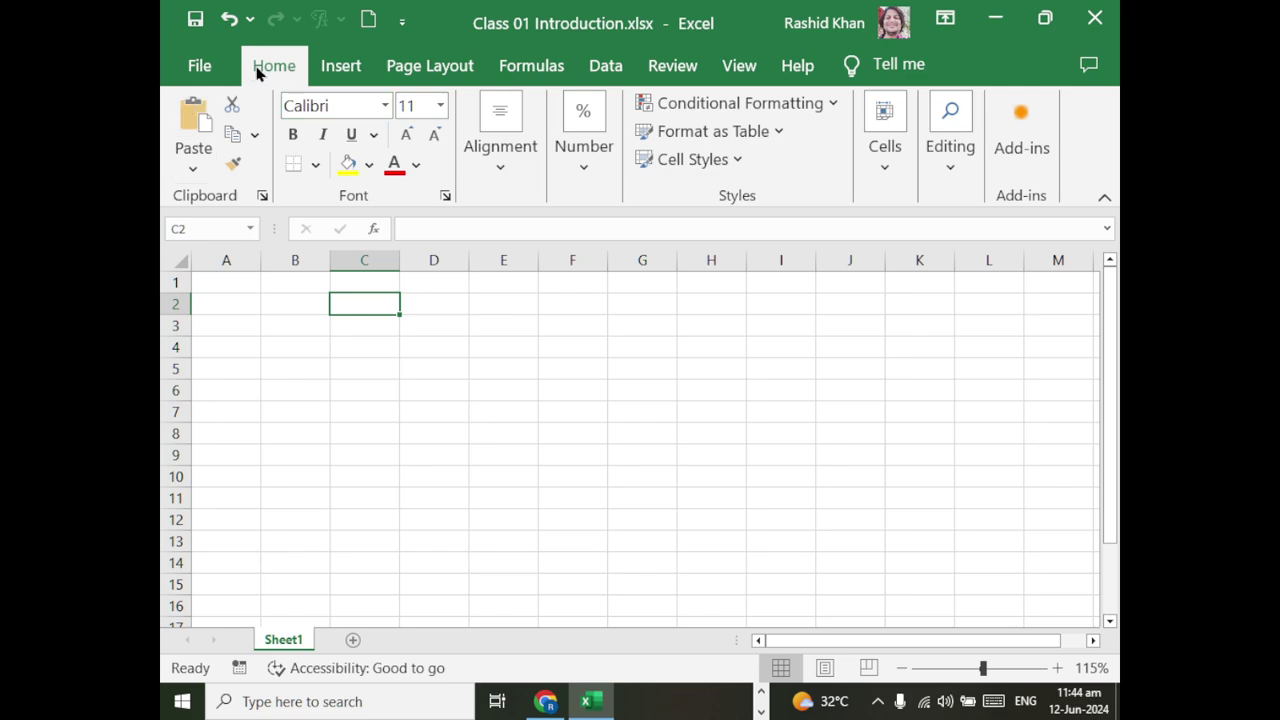
- Browse the Insert, Page Layout, Formulas, Data, Review, View and Help ribbon tabs
{"action": "left_click", "coordinate": [345, 65]}
{"action": "left_click", "coordinate": [407, 68]}
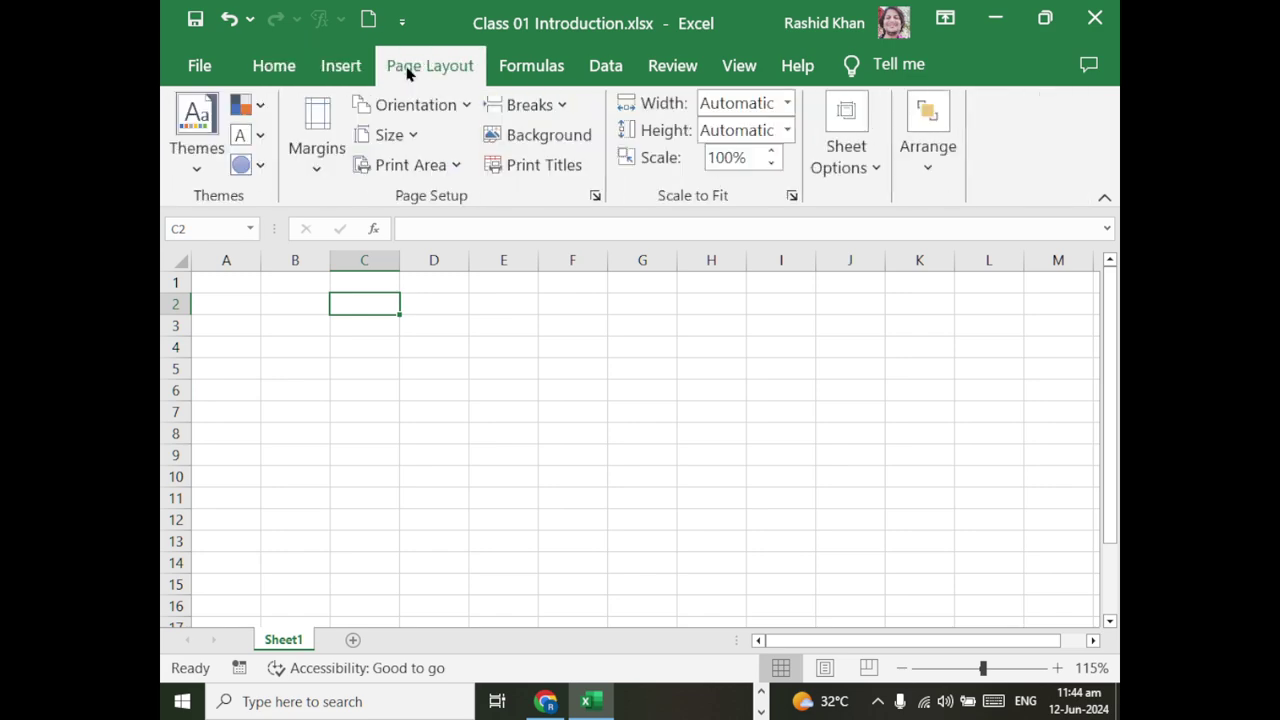
{"action": "left_click", "coordinate": [531, 65]}
{"action": "left_click", "coordinate": [605, 65]}
{"action": "left_click", "coordinate": [672, 65]}
{"action": "left_click", "coordinate": [739, 66]}
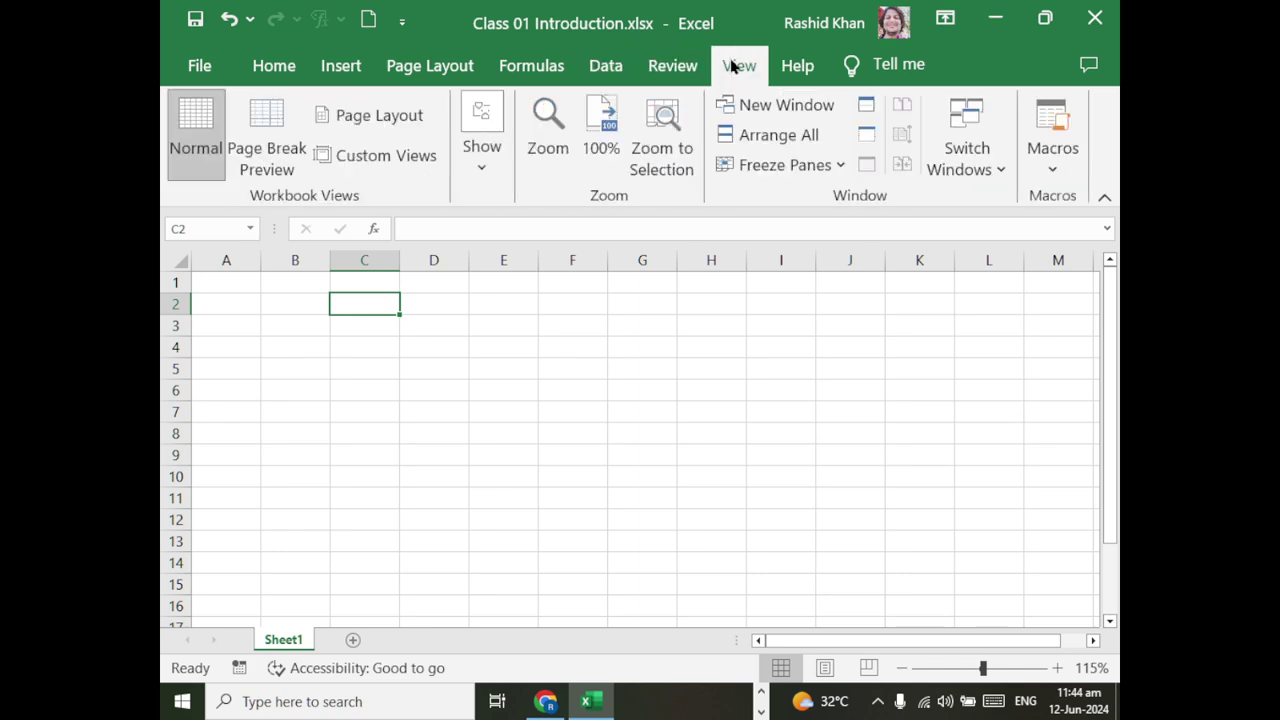
{"action": "left_click", "coordinate": [804, 70]}
{"action": "left_click", "coordinate": [268, 72]}
{"action": "left_click", "coordinate": [205, 66]}
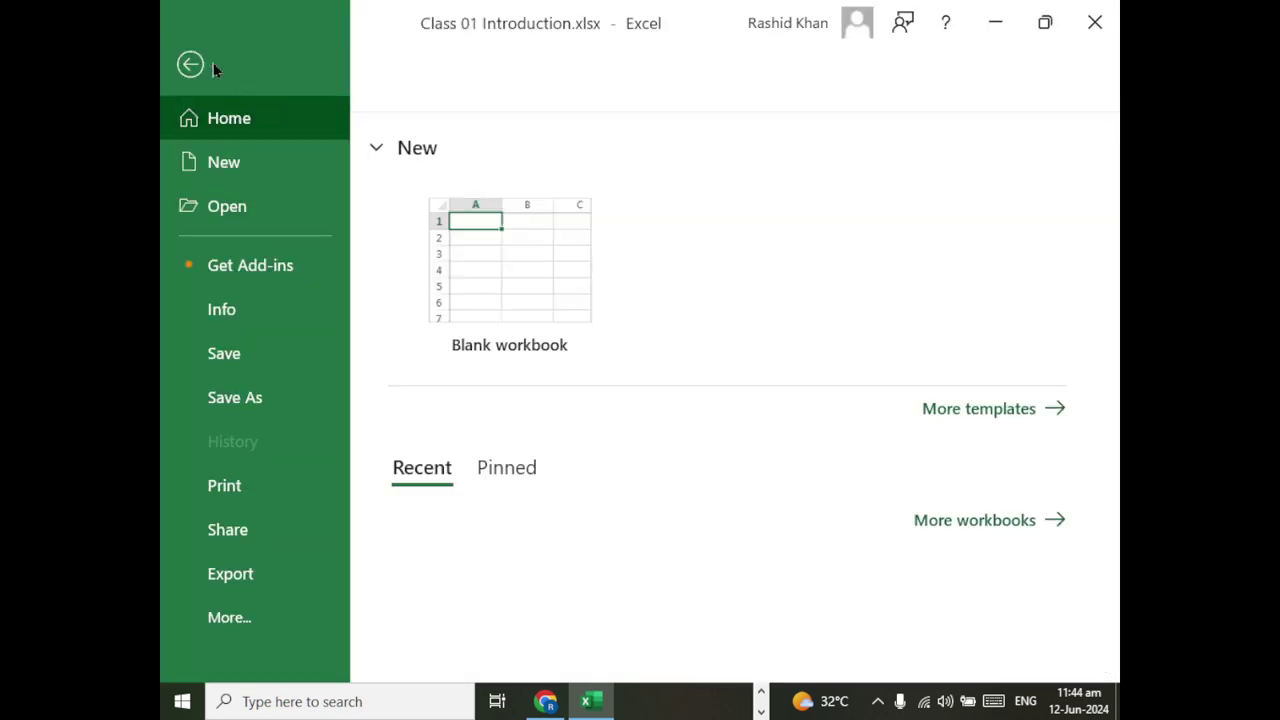
{"action": "key", "text": "Escape"}
{"action": "left_click", "coordinate": [197, 70]}
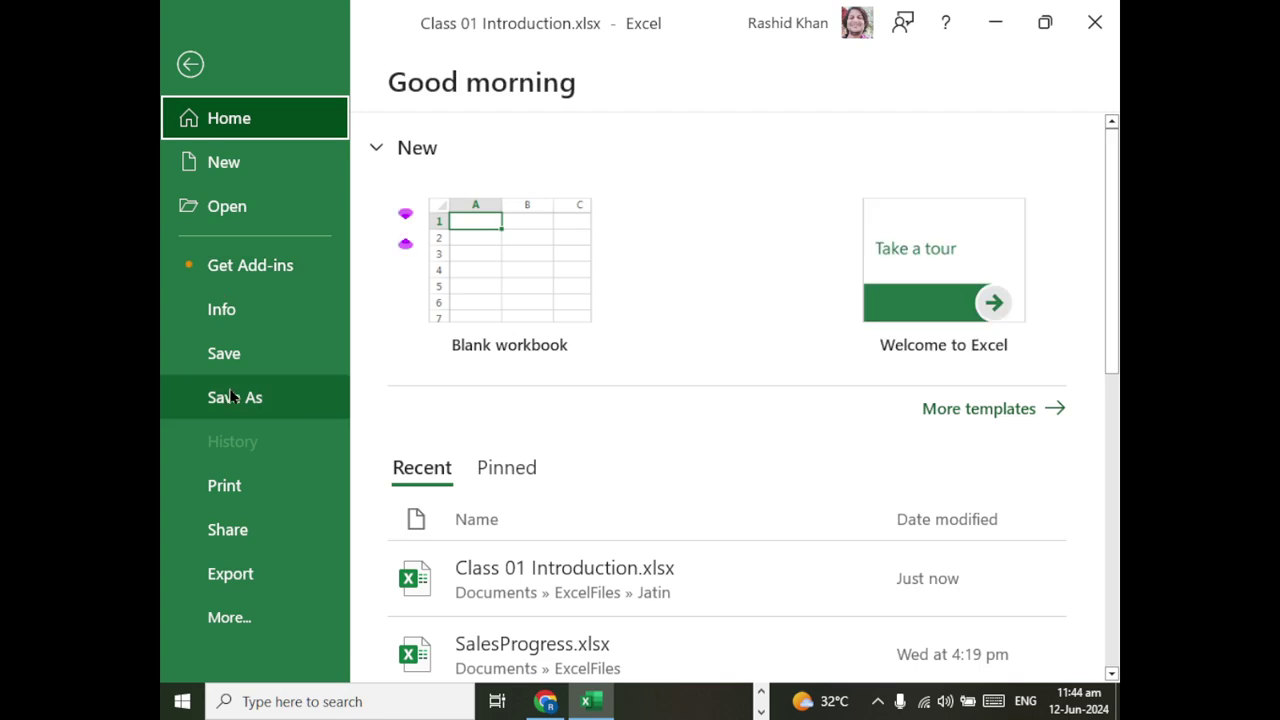
{"action": "left_click", "coordinate": [231, 397]}
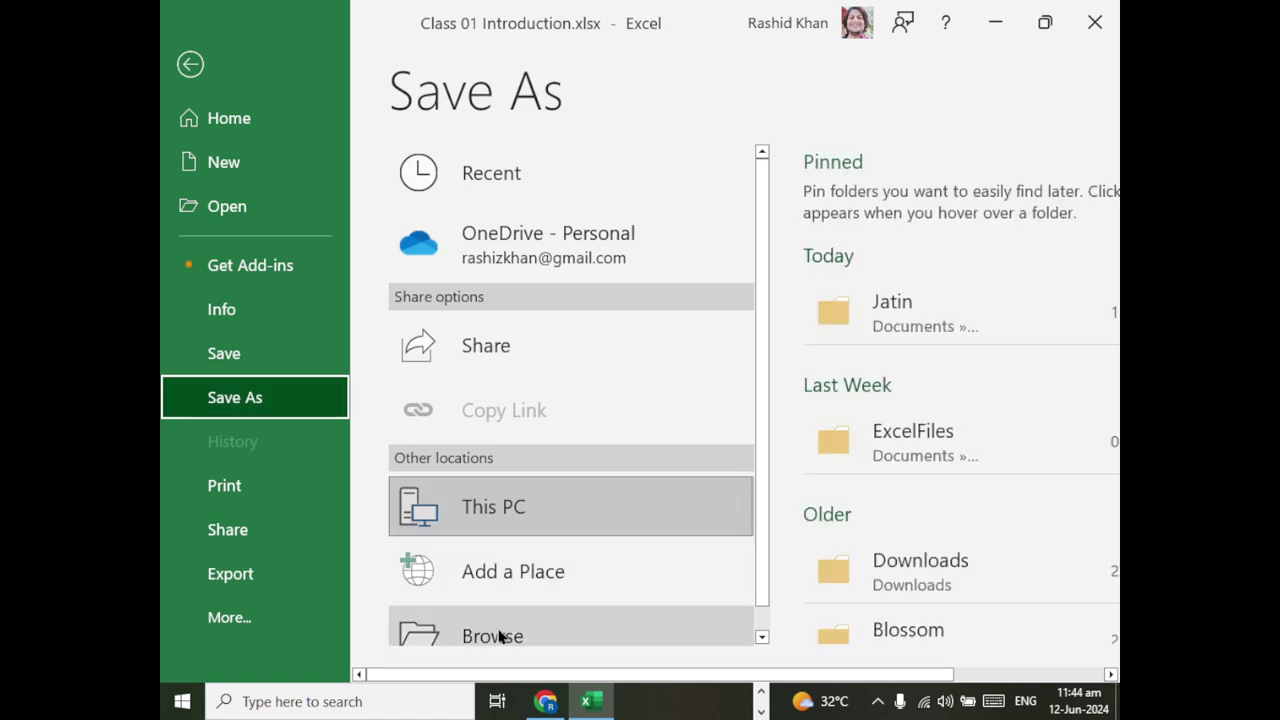
{"action": "left_click", "coordinate": [190, 64]}
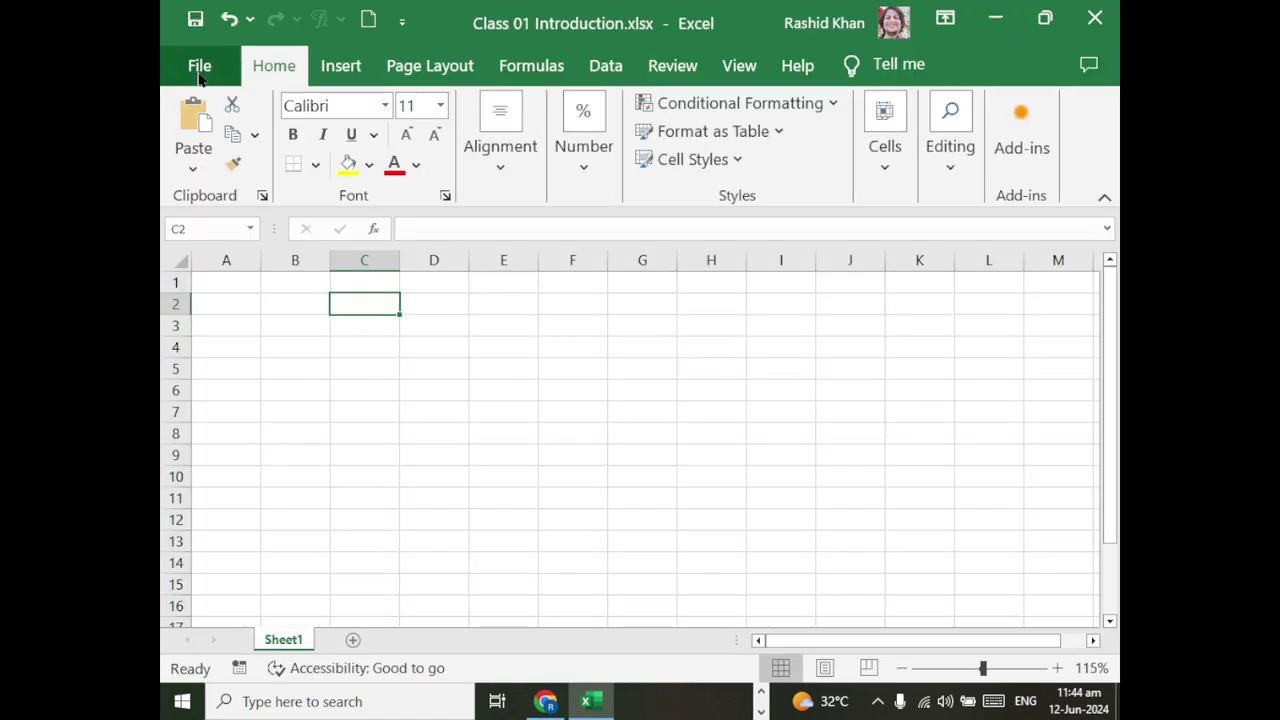
{"action": "left_click", "coordinate": [185, 70]}
{"action": "left_click", "coordinate": [239, 626]}
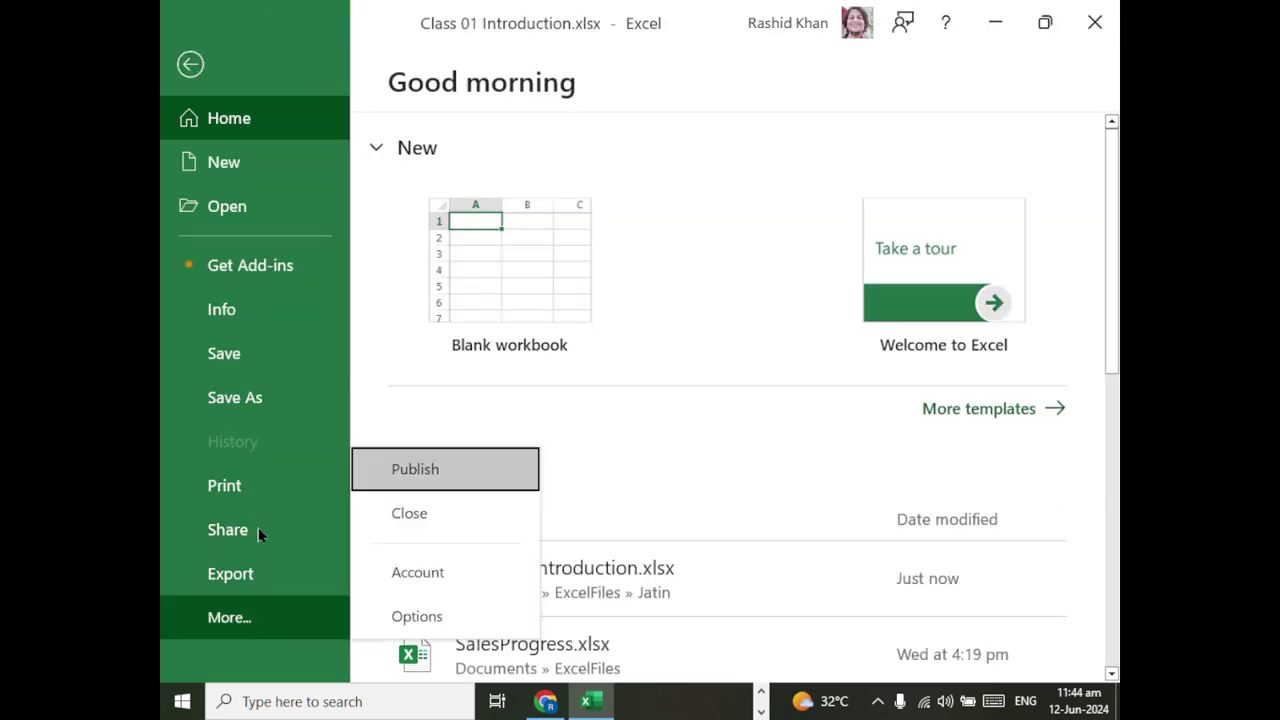
{"action": "left_click", "coordinate": [445, 530]}
{"action": "key", "text": "Escape"}
{"action": "left_click", "coordinate": [512, 388]}
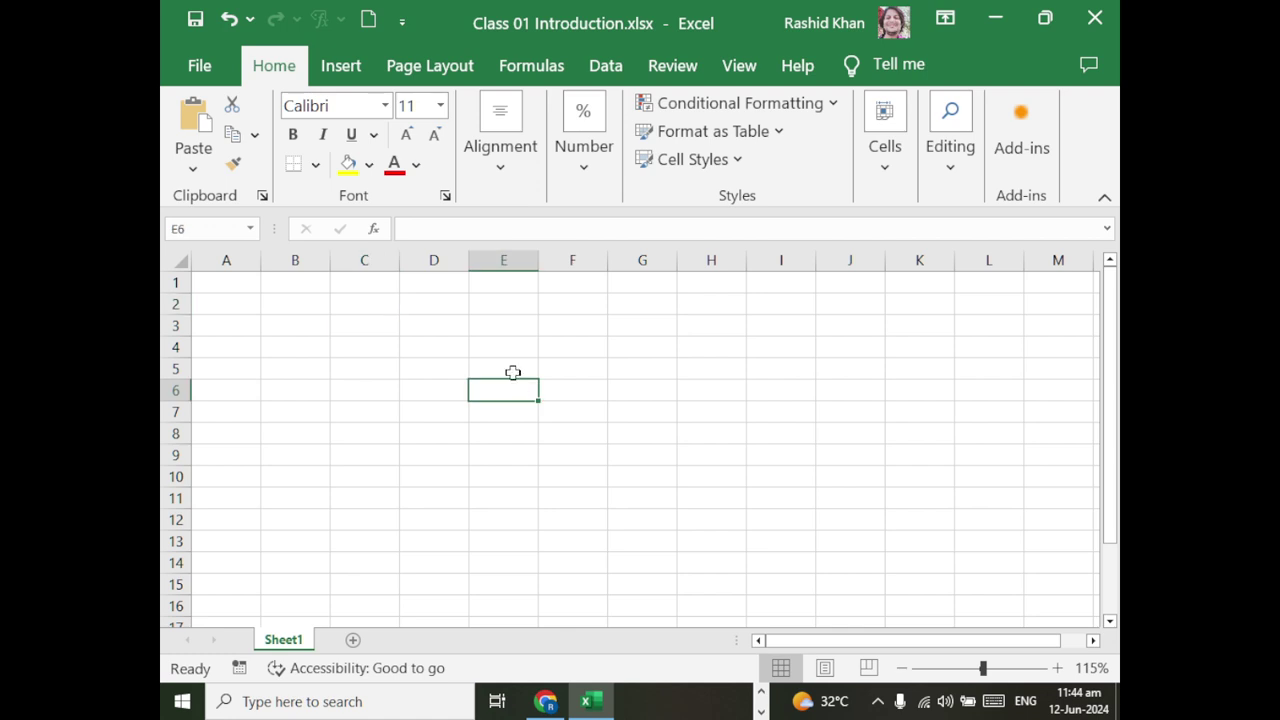
{"action": "left_click", "coordinate": [347, 364]}
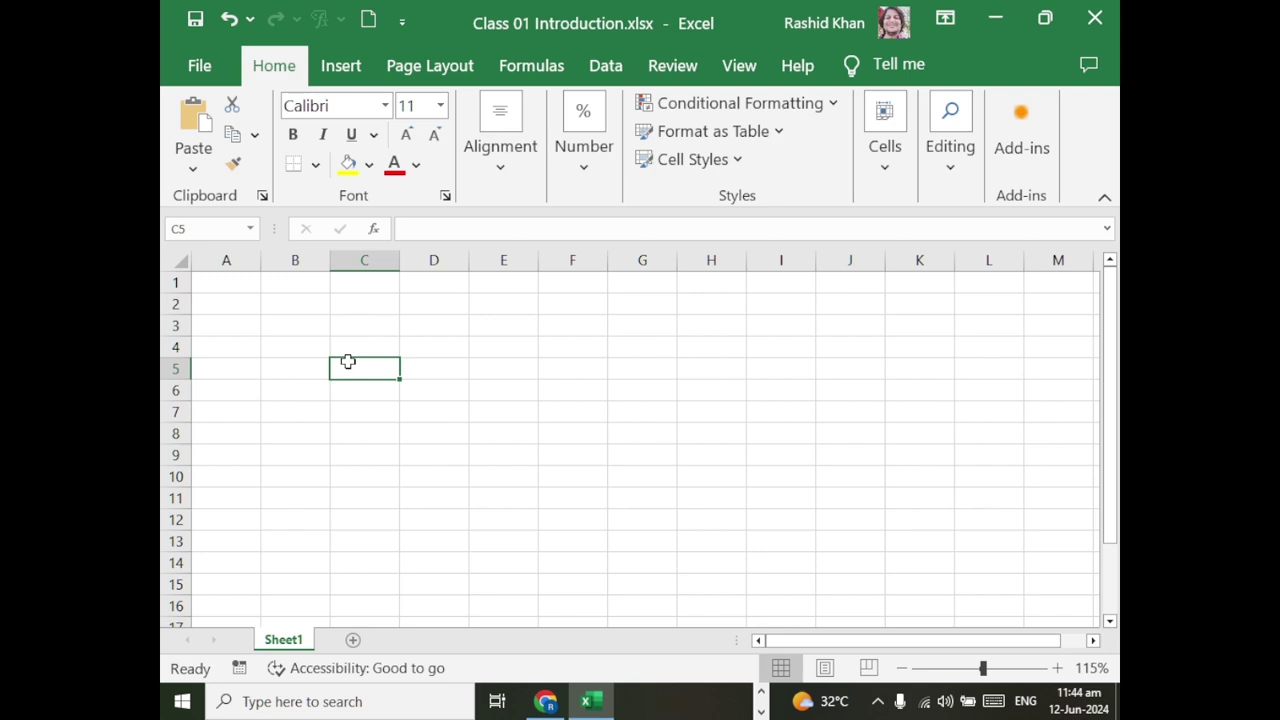
{"action": "left_click", "coordinate": [825, 668]}
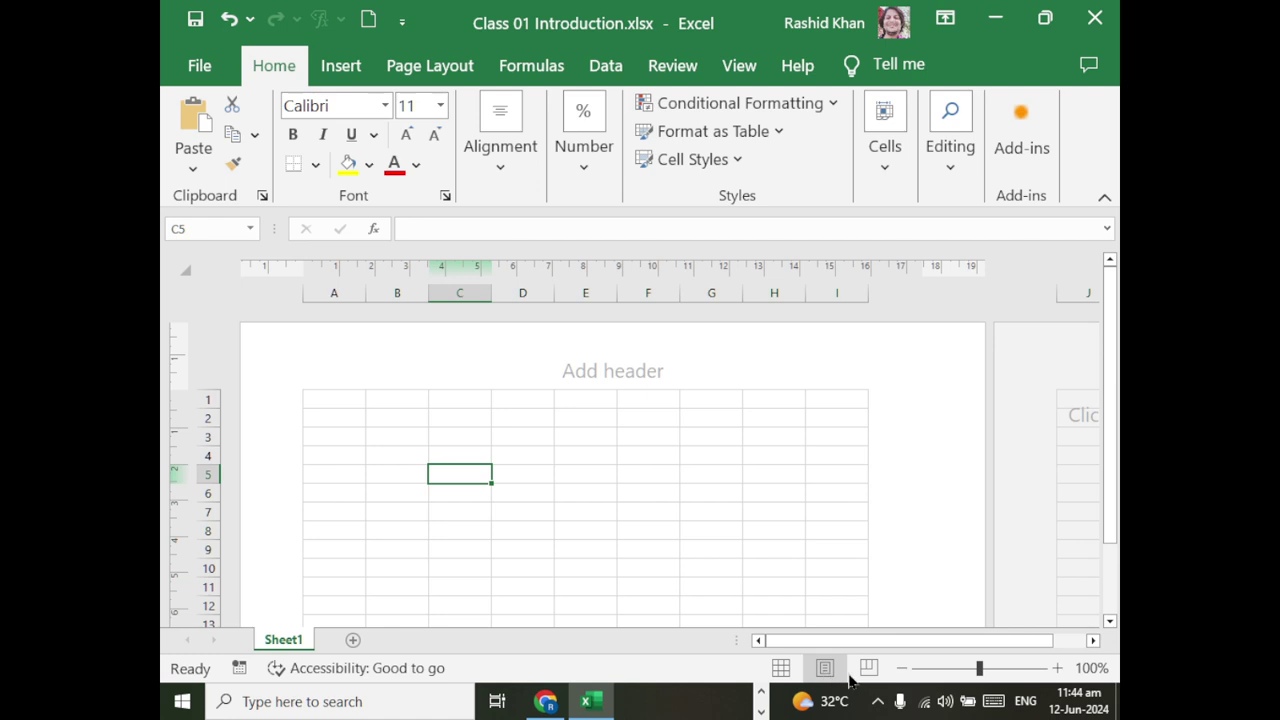
{"action": "left_click", "coordinate": [868, 668]}
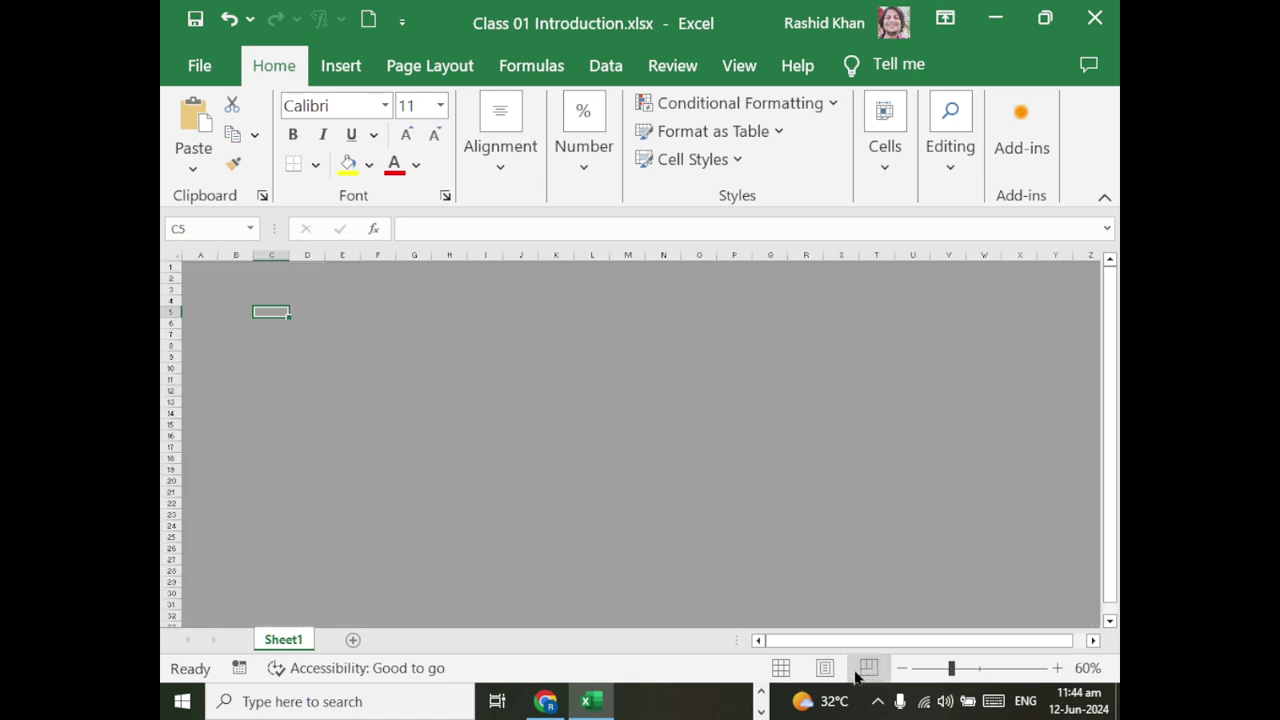
{"action": "left_click", "coordinate": [781, 669]}
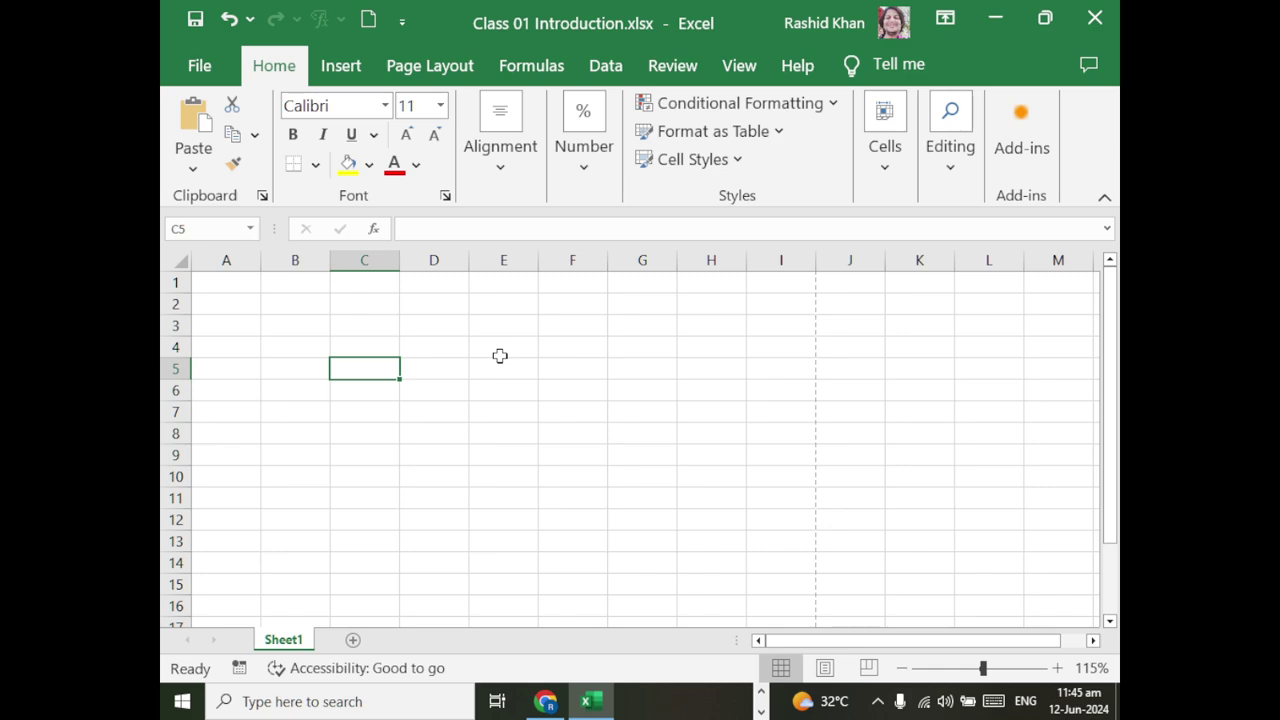
{"action": "left_click", "coordinate": [281, 321]}
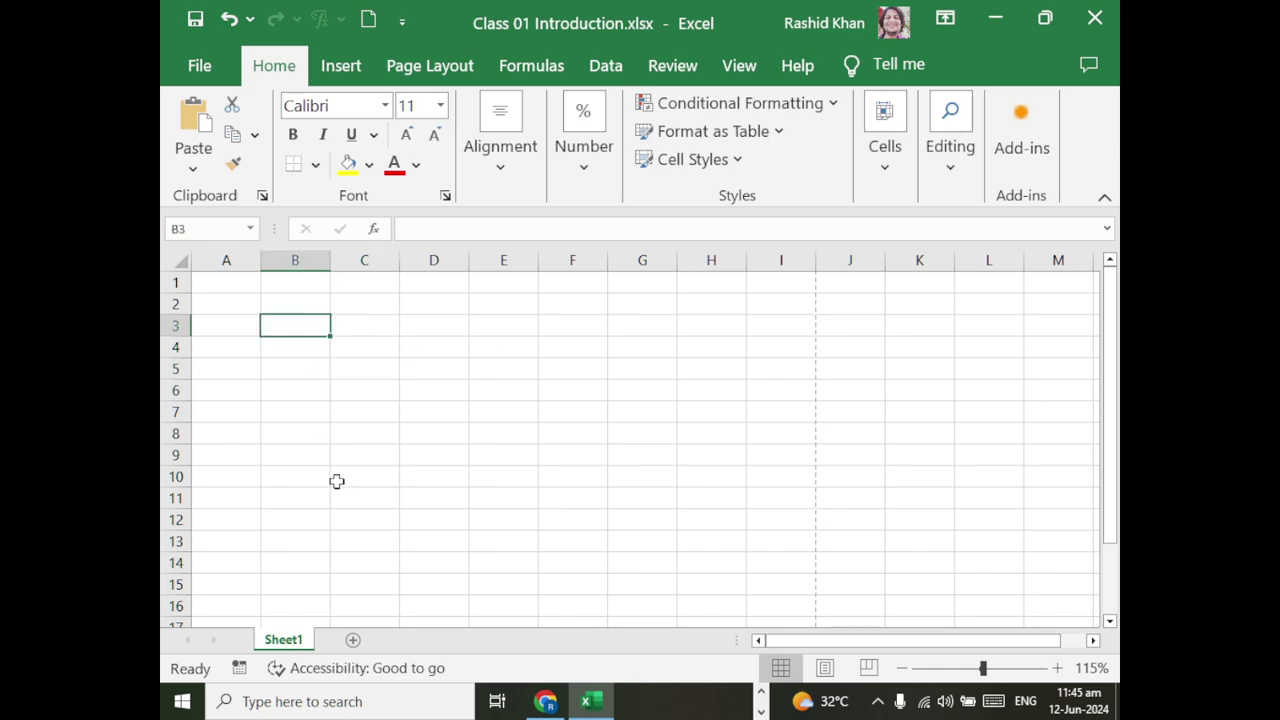
{"action": "left_click", "coordinate": [236, 326]}
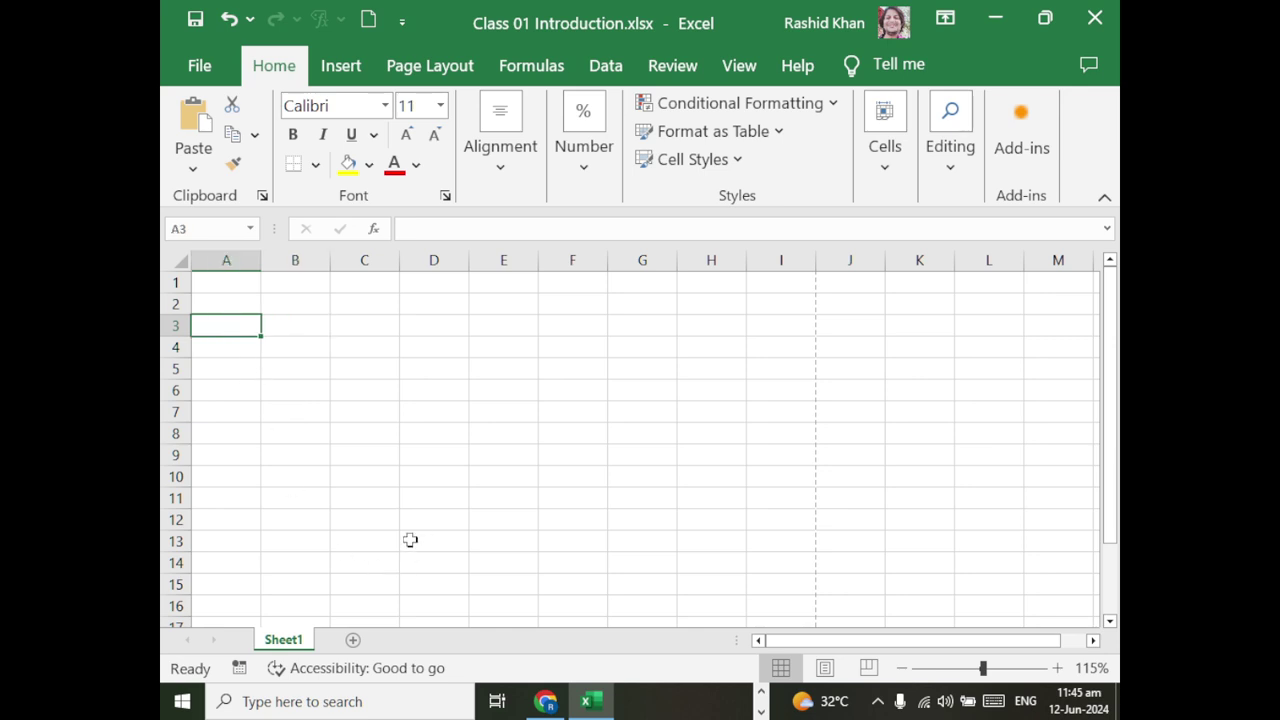
{"action": "left_click", "coordinate": [228, 303]}
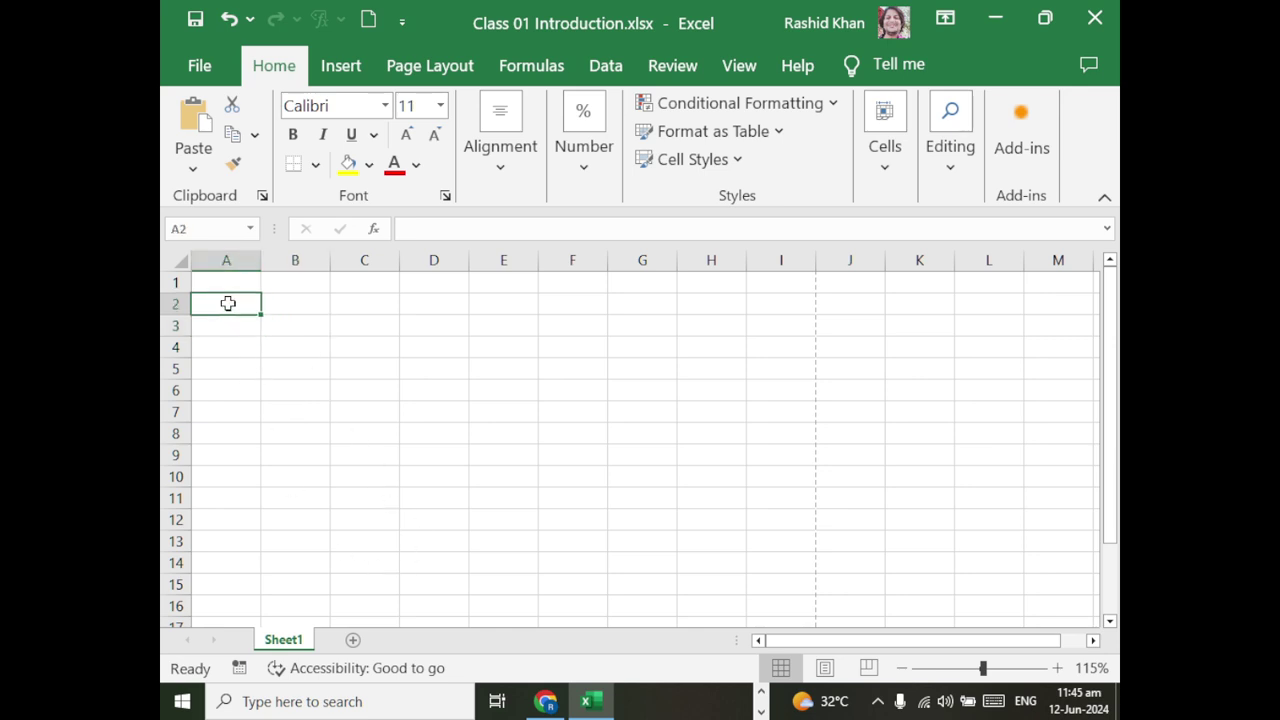
{"action": "mouse_move", "coordinate": [228, 303]}
{"action": "left_mouse_down"}
{"action": "mouse_move", "coordinate": [734, 480]}
{"action": "mouse_move", "coordinate": [856, 552]}
{"action": "left_mouse_up"}
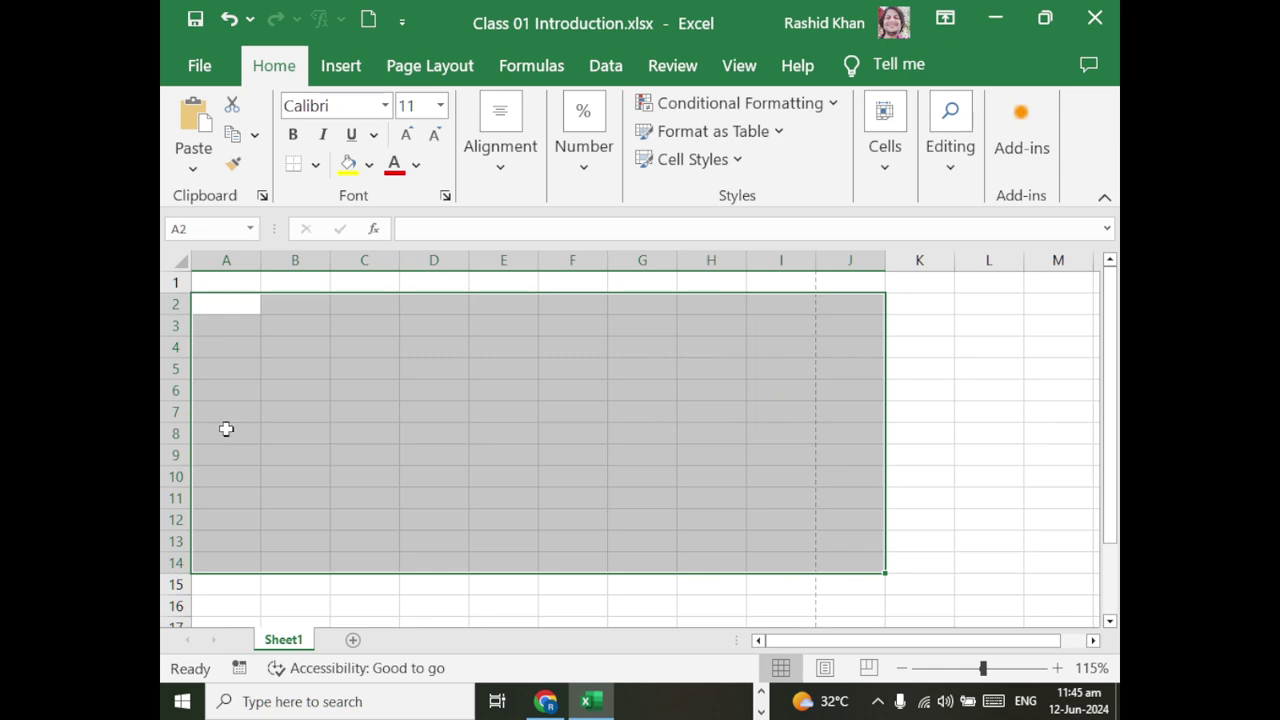
{"action": "left_click", "coordinate": [893, 261]}
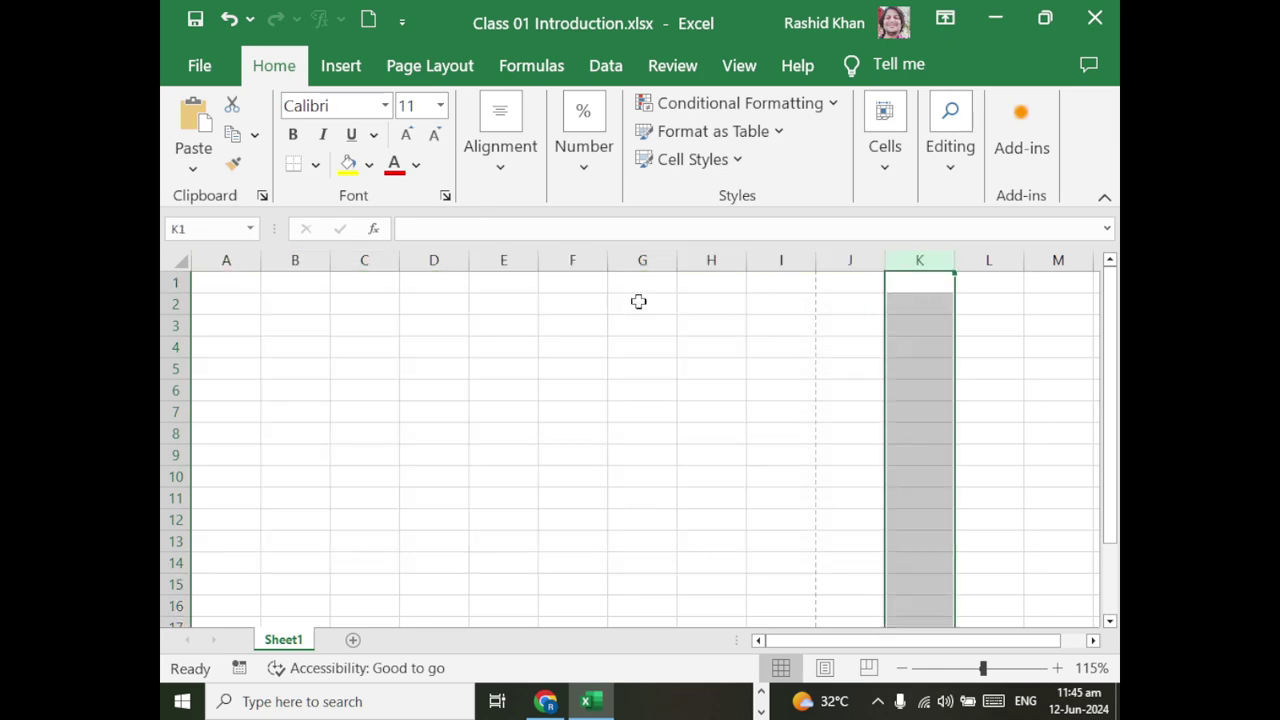
{"action": "left_click_drag", "start_coordinate": [572, 303], "coordinate": [517, 580]}
{"action": "left_click", "coordinate": [312, 456]}
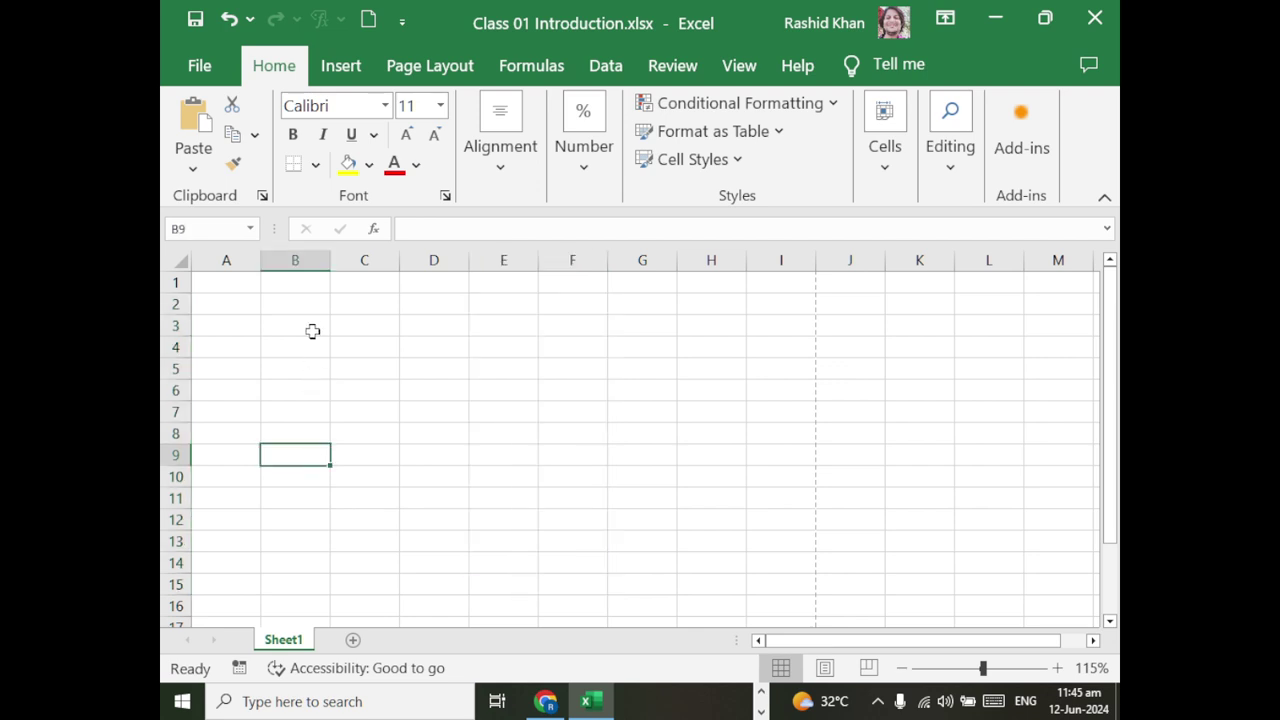
{"action": "left_click", "coordinate": [296, 256]}
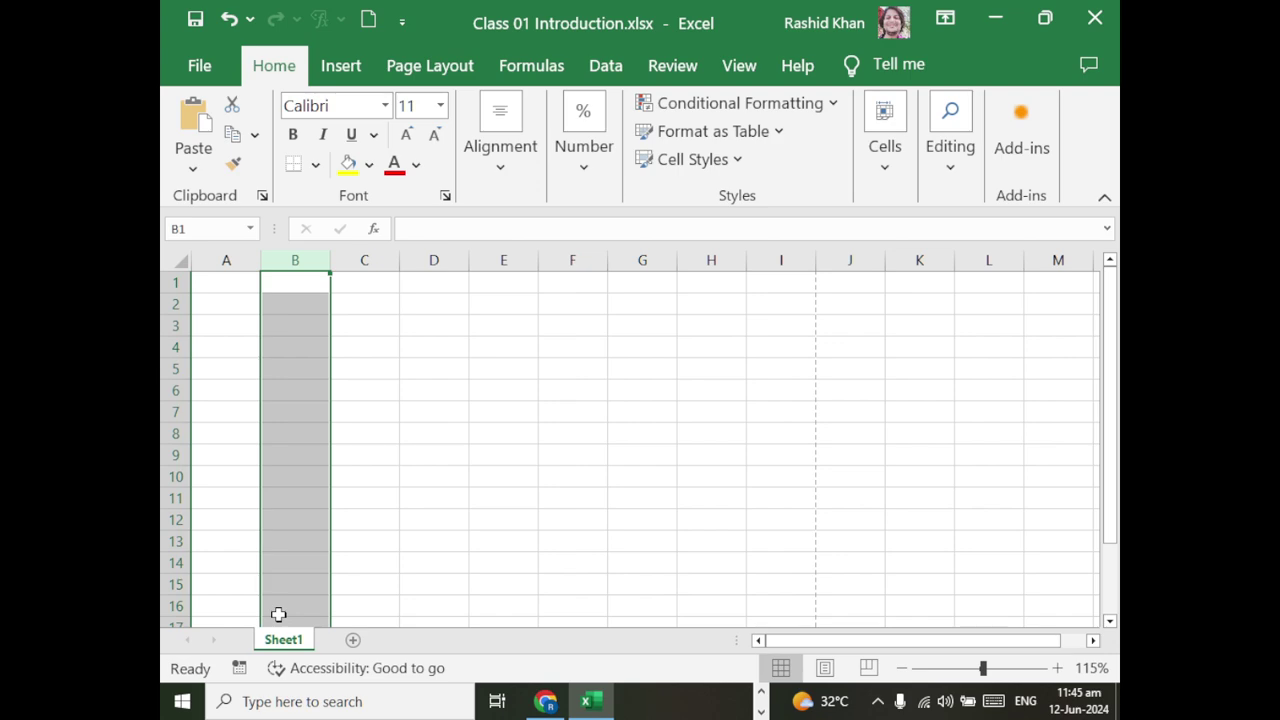
{"action": "left_click", "coordinate": [270, 413]}
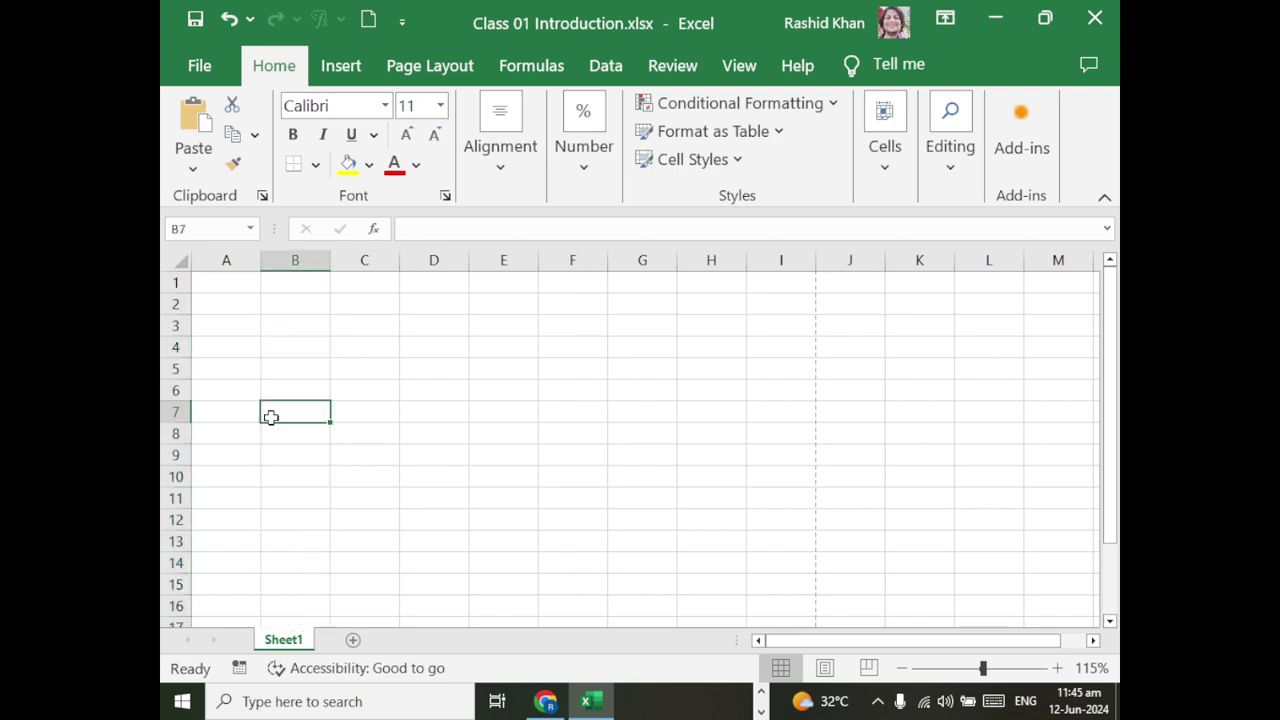
{"action": "left_click", "coordinate": [170, 282]}
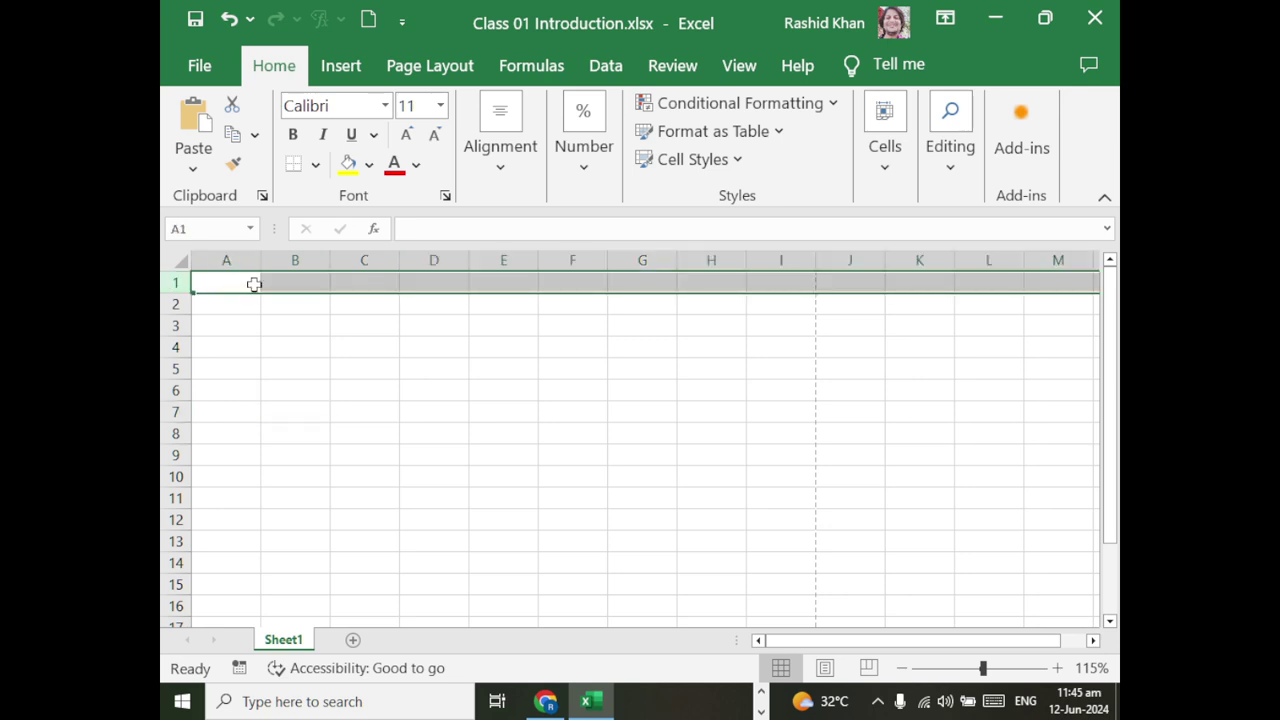
{"action": "left_click", "coordinate": [1015, 564]}
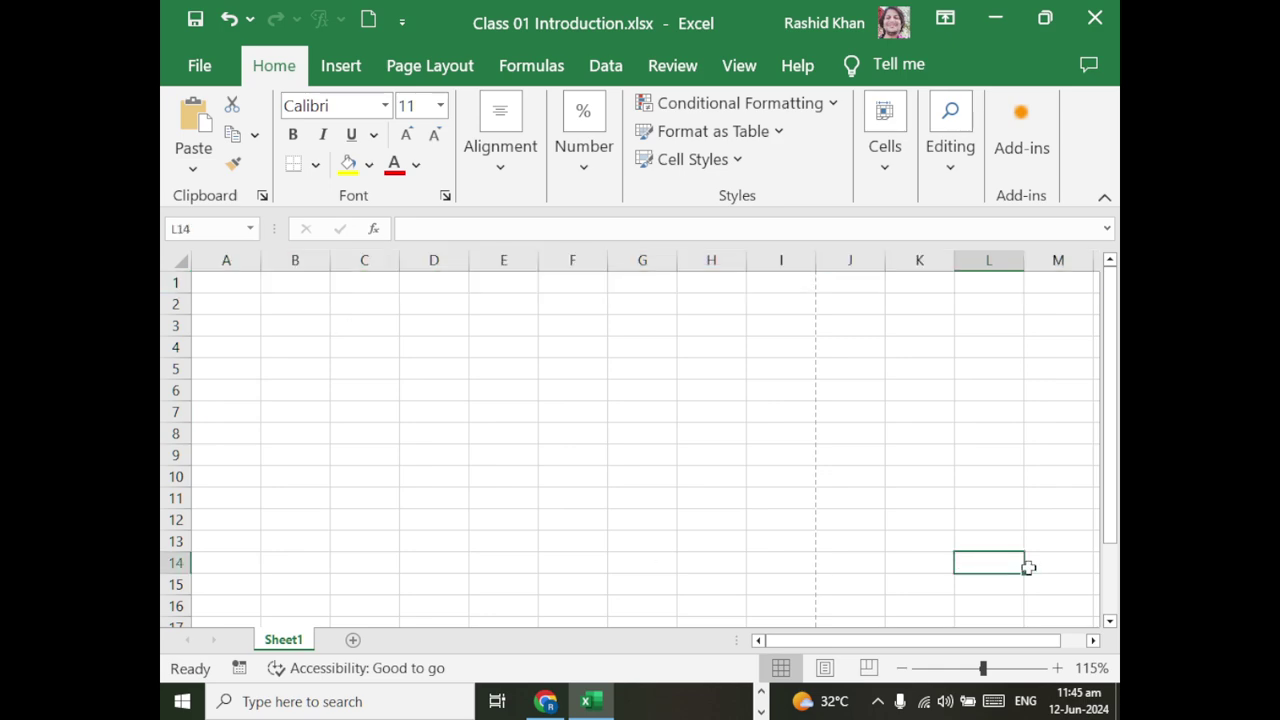
{"action": "scroll", "coordinate": [490, 431], "scroll_direction": "down", "scroll_amount": 5}
{"action": "scroll", "coordinate": [490, 431], "scroll_direction": "down", "scroll_amount": 9}
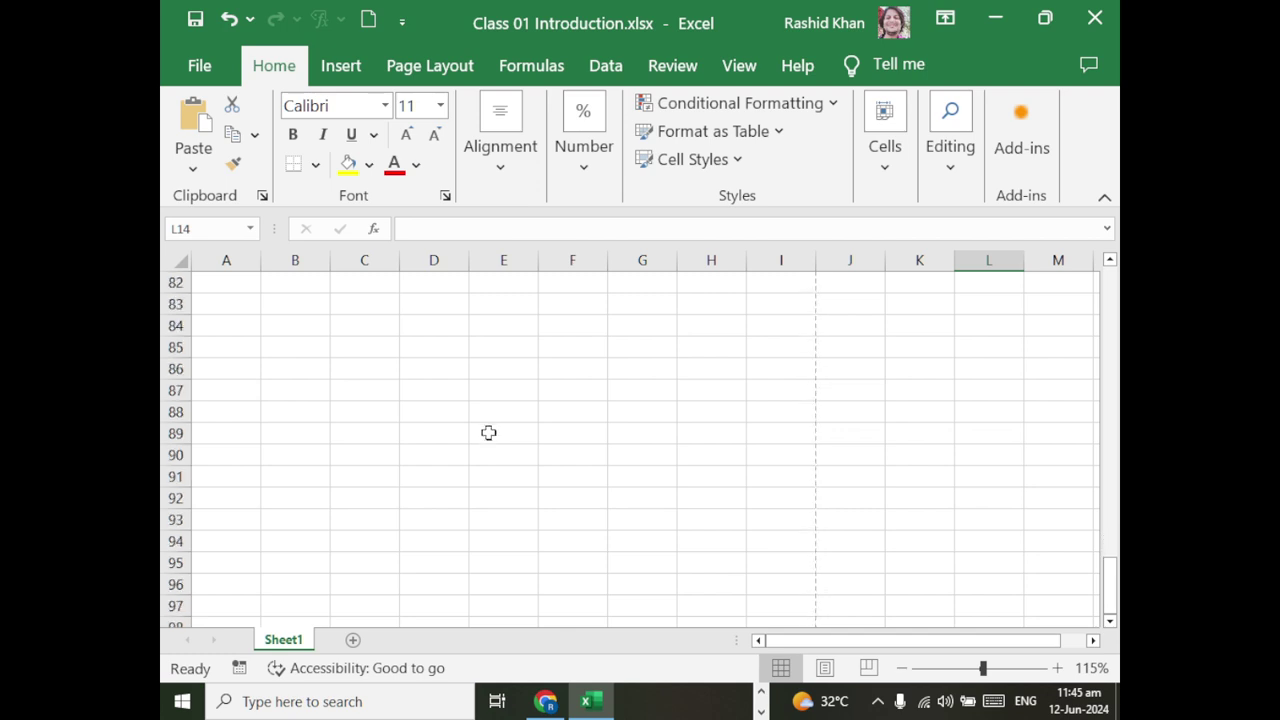
{"action": "scroll", "coordinate": [490, 431], "scroll_direction": "up", "scroll_amount": 3}
{"action": "scroll", "coordinate": [490, 431], "scroll_direction": "up", "scroll_amount": 15}
{"action": "scroll", "coordinate": [488, 432], "scroll_direction": "up", "scroll_amount": 9}
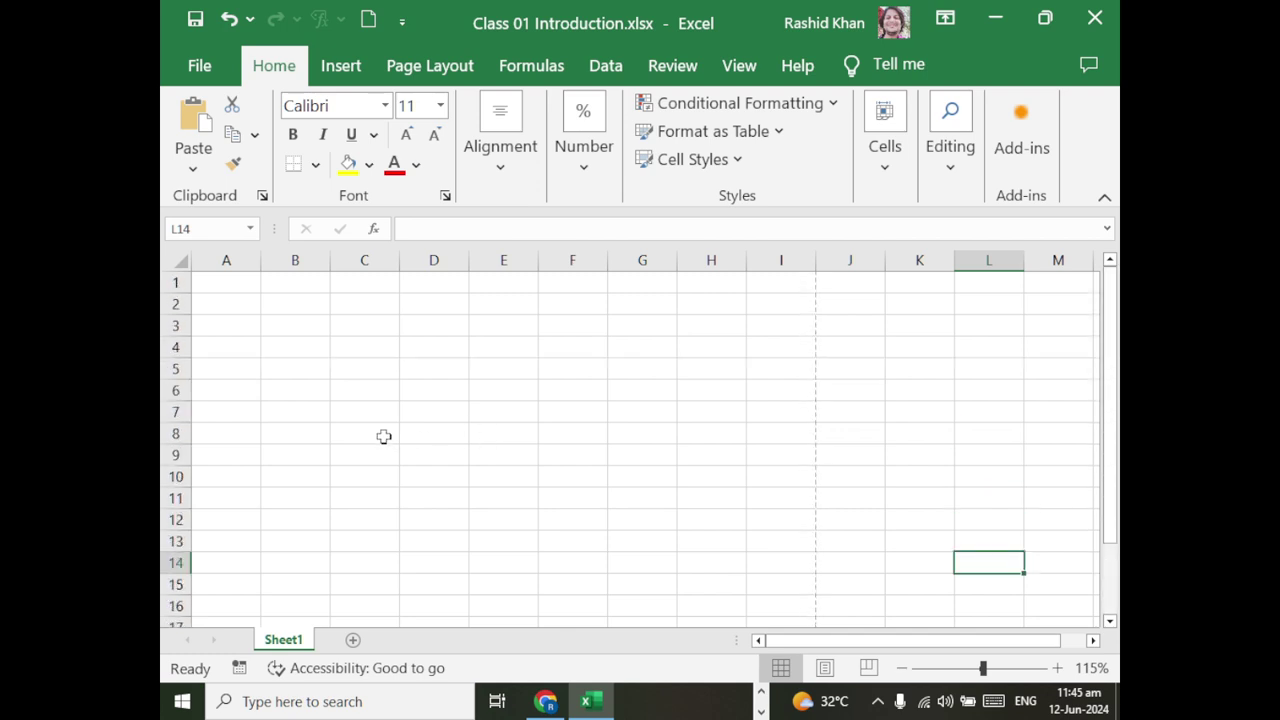
{"action": "left_click", "coordinate": [320, 405]}
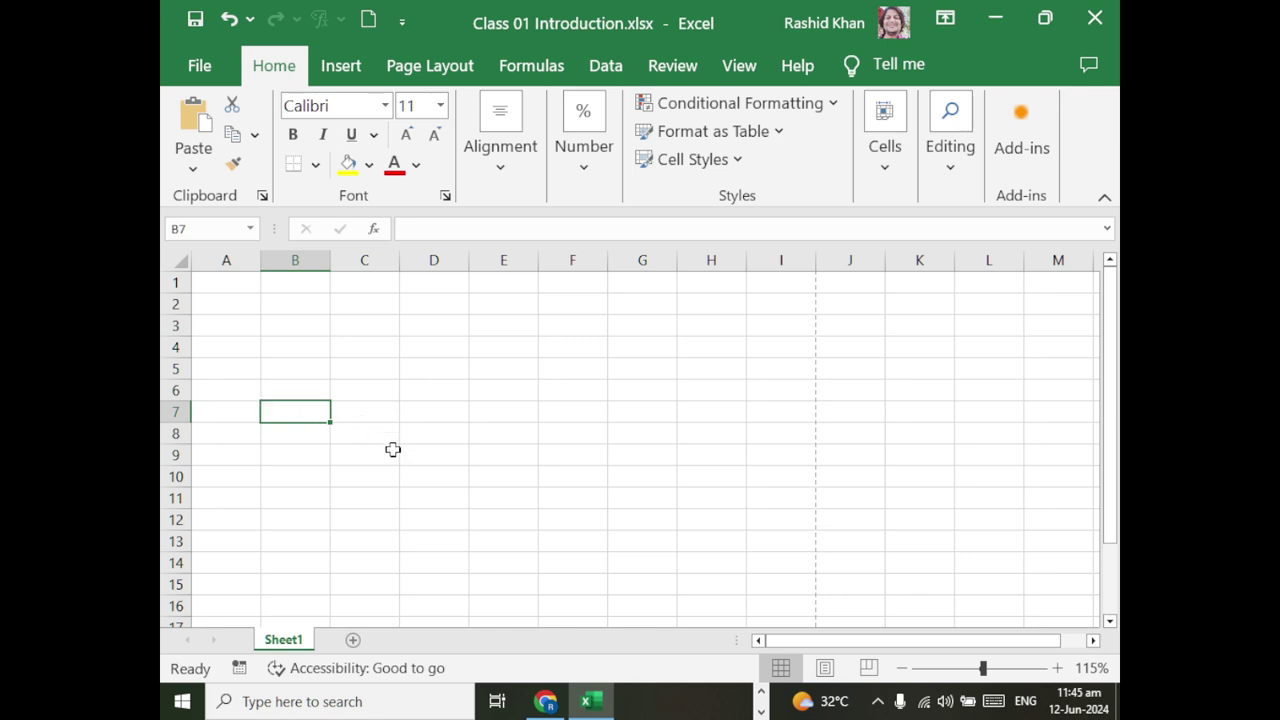
{"action": "key", "text": "End"}
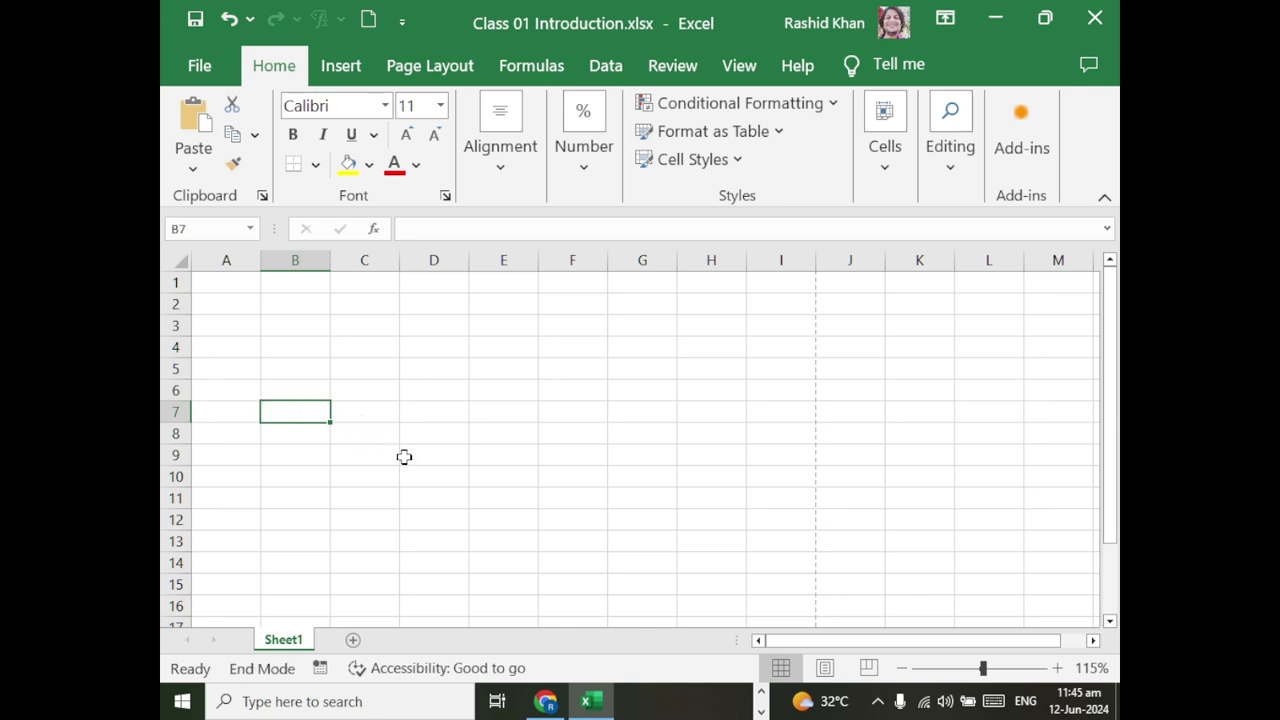
{"action": "key", "text": "Up"}
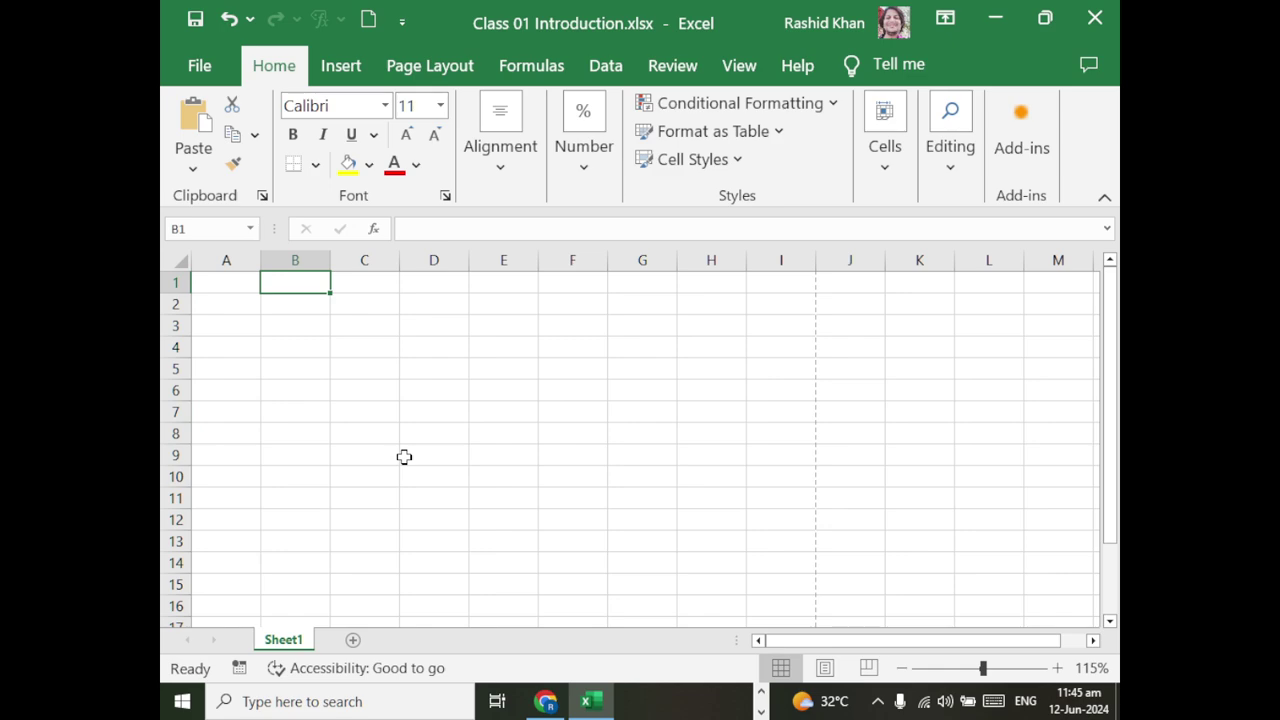
{"action": "key", "text": "End"}
{"action": "key", "text": "Down"}
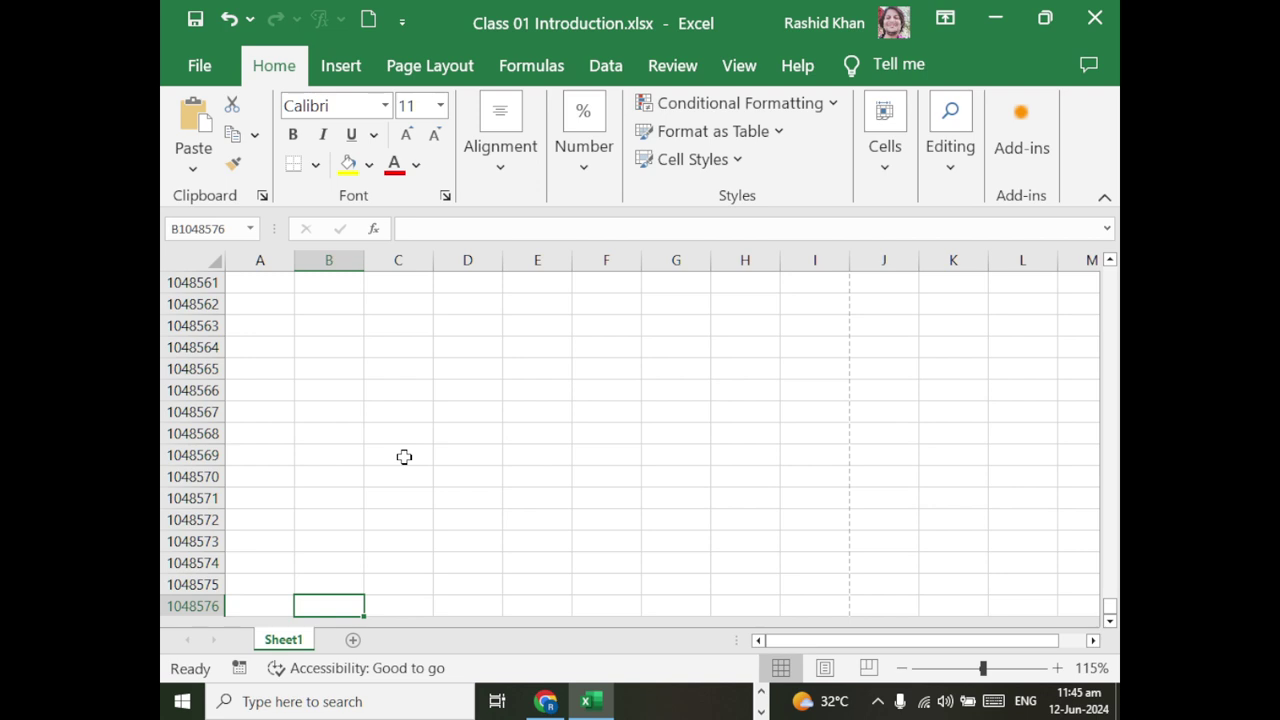
{"action": "key", "text": "End"}
{"action": "key", "text": "Right"}
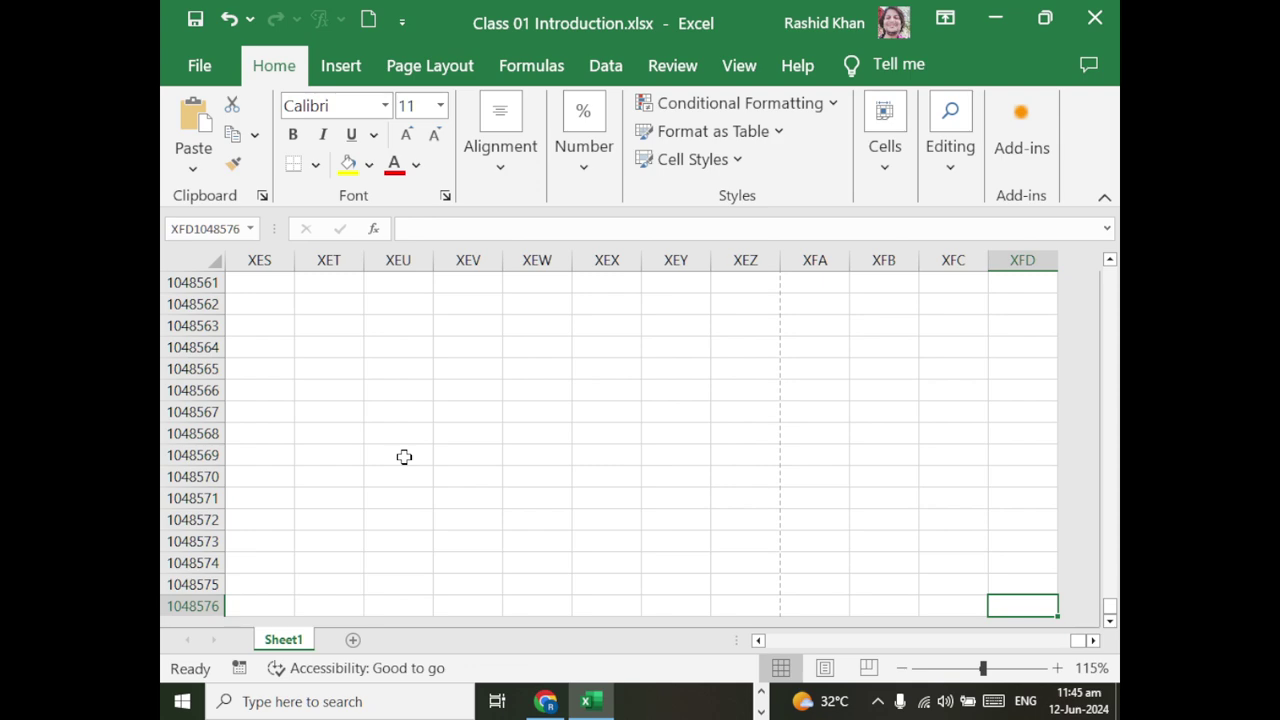
{"action": "key", "text": "End"}
{"action": "key", "text": "Left"}
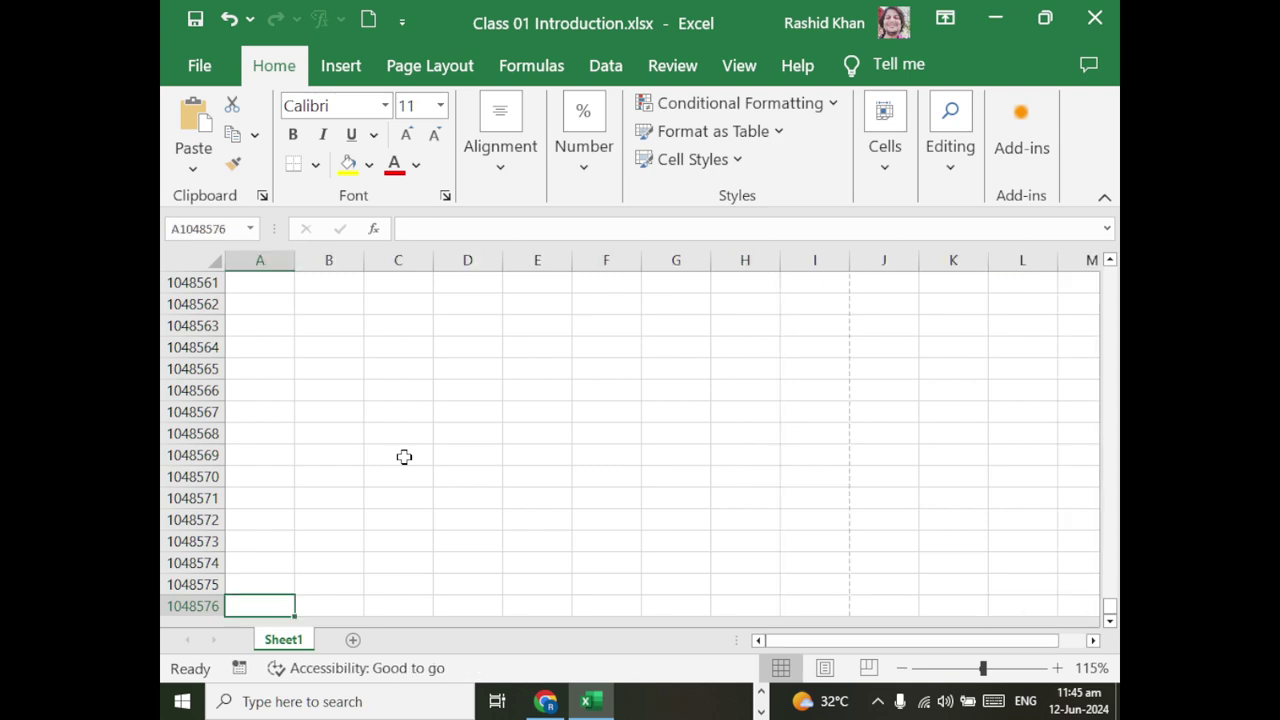
{"action": "key", "text": "End"}
{"action": "key", "text": "Up"}
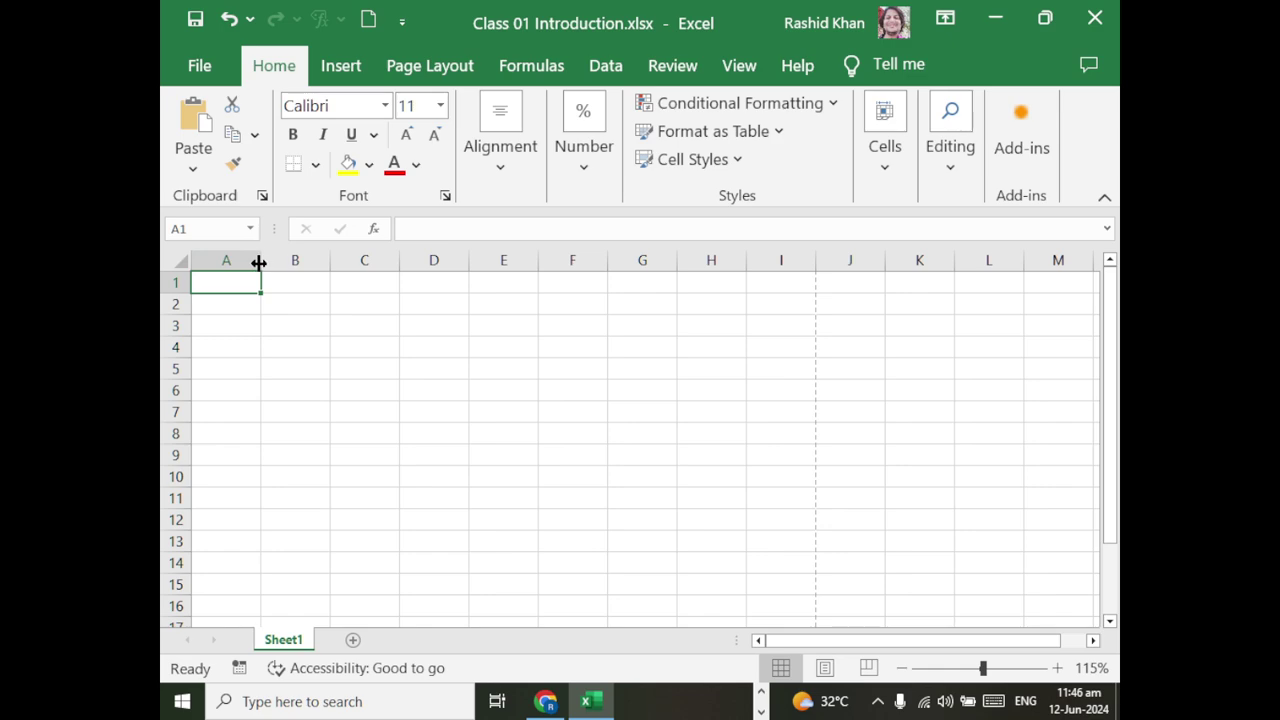
- Drag column A's border wider and row 1's border taller, then return to cell A1
{"action": "mouse_move", "coordinate": [259, 262]}
{"action": "left_mouse_down"}
{"action": "mouse_move", "coordinate": [420, 261]}
{"action": "mouse_move", "coordinate": [268, 261]}
{"action": "left_mouse_up"}
{"action": "mouse_move", "coordinate": [180, 293]}
{"action": "left_mouse_down"}
{"action": "mouse_move", "coordinate": [180, 351]}
{"action": "mouse_move", "coordinate": [186, 305]}
{"action": "left_mouse_up"}
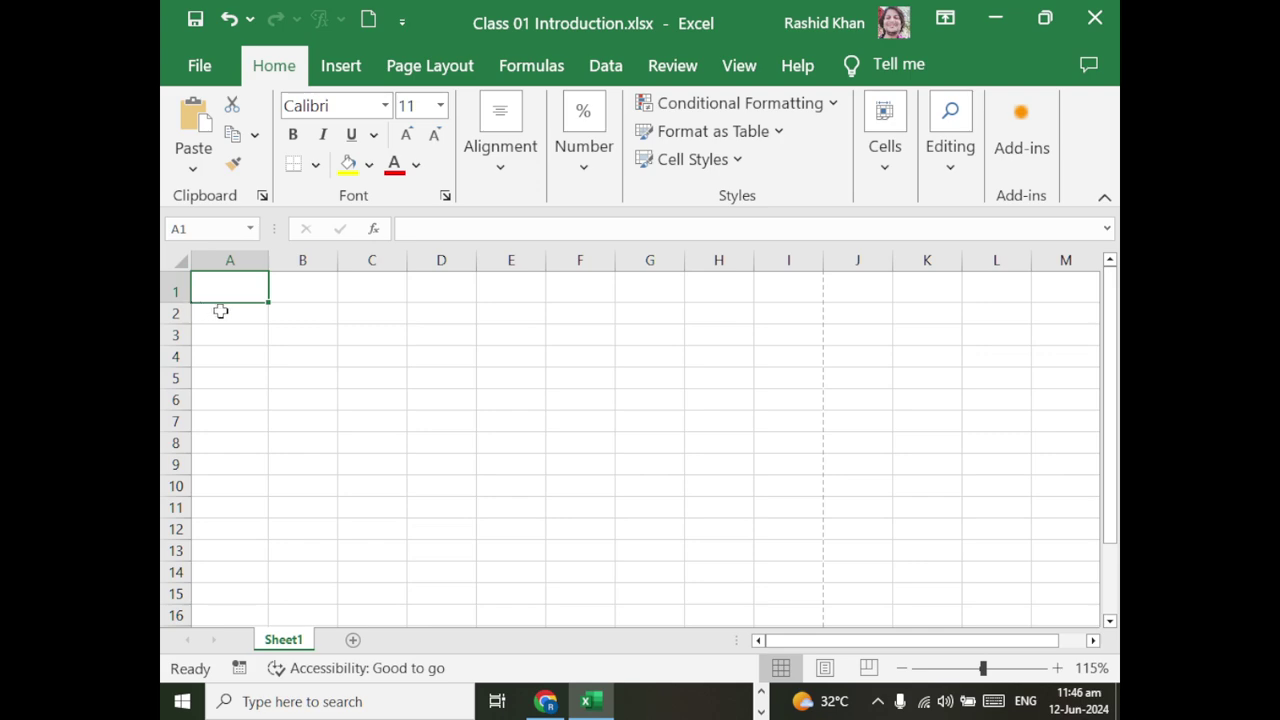
{"action": "left_click_drag", "start_coordinate": [268, 261], "coordinate": [345, 256]}
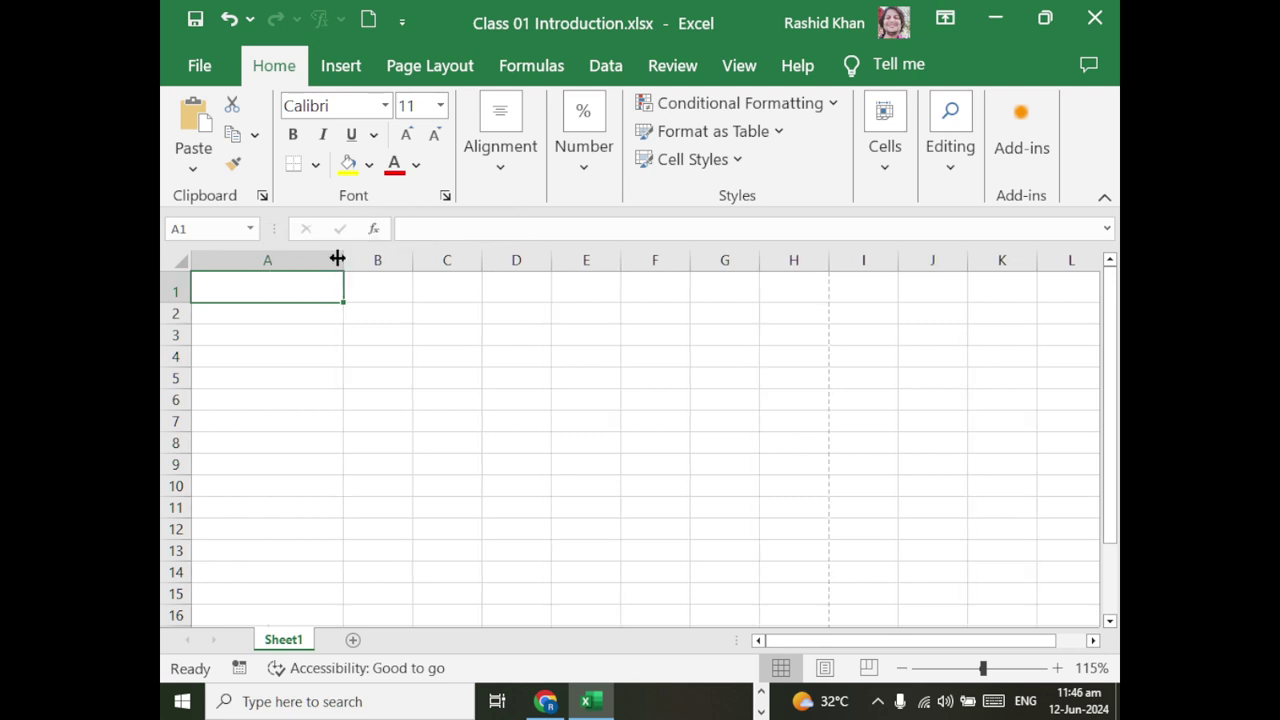
{"action": "left_click", "coordinate": [314, 260]}
{"action": "left_click", "coordinate": [273, 291]}
- Enter 'Student Profile' in A1 and headers S.No, Full name, Father's name, Date of Birth in A2:D2
{"action": "type", "text": "Stu"}
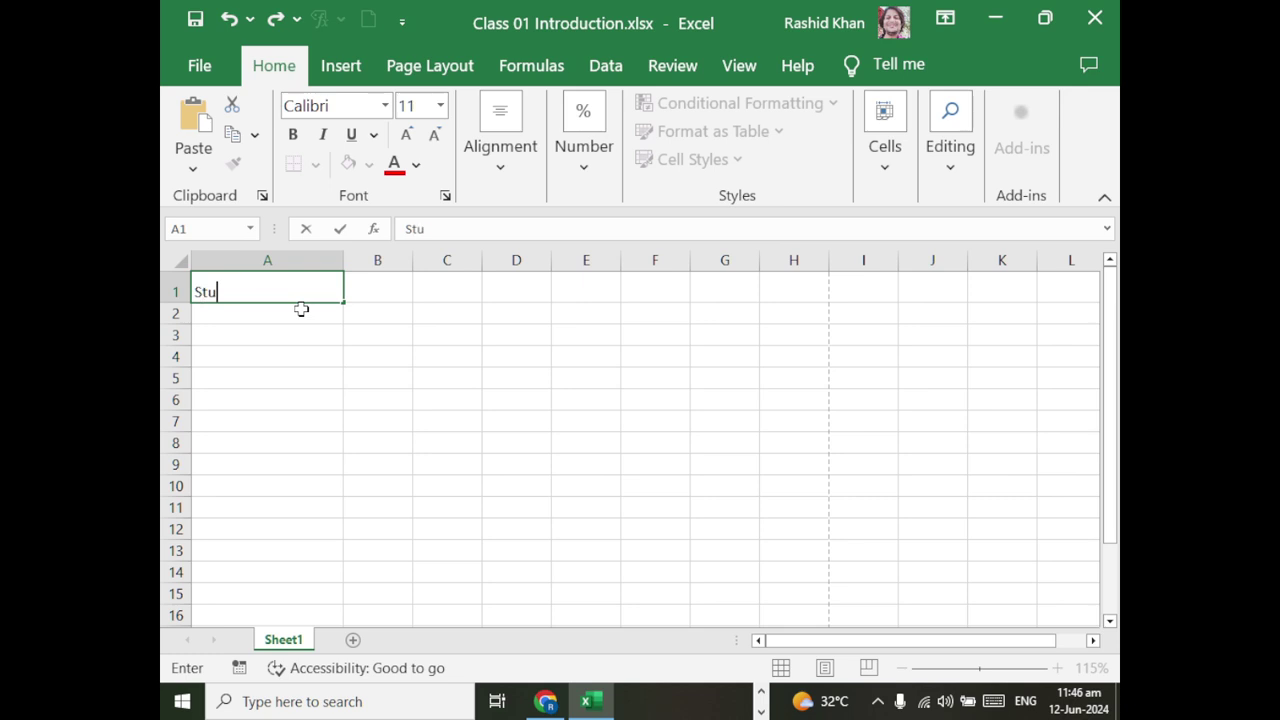
{"action": "type", "text": "dent Profile"}
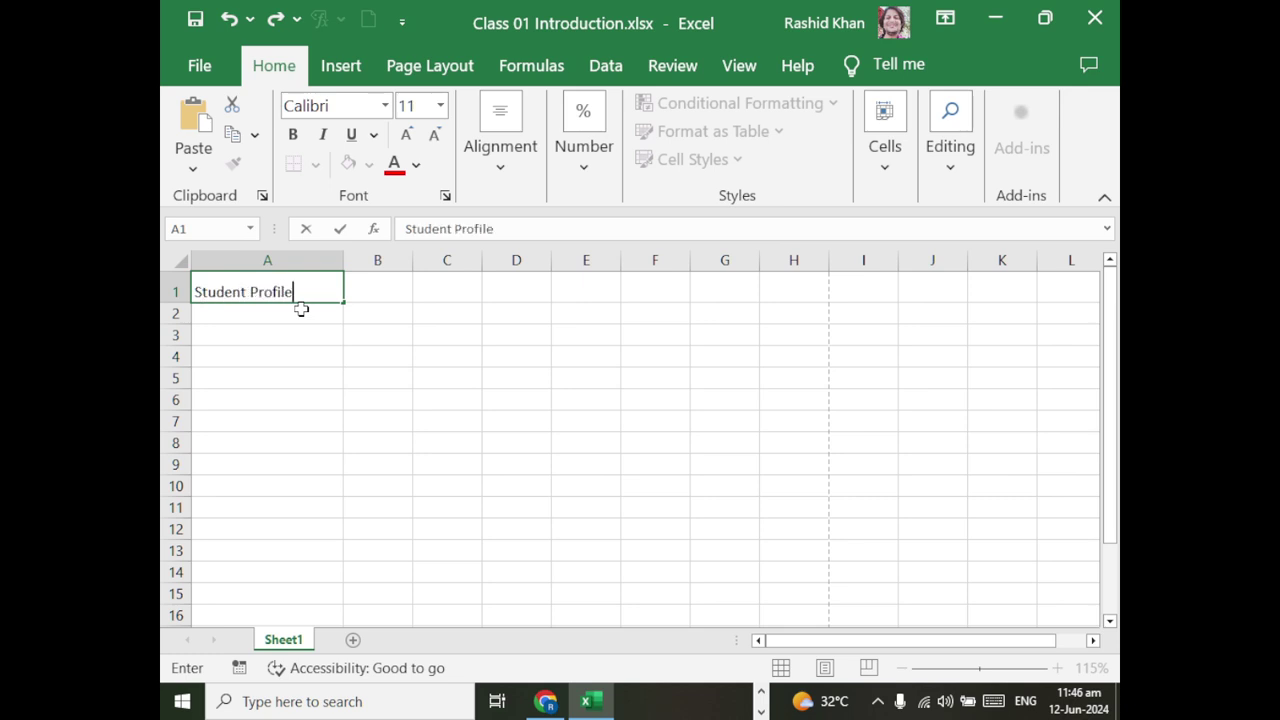
{"action": "key", "text": "Return"}
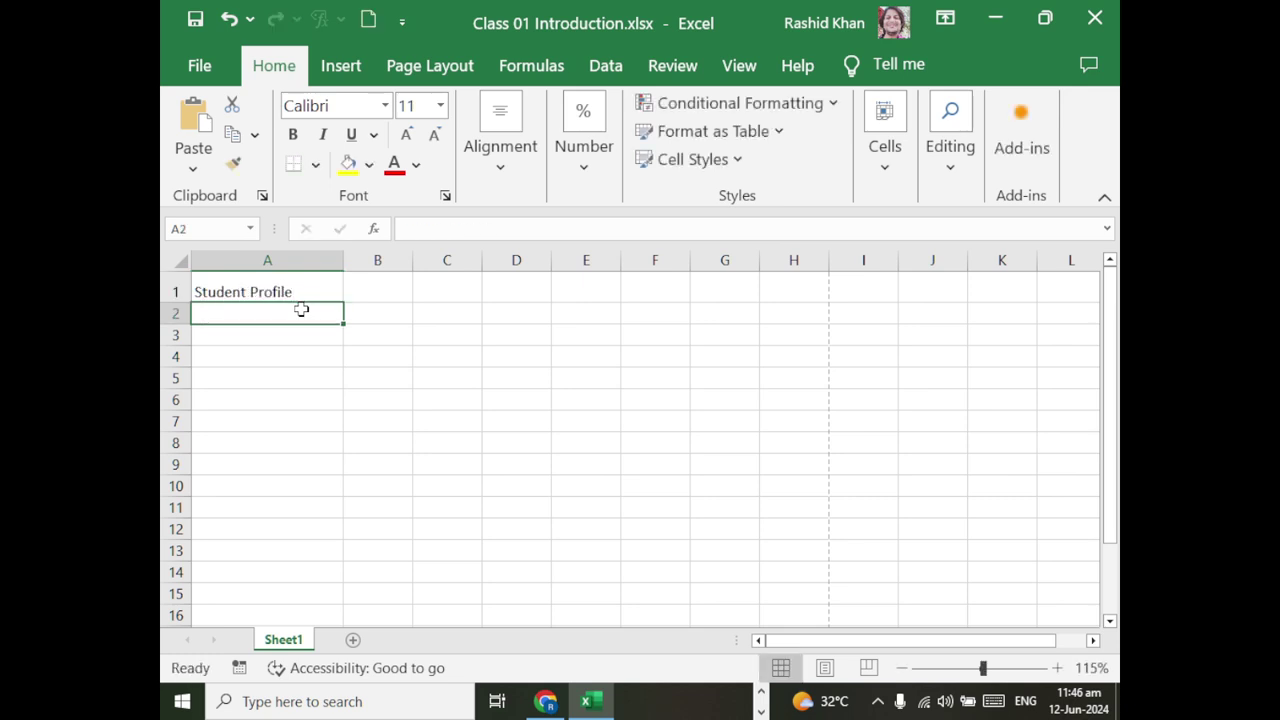
{"action": "type", "text": "S.No"}
{"action": "key", "text": "Tab"}
{"action": "type", "text": "Fu"}
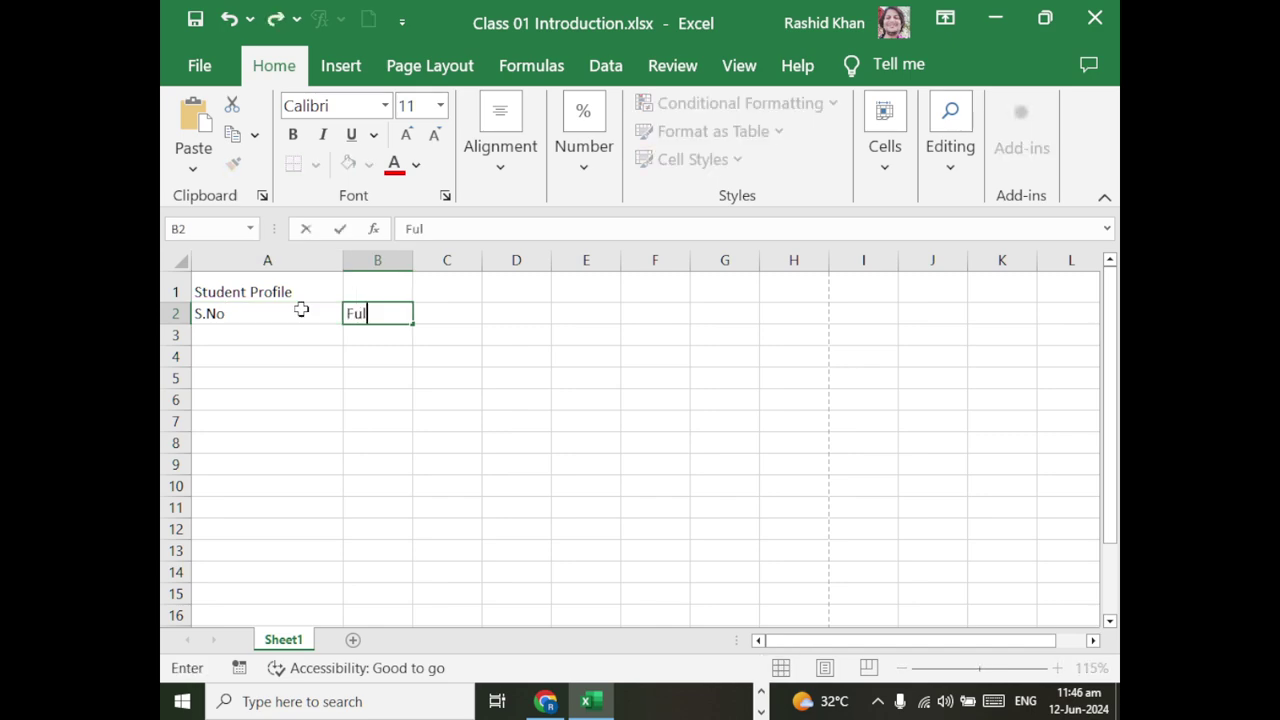
{"action": "type", "text": "ll name"}
{"action": "key", "text": "Tab"}
{"action": "type", "text": "Fa"}
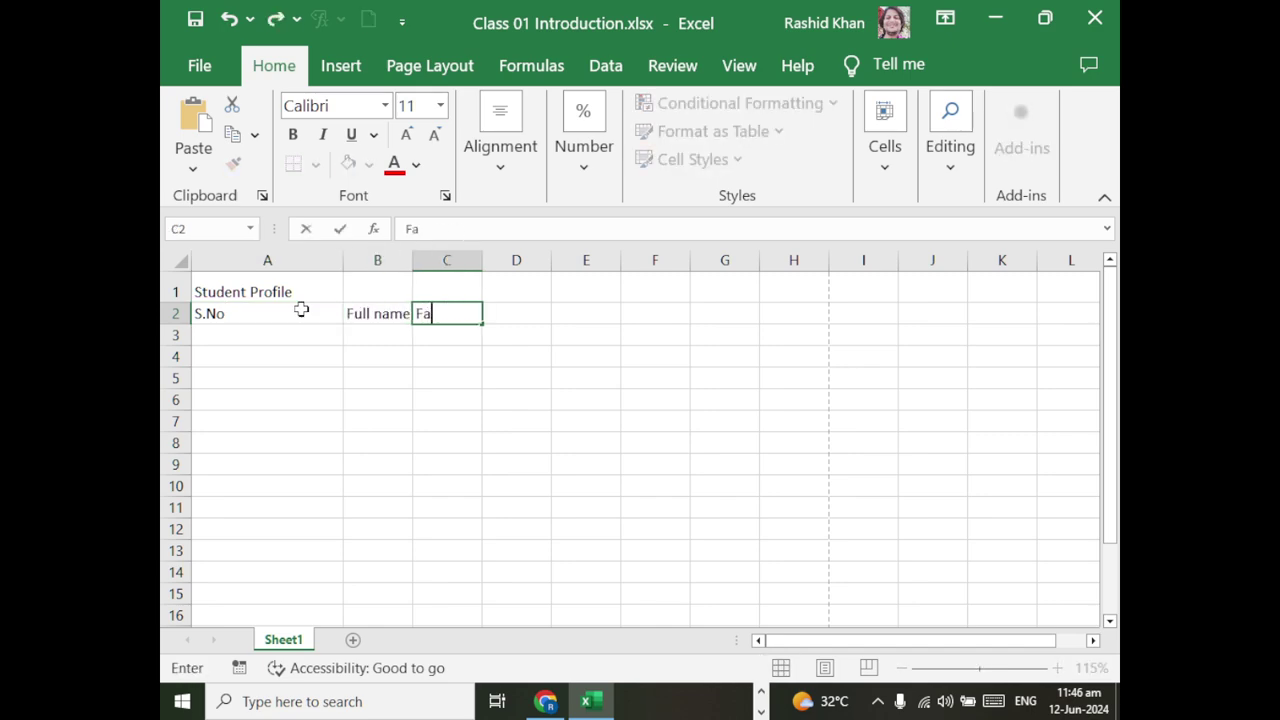
{"action": "type", "text": "ther's name"}
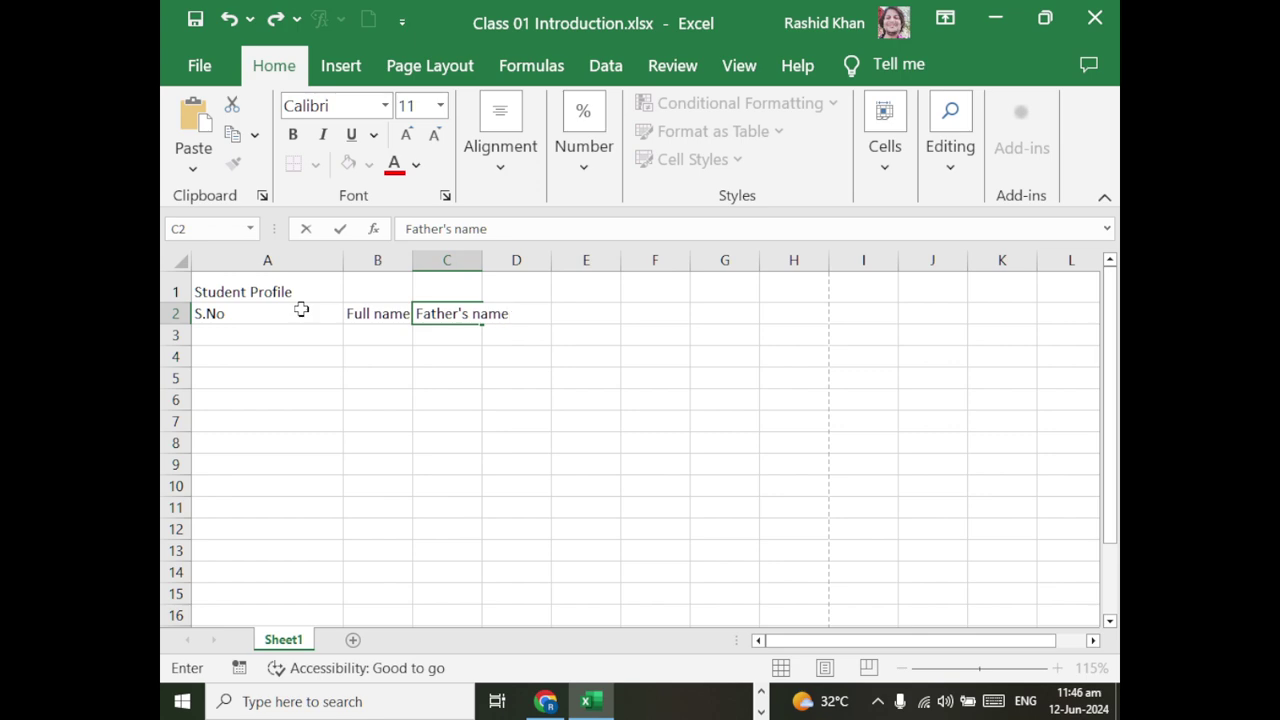
{"action": "key", "text": "Tab"}
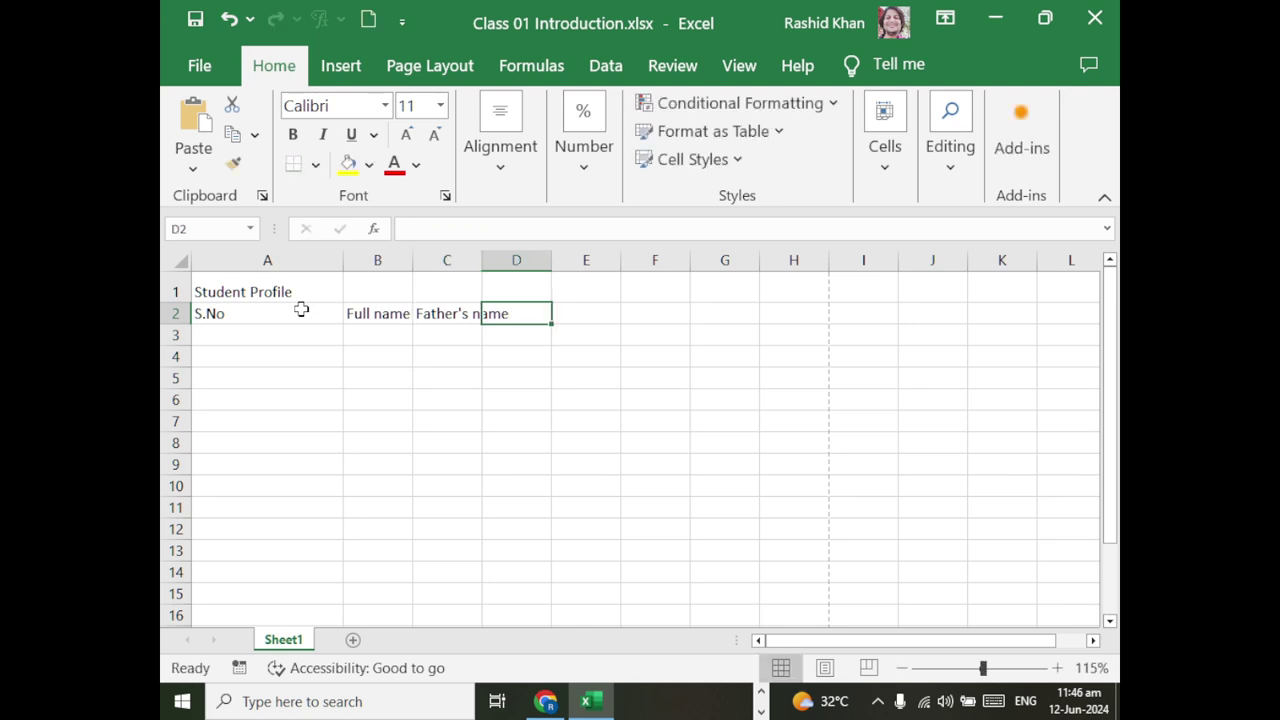
{"action": "type", "text": "Date of Bi"}
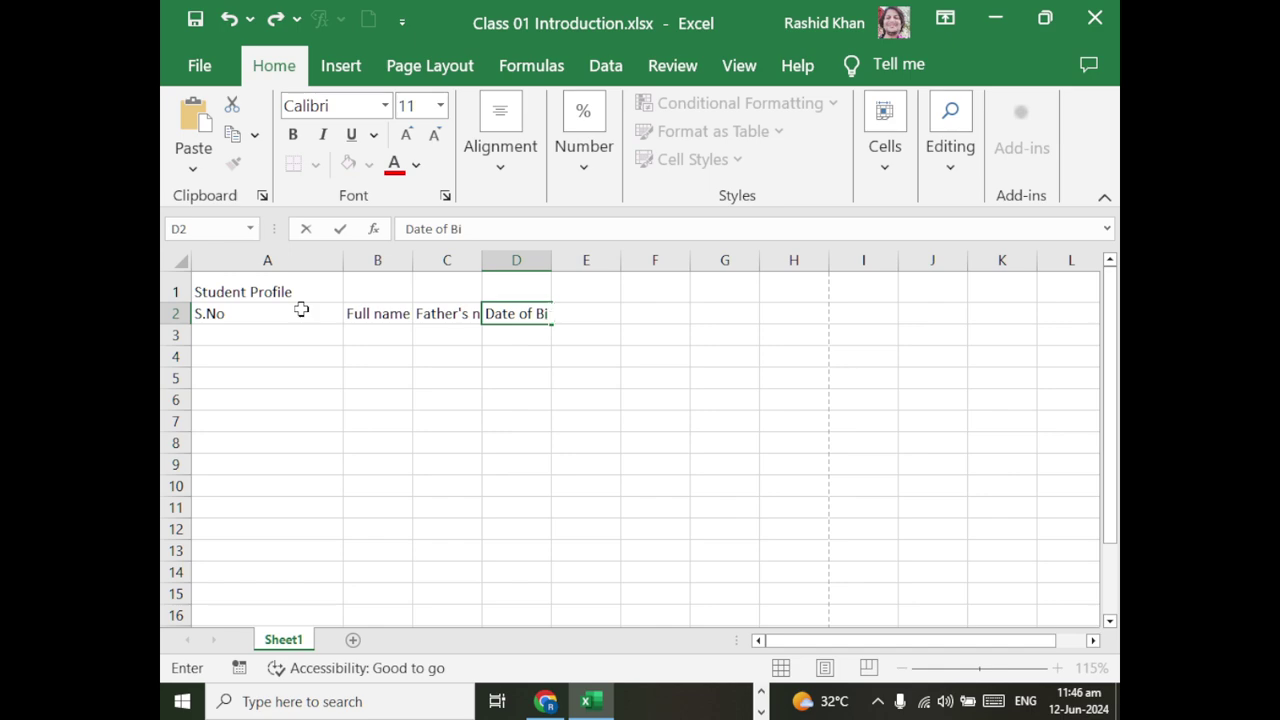
{"action": "type", "text": "rth"}
{"action": "key", "text": "Return"}
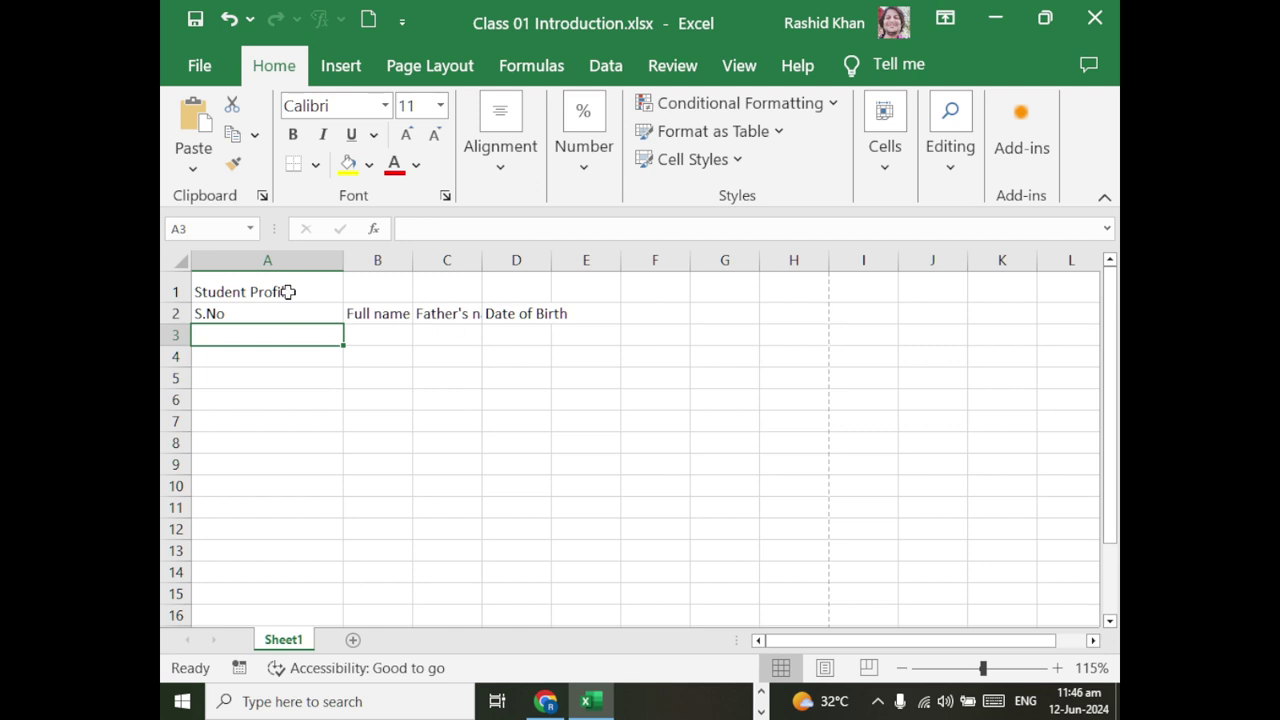
- Widen column B, narrow column A, and reset row 2 to its normal height
{"action": "left_click_drag", "start_coordinate": [412, 262], "coordinate": [972, 262]}
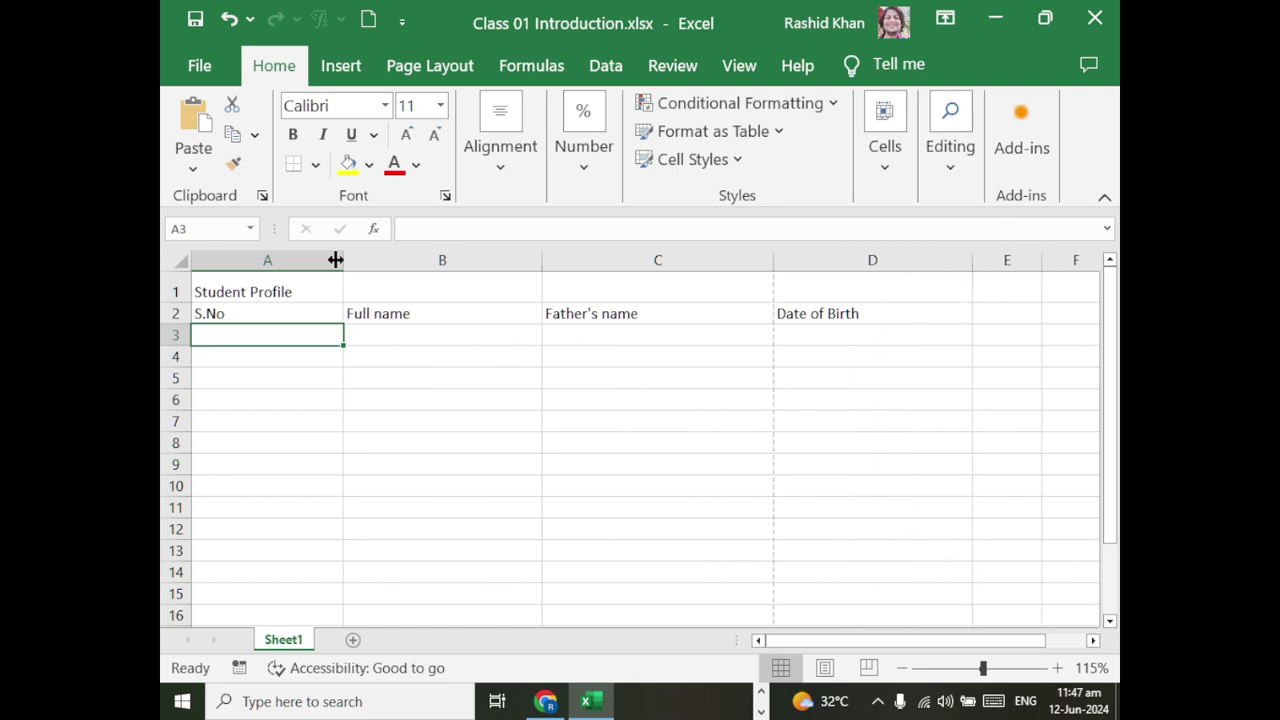
{"action": "left_click_drag", "start_coordinate": [336, 260], "coordinate": [301, 260]}
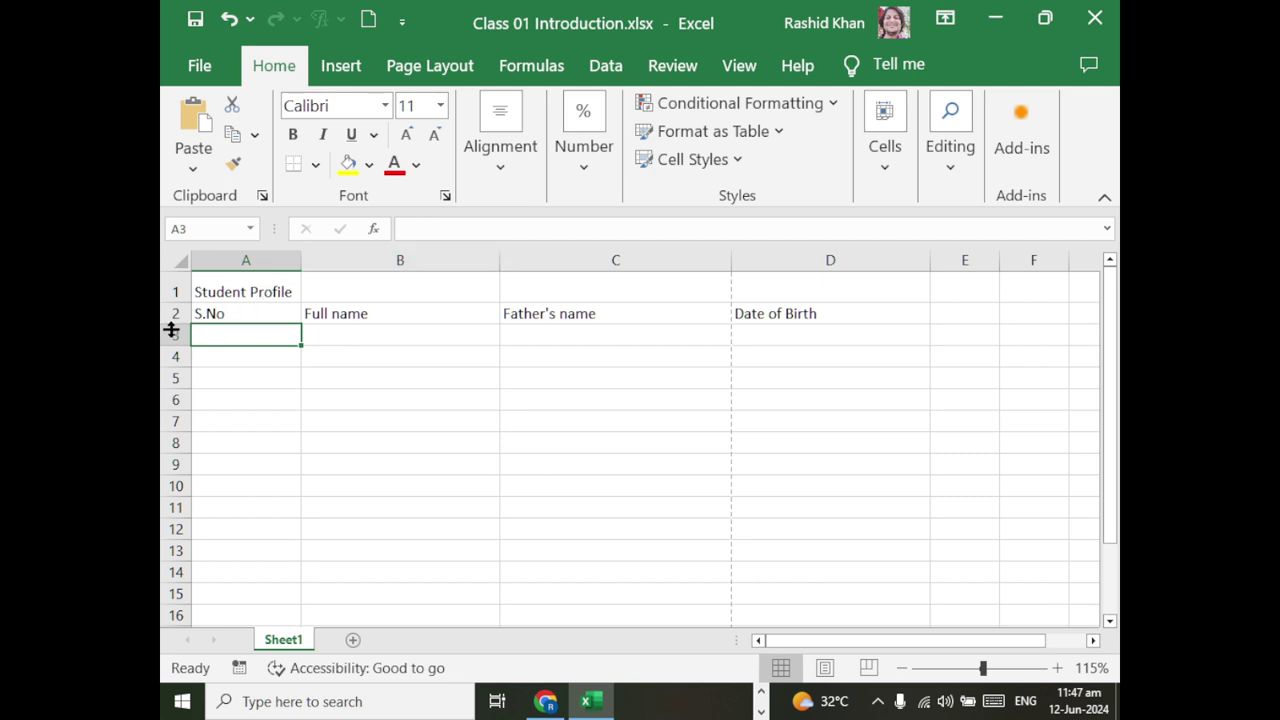
{"action": "left_click_drag", "start_coordinate": [172, 331], "coordinate": [171, 369]}
{"action": "double_click", "coordinate": [171, 369]}
- Select A1:D1 and look through cell styles and insert/delete options without applying any
{"action": "left_click_drag", "start_coordinate": [220, 290], "coordinate": [723, 278]}
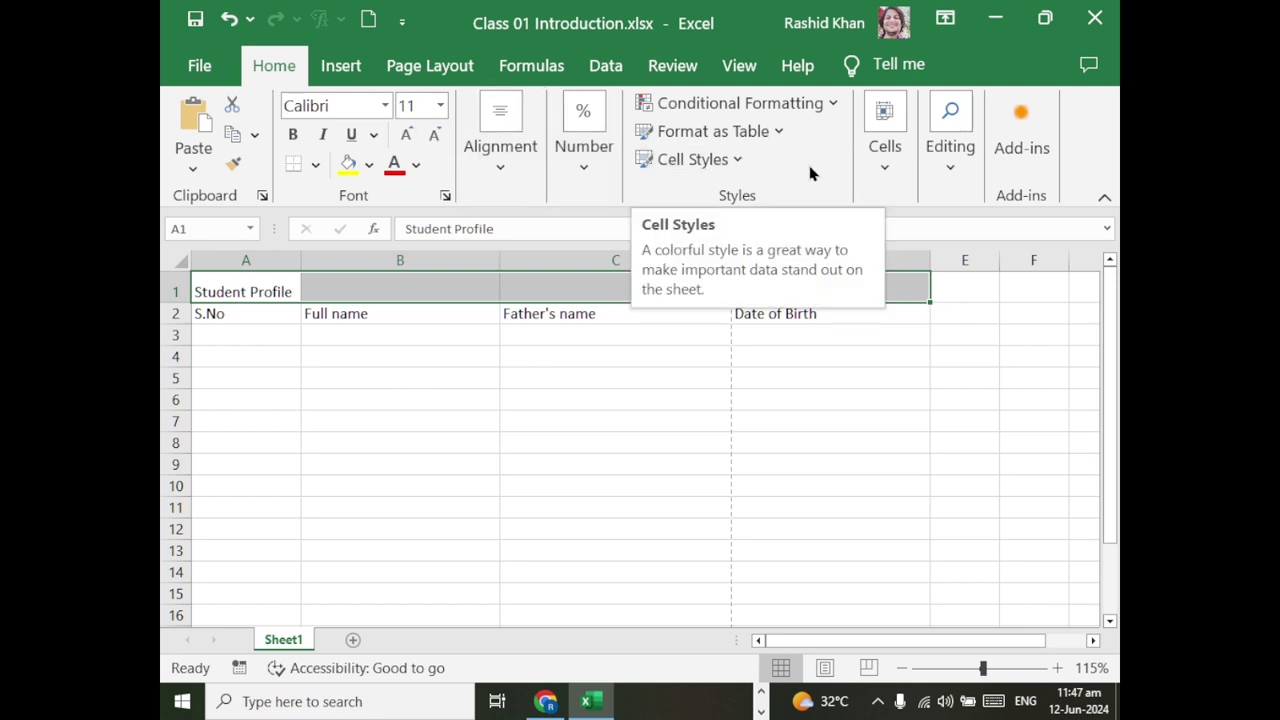
{"action": "left_click", "coordinate": [738, 162]}
{"action": "left_click", "coordinate": [735, 176]}
{"action": "left_click", "coordinate": [882, 150]}
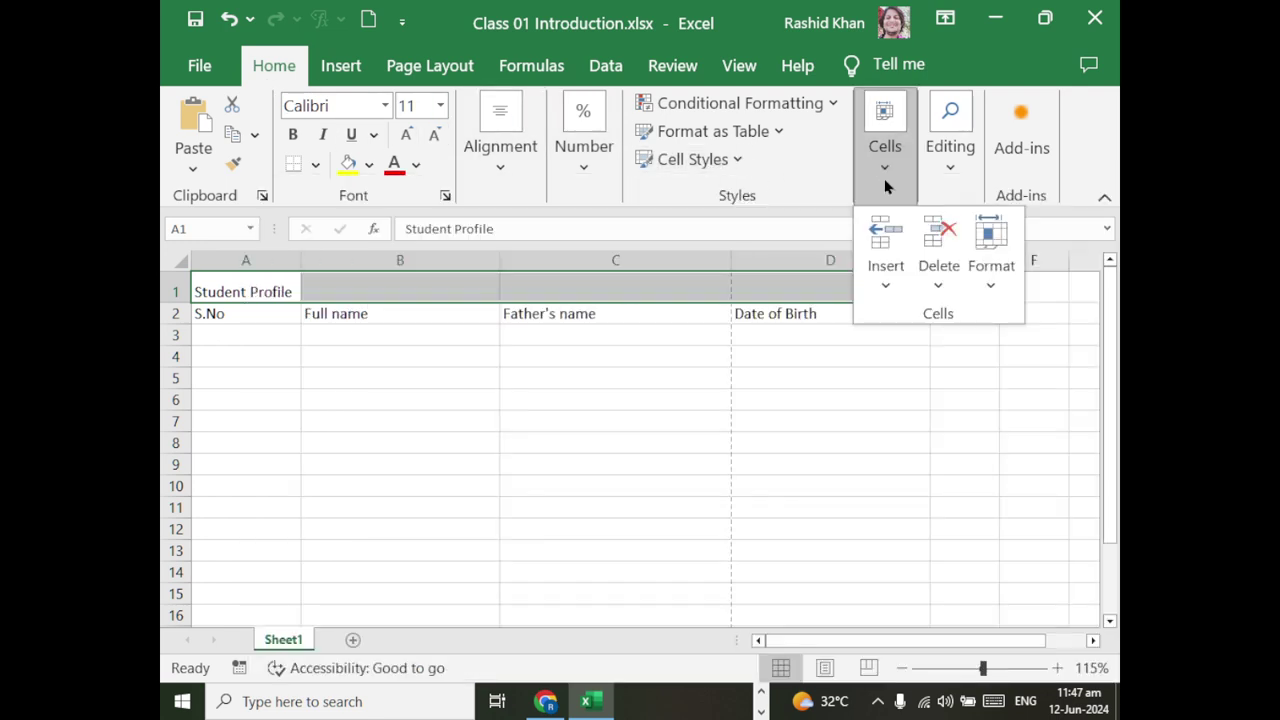
{"action": "left_click", "coordinate": [884, 180]}
- Toggle Merge & Center on A1:D1 several times, ending with the title unmerged
{"action": "left_click", "coordinate": [521, 176]}
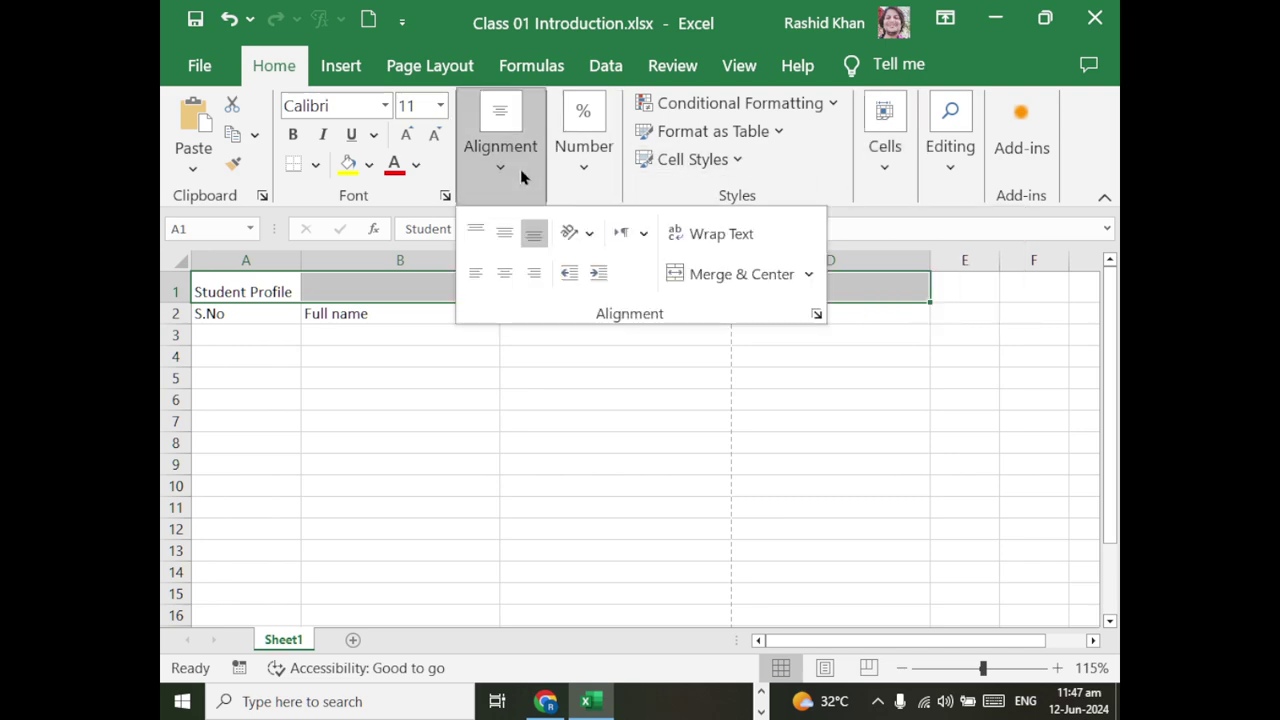
{"action": "left_click", "coordinate": [695, 284]}
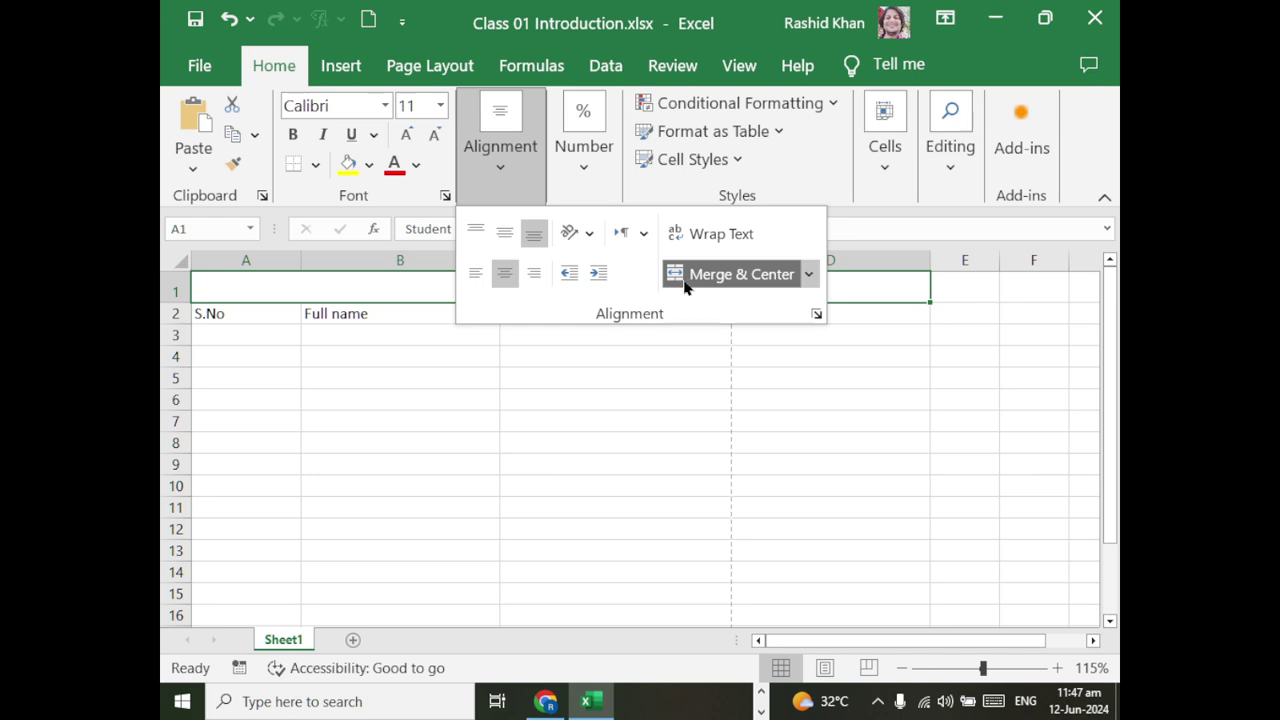
{"action": "left_click", "coordinate": [684, 286]}
{"action": "left_click", "coordinate": [684, 286]}
{"action": "left_click", "coordinate": [684, 286]}
{"action": "left_click", "coordinate": [684, 286]}
{"action": "left_click", "coordinate": [684, 286]}
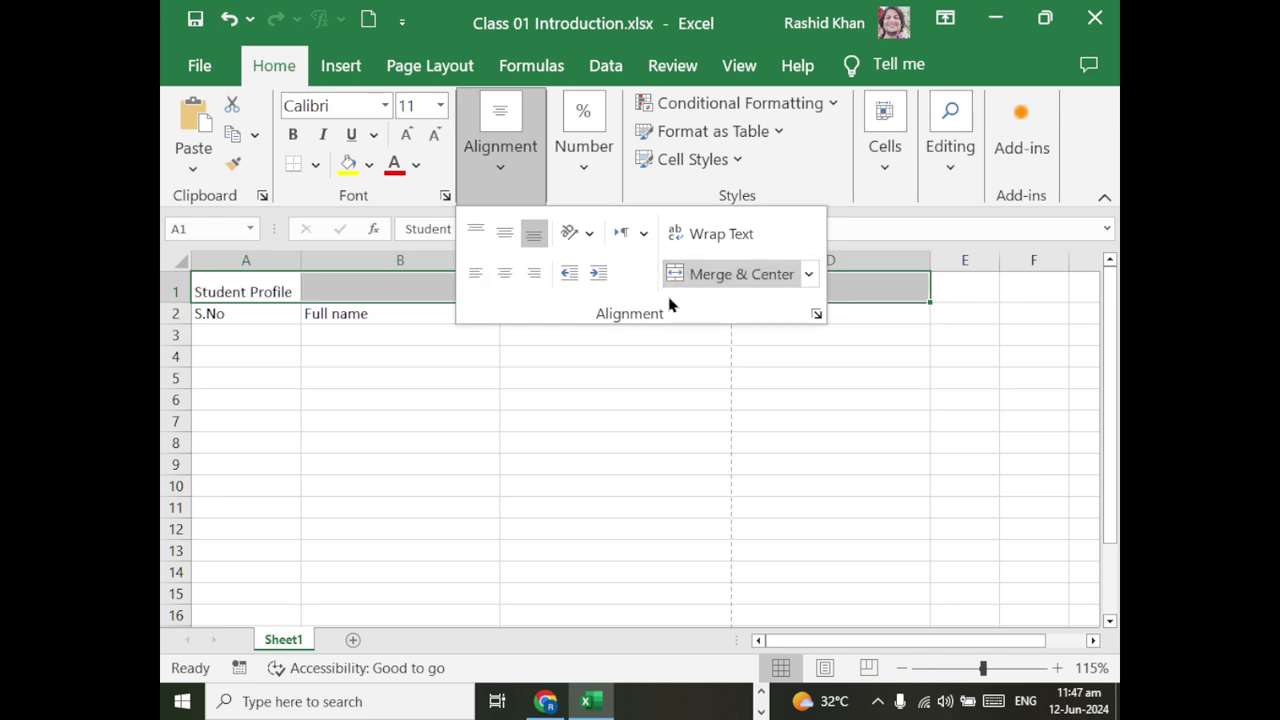
{"action": "left_click", "coordinate": [674, 274]}
{"action": "left_click", "coordinate": [674, 274]}
{"action": "left_click", "coordinate": [280, 330]}
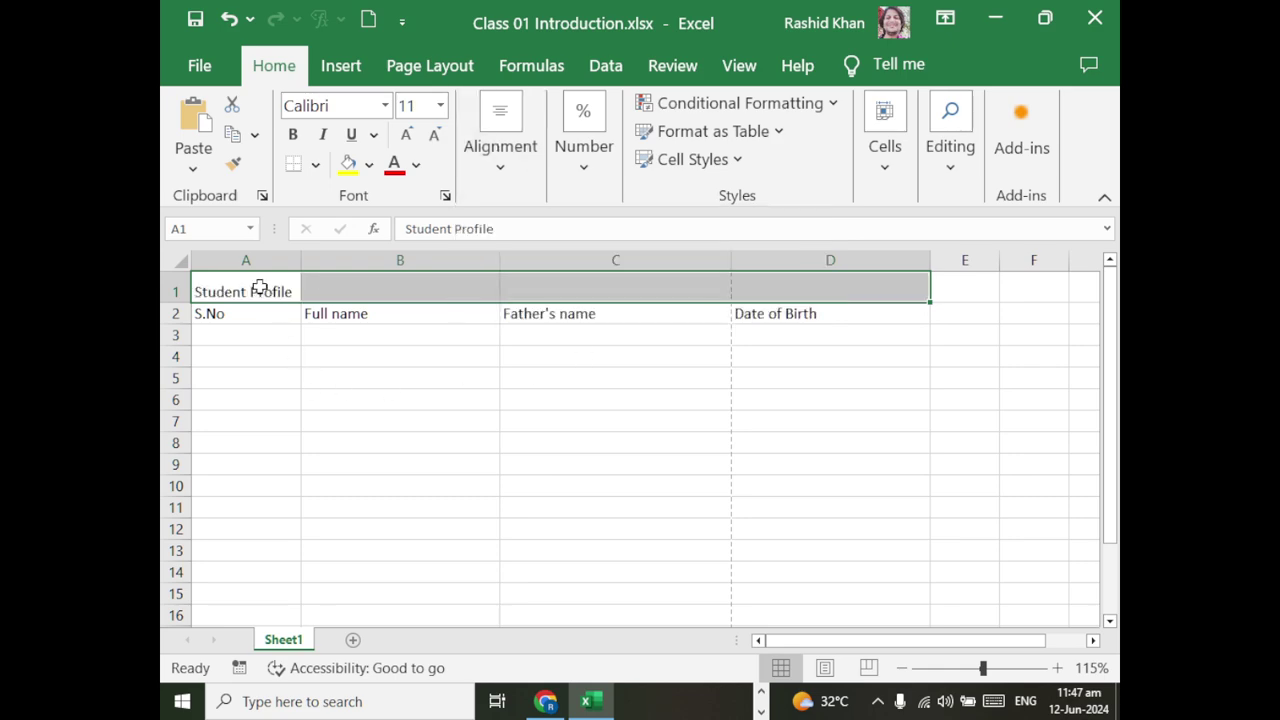
- Merge and centre the title once more, unmerge it back into A1, and select A2:D2
{"action": "left_click", "coordinate": [578, 170]}
{"action": "left_click", "coordinate": [578, 168]}
{"action": "left_click", "coordinate": [533, 190]}
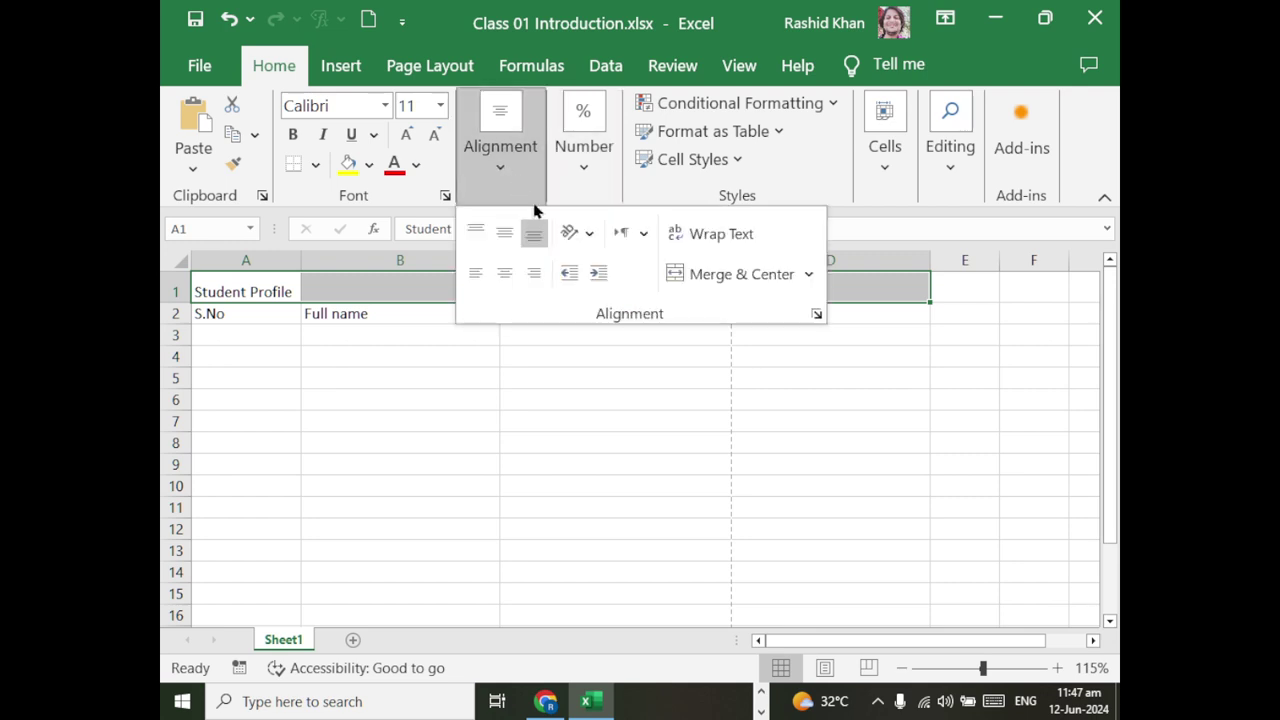
{"action": "left_click", "coordinate": [730, 276]}
{"action": "left_click", "coordinate": [730, 276]}
{"action": "left_click", "coordinate": [730, 276]}
{"action": "left_click", "coordinate": [600, 430]}
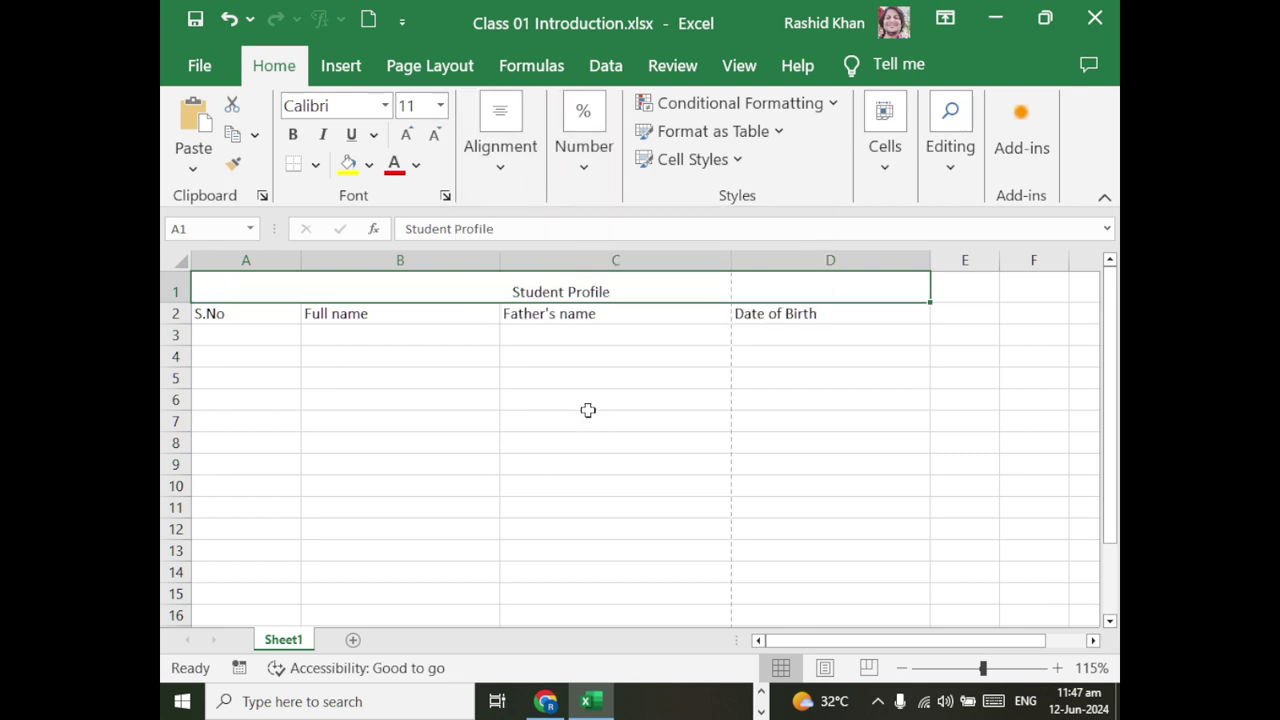
{"action": "left_click", "coordinate": [507, 171]}
{"action": "left_click", "coordinate": [686, 276]}
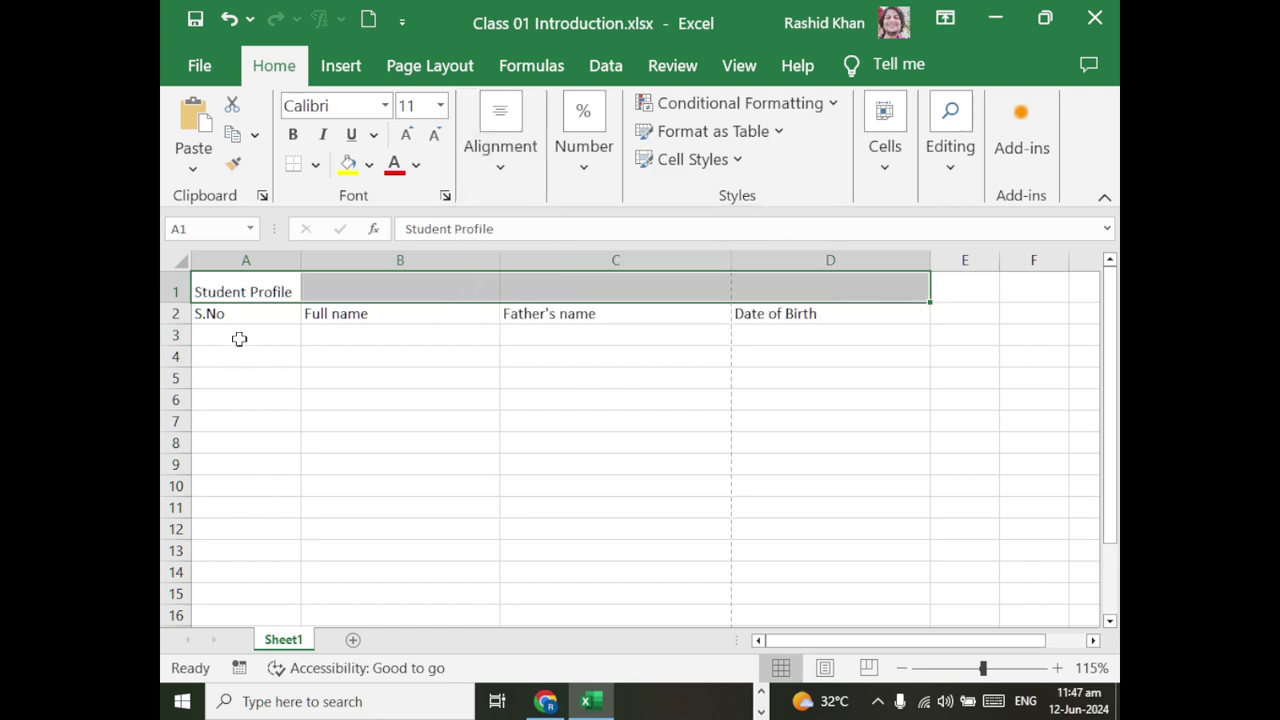
{"action": "mouse_move", "coordinate": [238, 310]}
{"action": "left_mouse_down"}
{"action": "mouse_move", "coordinate": [508, 300]}
{"action": "mouse_move", "coordinate": [808, 314]}
{"action": "left_mouse_up"}
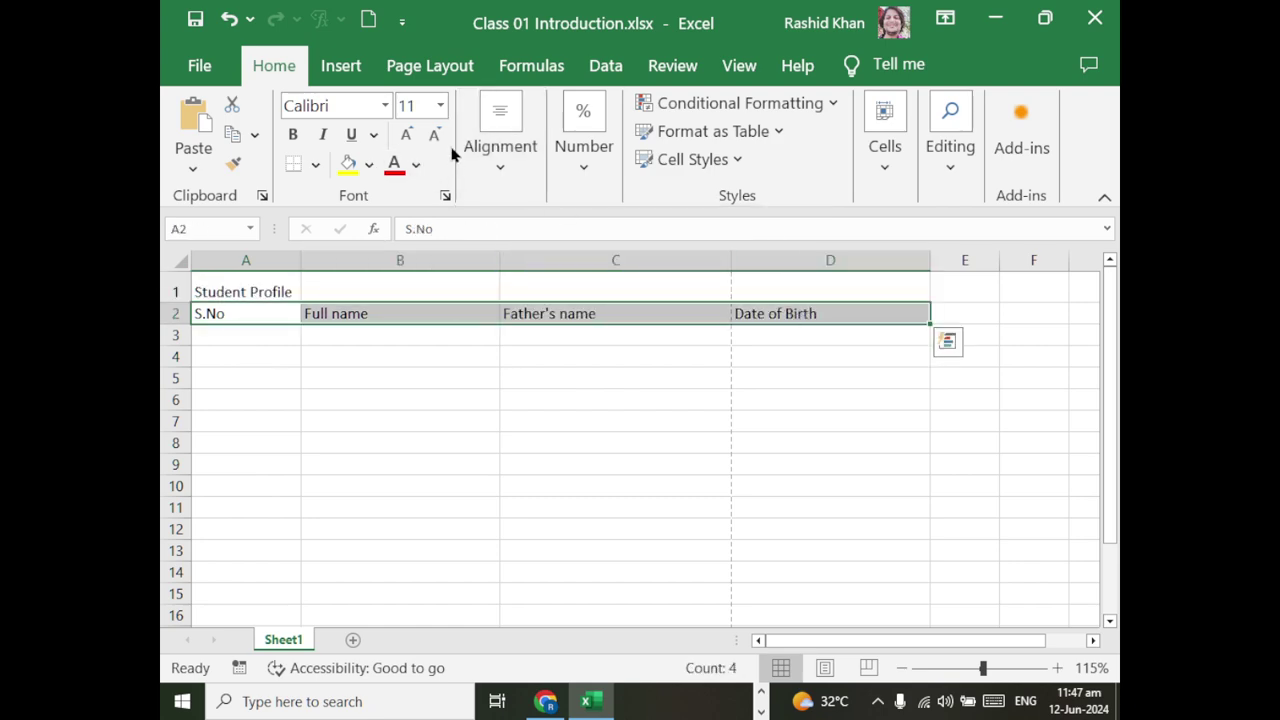
- Set the A2:D2 headers to 20 pt and centre them
{"action": "left_click", "coordinate": [440, 105]}
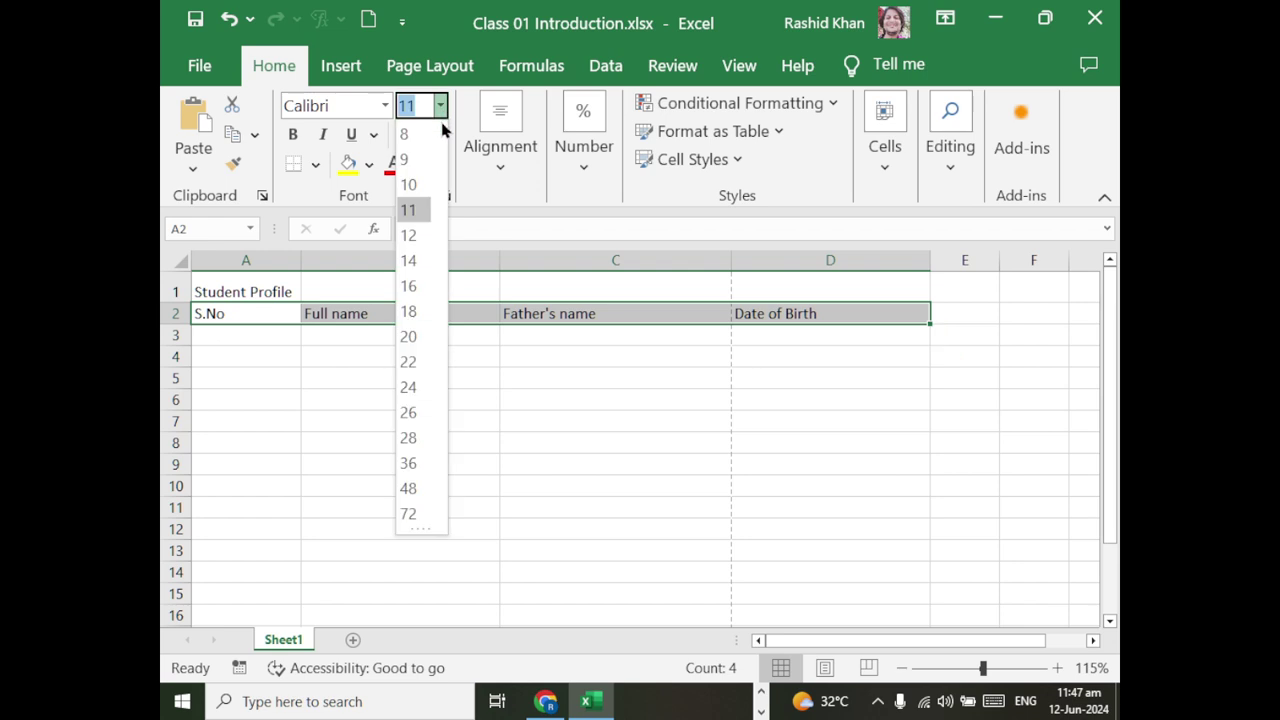
{"action": "left_click", "coordinate": [416, 336]}
{"action": "left_click", "coordinate": [511, 171]}
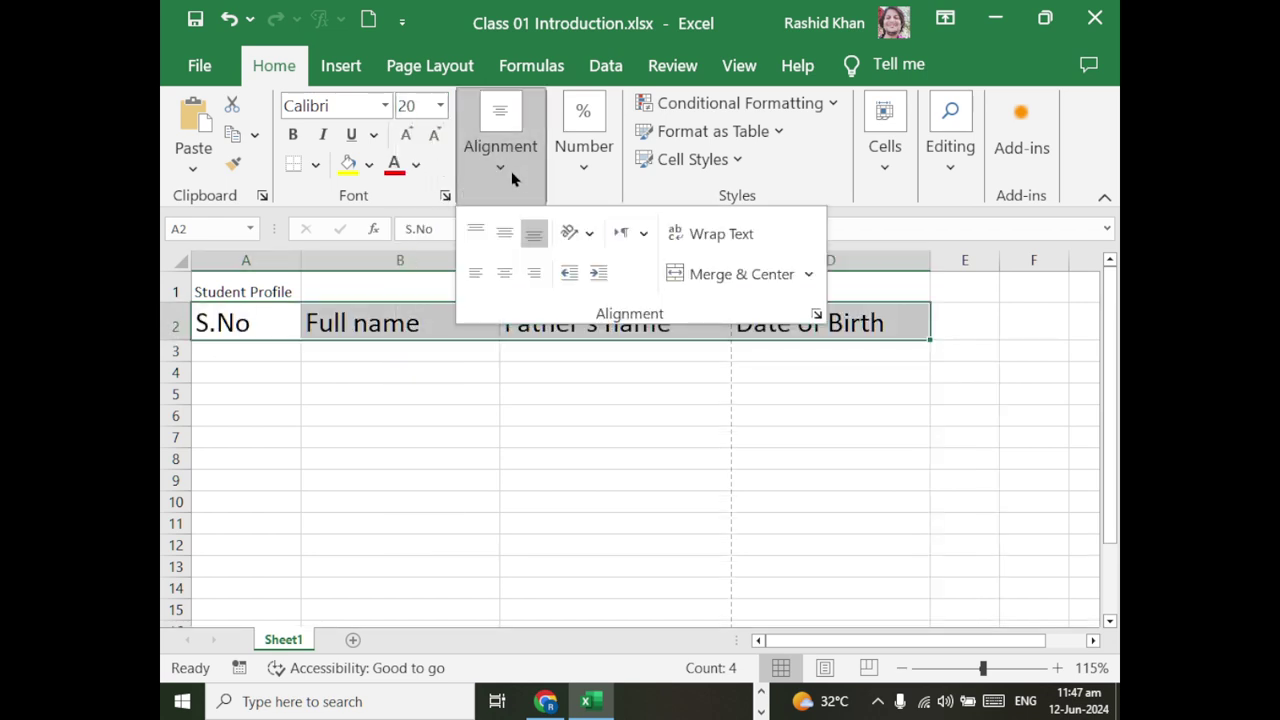
{"action": "left_click", "coordinate": [504, 272]}
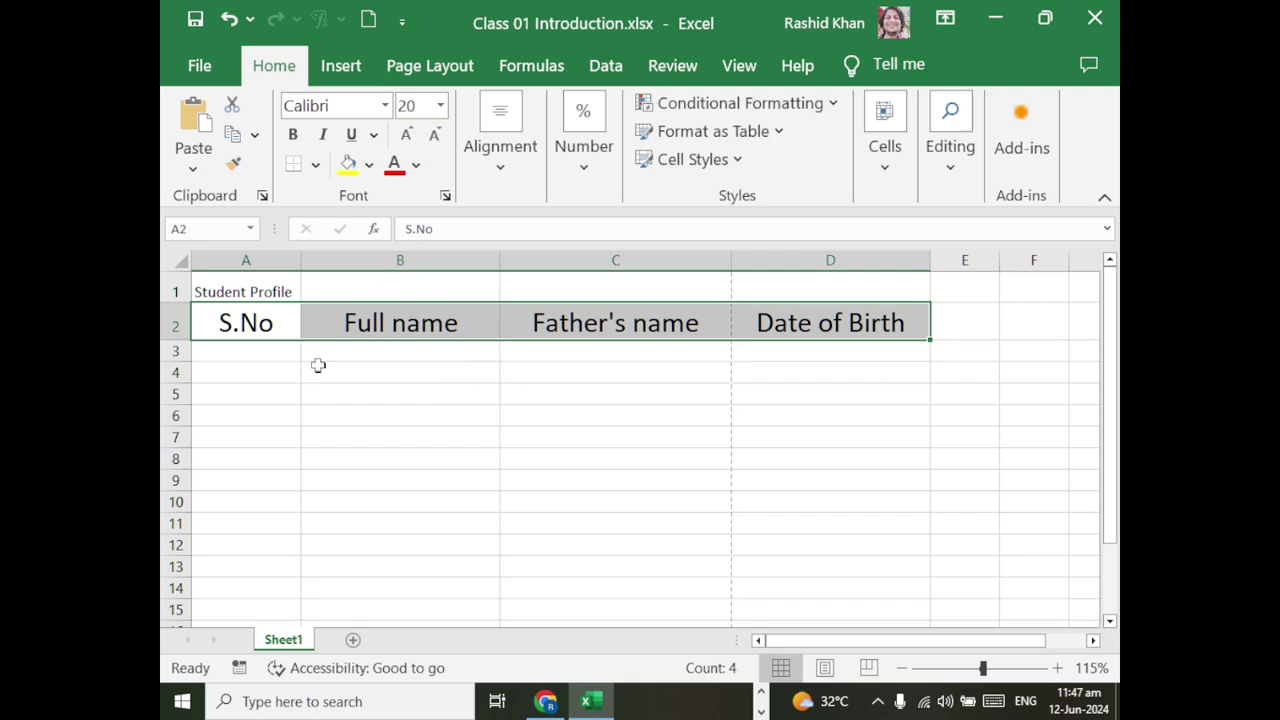
- Merge and centre Student Profile across A1:D1 and set it to 18 pt
{"action": "left_click", "coordinate": [270, 375]}
{"action": "left_click_drag", "start_coordinate": [245, 291], "coordinate": [830, 291]}
{"action": "left_click", "coordinate": [500, 170]}
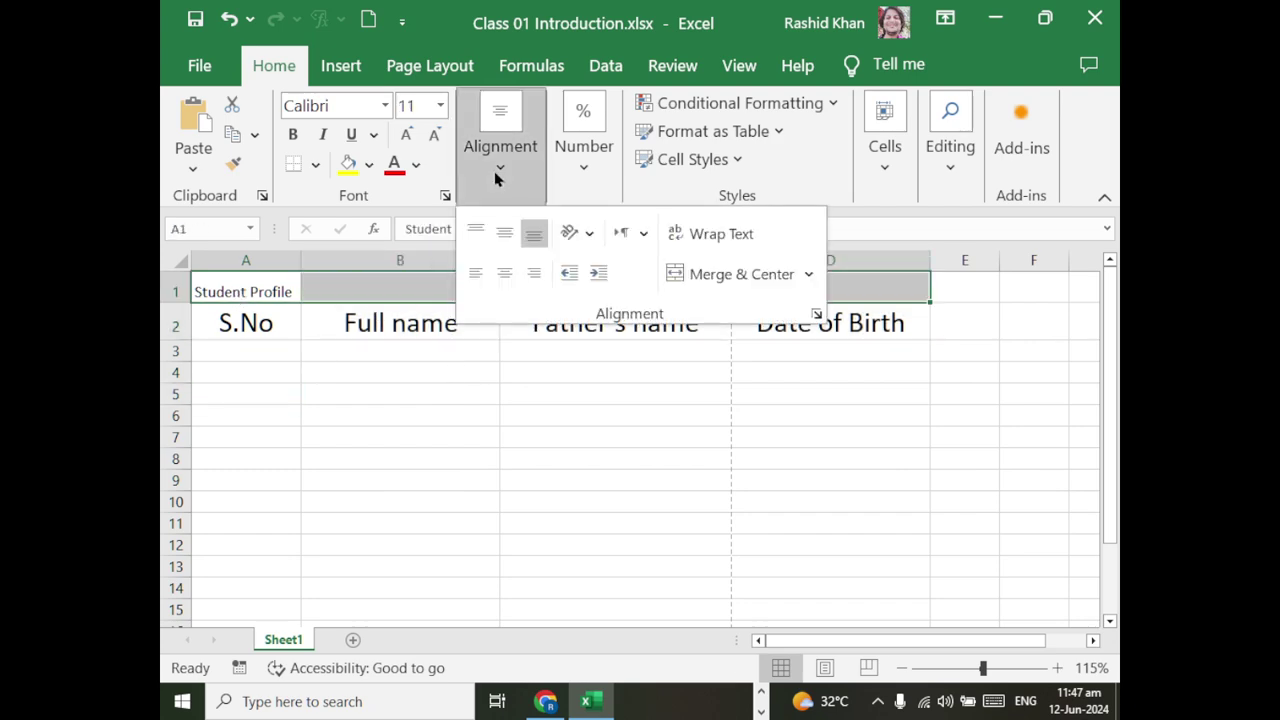
{"action": "left_click", "coordinate": [700, 274]}
{"action": "left_click", "coordinate": [440, 105]}
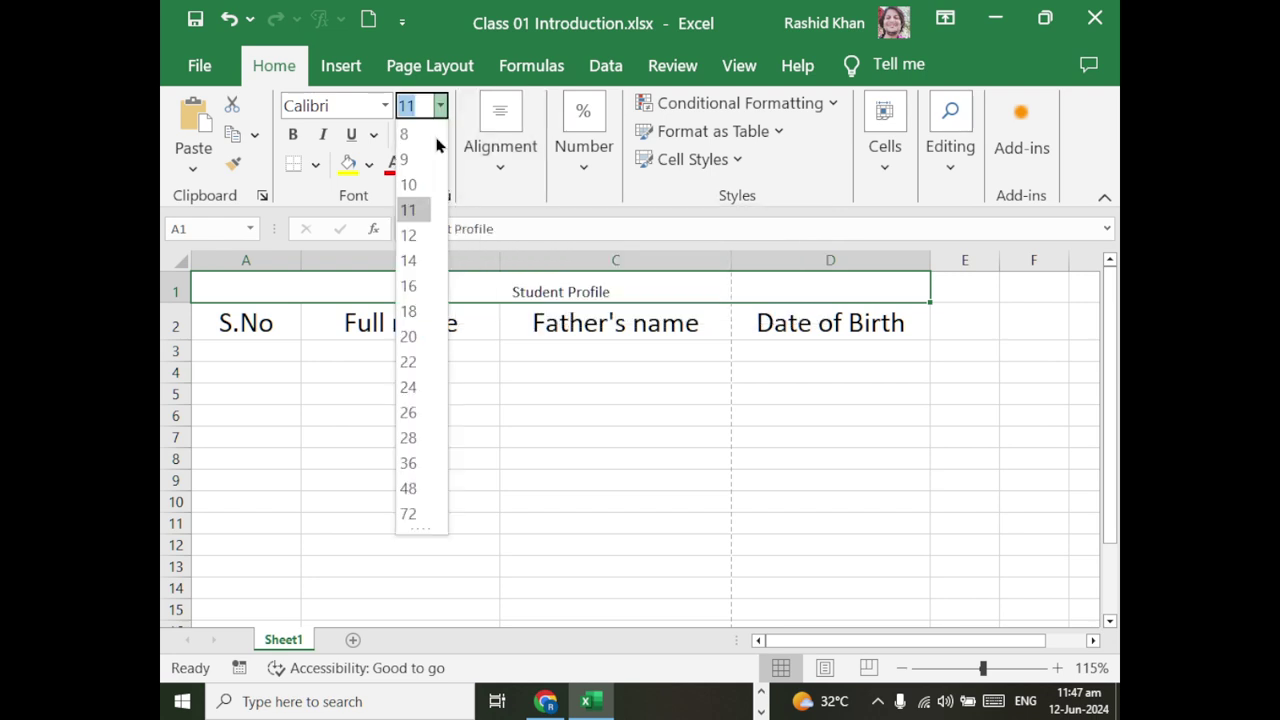
{"action": "left_click", "coordinate": [408, 311]}
{"action": "left_click", "coordinate": [400, 415]}
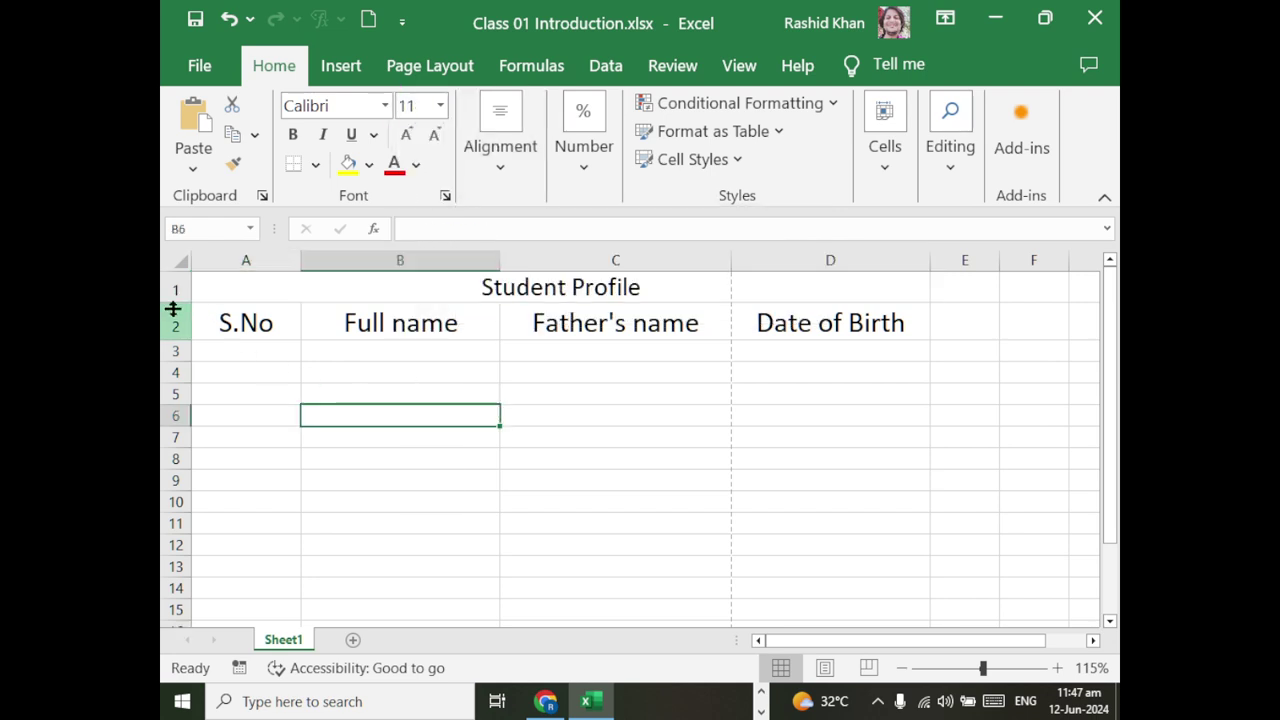
- Make rows 1 and 2 taller, then select cell A3
{"action": "left_click_drag", "start_coordinate": [173, 302], "coordinate": [188, 375]}
{"action": "left_click", "coordinate": [310, 288]}
{"action": "left_click", "coordinate": [253, 391]}
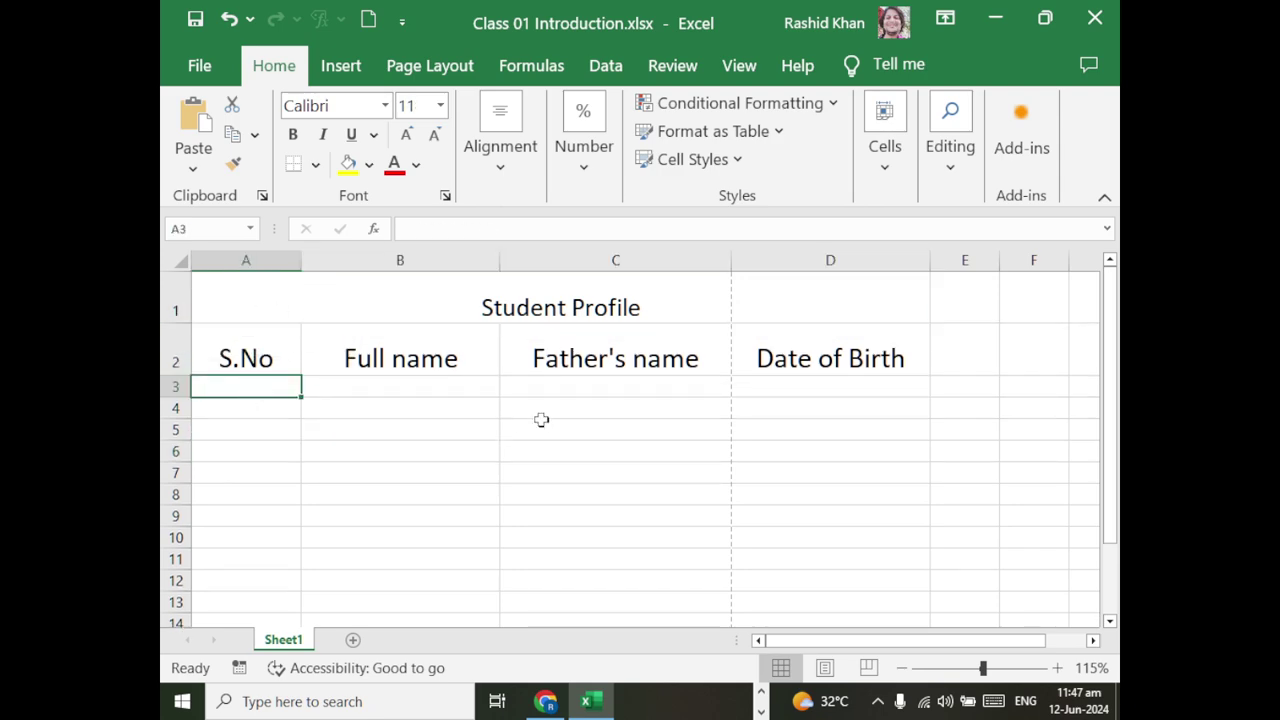
- Number cells A3 to A7 from 1 to 5
{"action": "type", "text": "1"}
{"action": "key", "text": "Return"}
{"action": "type", "text": "2"}
{"action": "key", "text": "Return"}
{"action": "type", "text": "3 4"}
{"action": "key", "text": "Return"}
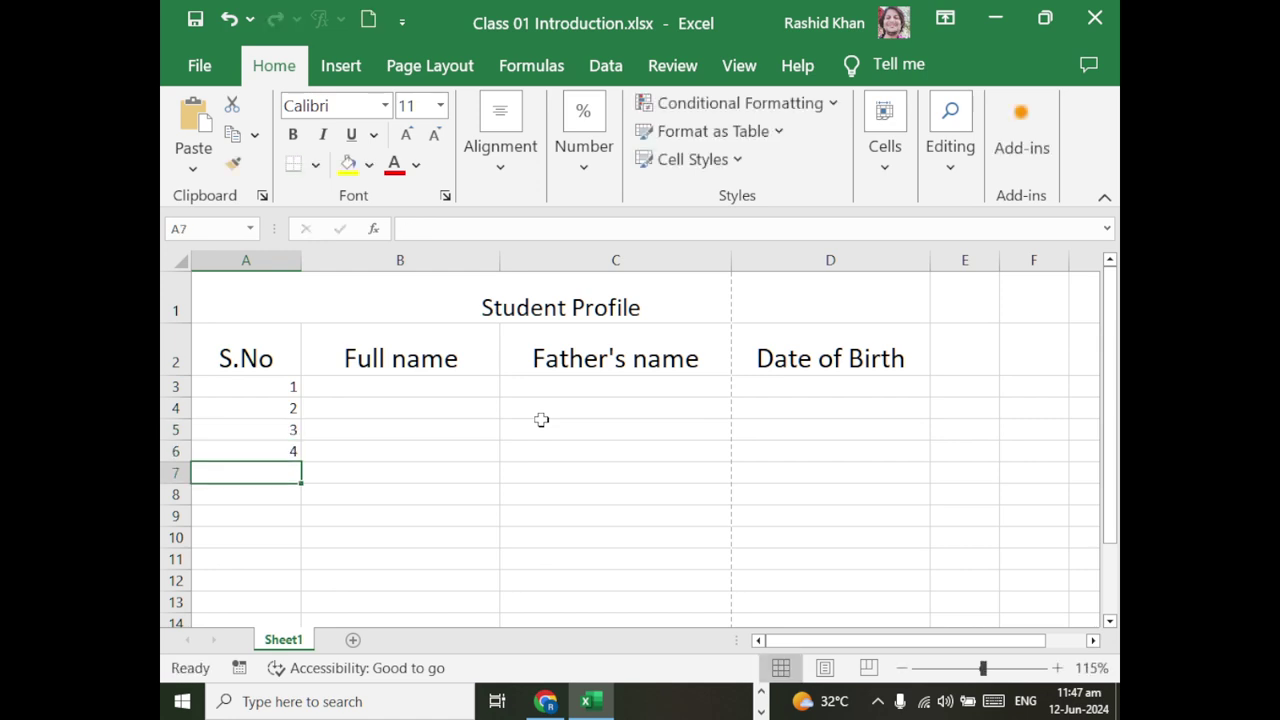
{"action": "type", "text": "5"}
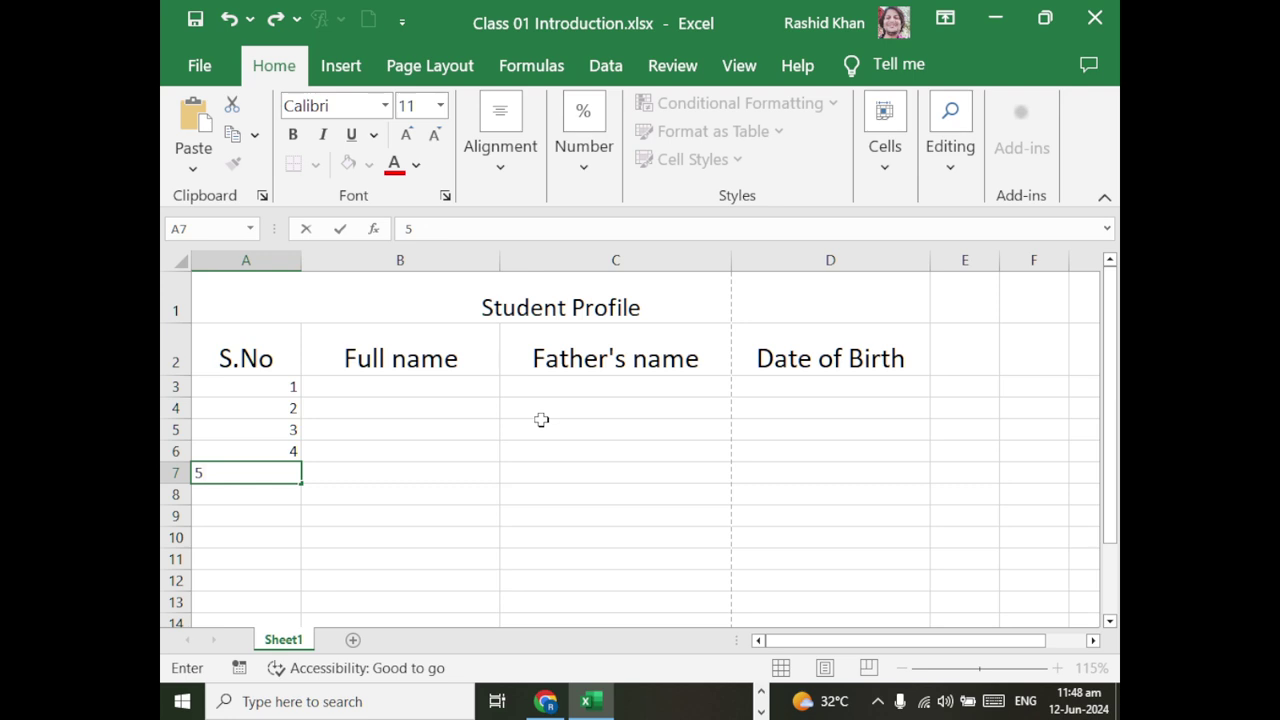
{"action": "key", "text": "Escape"}
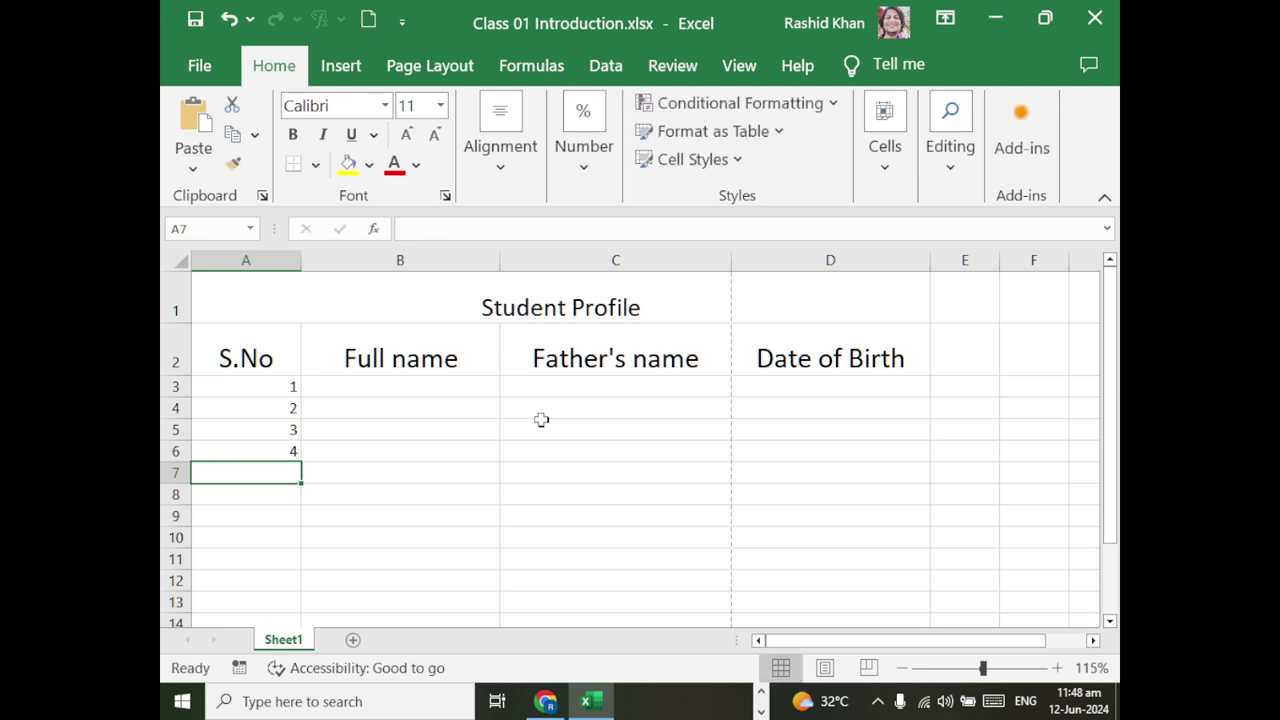
{"action": "type", "text": "5"}
{"action": "key", "text": "Return"}
- Enter the first two students' full names in B3 and B4
{"action": "key", "text": "Right"}
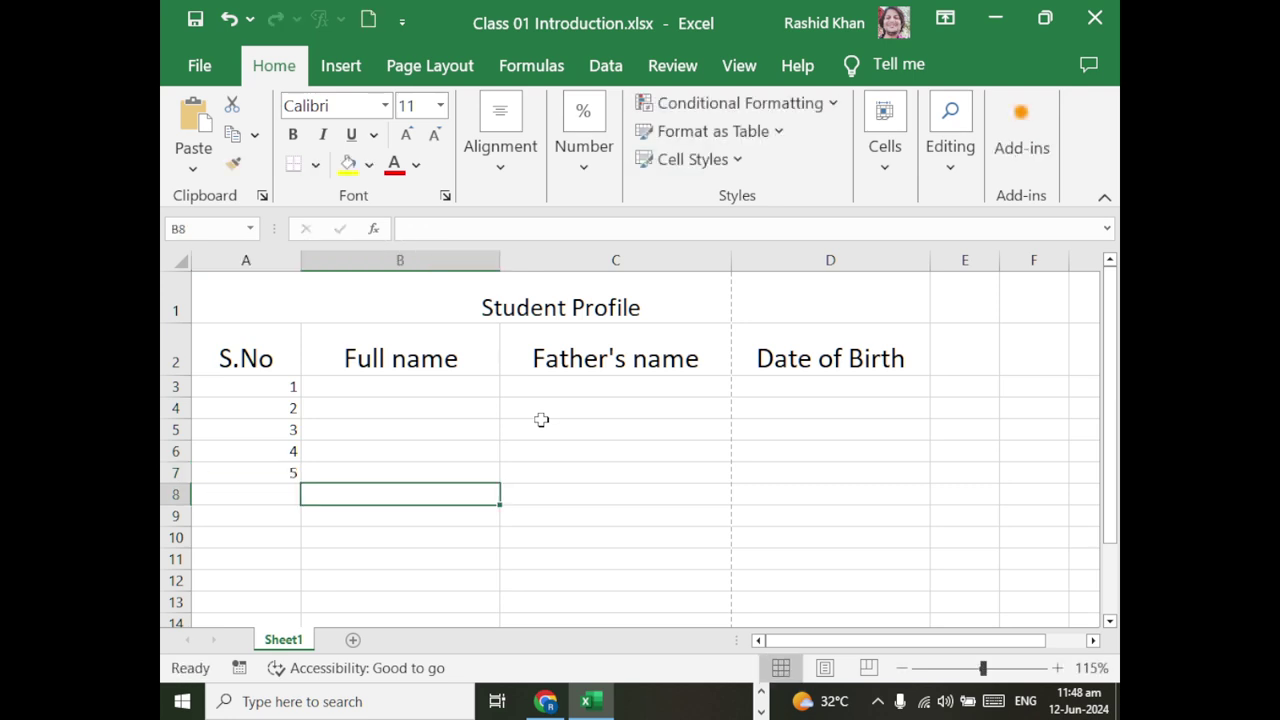
{"action": "key", "text": "Up"}
{"action": "key", "text": "Up"}
{"action": "key", "text": "Up"}
{"action": "key", "text": "Up"}
{"action": "type", "text": "Zeeh"}
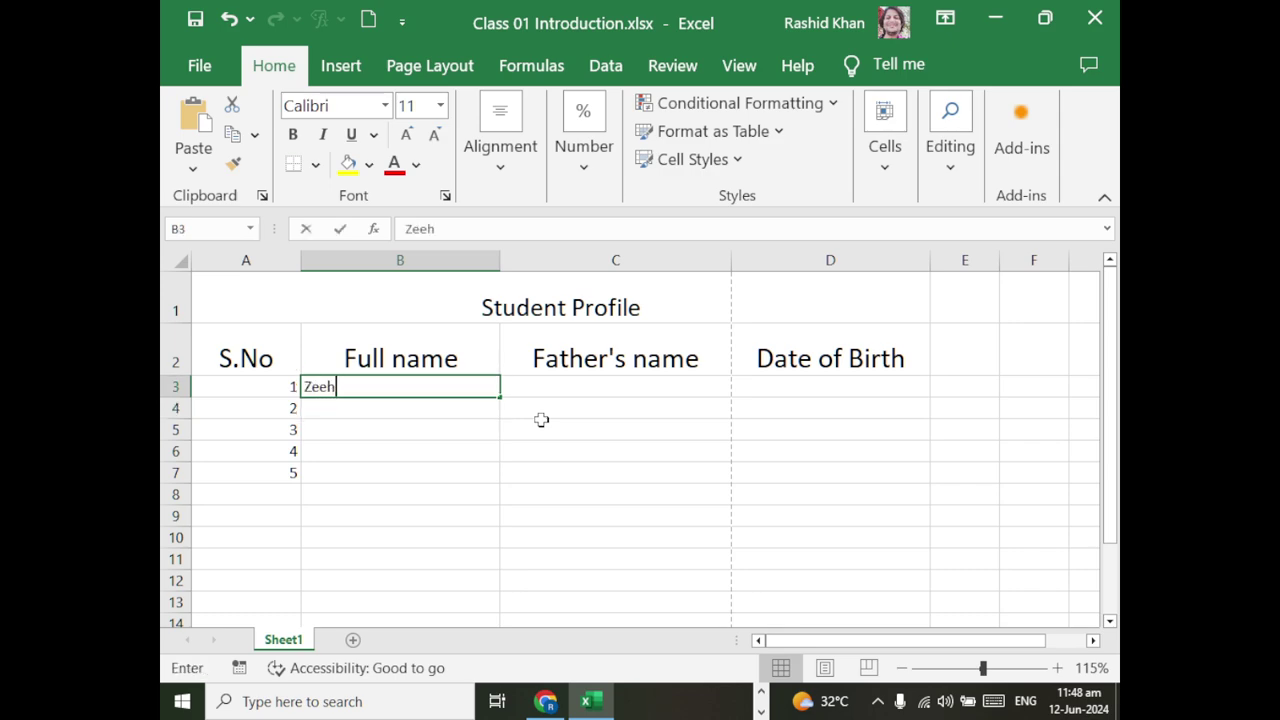
{"action": "type", "text": "s"}
{"action": "key", "text": "BackSpace"}
{"action": "key", "text": "BackSpace"}
{"action": "type", "text": "shan"}
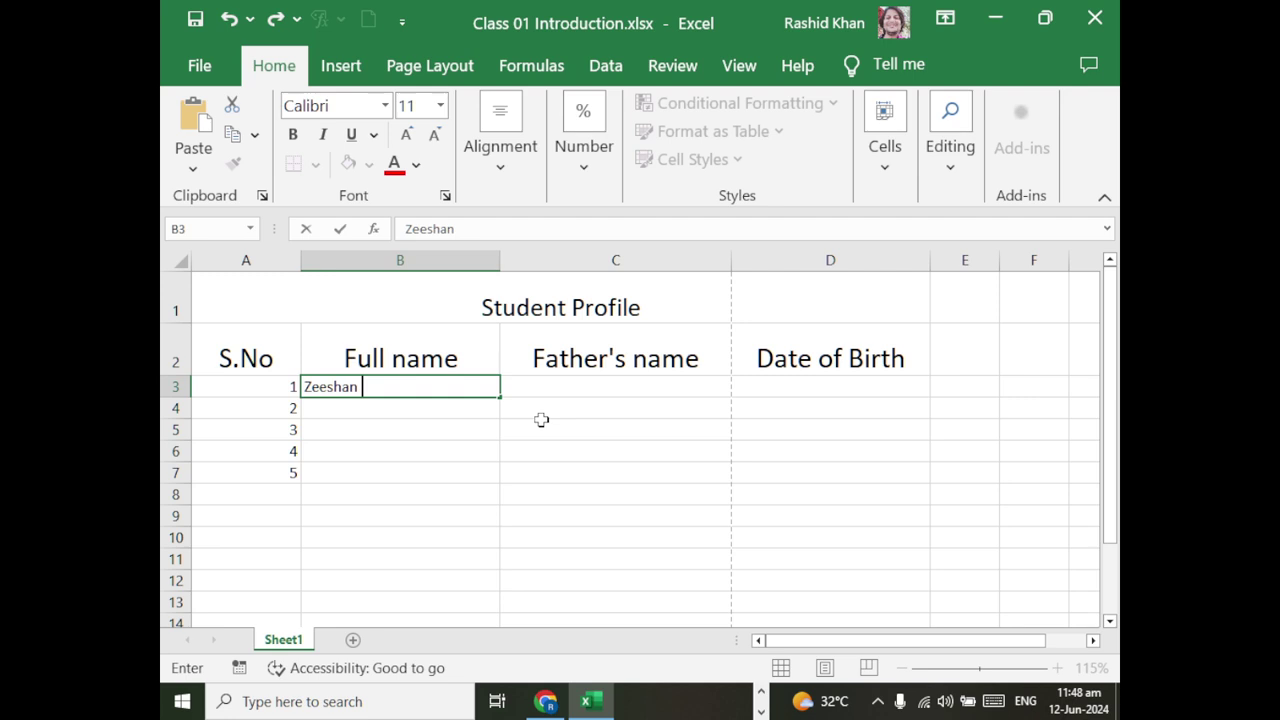
{"action": "type", "text": " Hyder"}
{"action": "key", "text": "Return"}
{"action": "type", "text": "Jatin k"}
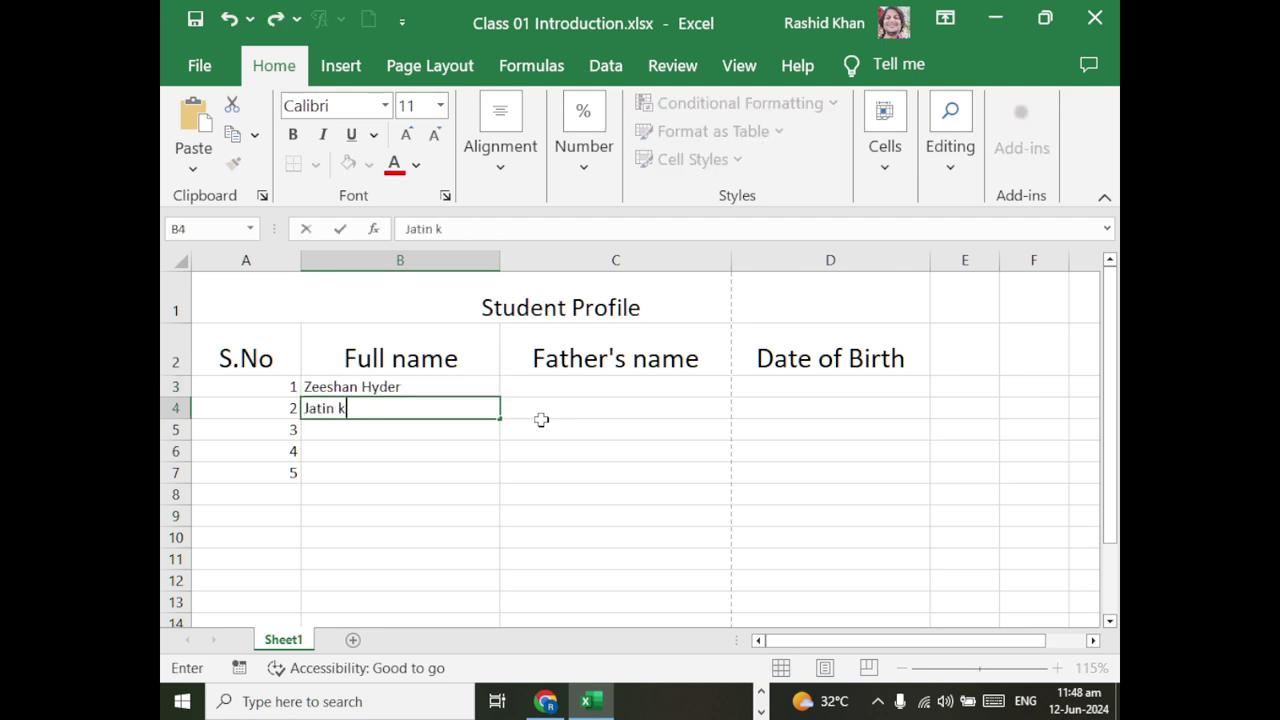
{"action": "type", "text": "ymar"}
{"action": "key", "text": "Return"}
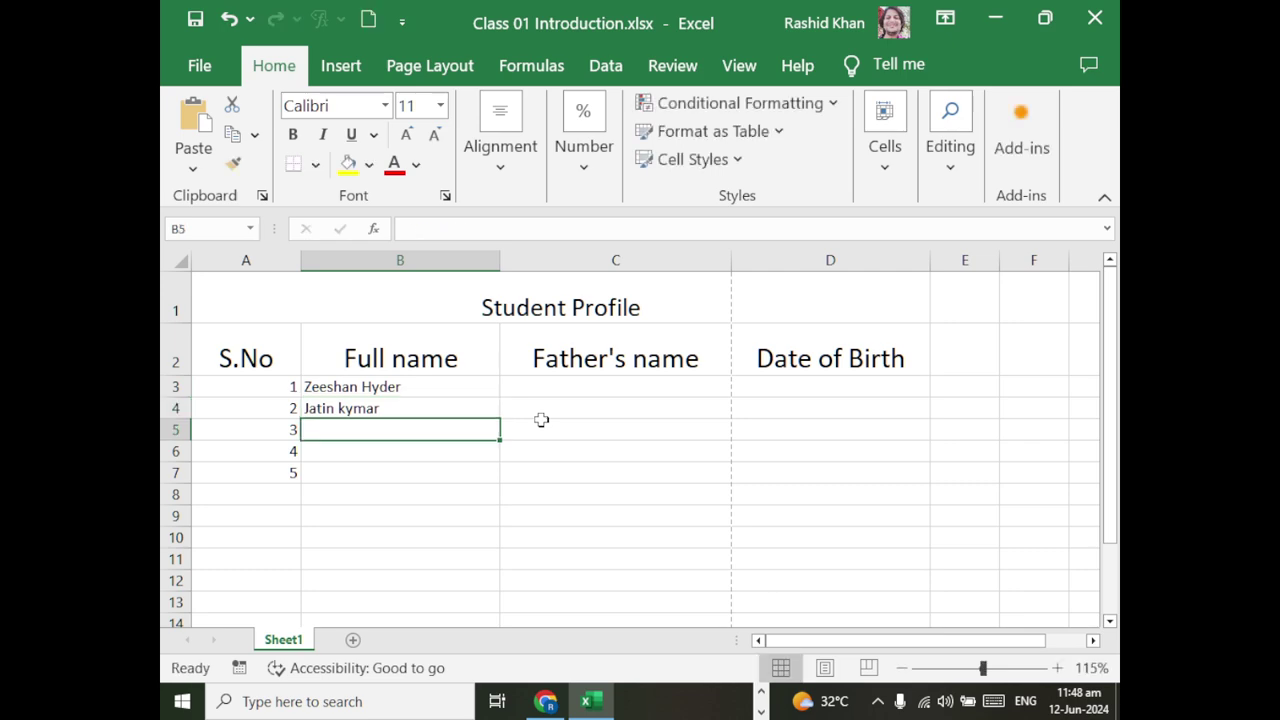
- Correct the misspelled letter in the second student's name in B4
{"action": "key", "text": "Up"}
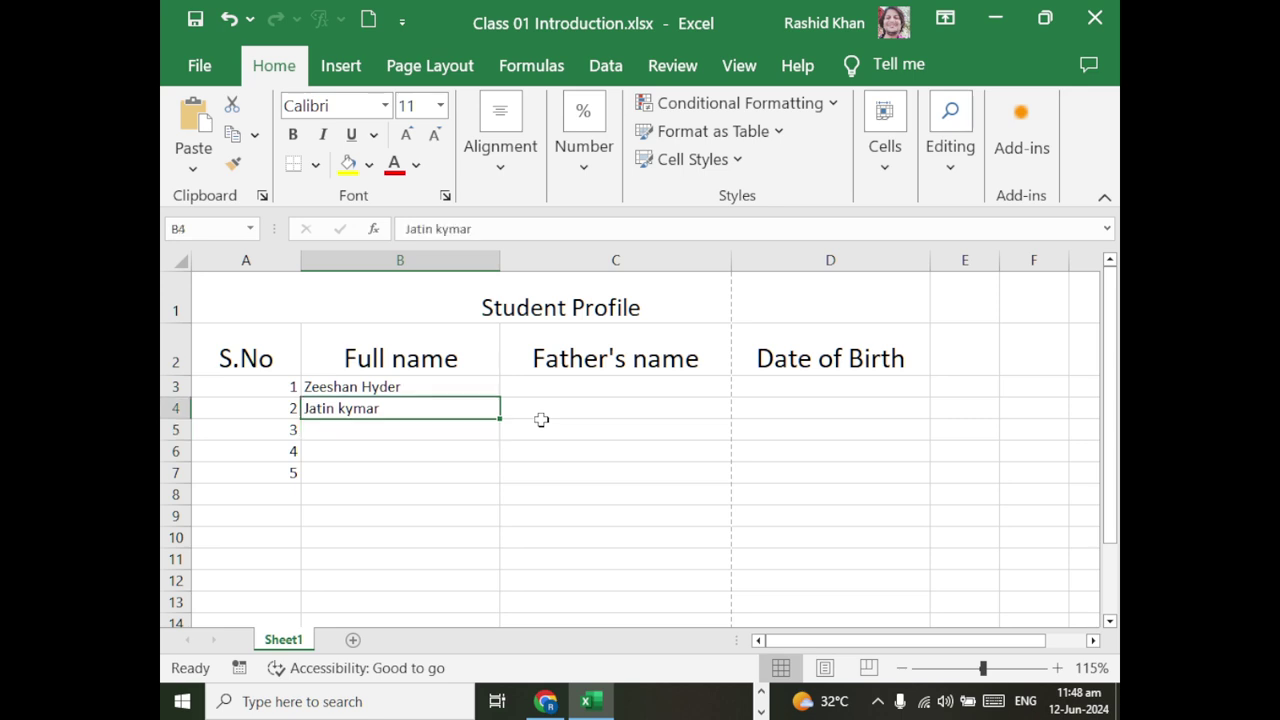
{"action": "type", "text": "Kua"}
{"action": "double_click", "coordinate": [443, 408]}
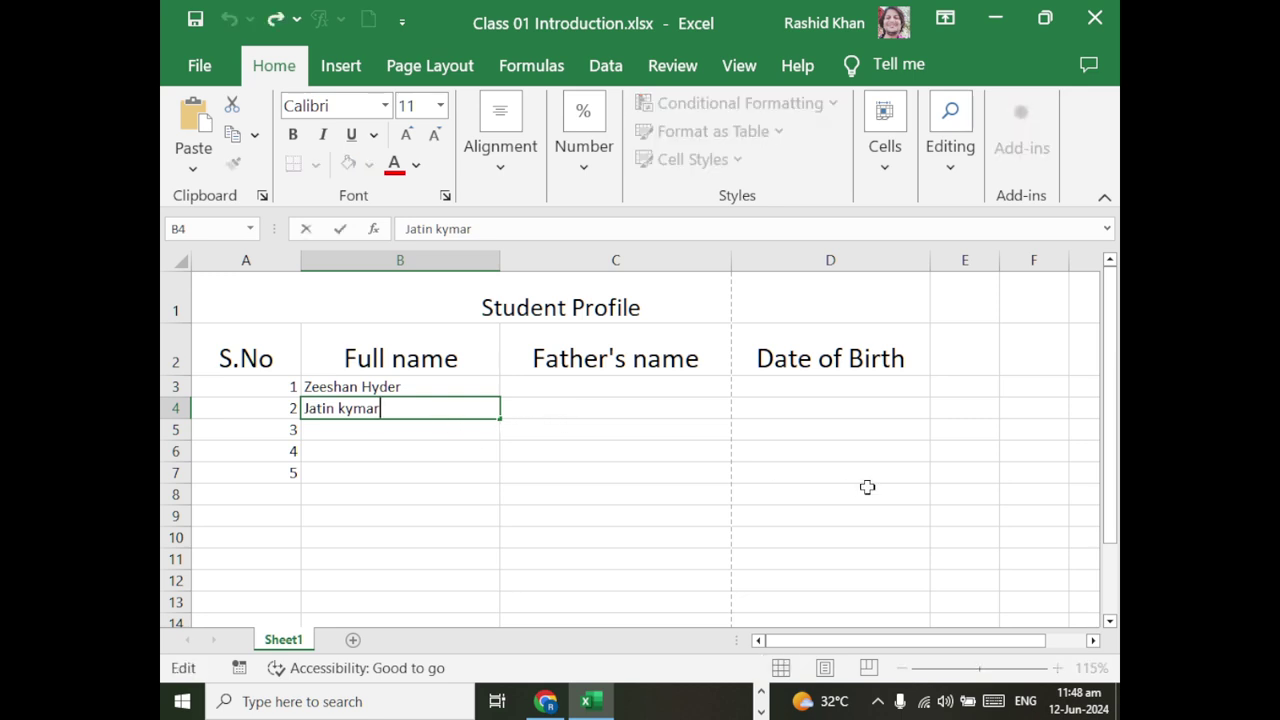
{"action": "key", "text": "Left"}
{"action": "key", "text": "Left"}
{"action": "key", "text": "Left"}
{"action": "key", "text": "Left"}
{"action": "key", "text": "Right"}
{"action": "key", "text": "BackSpace"}
{"action": "type", "text": "u"}
{"action": "key", "text": "Return"}
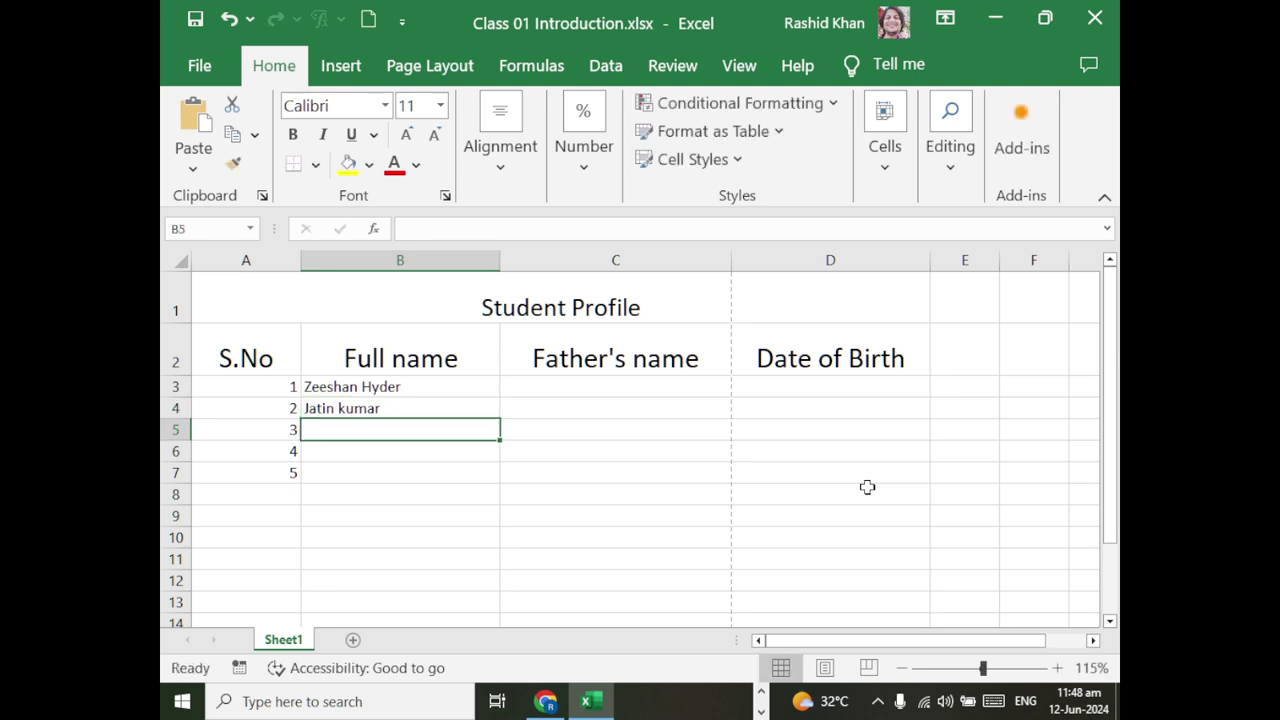
- Enter the third student's name in B5 and fix the surname's final letter
{"action": "type", "text": "Sajid"}
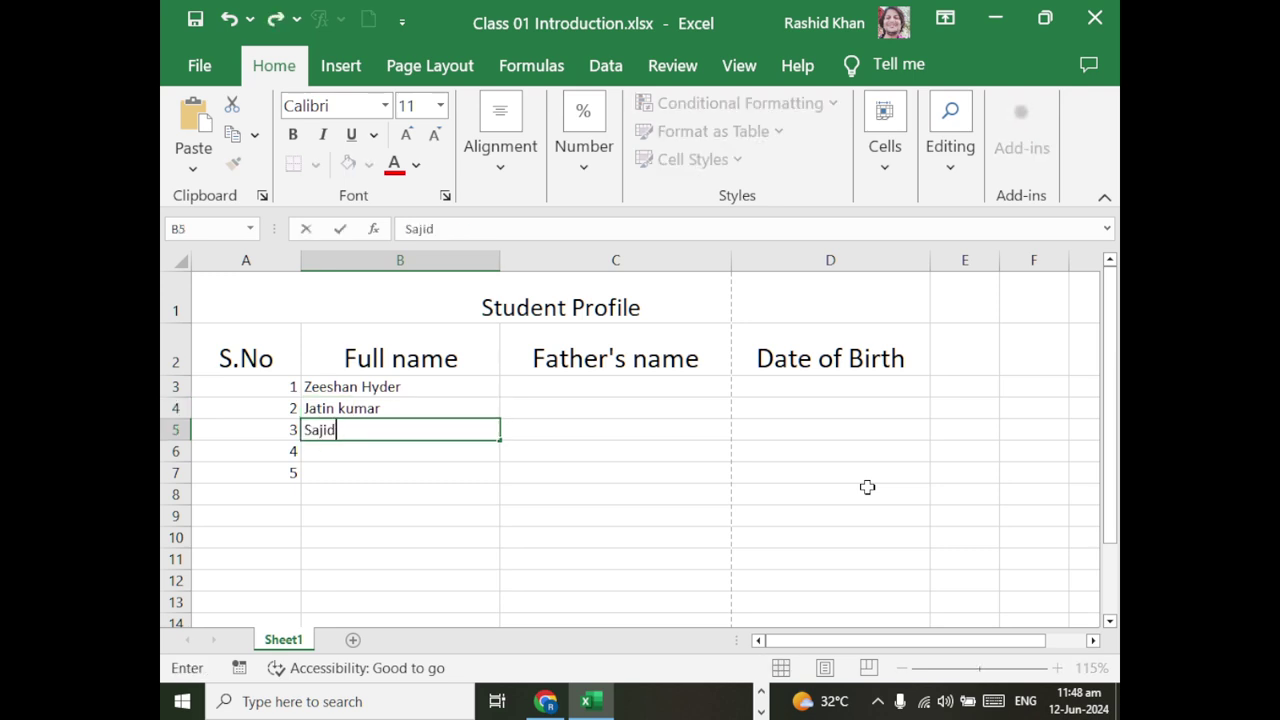
{"action": "type", "text": " Laghare"}
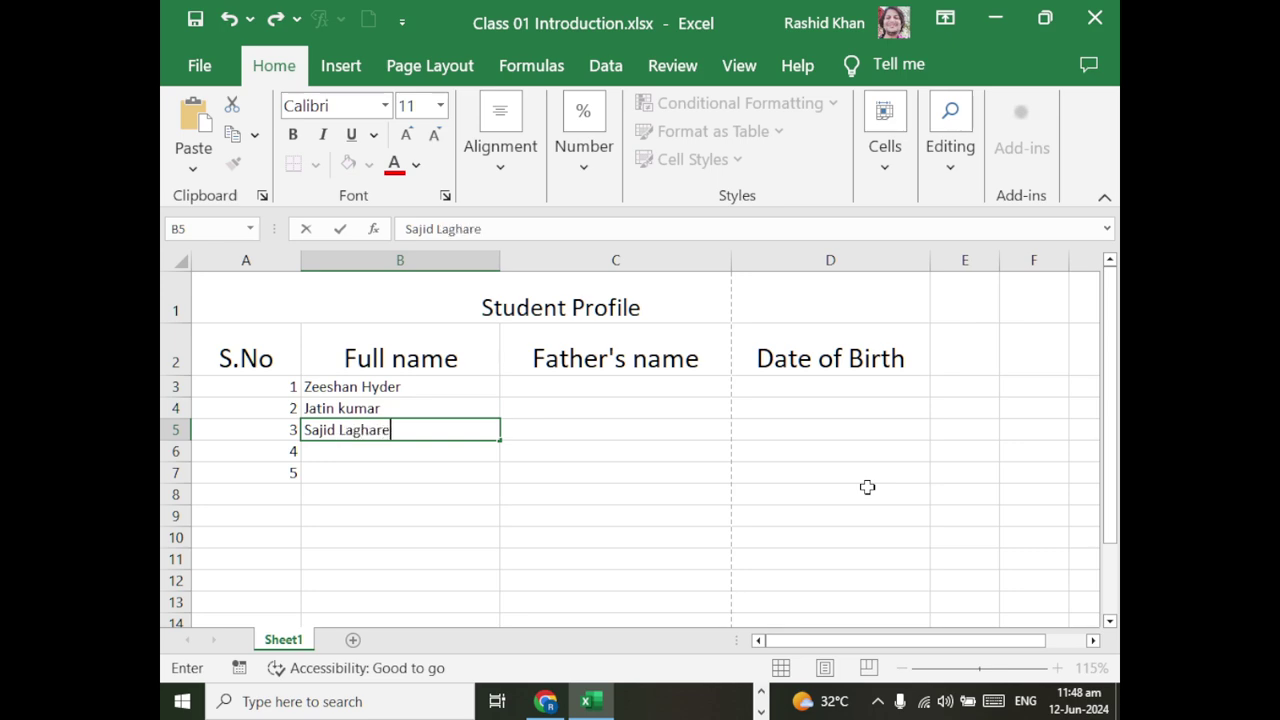
{"action": "type", "text": "e"}
{"action": "key", "text": "Return"}
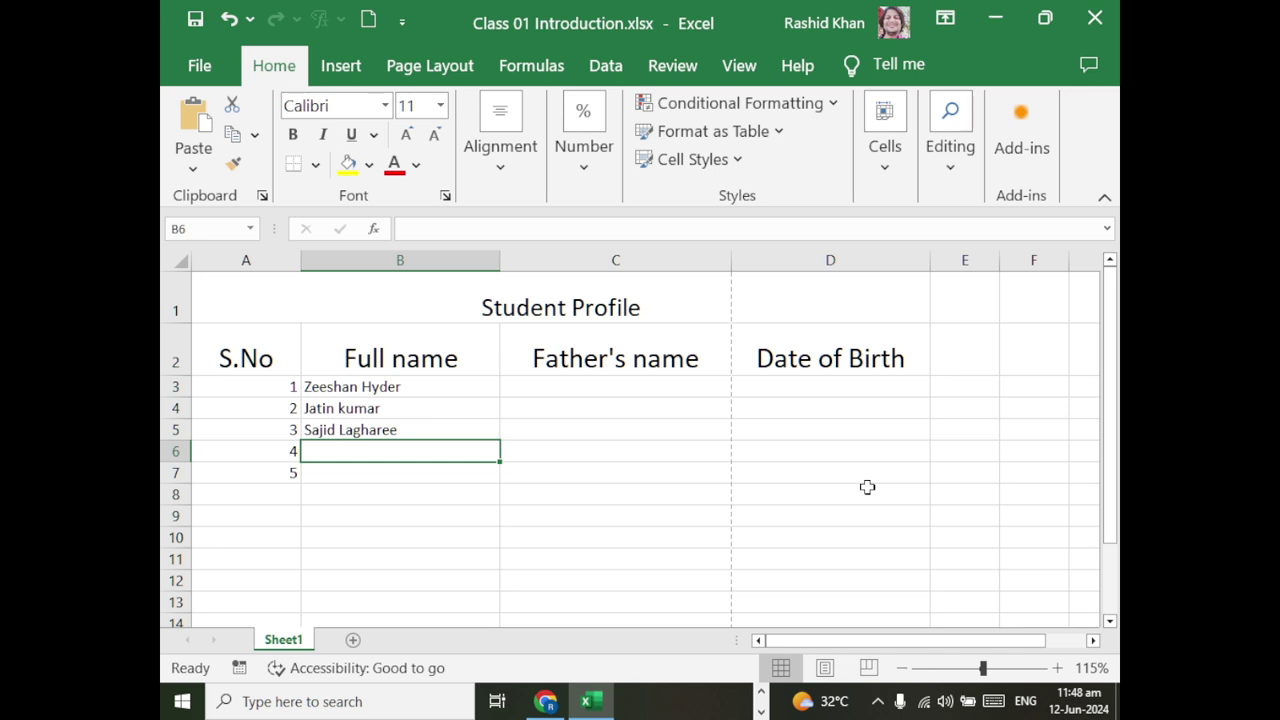
{"action": "key", "text": "Up"}
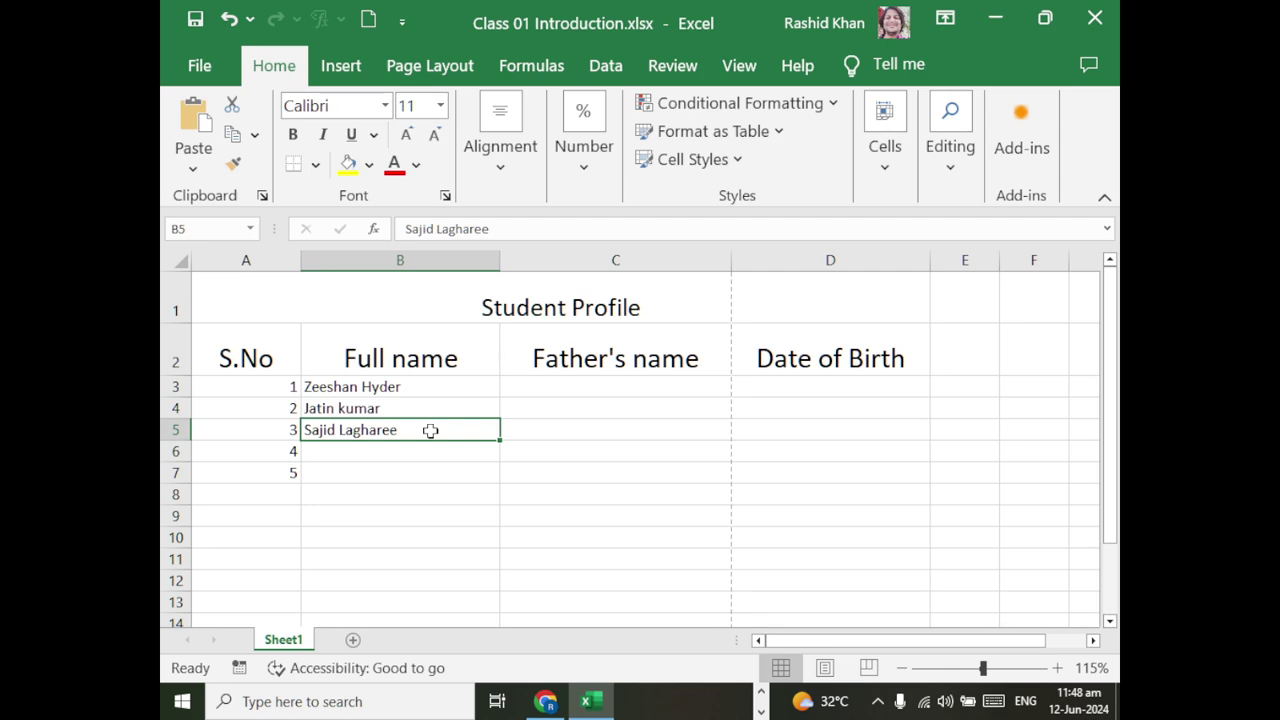
{"action": "double_click", "coordinate": [430, 430]}
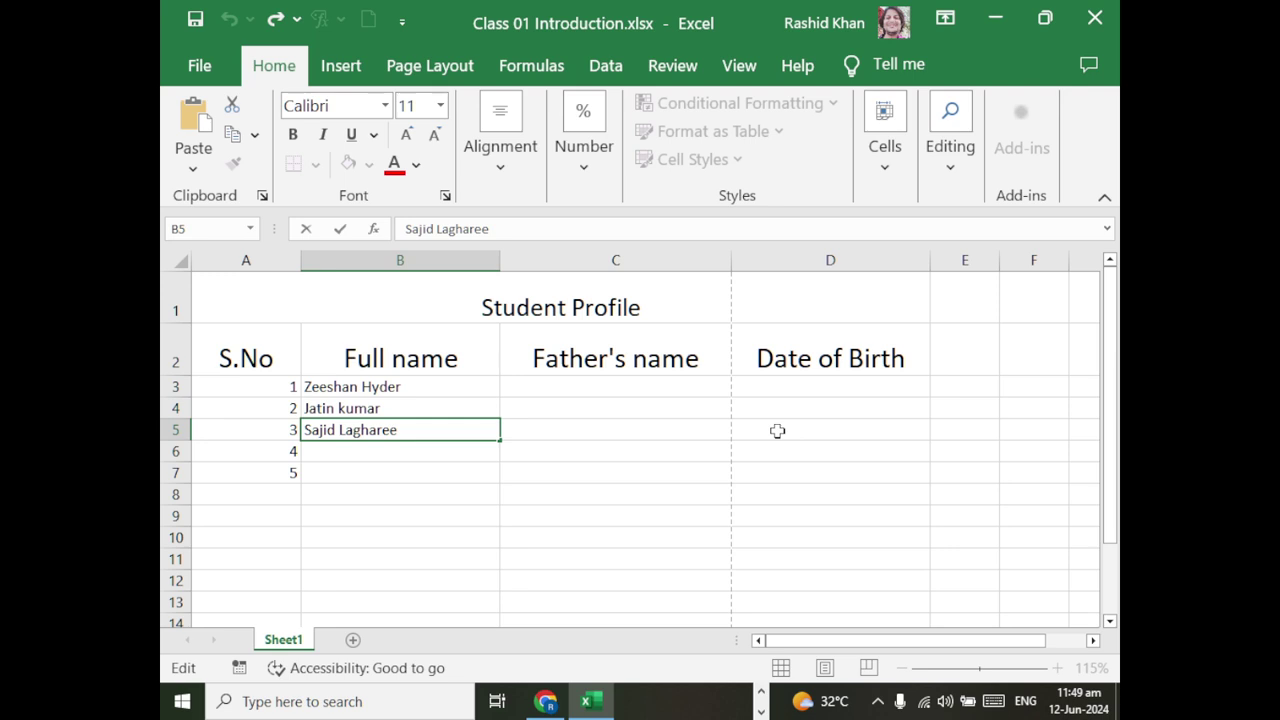
{"action": "key", "text": "BackSpace"}
{"action": "key", "text": "BackSpace"}
{"action": "type", "text": "i"}
{"action": "key", "text": "Return"}
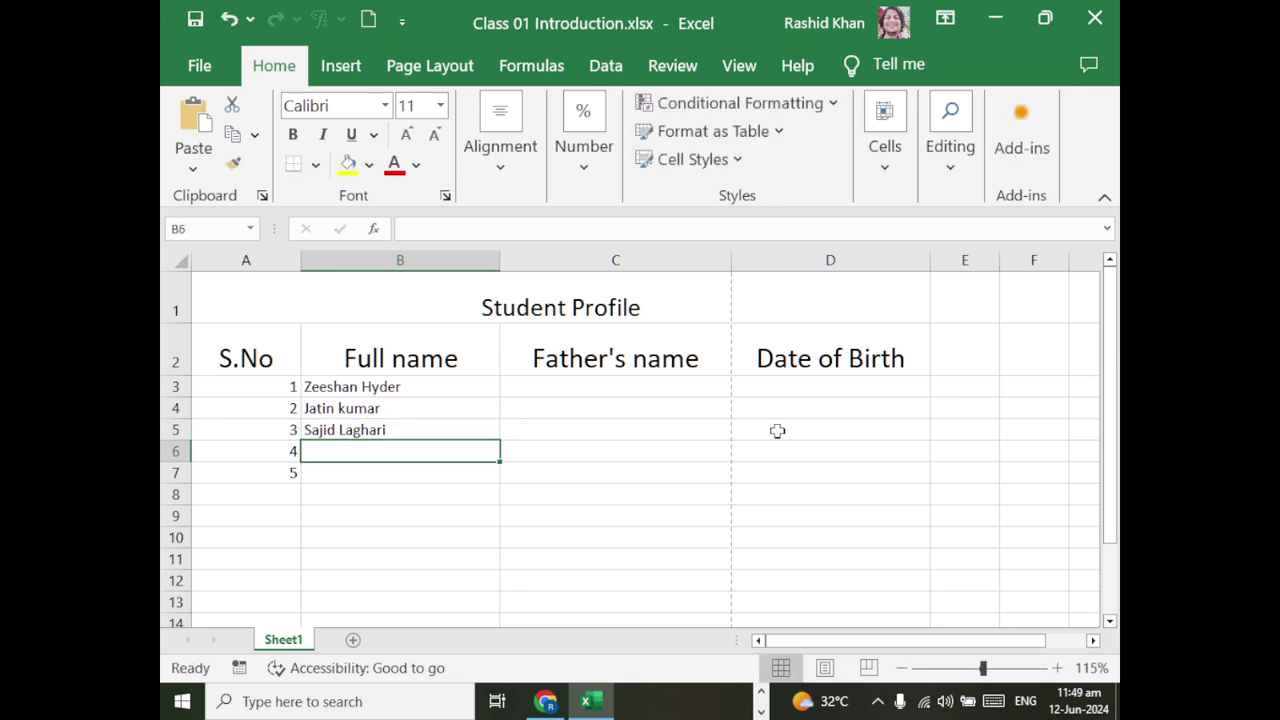
- Enter the fourth and fifth students' names in B6 and B7, then select B3
{"action": "type", "text": "Shahar"}
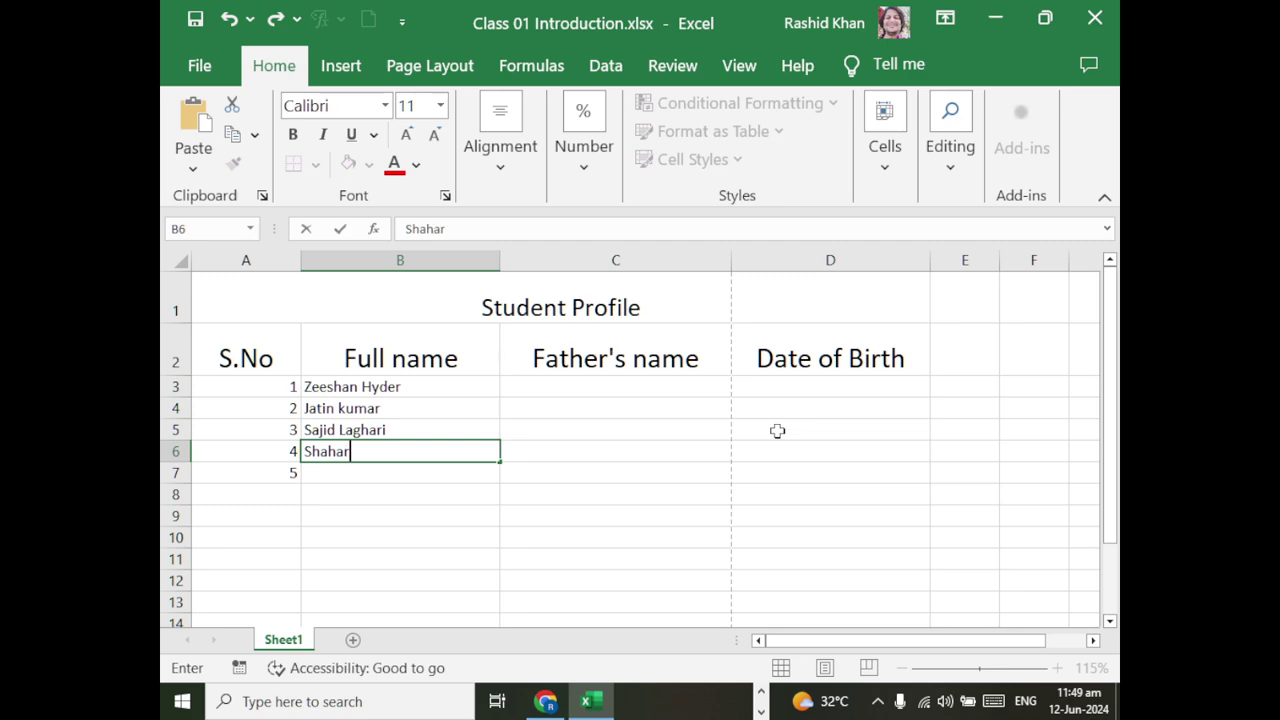
{"action": "type", "text": "yar Ali"}
{"action": "key", "text": "Return"}
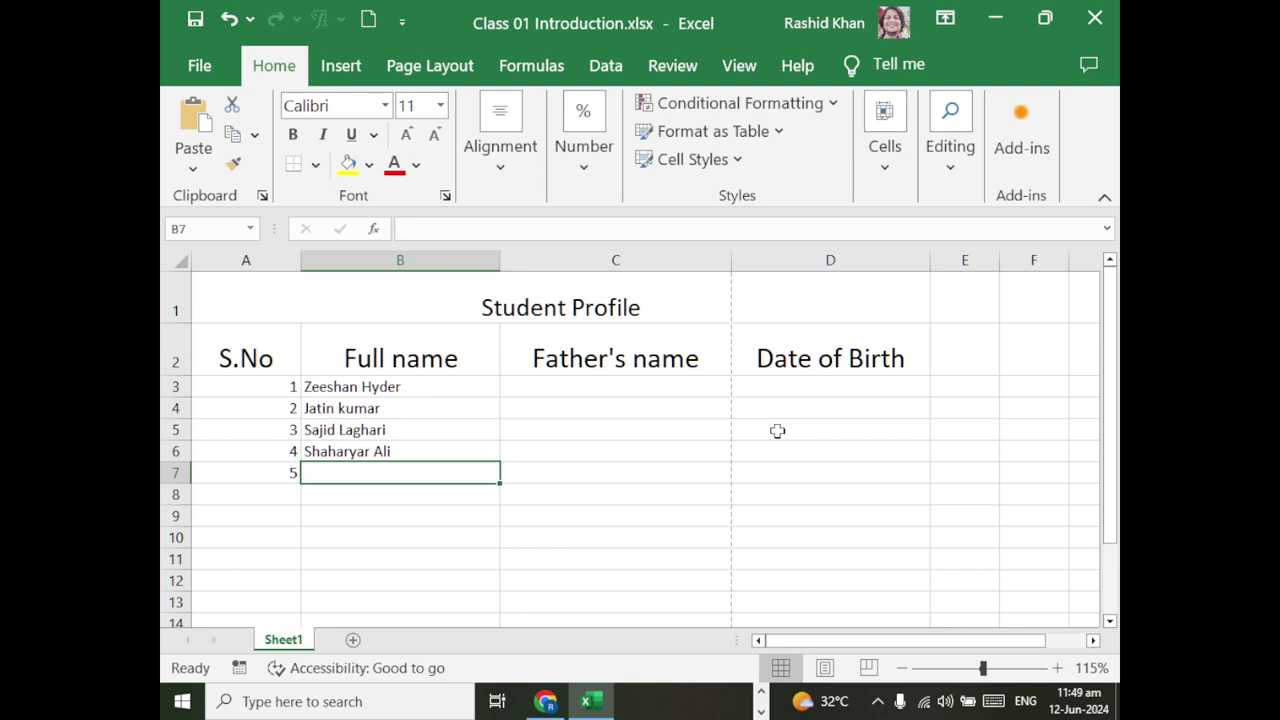
{"action": "type", "text": "Fa"}
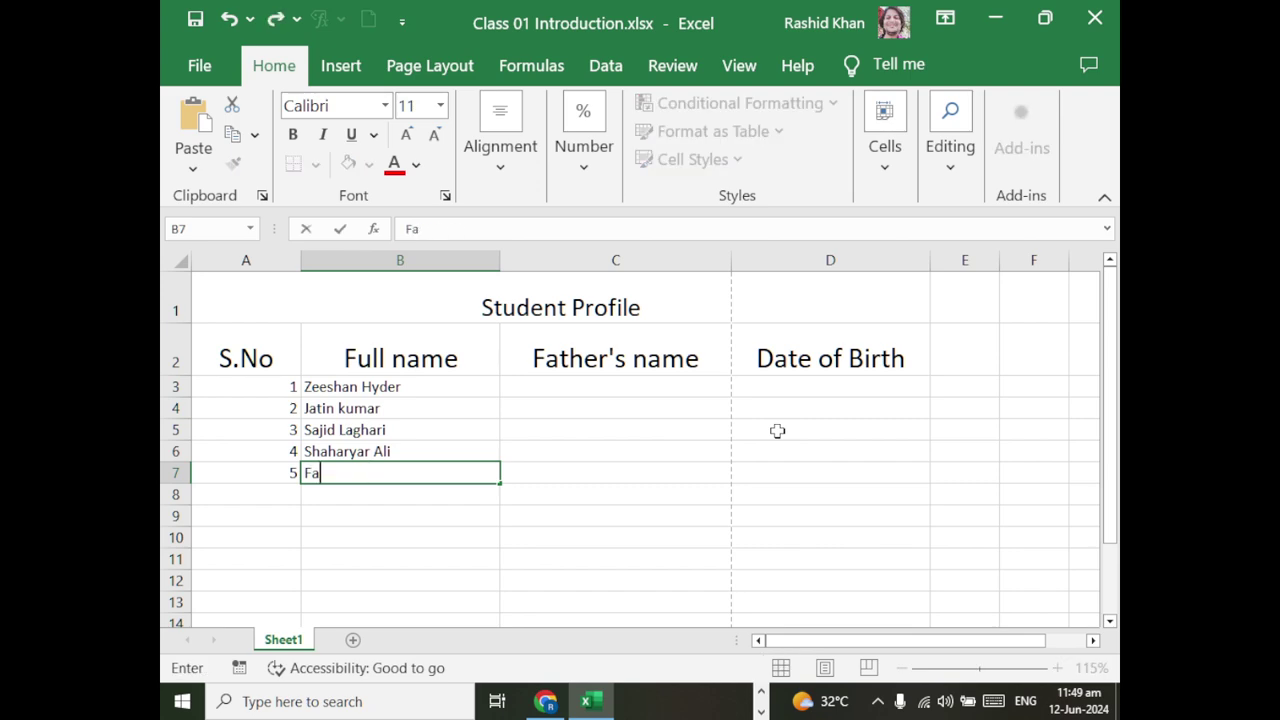
{"action": "key", "text": "BackSpace"}
{"action": "key", "text": "BackSpace"}
{"action": "type", "text": "Jahazaib "}
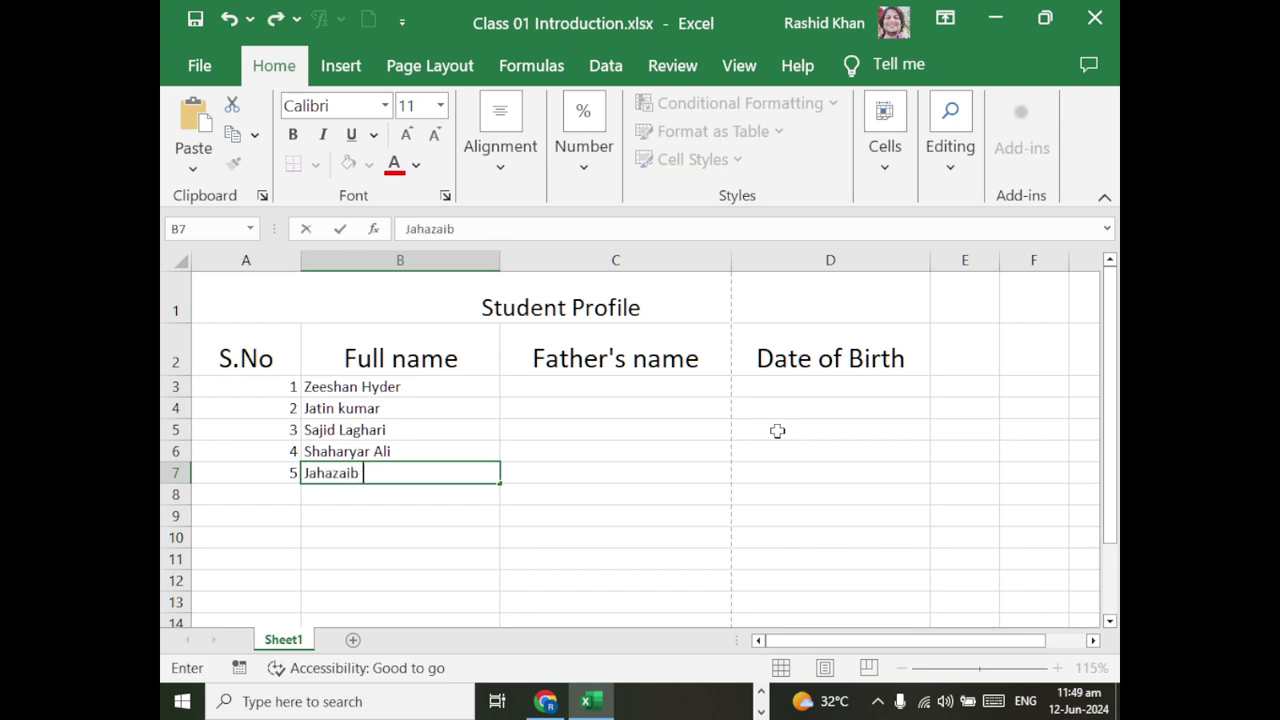
{"action": "type", "text": "chohan"}
{"action": "key", "text": "Return"}
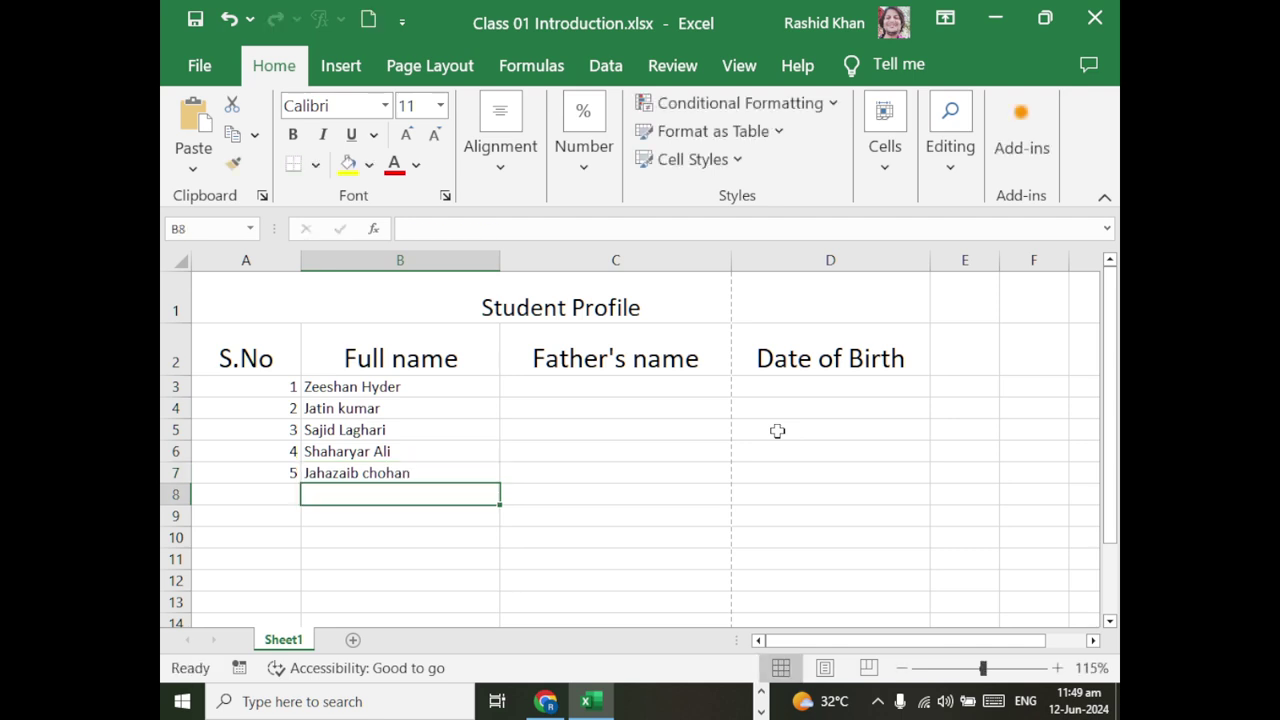
{"action": "left_click", "coordinate": [462, 389]}
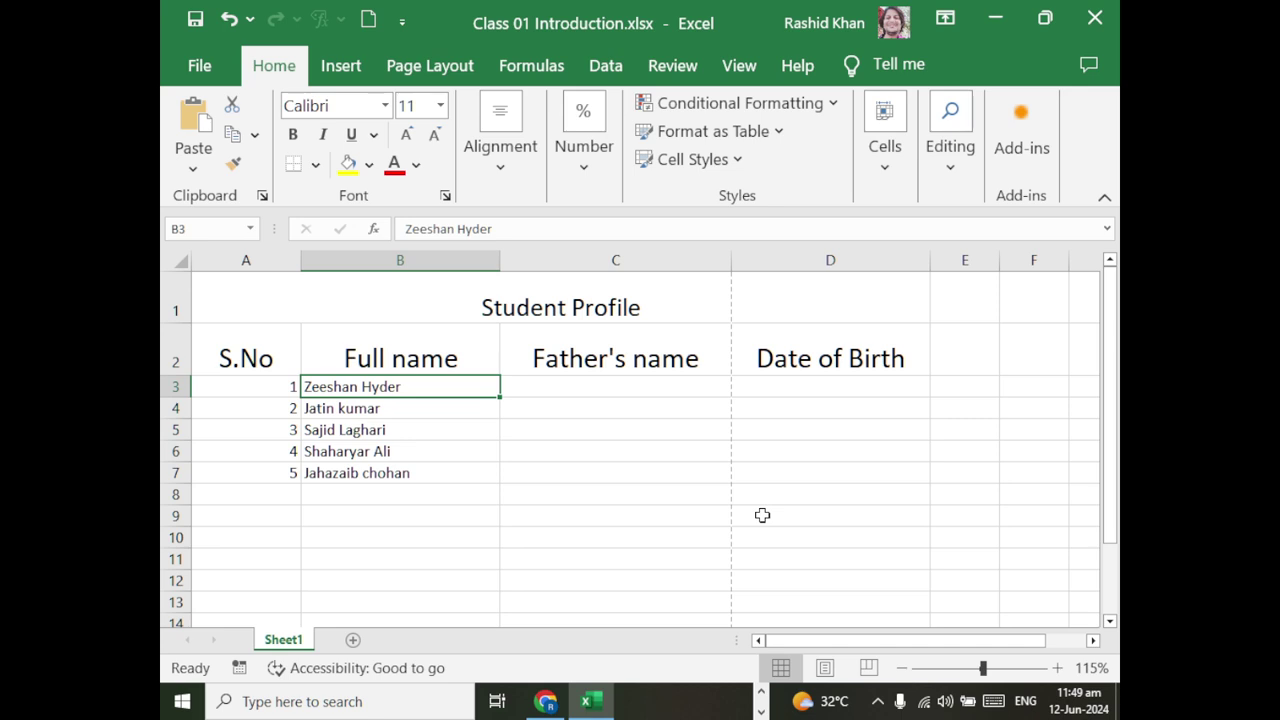
{"action": "key", "text": "Delete"}
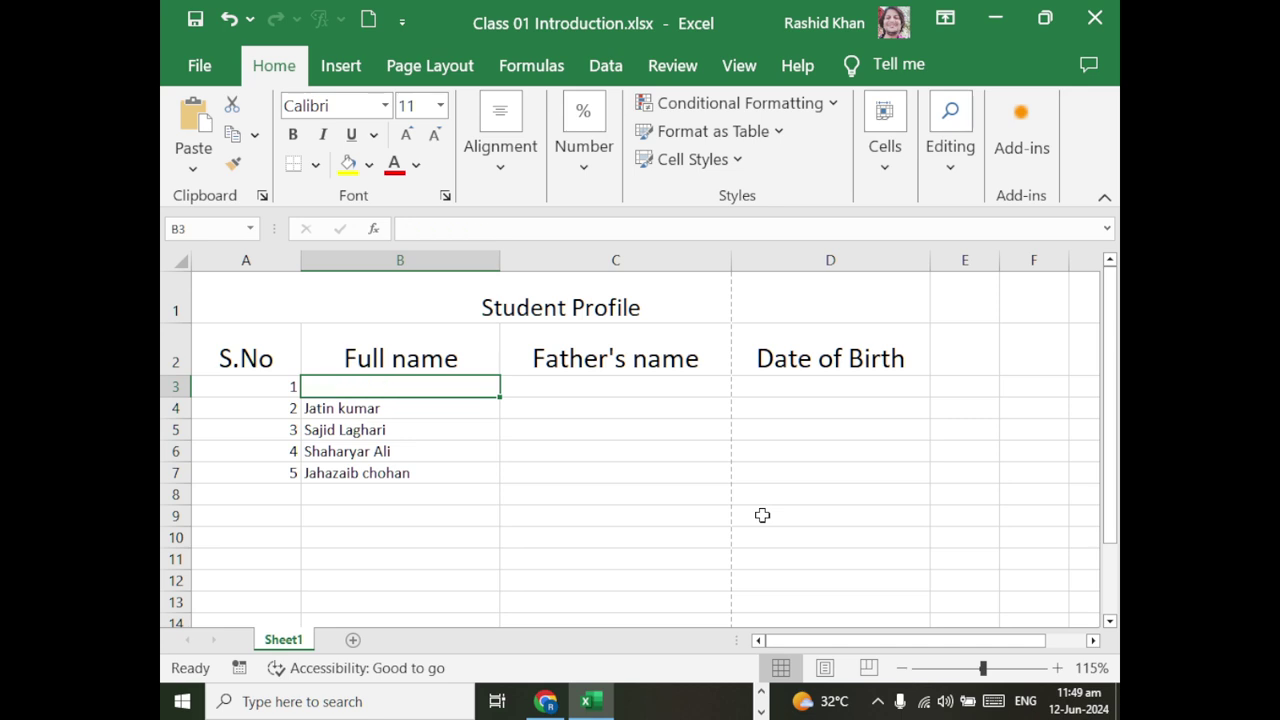
{"action": "key", "text": "Down"}
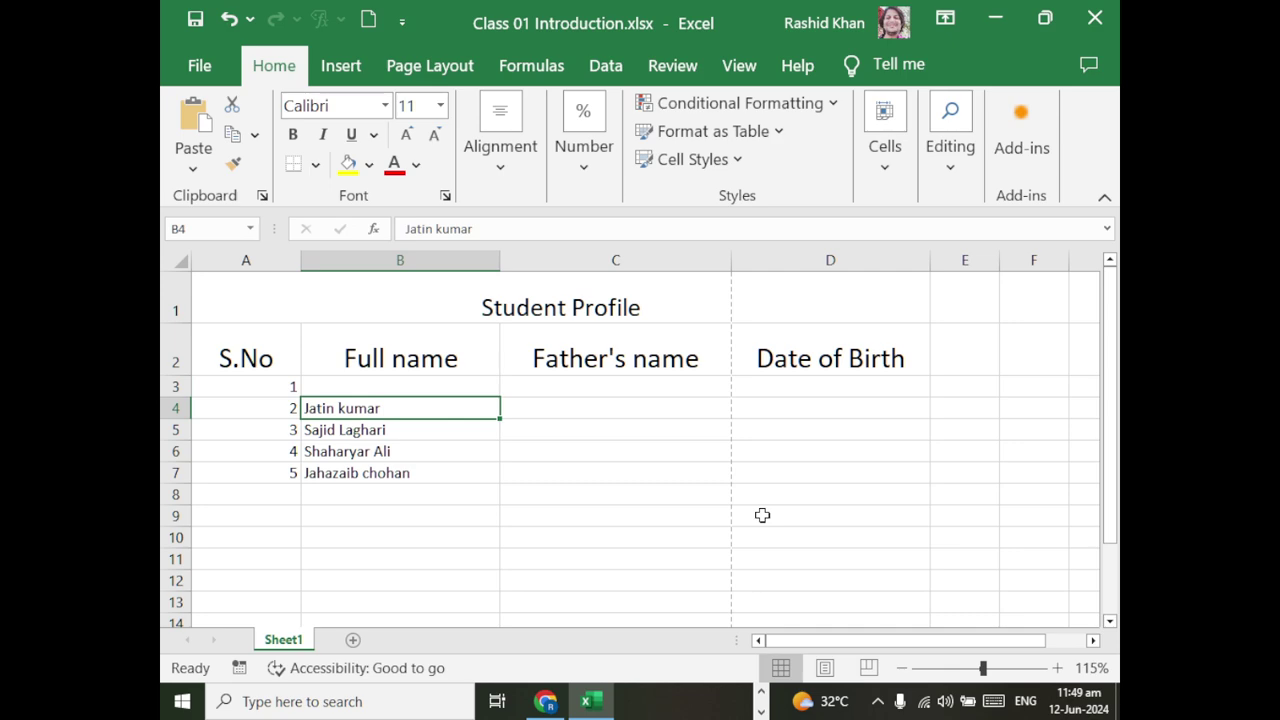
{"action": "key", "text": "BackSpace"}
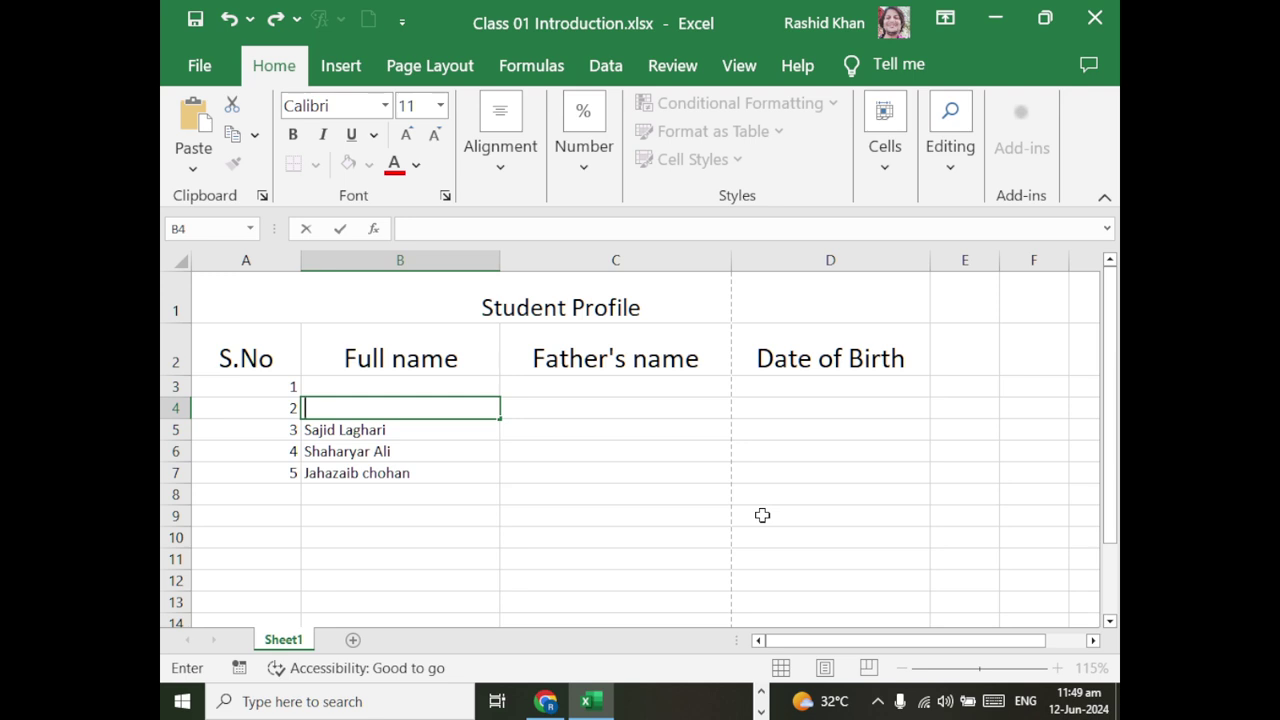
{"action": "key", "text": "Escape"}
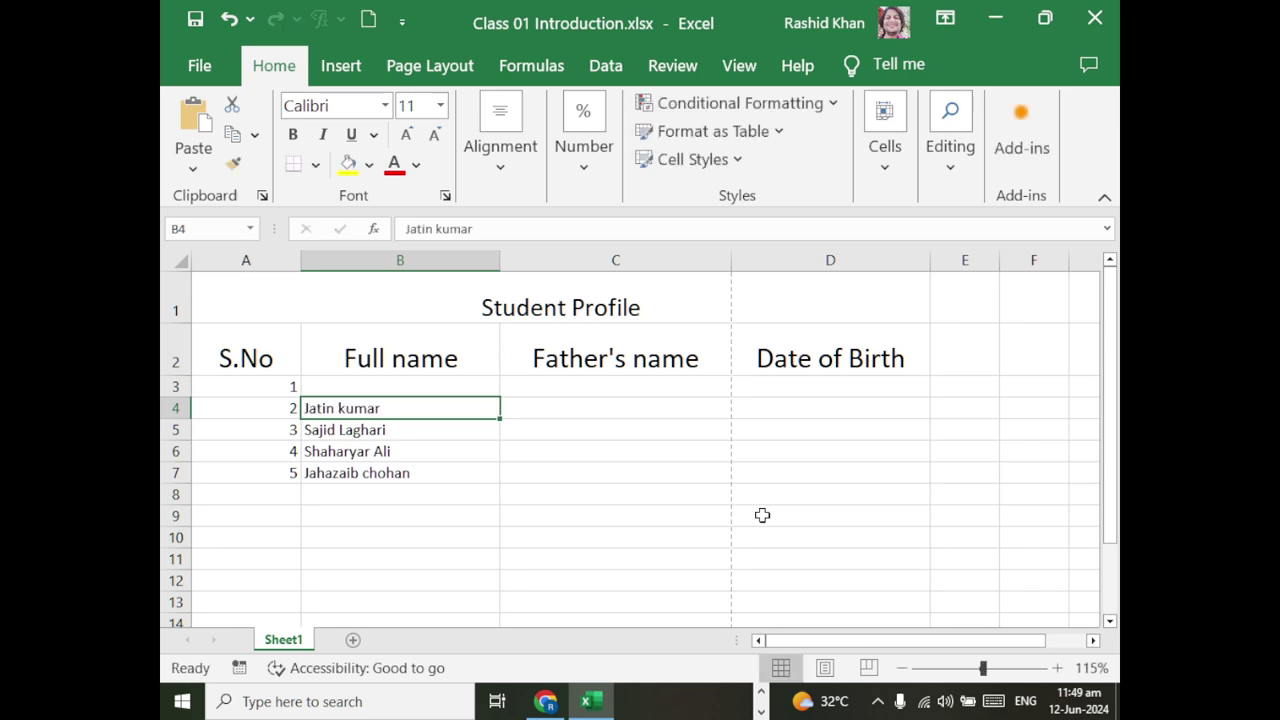
{"action": "key", "text": "F2"}
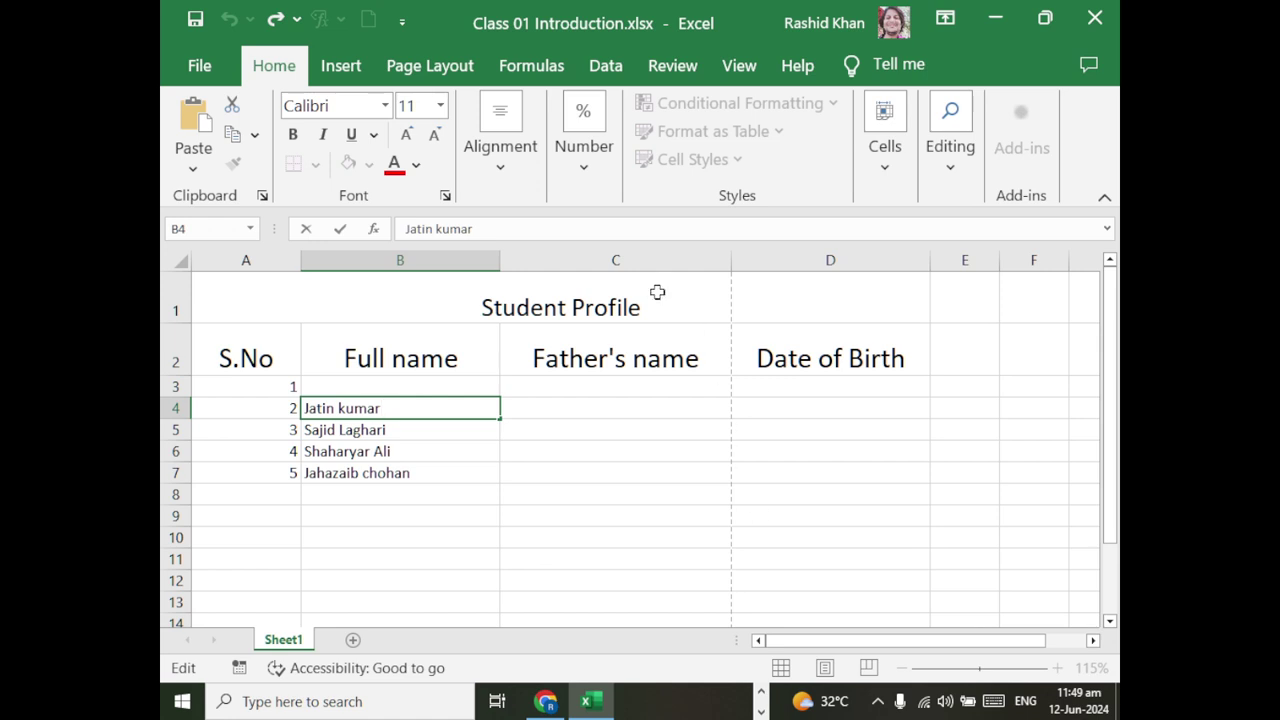
{"action": "left_click", "coordinate": [492, 171]}
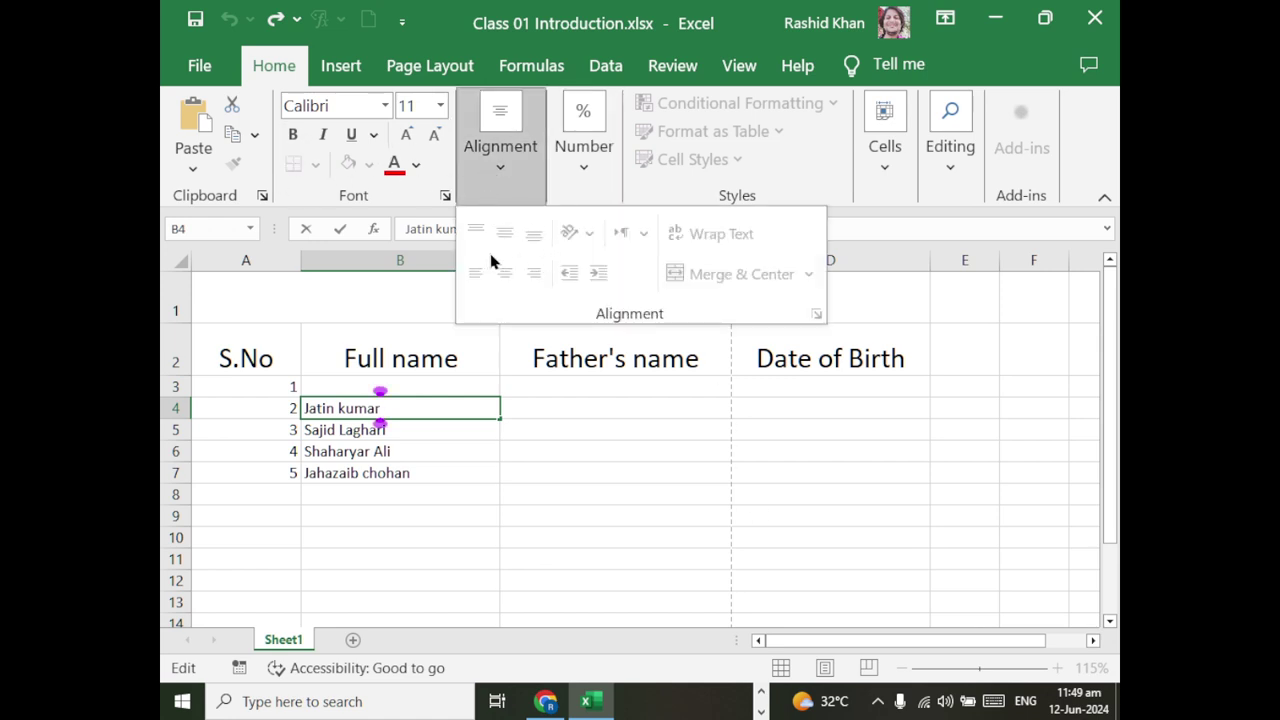
{"action": "left_click", "coordinate": [459, 352]}
{"action": "left_click", "coordinate": [411, 450]}
{"action": "left_click", "coordinate": [428, 408]}
{"action": "left_click", "coordinate": [500, 160]}
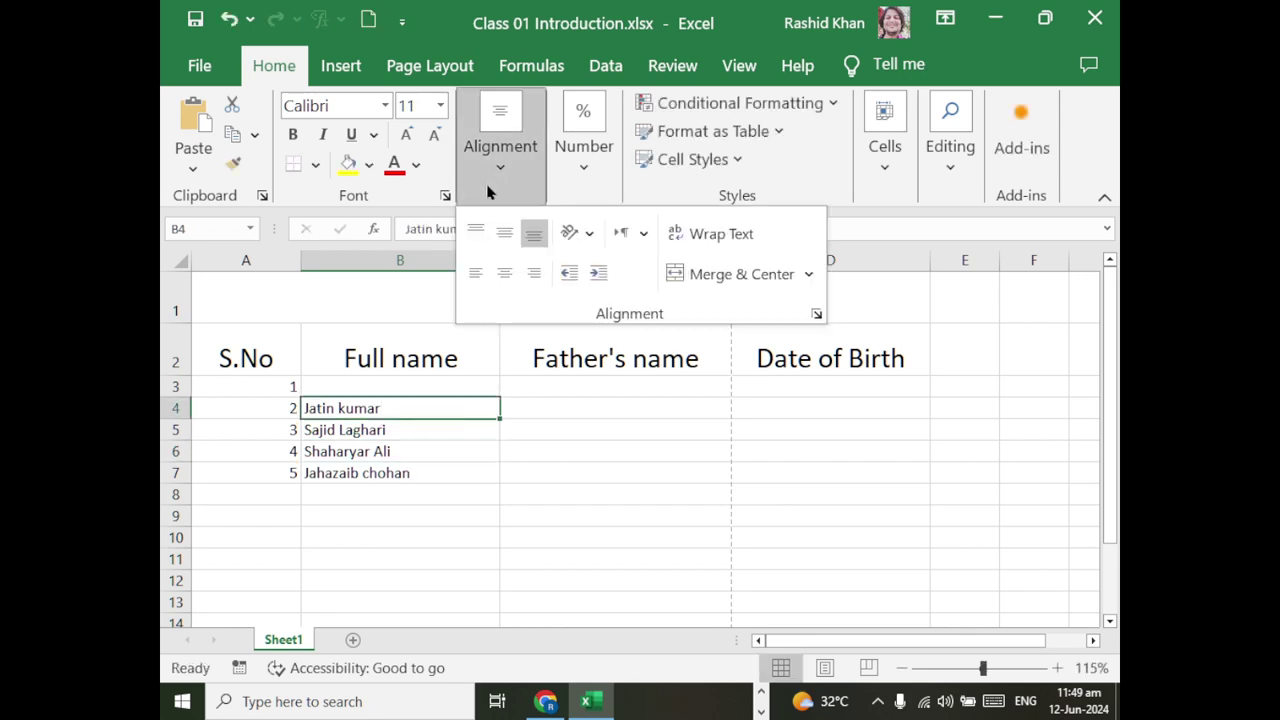
{"action": "left_click", "coordinate": [453, 562]}
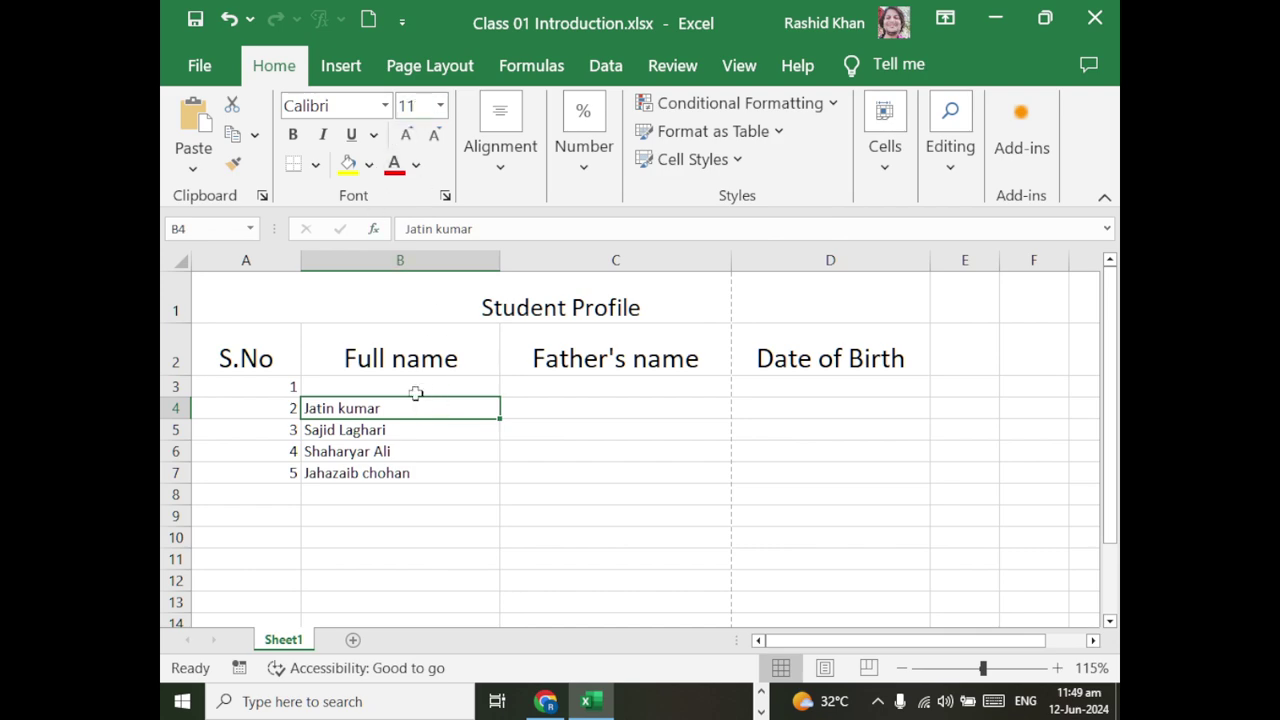
- Set the names in B3:B8 to 16 pt and centre them horizontally
{"action": "left_click_drag", "start_coordinate": [417, 388], "coordinate": [420, 494]}
{"action": "left_click", "coordinate": [440, 105]}
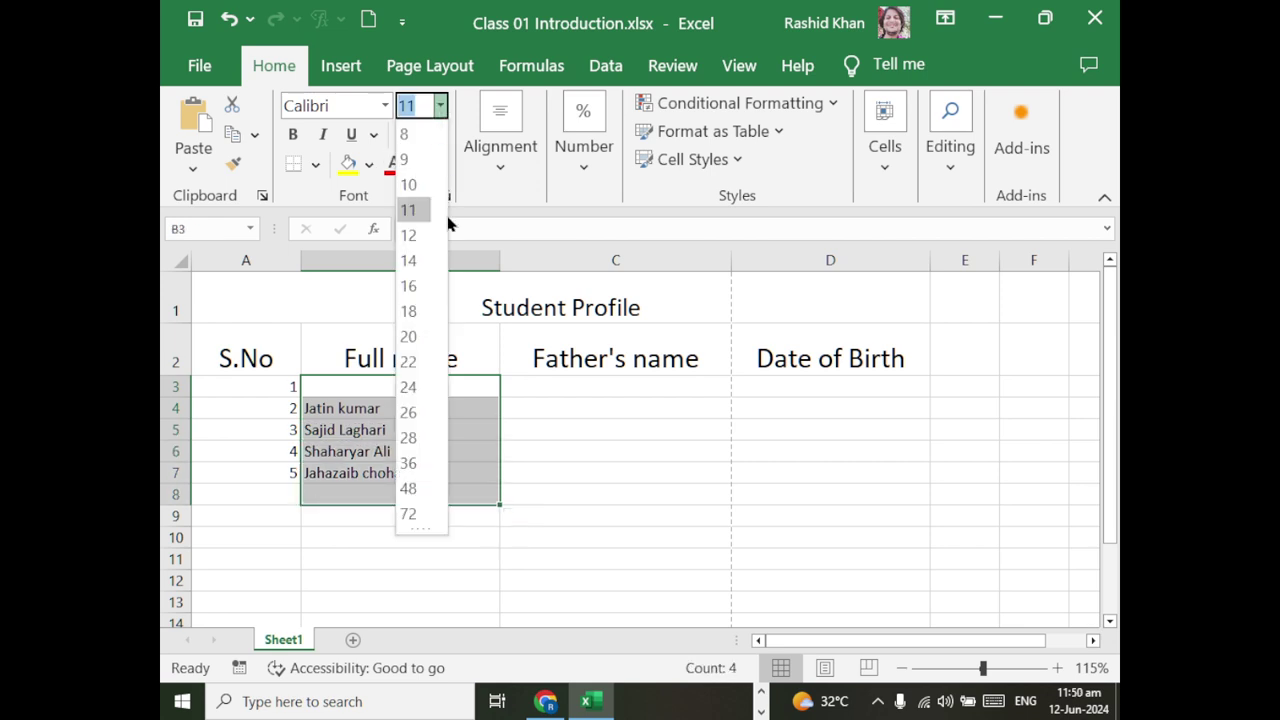
{"action": "left_click", "coordinate": [418, 284]}
{"action": "left_click", "coordinate": [500, 155]}
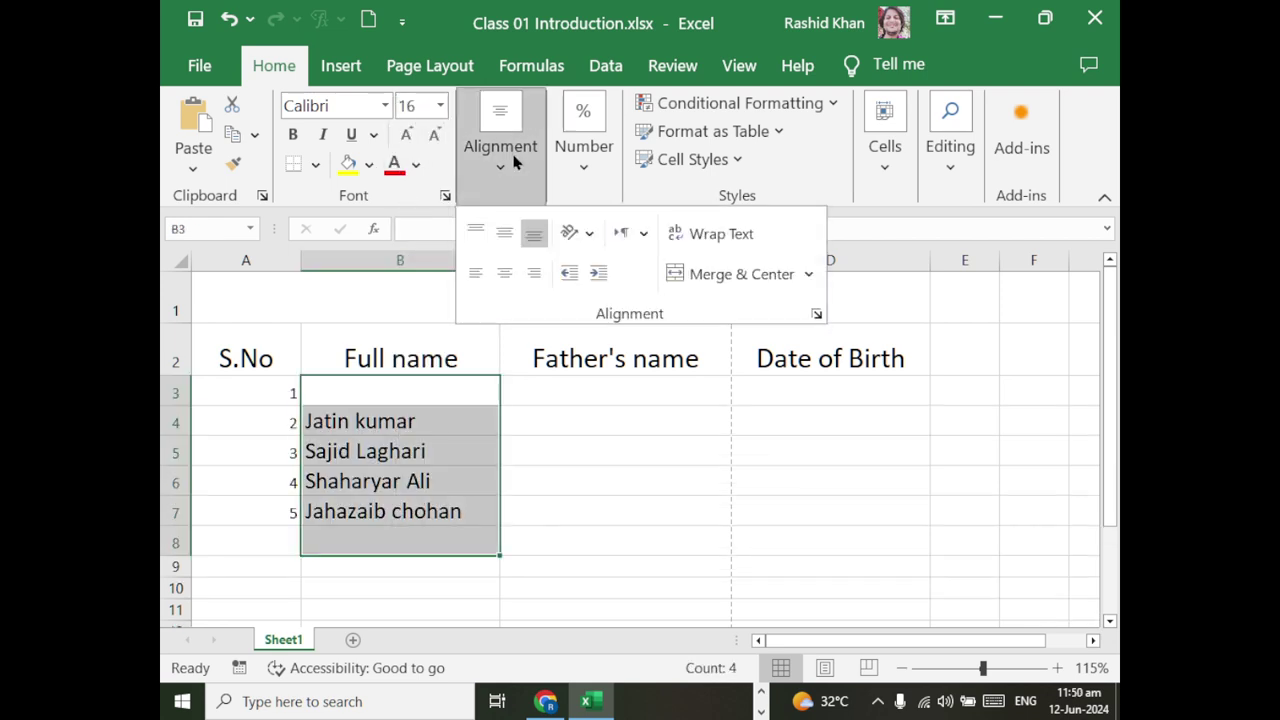
{"action": "left_click", "coordinate": [533, 233]}
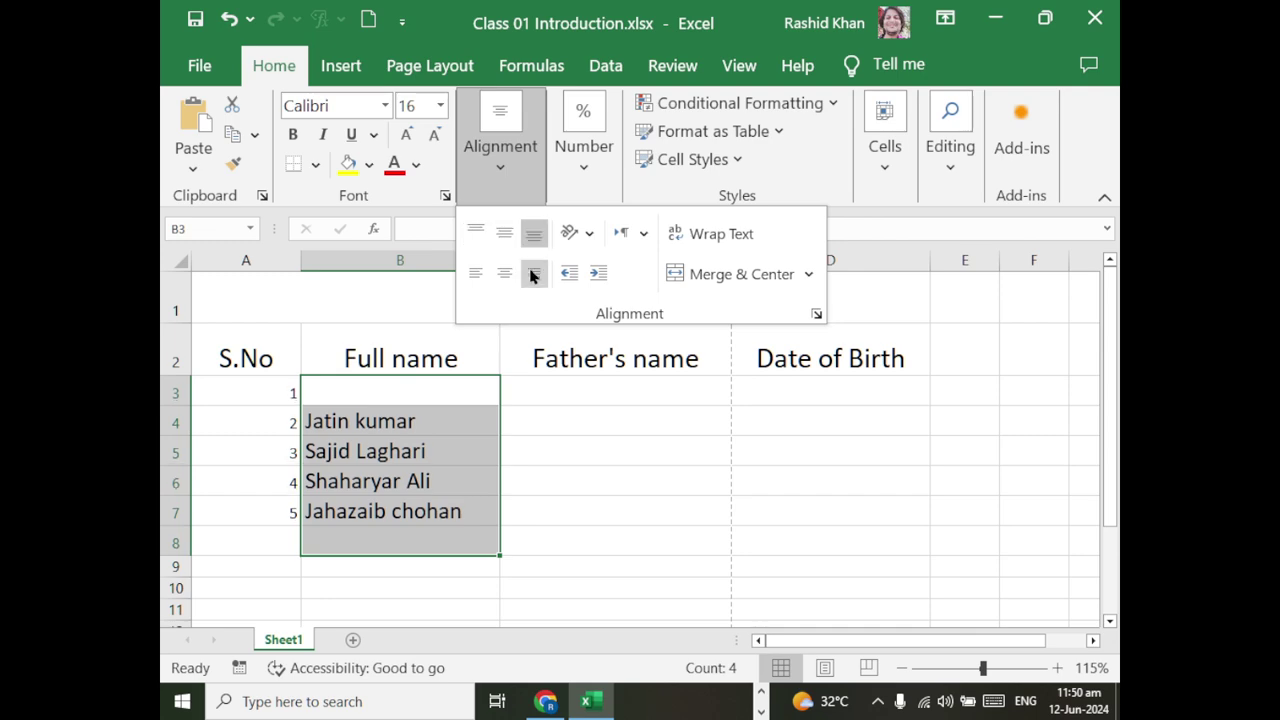
{"action": "left_click", "coordinate": [534, 273]}
{"action": "left_click", "coordinate": [505, 273]}
{"action": "left_click", "coordinate": [476, 273]}
{"action": "left_click", "coordinate": [505, 273]}
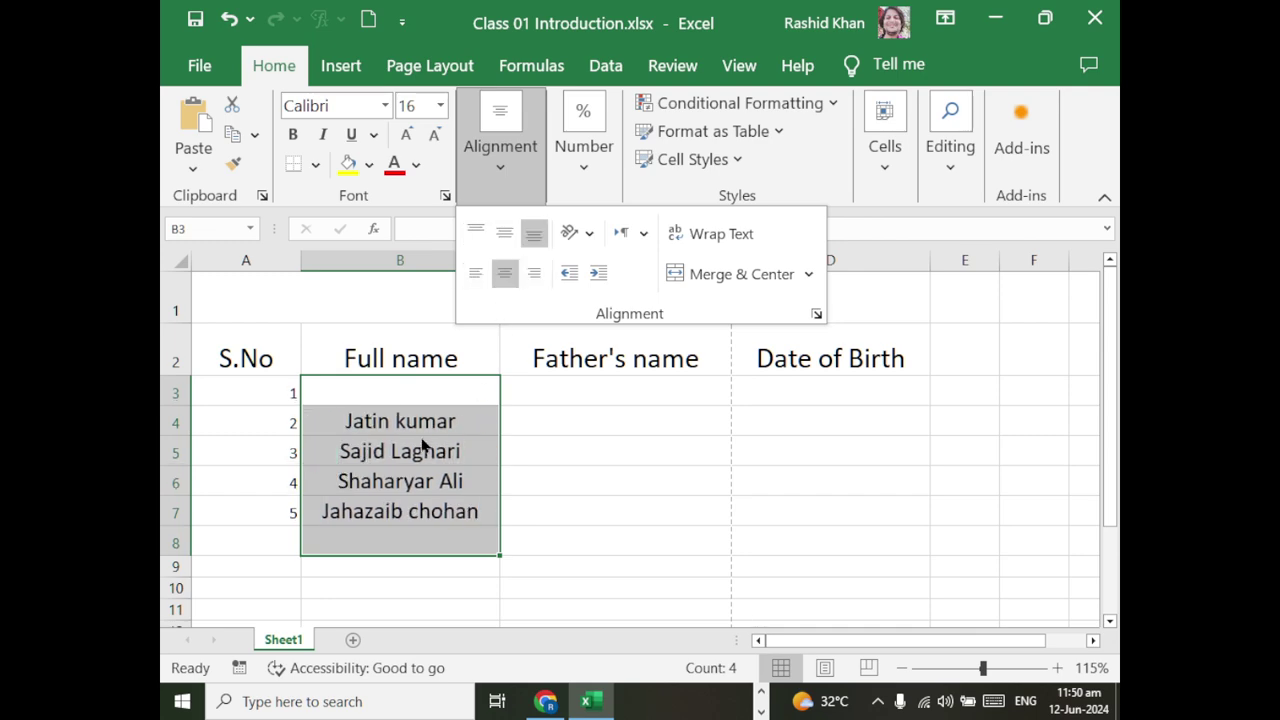
{"action": "left_click", "coordinate": [449, 481]}
- Middle-align the A2:D2 headers vertically, then show the desktop and restore Excel
{"action": "left_click_drag", "start_coordinate": [249, 343], "coordinate": [779, 370]}
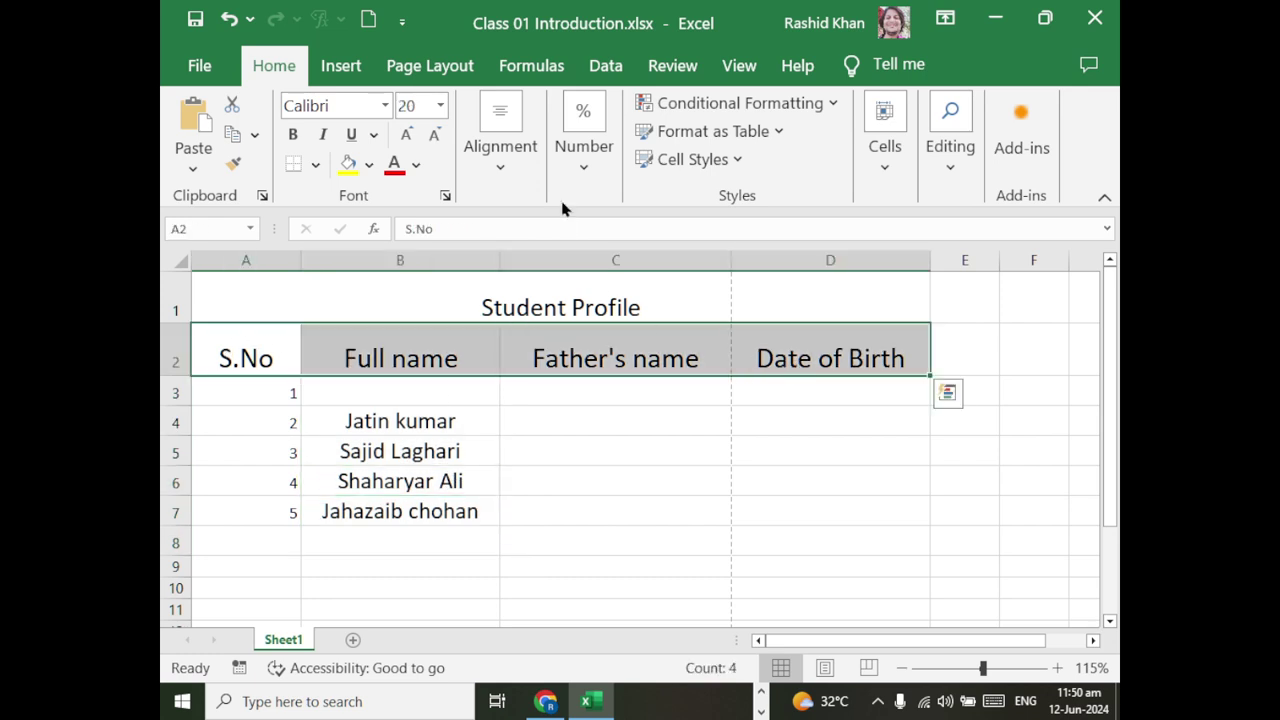
{"action": "left_click", "coordinate": [500, 155]}
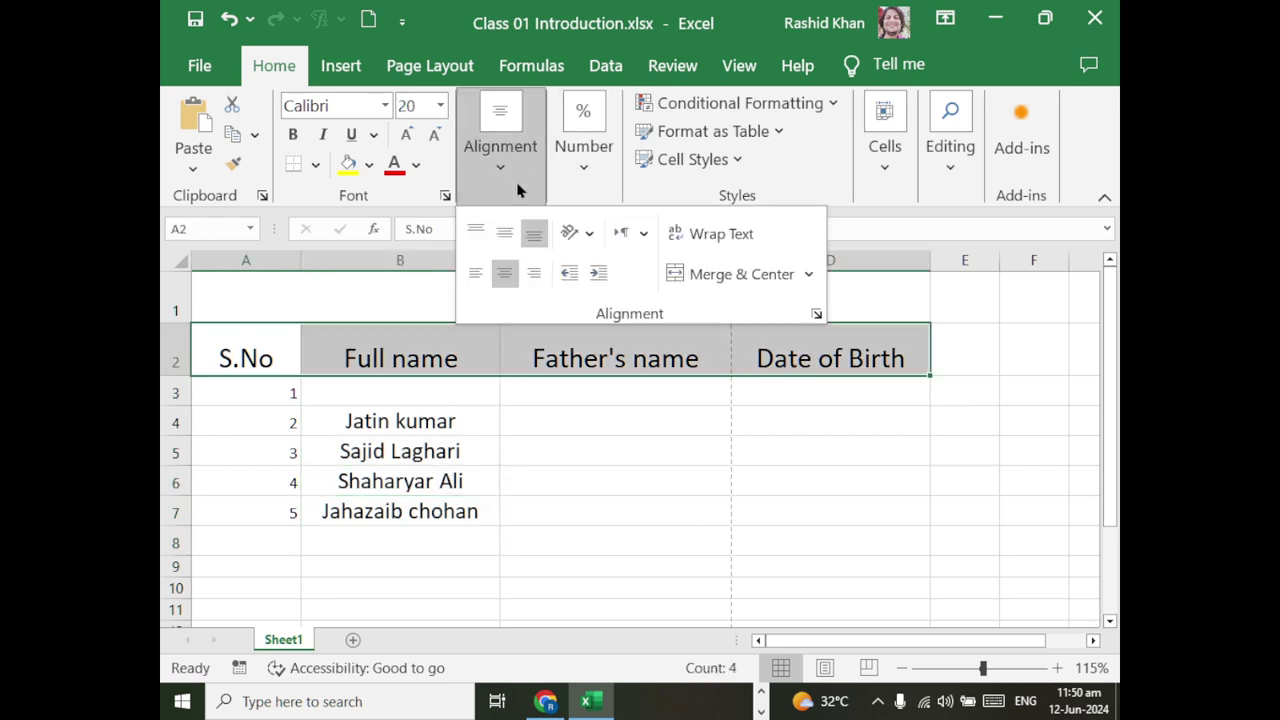
{"action": "left_click", "coordinate": [481, 236]}
{"action": "left_click", "coordinate": [532, 240]}
{"action": "left_click", "coordinate": [506, 240]}
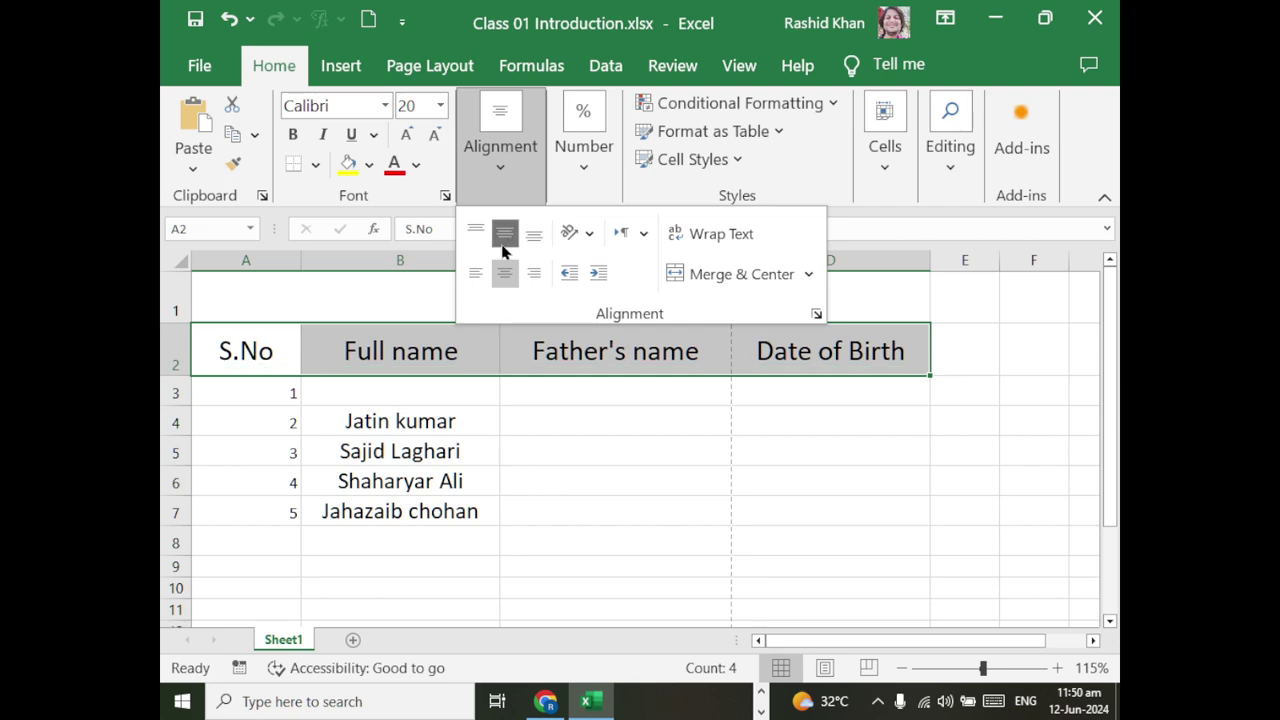
{"action": "left_click", "coordinate": [491, 514]}
{"action": "left_click", "coordinate": [540, 450]}
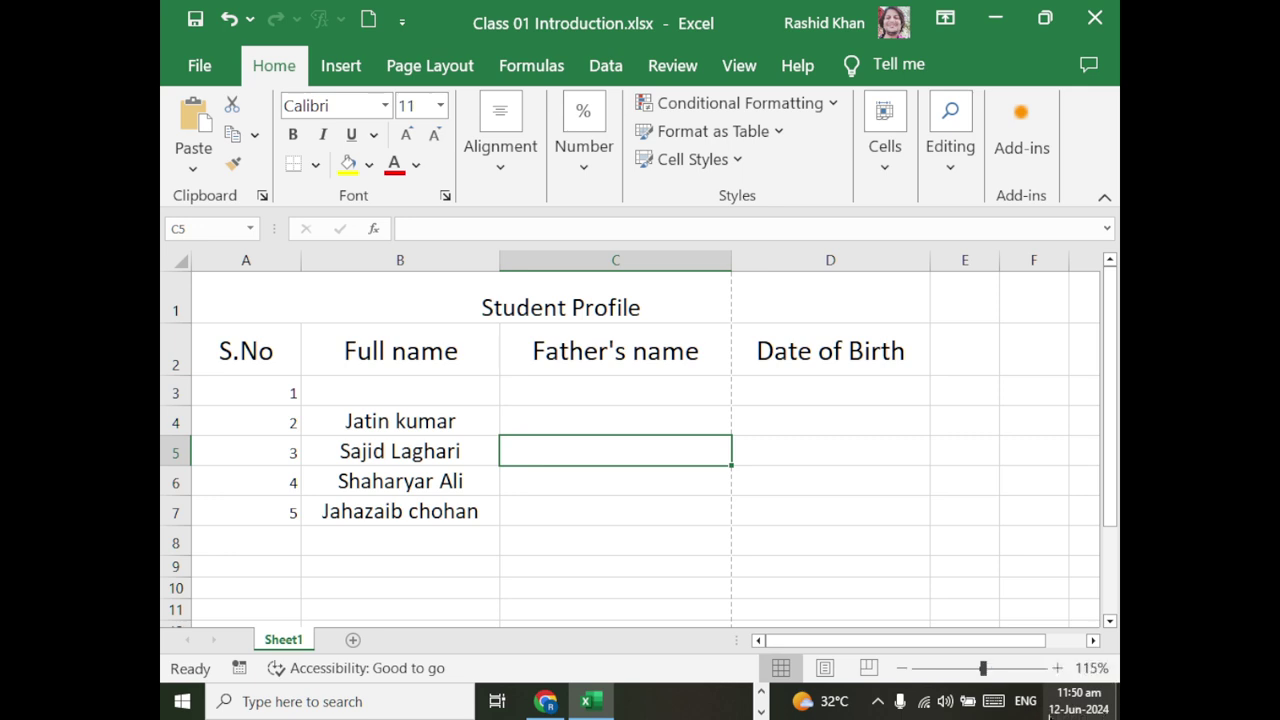
{"action": "left_click", "coordinate": [1118, 708]}
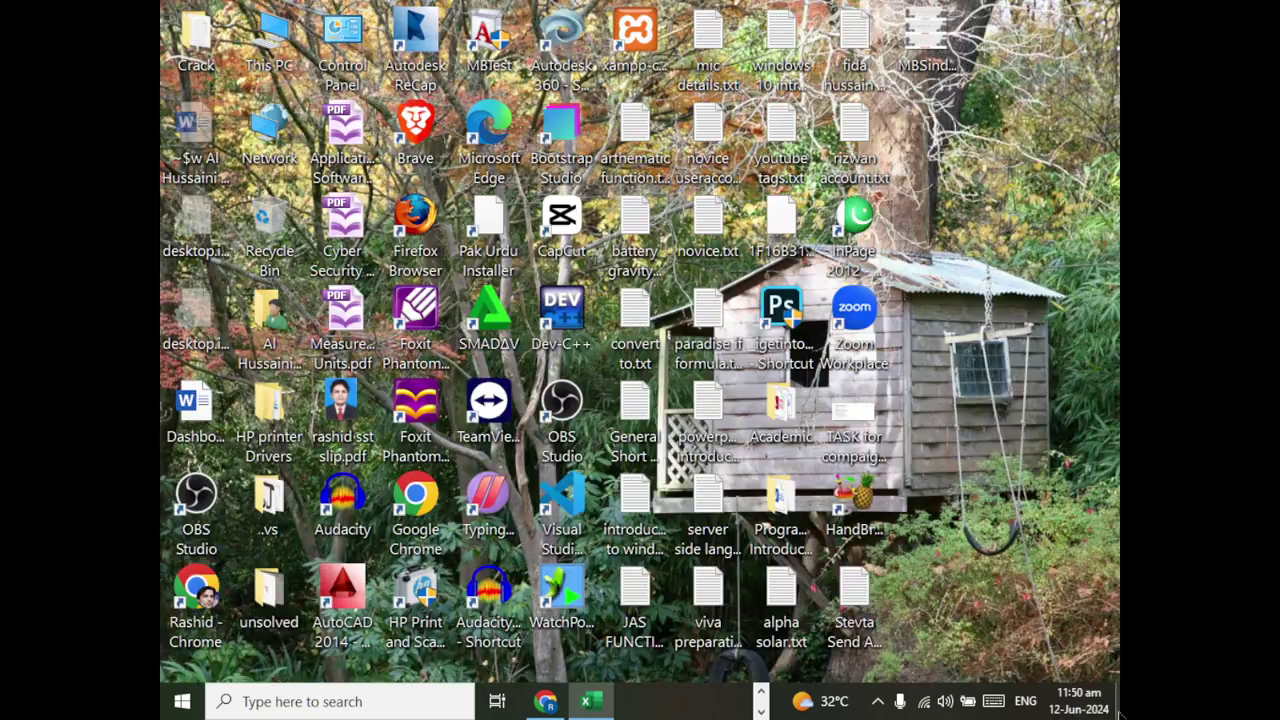
{"action": "left_click", "coordinate": [1119, 712]}
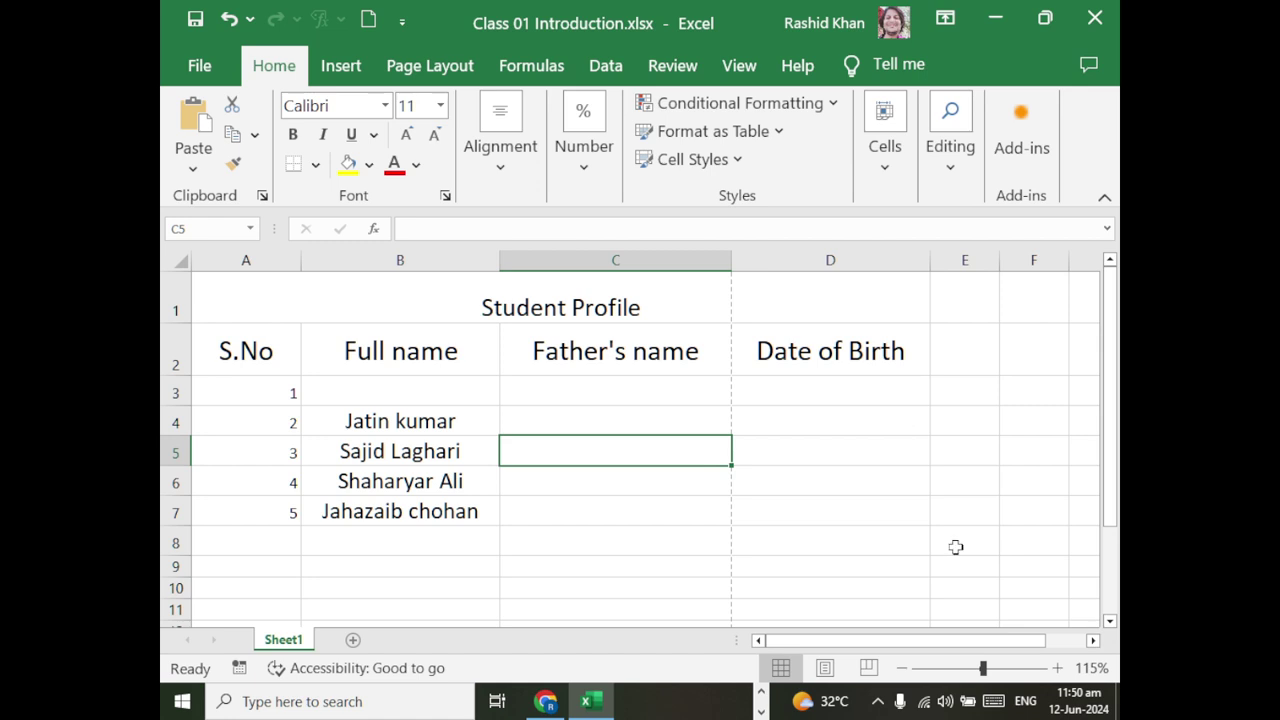
- Enter the date of birth 15-06-2024 in D3, correcting the first mistyped date
{"action": "left_click", "coordinate": [838, 400]}
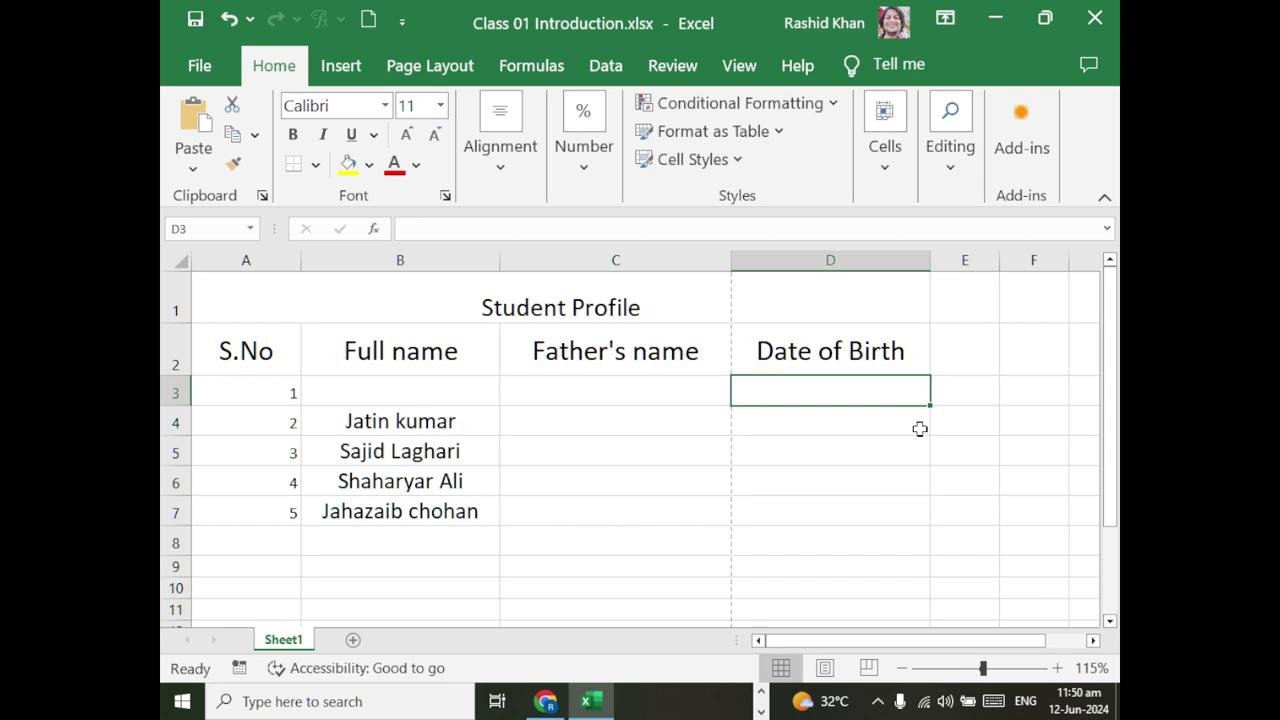
{"action": "type", "text": "15"}
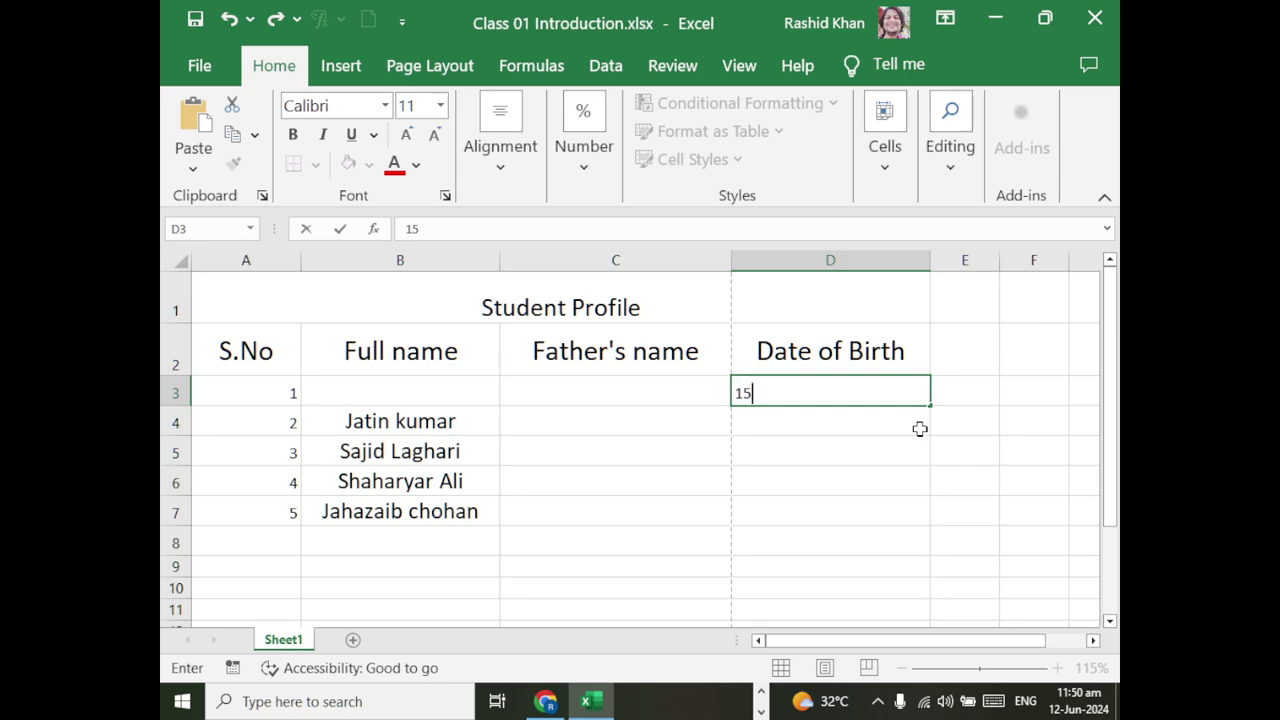
{"action": "type", "text": "\\"}
{"action": "type", "text": "6"}
{"action": "type", "text": "\\200"}
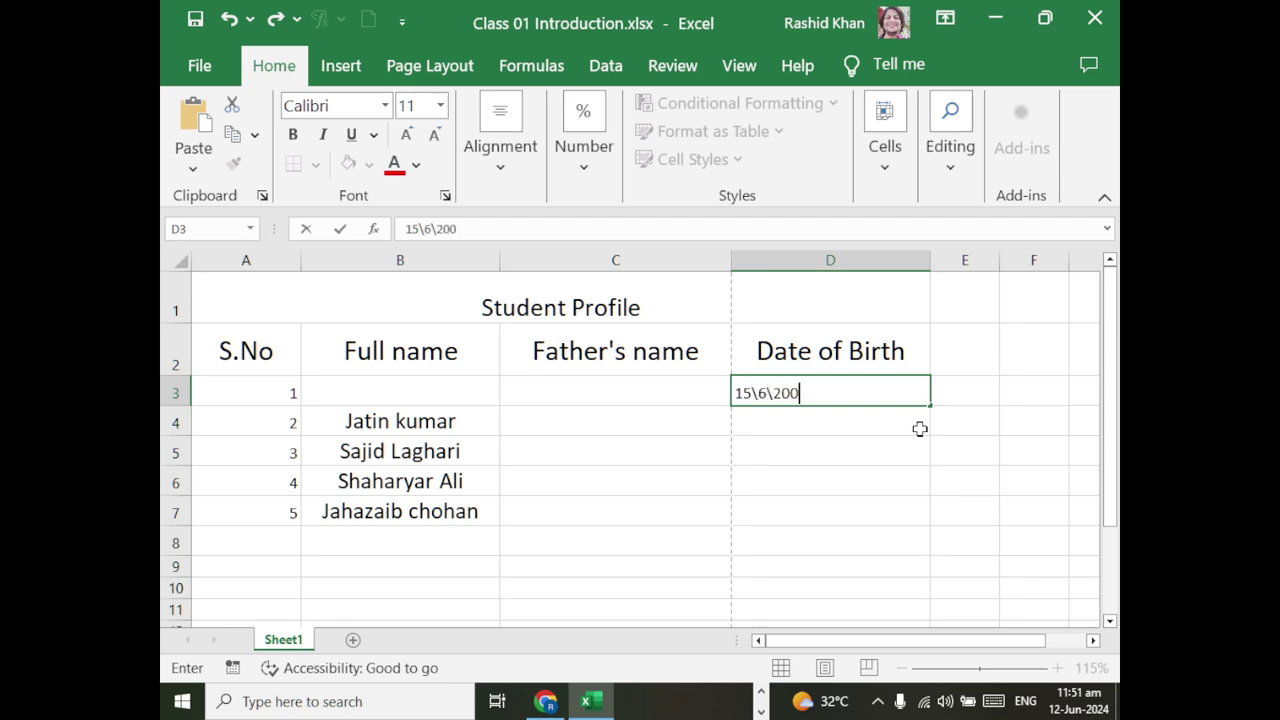
{"action": "type", "text": "0"}
{"action": "key", "text": "Return"}
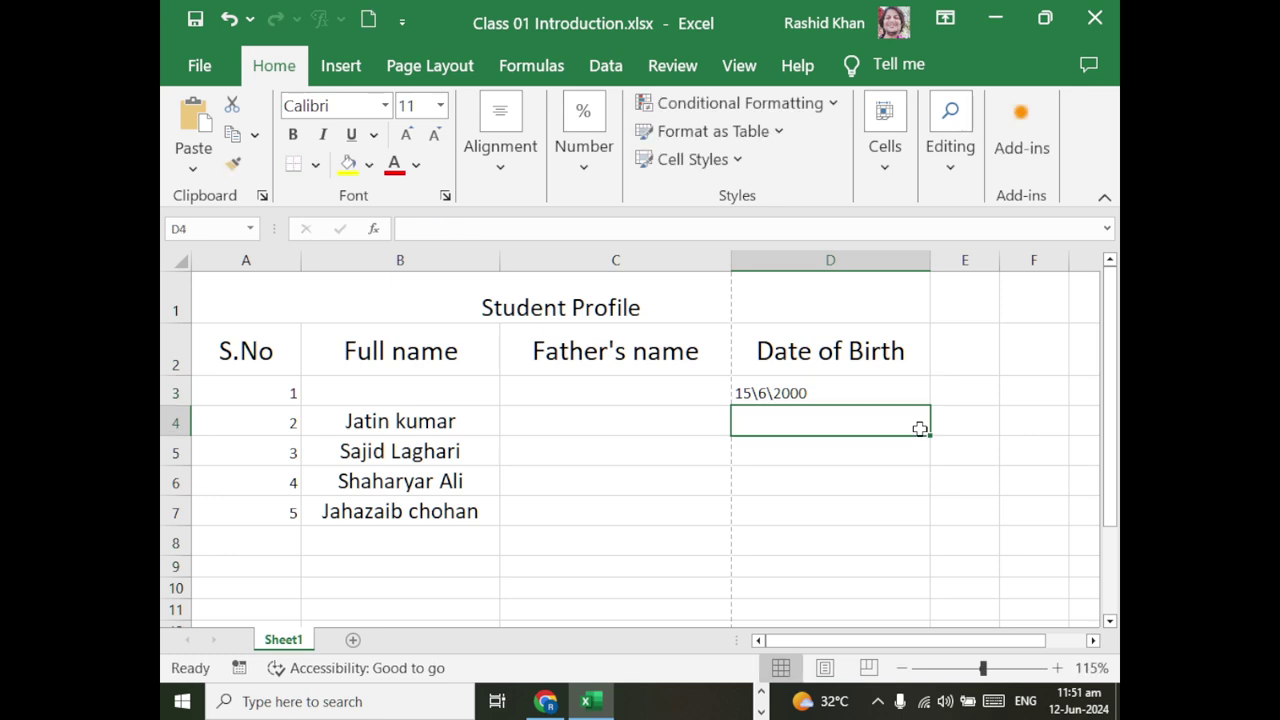
{"action": "key", "text": "Up"}
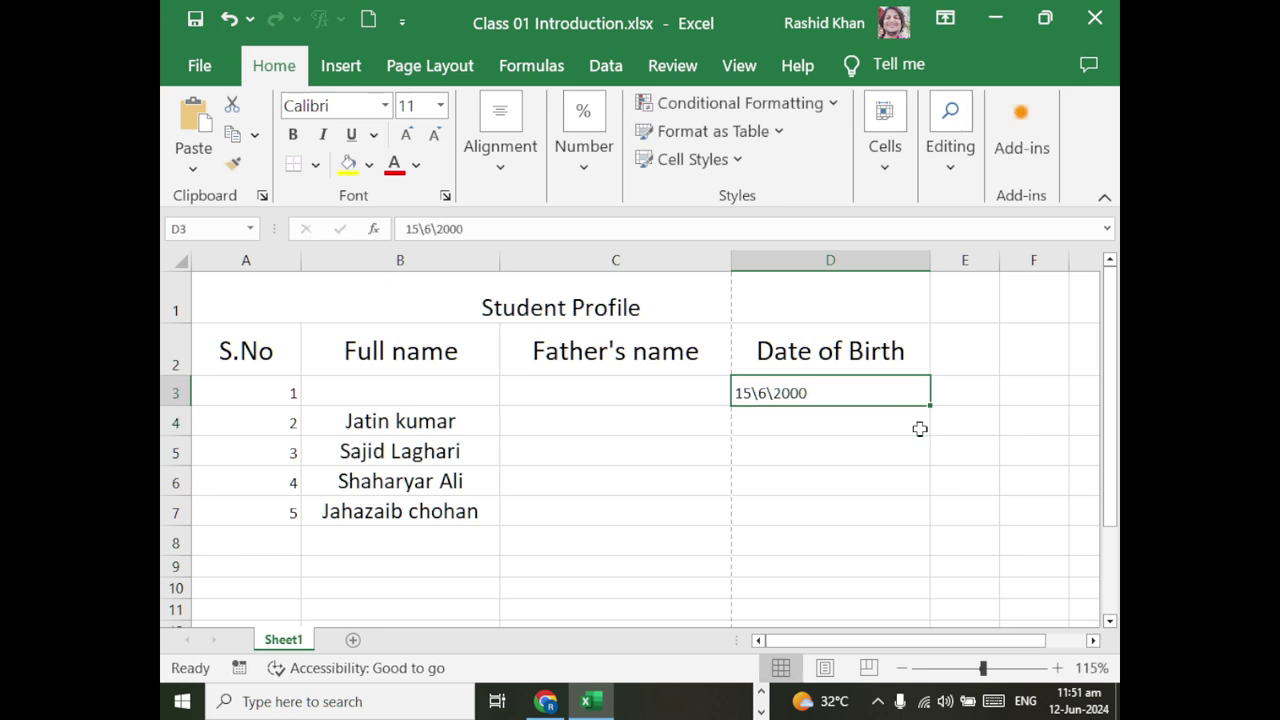
{"action": "type", "text": "15/"}
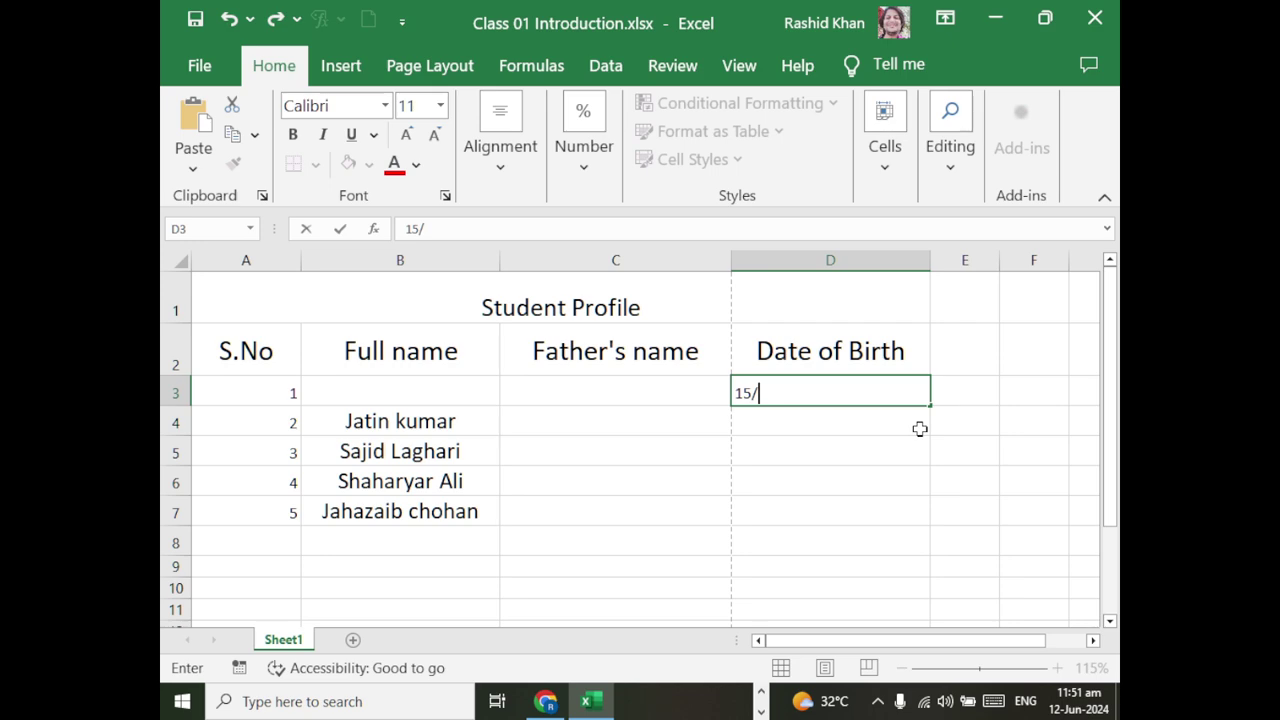
{"action": "type", "text": "6/20202"}
{"action": "type", "text": "4"}
{"action": "key", "text": "Return"}
{"action": "key", "text": "Up"}
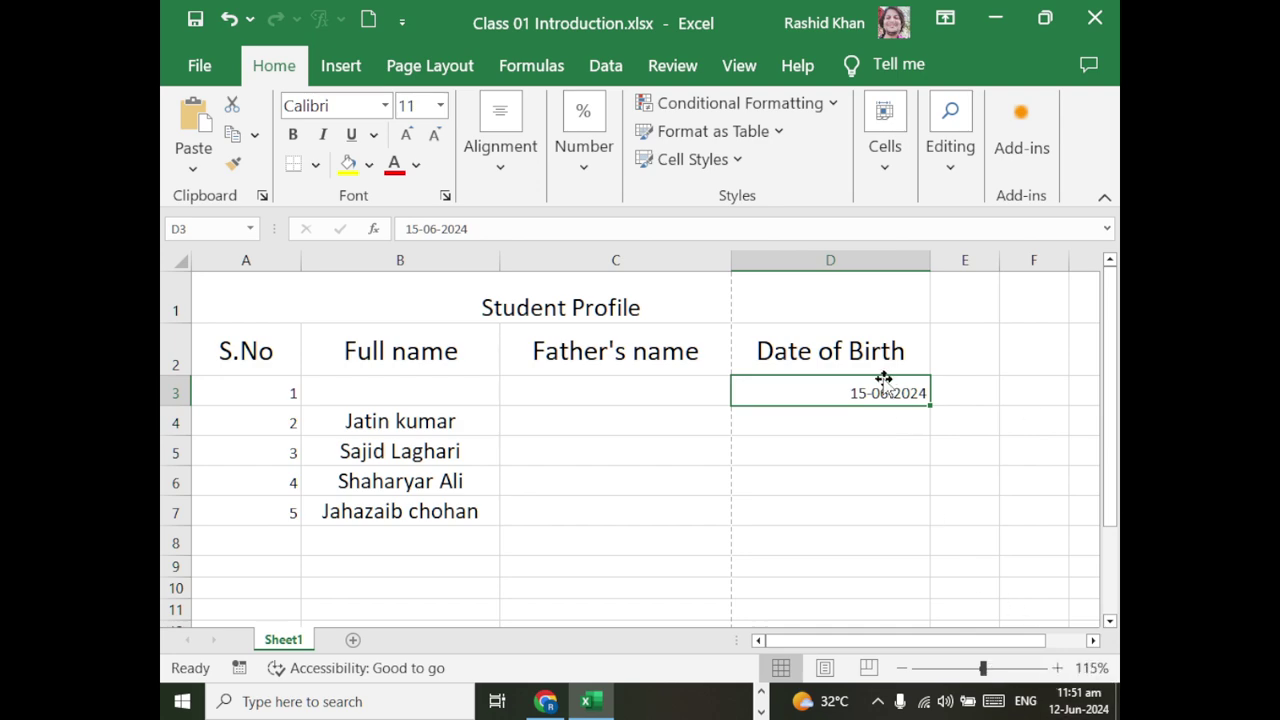
- Enter the date of birth 03-02-2001 in D4
{"action": "left_click", "coordinate": [870, 423]}
{"action": "type", "text": "3"}
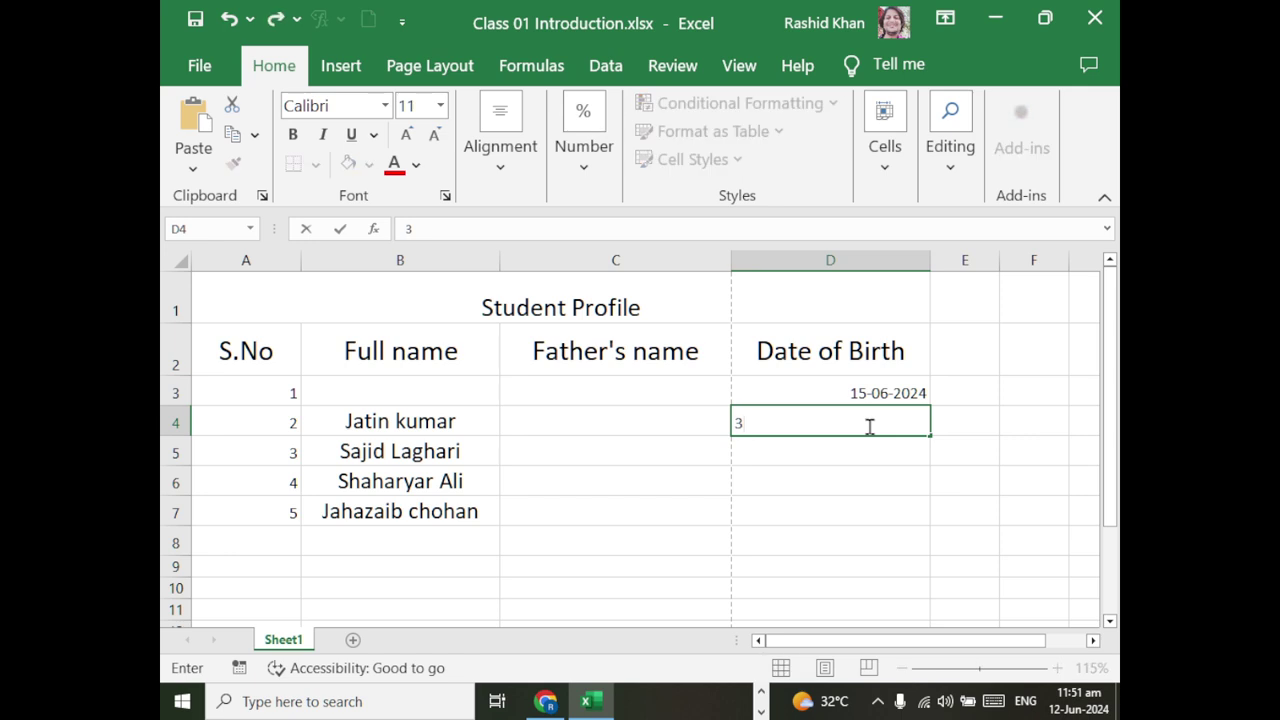
{"action": "type", "text": "/2/2"}
{"action": "type", "text": "001"}
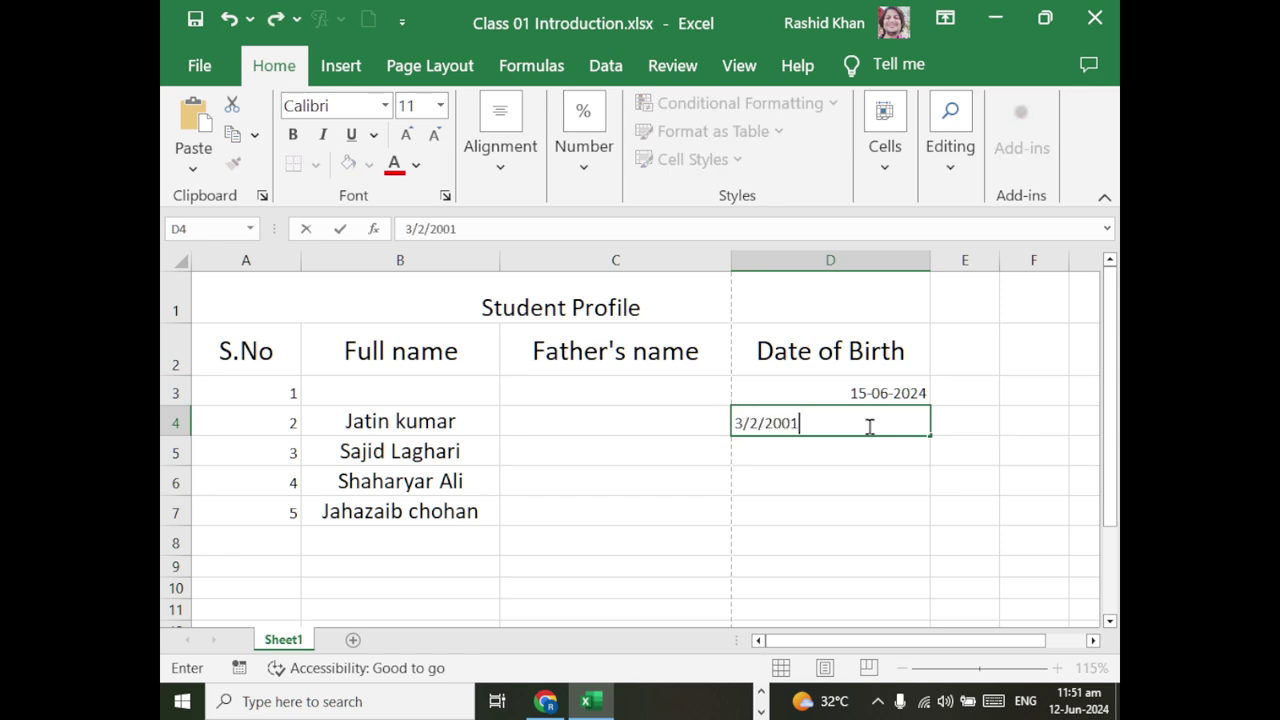
{"action": "key", "text": "Return"}
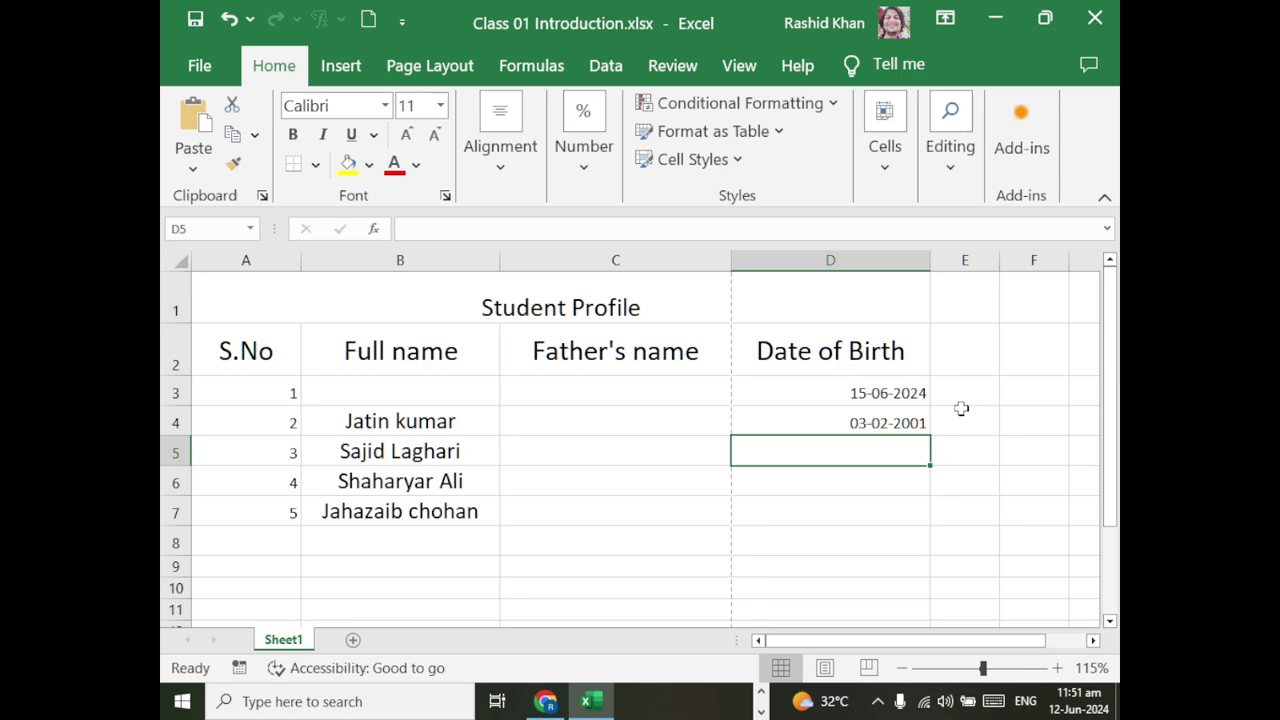
{"action": "left_click", "coordinate": [760, 710]}
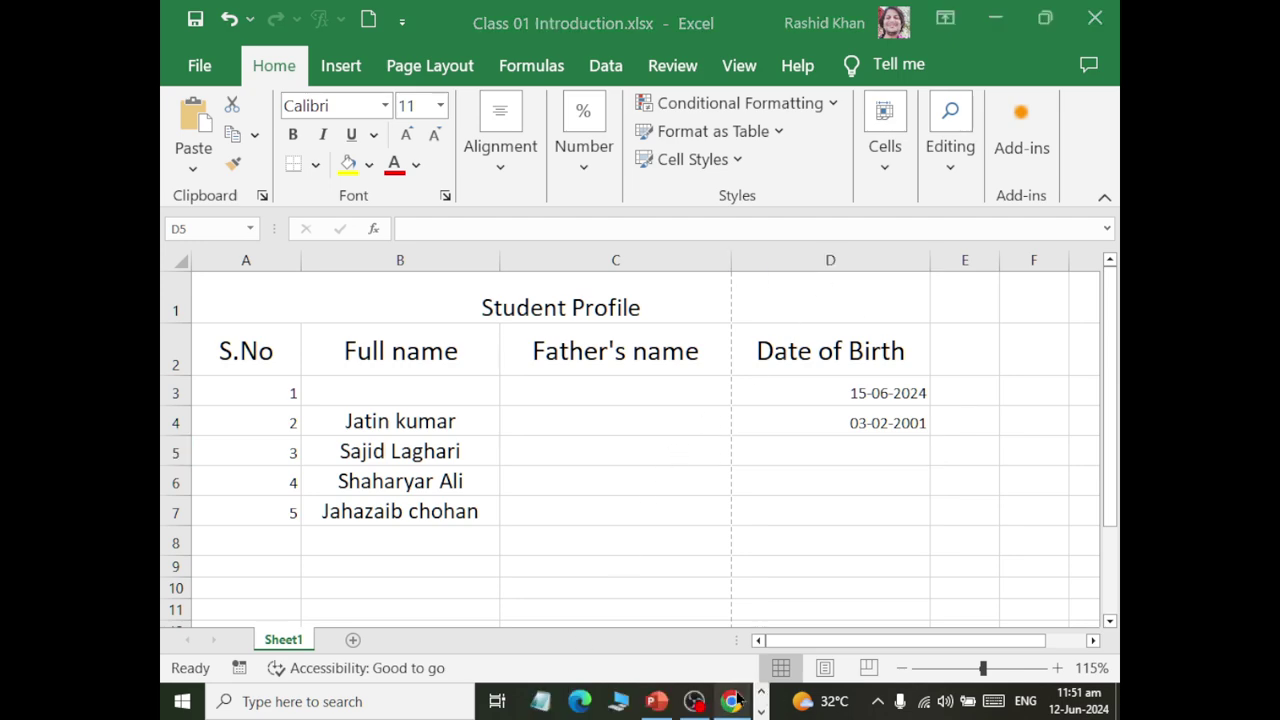